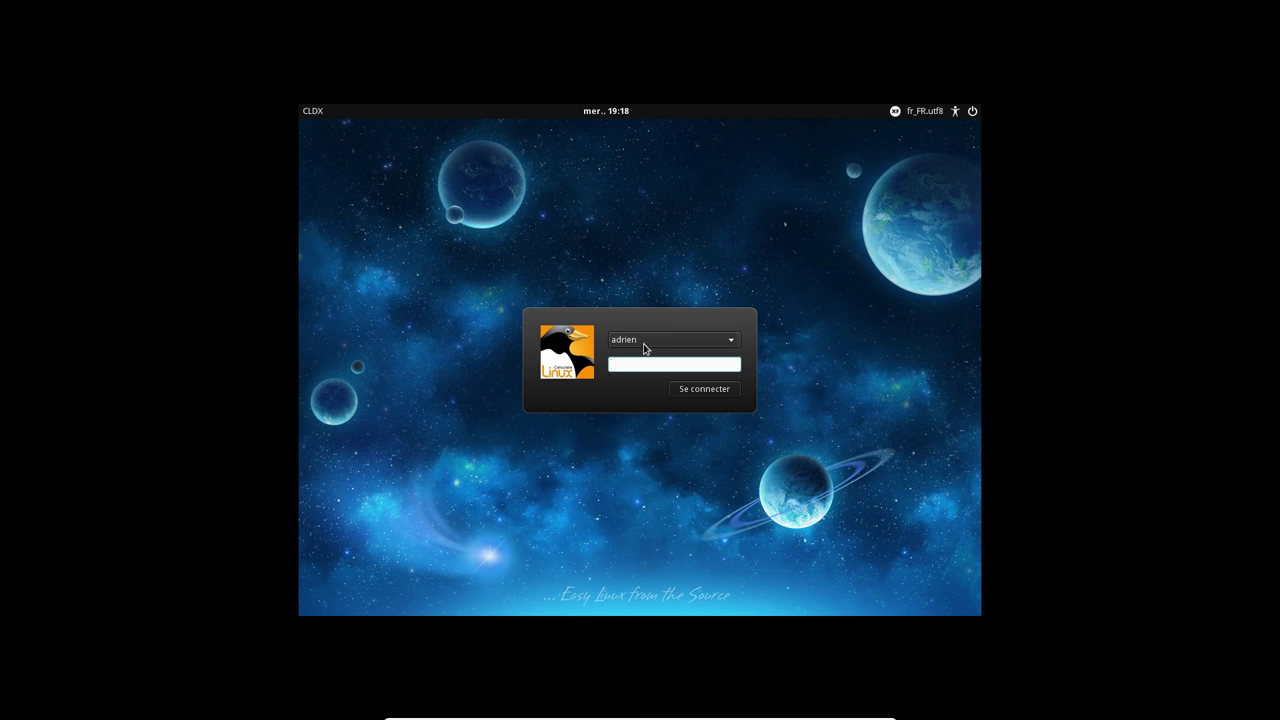
# Sign in at LightDM as the chosen user with the Xfce session, entering the account password
pyautogui.click(646, 339)
pyautogui.click(653, 339)
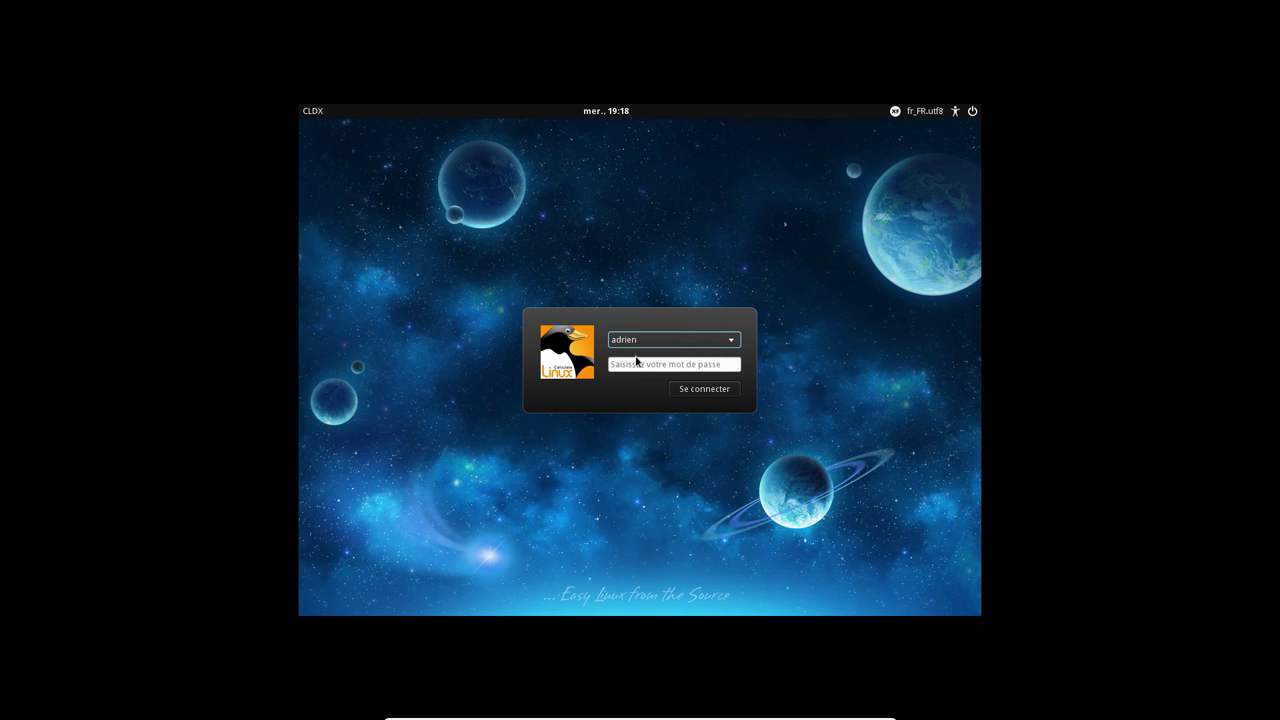
pyautogui.click(634, 365)
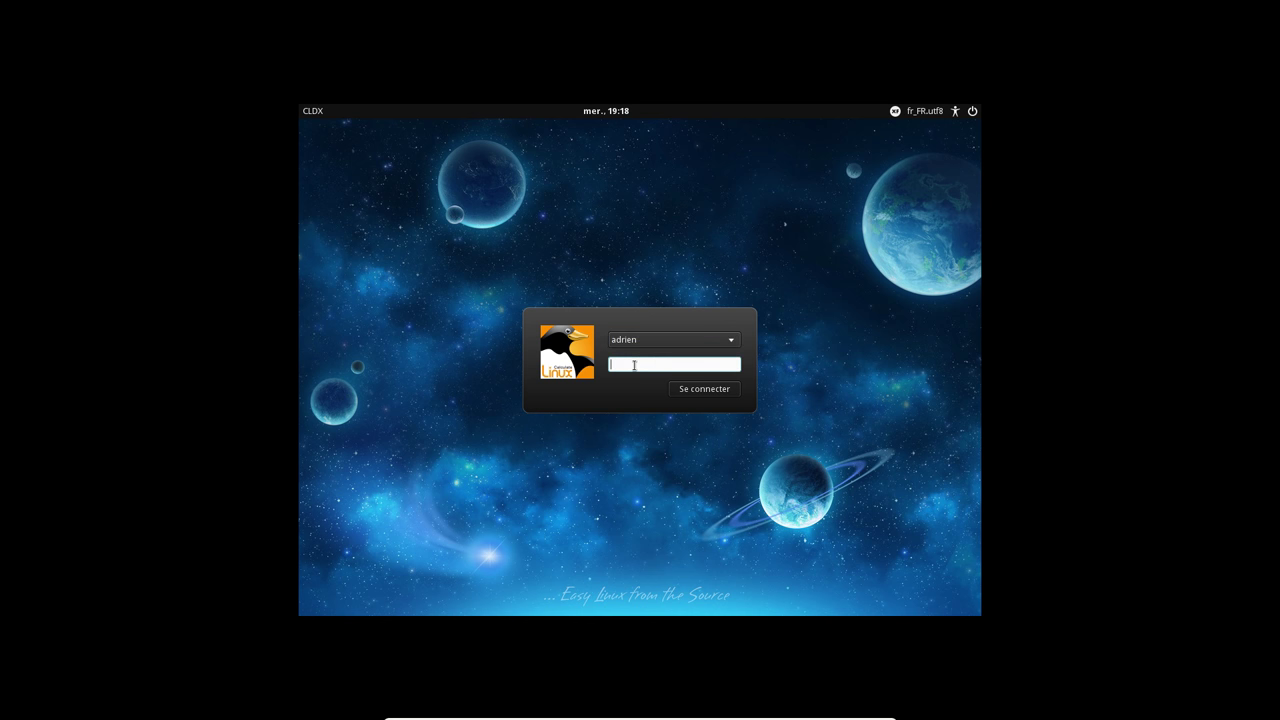
pyautogui.click(894, 111)
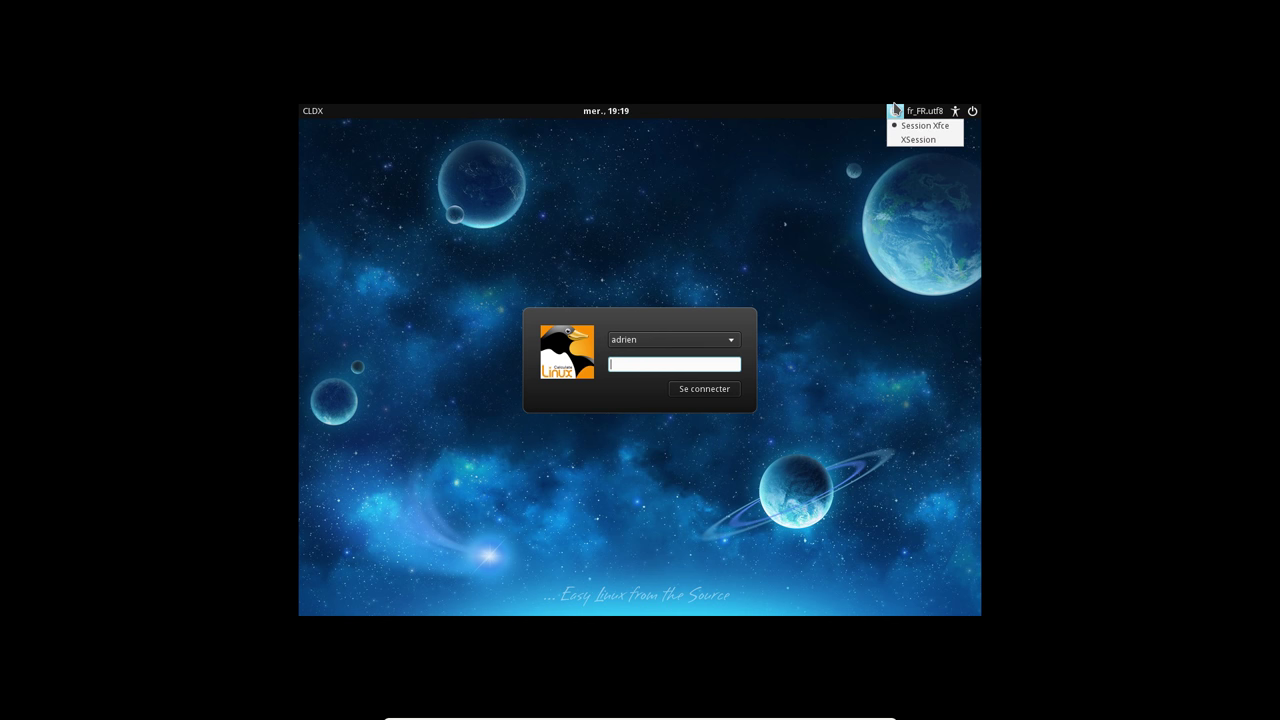
pyautogui.click(894, 111)
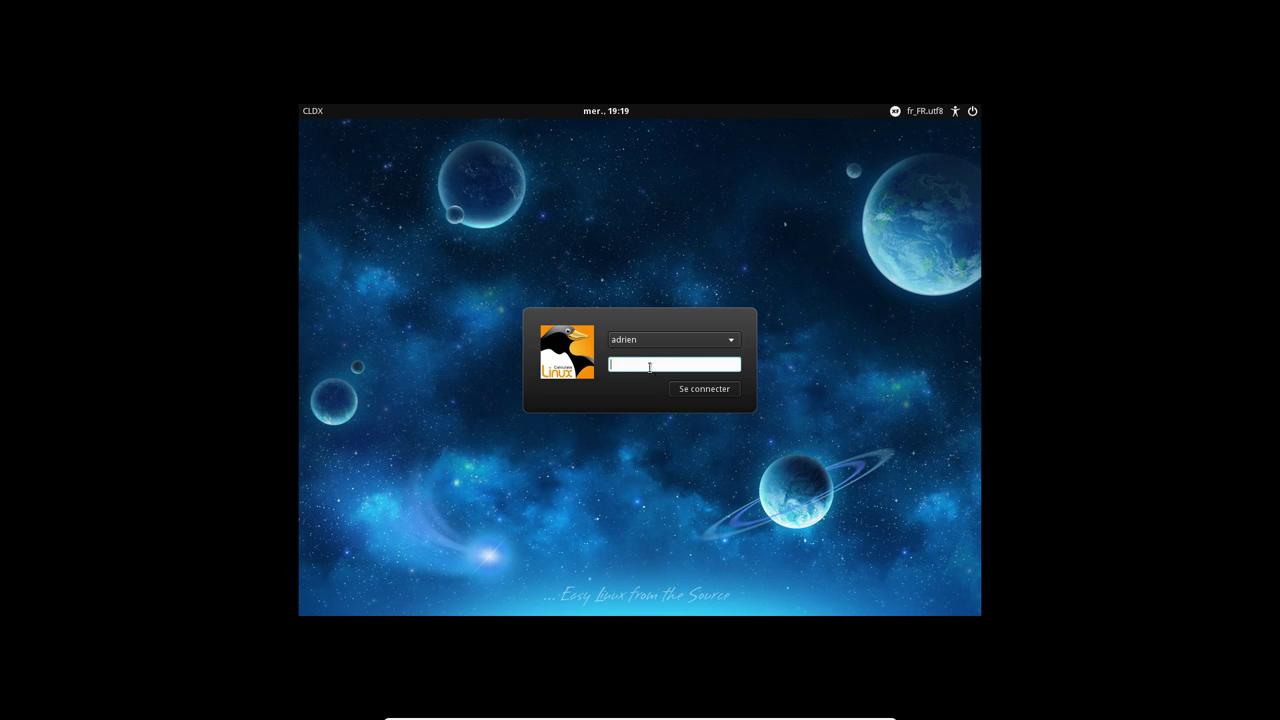
pyautogui.write('*****')
pyautogui.press('Return')
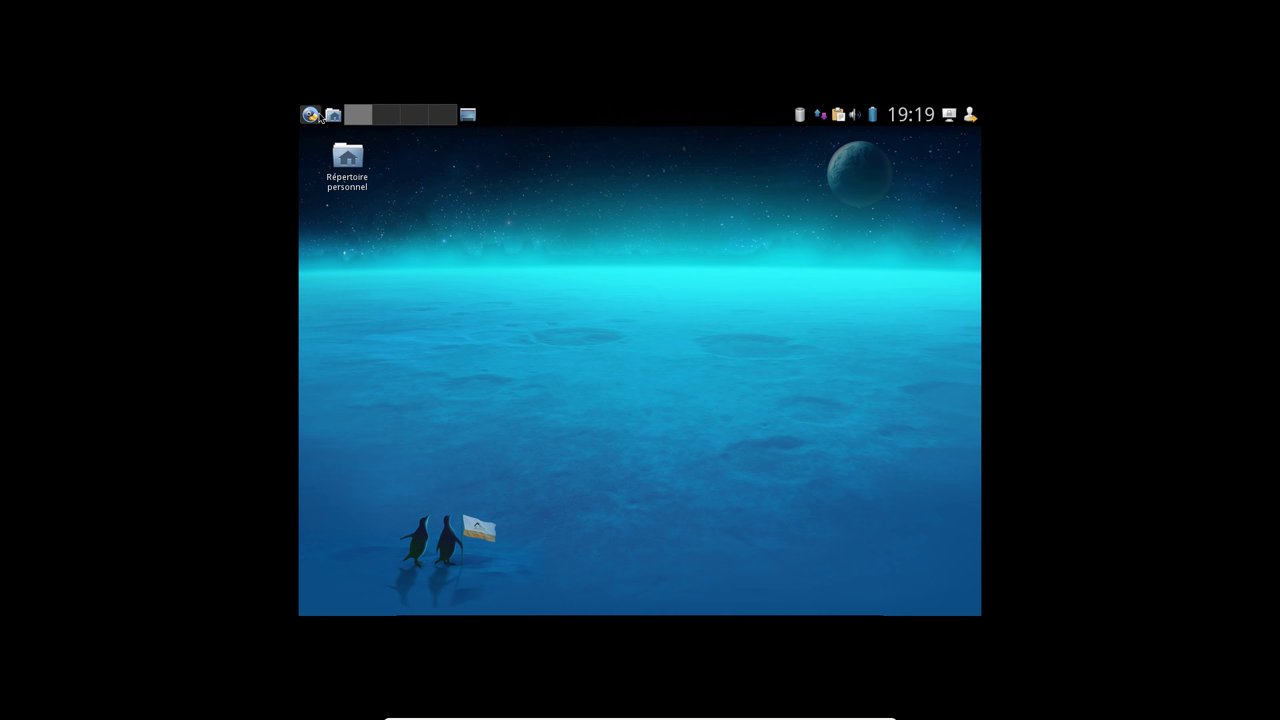
# Browse the applications menu and the home folder's places menu
pyautogui.click(311, 115)
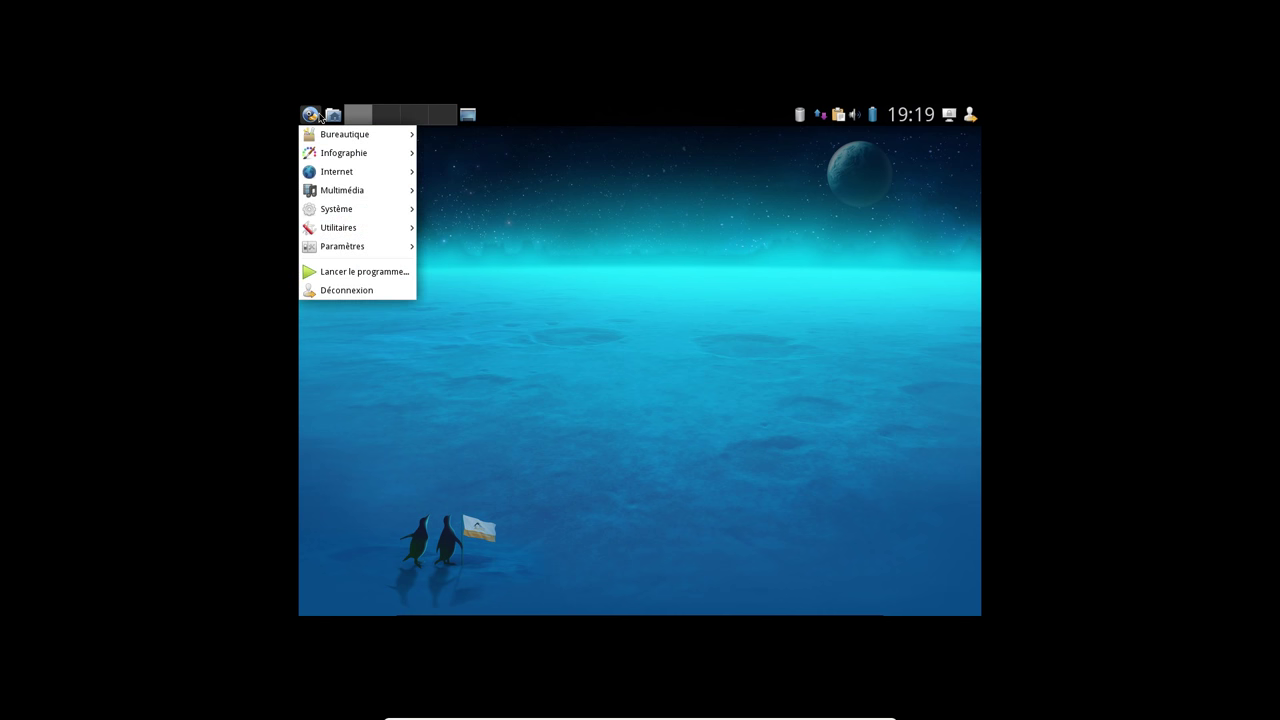
pyautogui.click(333, 116)
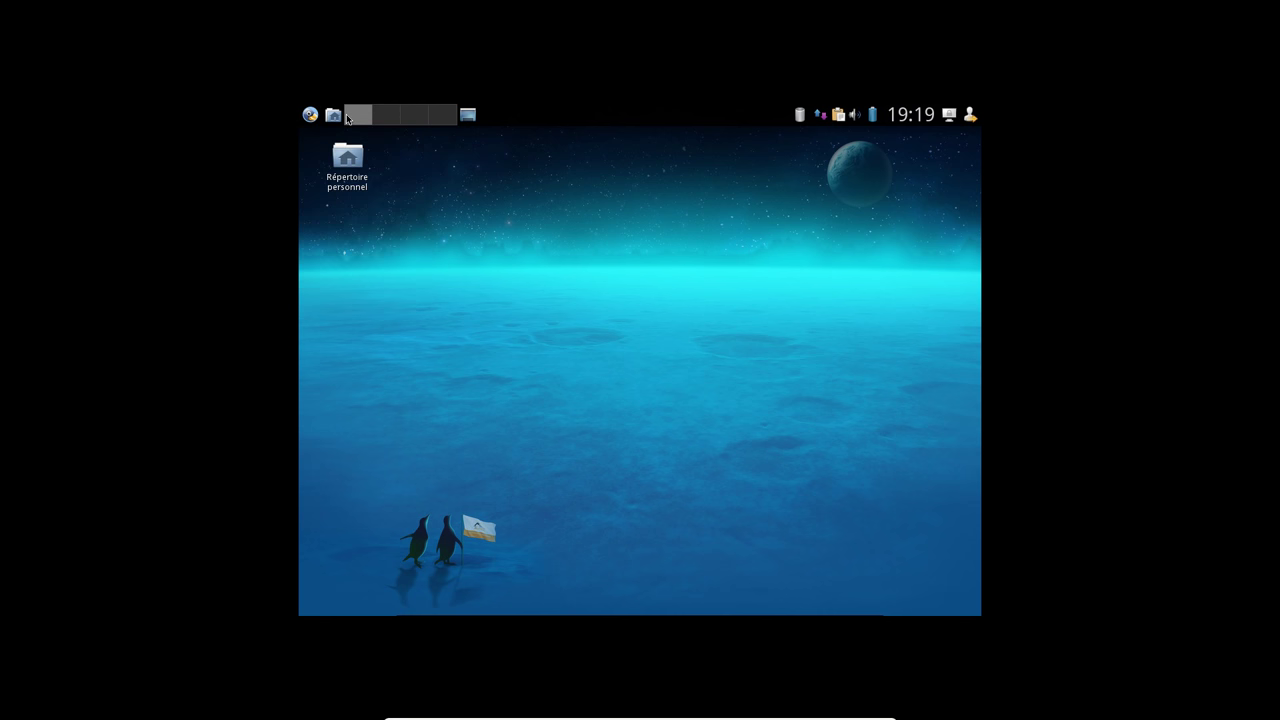
pyautogui.click(337, 118)
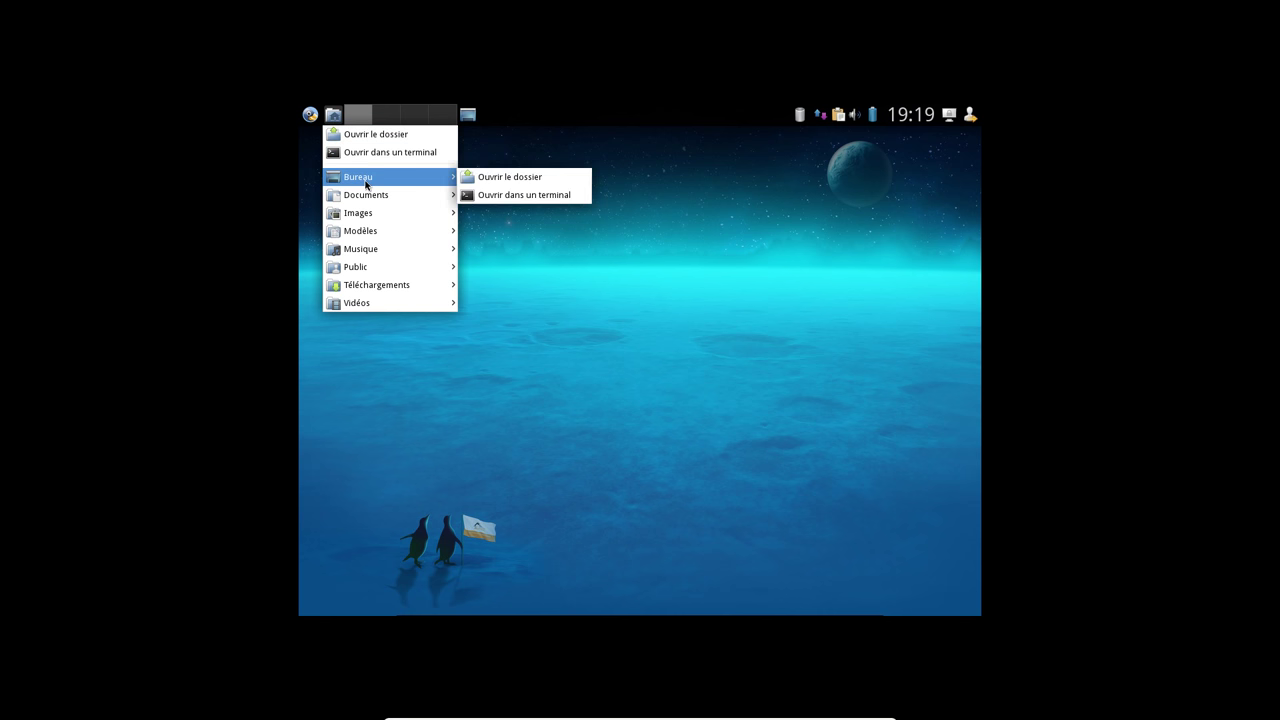
pyautogui.moveTo(366, 200)
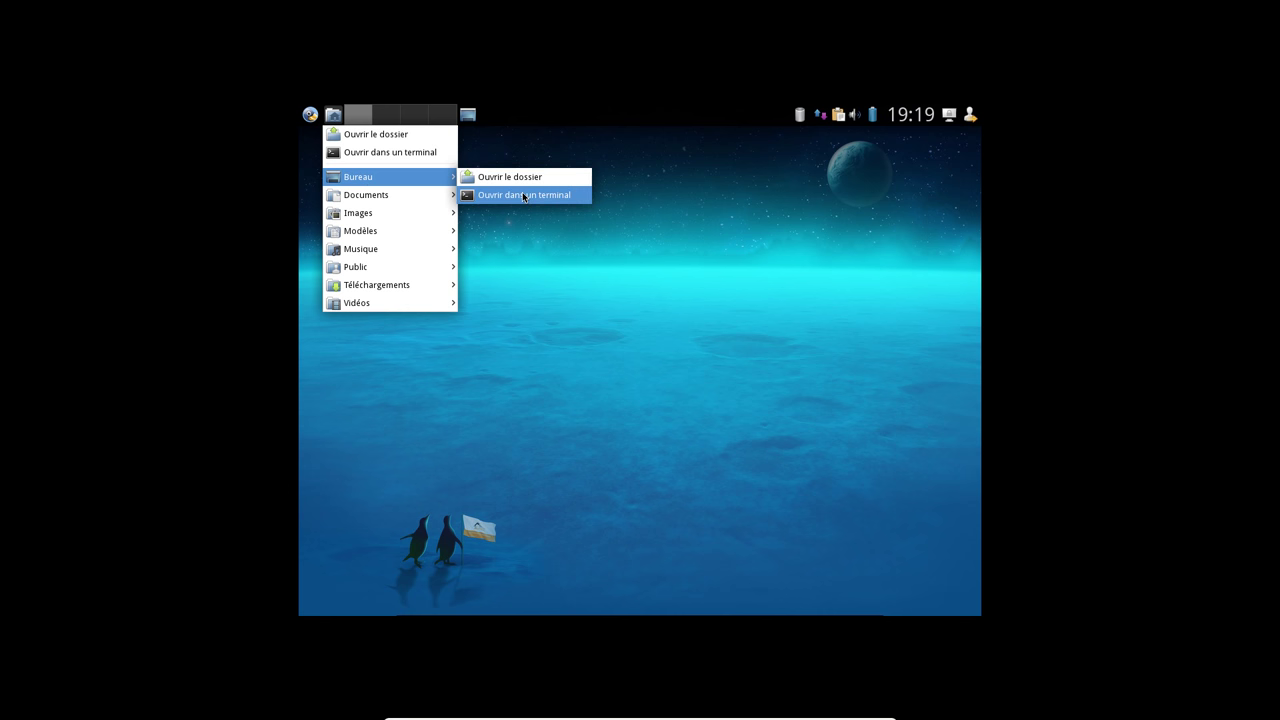
pyautogui.click(390, 121)
# Switch to the second workspace, view and close the trash, then reveal the dock
pyautogui.click(390, 121)
pyautogui.scroll(-3, 400, 118)
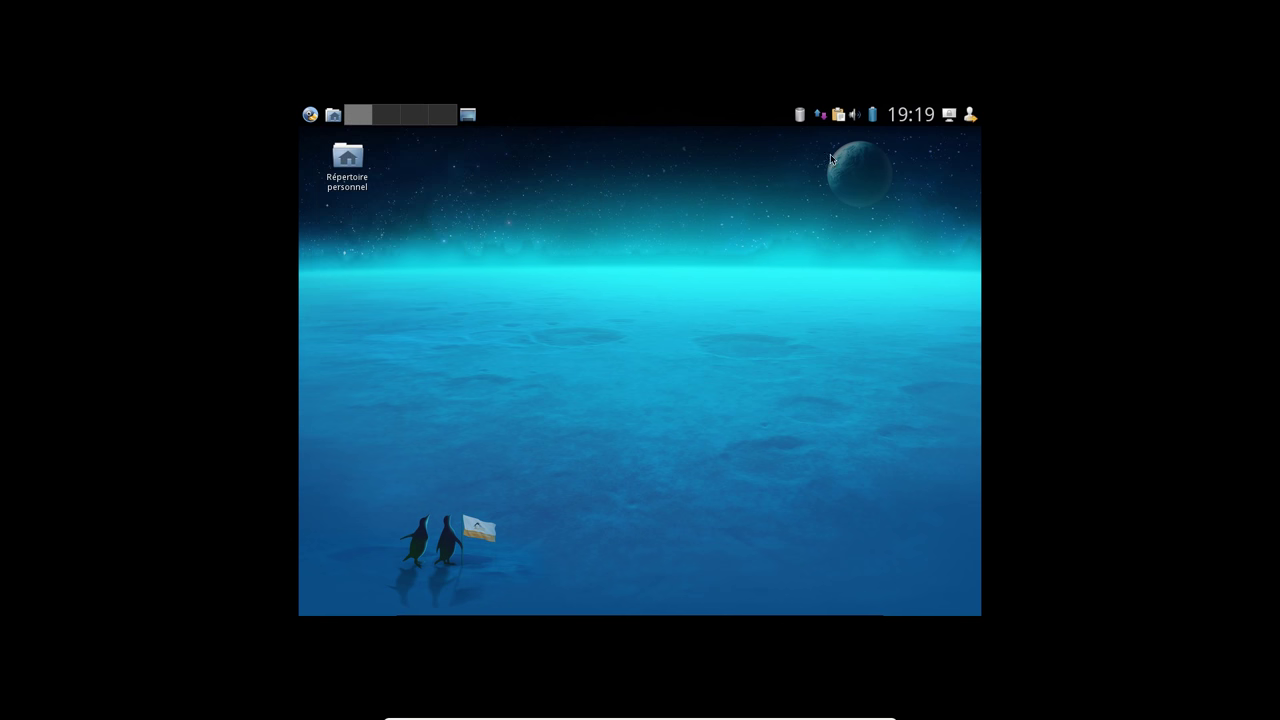
pyautogui.click(793, 116)
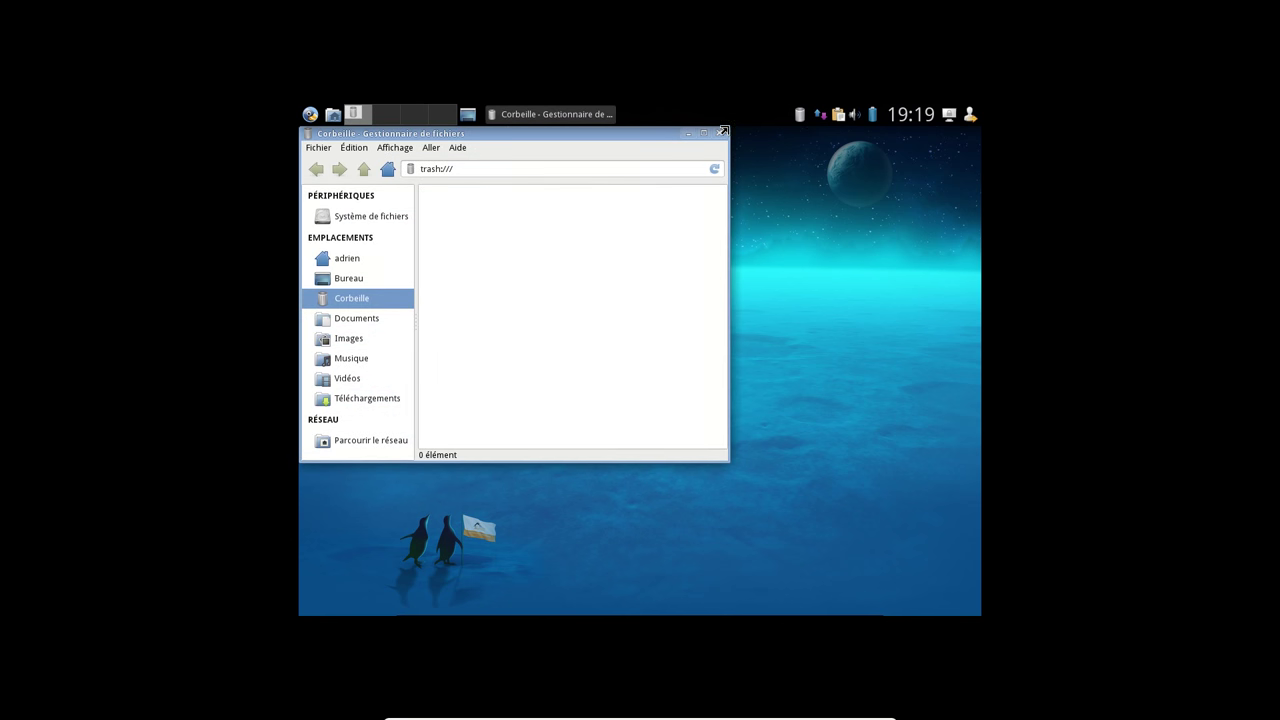
pyautogui.click(719, 133)
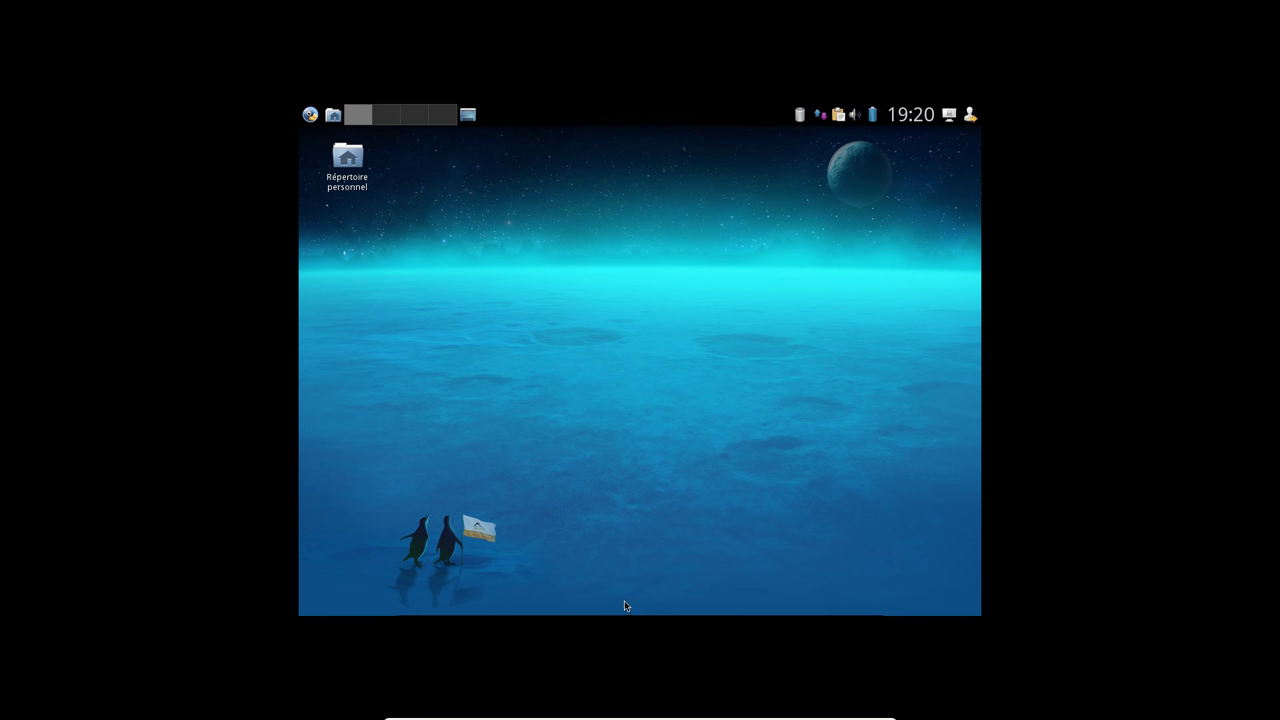
pyautogui.moveTo(626, 612)
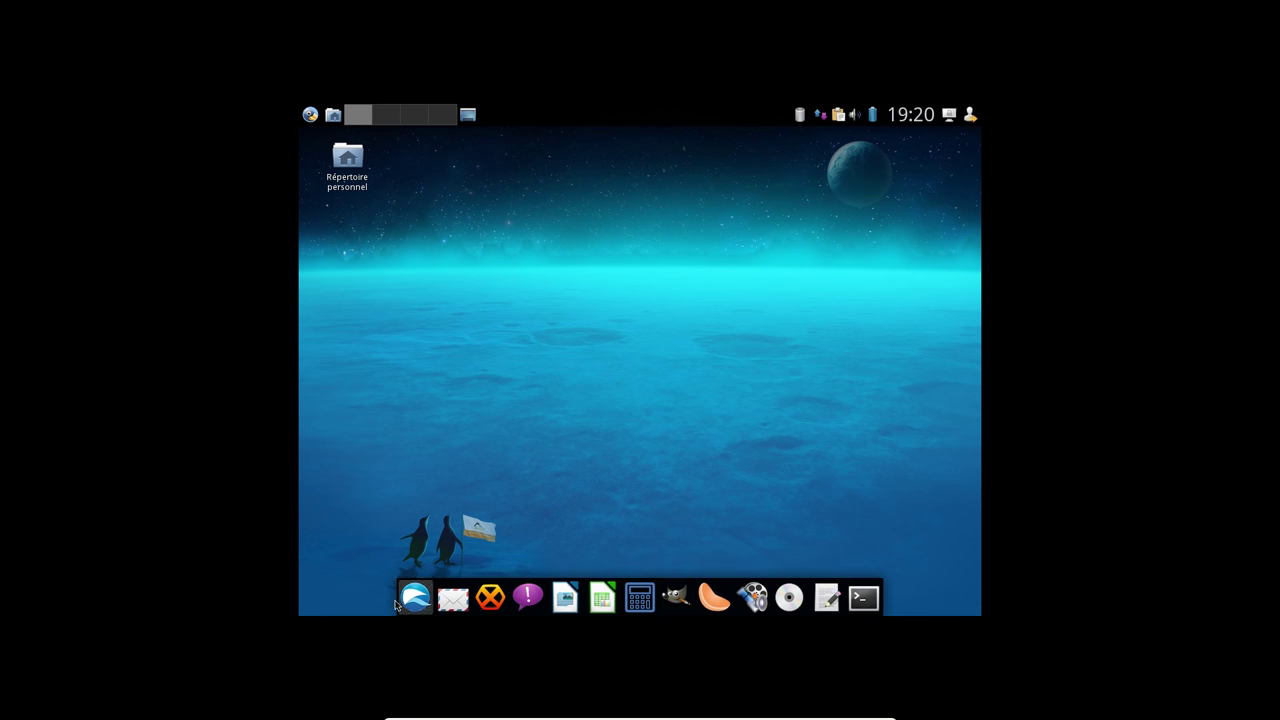
pyautogui.click(453, 600)
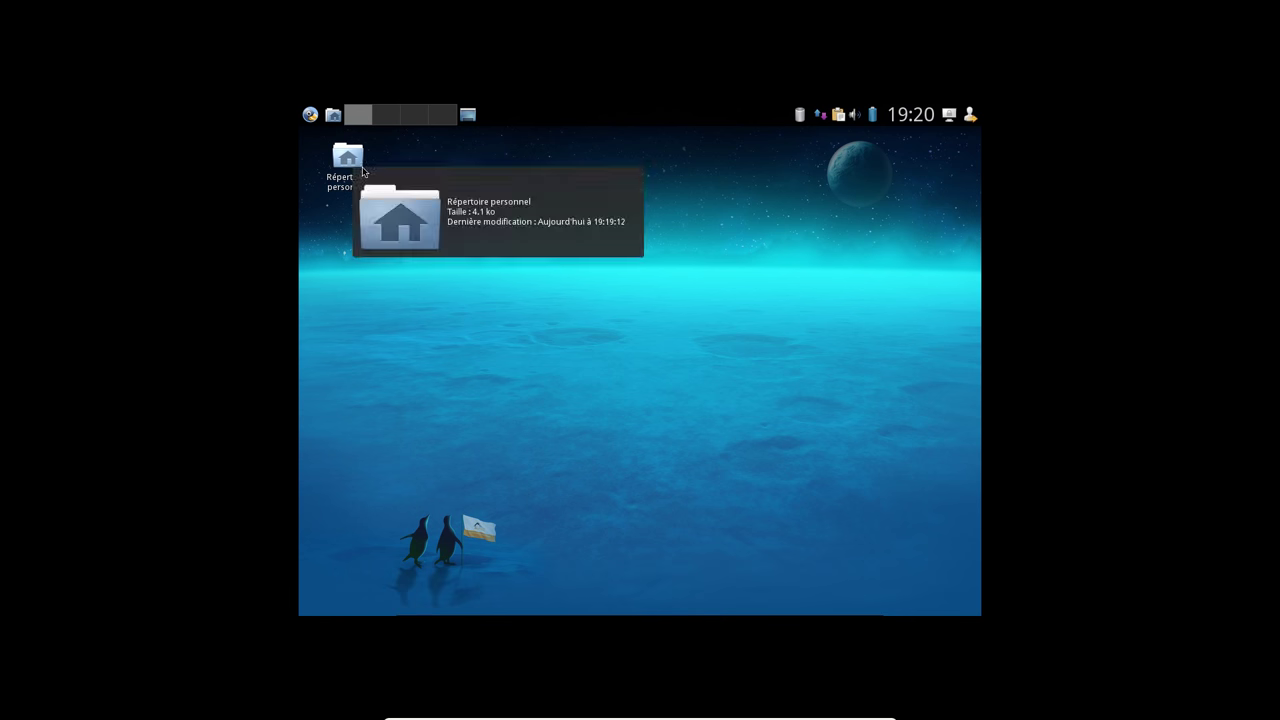
# Open a terminal, centre it on screen and switch to root with su
pyautogui.moveTo(835, 623)
pyautogui.click(862, 600)
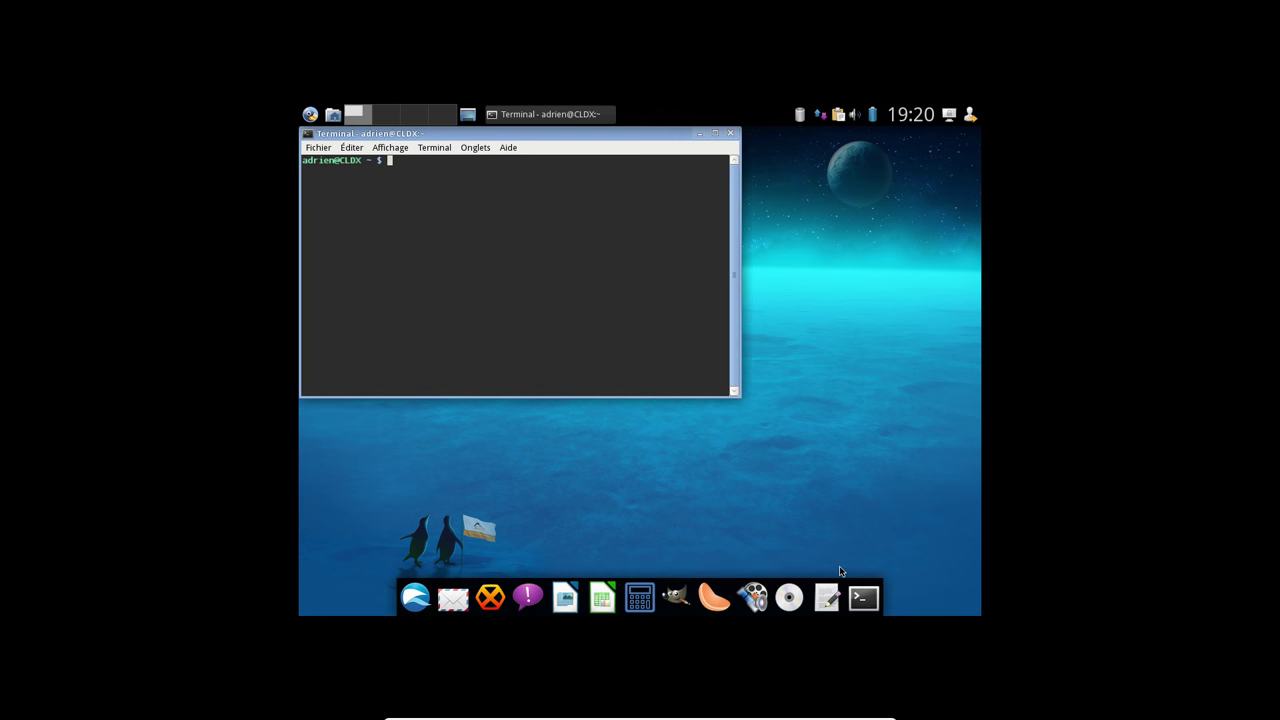
pyautogui.moveTo(466, 134); pyautogui.dragTo(636, 223)
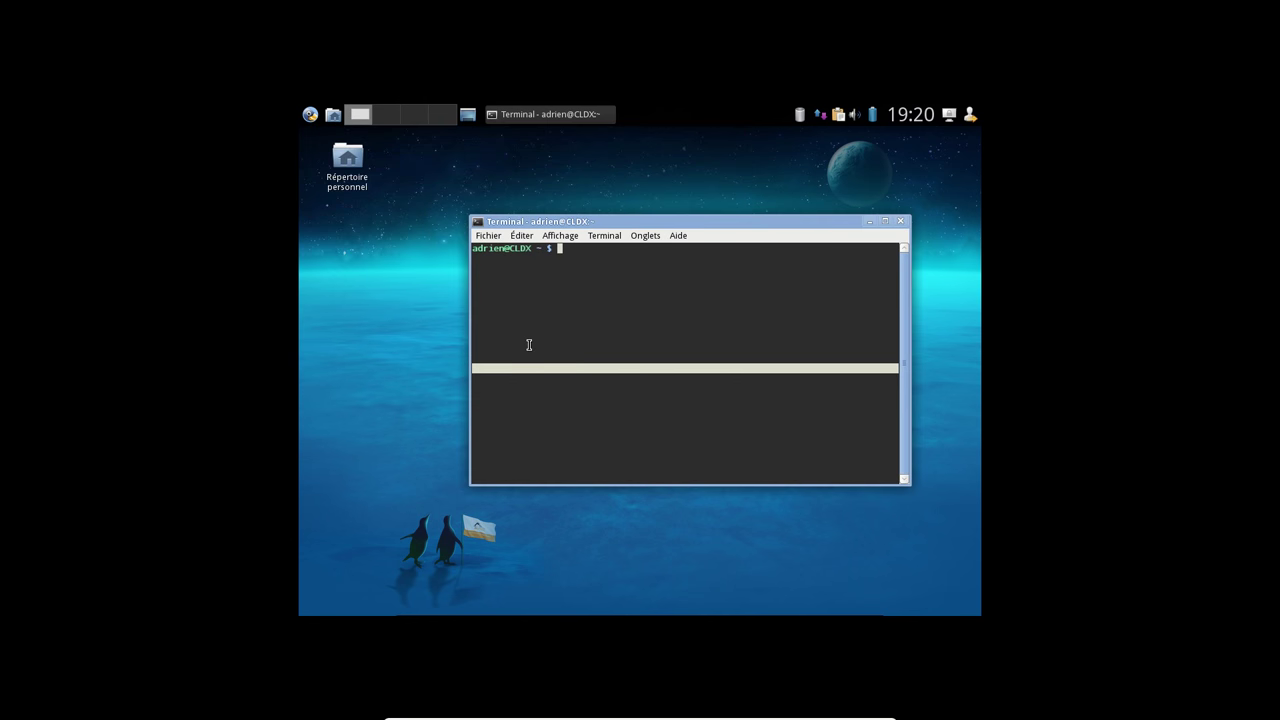
pyautogui.write('su')
pyautogui.press('Return')
pyautogui.press('Return')
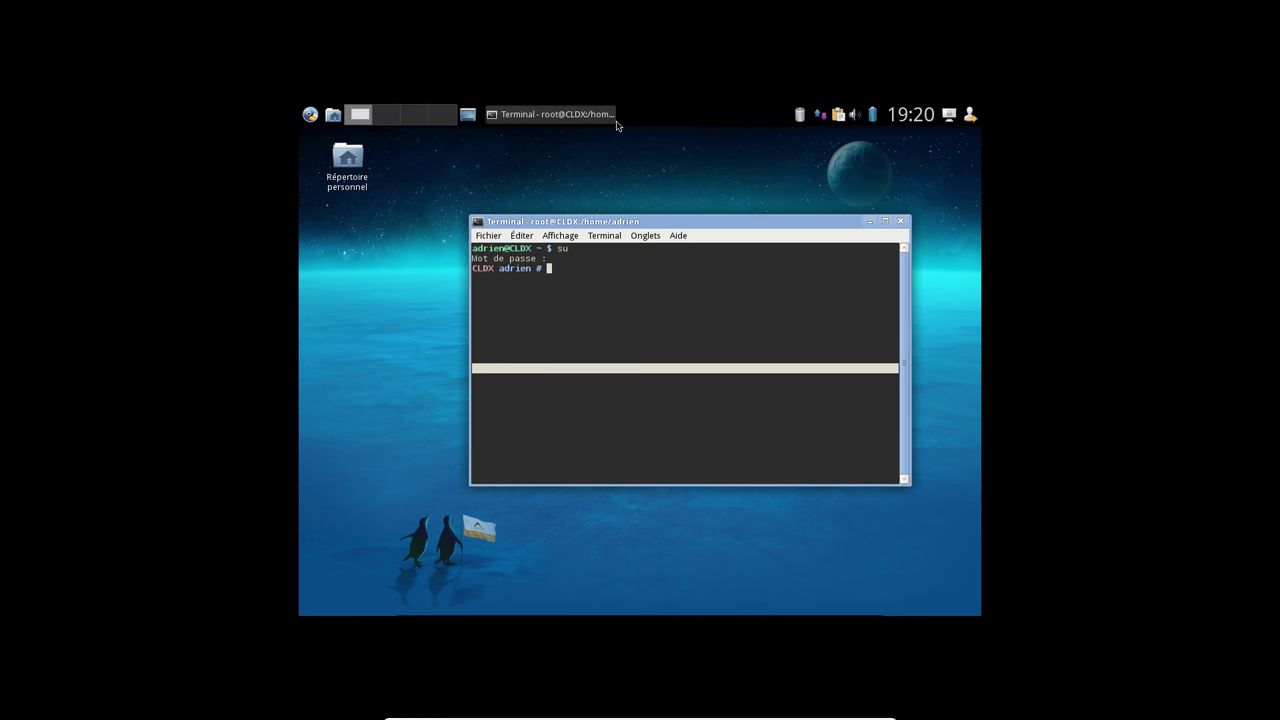
pyautogui.click(400, 517)
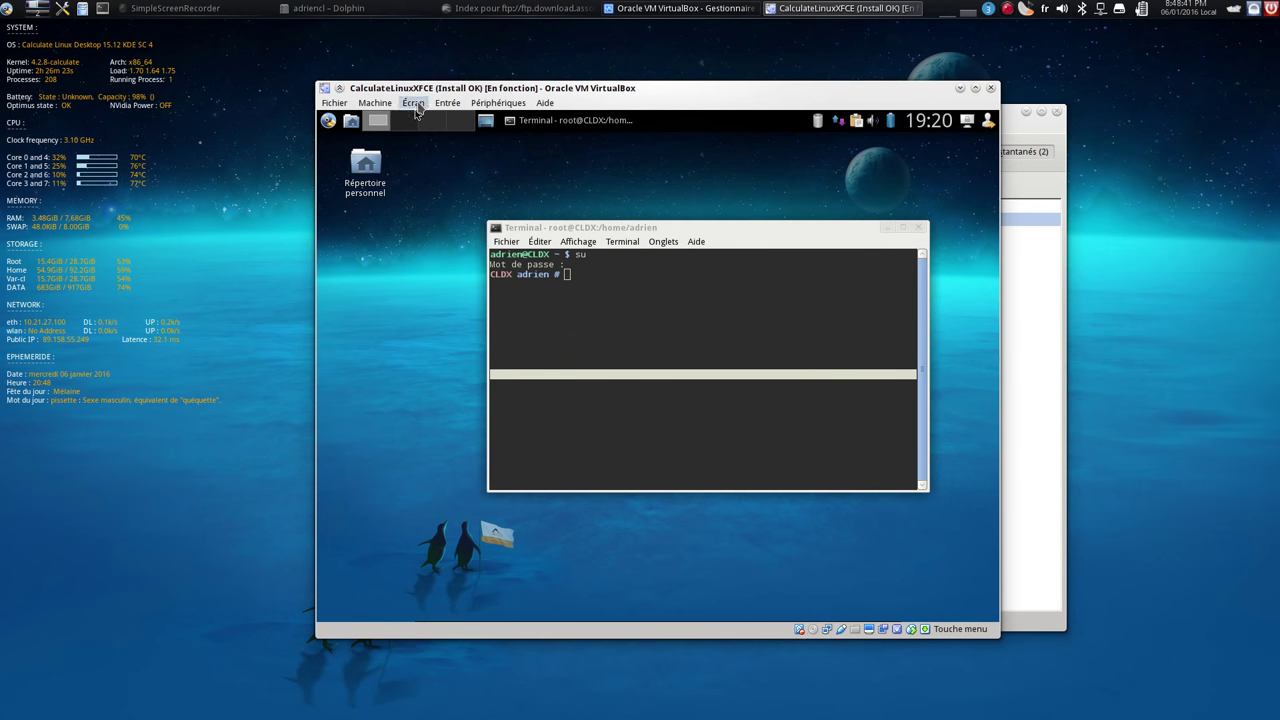
# Insert the VirtualBox Guest Additions CD image from the Devices menu
pyautogui.click(498, 103)
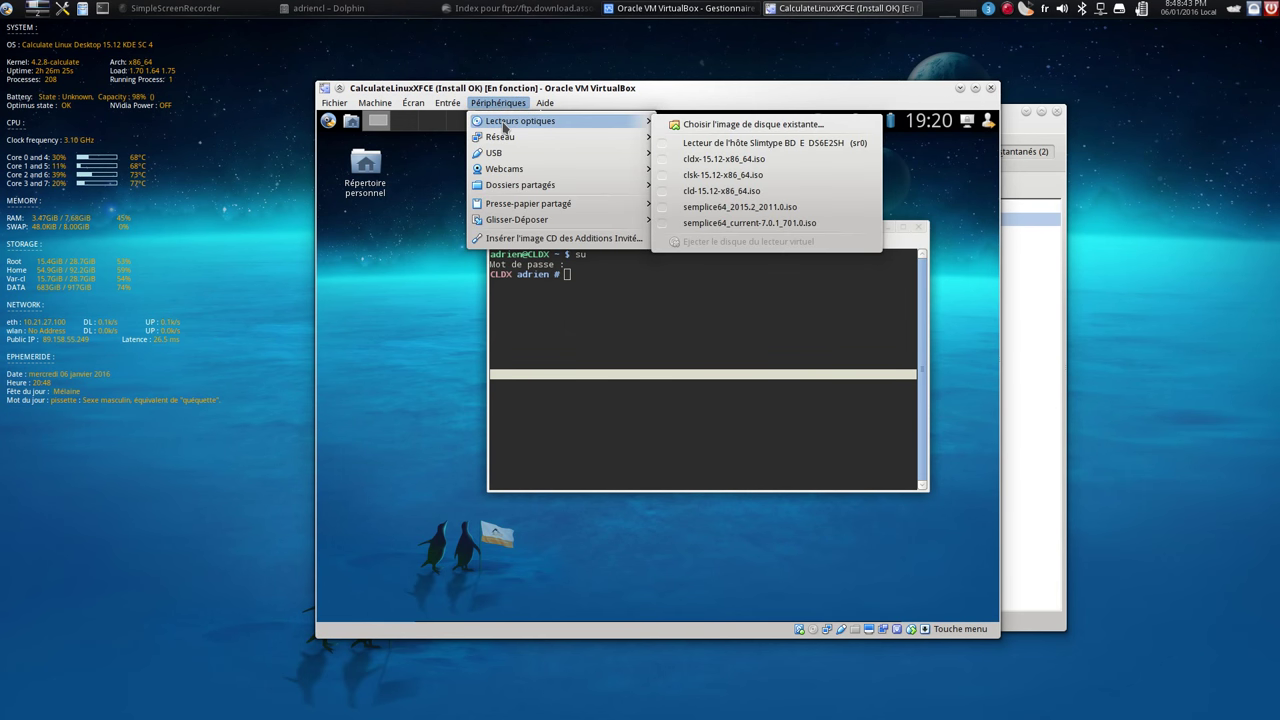
pyautogui.click(540, 238)
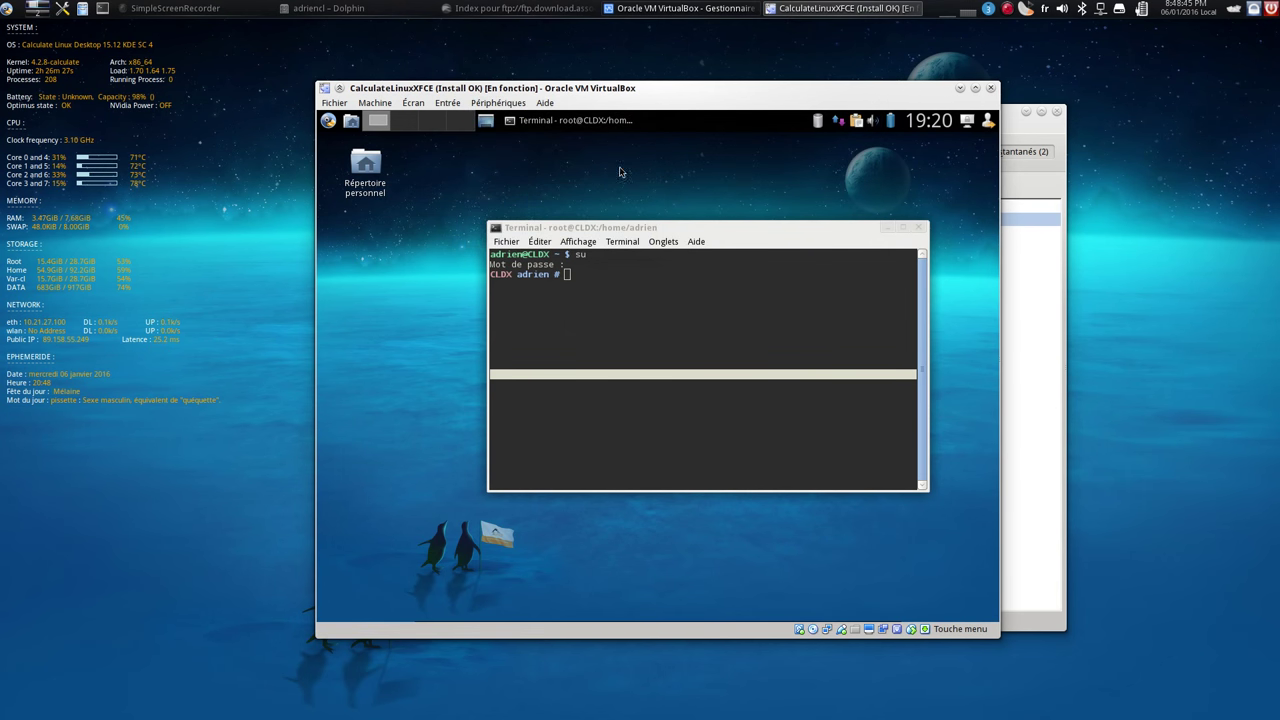
pyautogui.click(635, 322)
# Go full screen, mount /dev/cdrom at /mnt, enter it and list the CD's files
pyautogui.hotkey('ctrl', 'f')
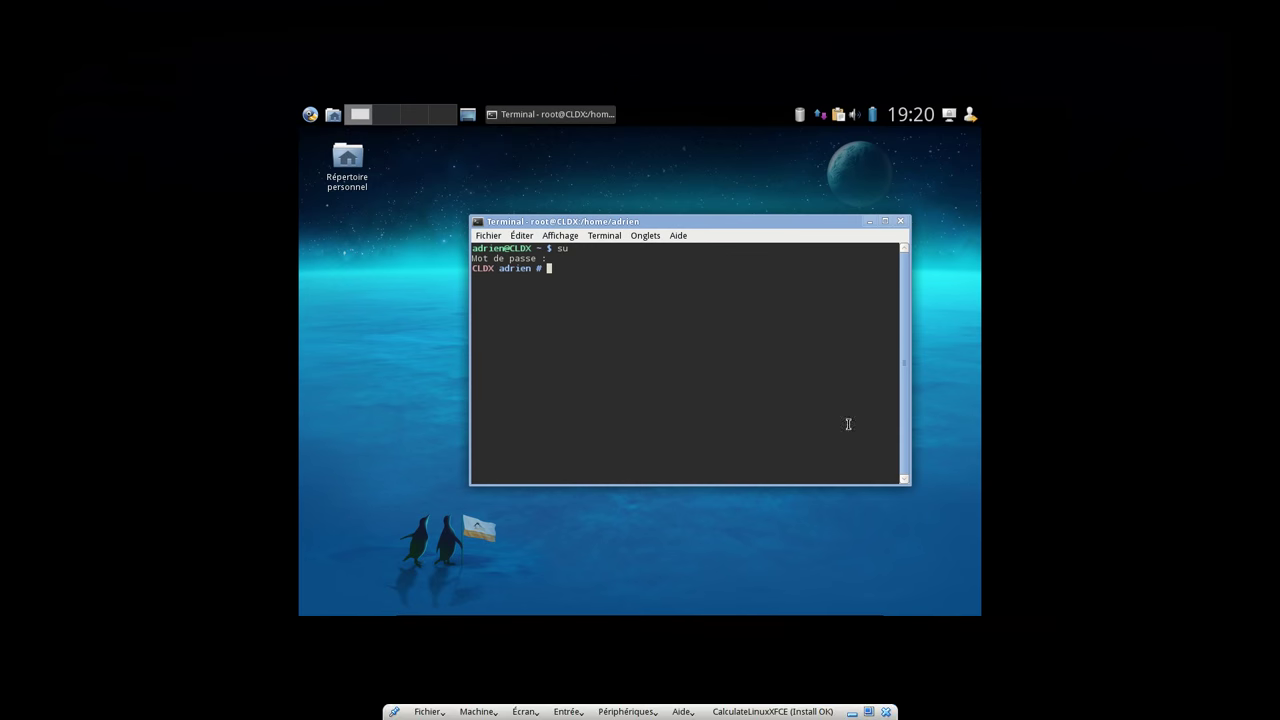
pyautogui.write('cd')
pyautogui.press('Return')
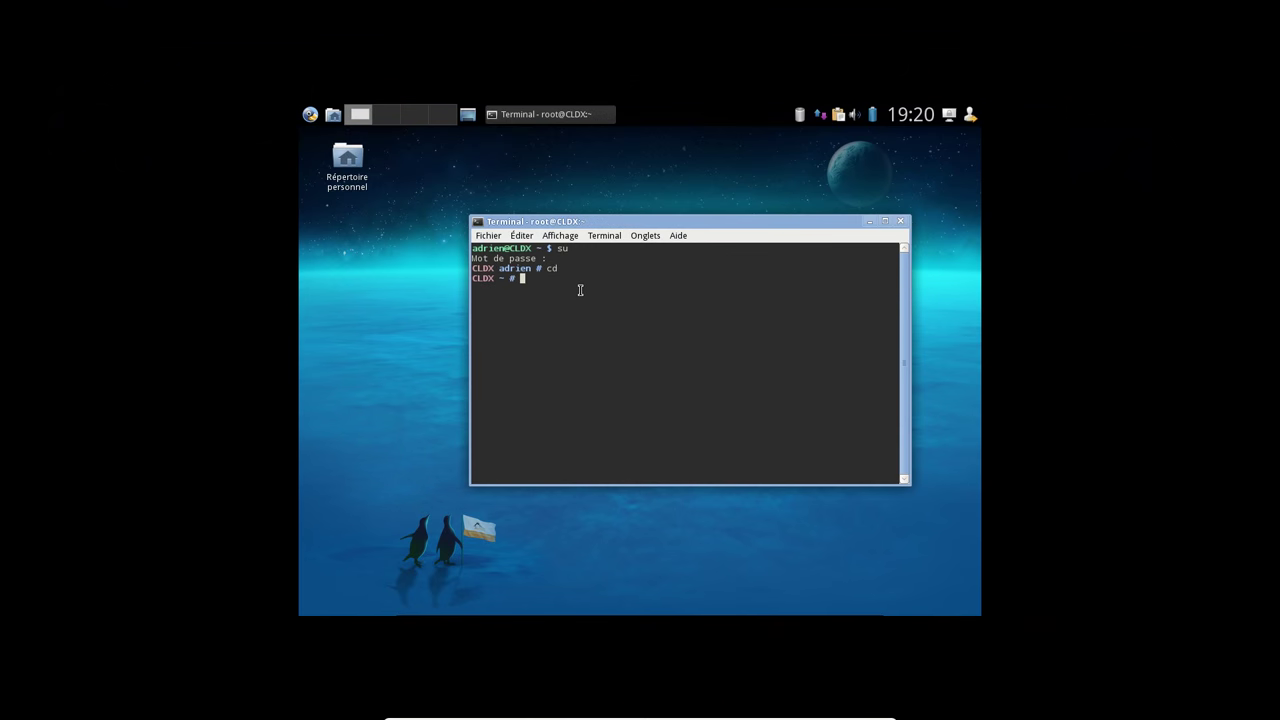
pyautogui.write('mount /dev/cdrom /mnt')
pyautogui.press('Return')
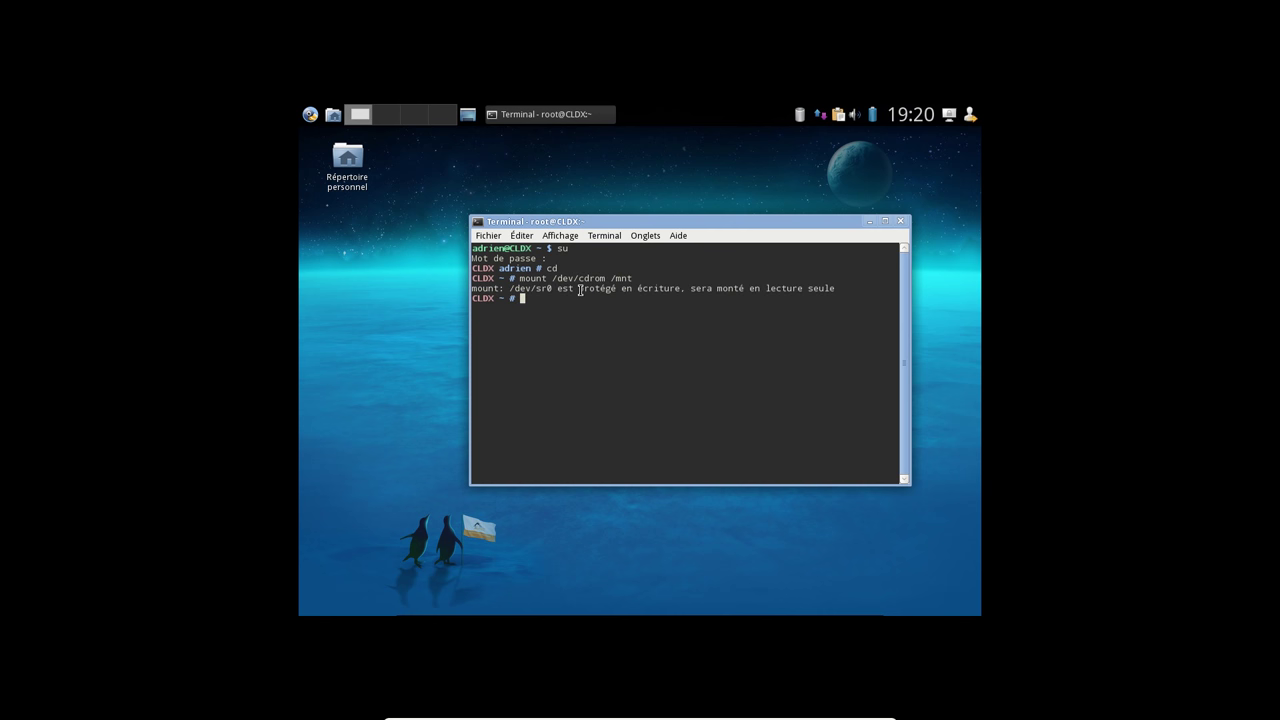
pyautogui.write('cd /mnt')
pyautogui.press('Return')
pyautogui.write('ls')
pyautogui.press('Return')
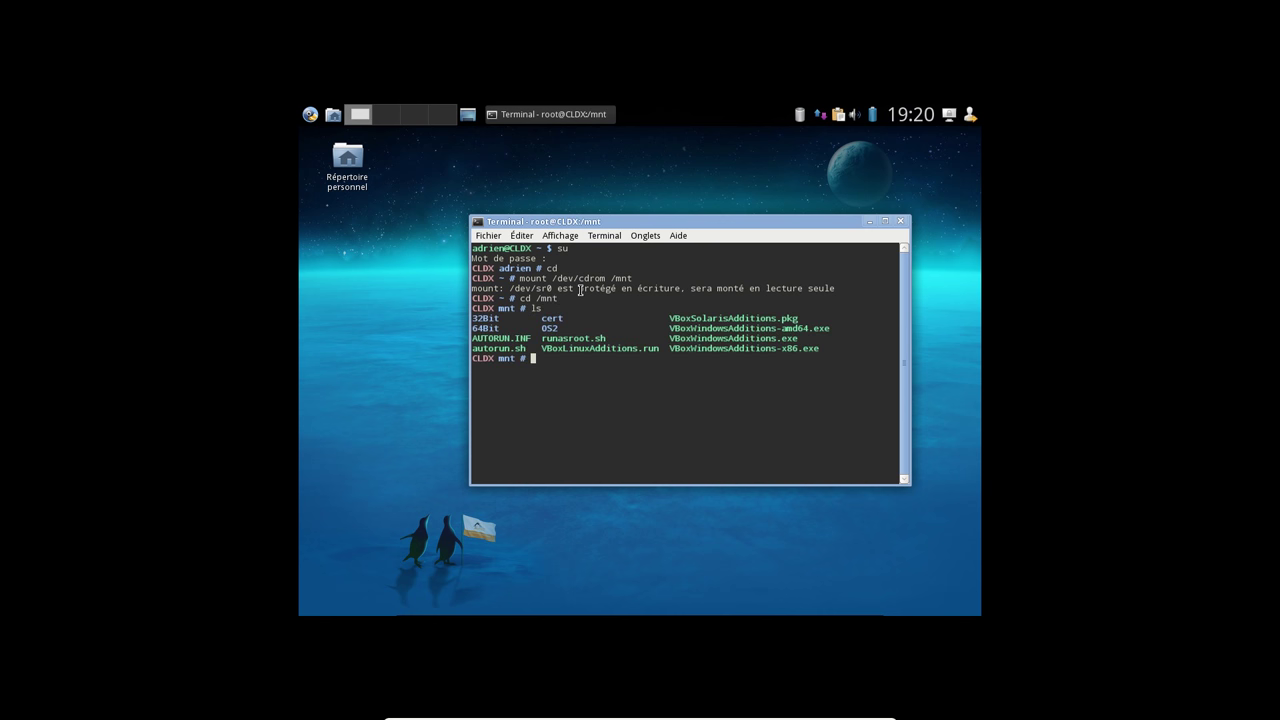
# Run ./VBoxLinuxAdditions.run to install the Guest Additions
pyautogui.write('./VBoxL')
pyautogui.press('Tab')
pyautogui.press('Return')
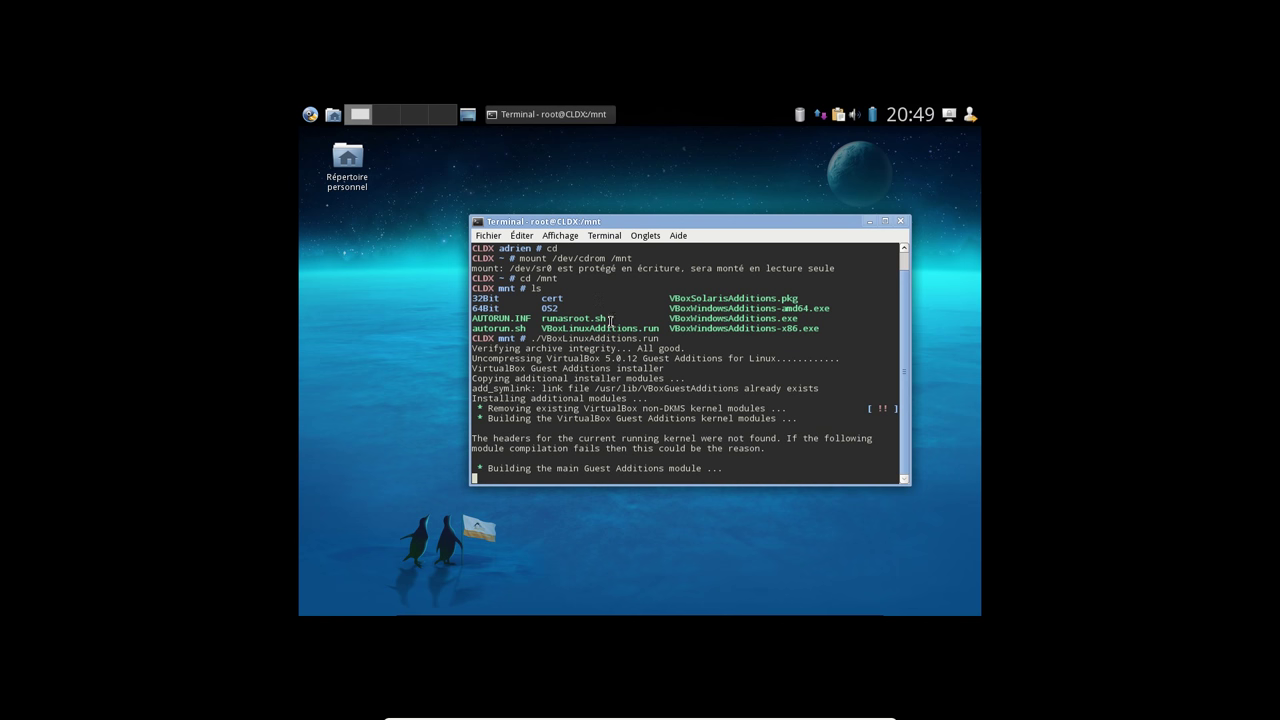
pyautogui.moveTo(678, 222); pyautogui.dragTo(628, 185)
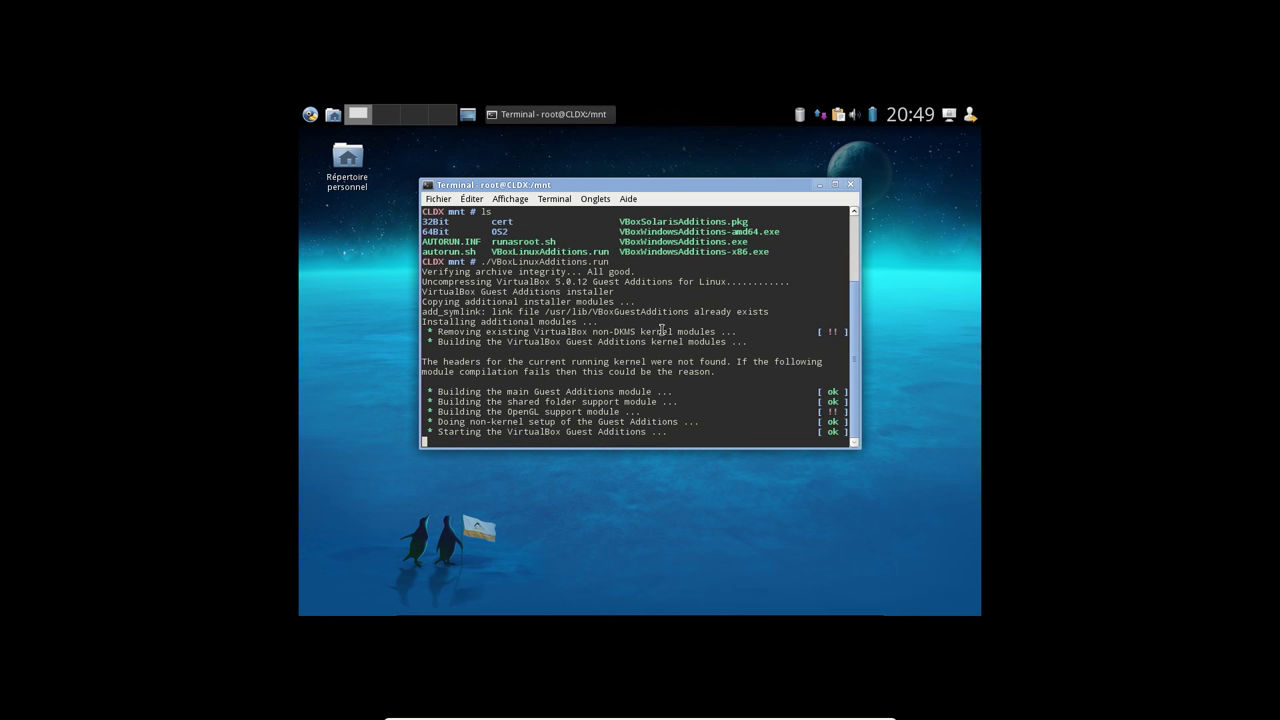
# Restart the display manager with /etc/init.d/xdm restart
pyautogui.write('/eri')
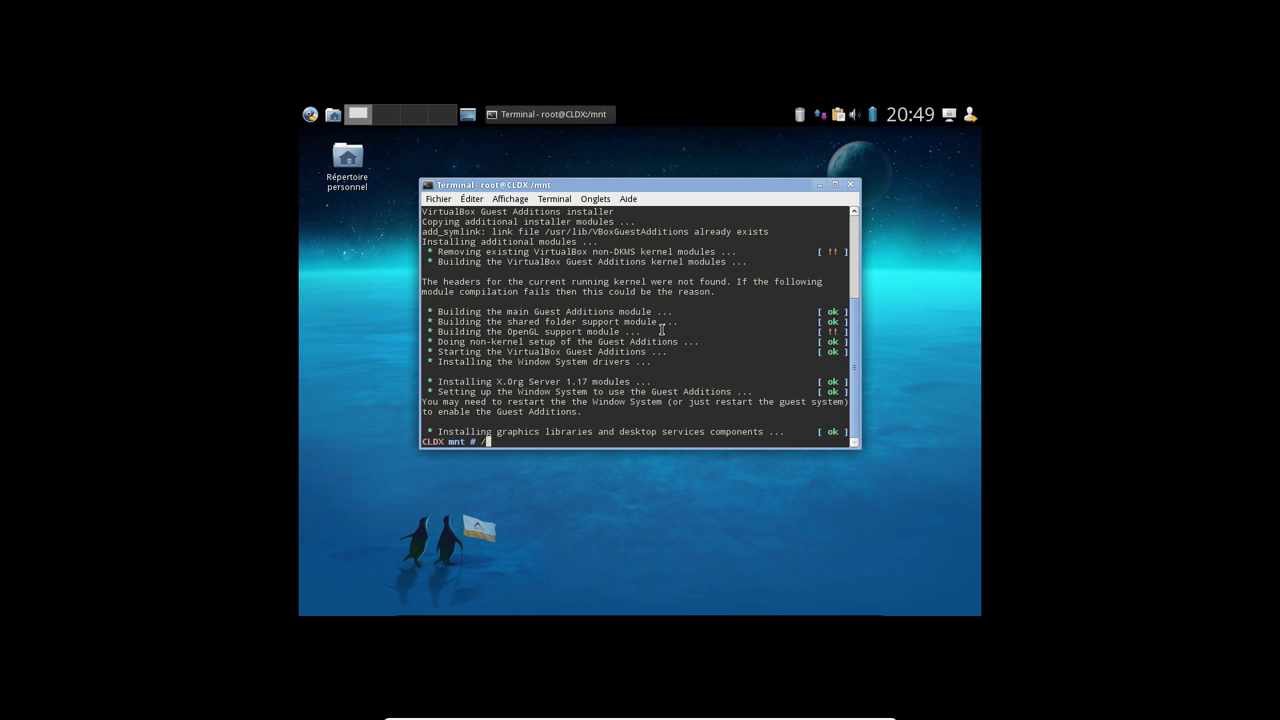
pyautogui.press('BackSpace')
pyautogui.press('BackSpace')
pyautogui.write('tc/init.d/xdm restart')
pyautogui.press('Return')
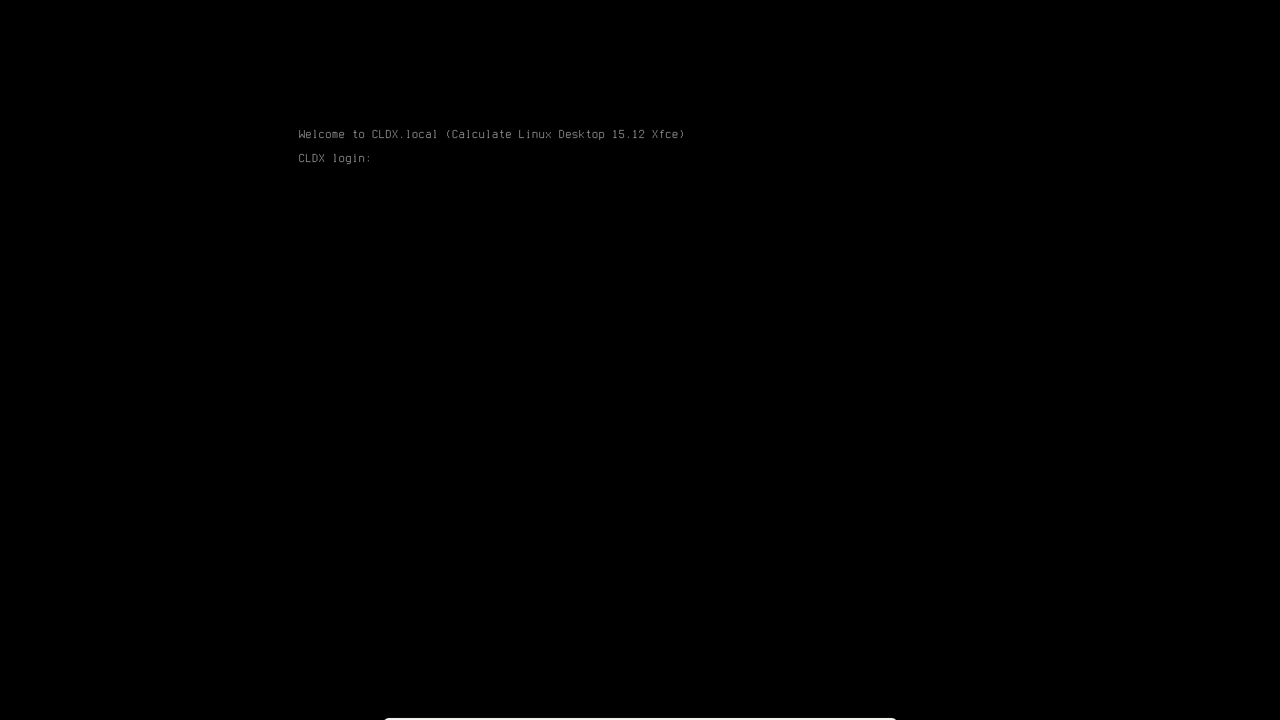
# Log in as root on the console, restart xdm, and sign back in with the password
pyautogui.write('root')
pyautogui.press('Return')
pyautogui.write('/etc/oiinit.d/x')
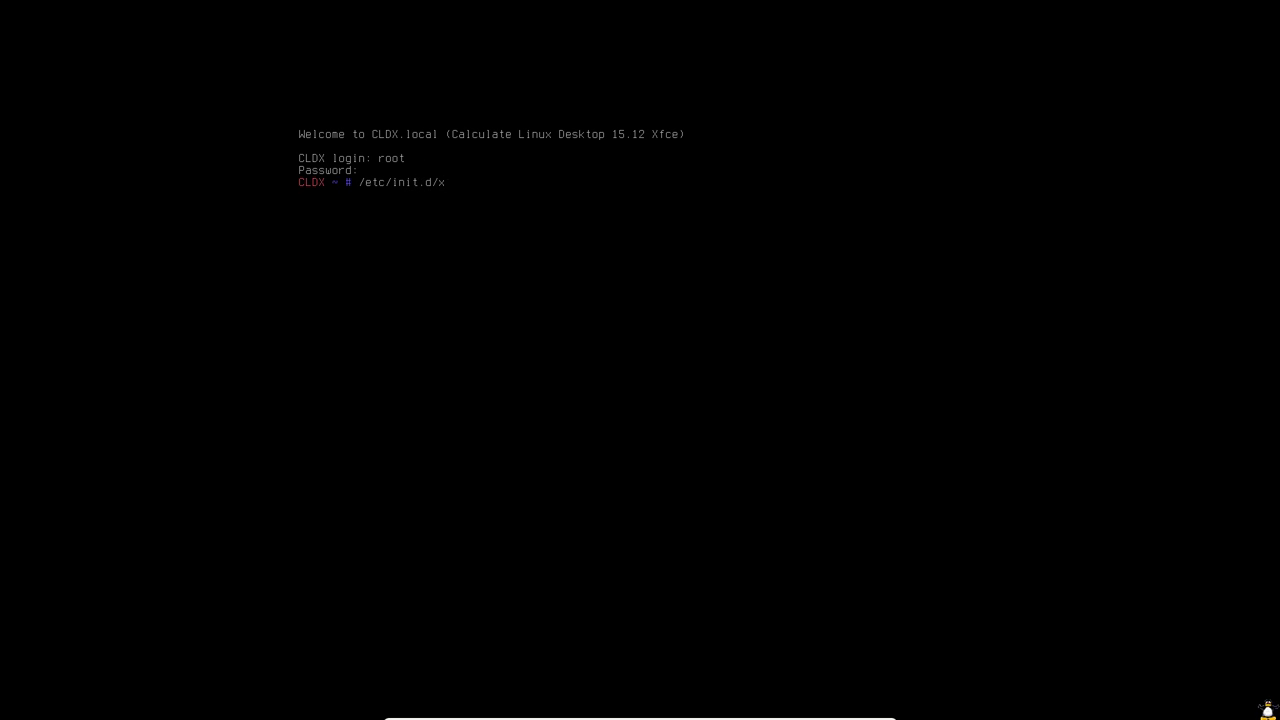
pyautogui.write('dm restart')
pyautogui.press('Return')
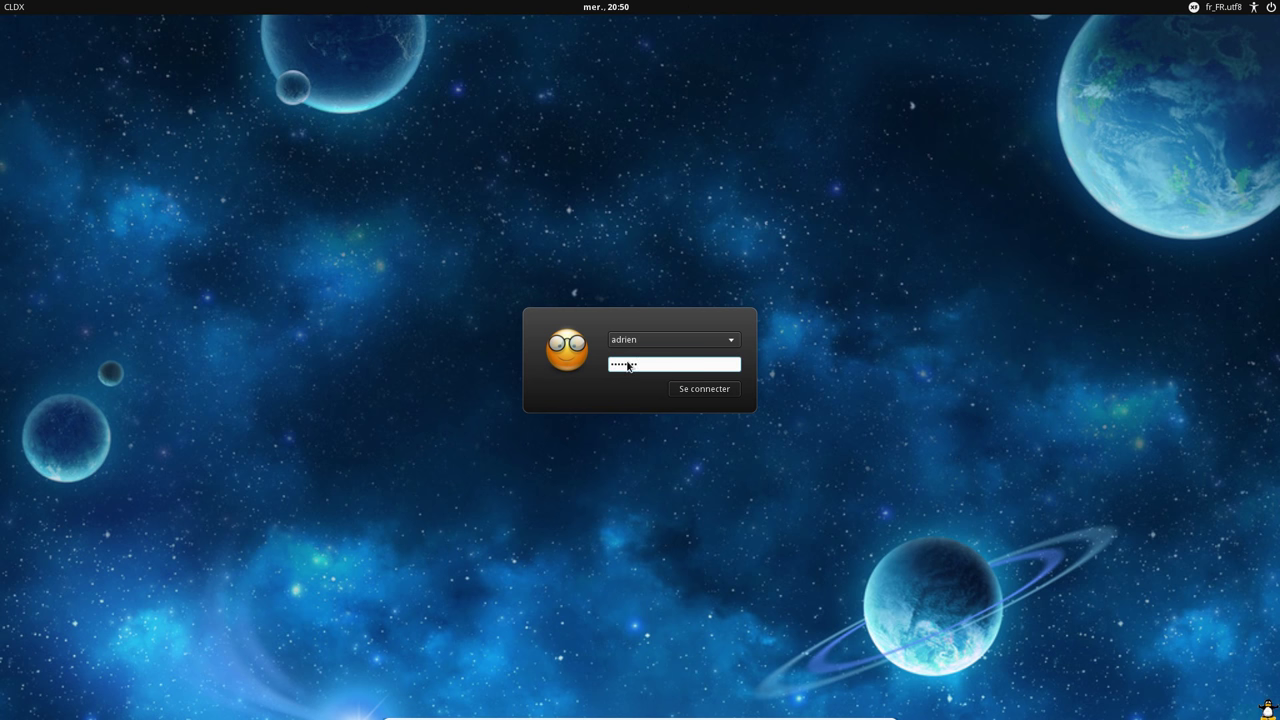
pyautogui.press('Return')
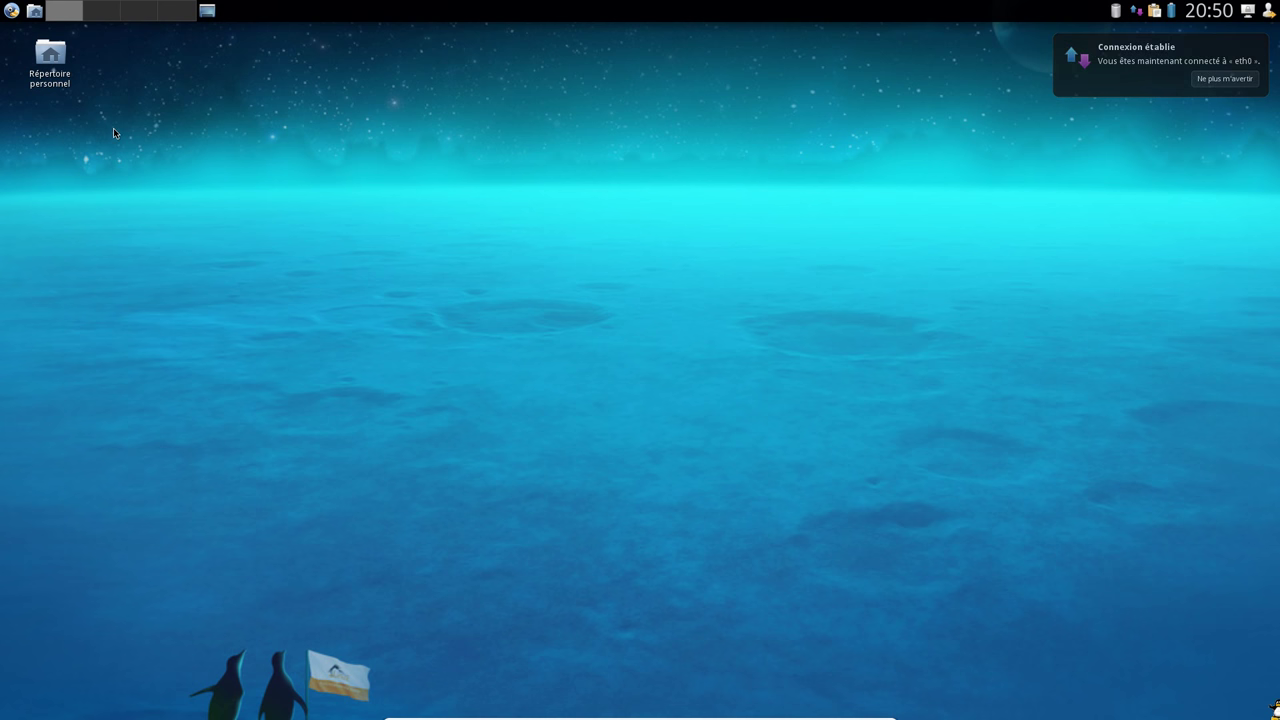
# Open the home folder in Thunar, confirm version 1.6.10 in its About box, then close it
pyautogui.doubleClick(53, 56)
pyautogui.moveTo(246, 36); pyautogui.dragTo(519, 145)
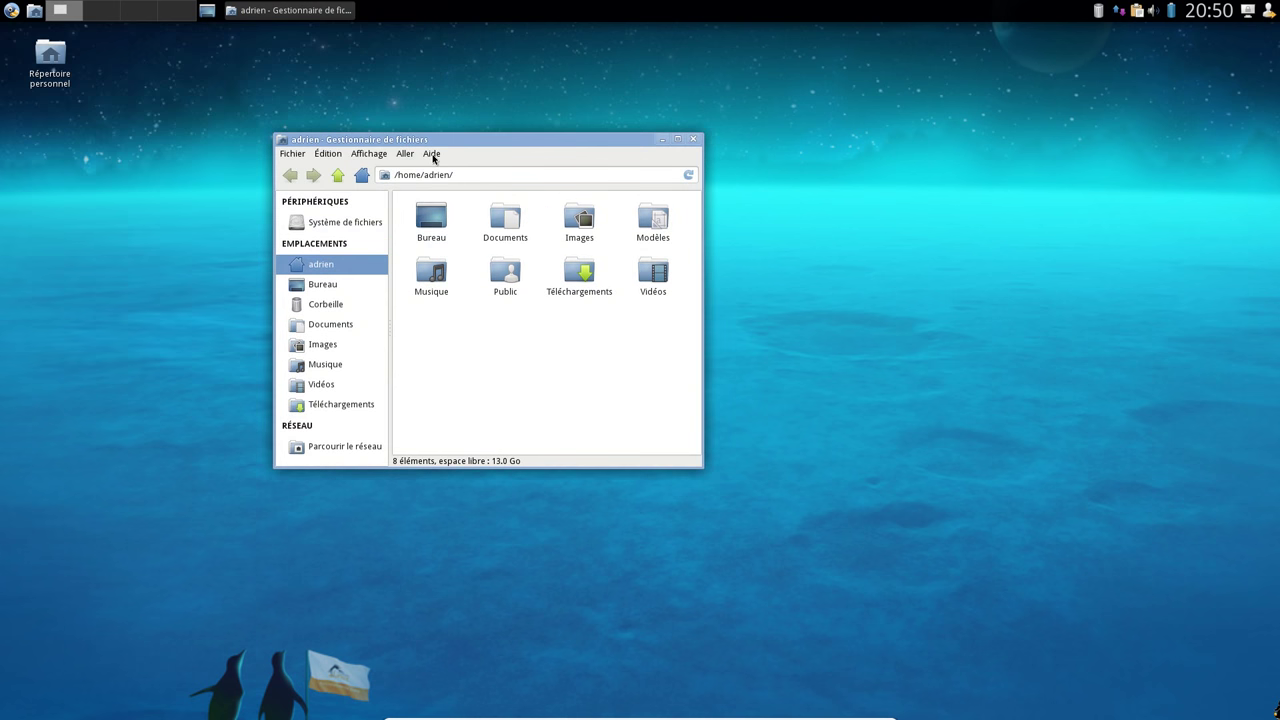
pyautogui.click(431, 153)
pyautogui.click(450, 188)
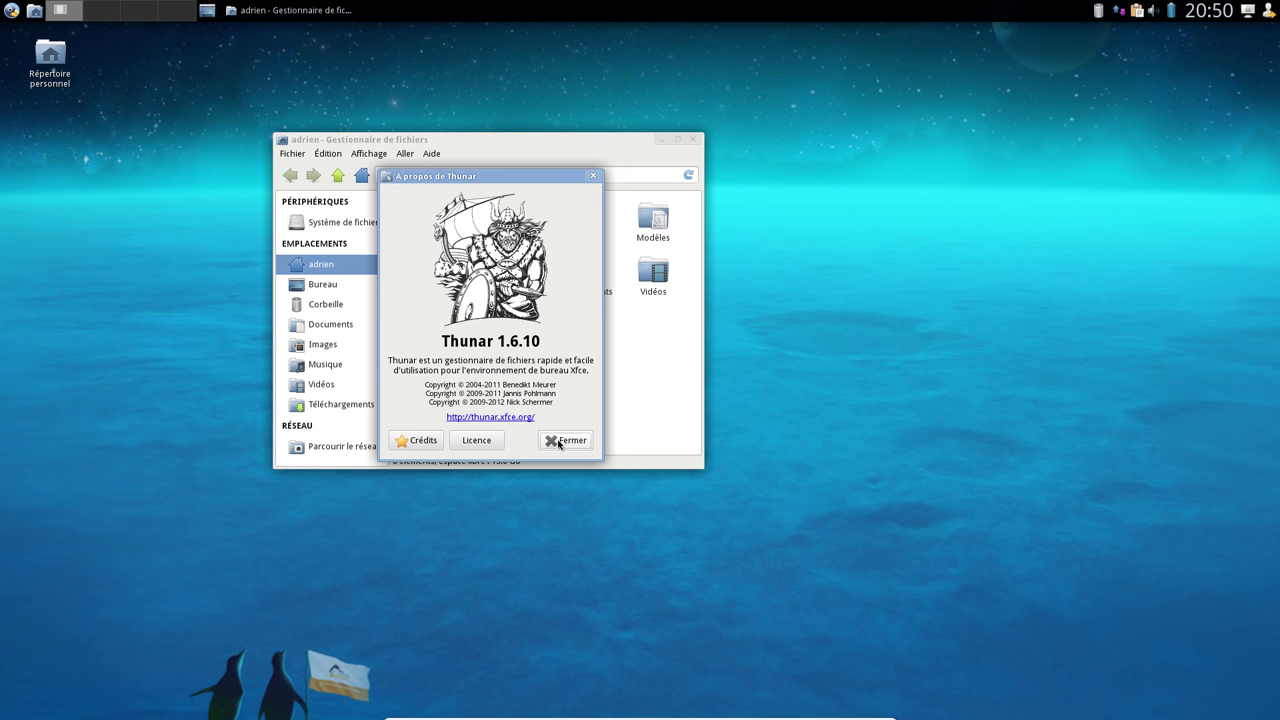
pyautogui.click(562, 441)
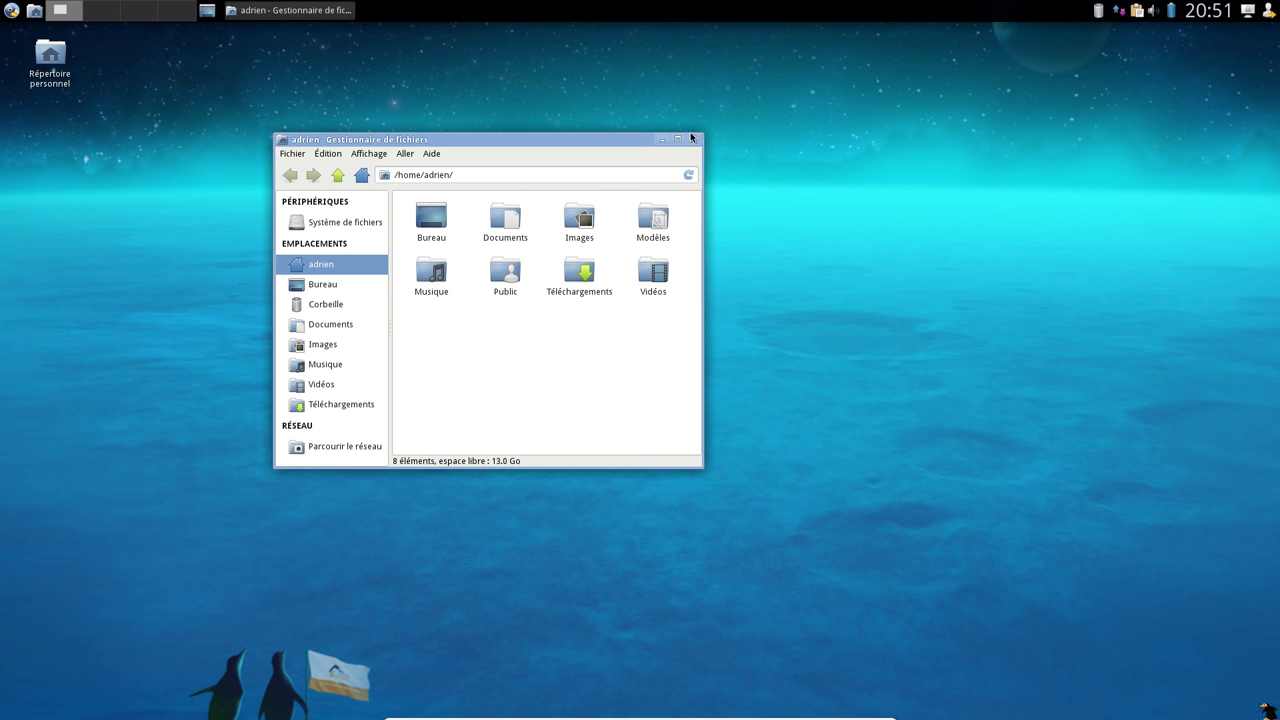
pyautogui.click(692, 139)
pyautogui.click(6, 12)
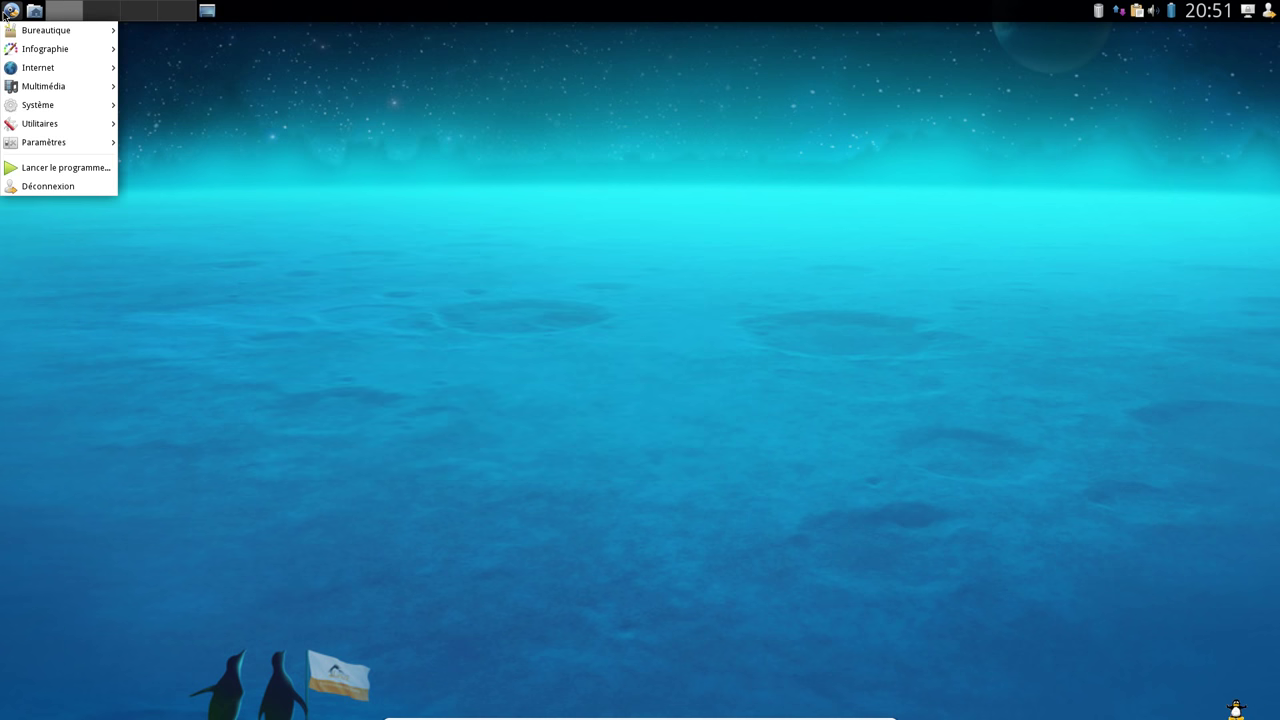
# Launch LibreOffice Calc, confirm version 5.0.3.2 in its About box, and close it
pyautogui.moveTo(36, 32)
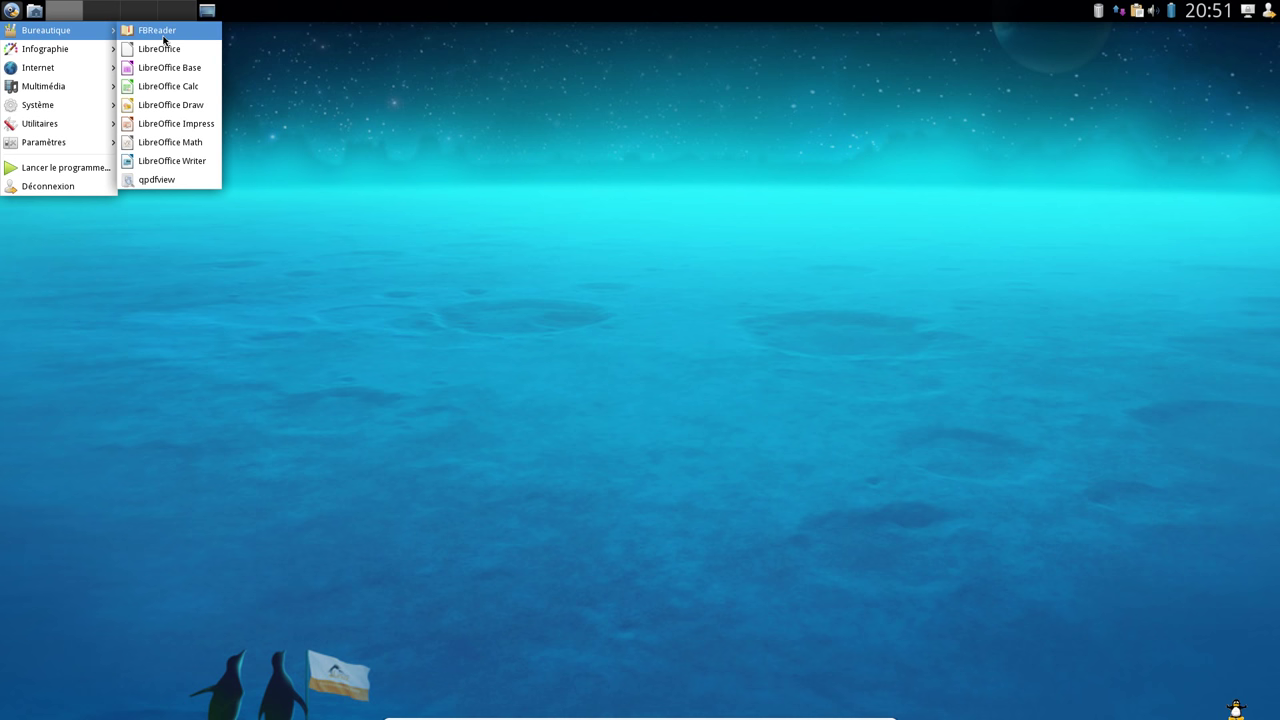
pyautogui.click(181, 88)
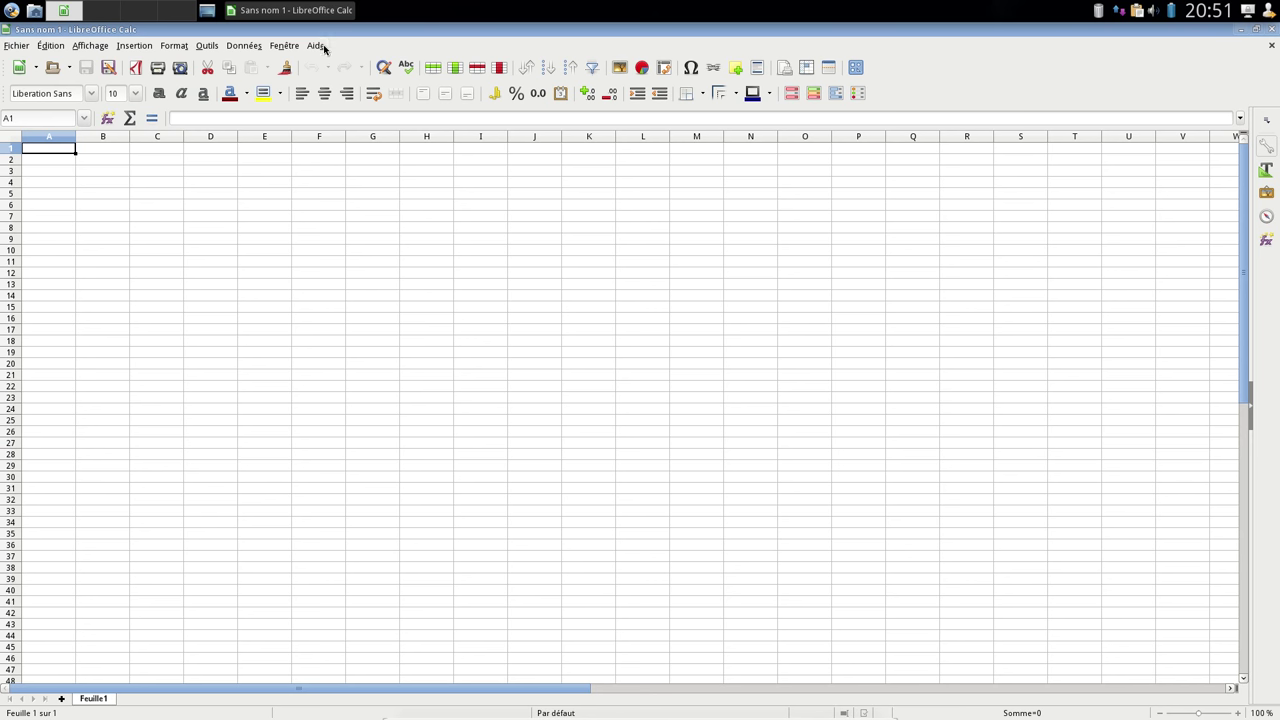
pyautogui.click(316, 46)
pyautogui.click(369, 129)
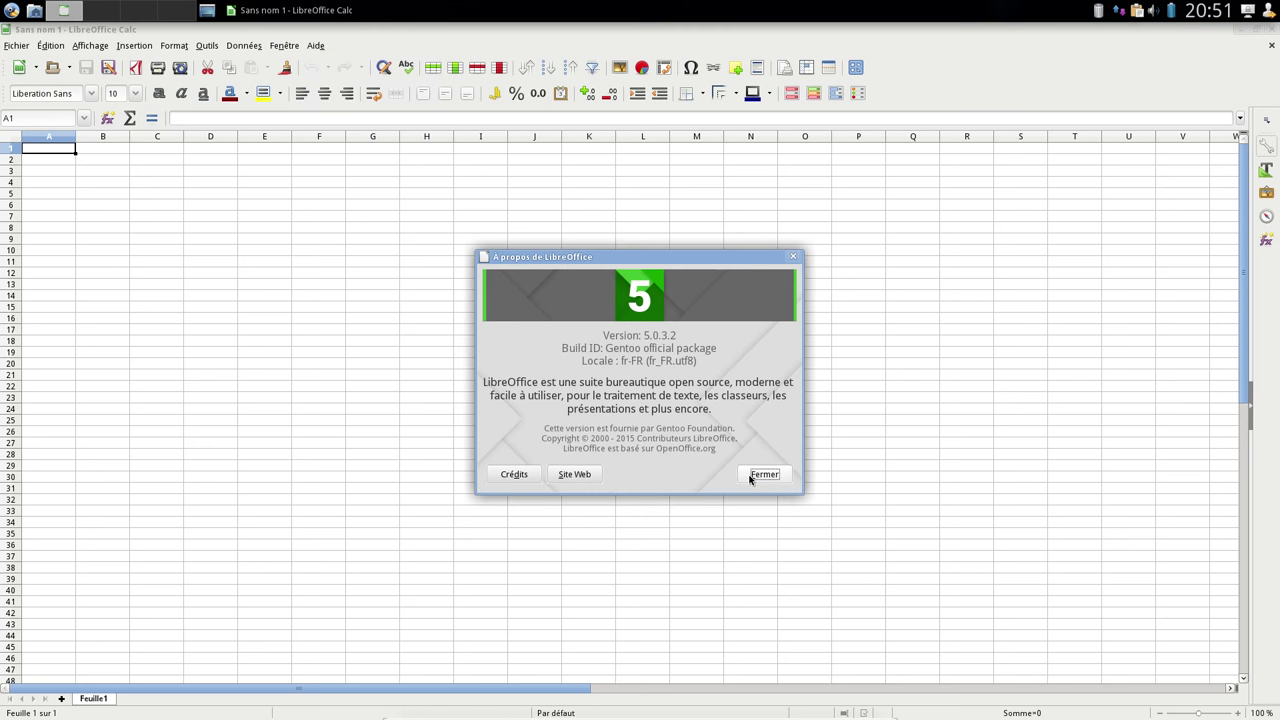
pyautogui.click(764, 474)
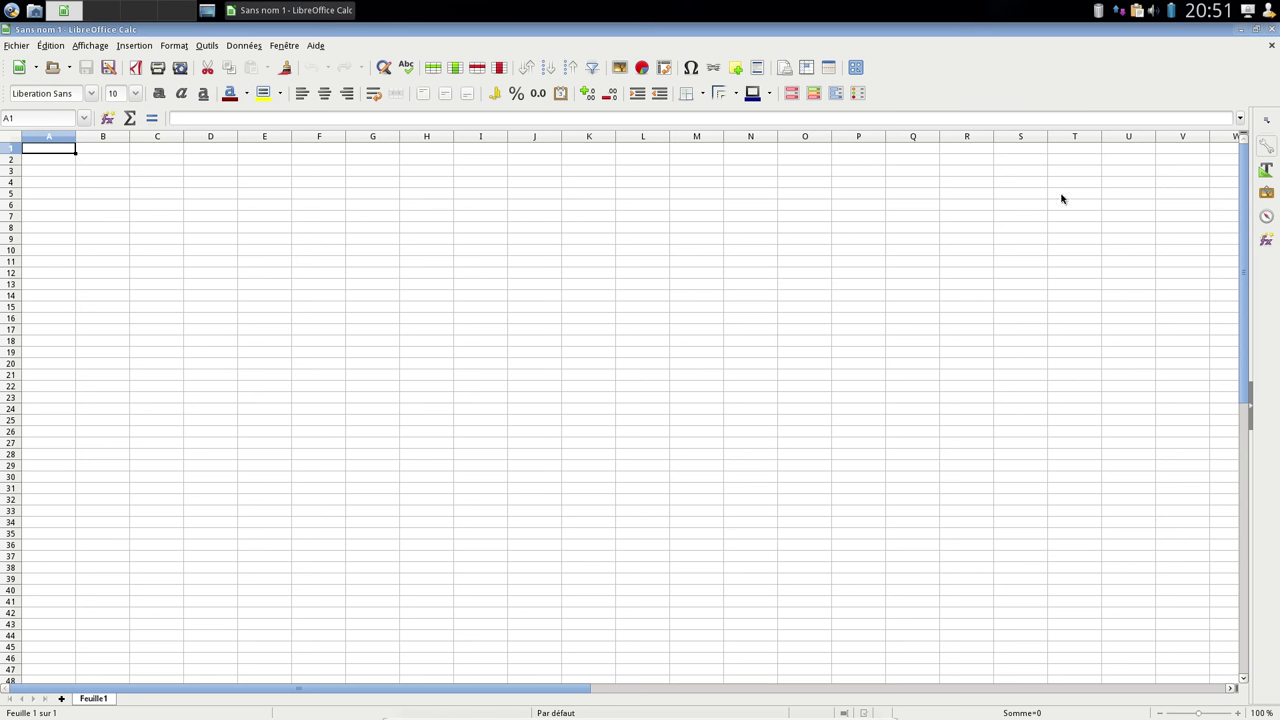
pyautogui.click(1268, 31)
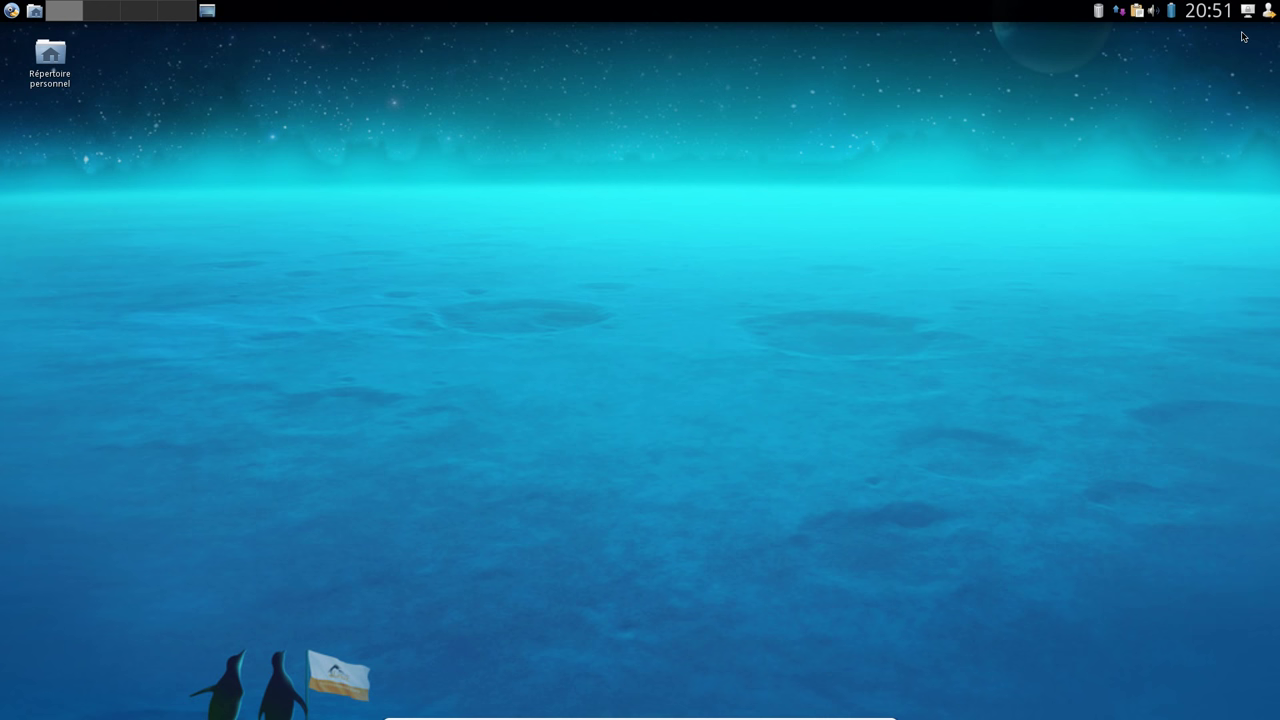
pyautogui.click(11, 10)
pyautogui.moveTo(101, 35)
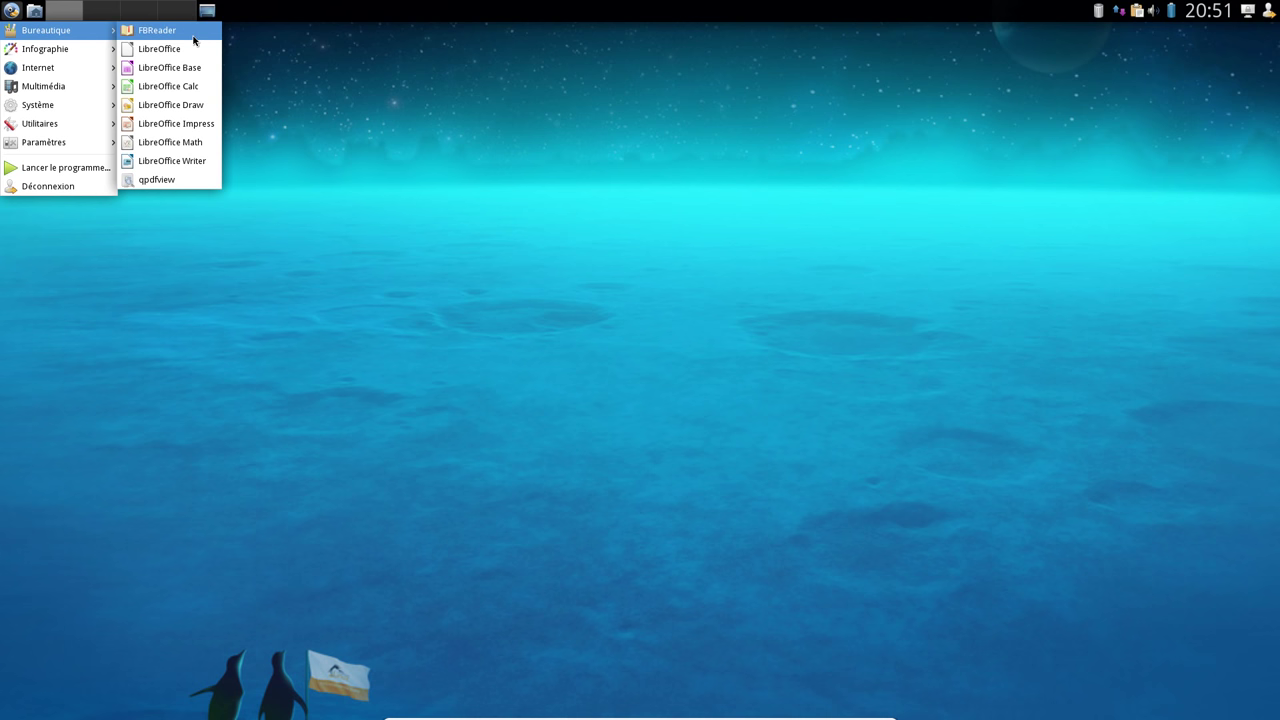
# Launch qpdfview, confirm version 0.4.15 in its About dialog, and close it
pyautogui.click(178, 182)
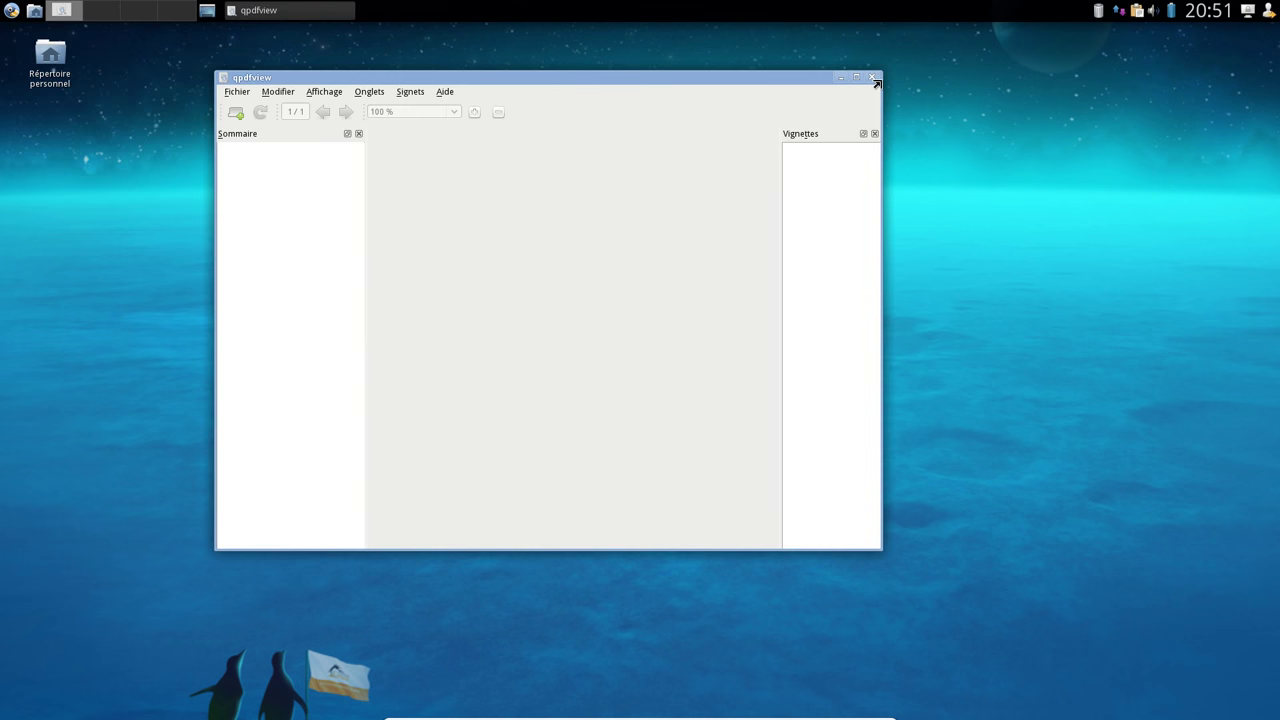
pyautogui.click(443, 91)
pyautogui.click(460, 118)
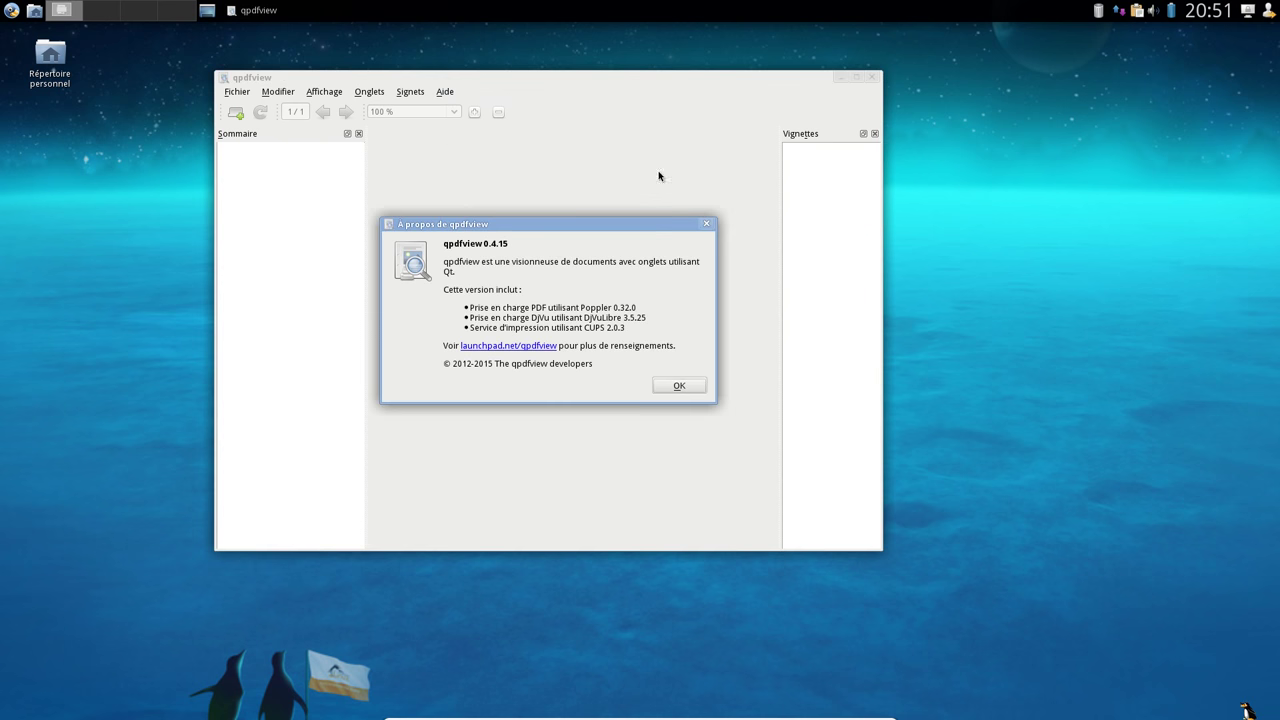
pyautogui.click(686, 386)
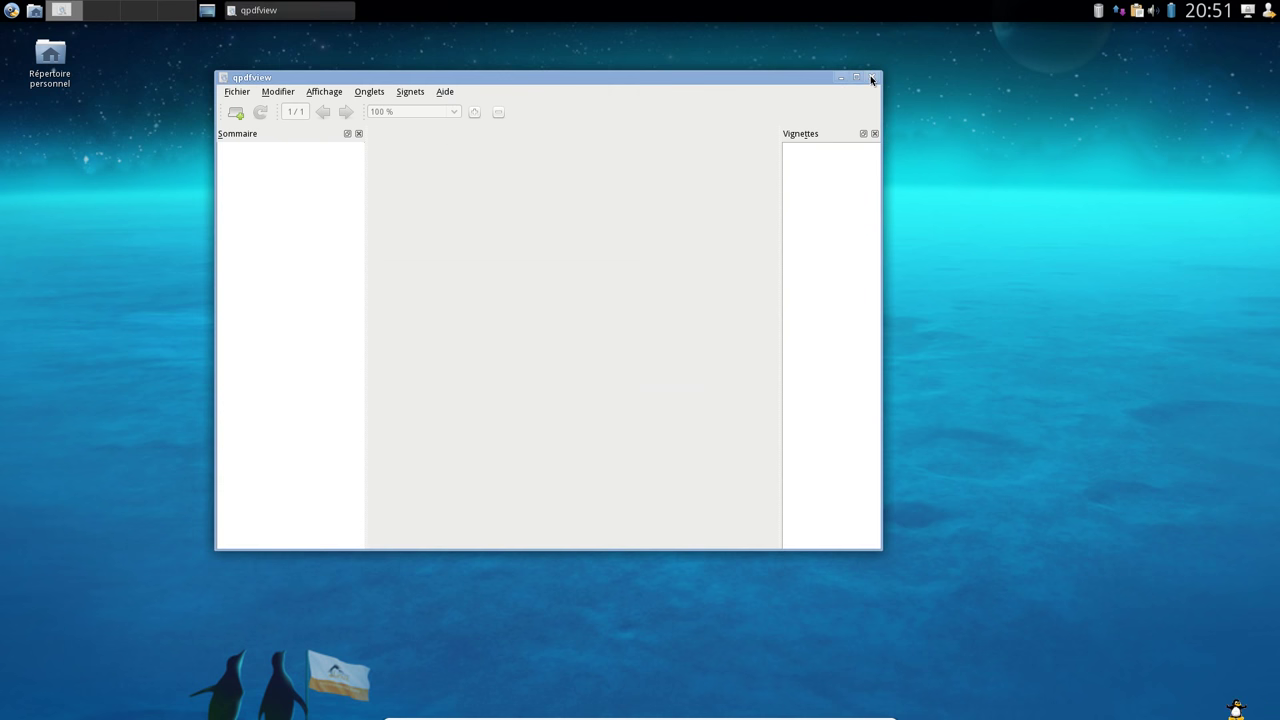
pyautogui.click(871, 78)
pyautogui.click(11, 10)
pyautogui.moveTo(82, 55)
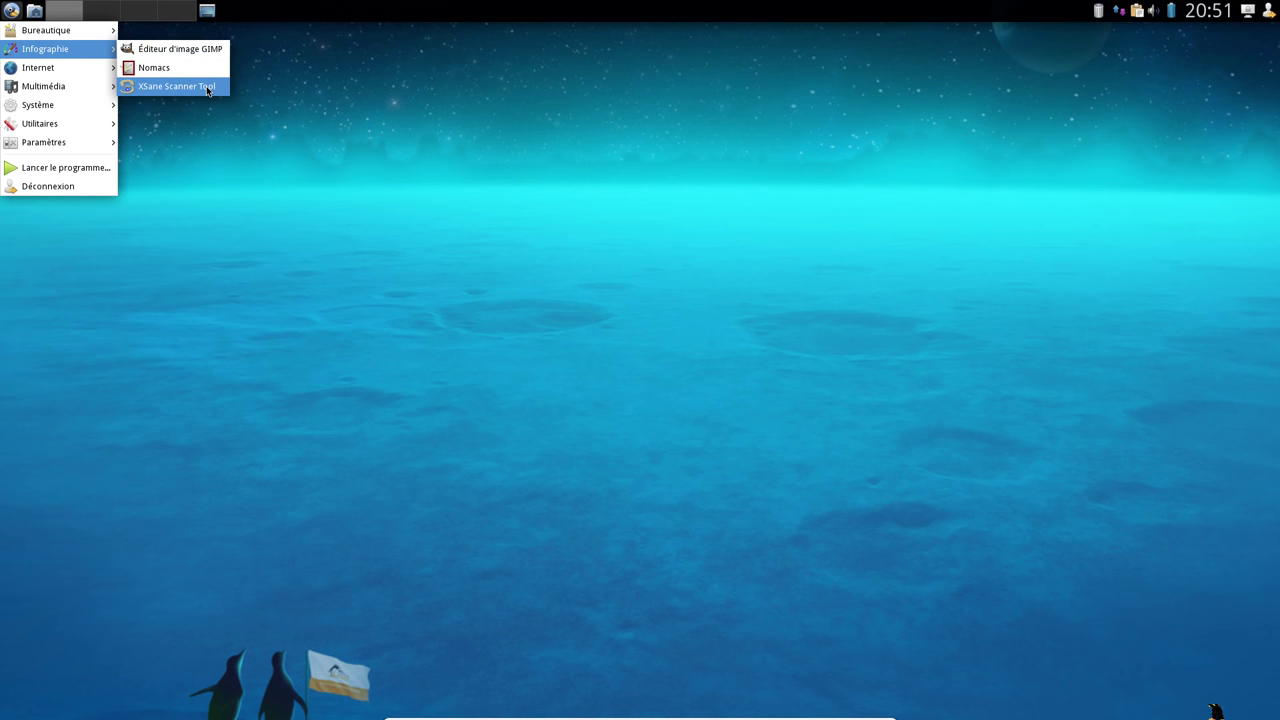
# Launch GIMP and confirm version 2.8.16 in its About dialog
pyautogui.click(217, 59)
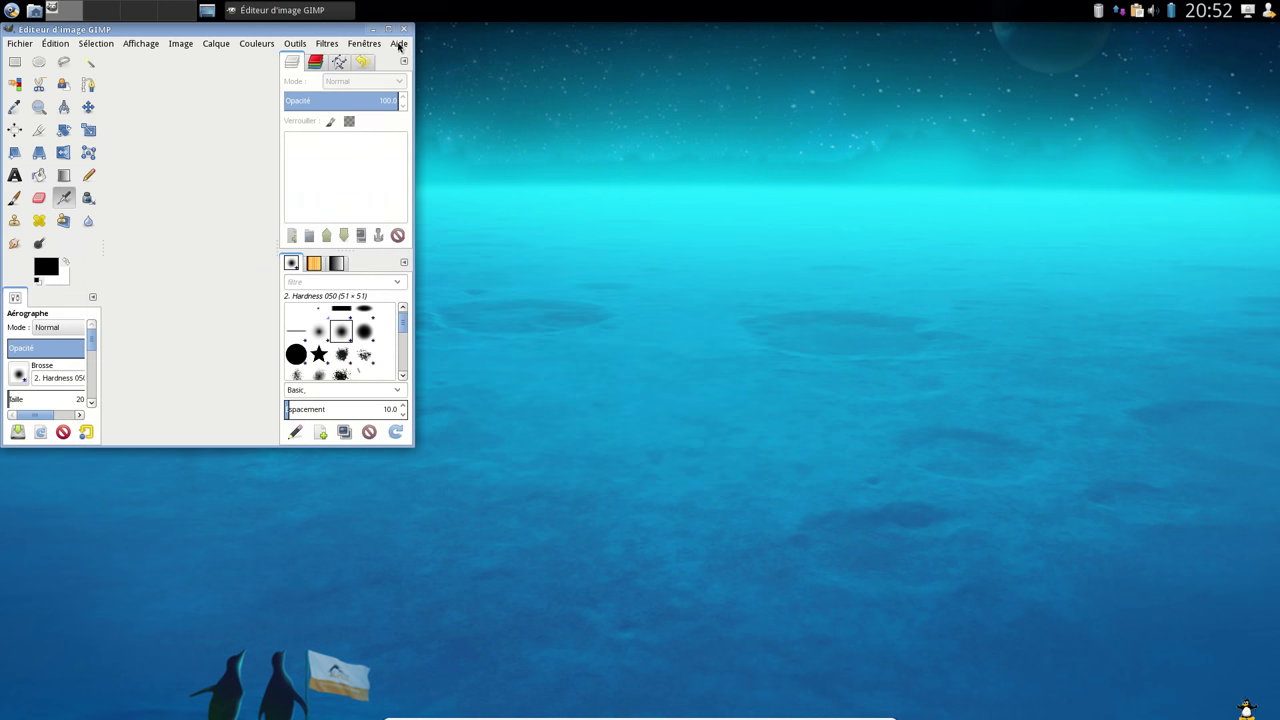
pyautogui.click(399, 44)
pyautogui.click(451, 112)
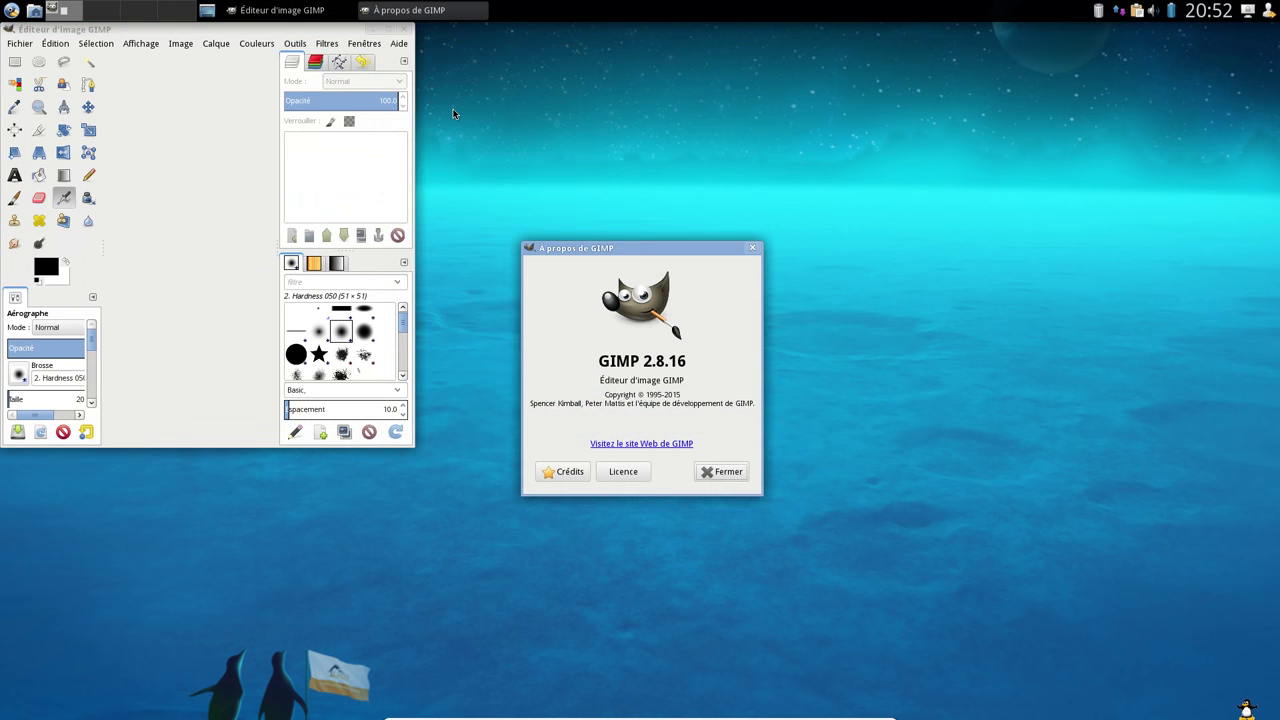
pyautogui.click(720, 471)
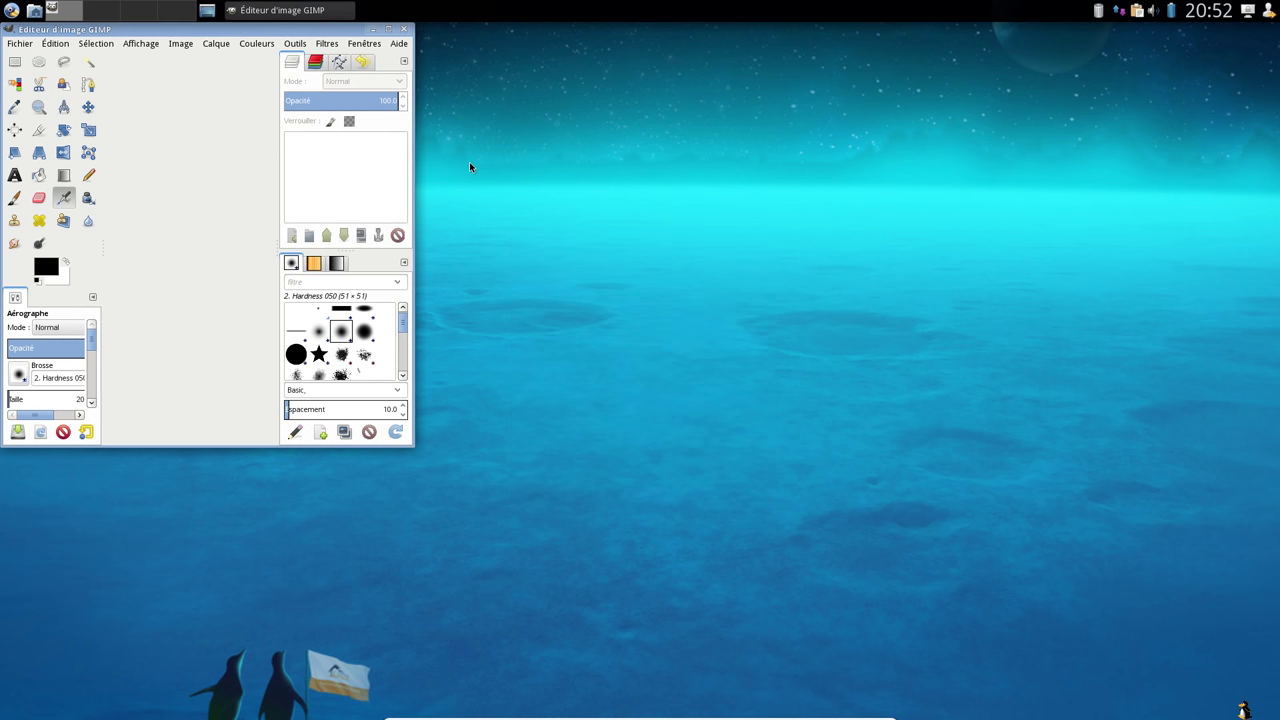
# Maximize and restore the GIMP window, widen it, then close GIMP
pyautogui.click(390, 28)
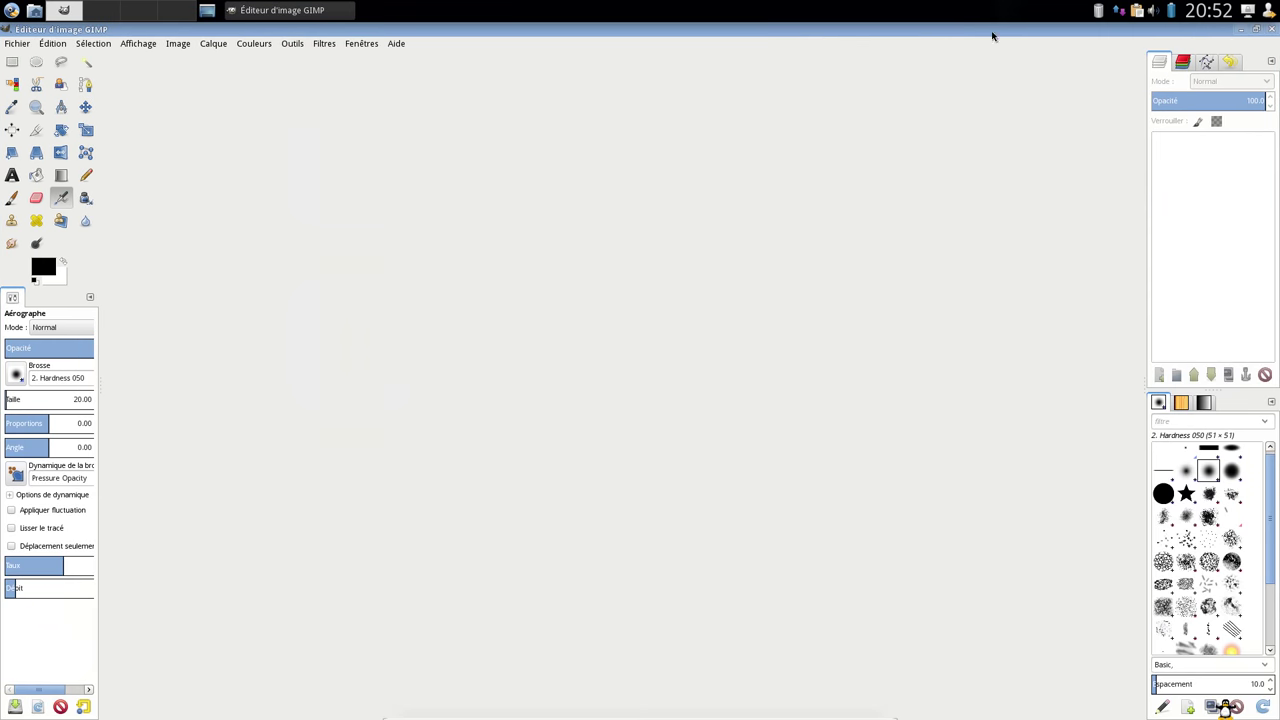
pyautogui.click(1256, 29)
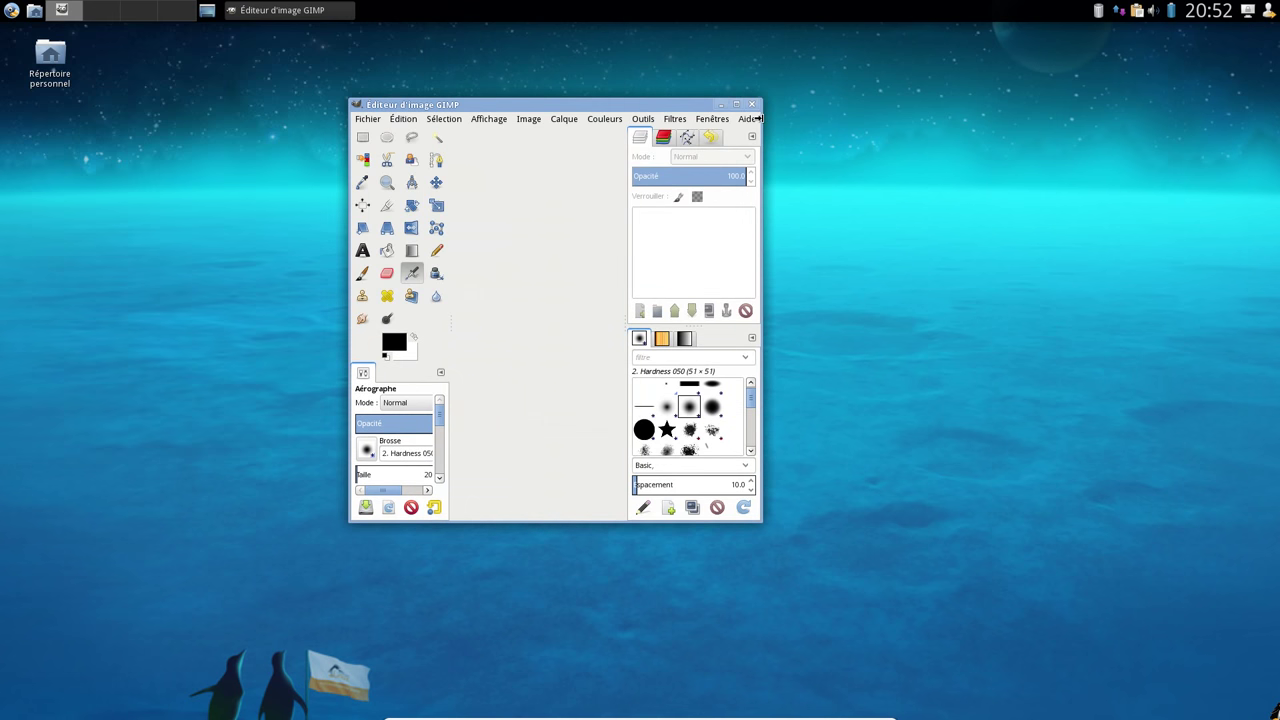
pyautogui.moveTo(758, 118); pyautogui.dragTo(986, 118)
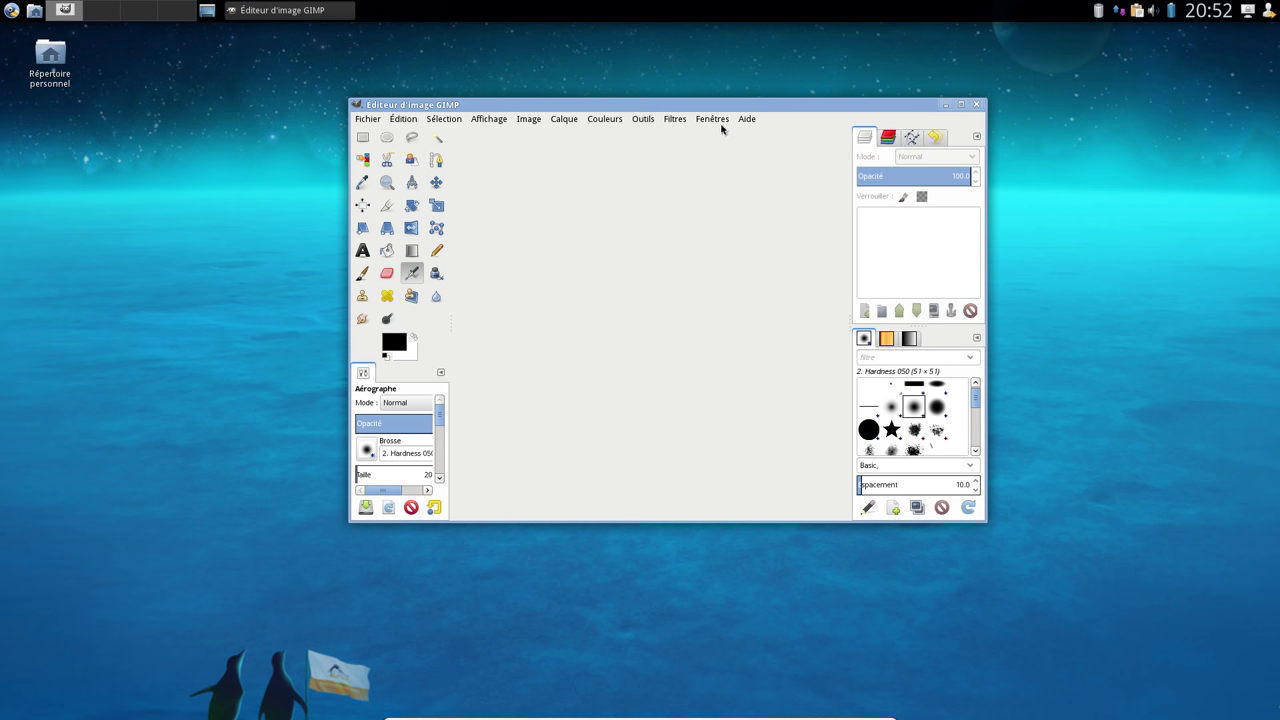
pyautogui.click(747, 119)
pyautogui.click(981, 123)
pyautogui.click(955, 107)
pyautogui.click(11, 10)
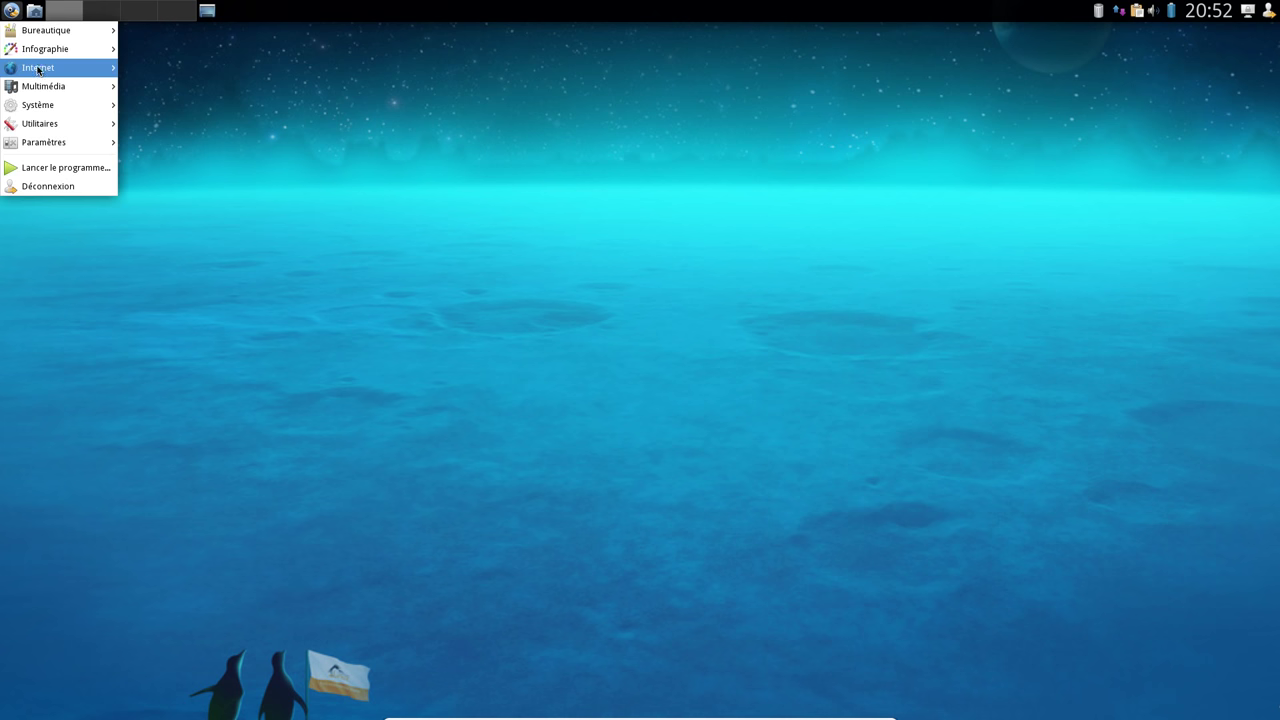
# Launch QupZilla, centre its window and confirm version 1.8.9 in its About dialog
pyautogui.moveTo(38, 70)
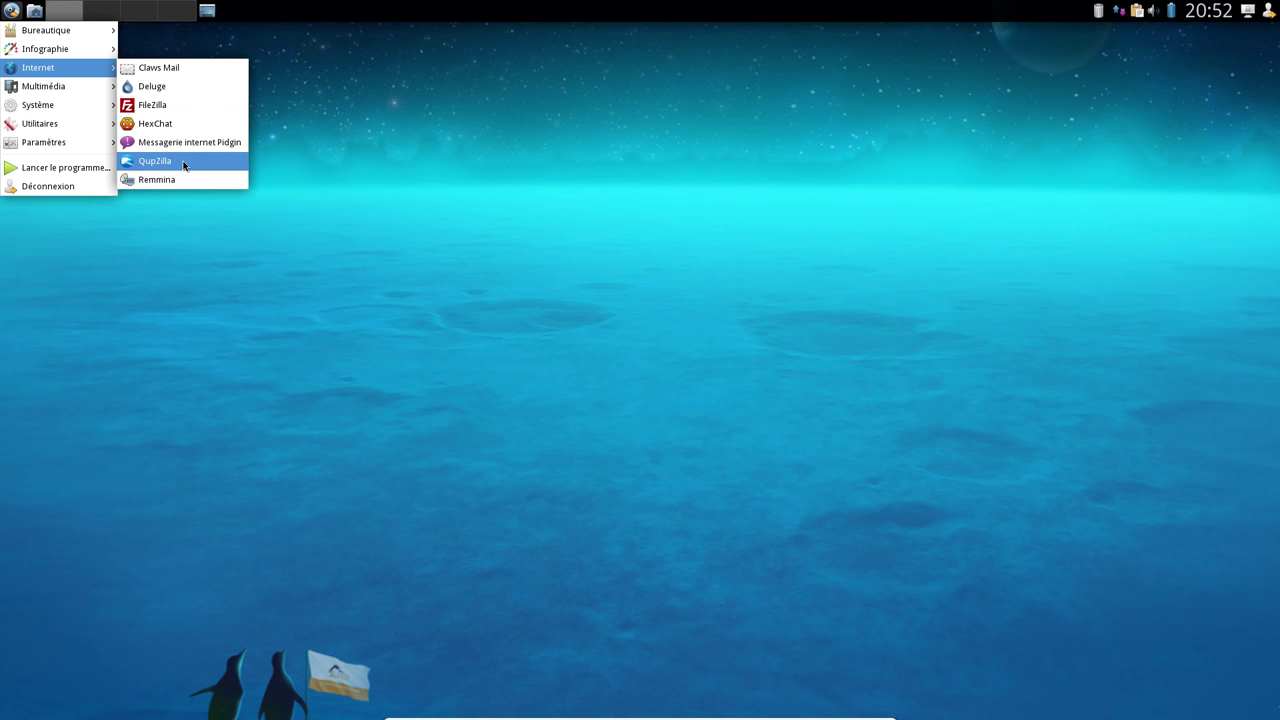
pyautogui.click(184, 165)
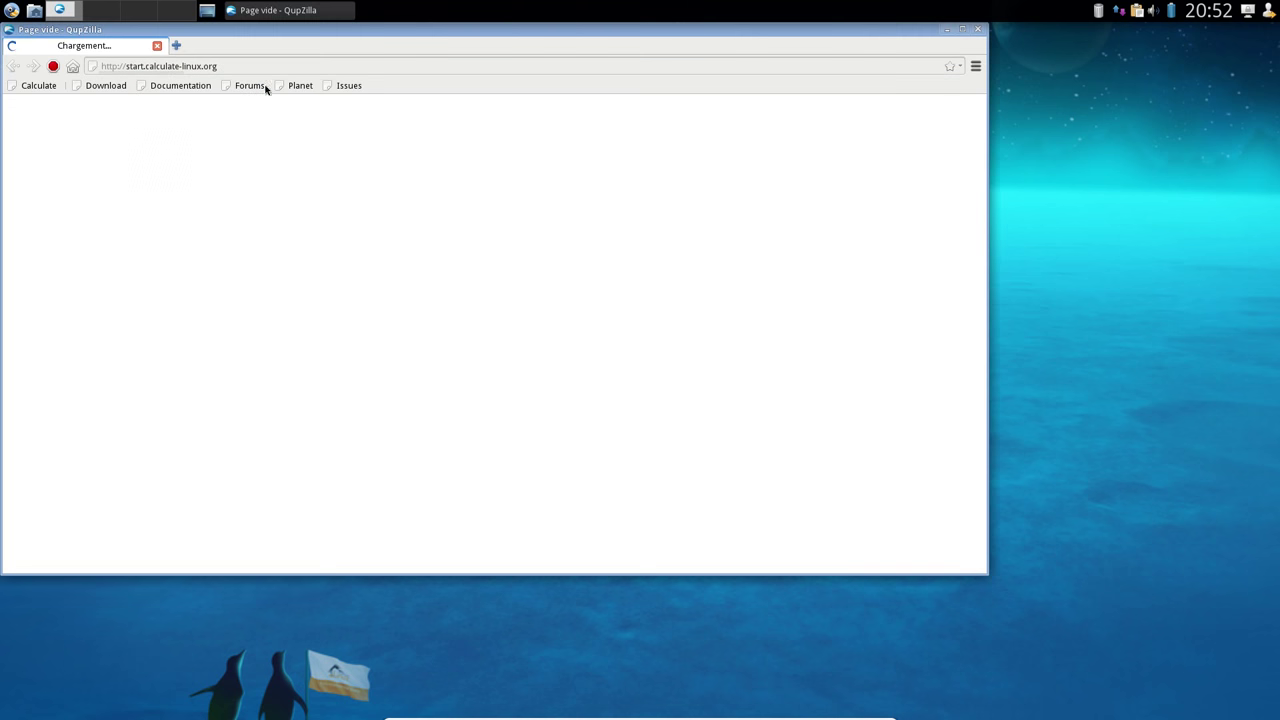
pyautogui.moveTo(232, 32); pyautogui.dragTo(396, 77)
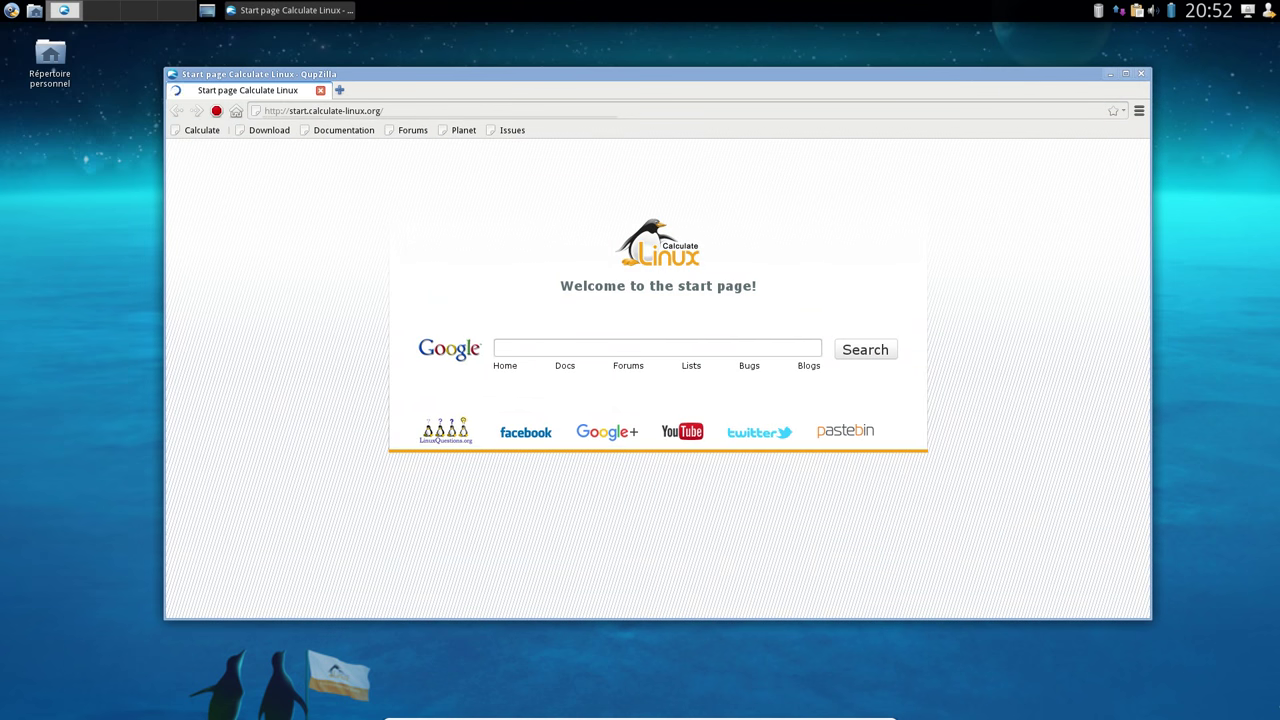
pyautogui.click(1139, 110)
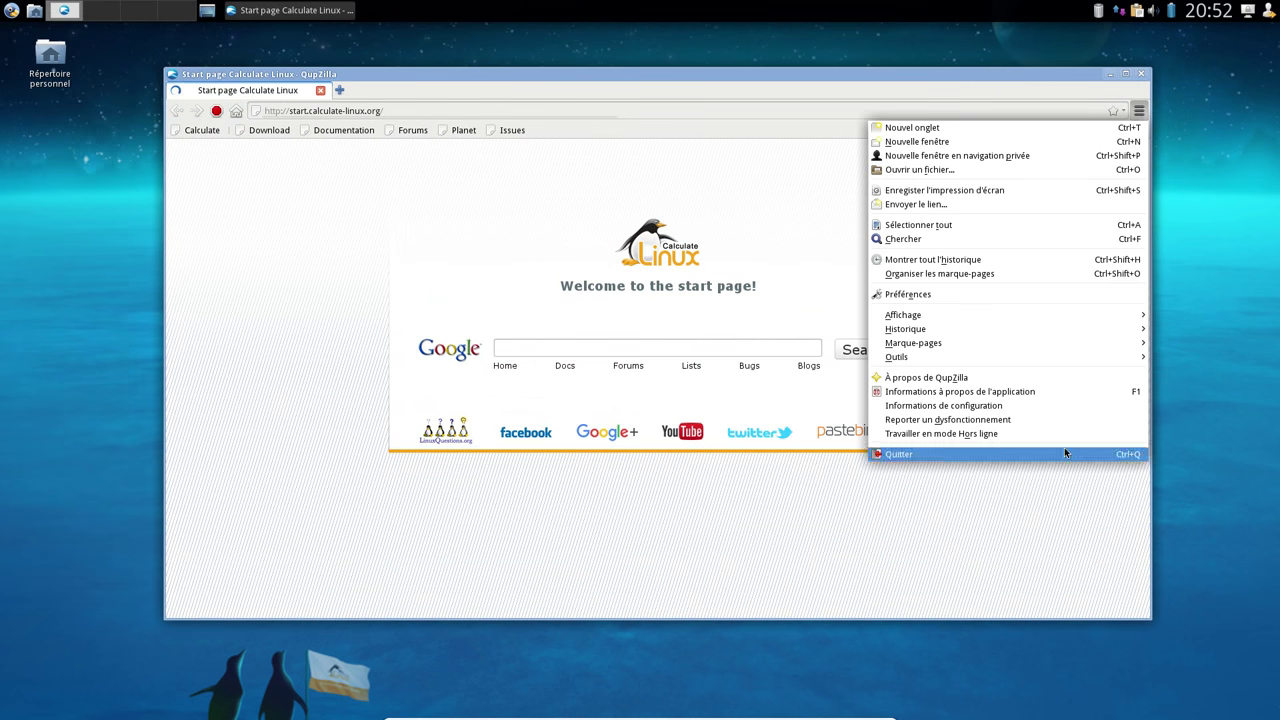
pyautogui.click(1014, 378)
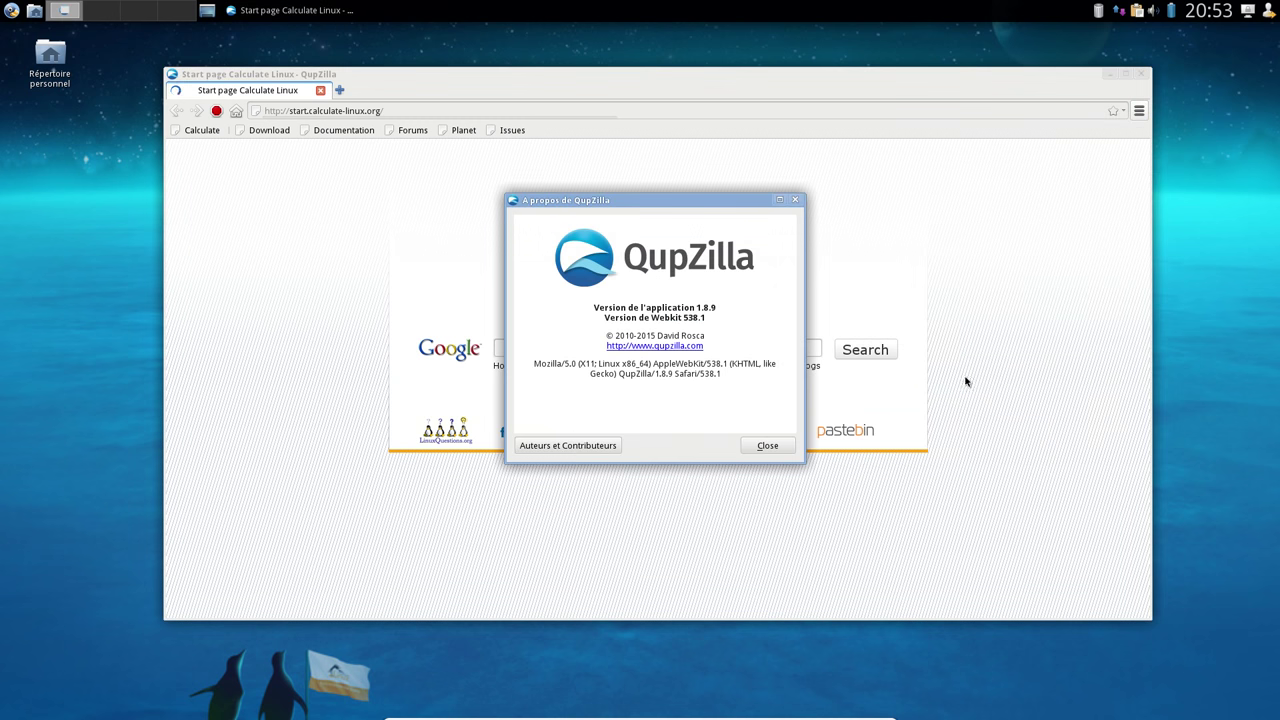
pyautogui.click(767, 446)
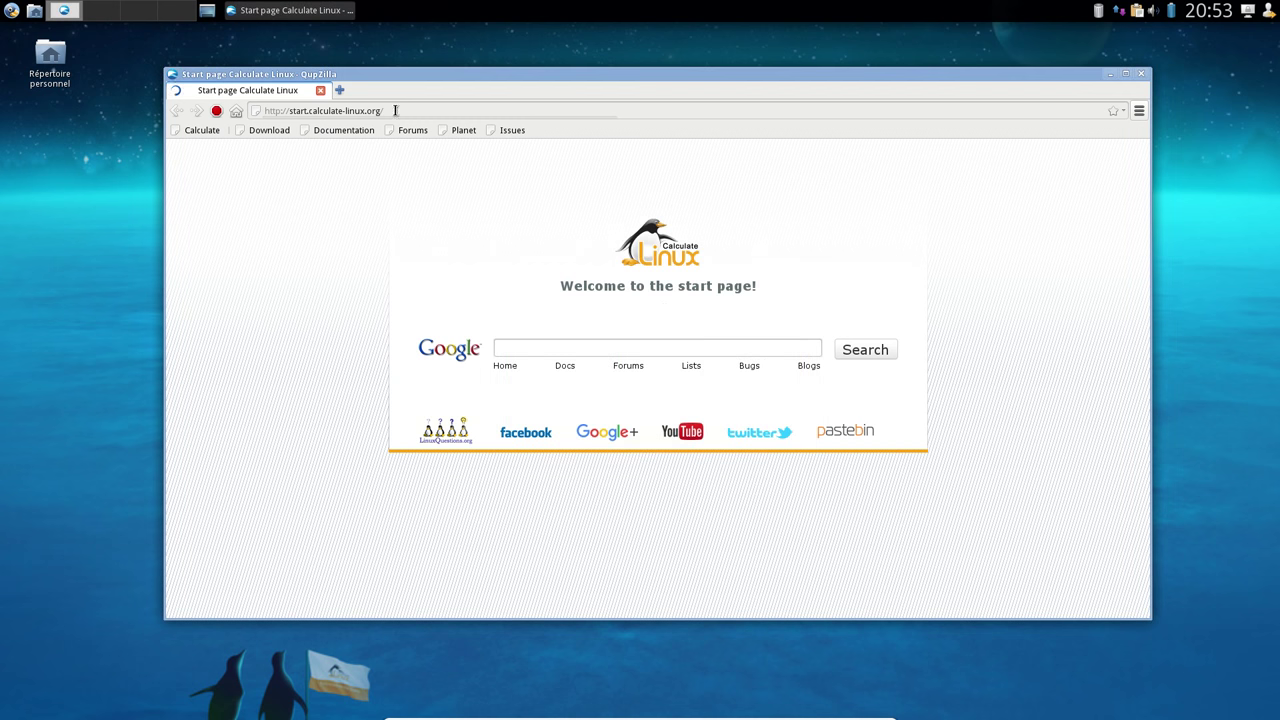
# Go to packages.gentoo.org, search 'libreoffice', and open the app-office/libreoffice package page
pyautogui.click(491, 111)
pyautogui.write('packages')
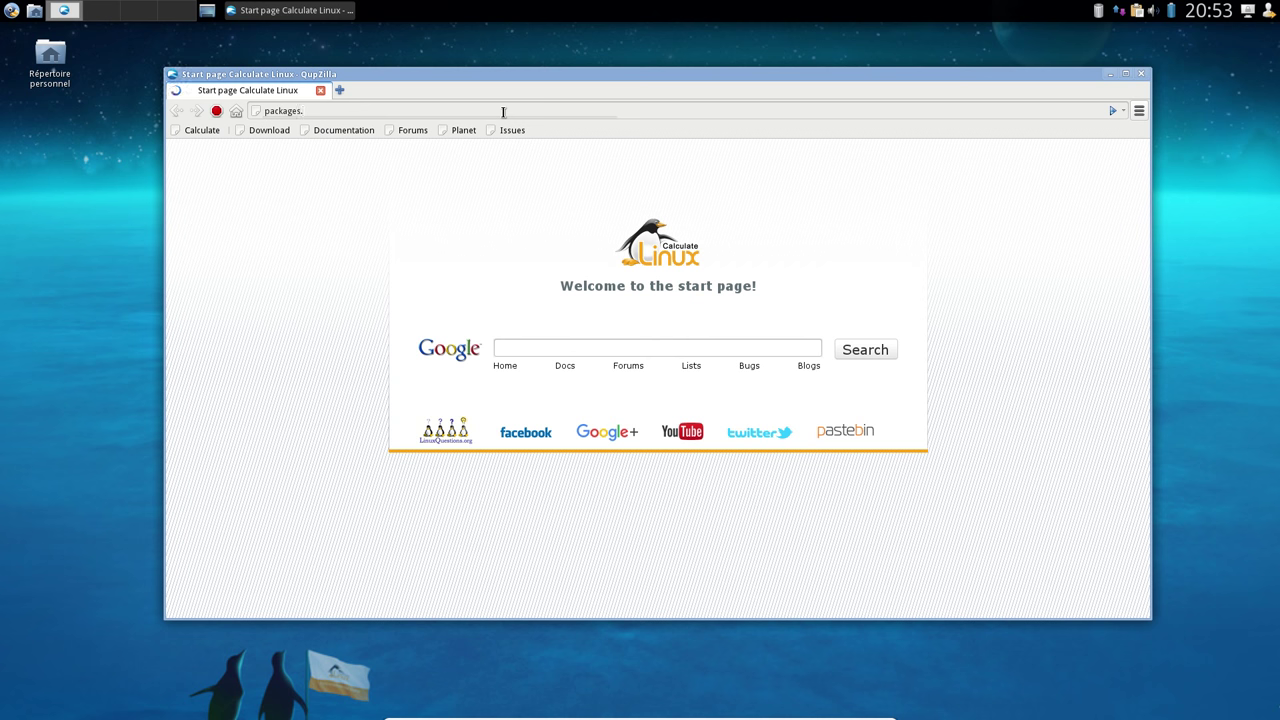
pyautogui.write('.gentoo.org')
pyautogui.press('Return')
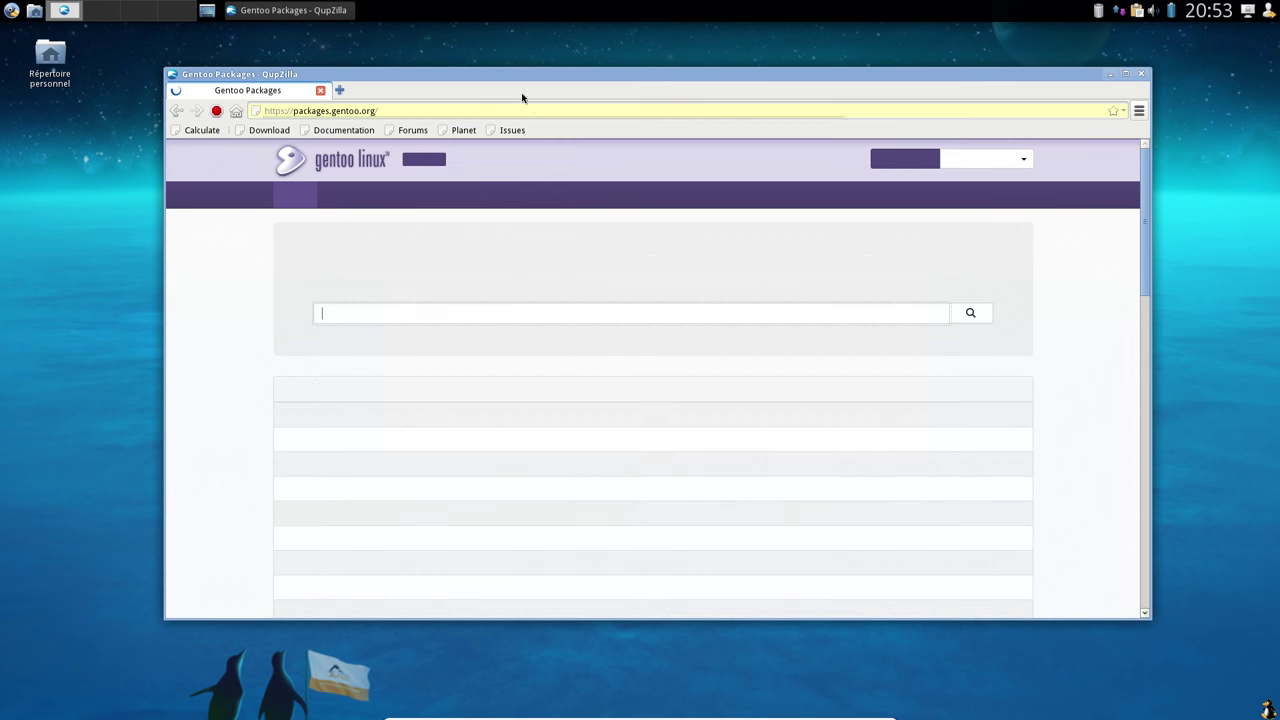
pyautogui.click(517, 311)
pyautogui.write('libreo')
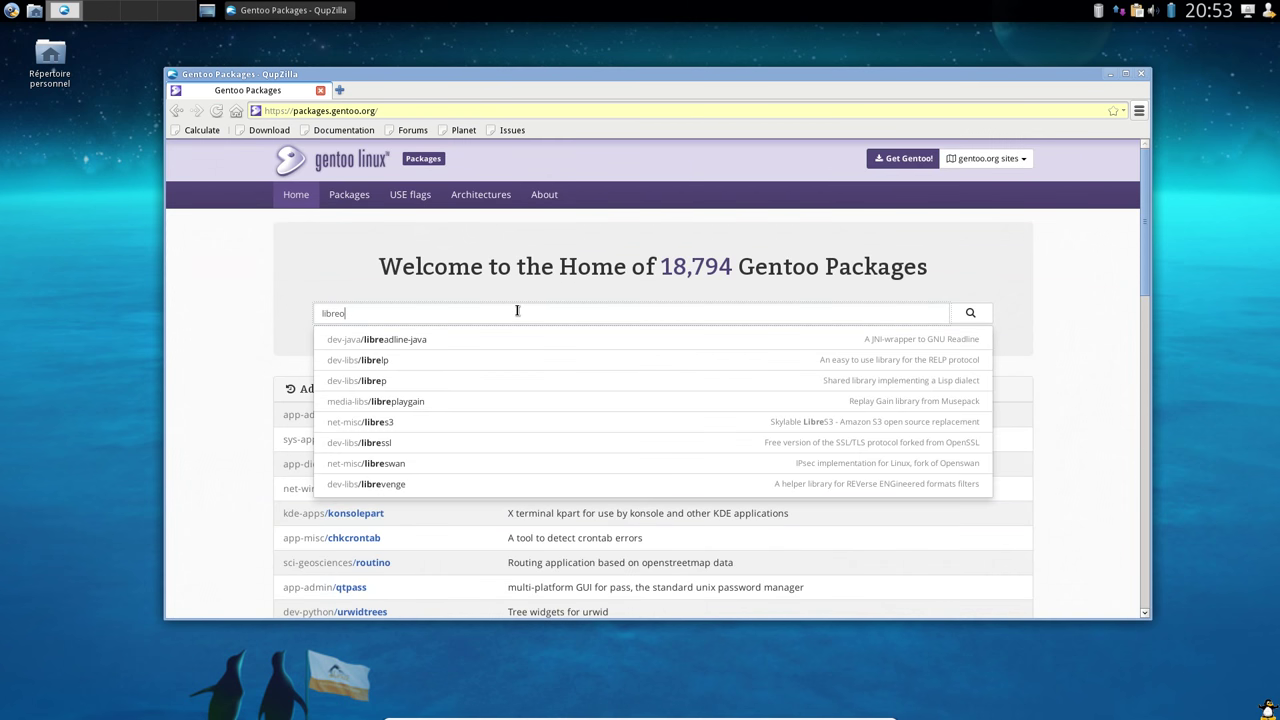
pyautogui.write('ffice')
pyautogui.press('Return')
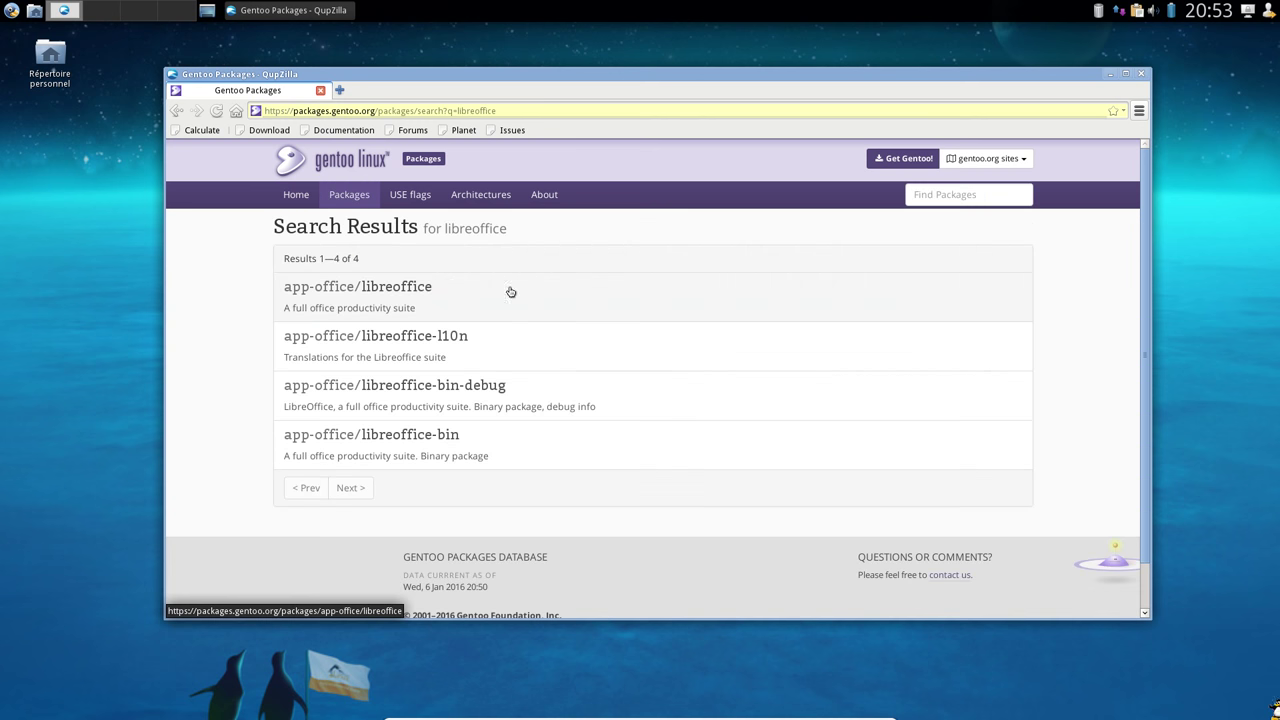
pyautogui.click(386, 298)
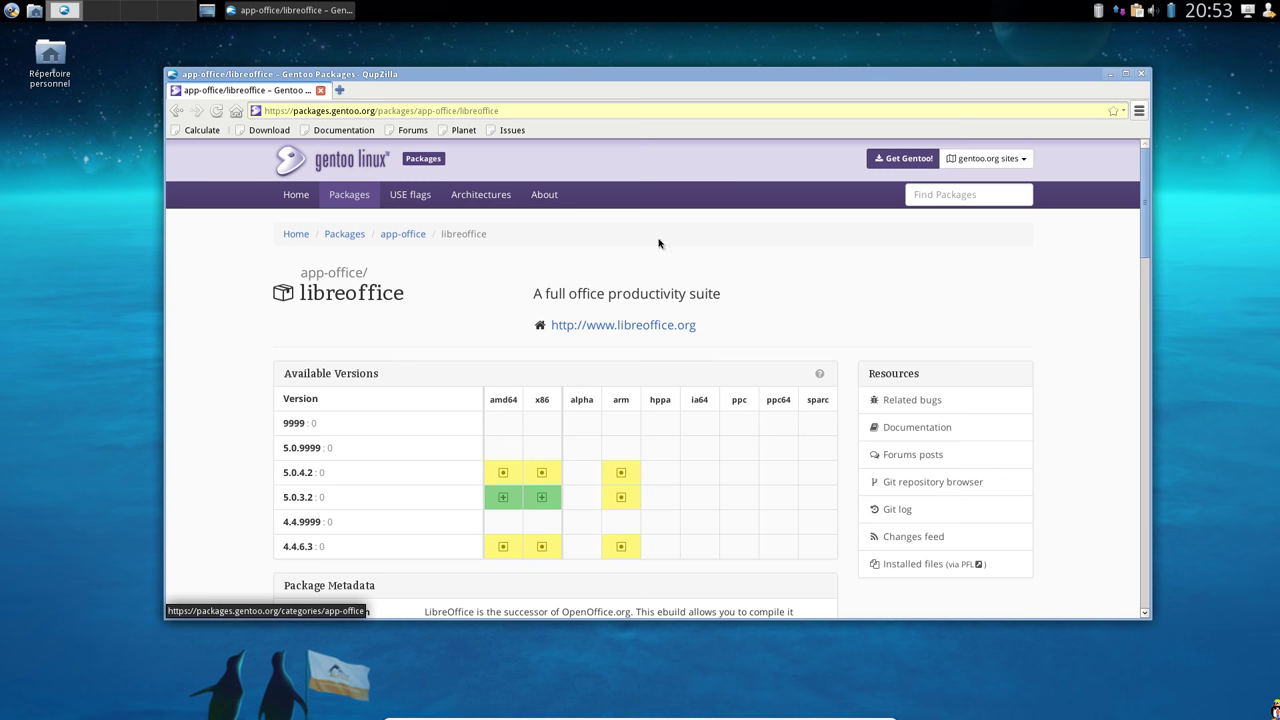
# Search the packages site for 'mate-desktop' to reach its package page
pyautogui.click(914, 194)
pyautogui.write('mate-de')
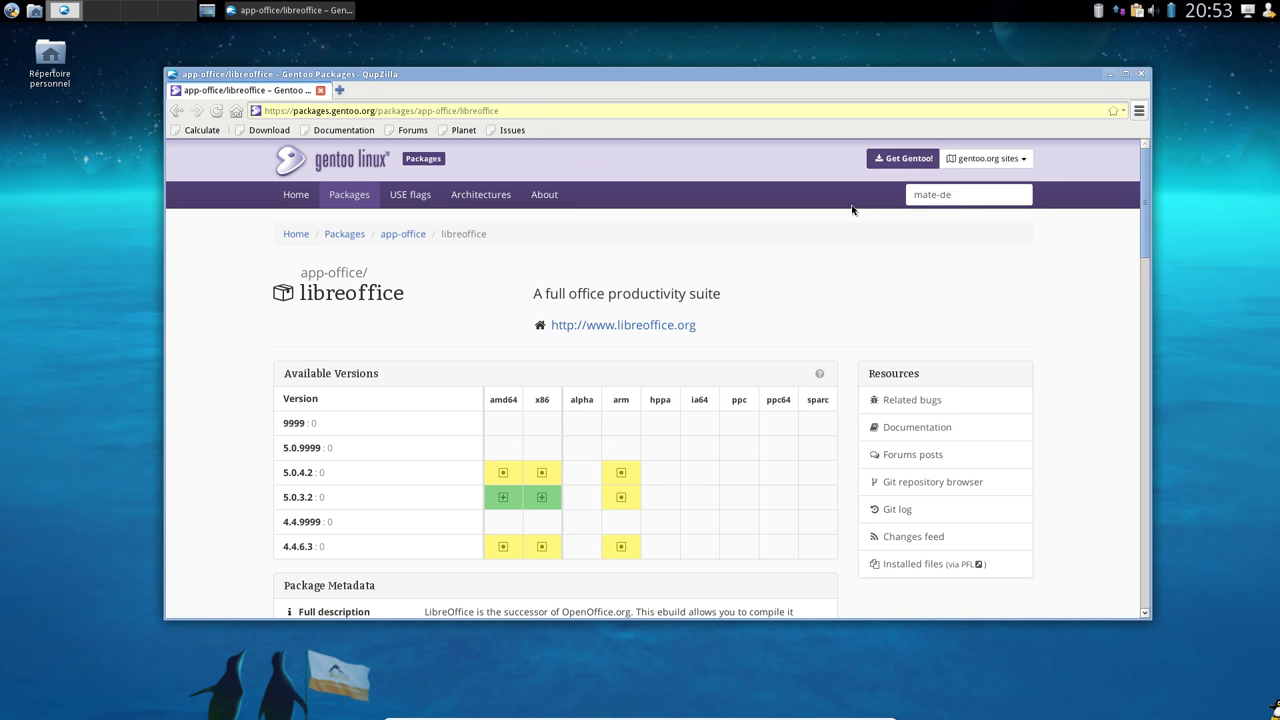
pyautogui.write('sktop')
pyautogui.press('Return')
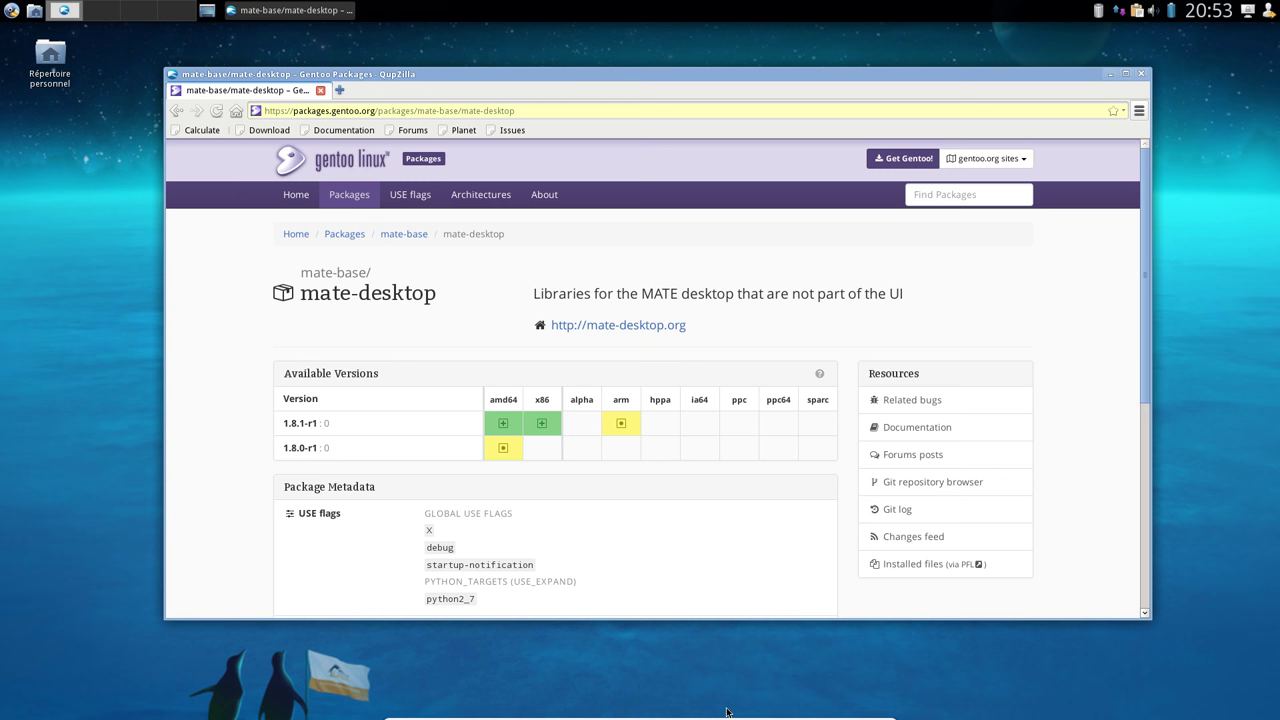
# Open a terminal window from the panel
pyautogui.click(11, 10)
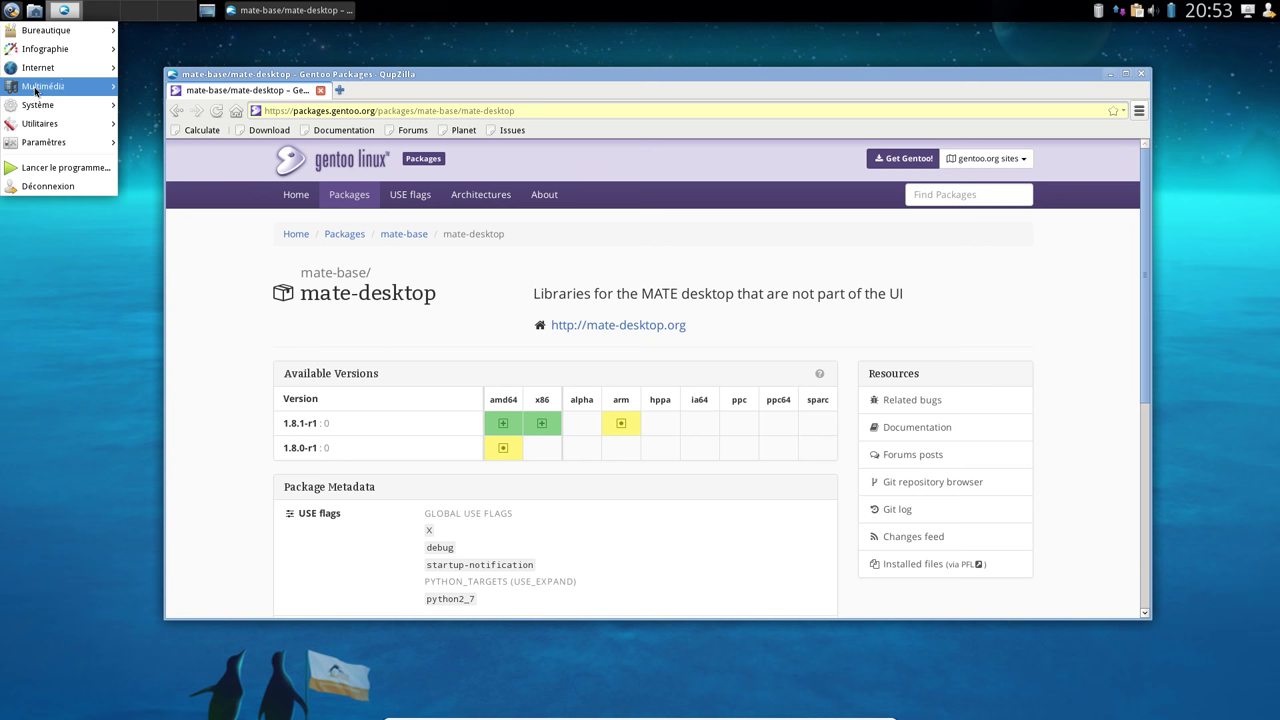
pyautogui.click(35, 14)
pyautogui.click(50, 44)
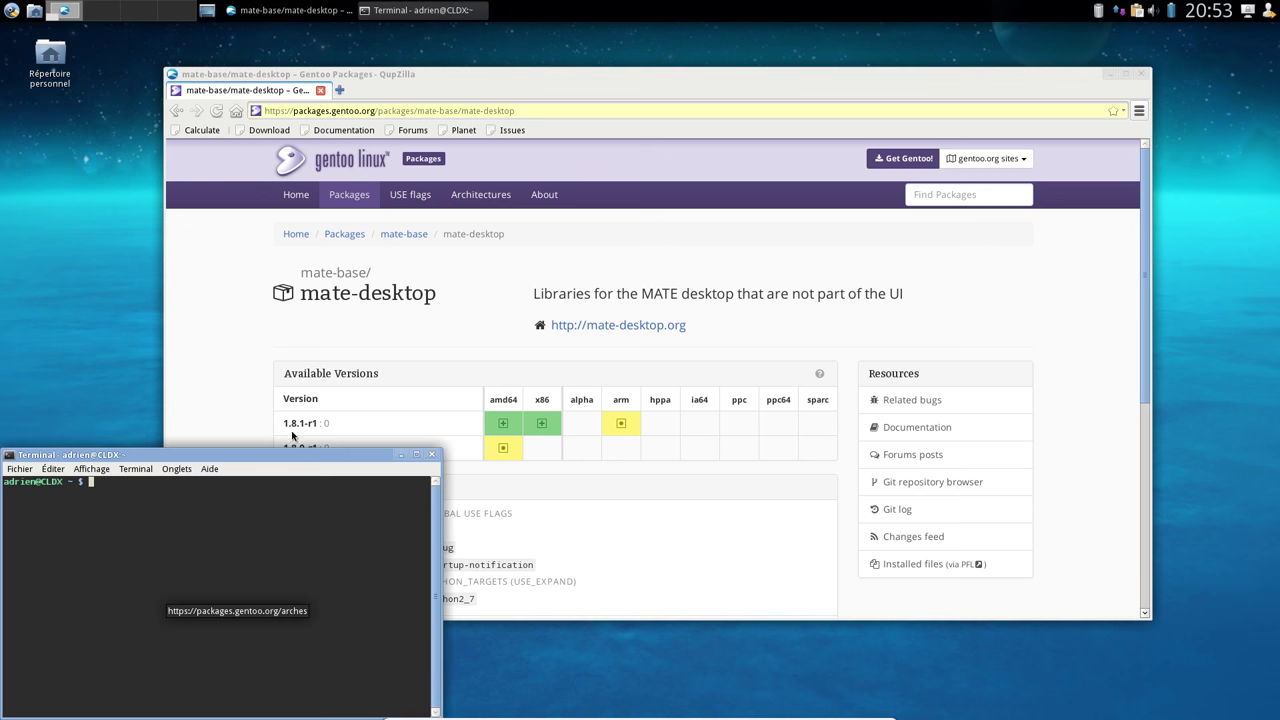
# Run 'eix mate-desktop', select version 1.12.1 in the output, then close the terminal and browser
pyautogui.moveTo(304, 531); pyautogui.dragTo(647, 184)
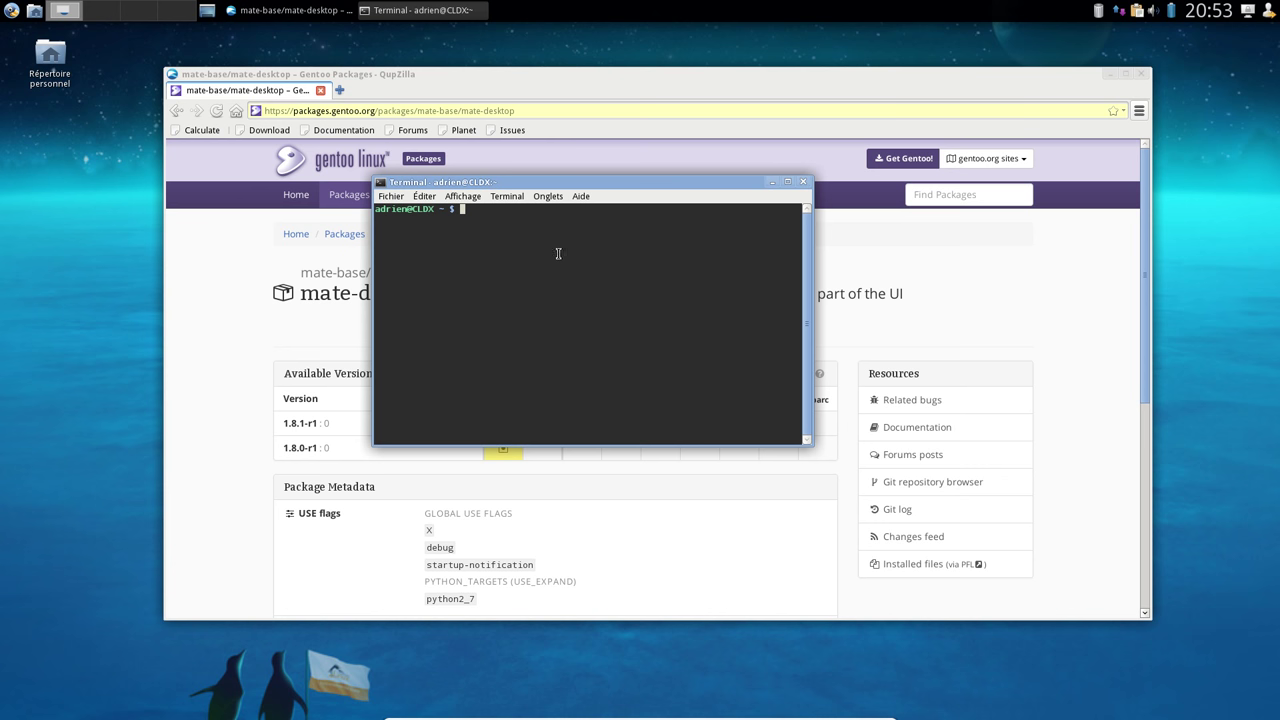
pyautogui.click(424, 197)
pyautogui.moveTo(460, 196)
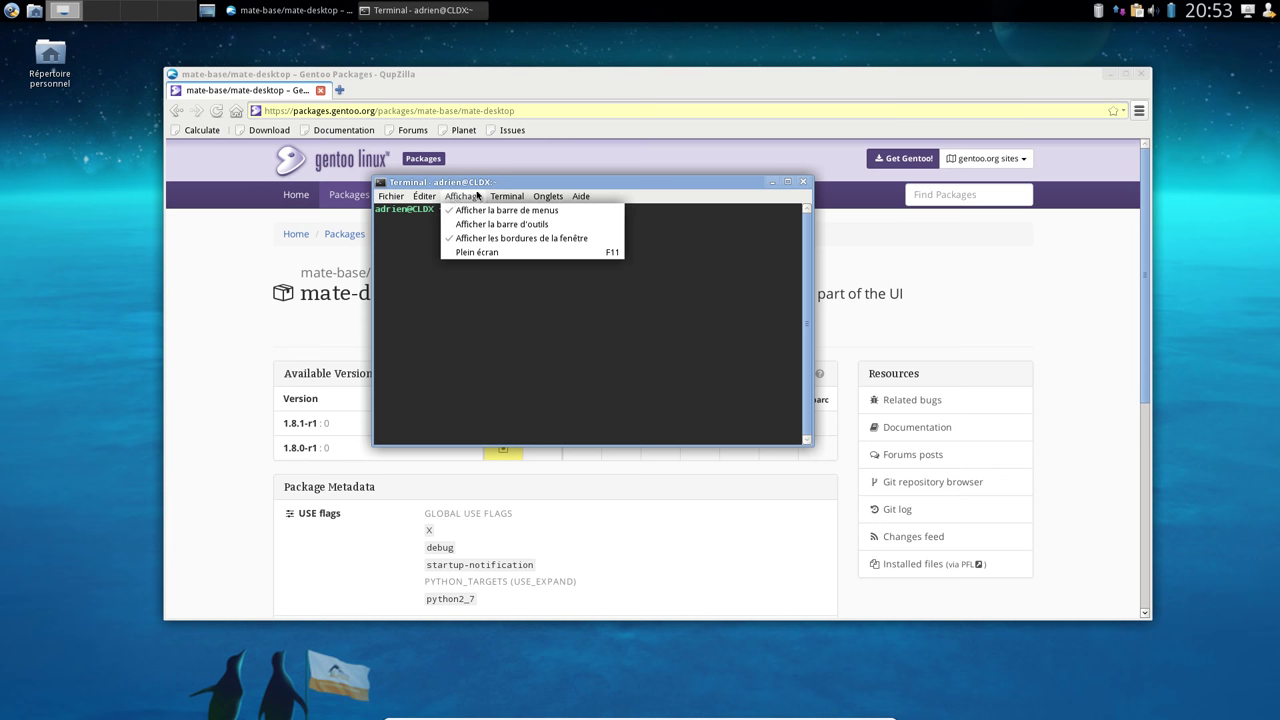
pyautogui.click(513, 193)
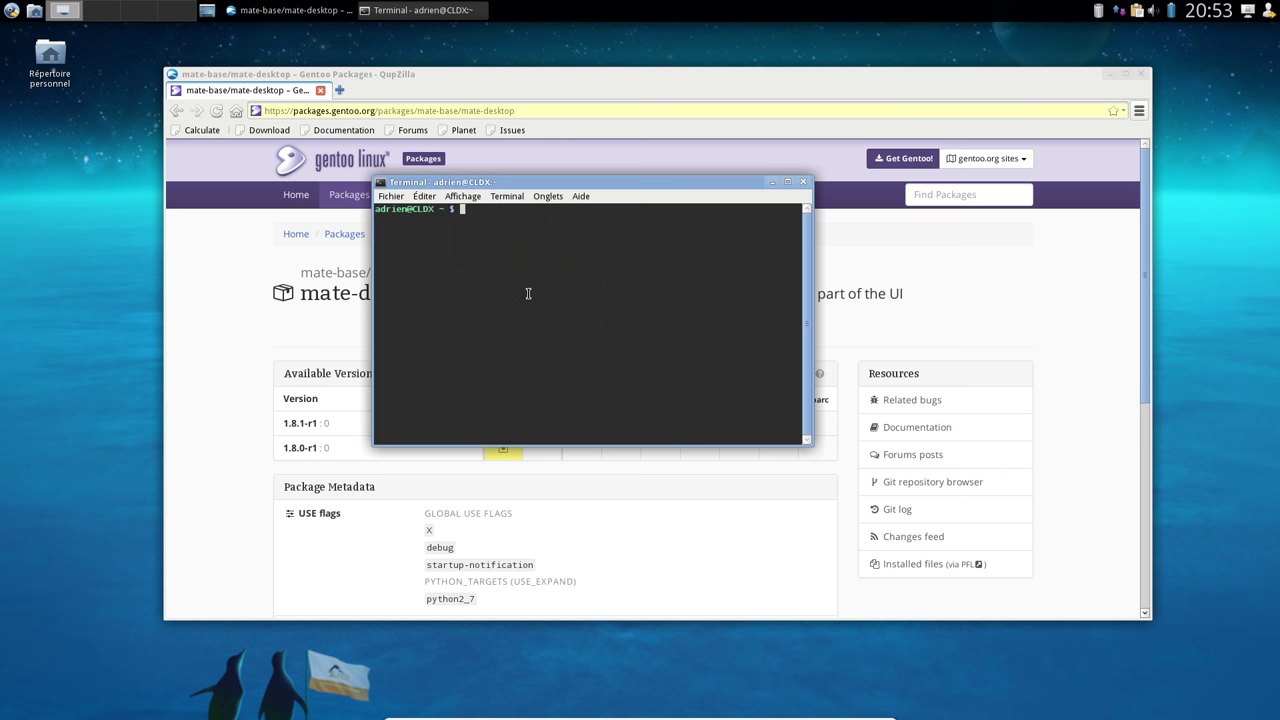
pyautogui.write('eix mate-desktop')
pyautogui.press('Return')
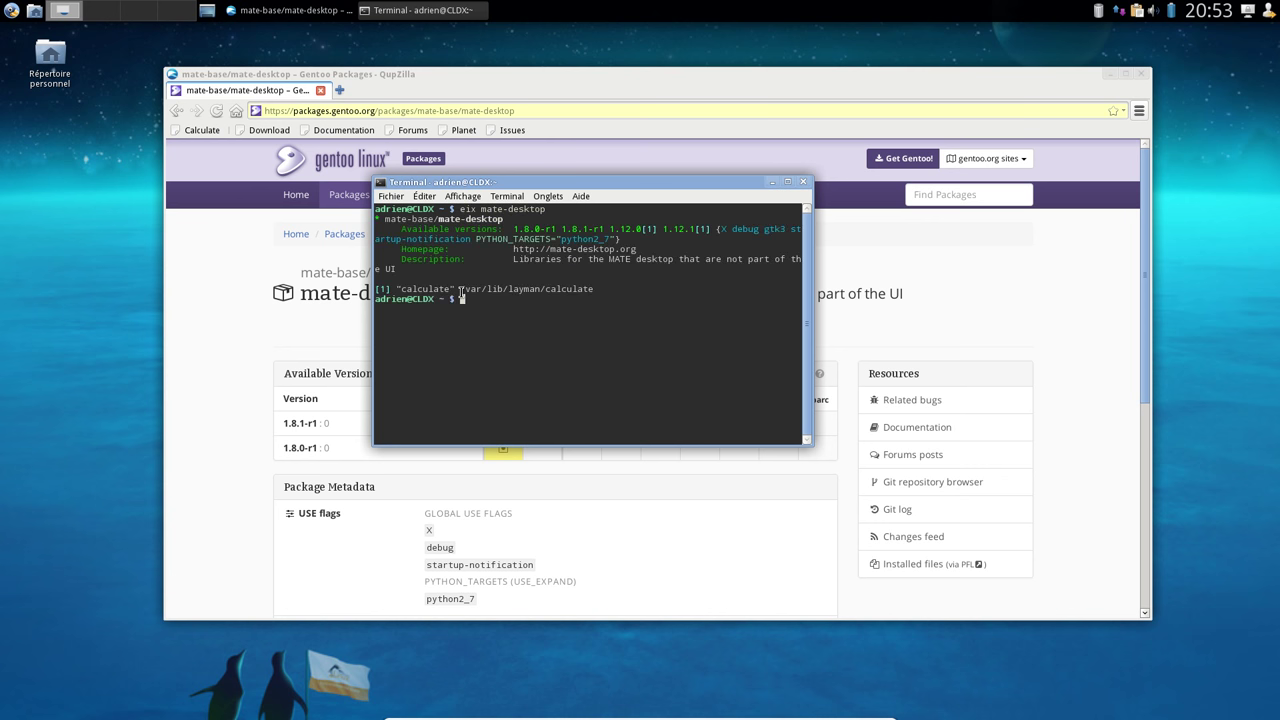
pyautogui.doubleClick(688, 230)
pyautogui.click(803, 183)
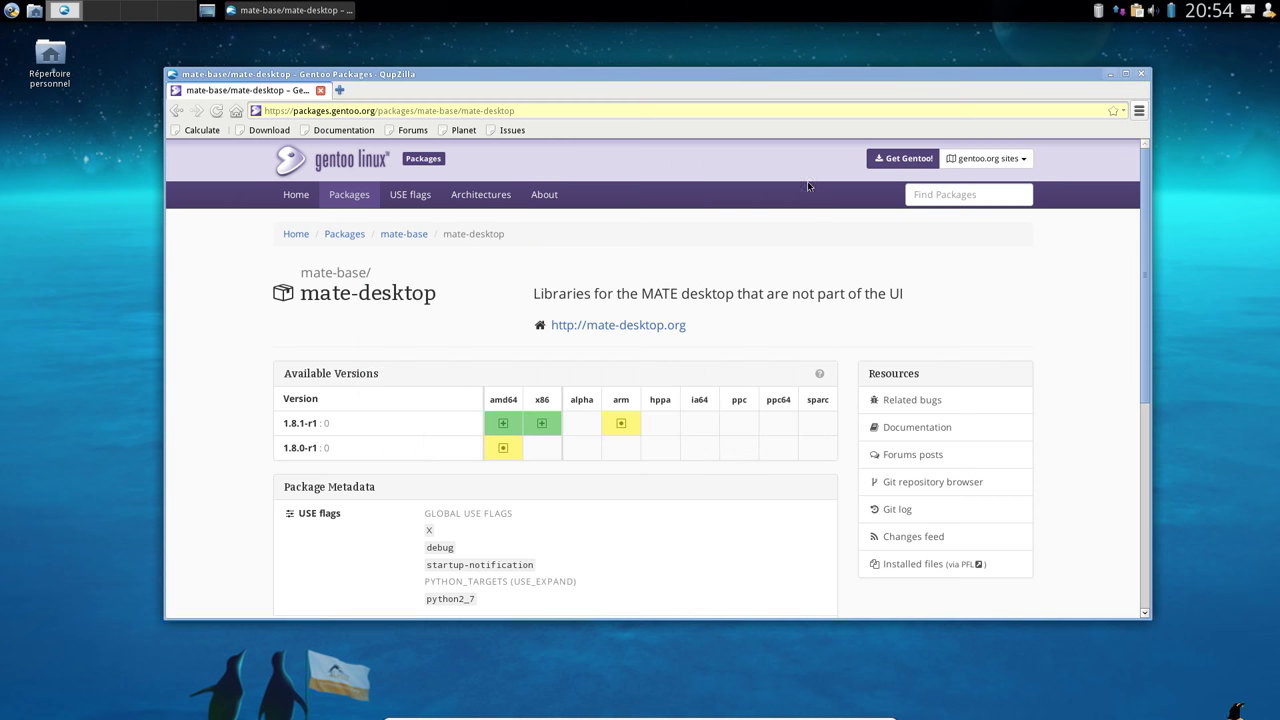
pyautogui.click(1141, 74)
# Launch Remmina from the applications menu, keeping RDP as the quick-connect protocol
pyautogui.click(8, 9)
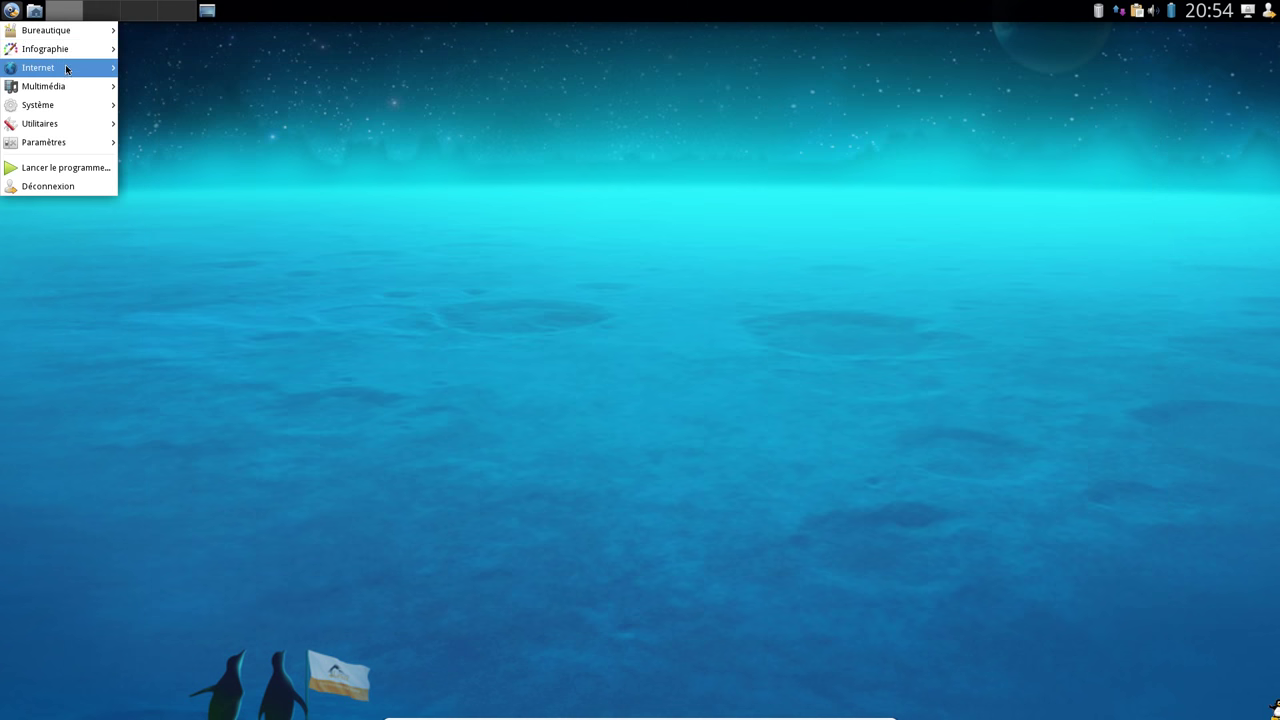
pyautogui.moveTo(67, 73)
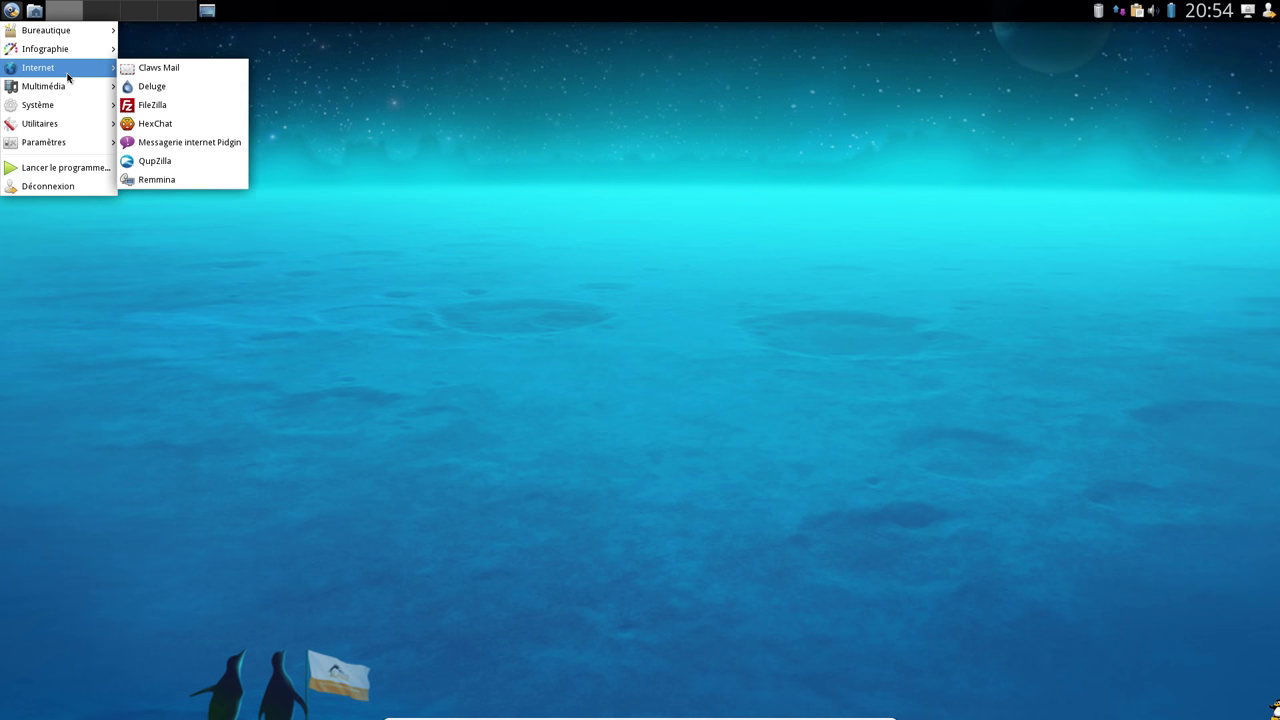
pyautogui.click(181, 185)
pyautogui.click(472, 311)
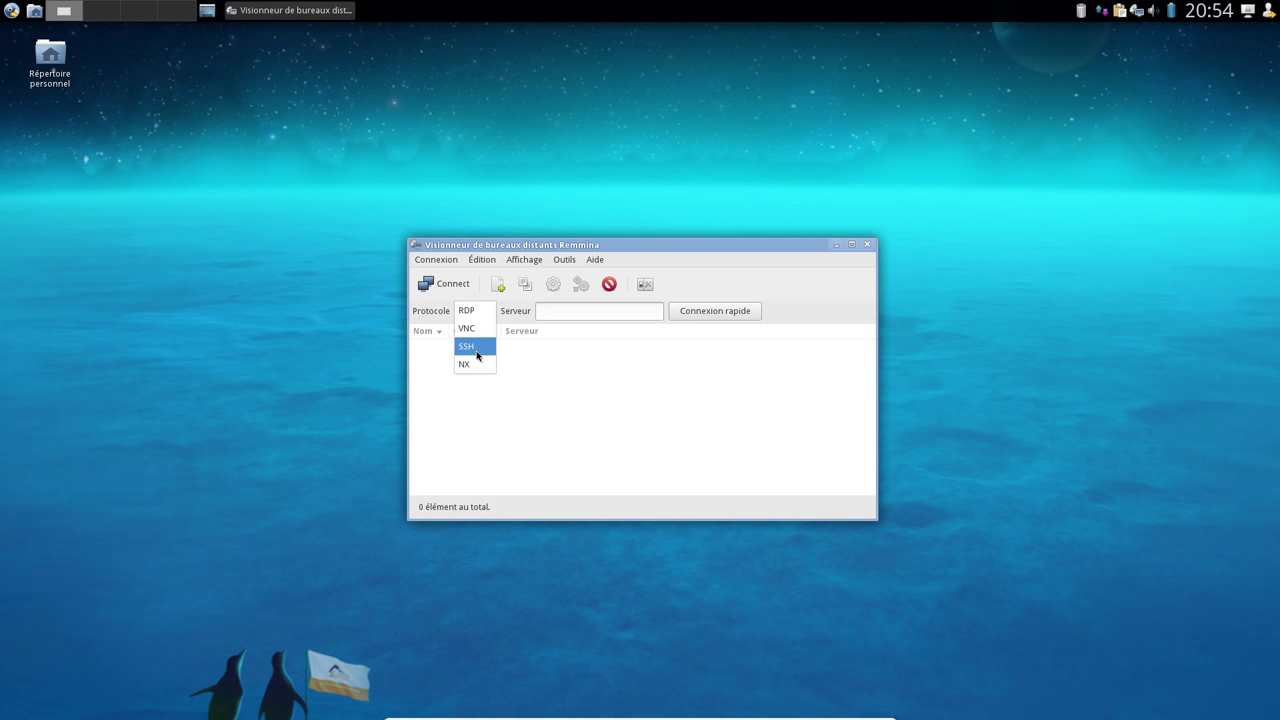
pyautogui.click(468, 311)
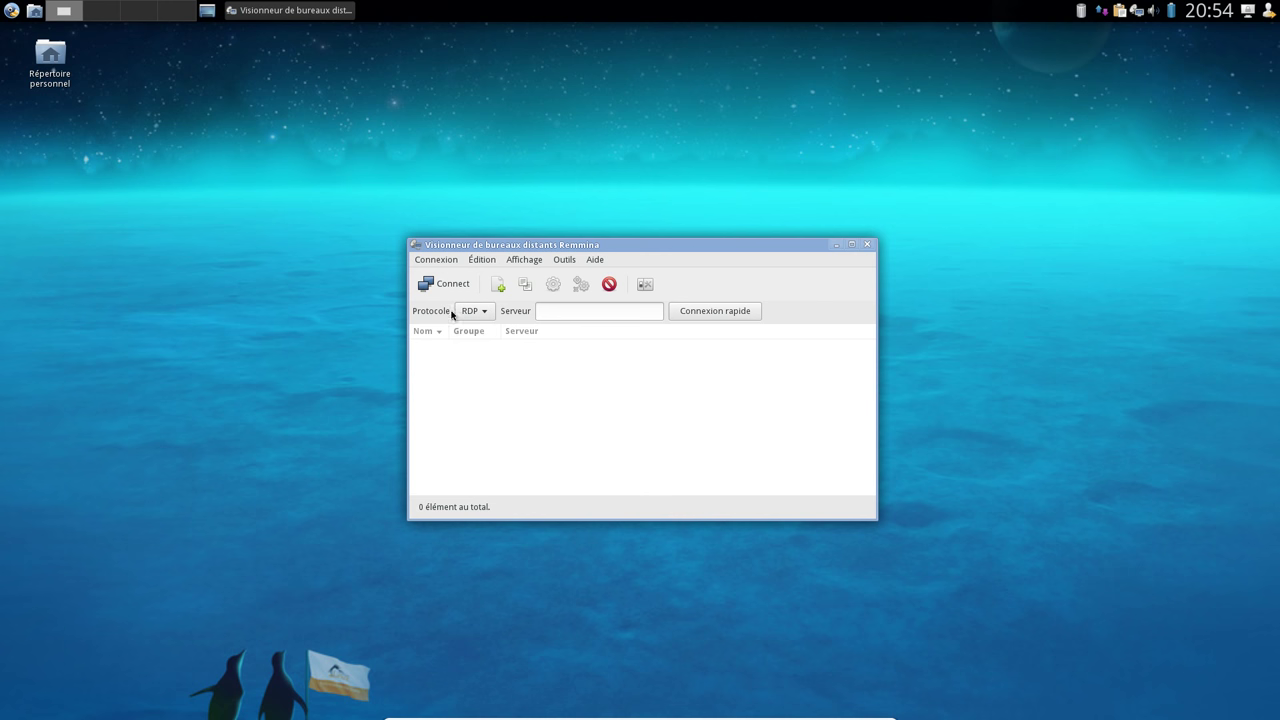
# Start a new profile named oxygen using SSH with server 10.21.27.253
pyautogui.click(497, 286)
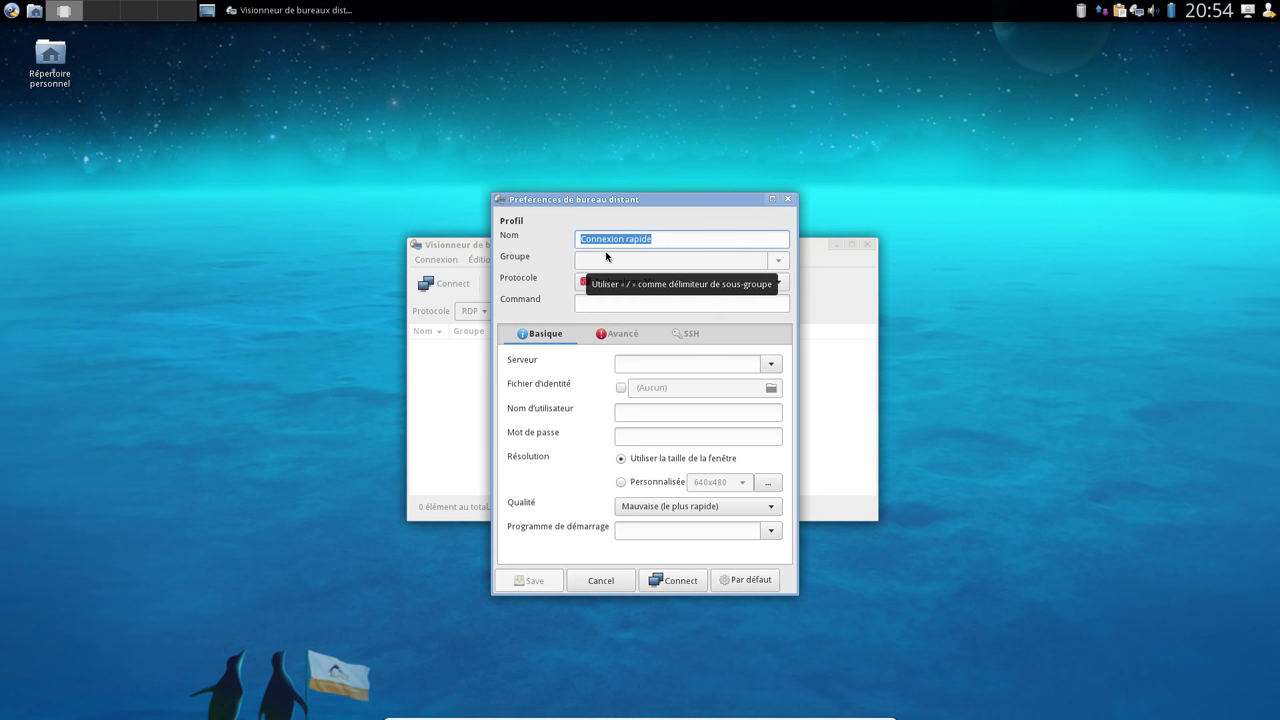
pyautogui.write('oxygen')
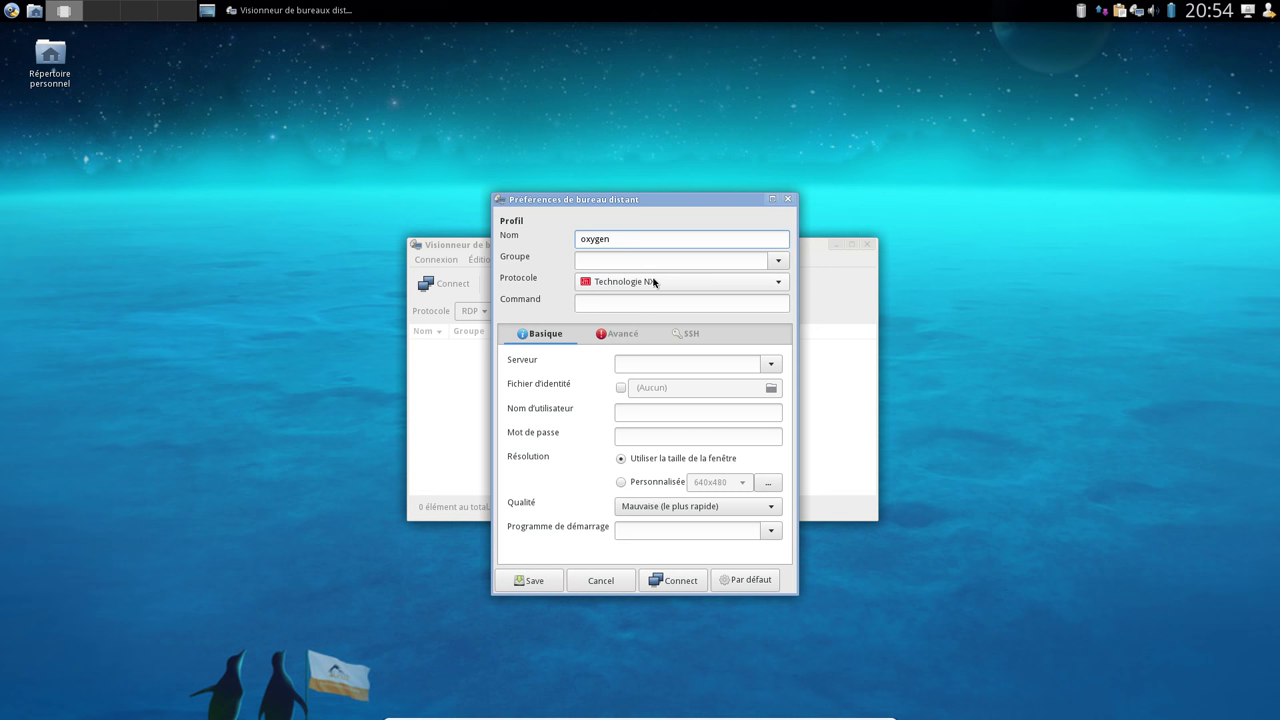
pyautogui.click(651, 281)
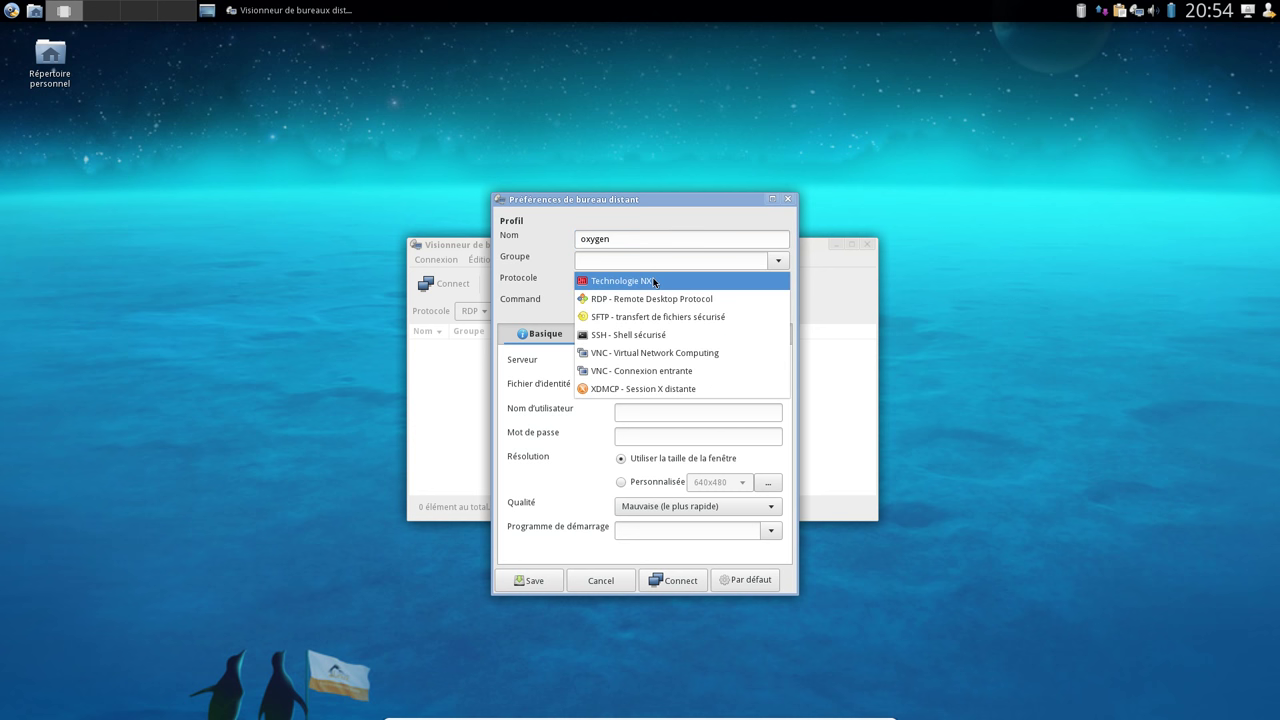
pyautogui.click(636, 334)
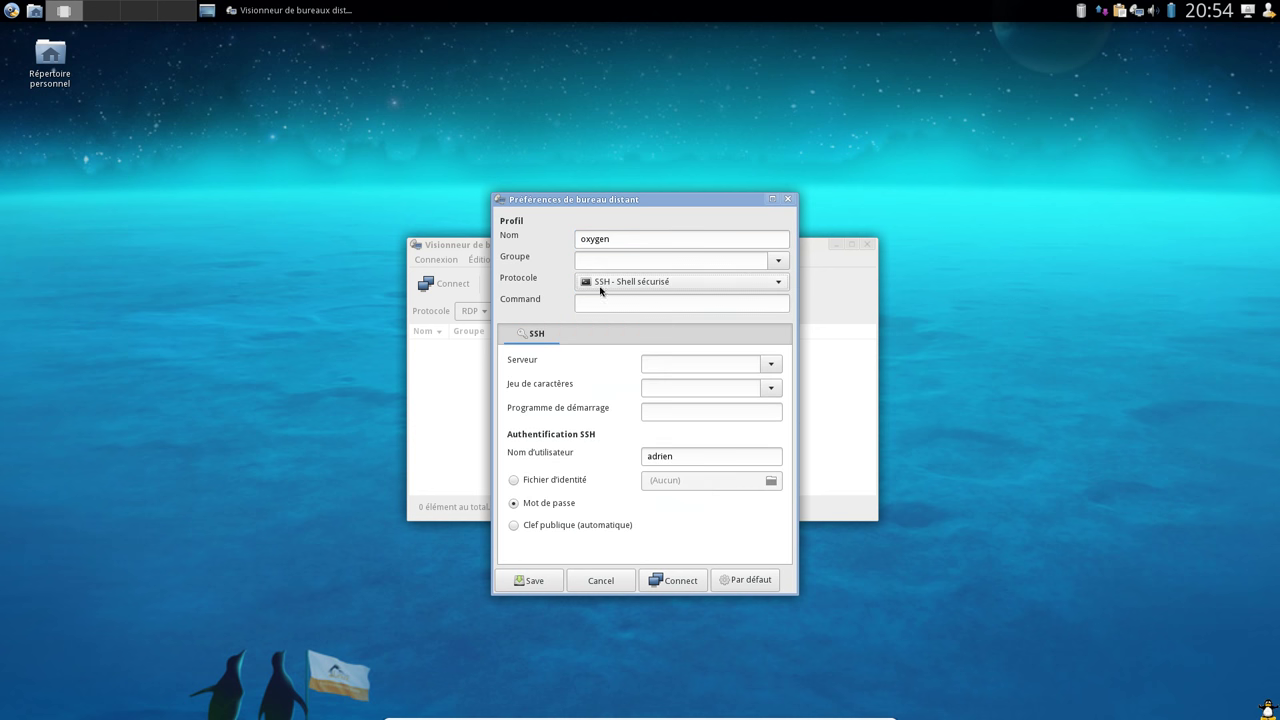
pyautogui.click(658, 362)
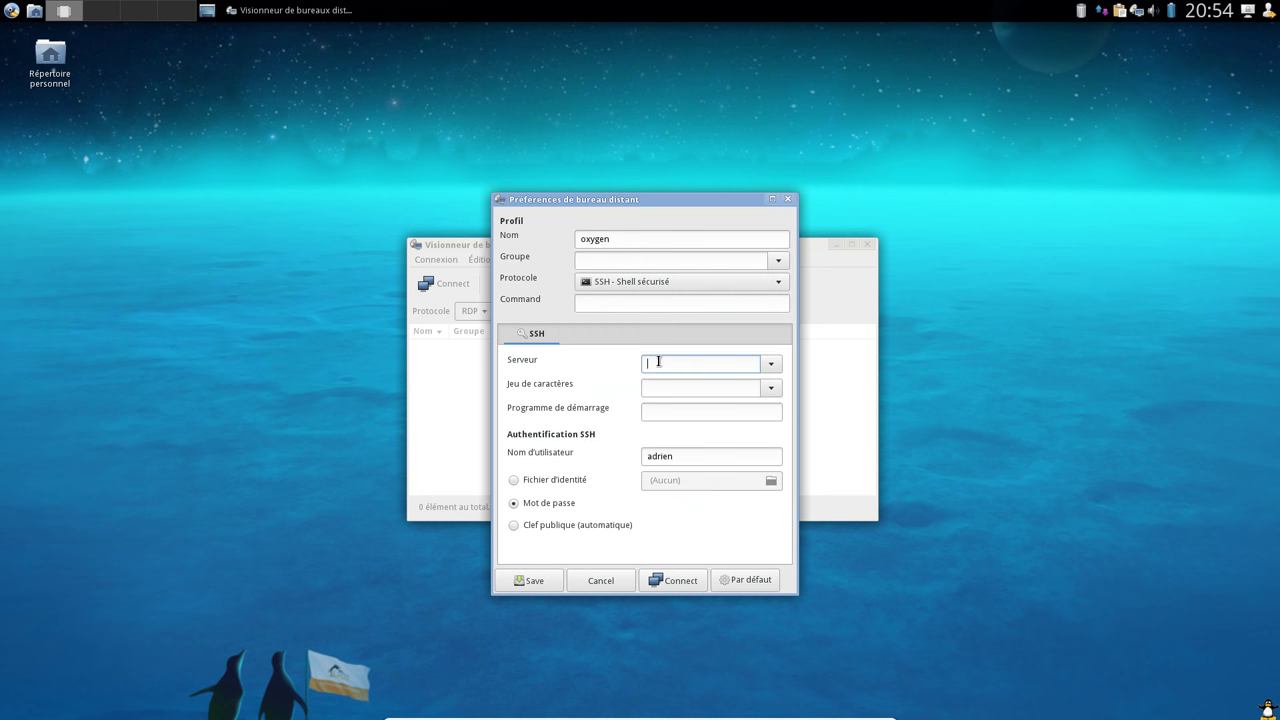
pyautogui.write('10.21.27.253')
# Set the character set to UTF-8, keep password authentication, and save the oxygen profile
pyautogui.click(771, 388)
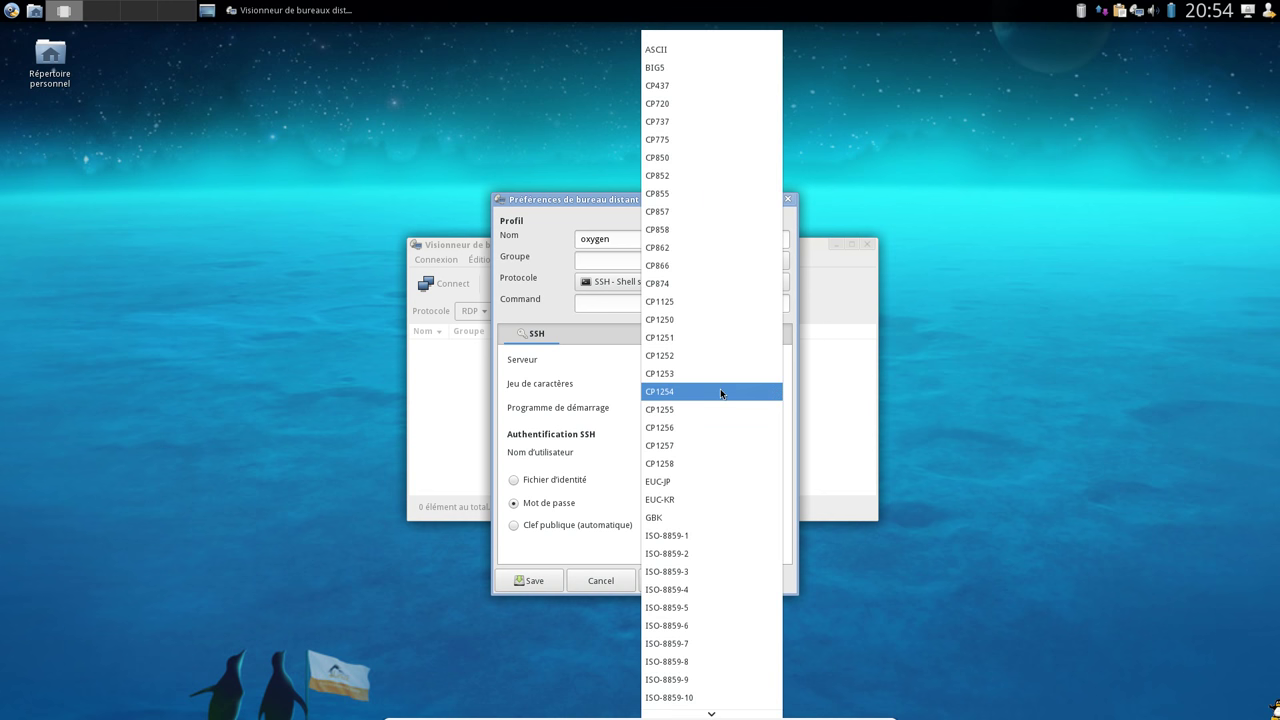
pyautogui.press('Escape')
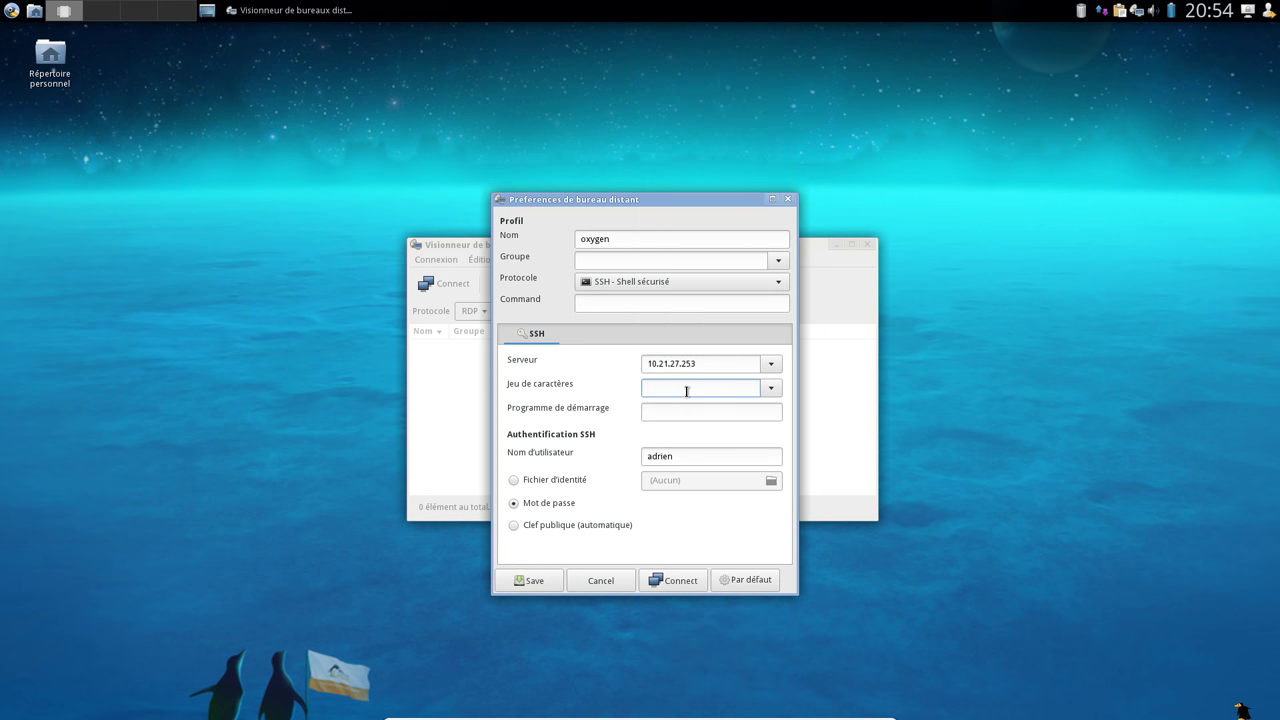
pyautogui.write('utf')
pyautogui.click(771, 388)
pyautogui.scroll(-1, 712, 588)
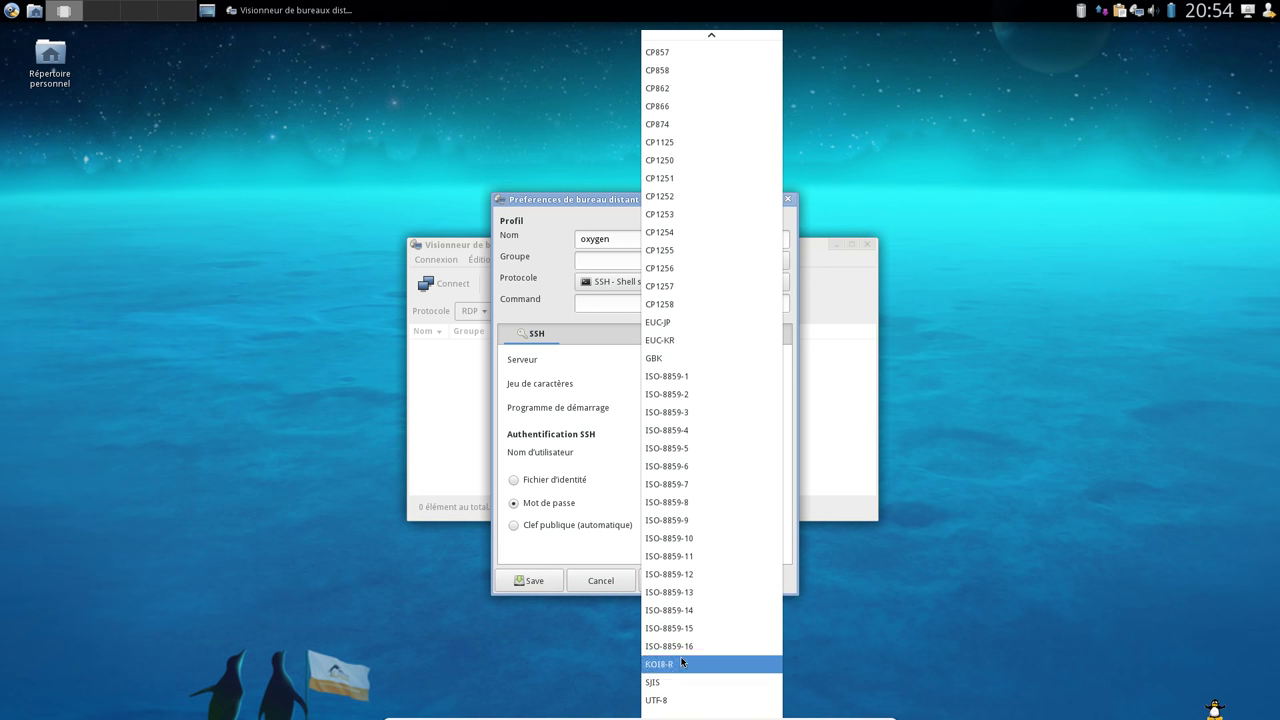
pyautogui.click(702, 699)
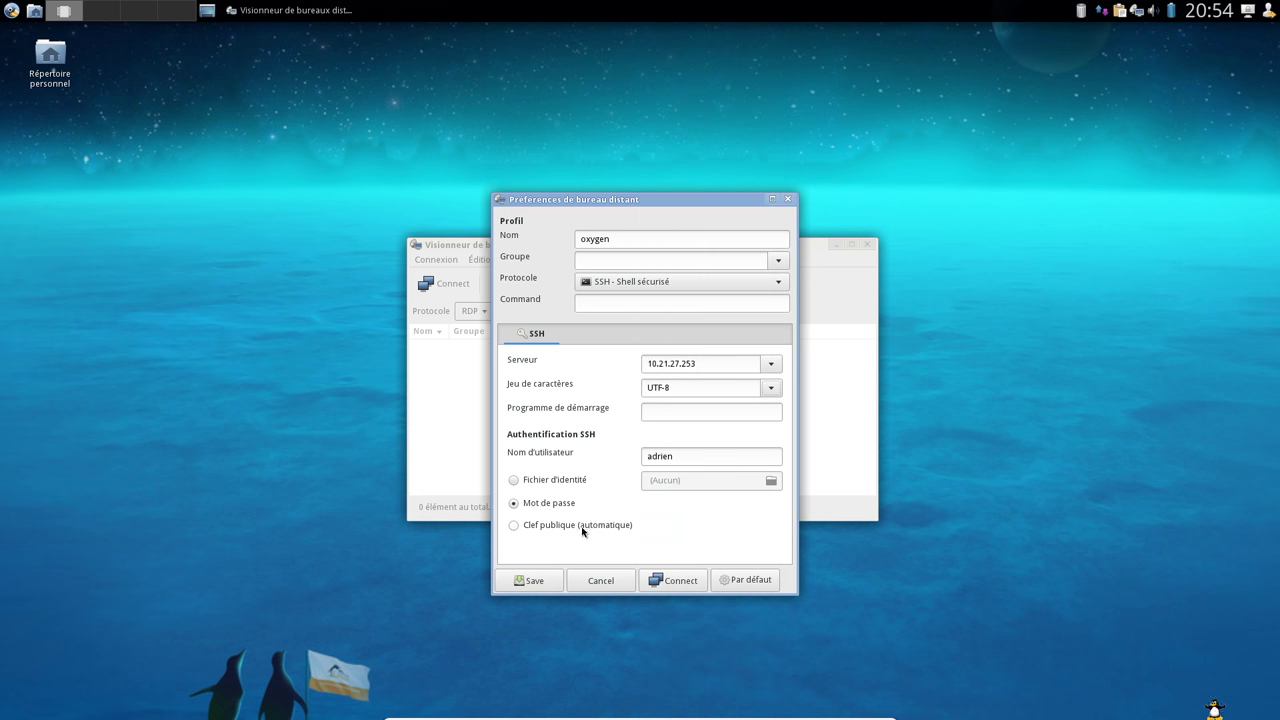
pyautogui.click(550, 505)
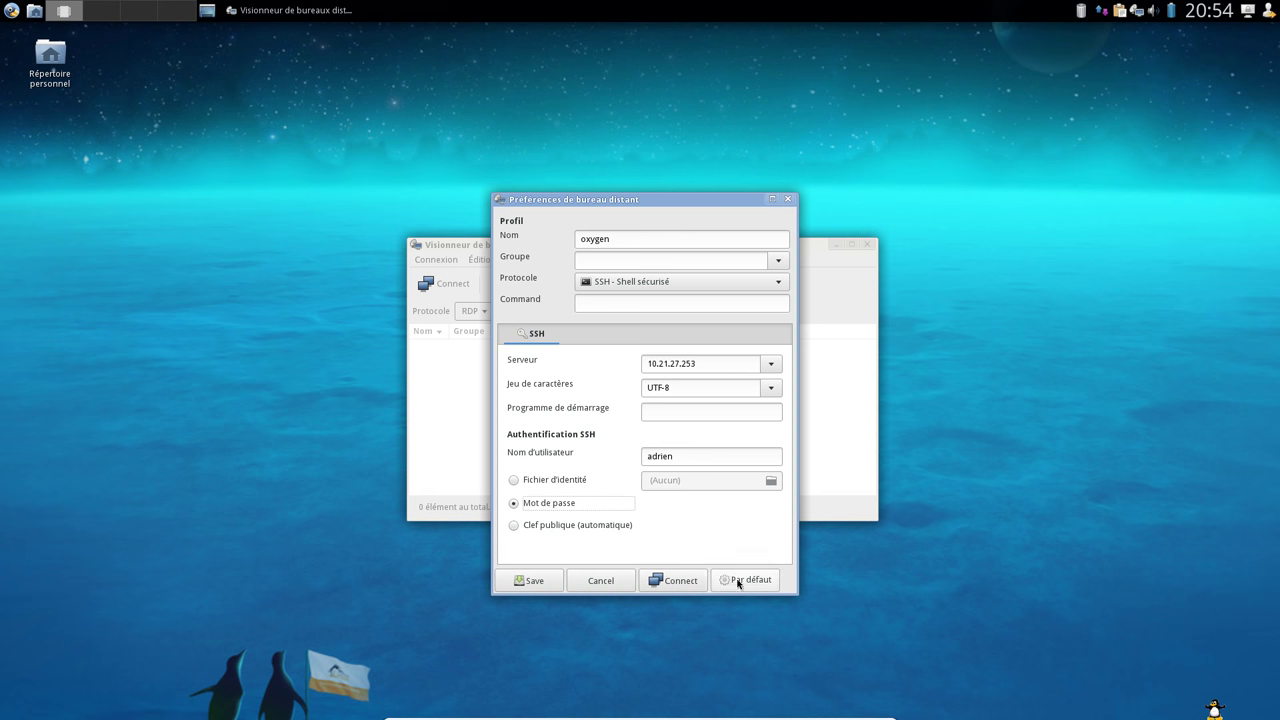
pyautogui.click(532, 581)
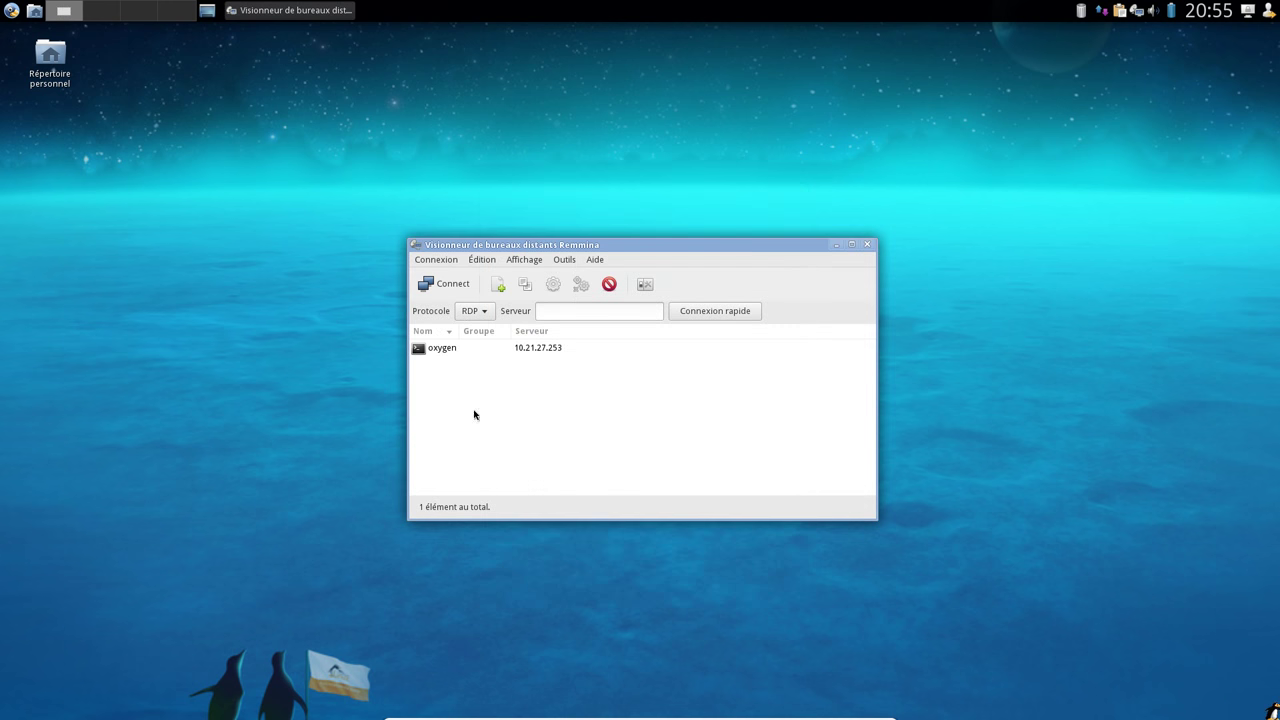
pyautogui.click(473, 311)
# Create and save a VNC profile 'serveur truc' for 10.21.27.250 with a user name and password
pyautogui.click(478, 337)
pyautogui.click(498, 289)
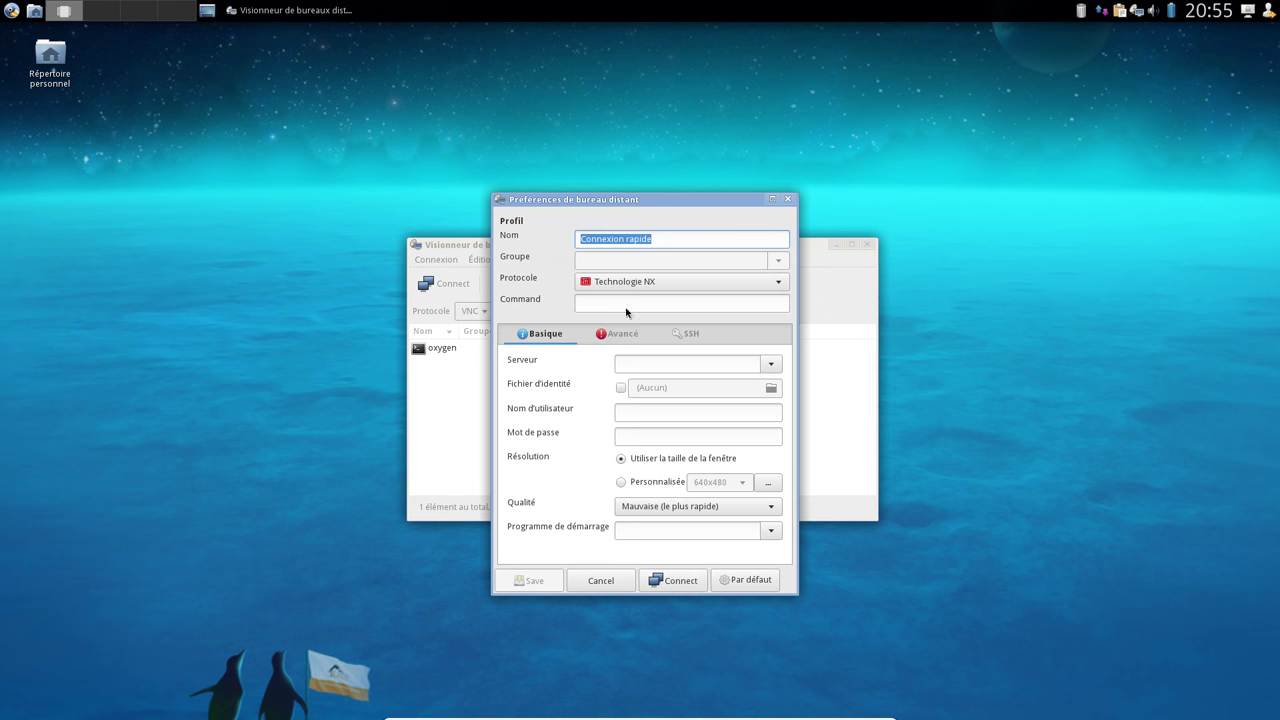
pyautogui.click(626, 282)
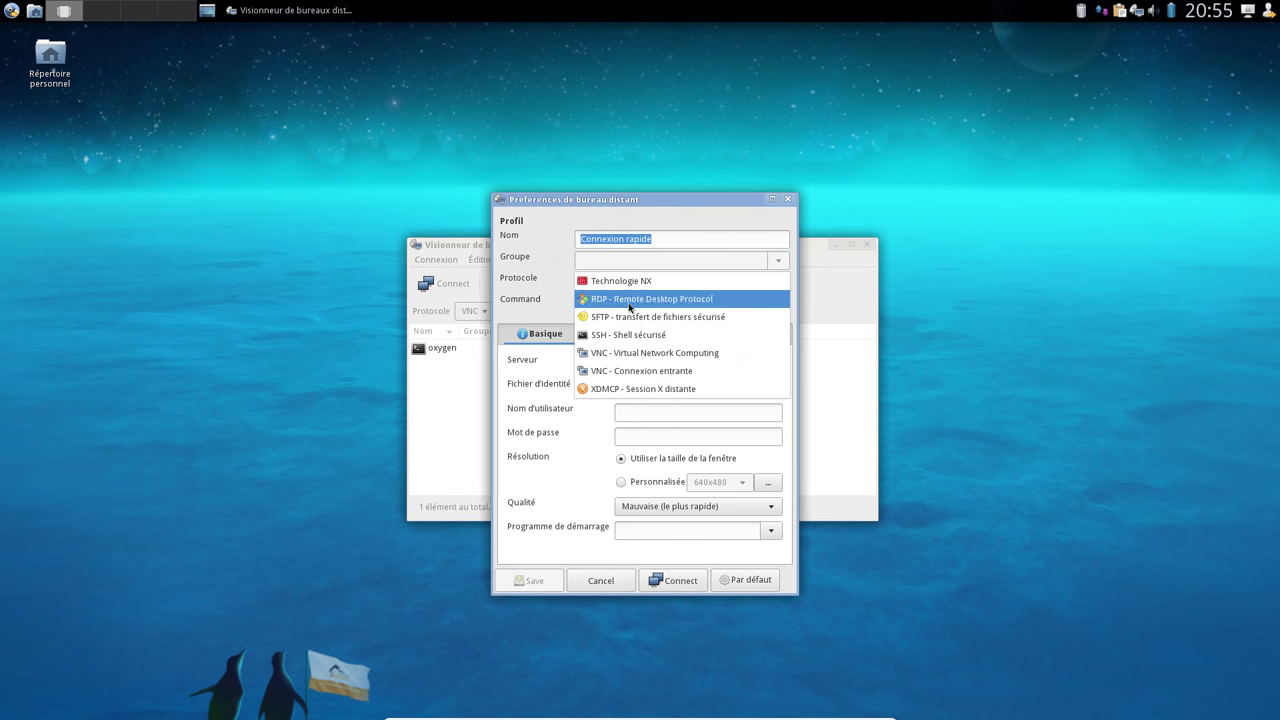
pyautogui.click(665, 355)
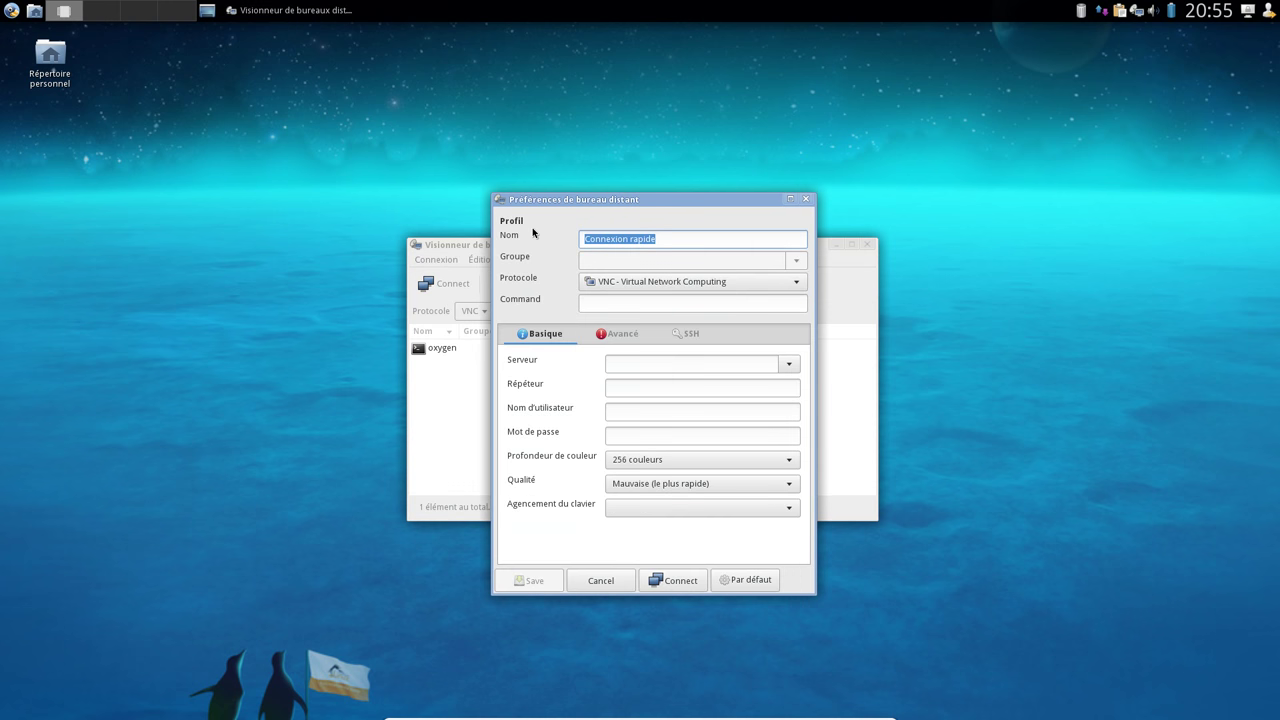
pyautogui.write('serveur truc')
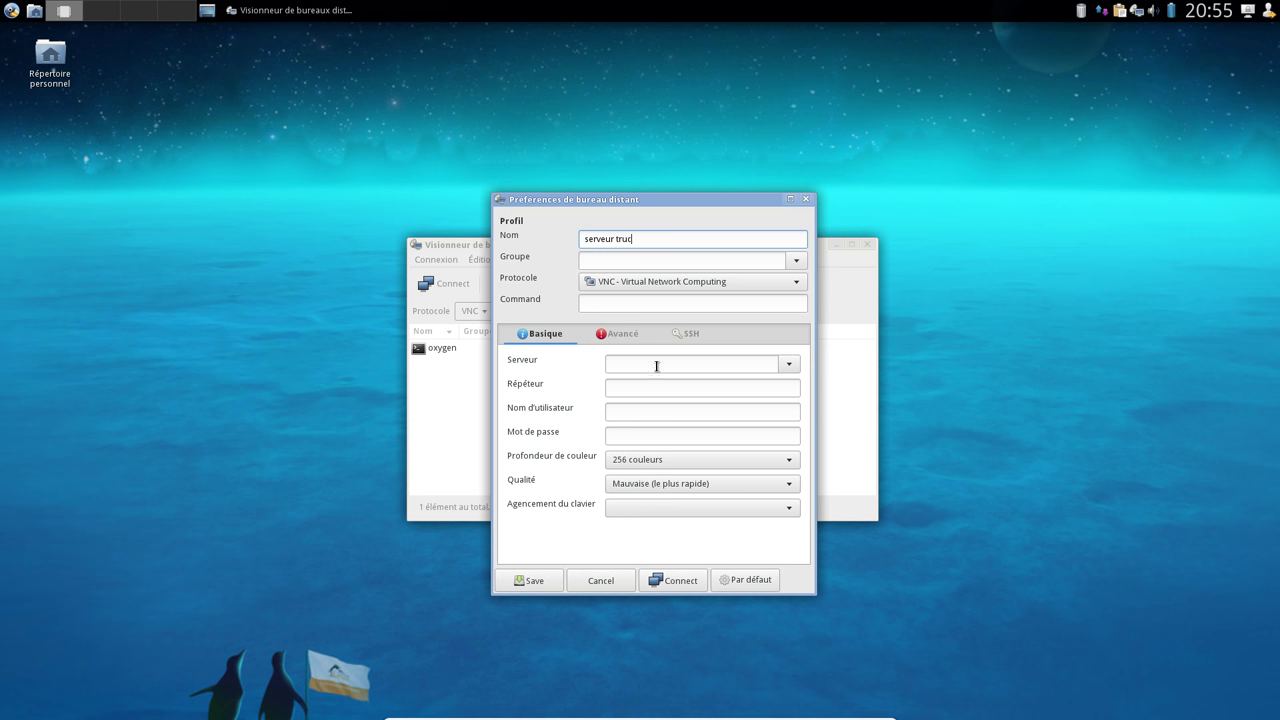
pyautogui.click(758, 366)
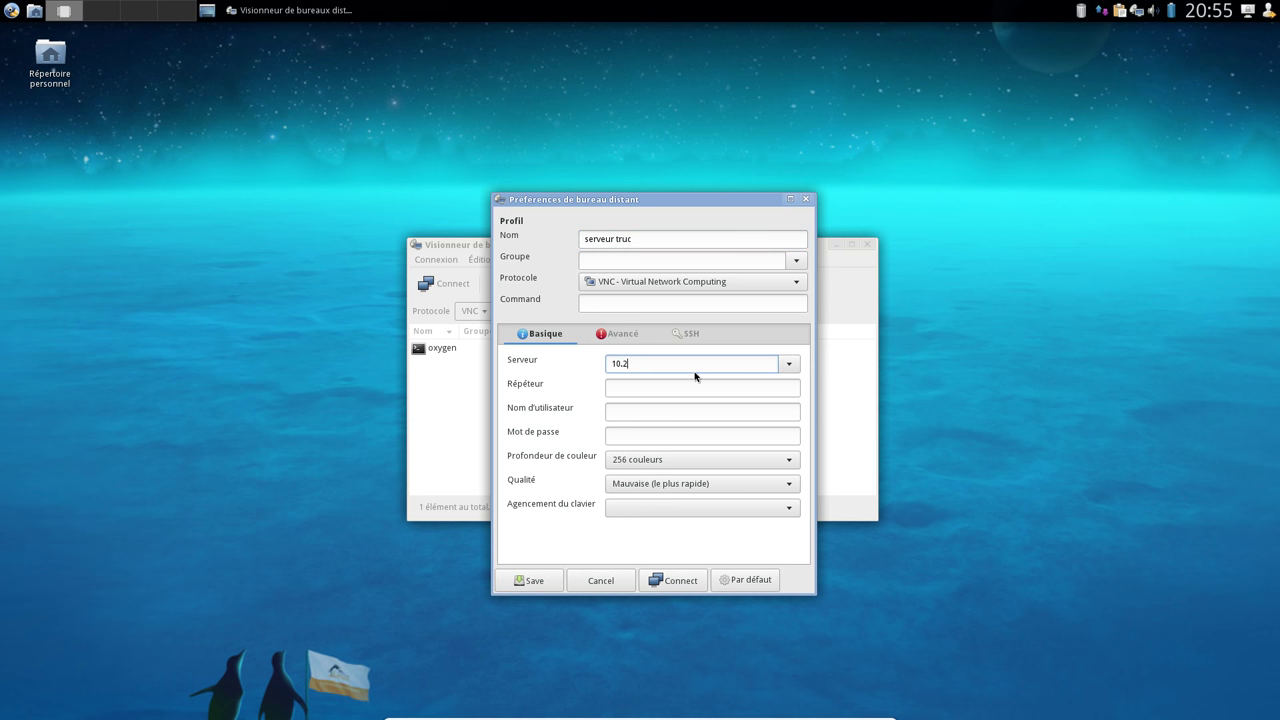
pyautogui.write('0')
pyautogui.click(626, 412)
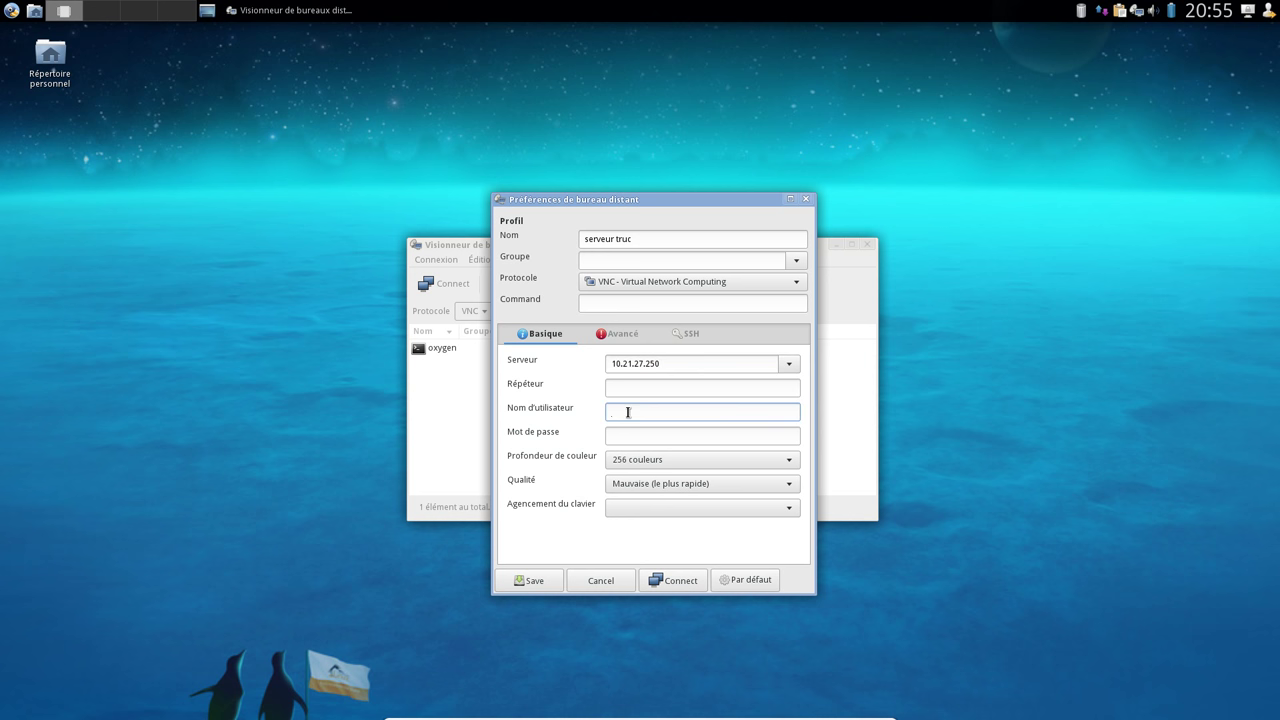
pyautogui.press('Tab')
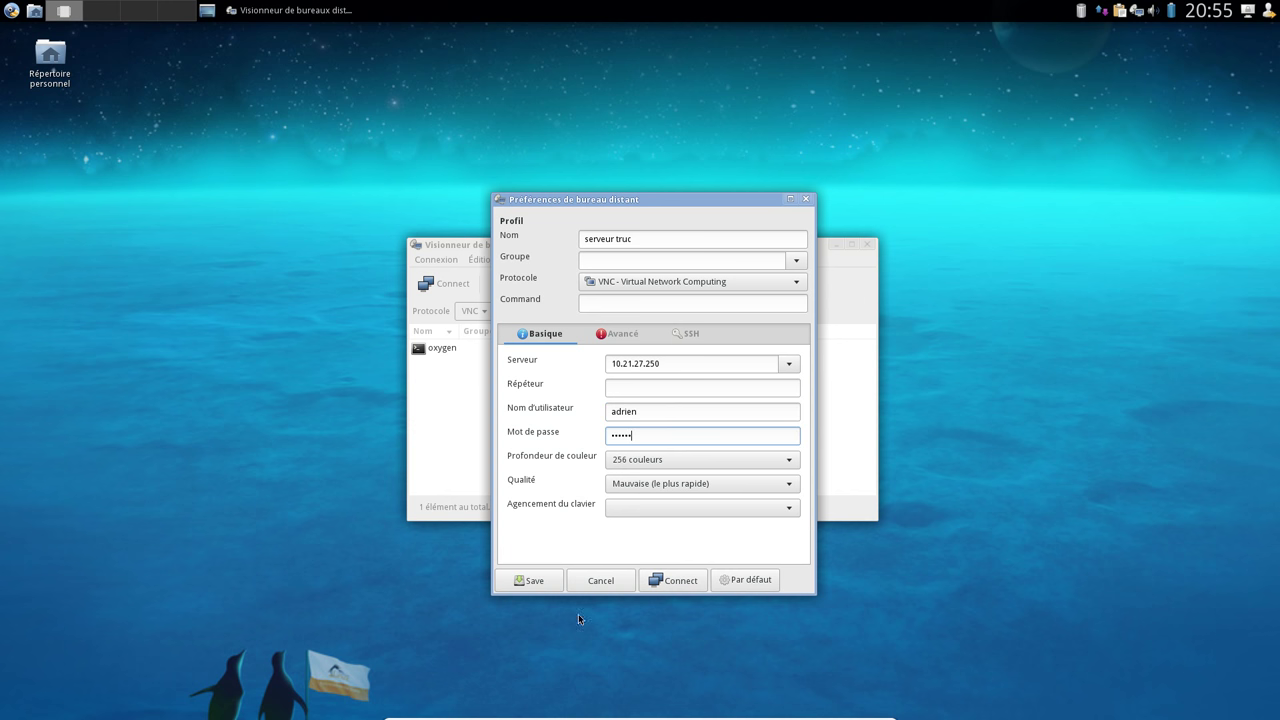
pyautogui.click(530, 581)
pyautogui.click(449, 352)
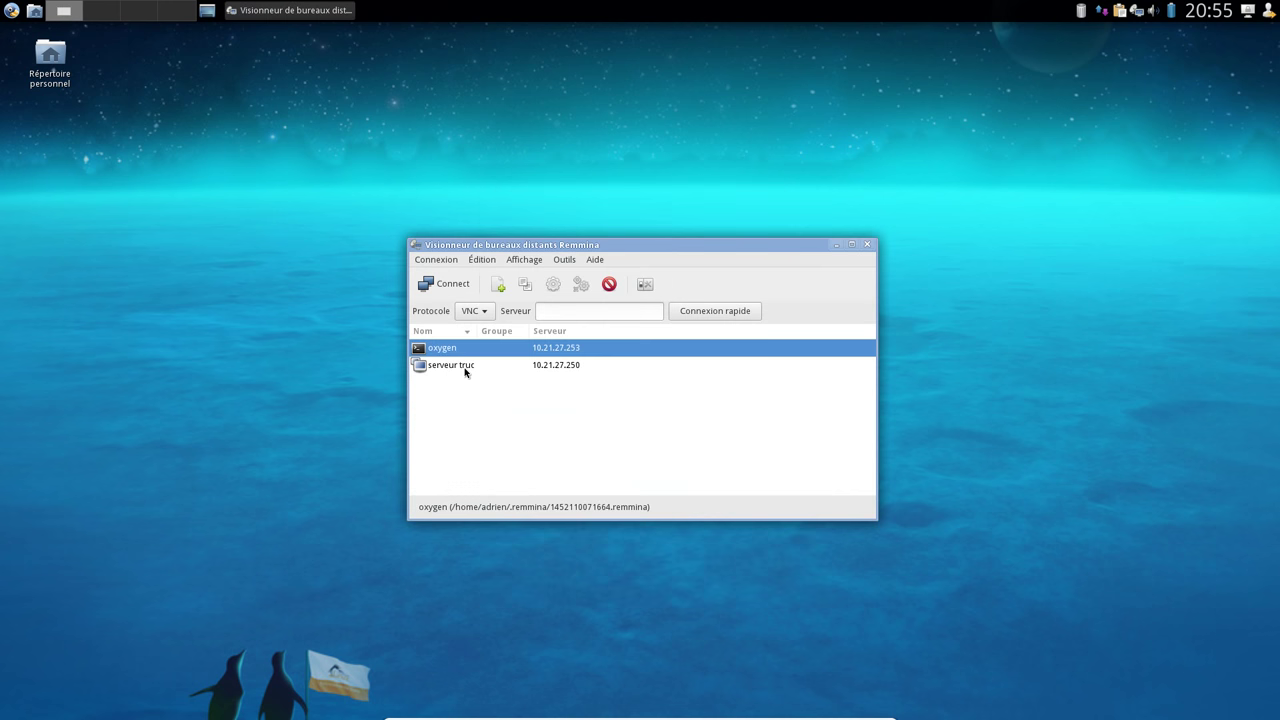
pyautogui.click(467, 368)
pyautogui.doubleClick(455, 350)
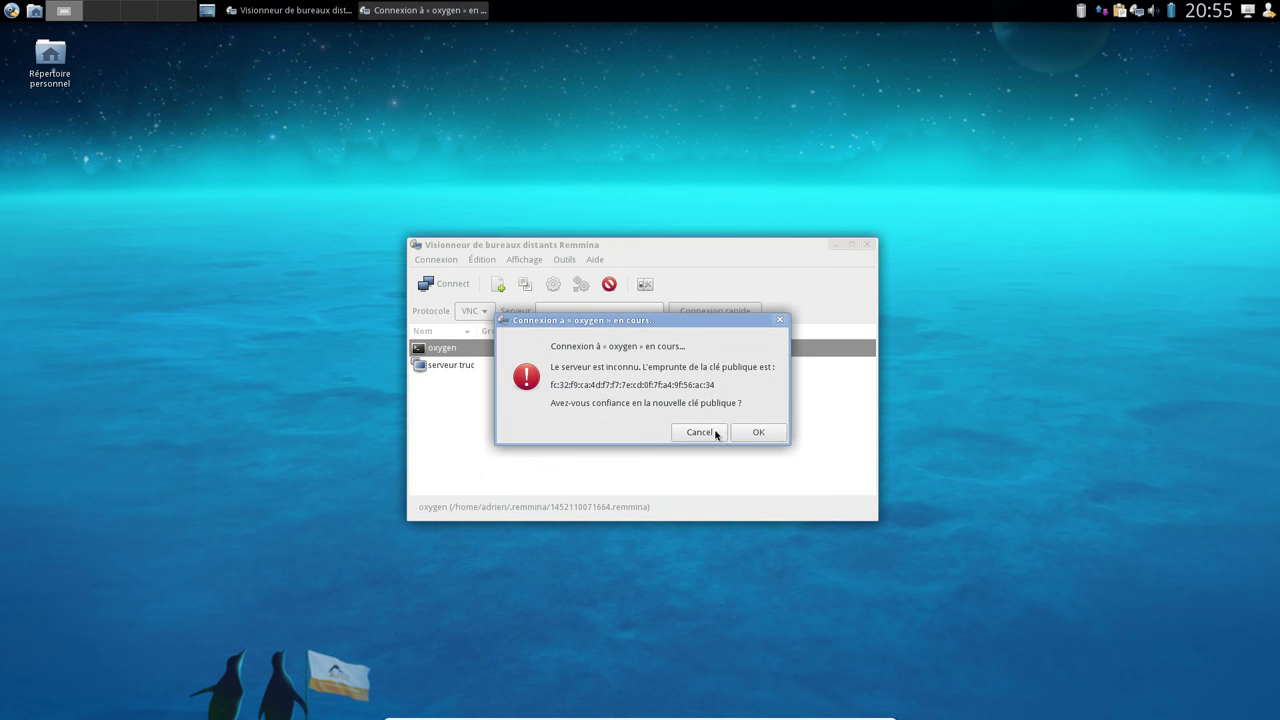
pyautogui.click(753, 433)
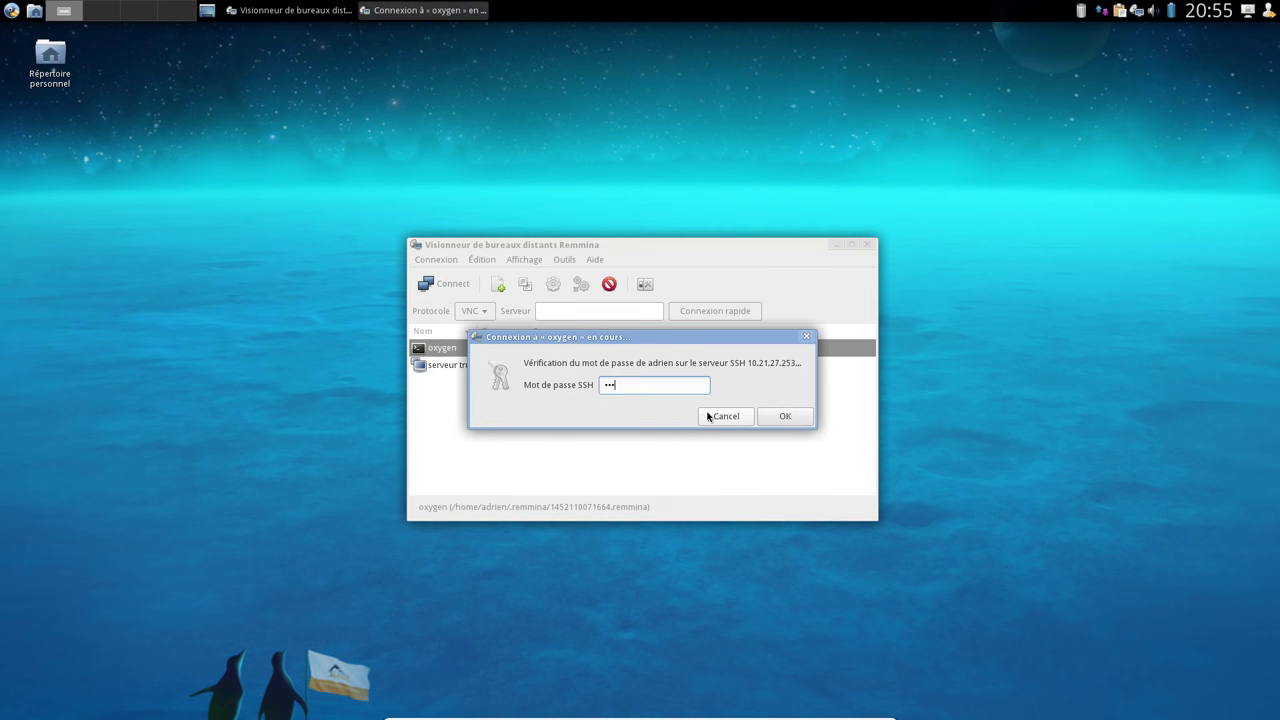
pyautogui.press('Return')
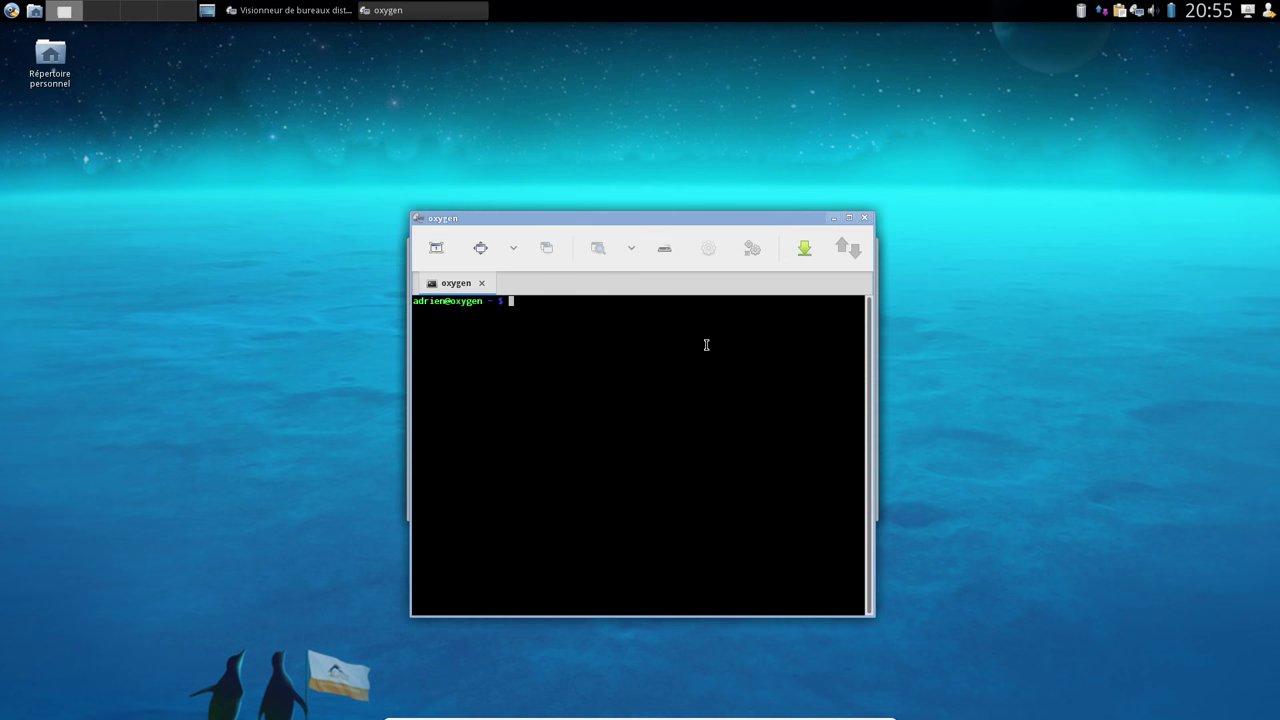
pyautogui.write('htop')
pyautogui.press('Return')
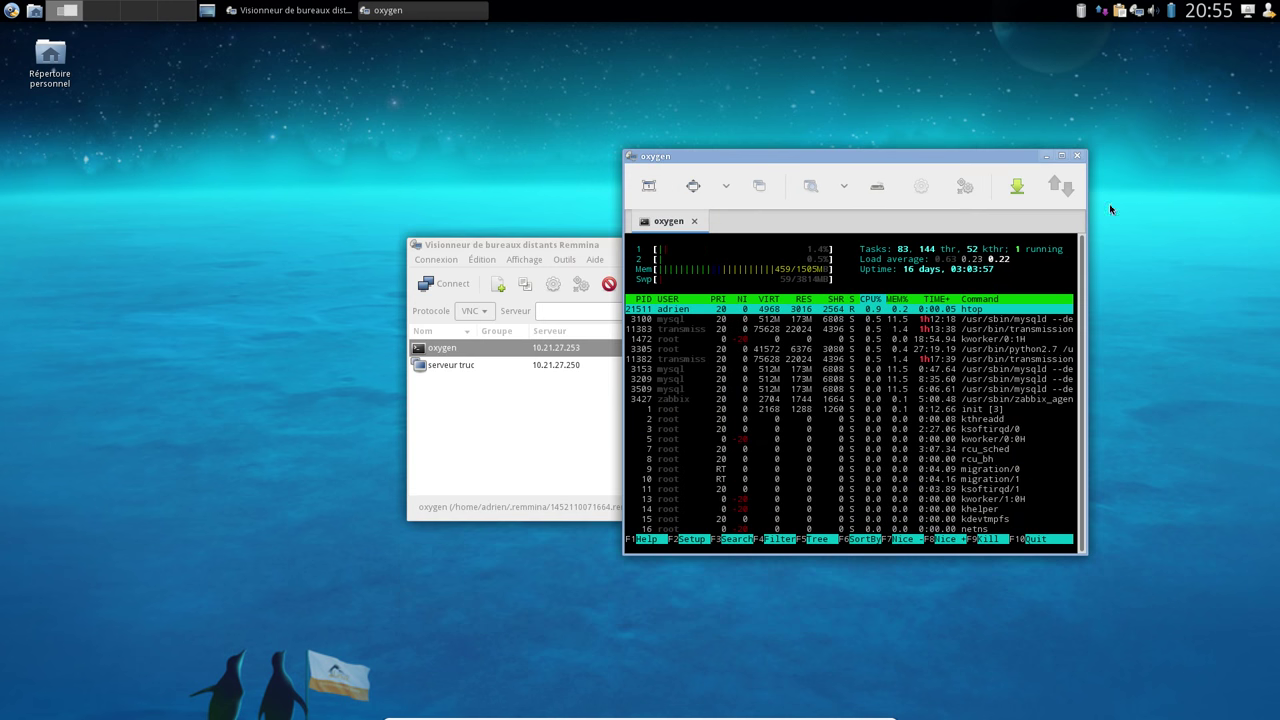
# Close the Remmina session, then confirm Clementine's version 1.2.3 in its About dialog and close it
pyautogui.click(1079, 157)
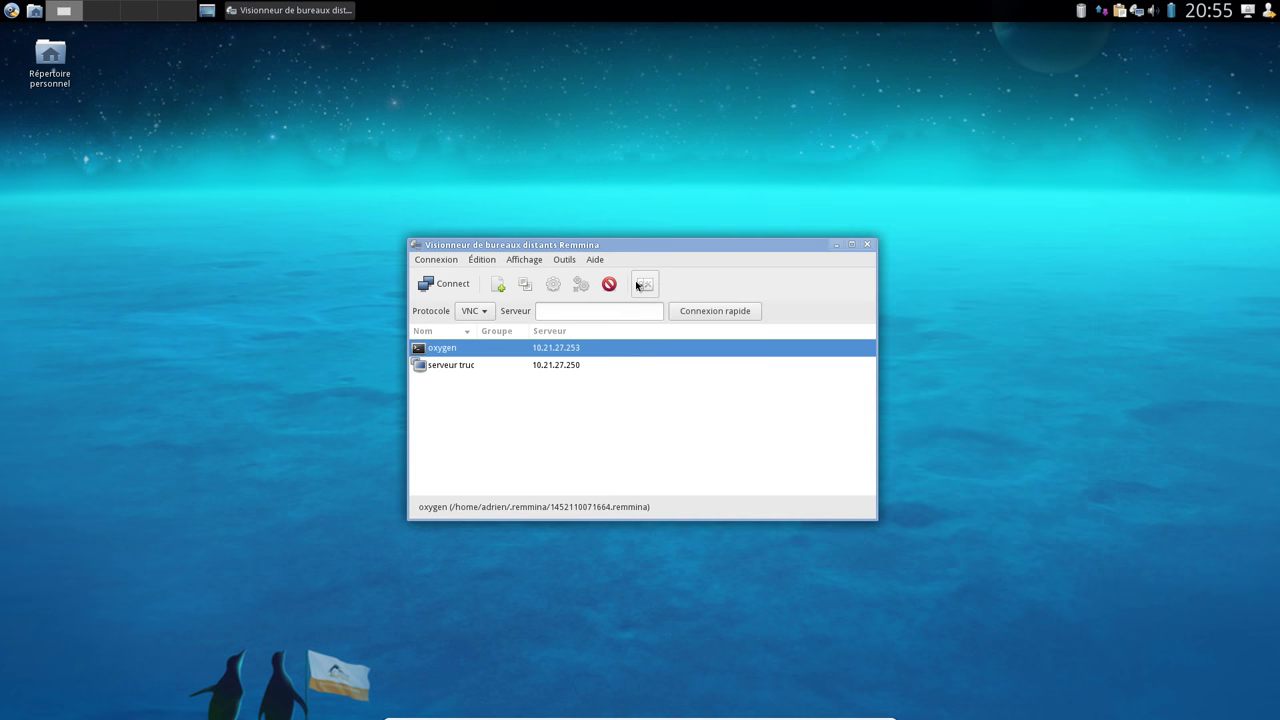
pyautogui.click(868, 245)
pyautogui.click(11, 10)
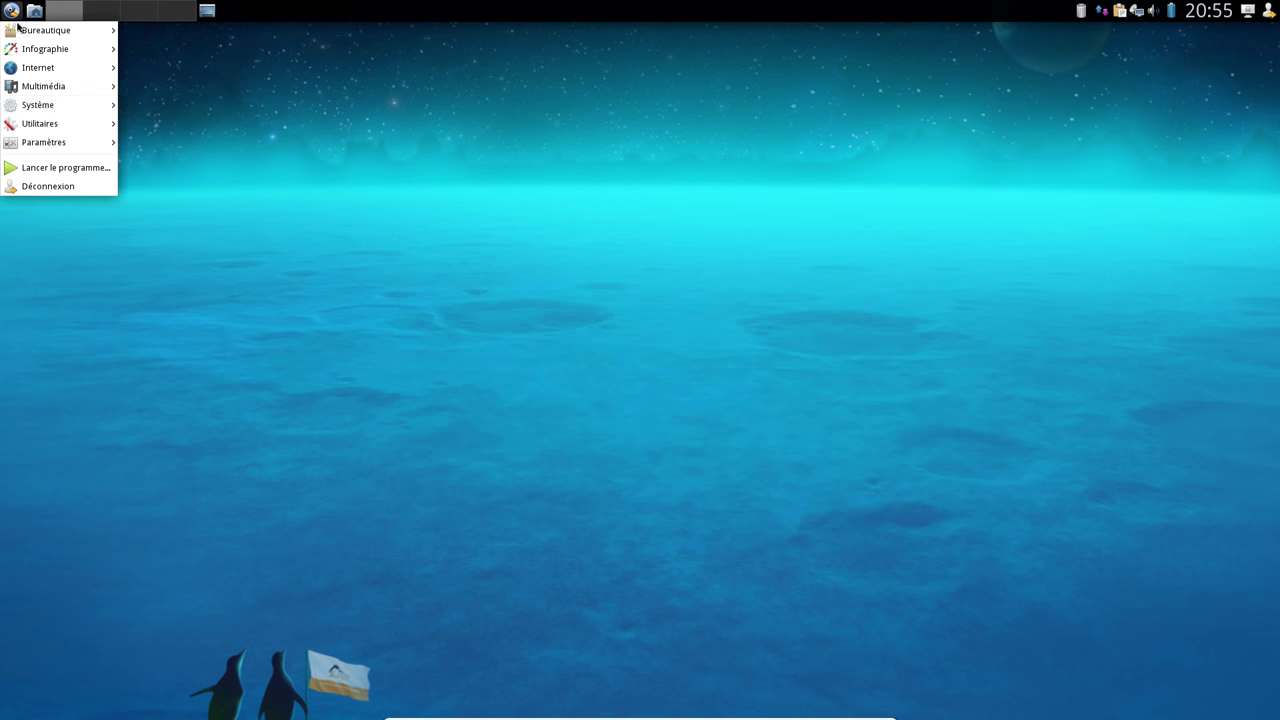
pyautogui.moveTo(66, 90)
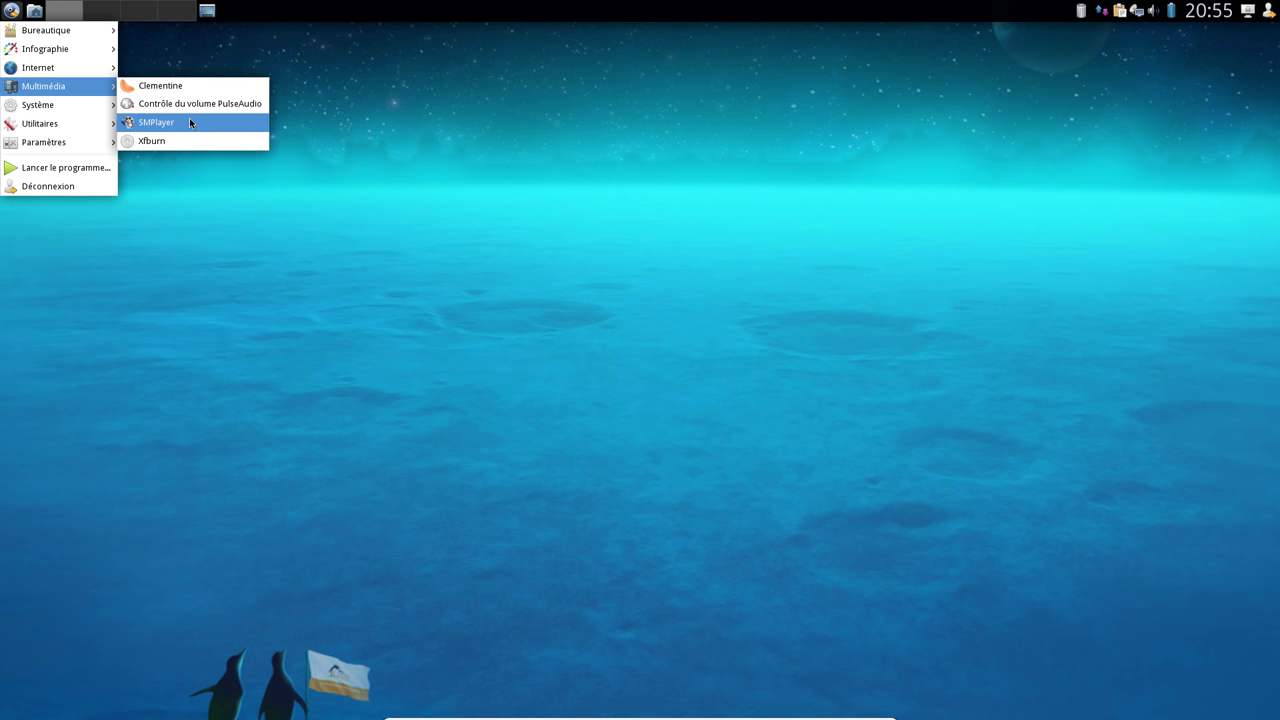
pyautogui.click(202, 85)
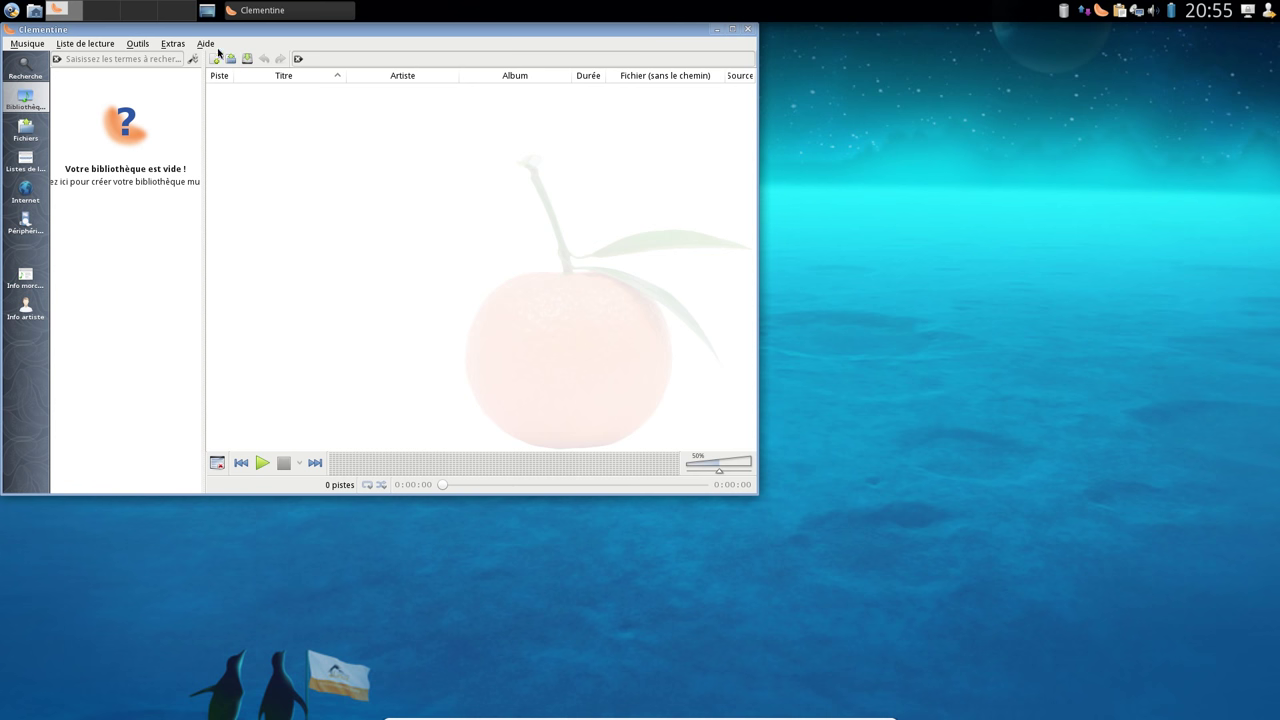
pyautogui.click(216, 46)
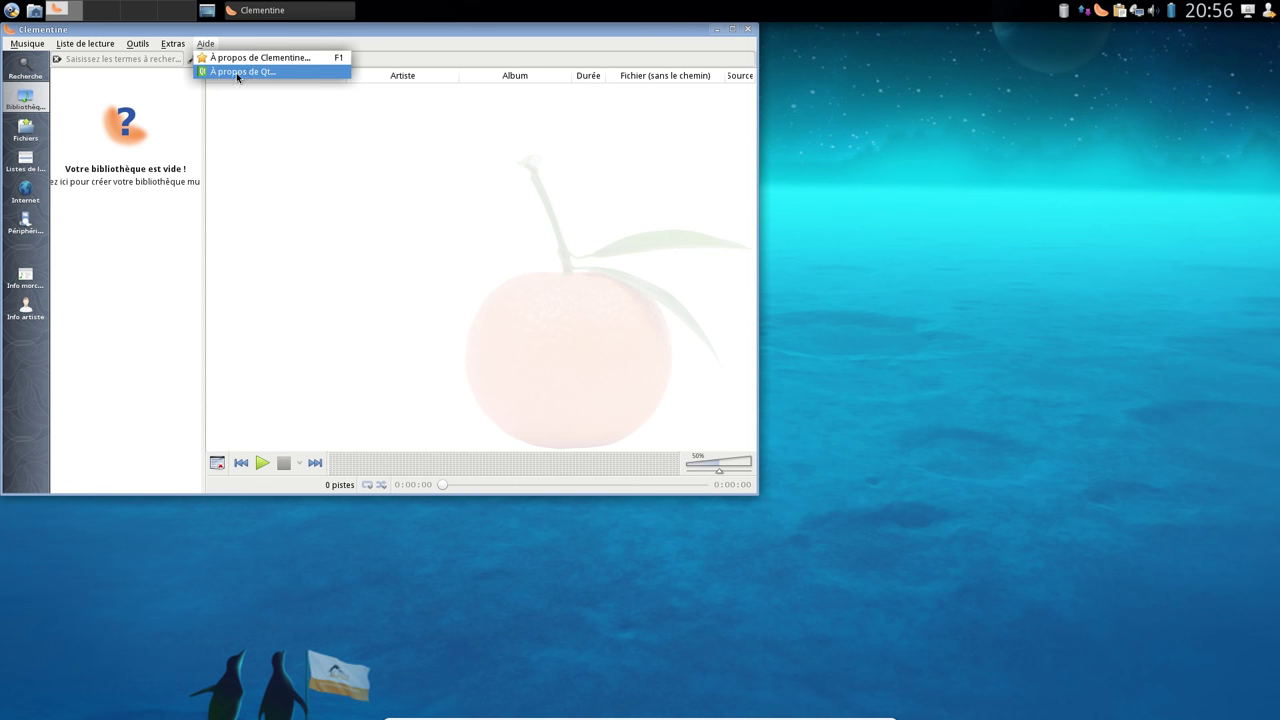
pyautogui.click(250, 57)
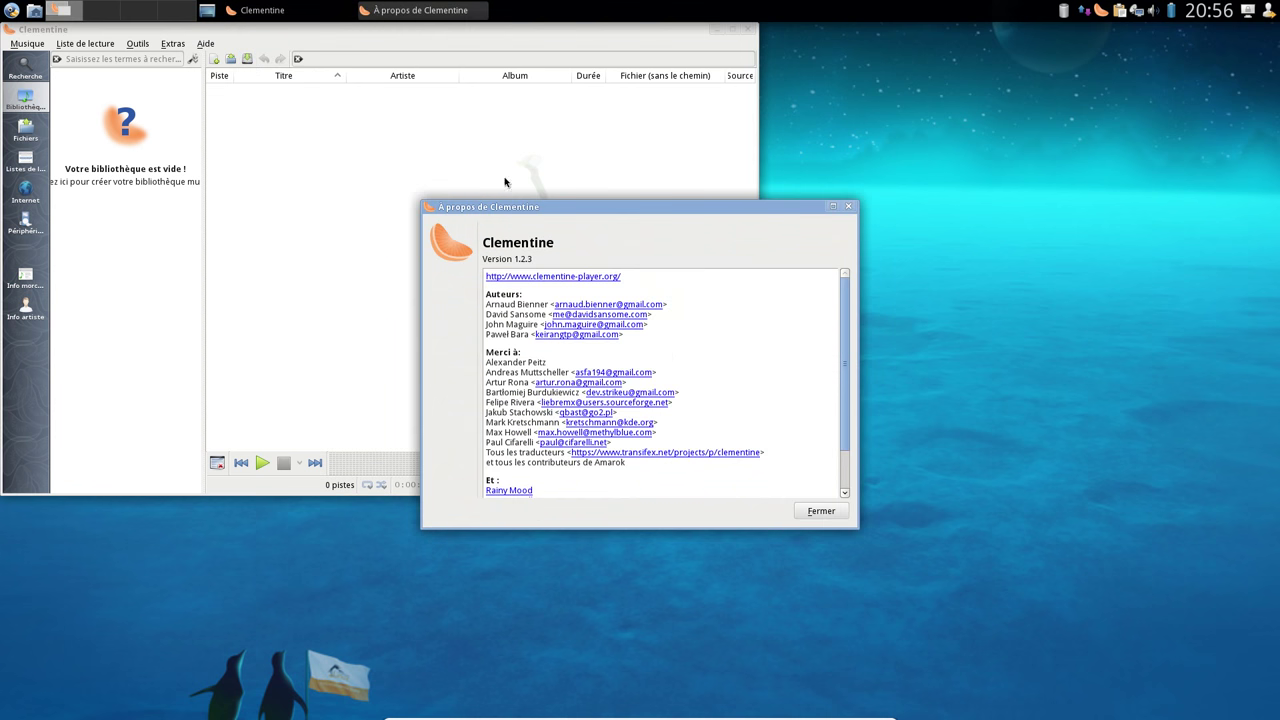
pyautogui.click(822, 511)
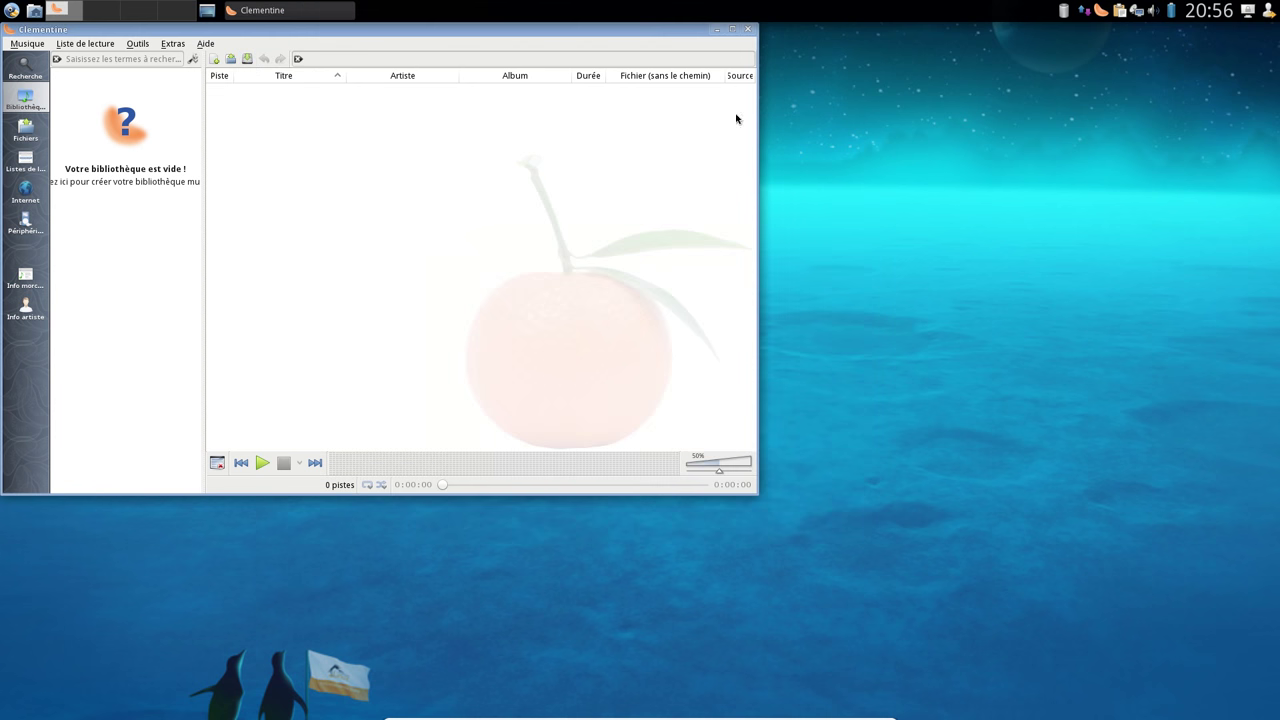
pyautogui.click(748, 31)
# Launch SMPlayer, confirm version 15.11.0 in its About dialog, and close it
pyautogui.click(11, 10)
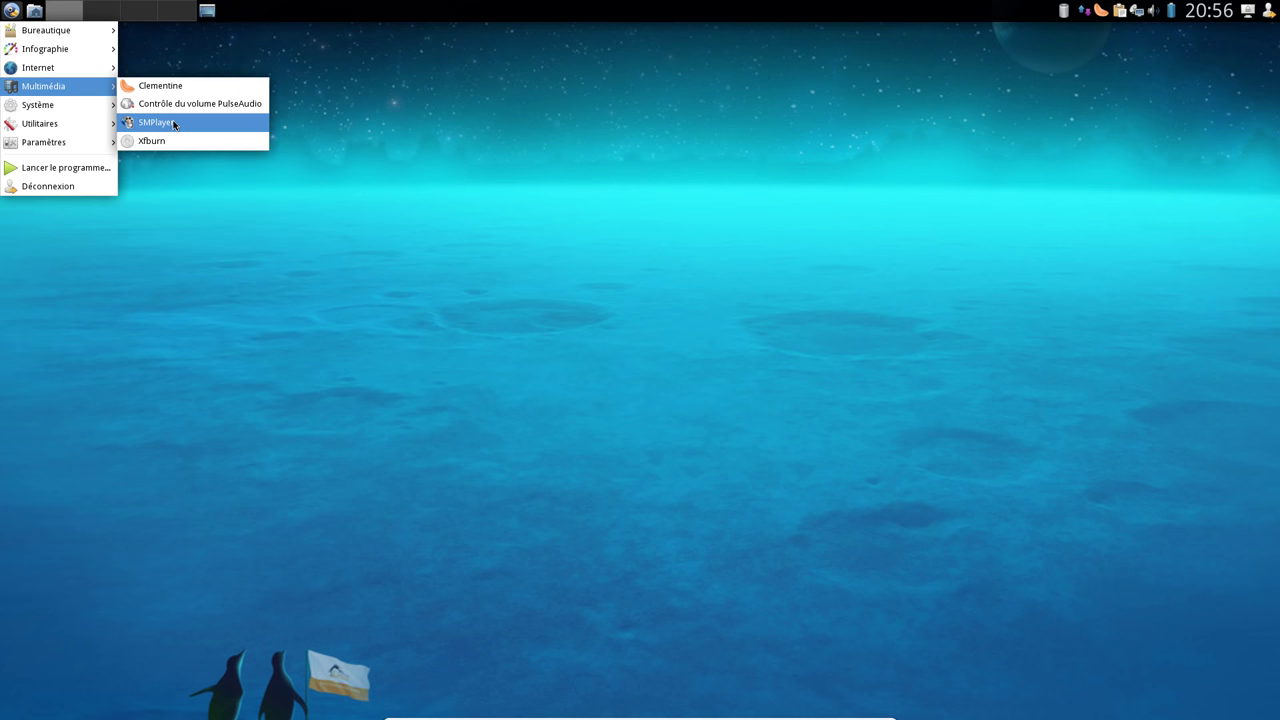
pyautogui.click(174, 124)
pyautogui.click(305, 44)
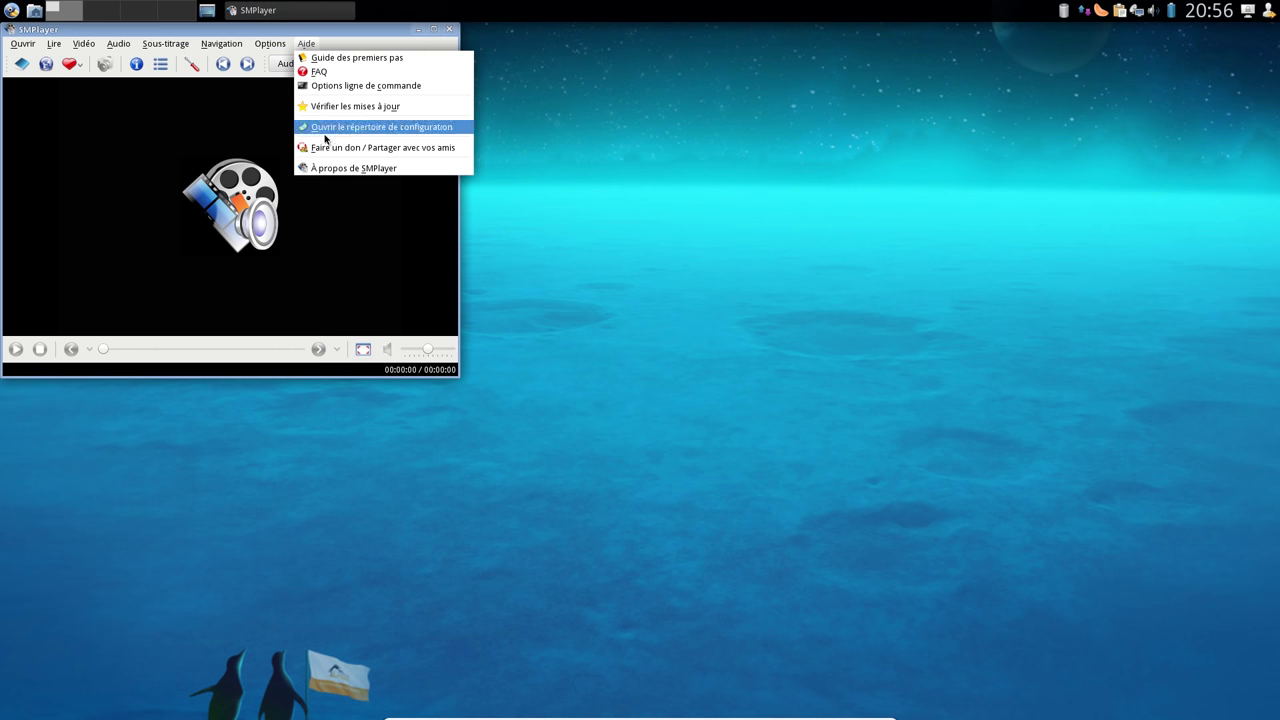
pyautogui.click(323, 169)
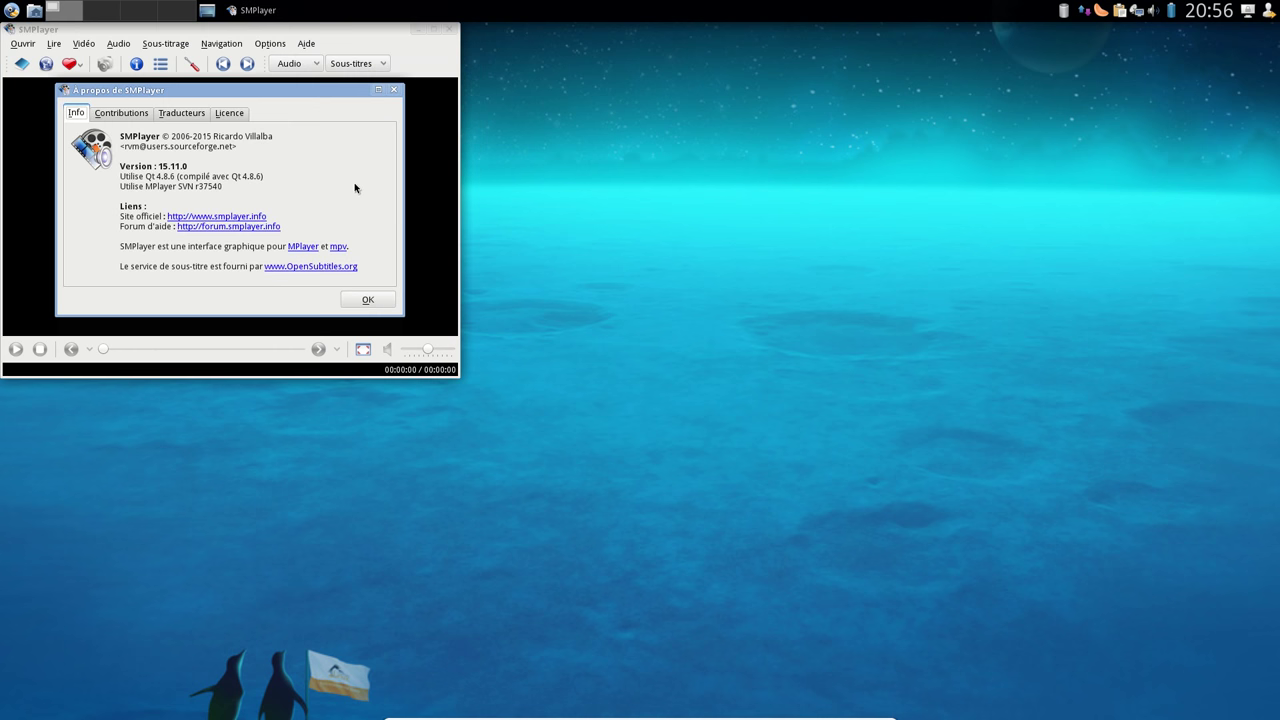
pyautogui.click(395, 91)
pyautogui.click(450, 29)
# Open a home-folder terminal, run 'eix gstreamer', and inspect versions 0.10.36-r2 and 1.6.2
pyautogui.click(34, 10)
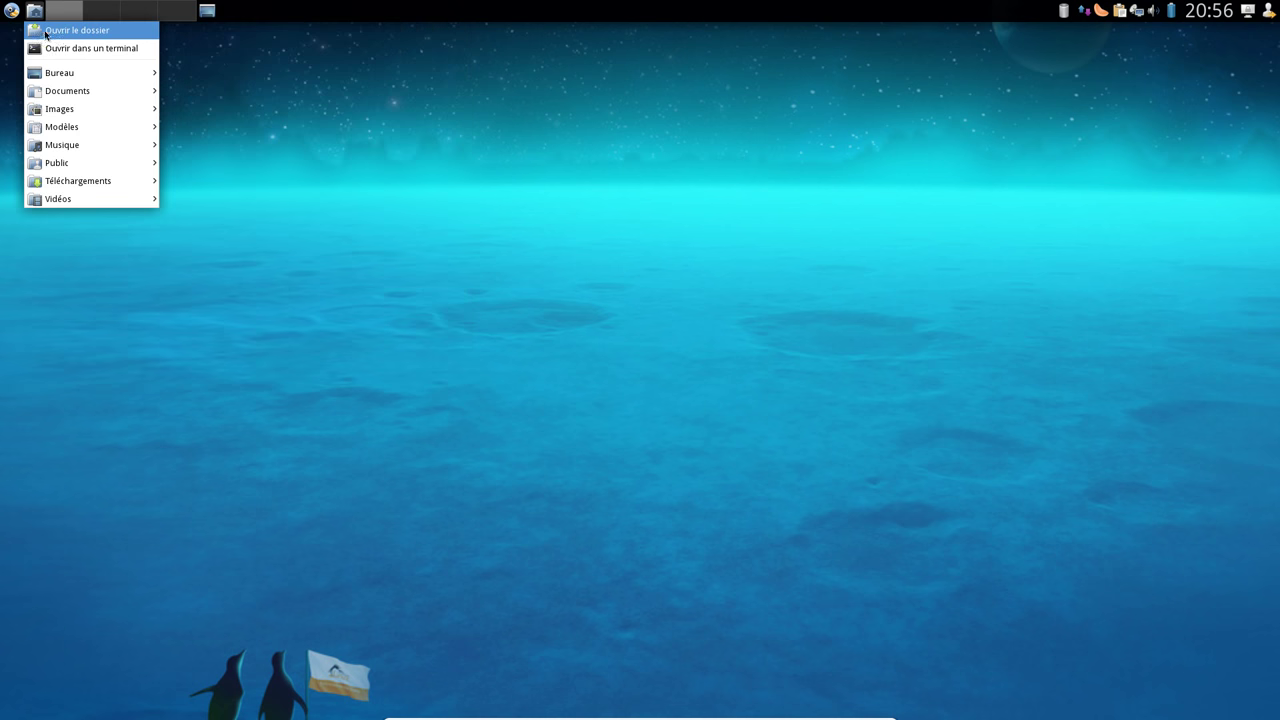
pyautogui.click(50, 48)
pyautogui.moveTo(278, 33); pyautogui.dragTo(512, 139)
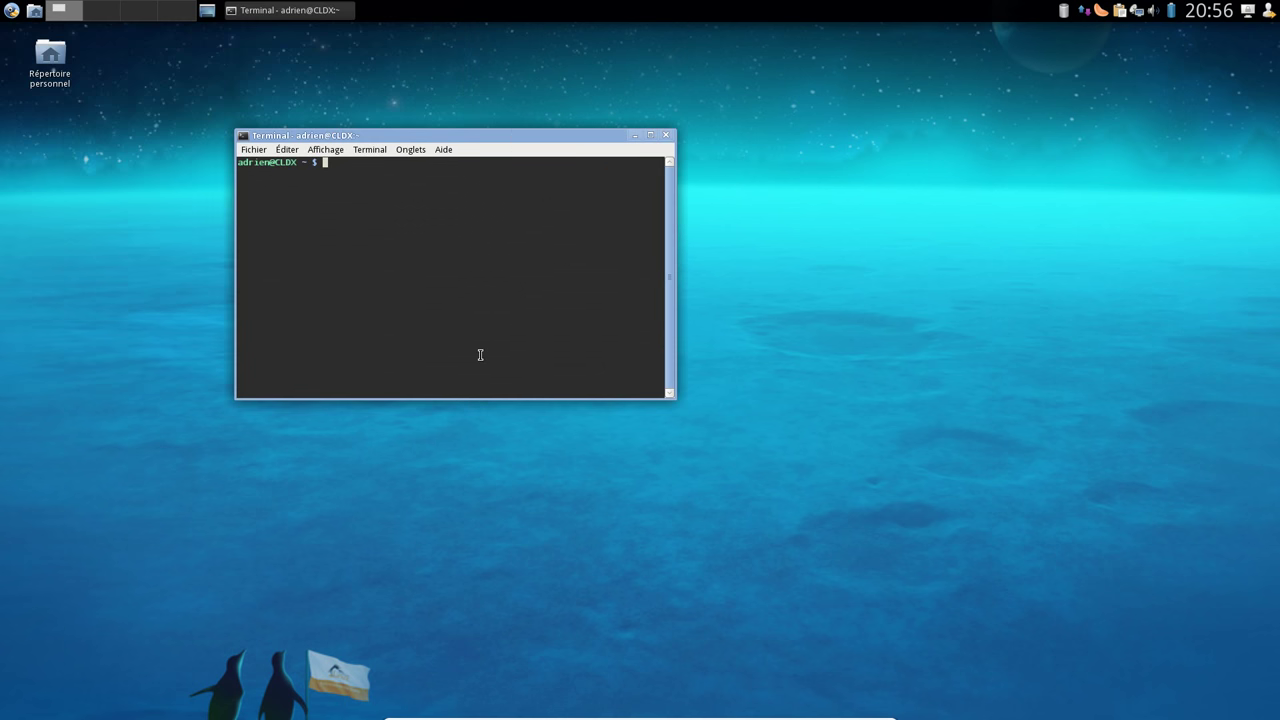
pyautogui.write('eix gstreamer')
pyautogui.press('Return')
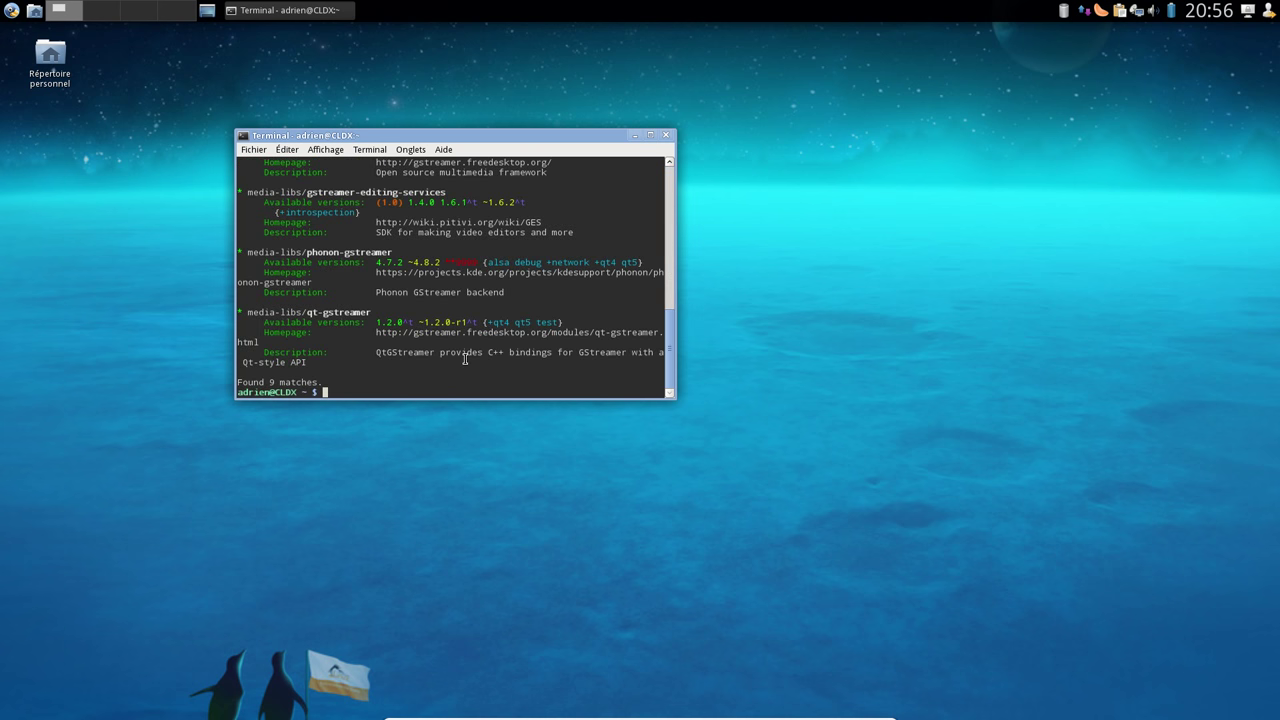
pyautogui.scroll(5, 510, 272)
pyautogui.scroll(1, 502, 273)
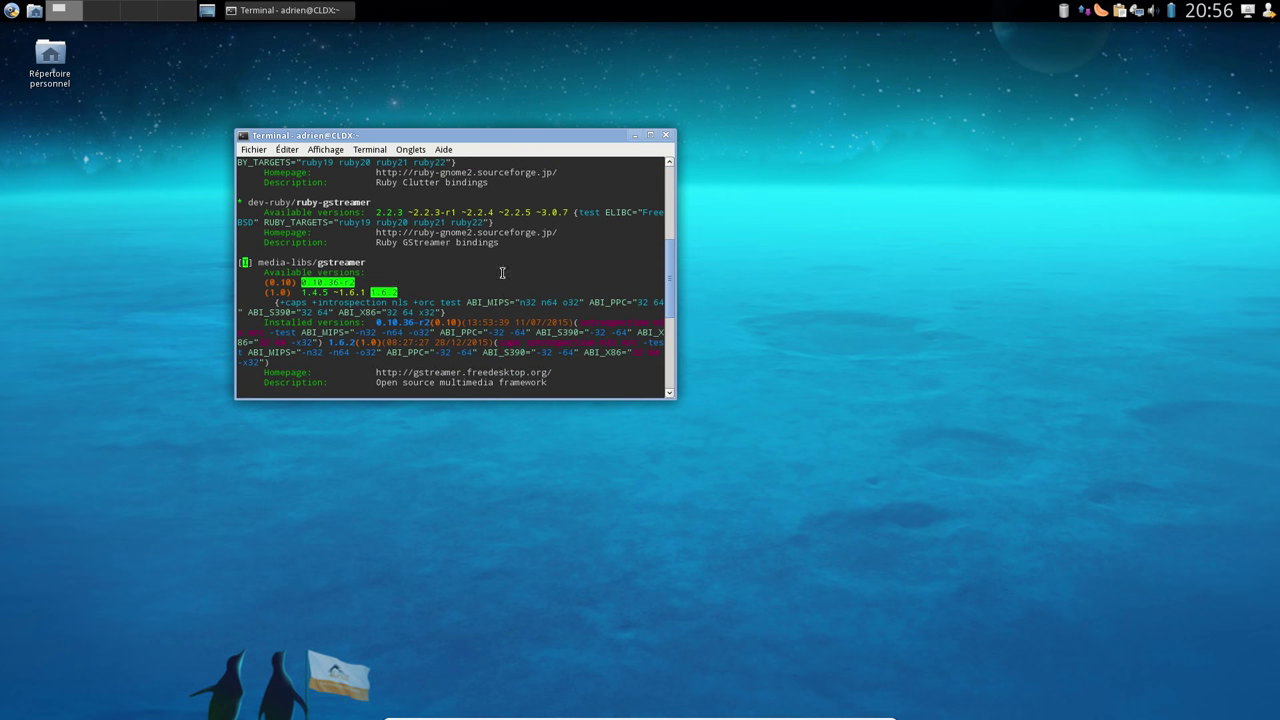
pyautogui.doubleClick(319, 282)
pyautogui.click(330, 282)
pyautogui.doubleClick(383, 291)
pyautogui.click(448, 285)
# Run 'eix lame' and review the matching packages
pyautogui.write('eix ')
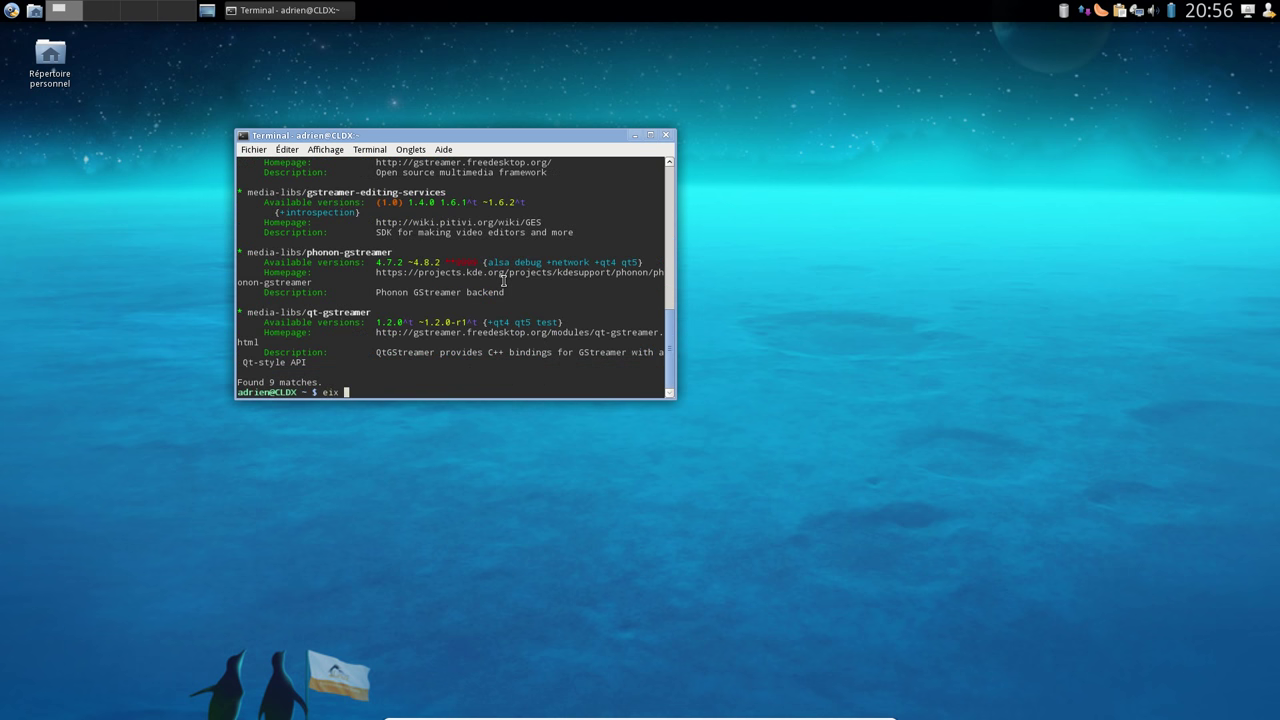
pyautogui.write('lame')
pyautogui.press('Return')
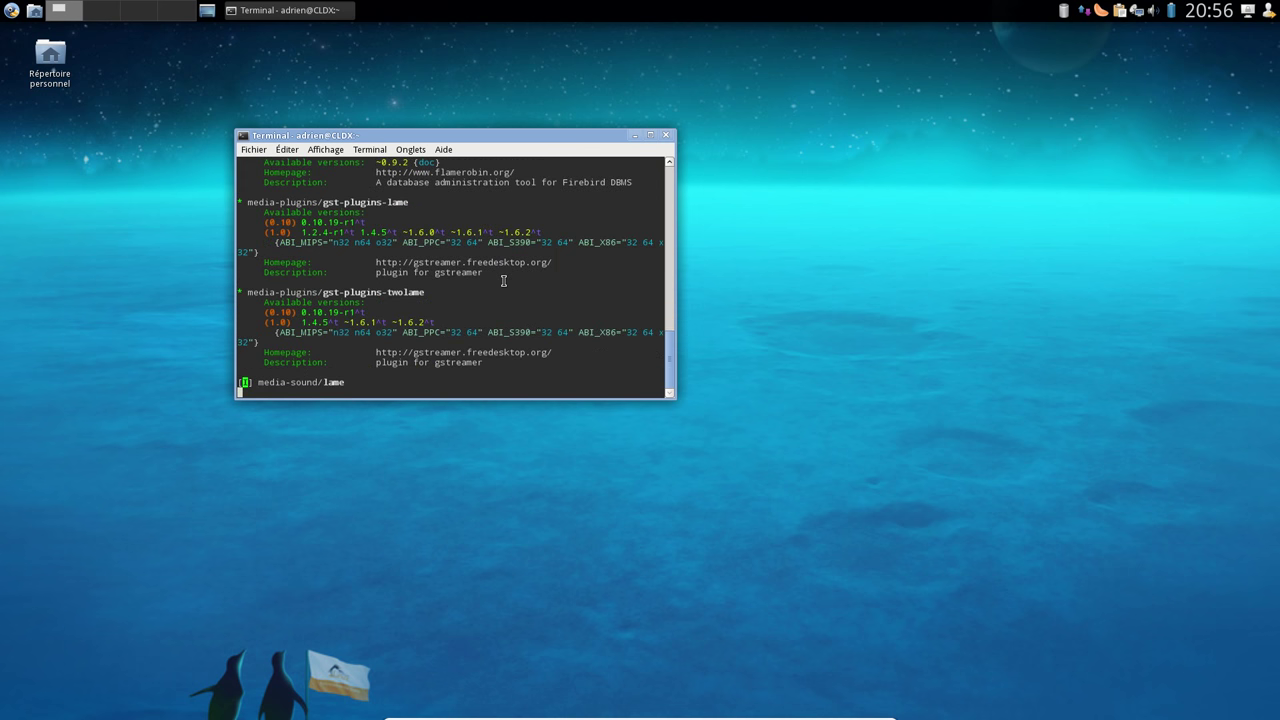
pyautogui.scroll(5, 465, 265)
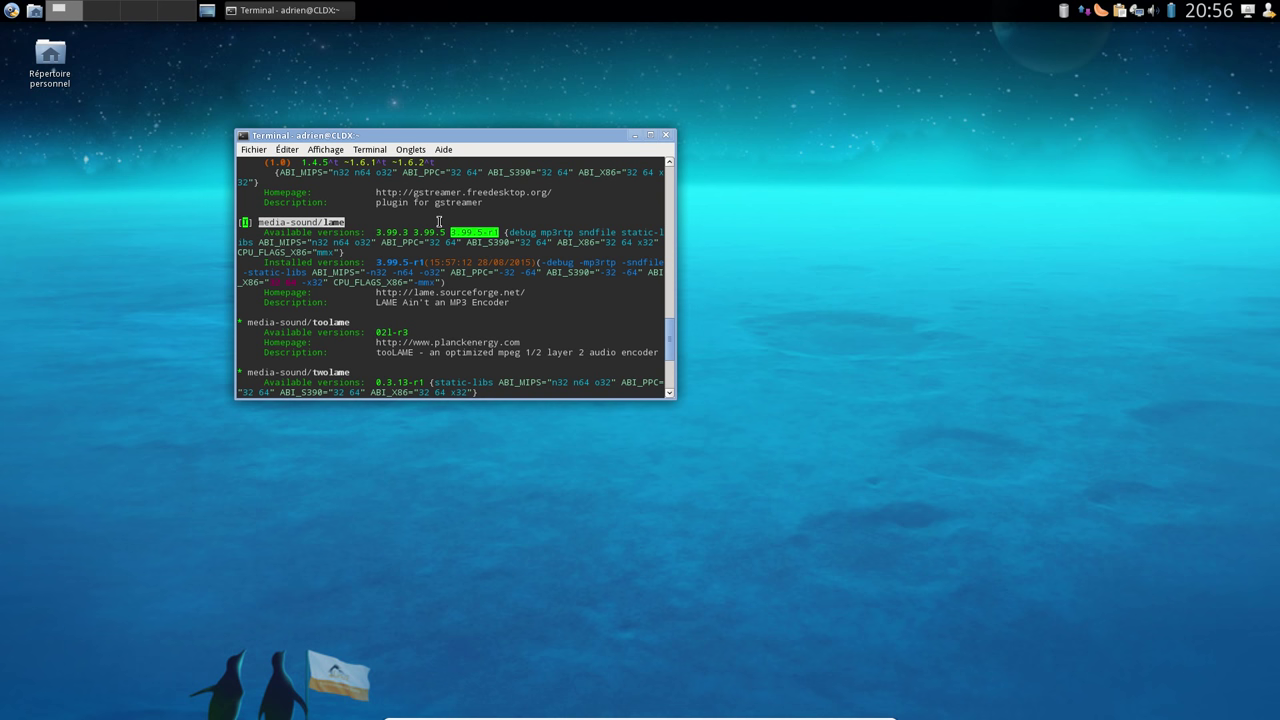
# Run 'eix x26', inspect gst-plugins-x264 and media-libs/x265, then close the terminal
pyautogui.write('eix ')
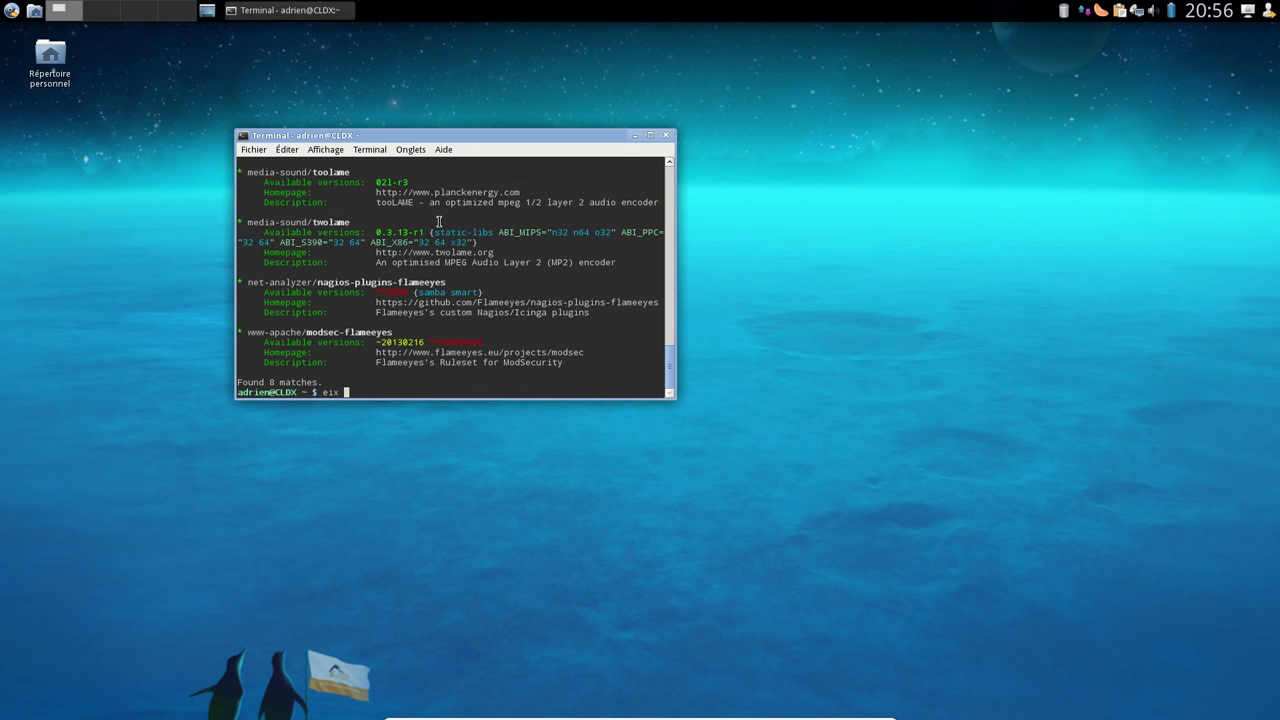
pyautogui.write('x26')
pyautogui.press('Return')
pyautogui.scroll(4, 420, 309)
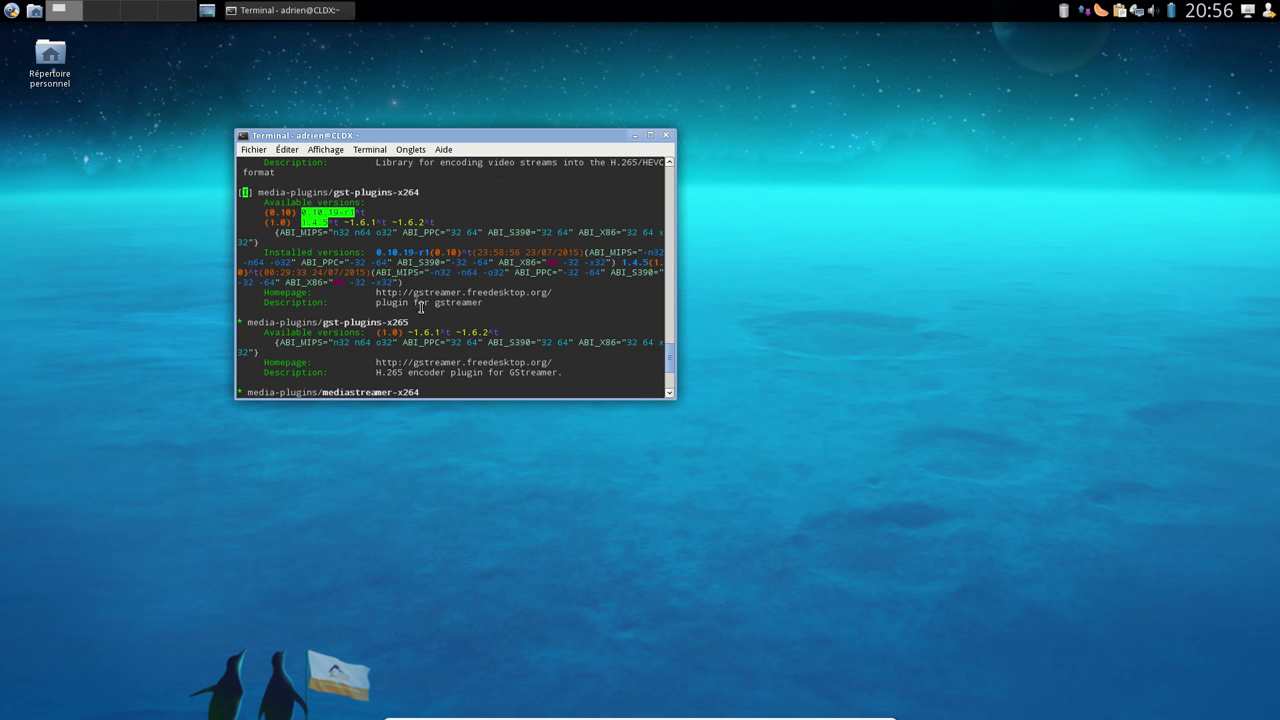
pyautogui.doubleClick(405, 195)
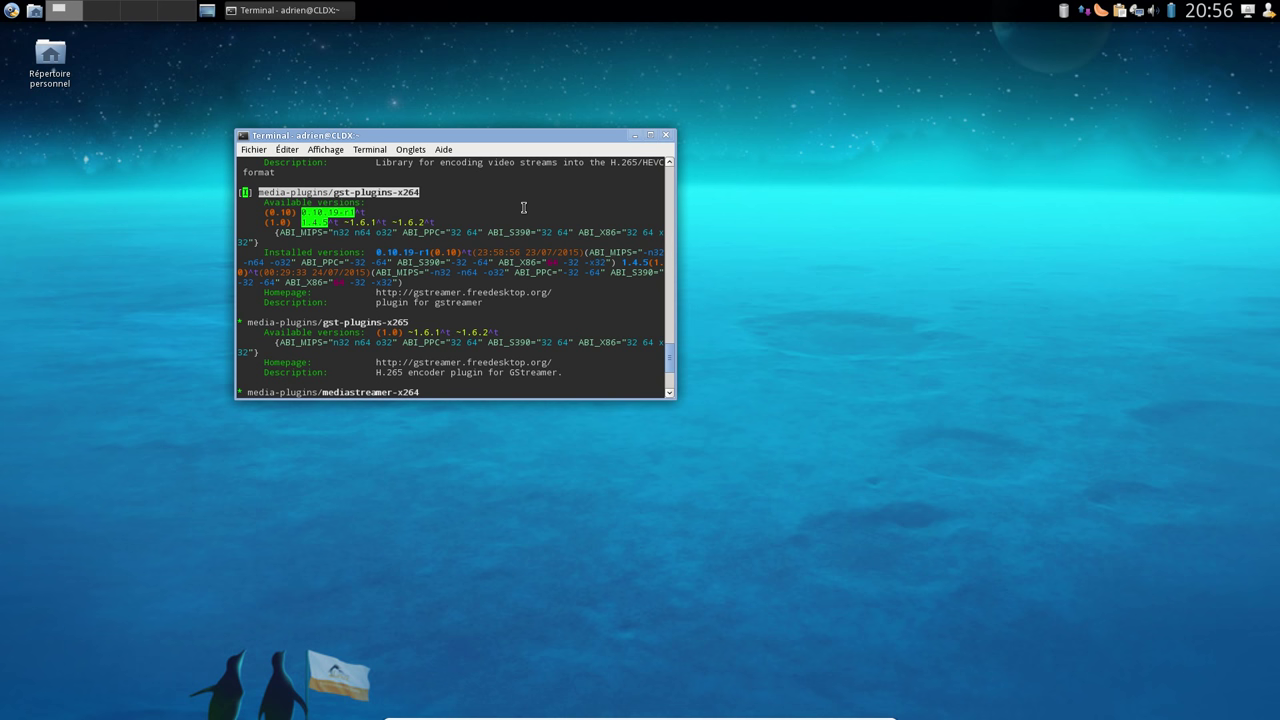
pyautogui.scroll(5, 523, 207)
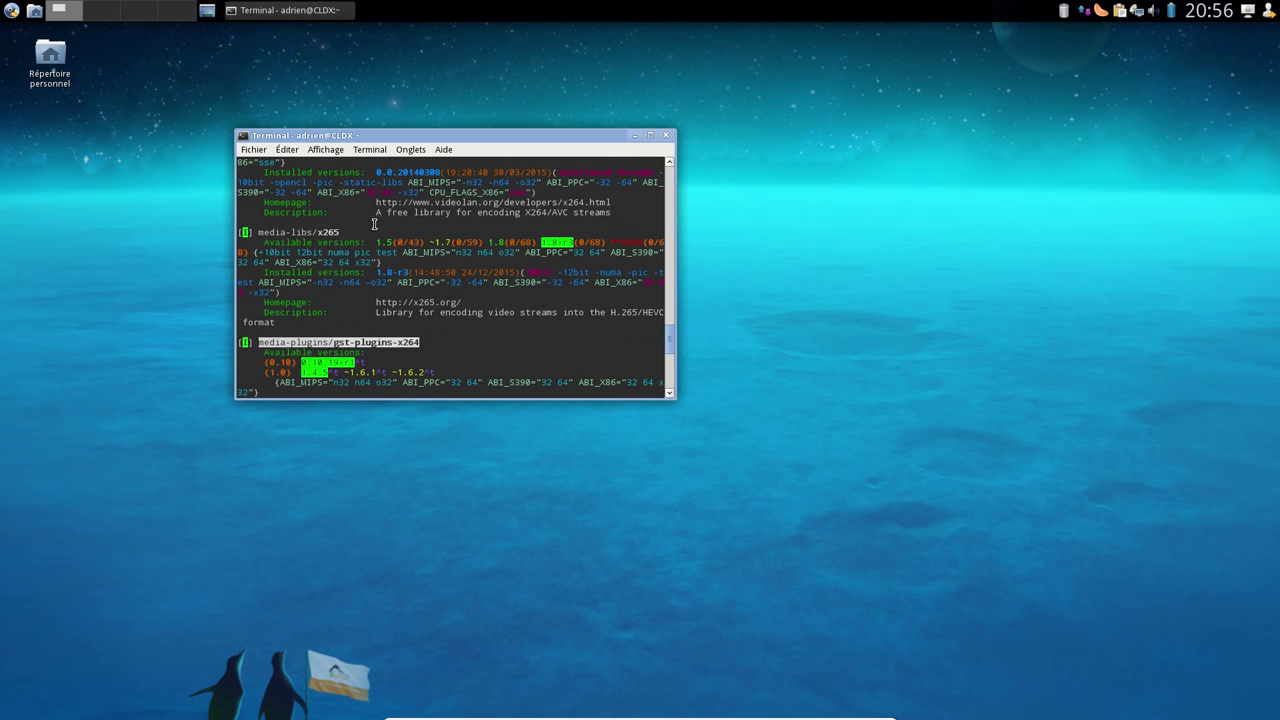
pyautogui.doubleClick(333, 232)
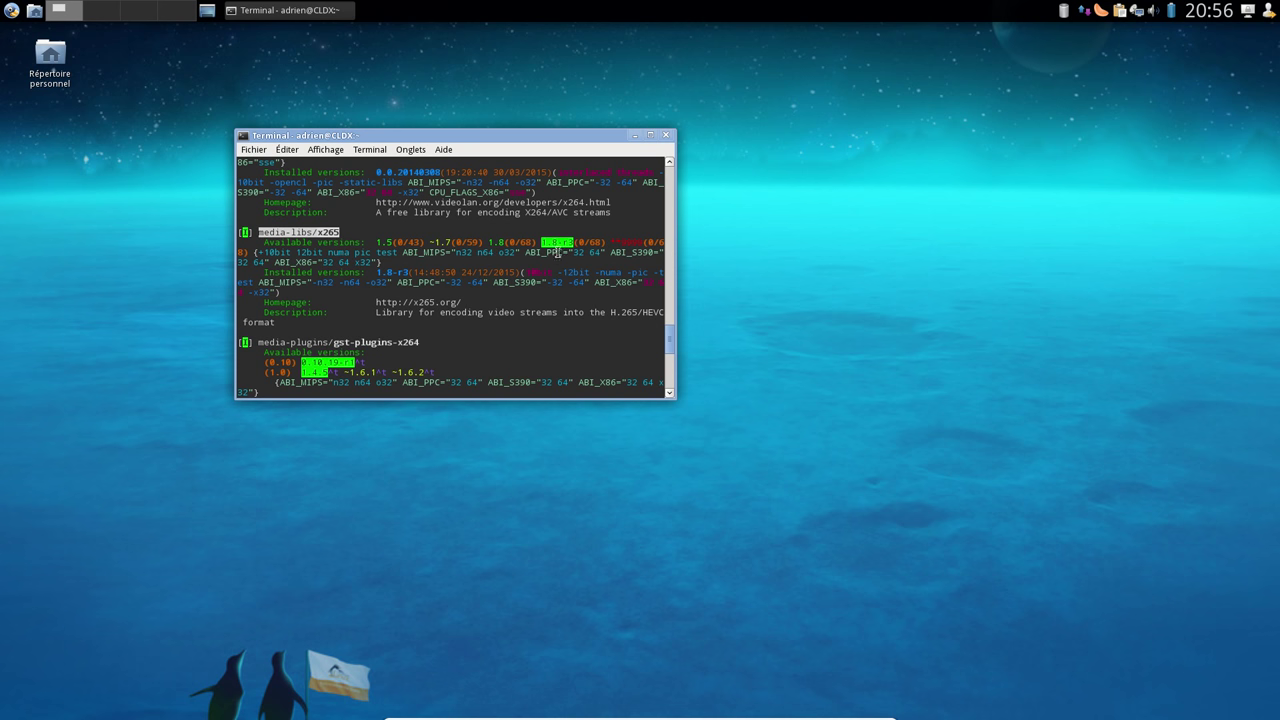
pyautogui.scroll(4, 557, 253)
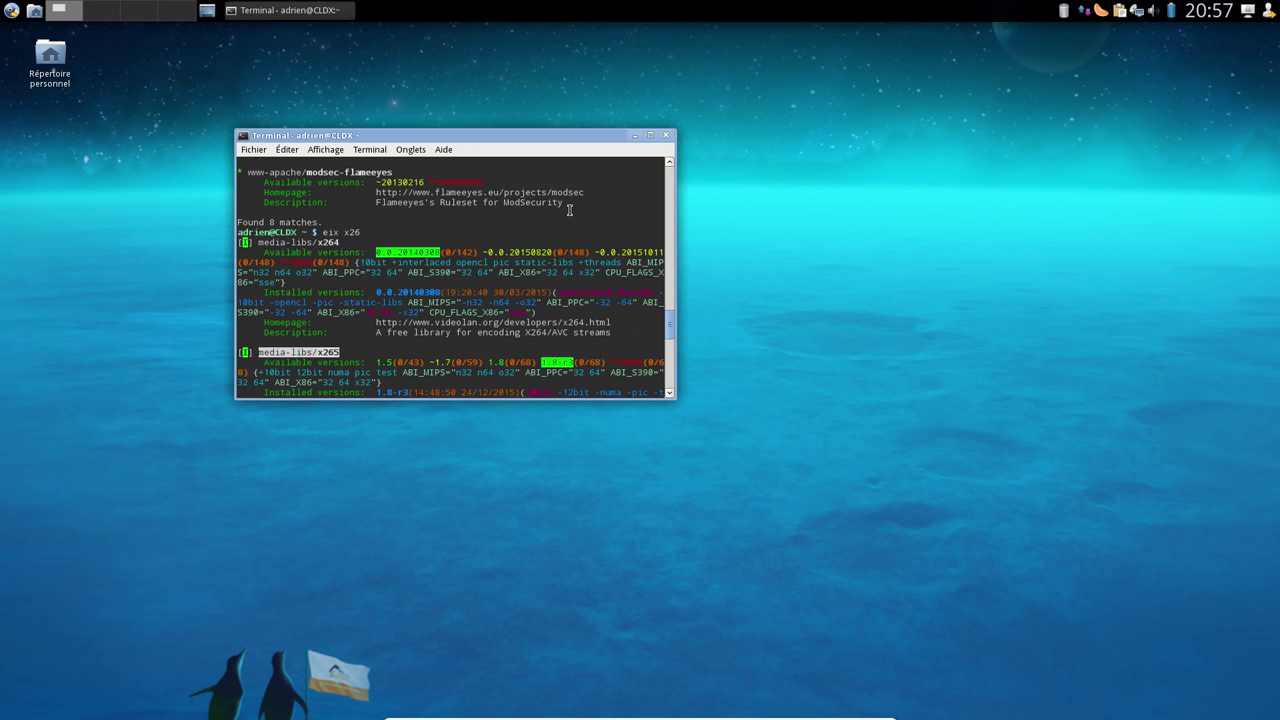
pyautogui.click(666, 135)
pyautogui.click(10, 11)
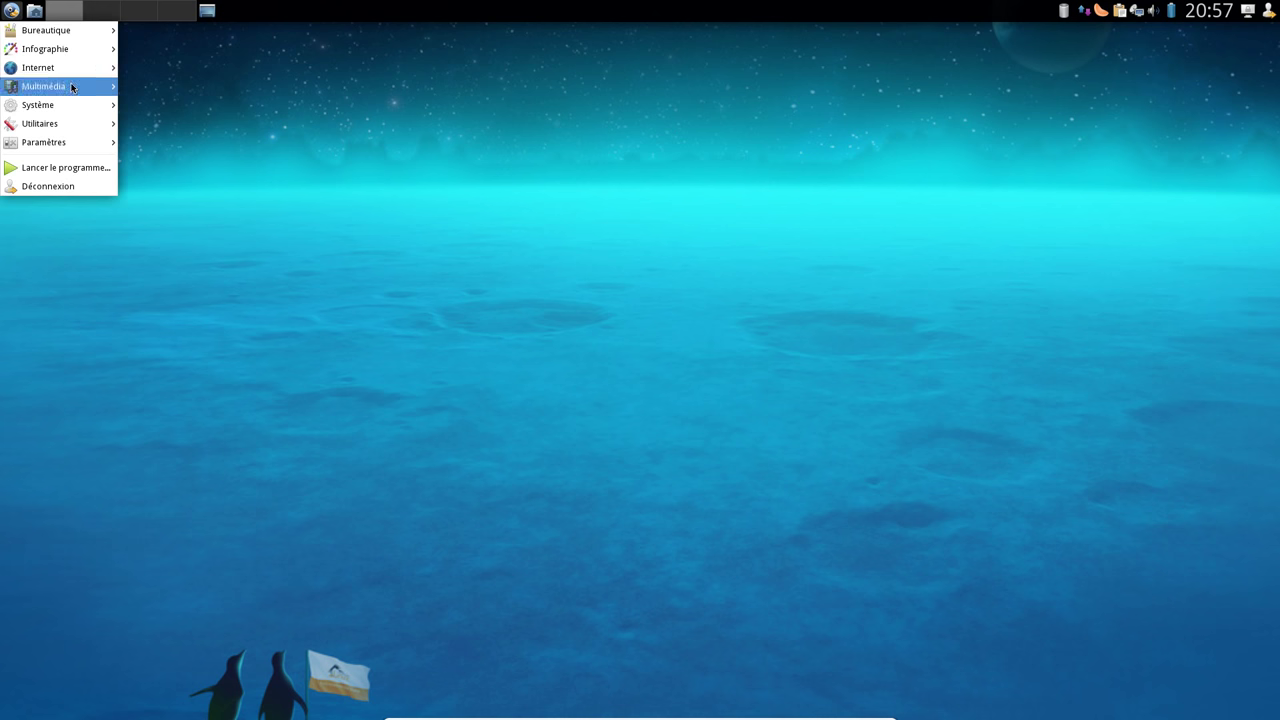
pyautogui.moveTo(72, 106)
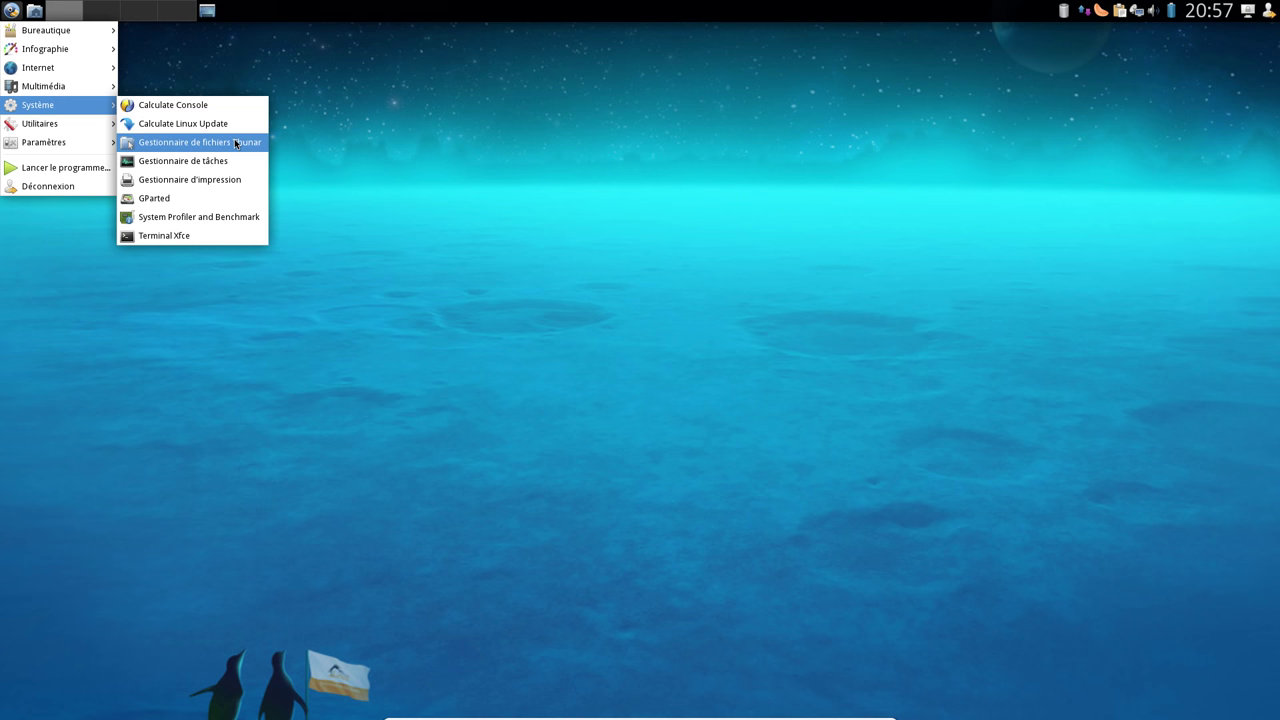
pyautogui.click(218, 167)
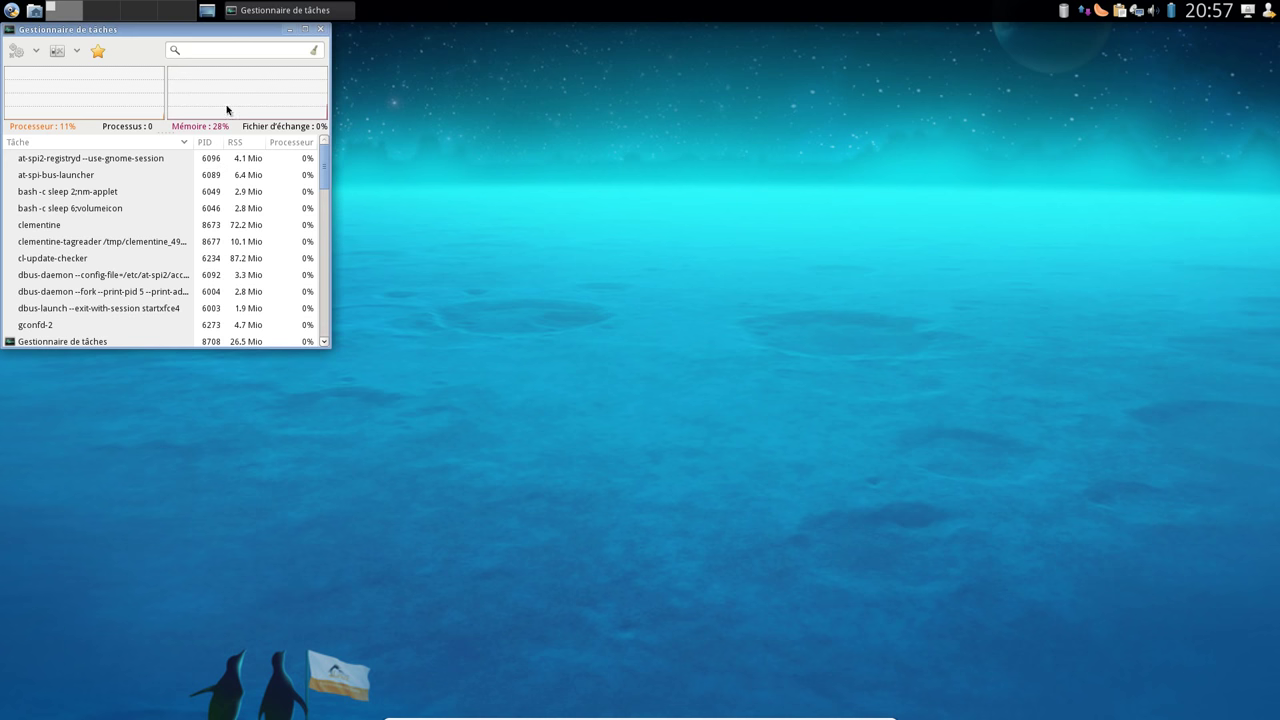
pyautogui.moveTo(182, 34); pyautogui.dragTo(443, 117)
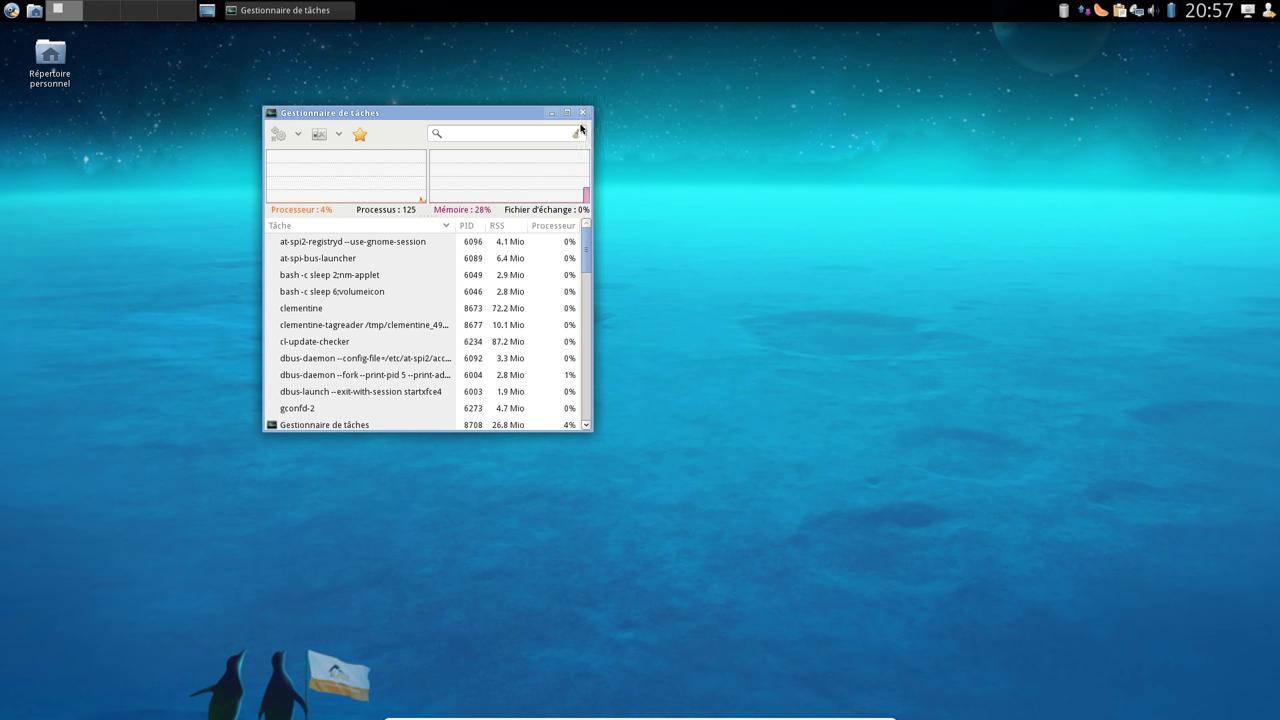
pyautogui.moveTo(587, 118); pyautogui.dragTo(776, 114)
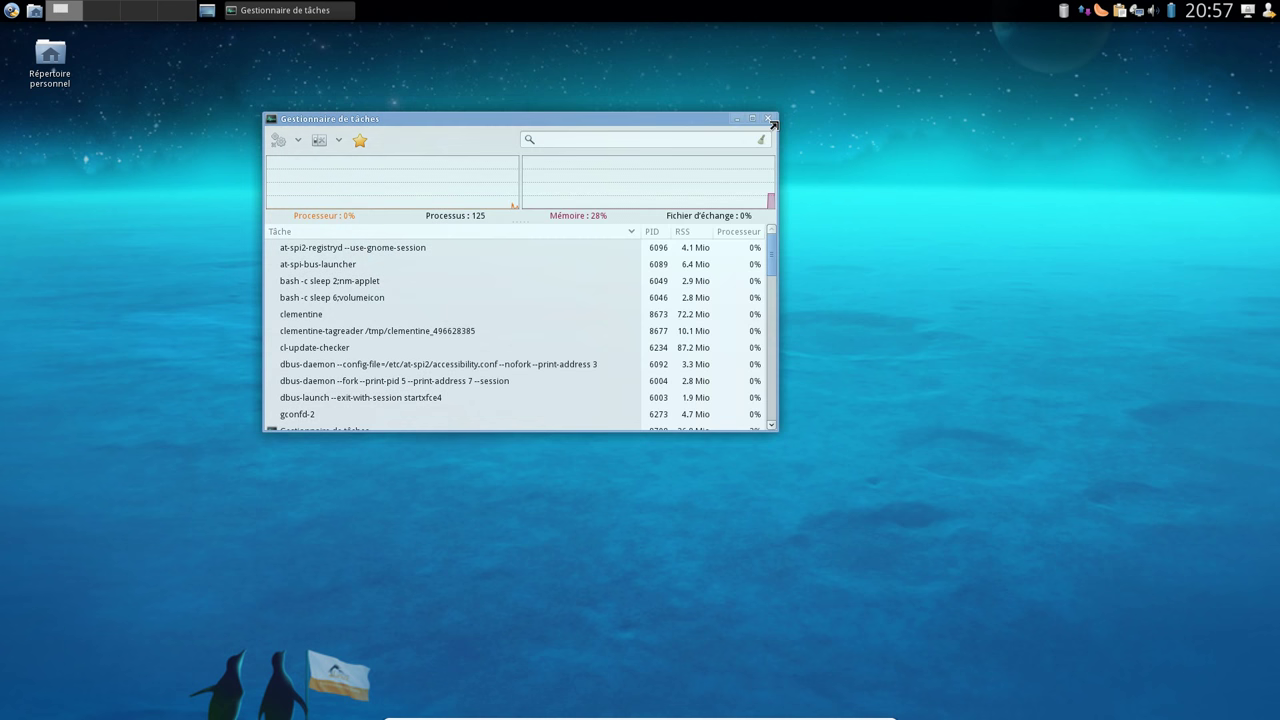
pyautogui.click(686, 232)
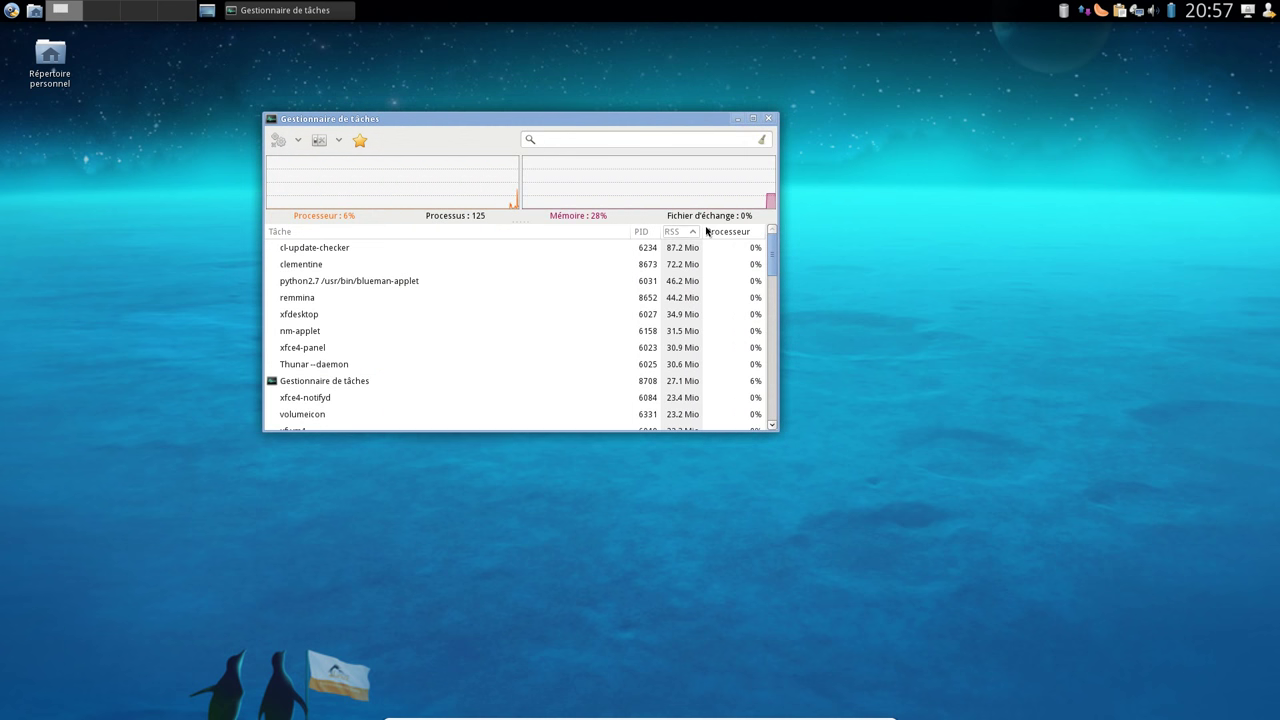
pyautogui.click(351, 249)
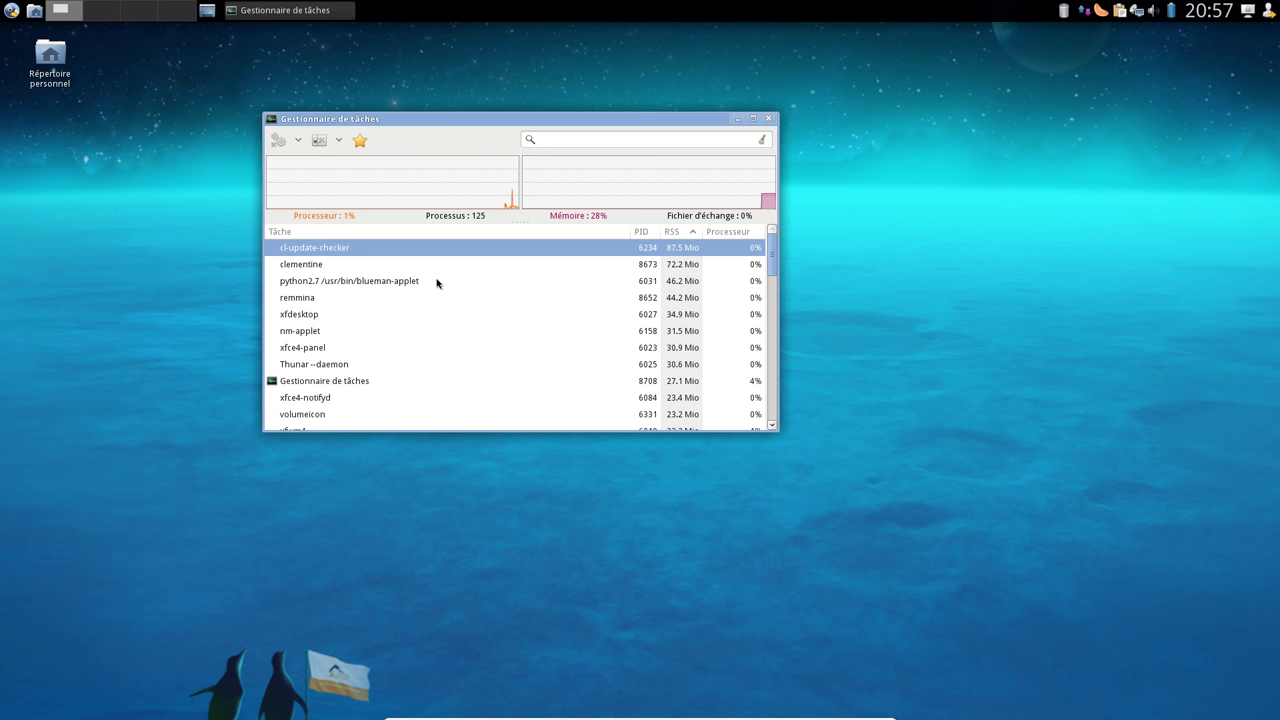
pyautogui.click(360, 270)
pyautogui.click(307, 300)
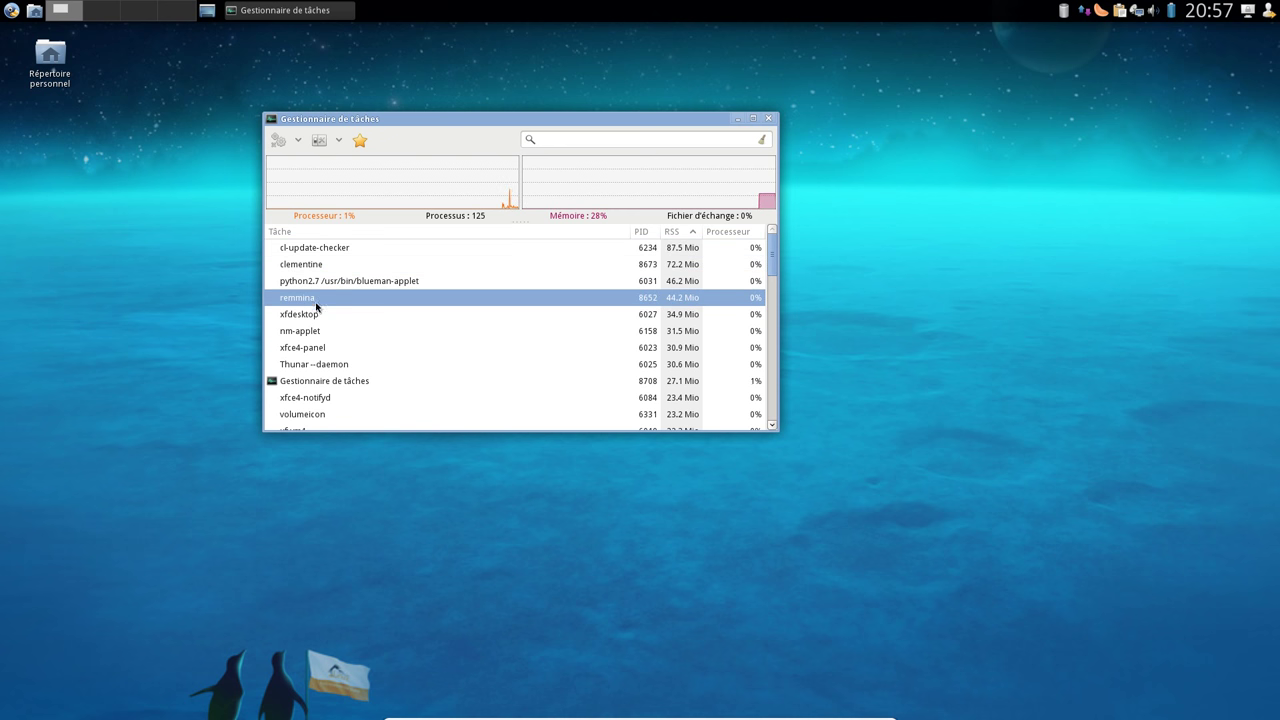
pyautogui.click(323, 265)
pyautogui.click(330, 297)
pyautogui.click(769, 120)
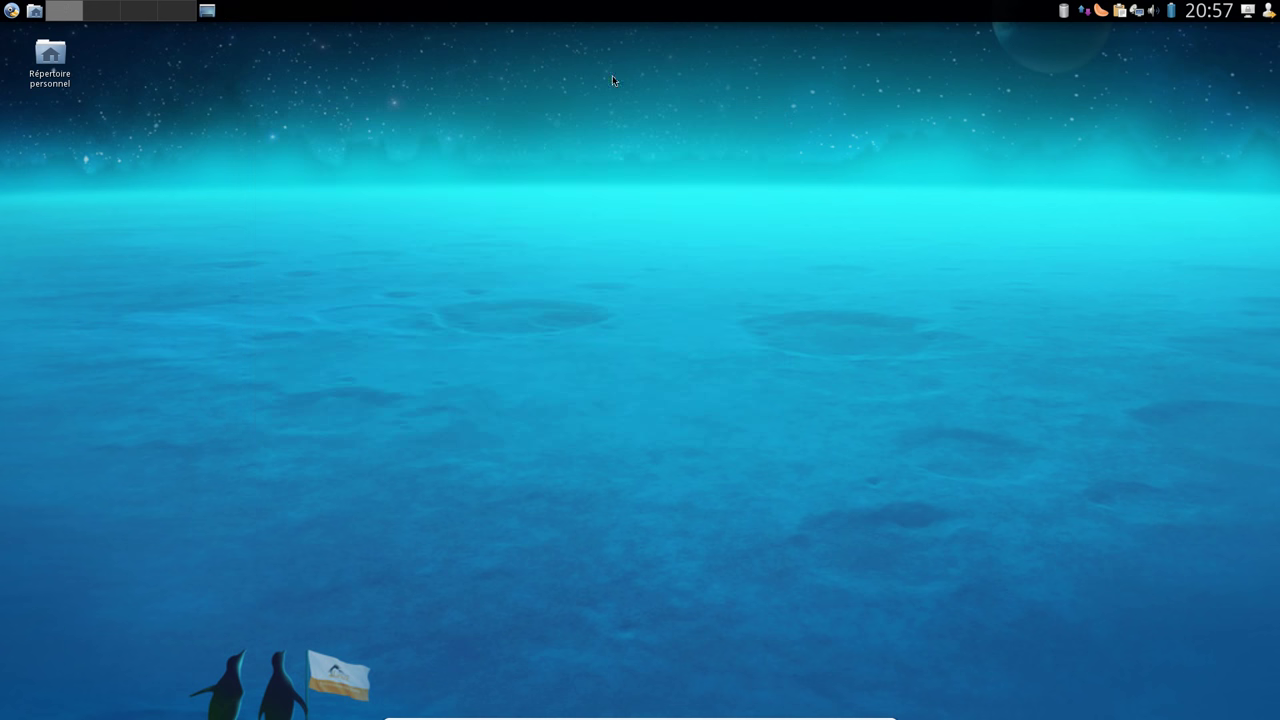
# Open Gestionnaire de paramètres from the Applications menu's Paramètres submenu
pyautogui.click(11, 10)
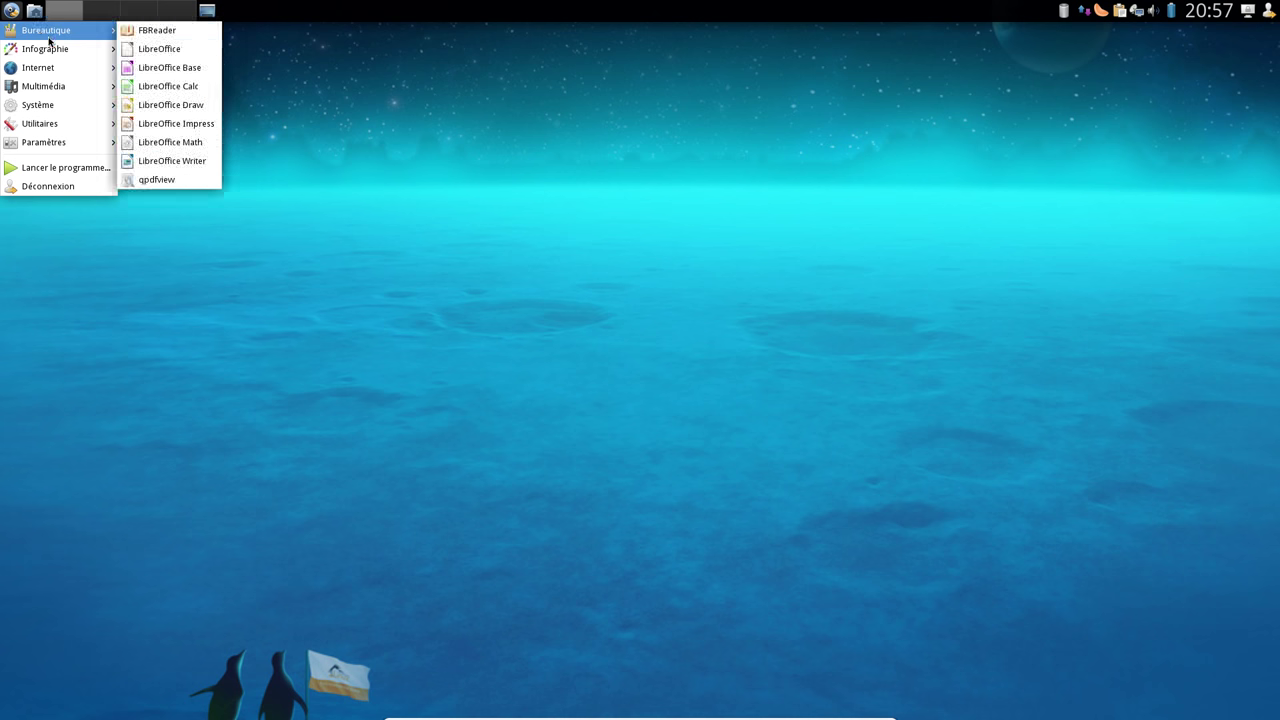
pyautogui.moveTo(48, 52)
pyautogui.moveTo(52, 105)
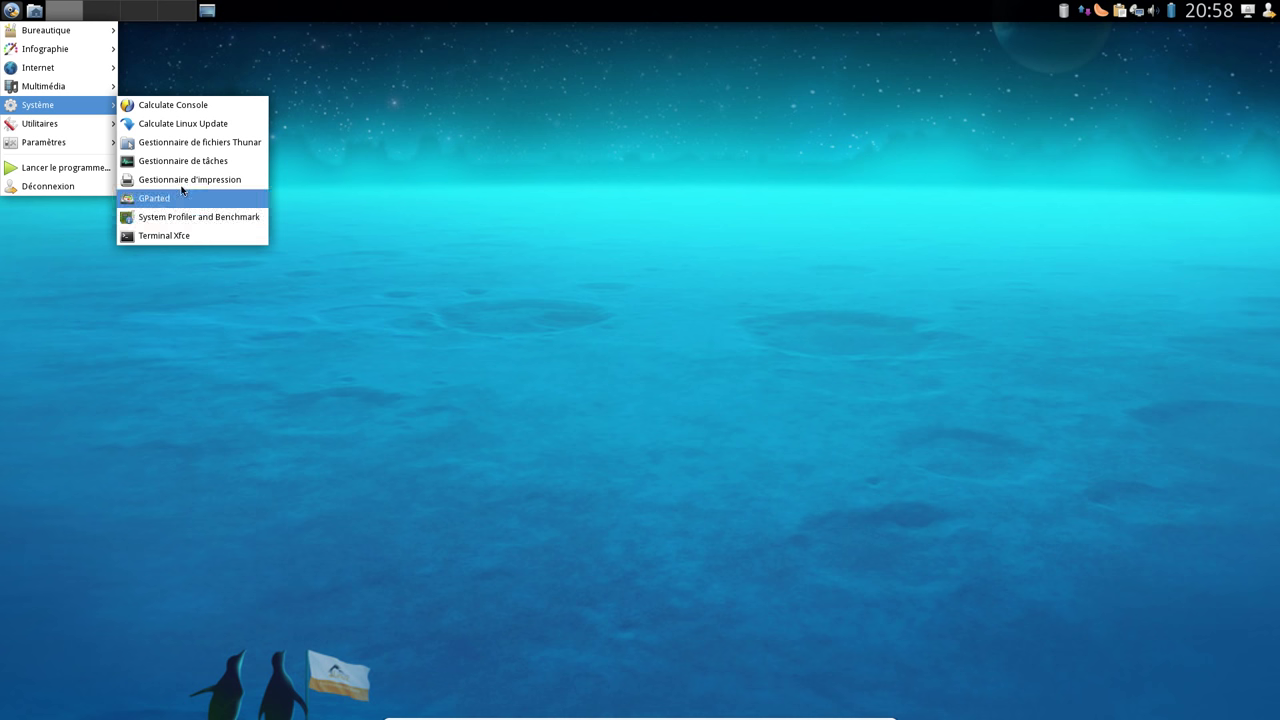
pyautogui.moveTo(82, 130)
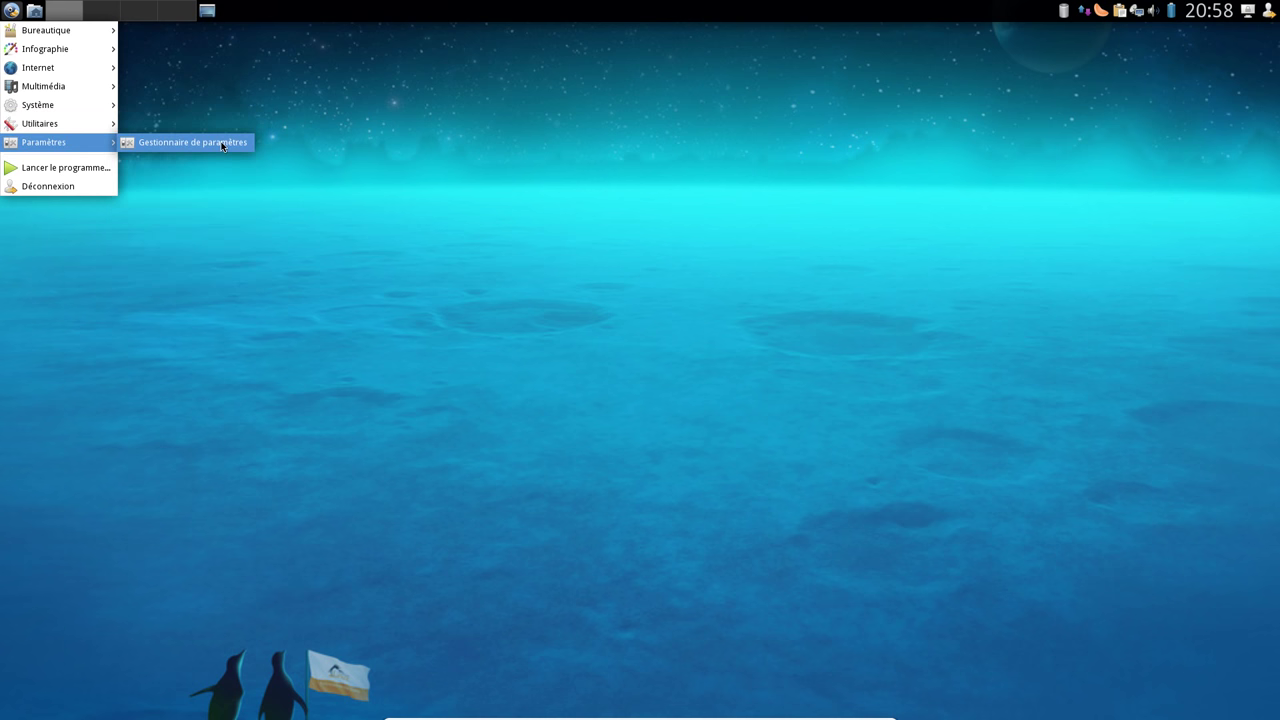
pyautogui.click(222, 144)
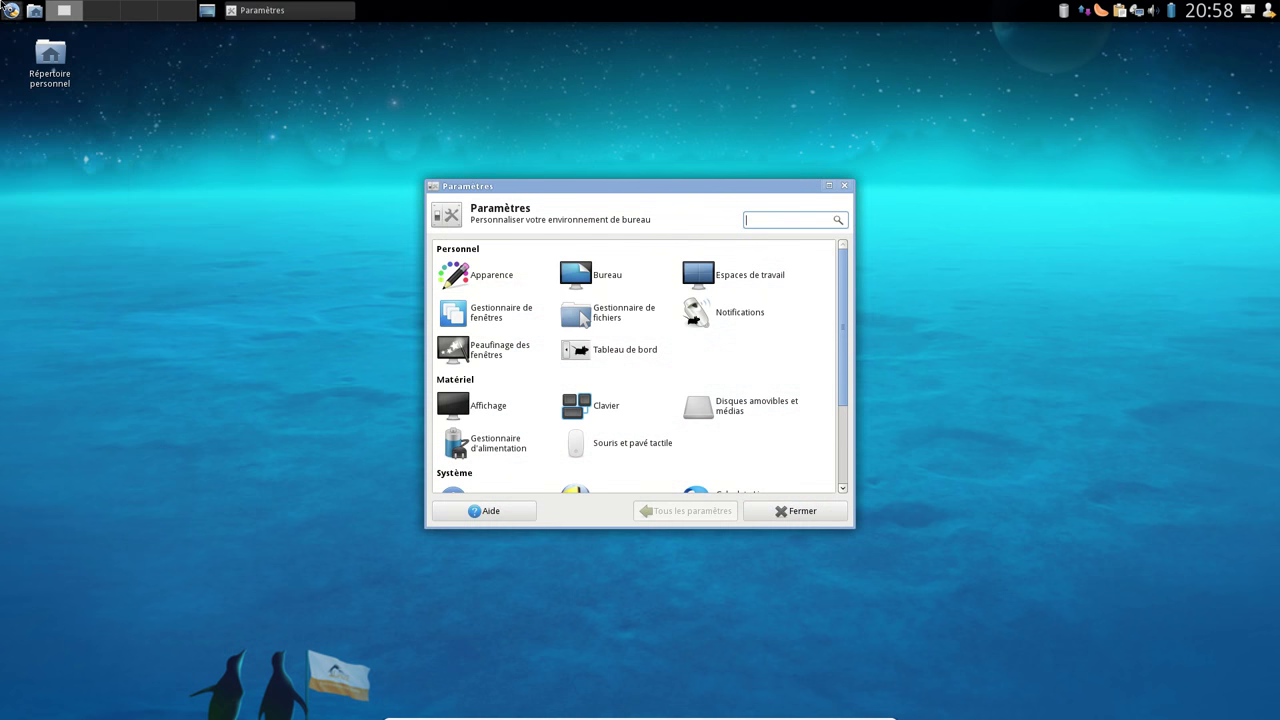
pyautogui.click(8, 8)
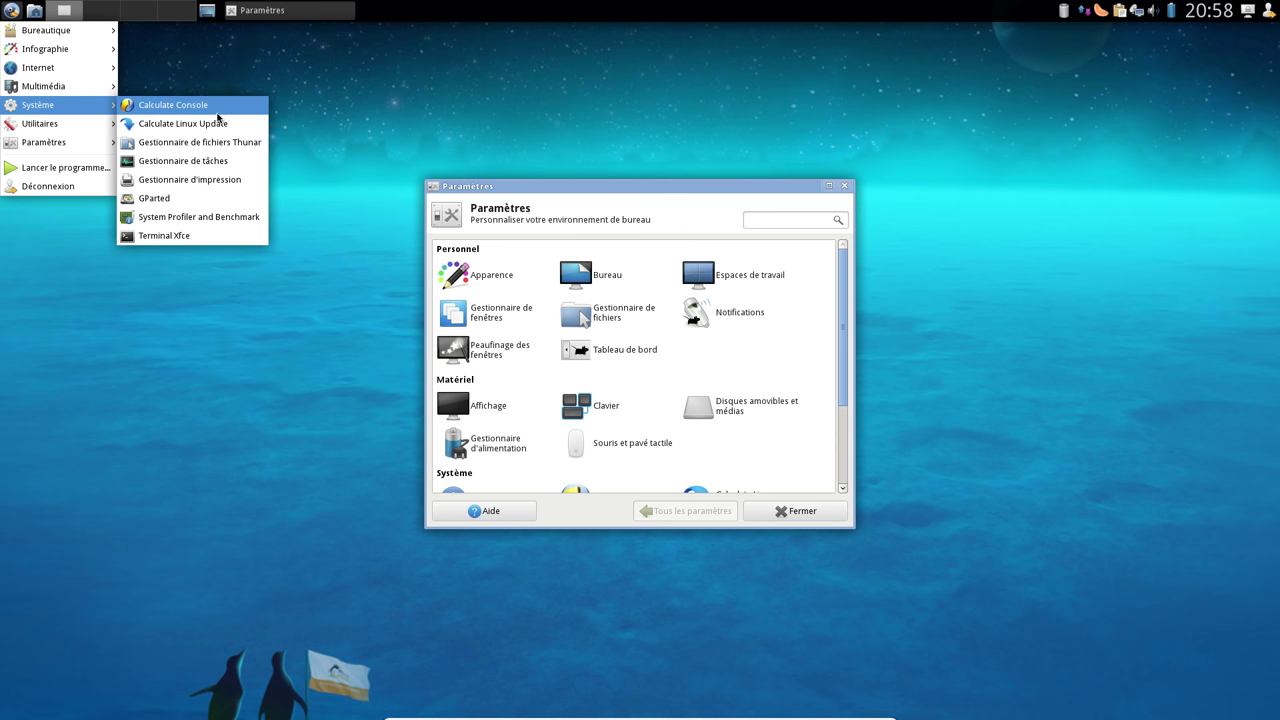
# Launch Calculate Console, connect to 127.0.0.1, and scroll through its module categories
pyautogui.click(217, 111)
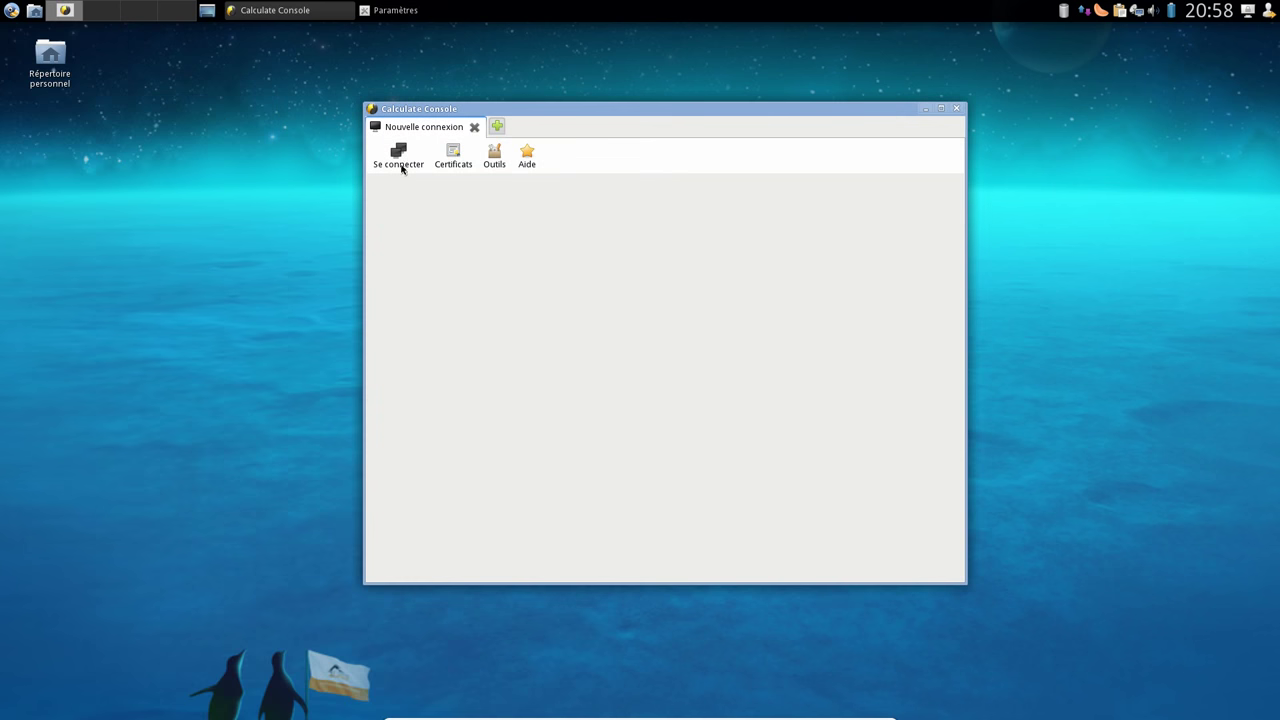
pyautogui.click(398, 157)
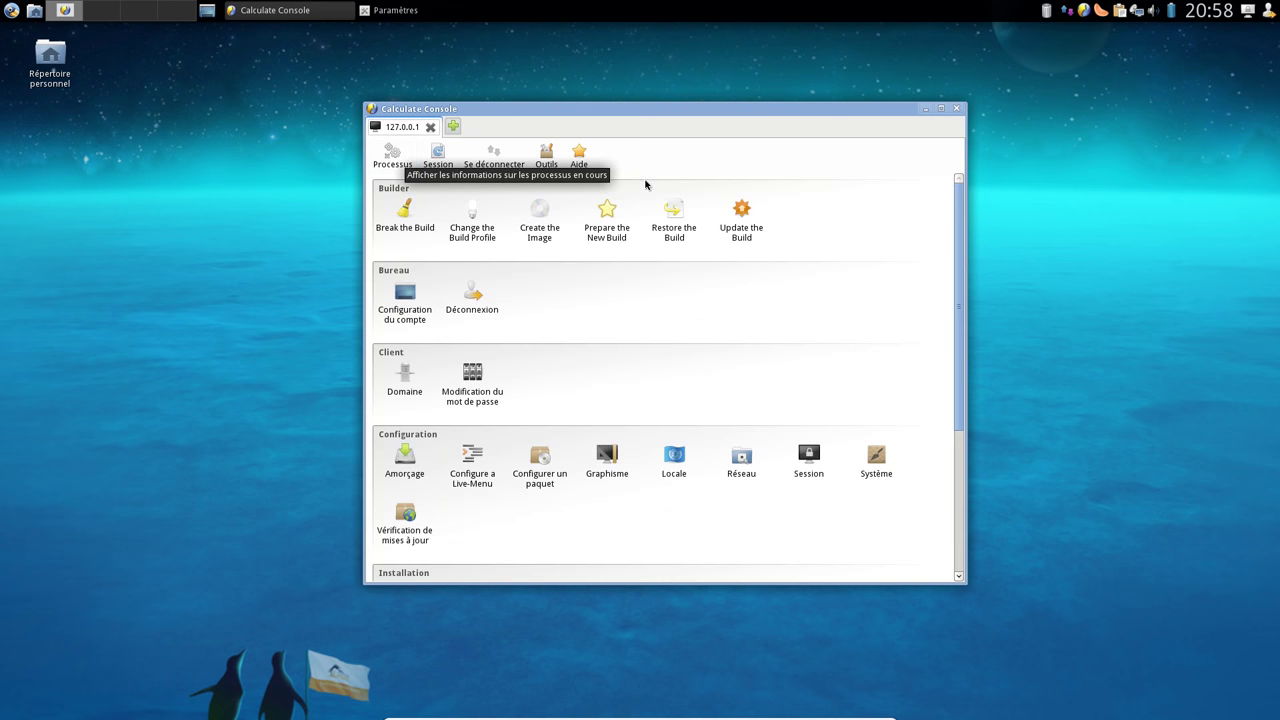
pyautogui.scroll(-5, 808, 241)
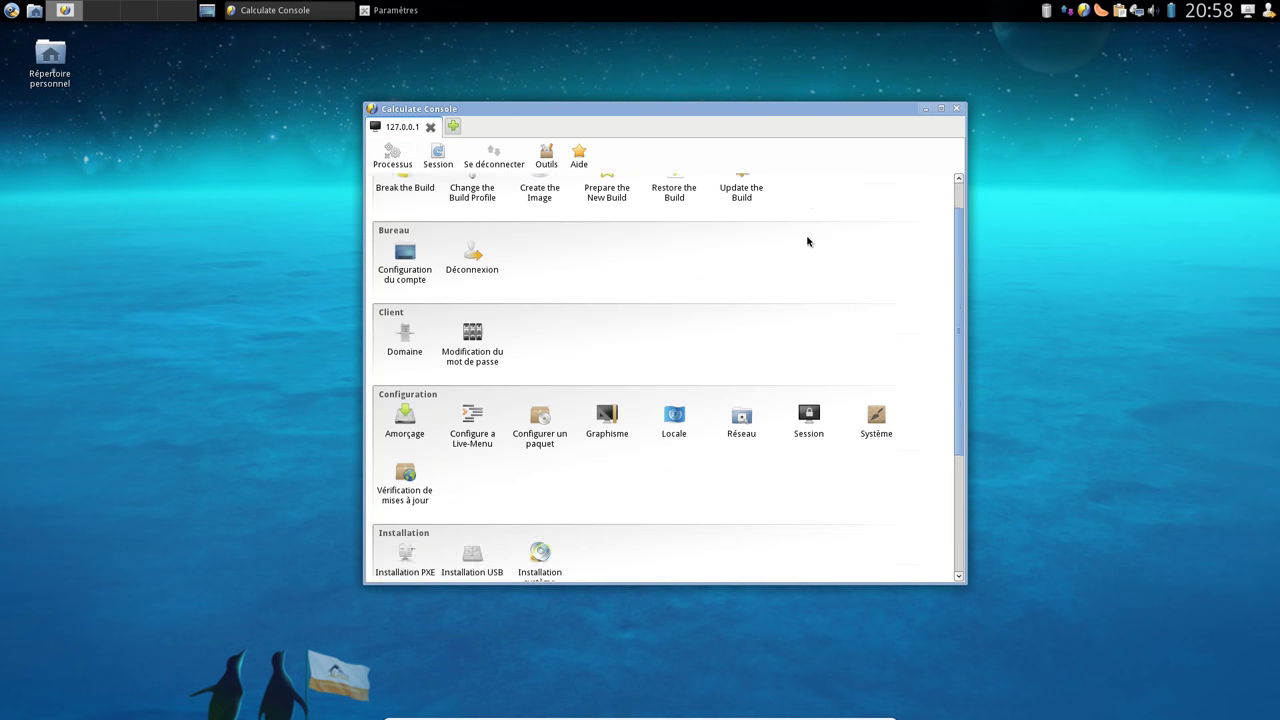
pyautogui.scroll(5, 808, 241)
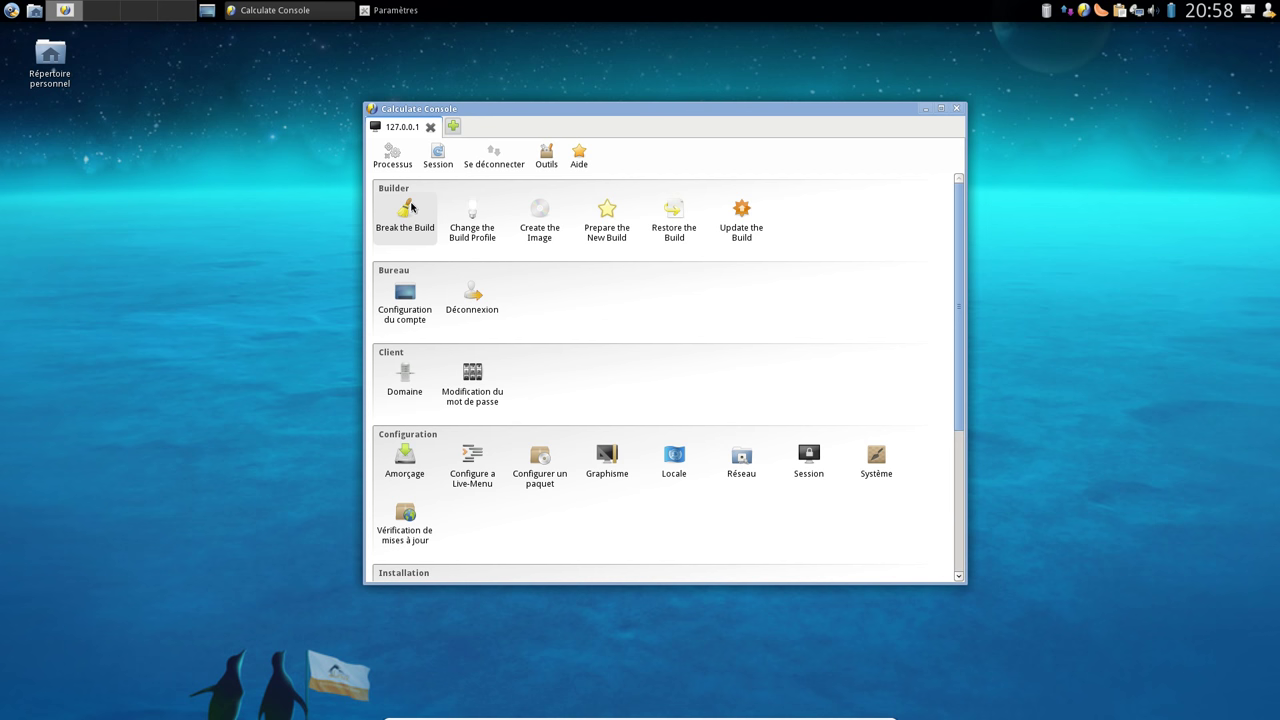
pyautogui.scroll(-1, 411, 210)
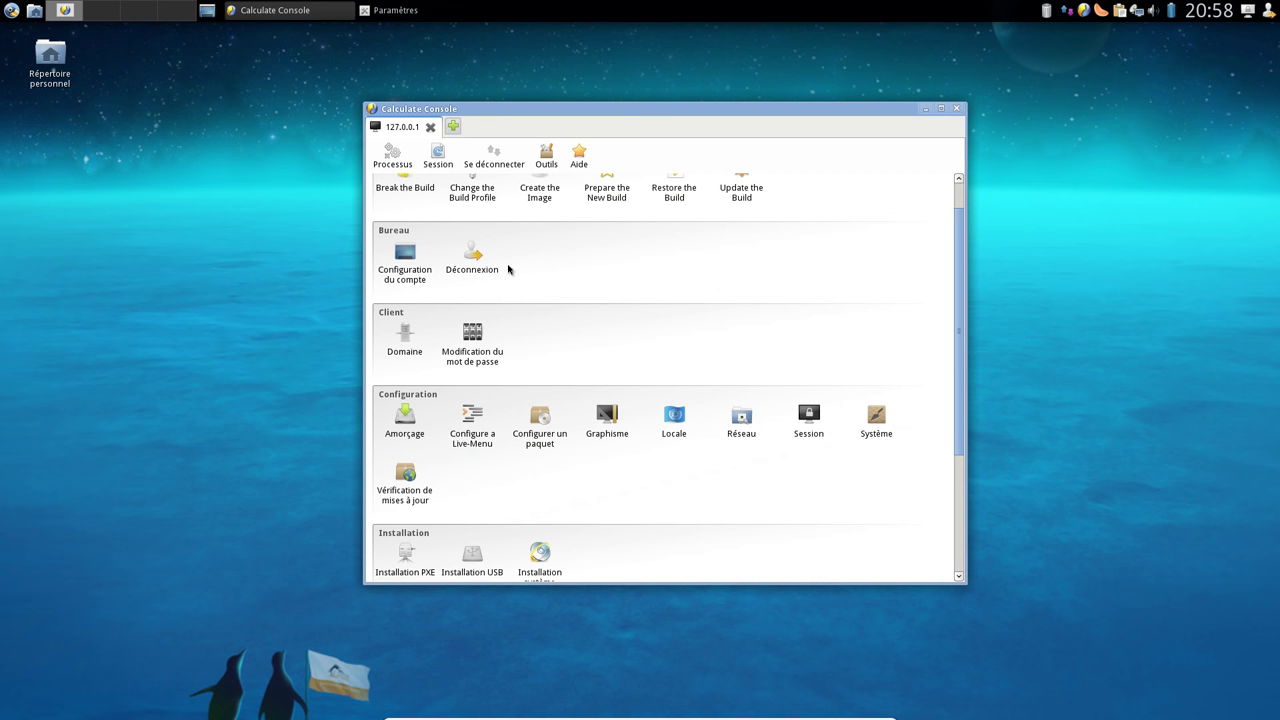
pyautogui.scroll(-1, 490, 273)
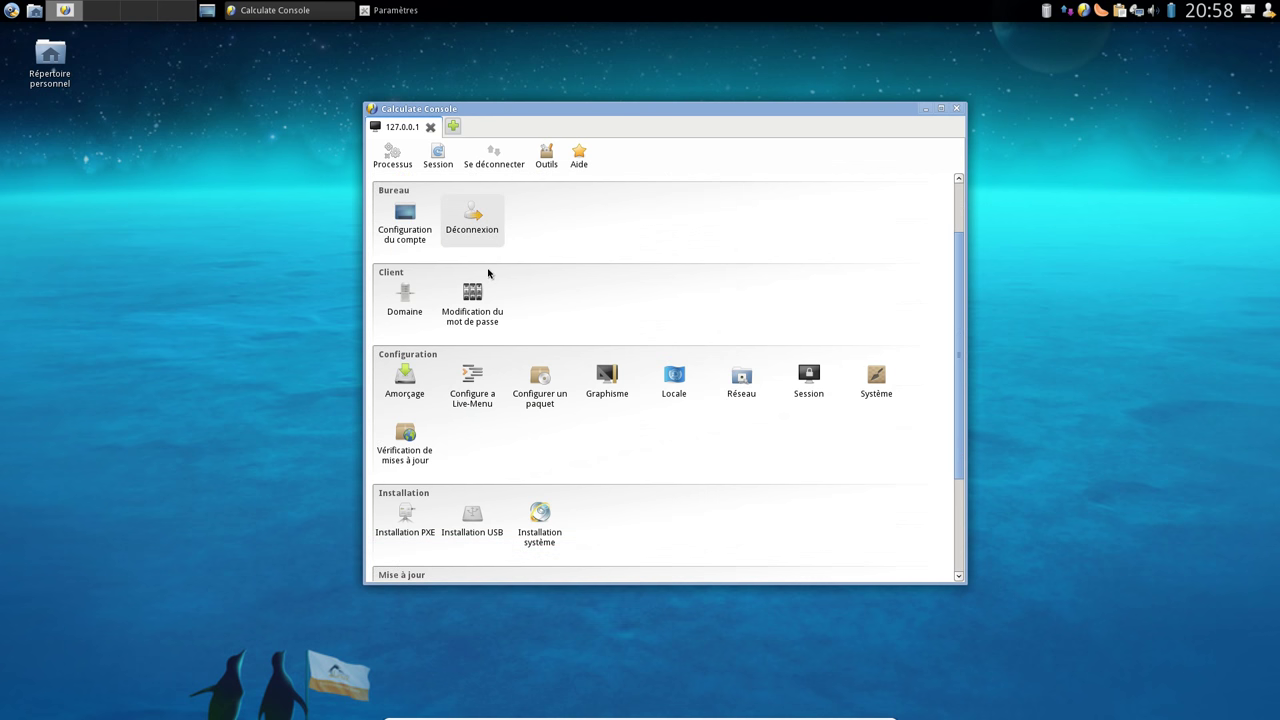
pyautogui.scroll(-1, 488, 273)
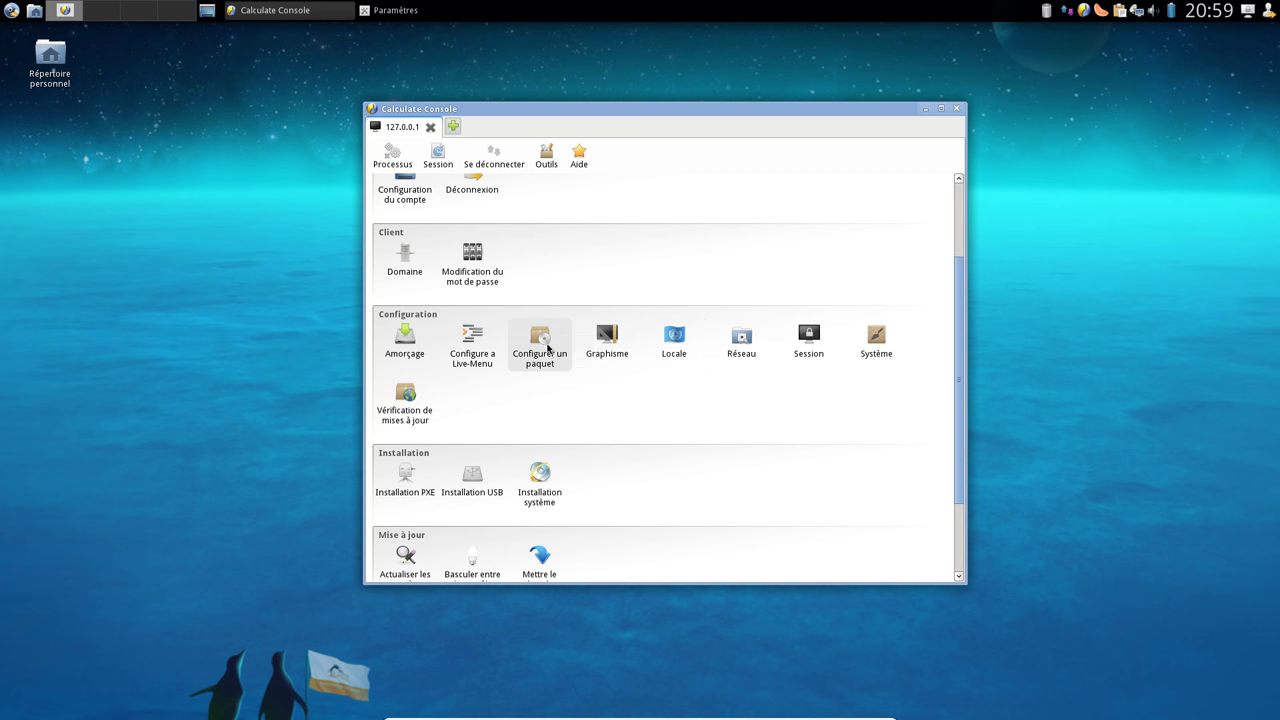
pyautogui.click(607, 340)
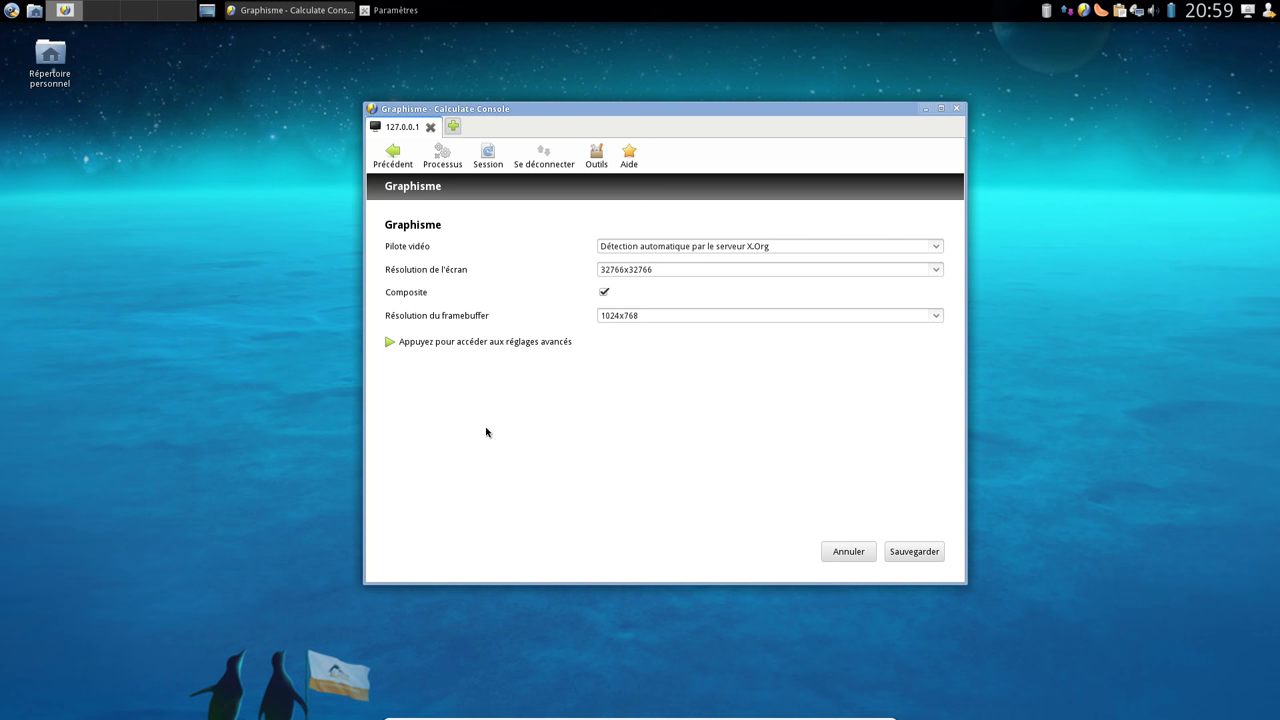
pyautogui.doubleClick(639, 265)
pyautogui.click(682, 267)
pyautogui.click(392, 160)
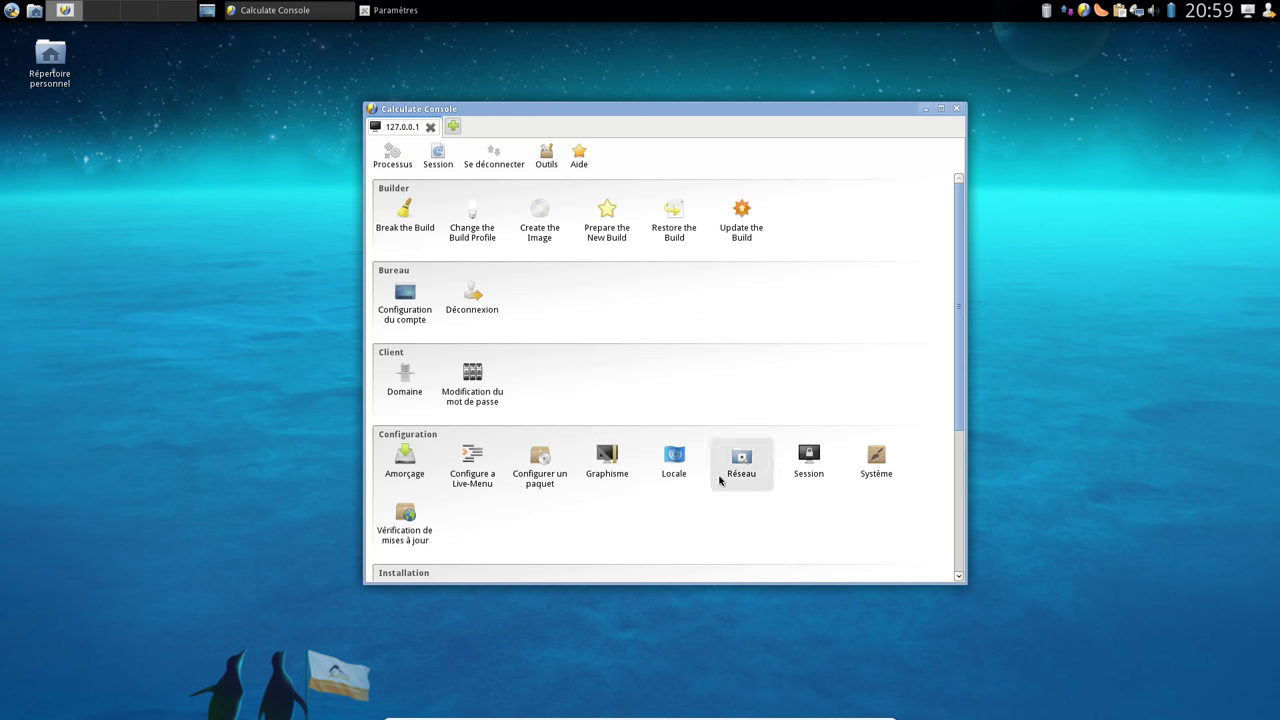
pyautogui.scroll(-3, 719, 480)
pyautogui.click(670, 340)
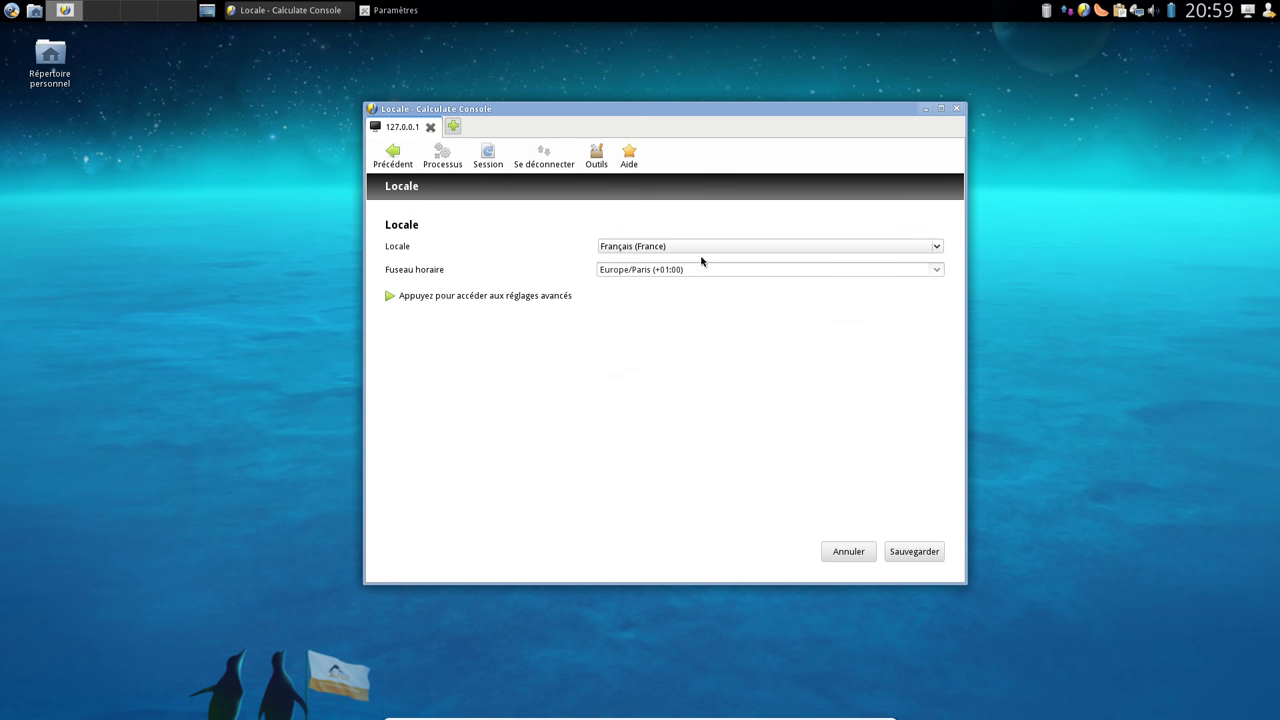
pyautogui.click(393, 157)
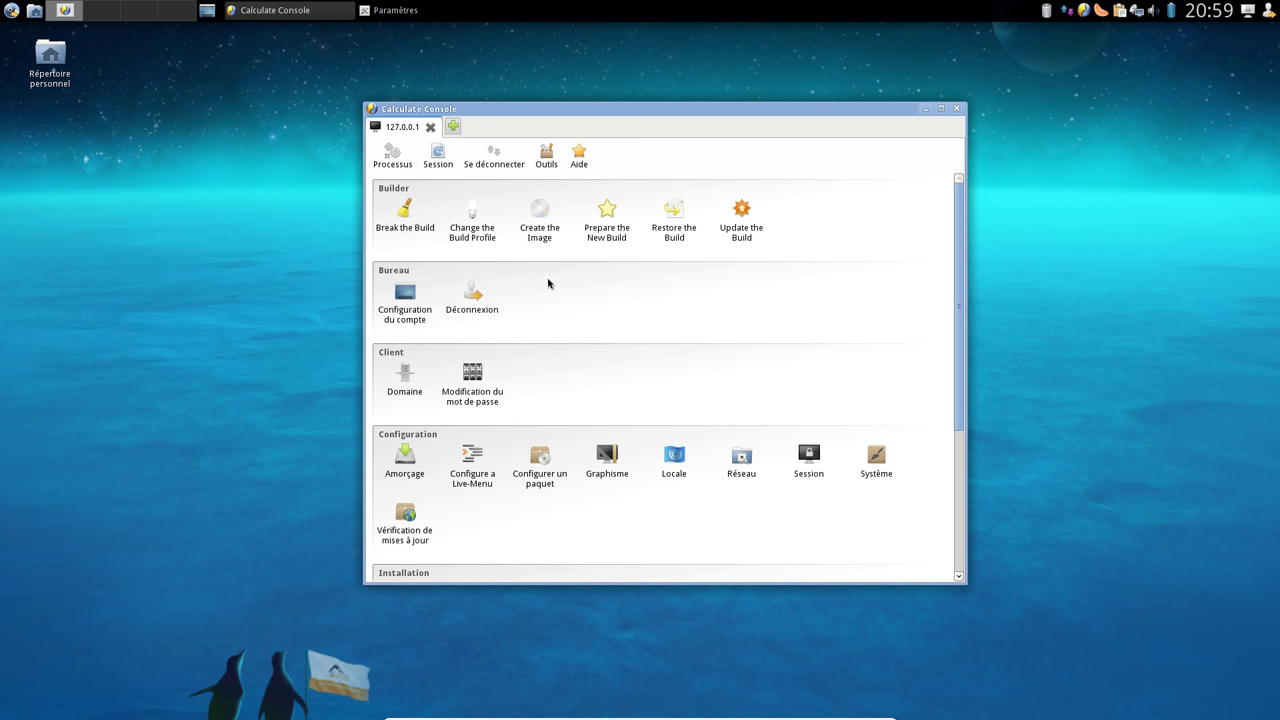
pyautogui.scroll(-3, 620, 305)
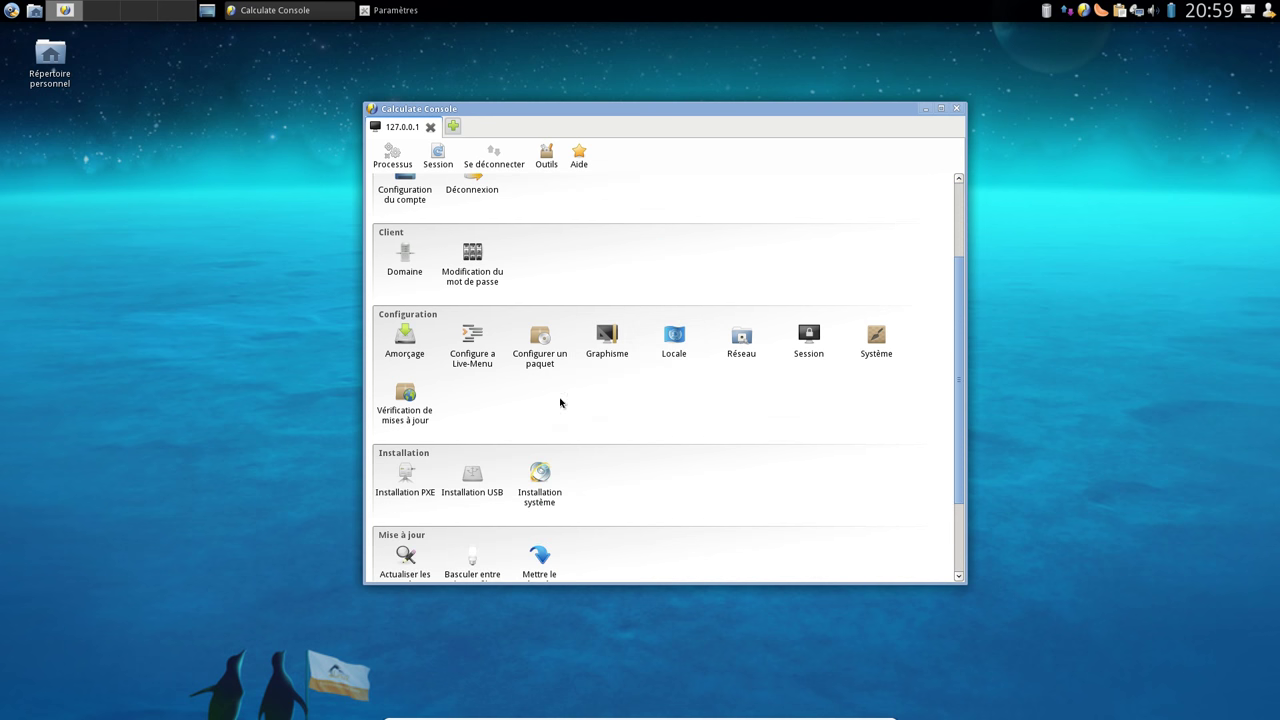
pyautogui.scroll(-3, 700, 405)
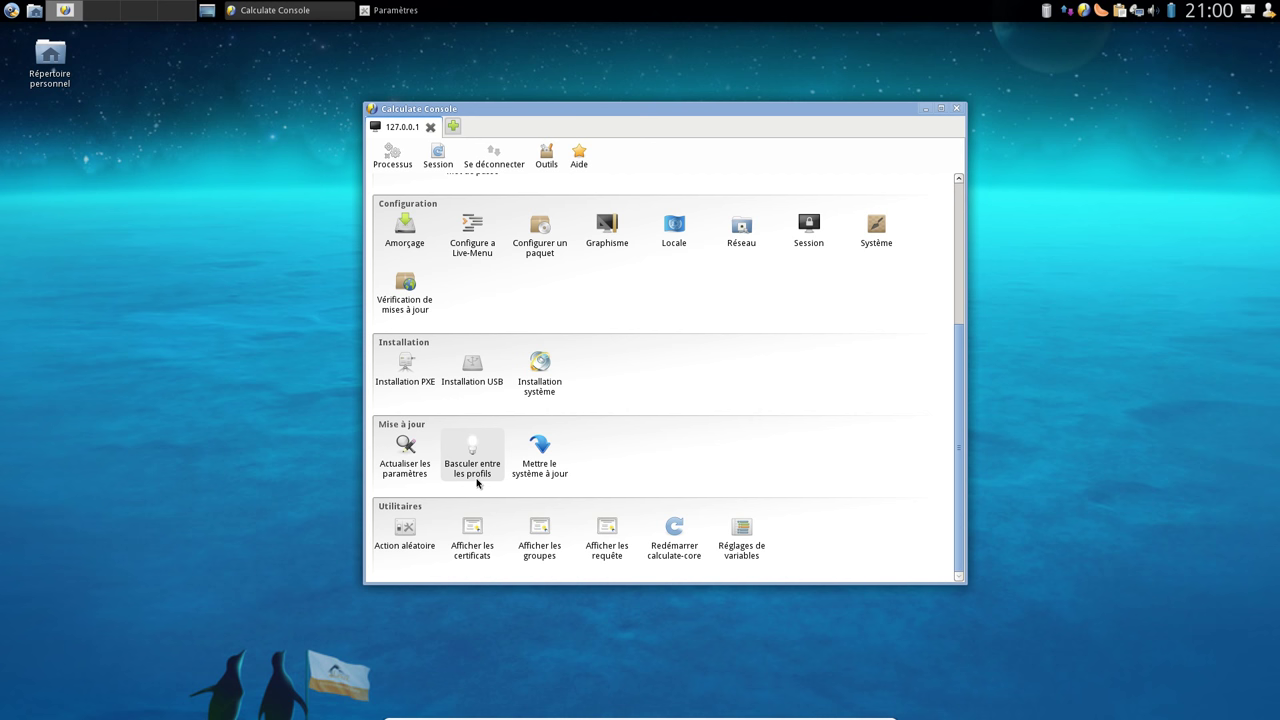
# Review system profiles on the profile-switch page, keep distros:CLDX/amd64, then return to the modules
pyautogui.click(453, 464)
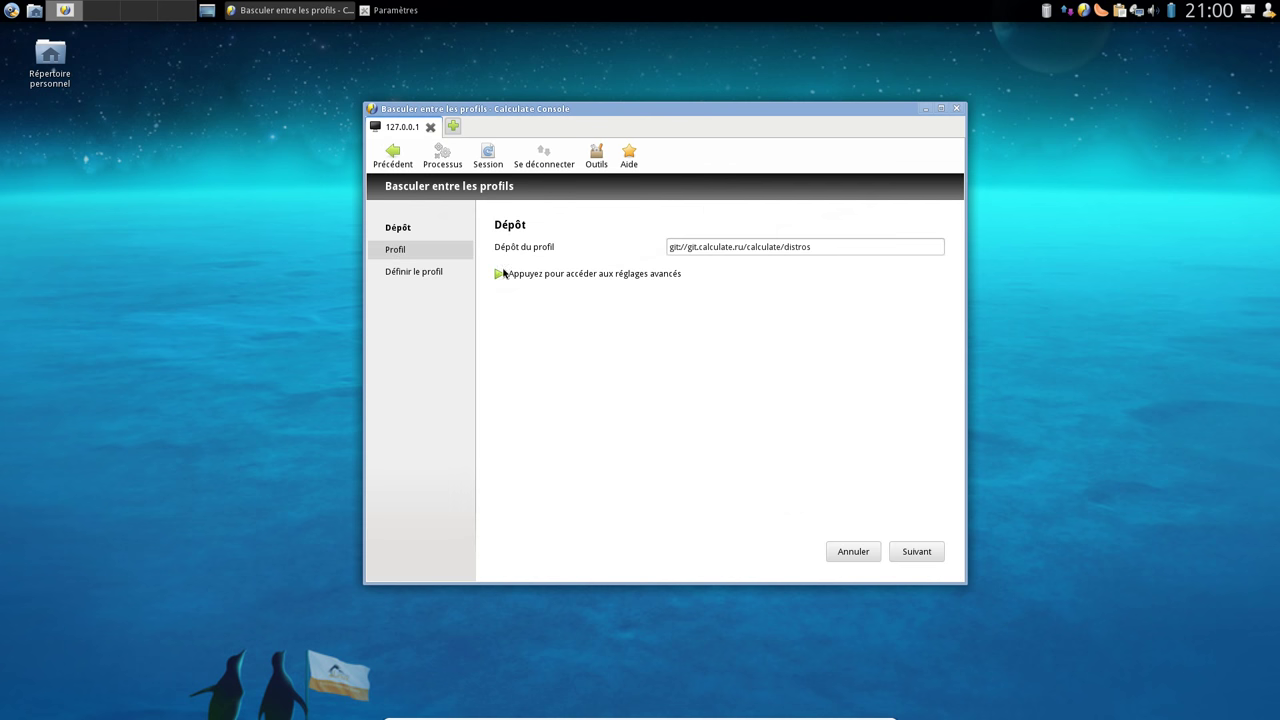
pyautogui.click(418, 257)
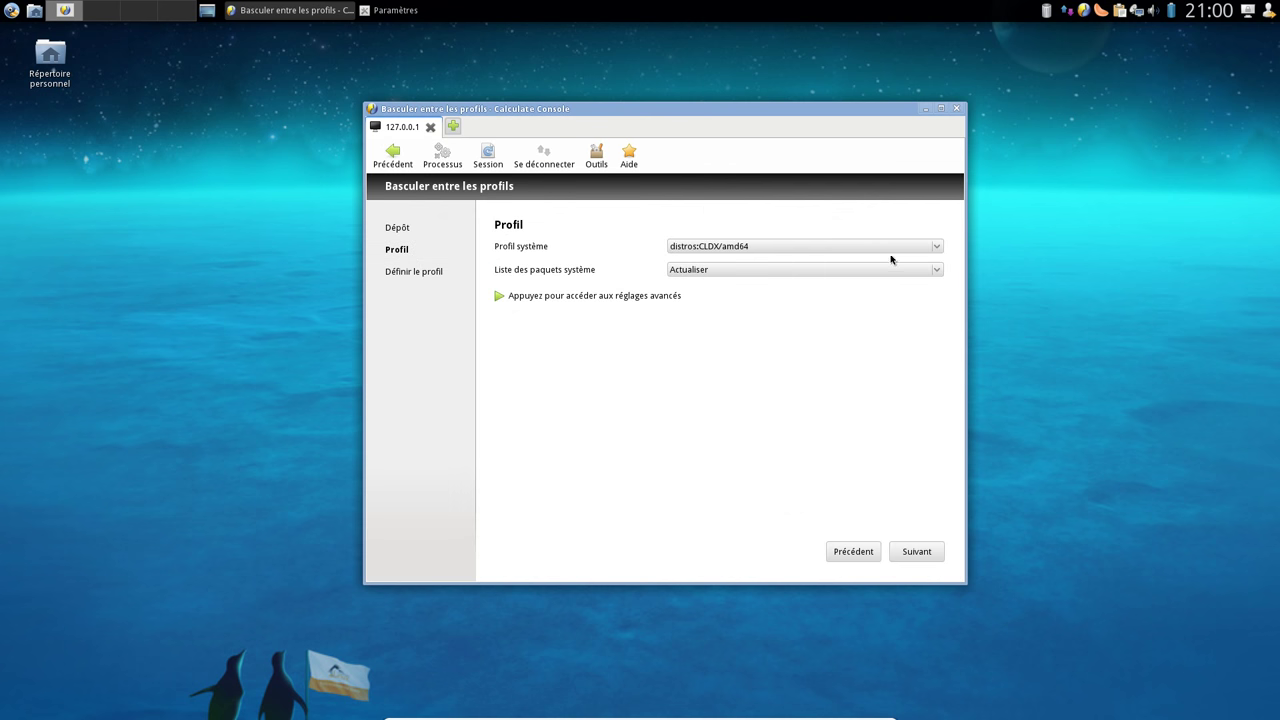
pyautogui.click(889, 247)
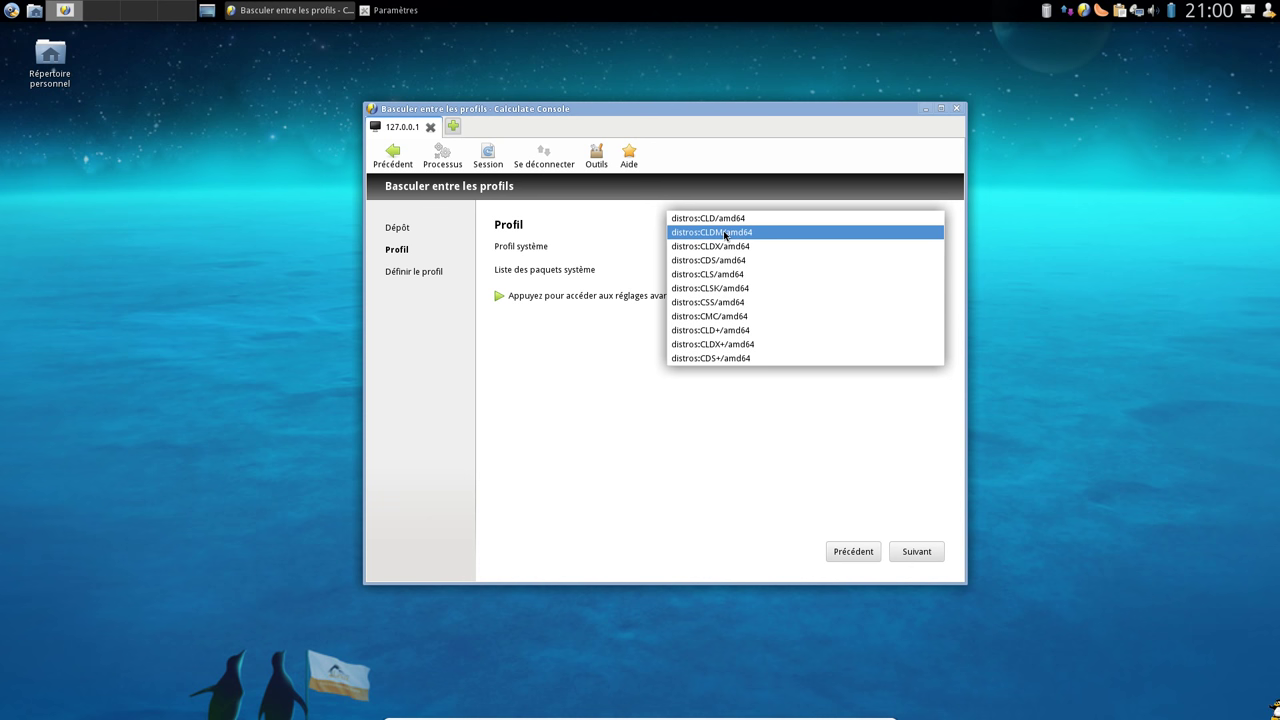
pyautogui.click(566, 240)
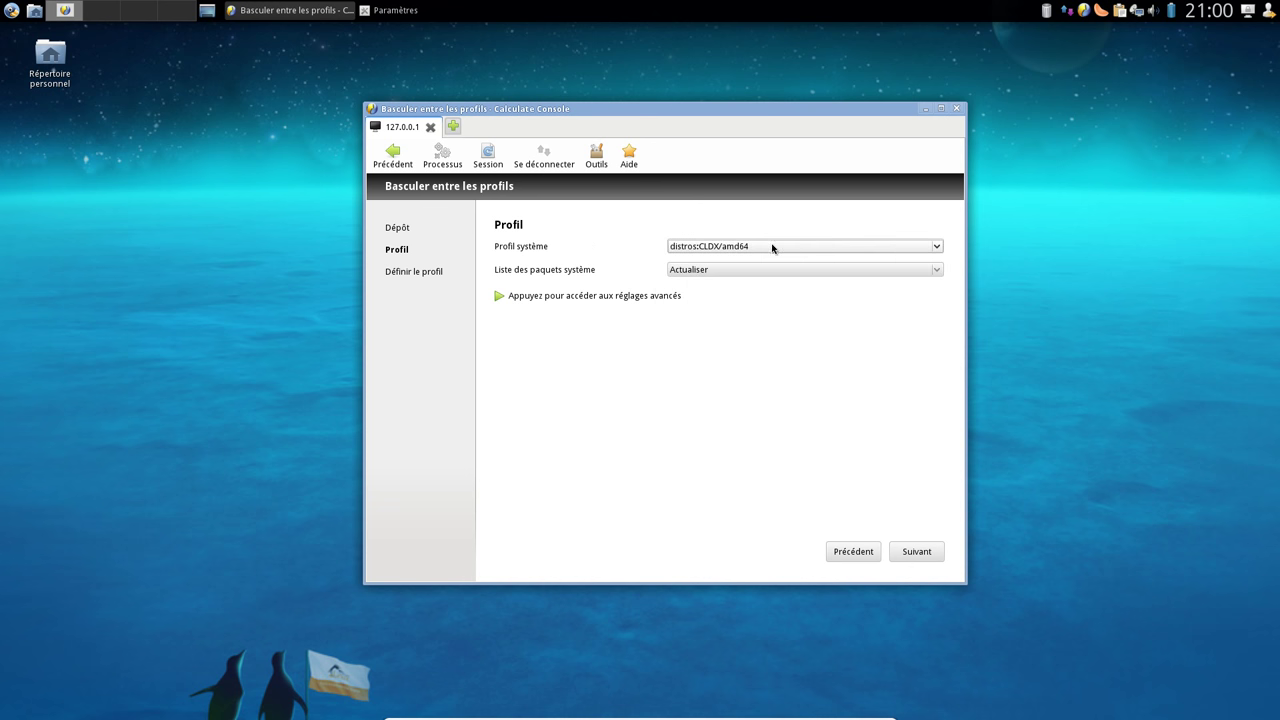
pyautogui.click(394, 158)
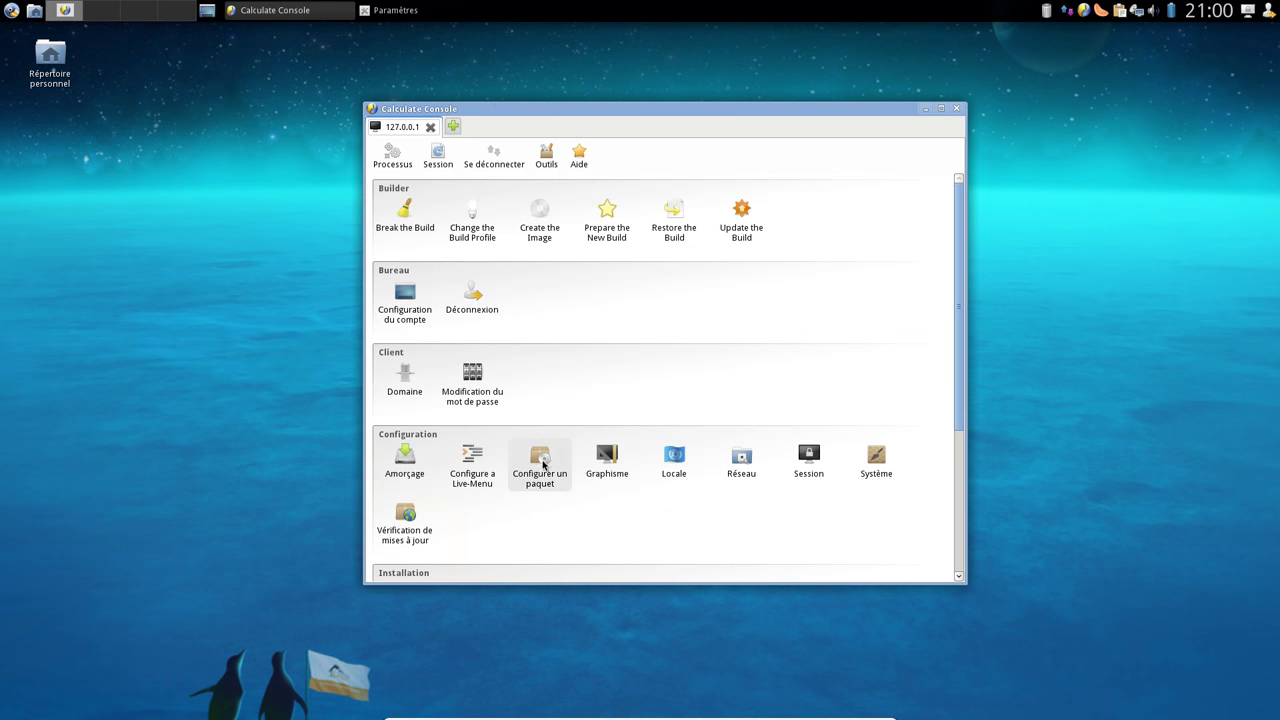
pyautogui.scroll(-4, 543, 463)
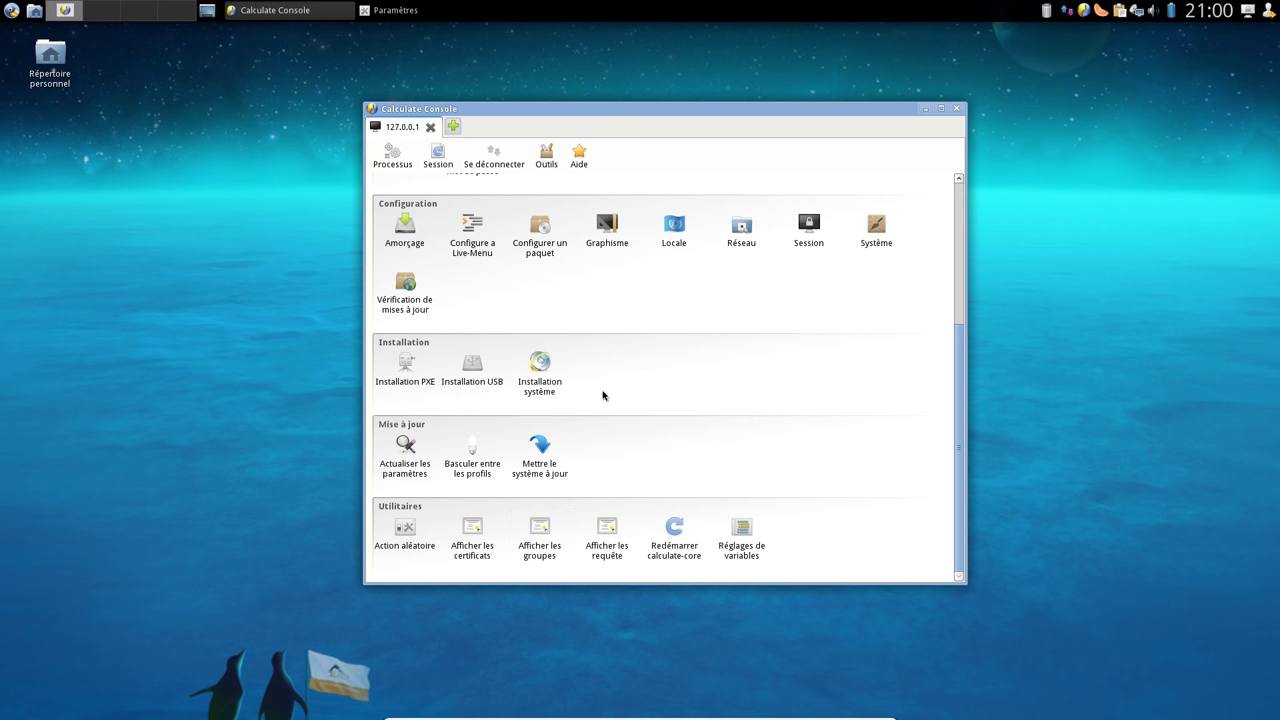
# Open Mettre le système à jour, review its advanced settings, and run the update with Exécuter
pyautogui.click(556, 462)
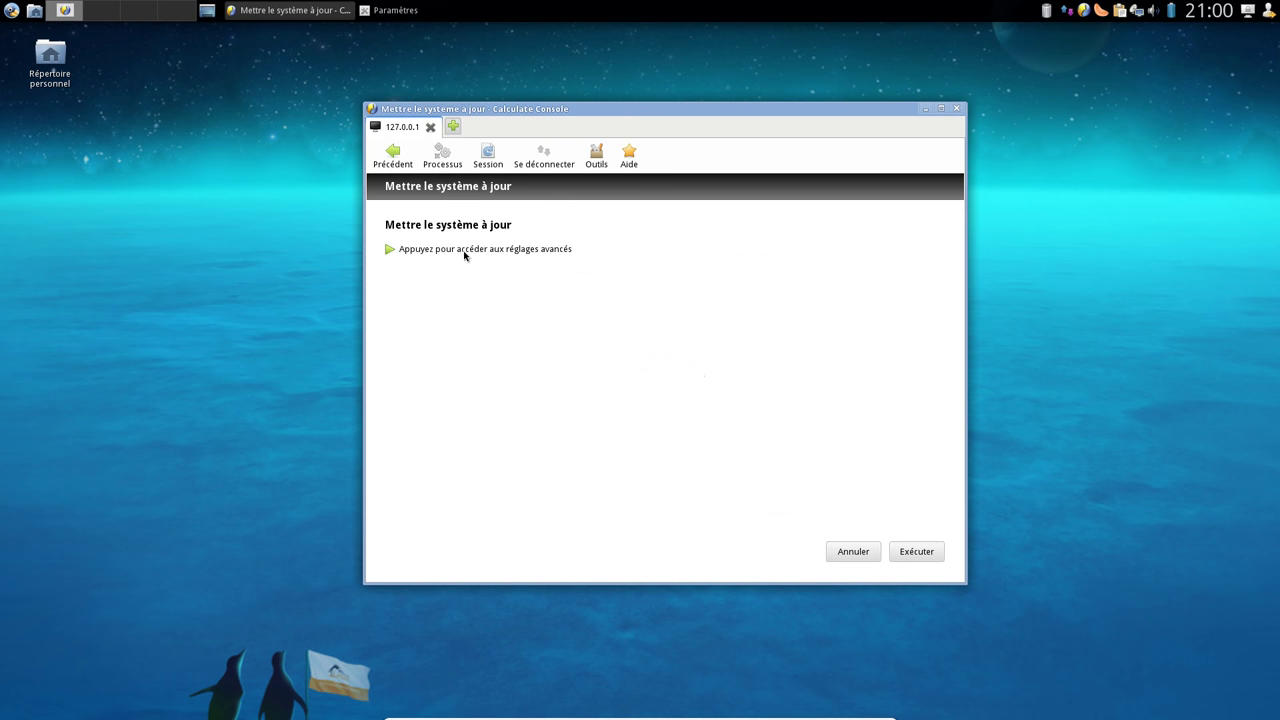
pyautogui.click(466, 249)
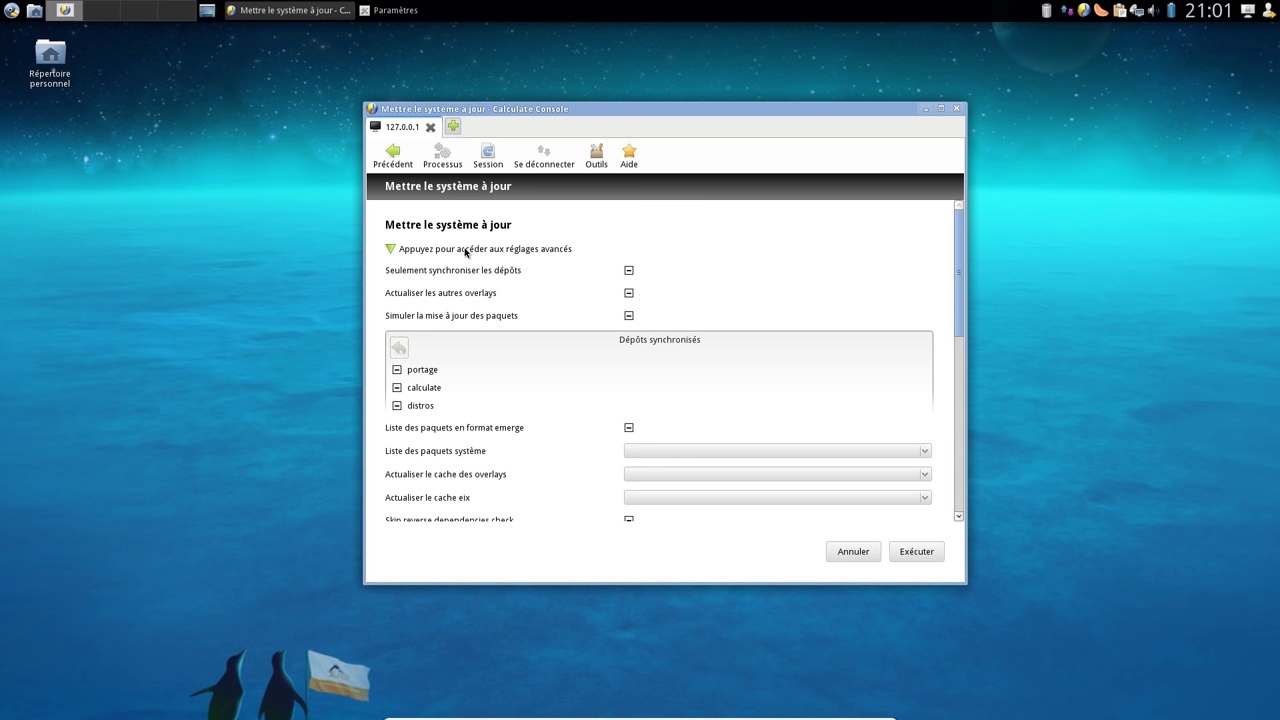
pyautogui.scroll(-2, 526, 461)
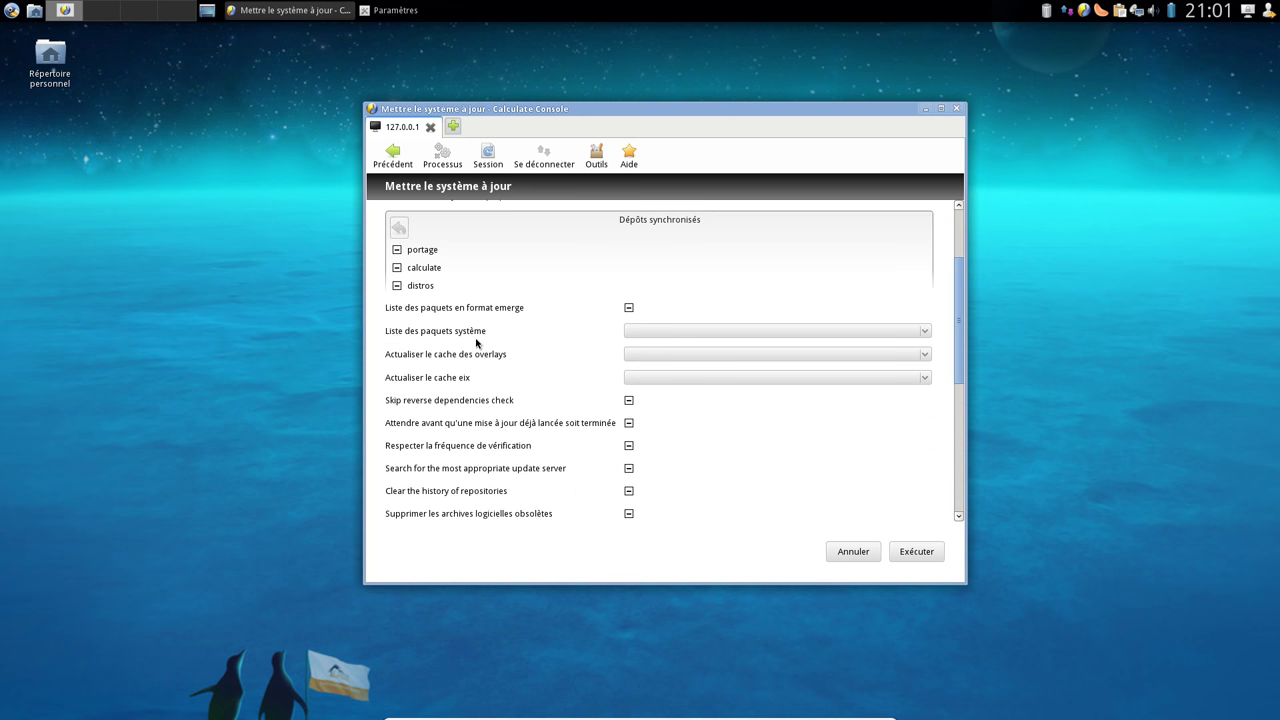
pyautogui.scroll(-5, 514, 356)
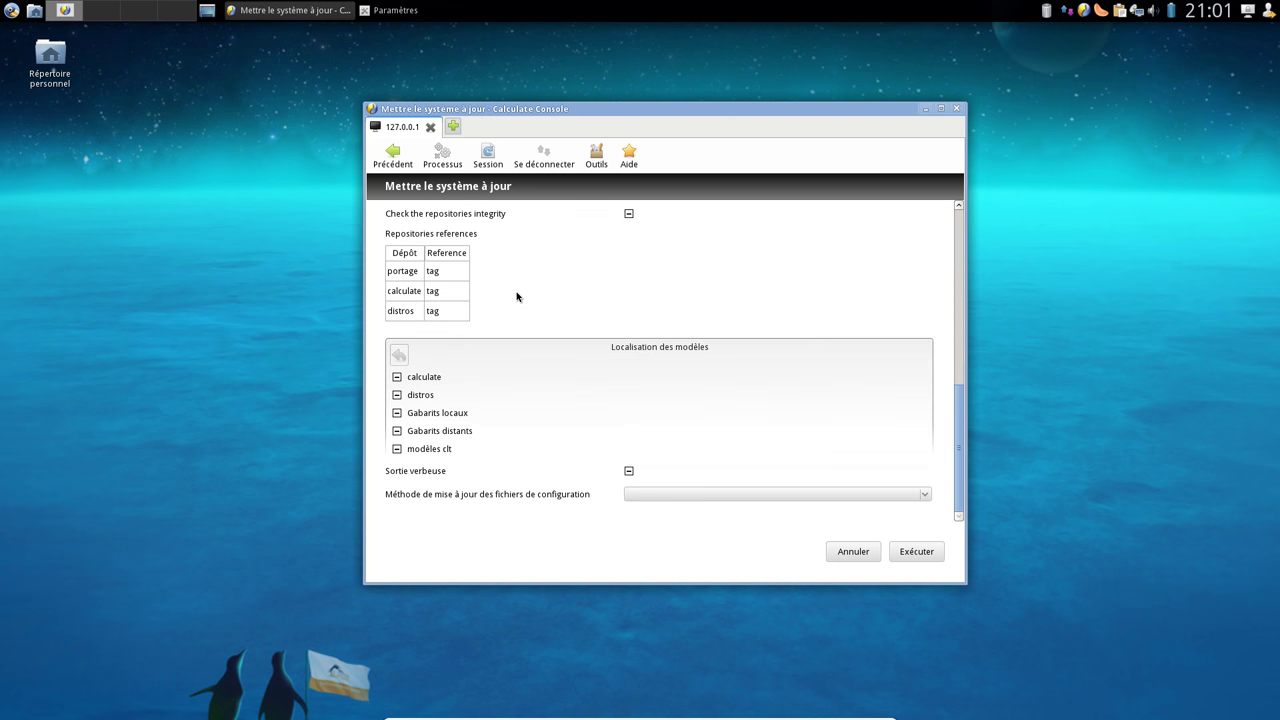
pyautogui.scroll(10, 516, 296)
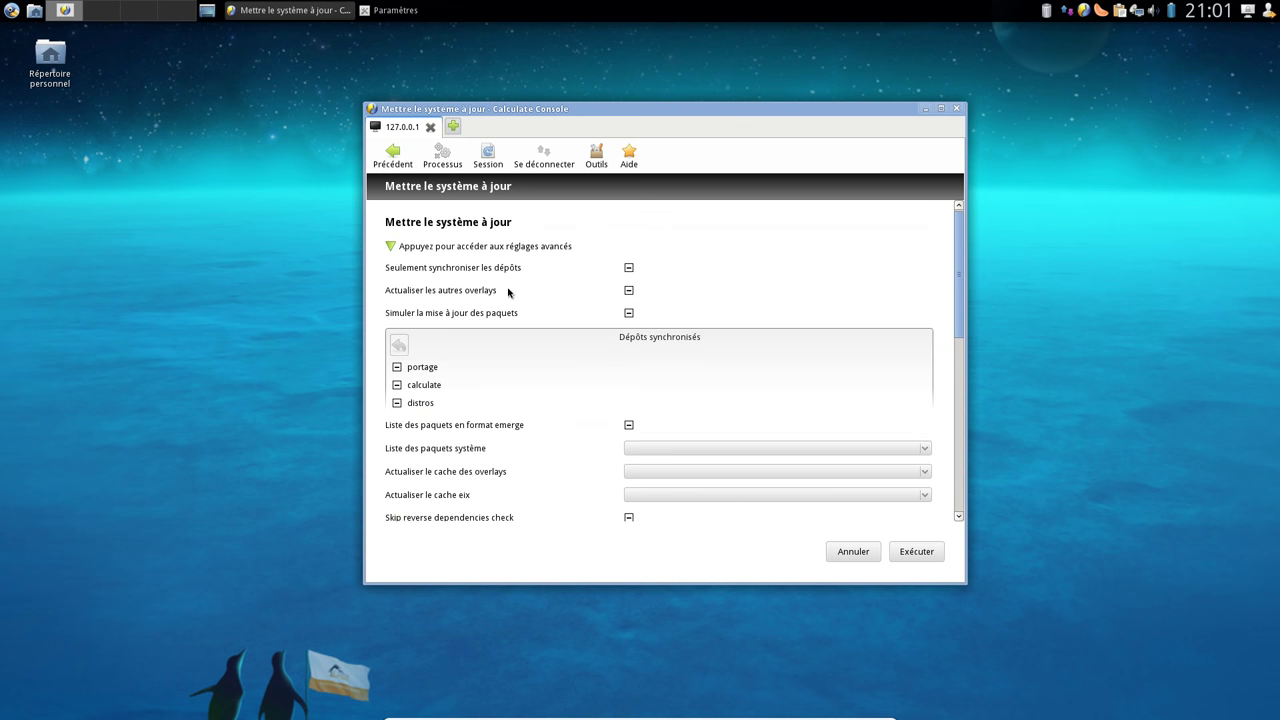
pyautogui.click(917, 556)
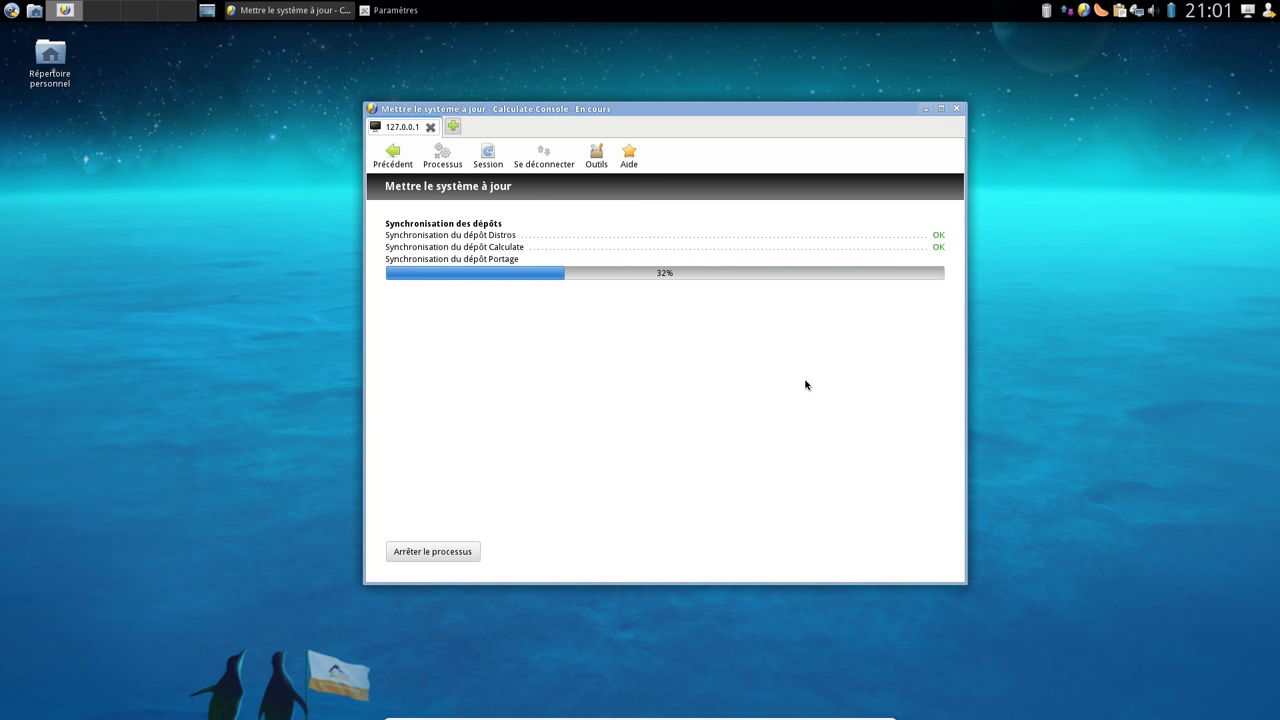
# Exit the guest's full-screen view with Ctrl+F and launch Calculate Console from the host menu
pyautogui.hotkey('ctrl', 'f')
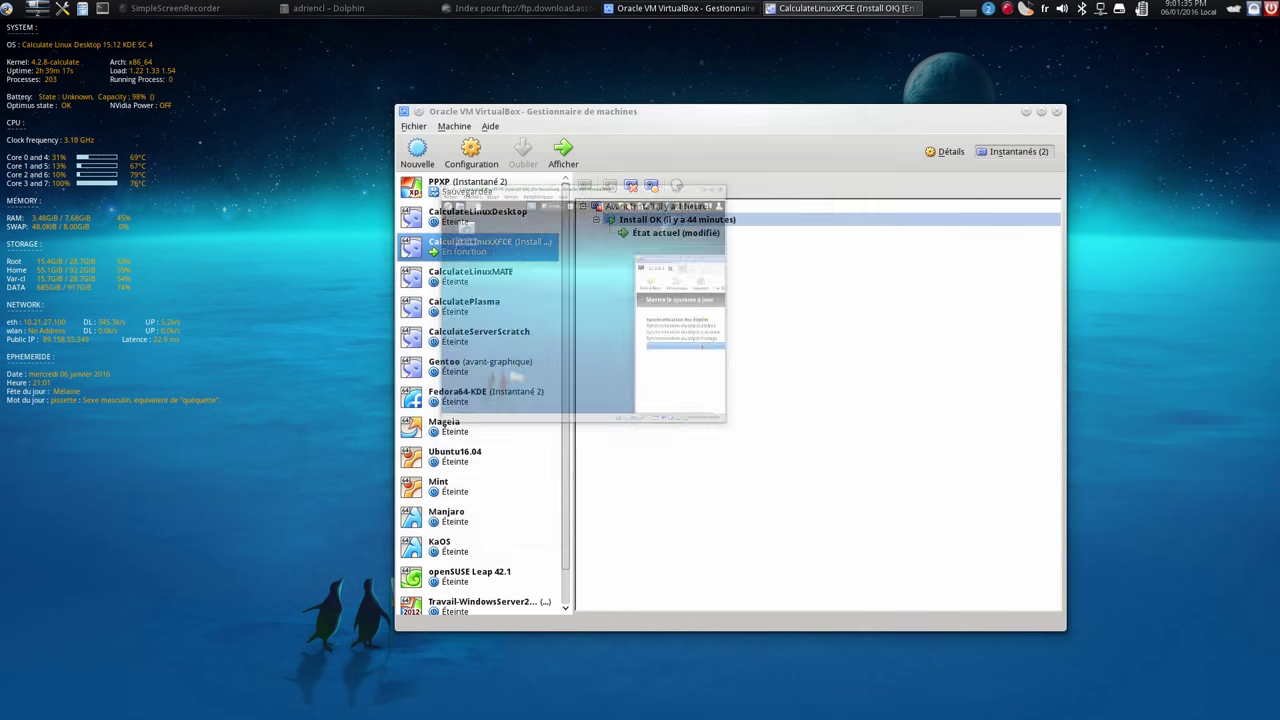
pyautogui.click(7, 12)
pyautogui.write('calc')
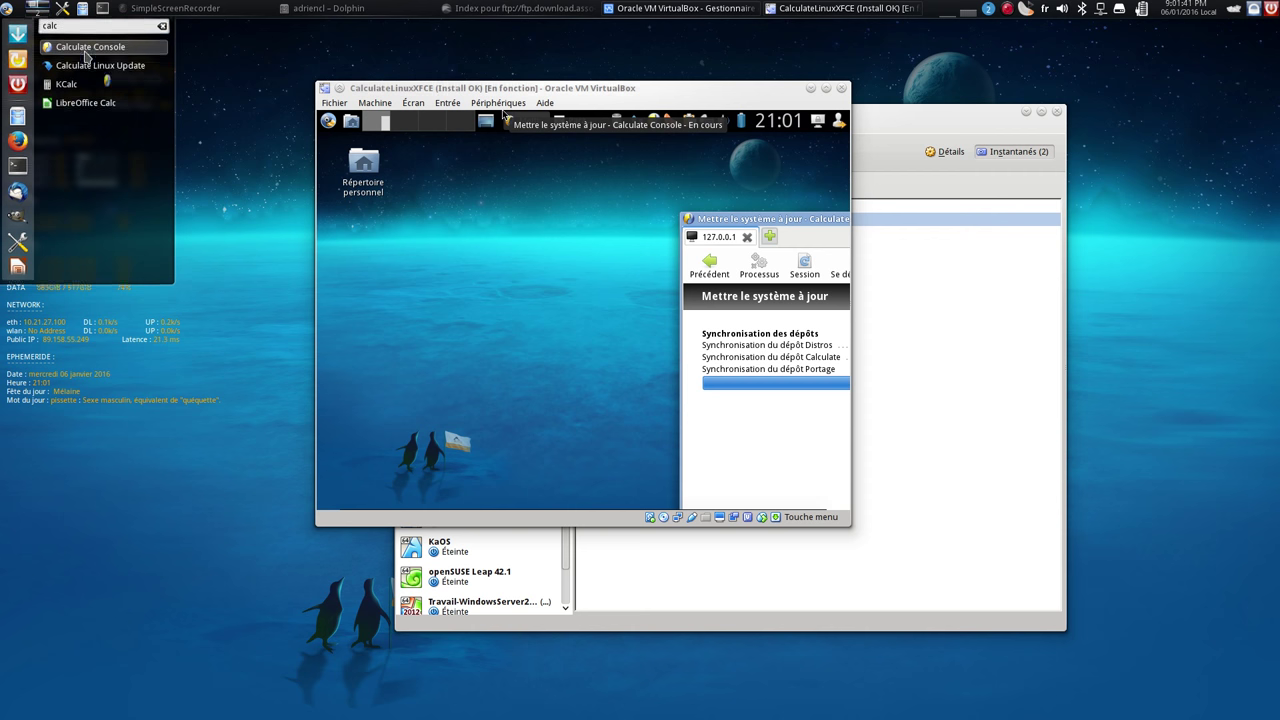
pyautogui.press('Return')
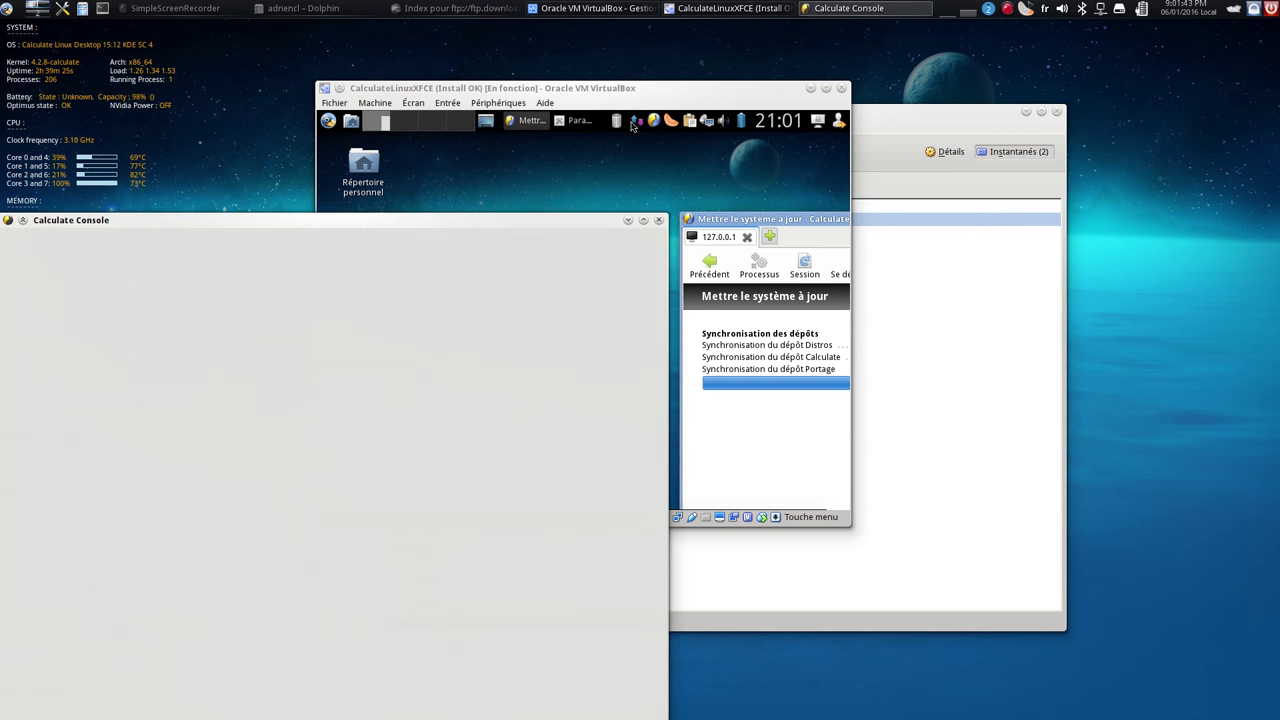
# Move the Calculate Console window up and right and scroll down its module list
pyautogui.moveTo(463, 223); pyautogui.dragTo(784, 74)
pyautogui.scroll(-5, 462, 490)
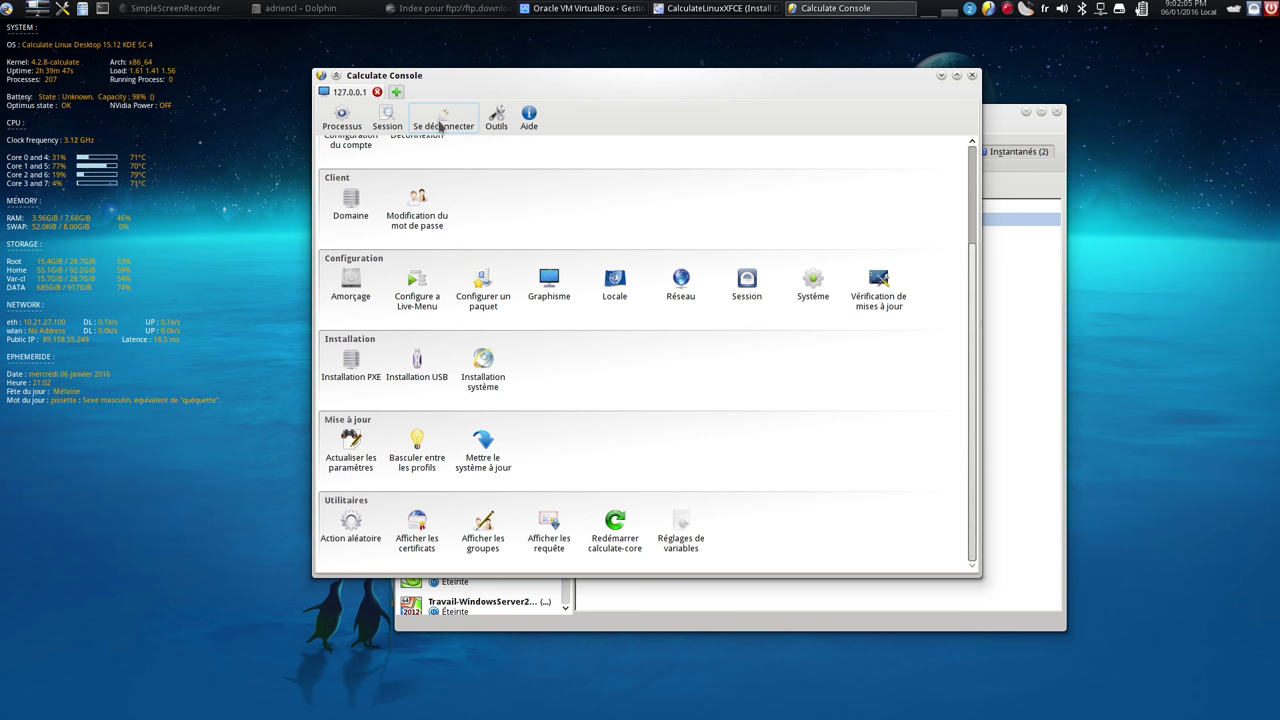
# In a new tab, replace host localhost with oxygen.linuxtricks.fr and connect on port 8888
pyautogui.click(397, 93)
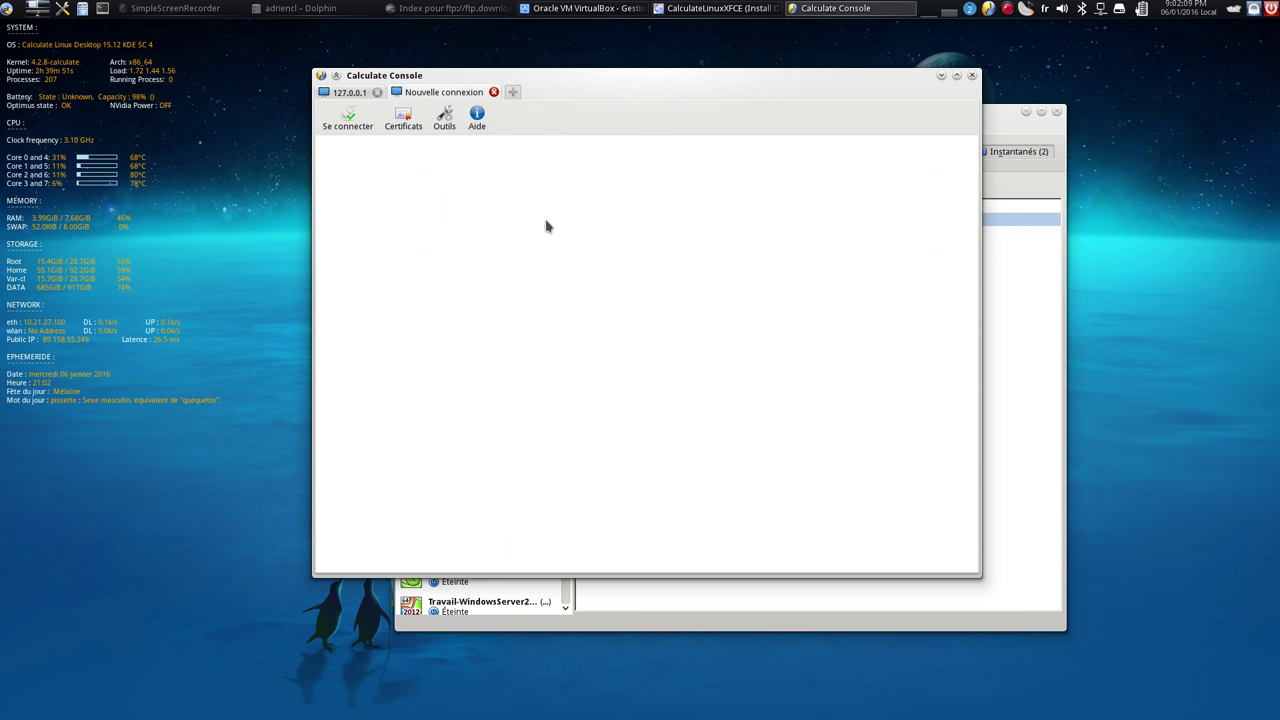
pyautogui.click(355, 130)
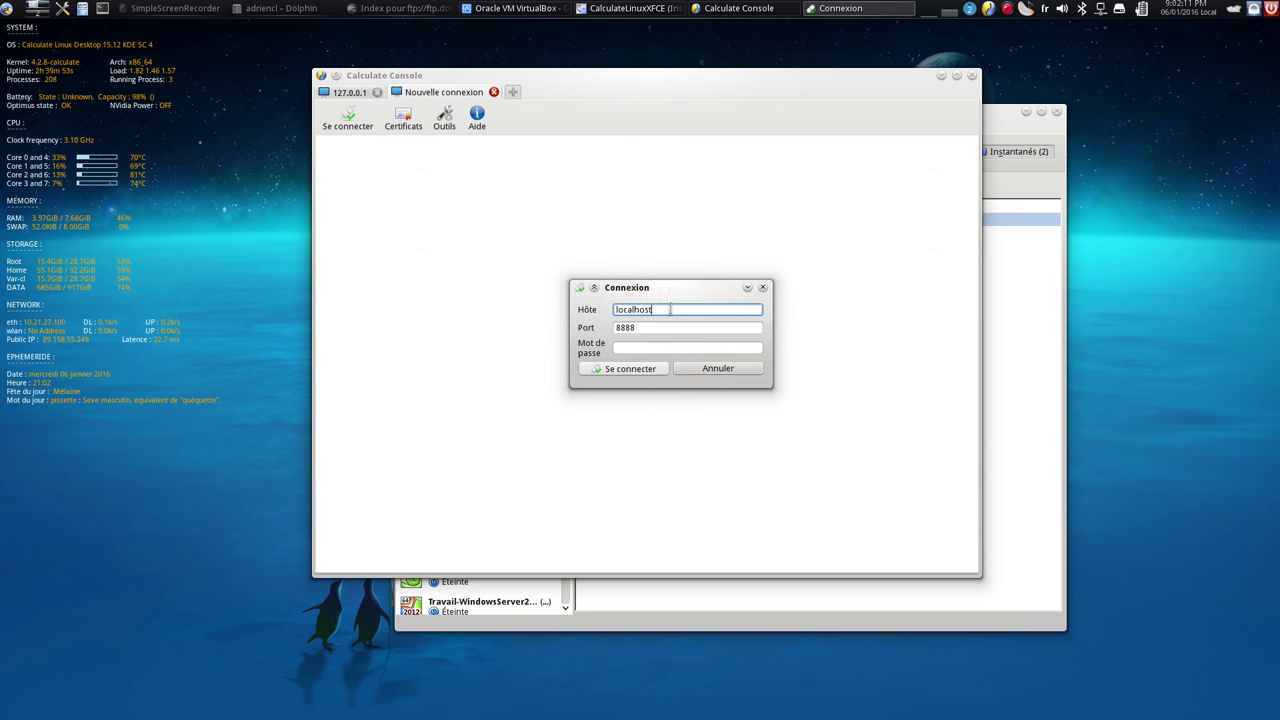
pyautogui.moveTo(678, 309); pyautogui.dragTo(516, 292)
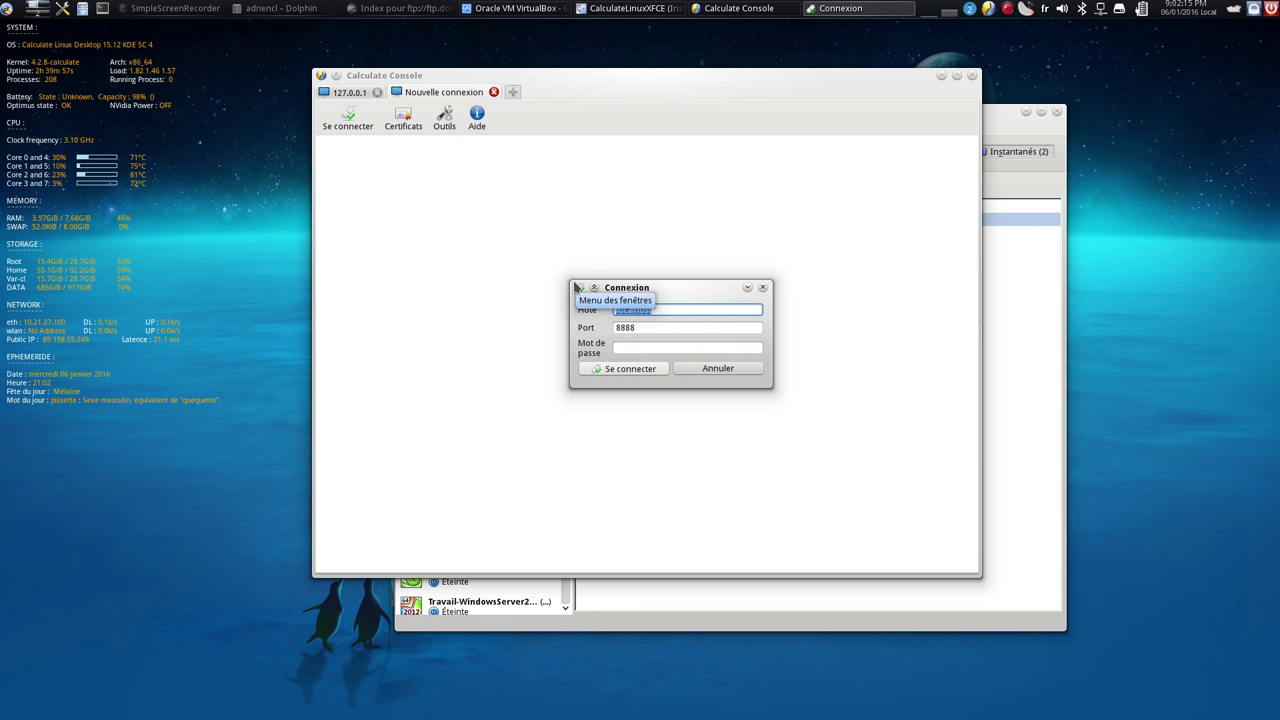
pyautogui.write('0')
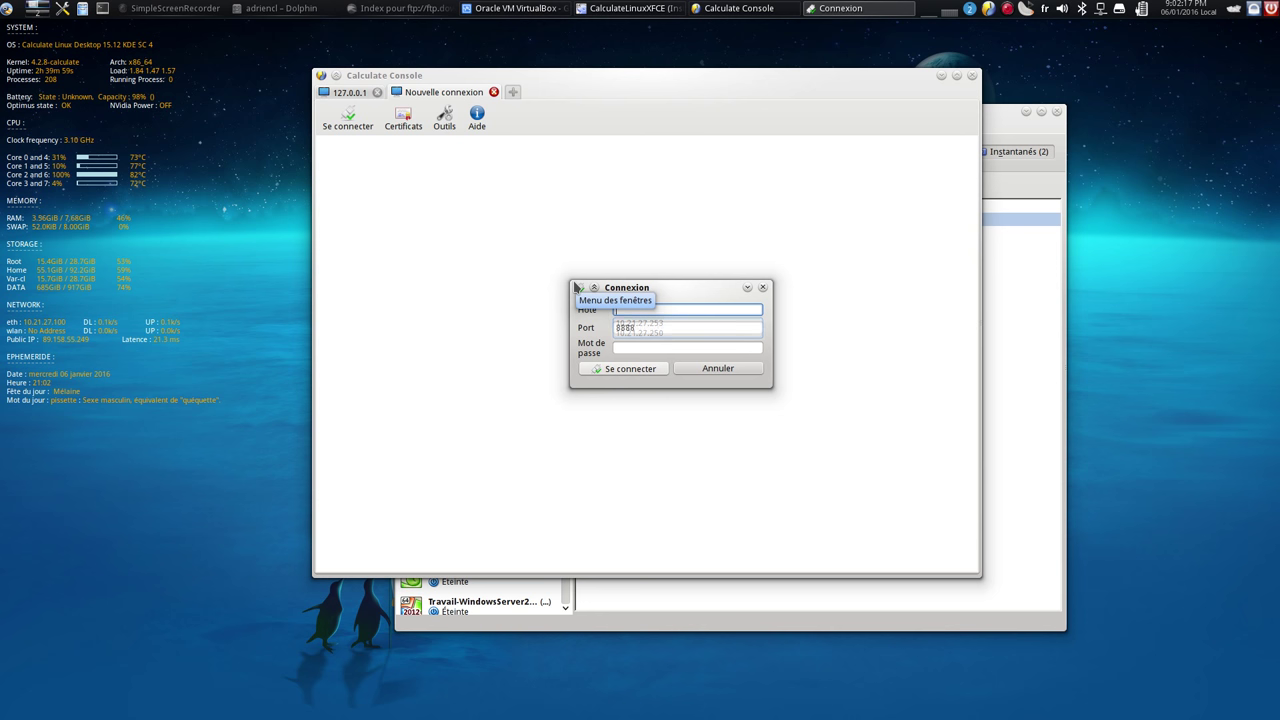
pyautogui.write('xy')
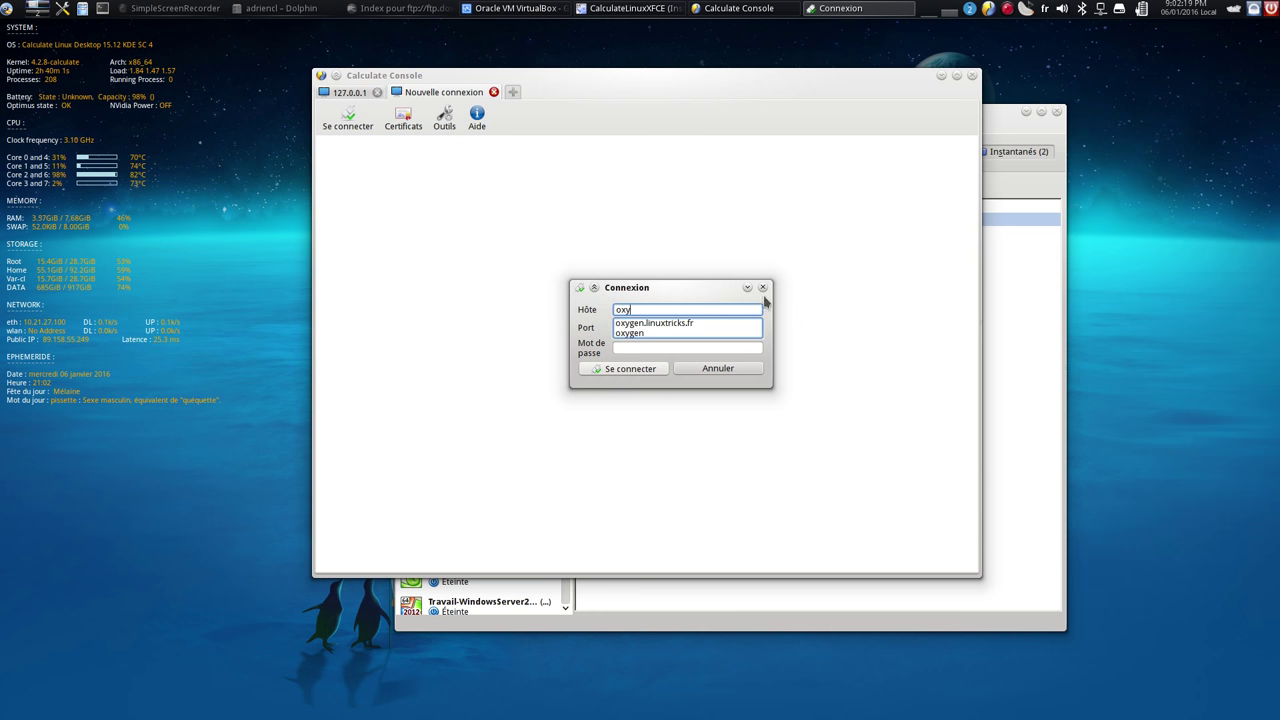
pyautogui.click(636, 322)
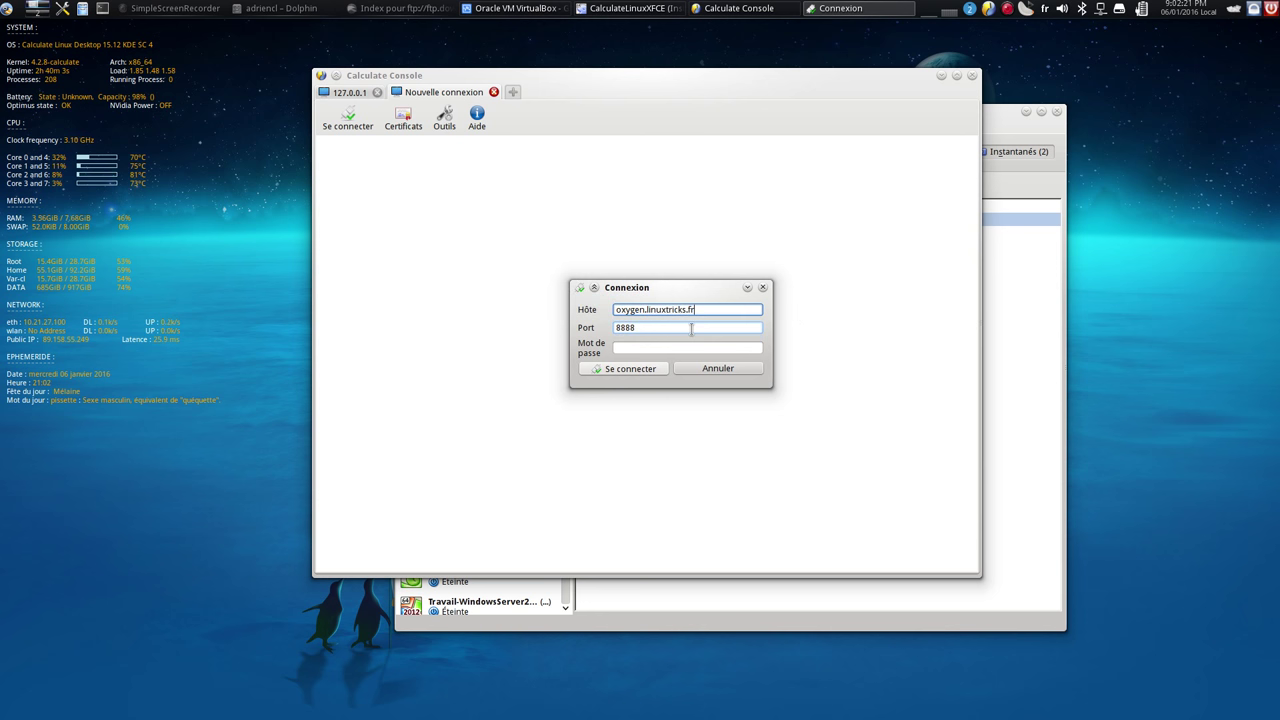
pyautogui.click(629, 370)
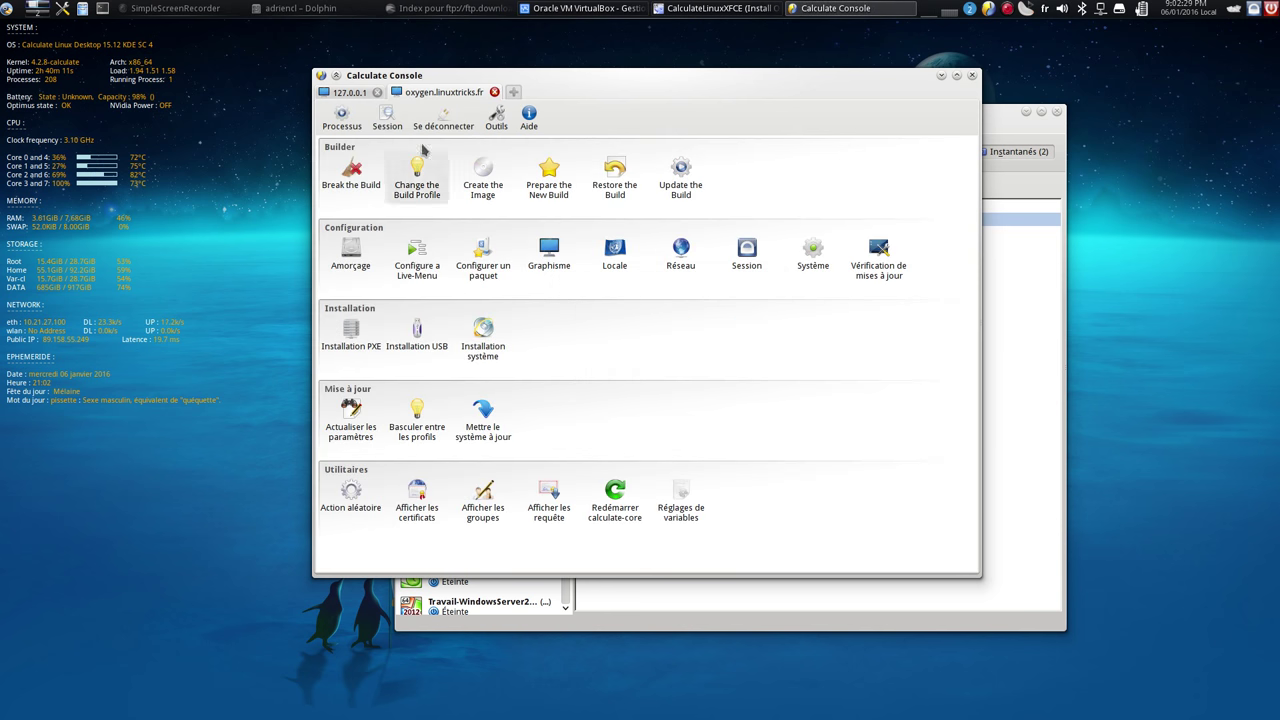
# Compare the module lists of the local 127.0.0.1 and oxygen.linuxtricks.fr sessions
pyautogui.click(349, 92)
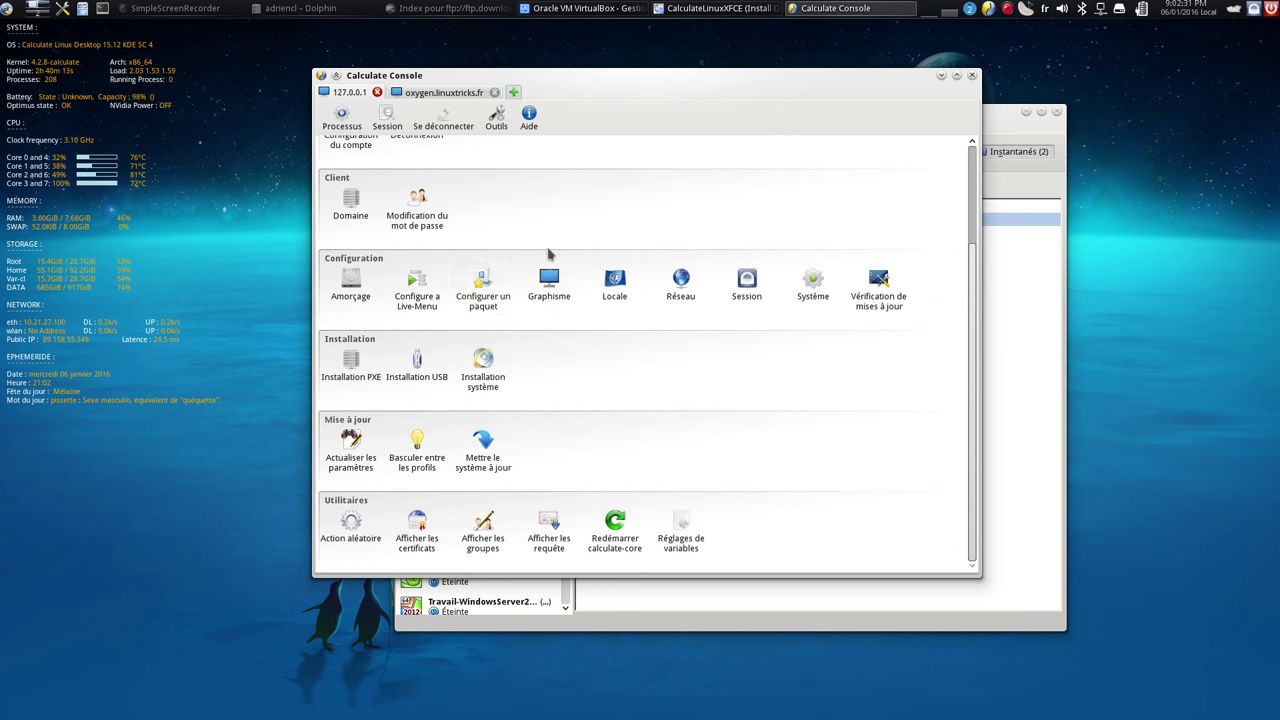
pyautogui.scroll(3, 543, 251)
pyautogui.click(455, 92)
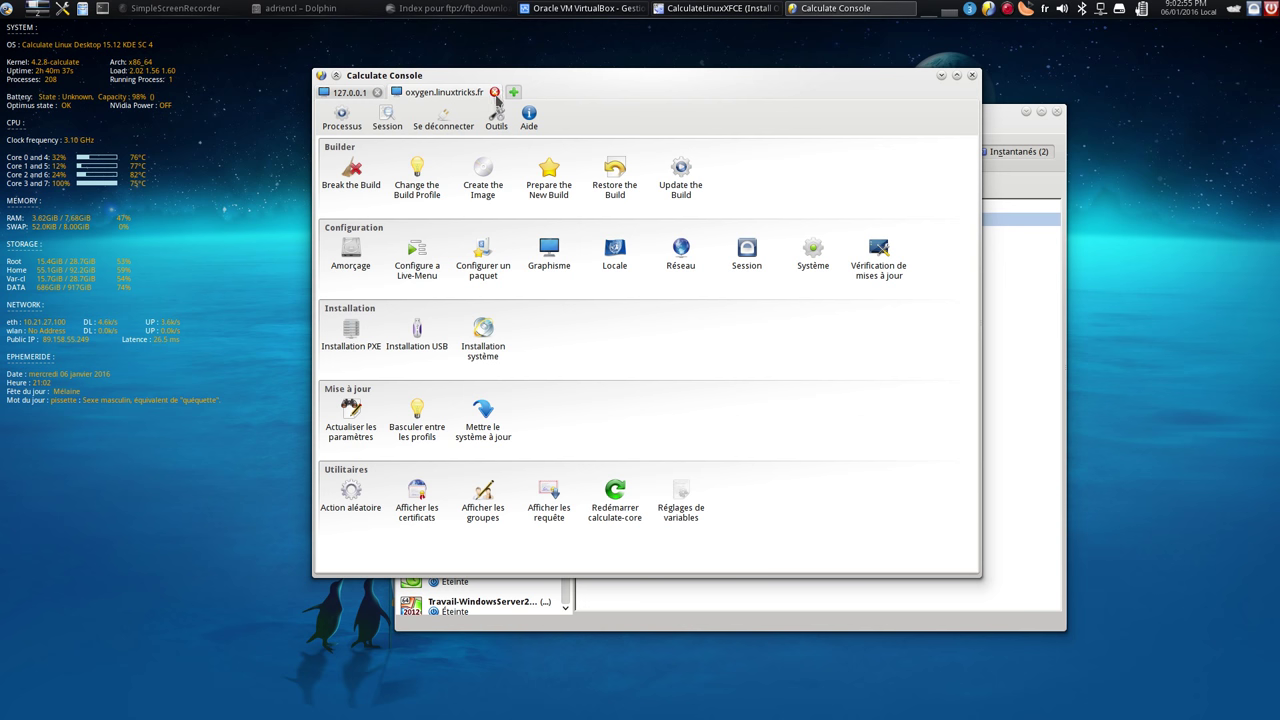
# Disconnect from oxygen.linuxtricks.fr, confirm with Oui, and close the empty Nouvelle connexion tab
pyautogui.click(447, 126)
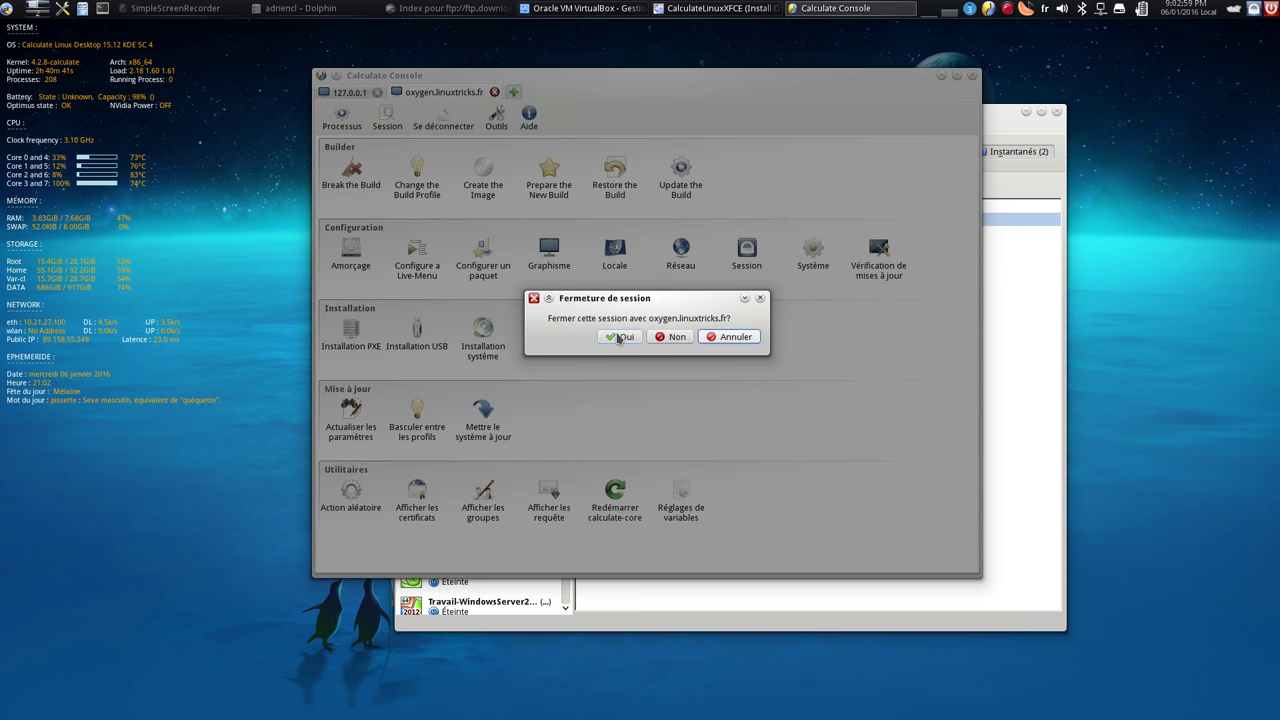
pyautogui.click(620, 338)
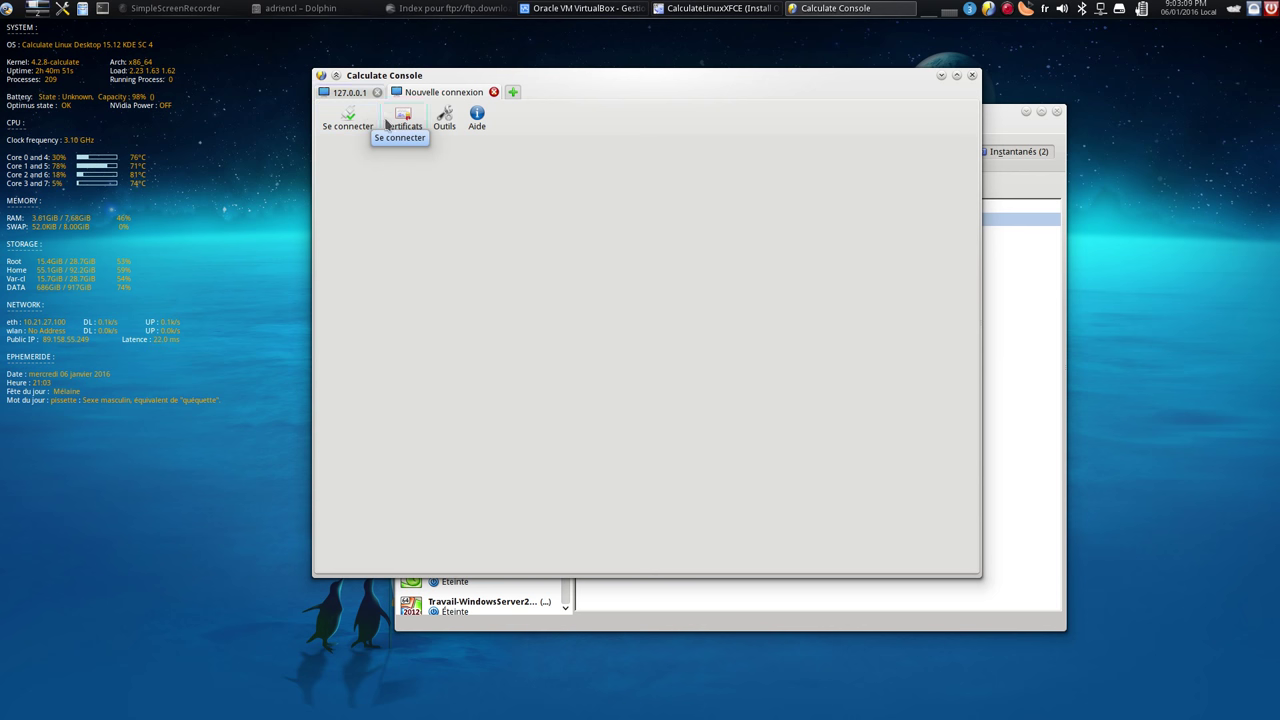
pyautogui.click(493, 92)
# Quit Calculate Console, move the guest's update window aside, and enlarge the Paramètres window
pyautogui.click(971, 76)
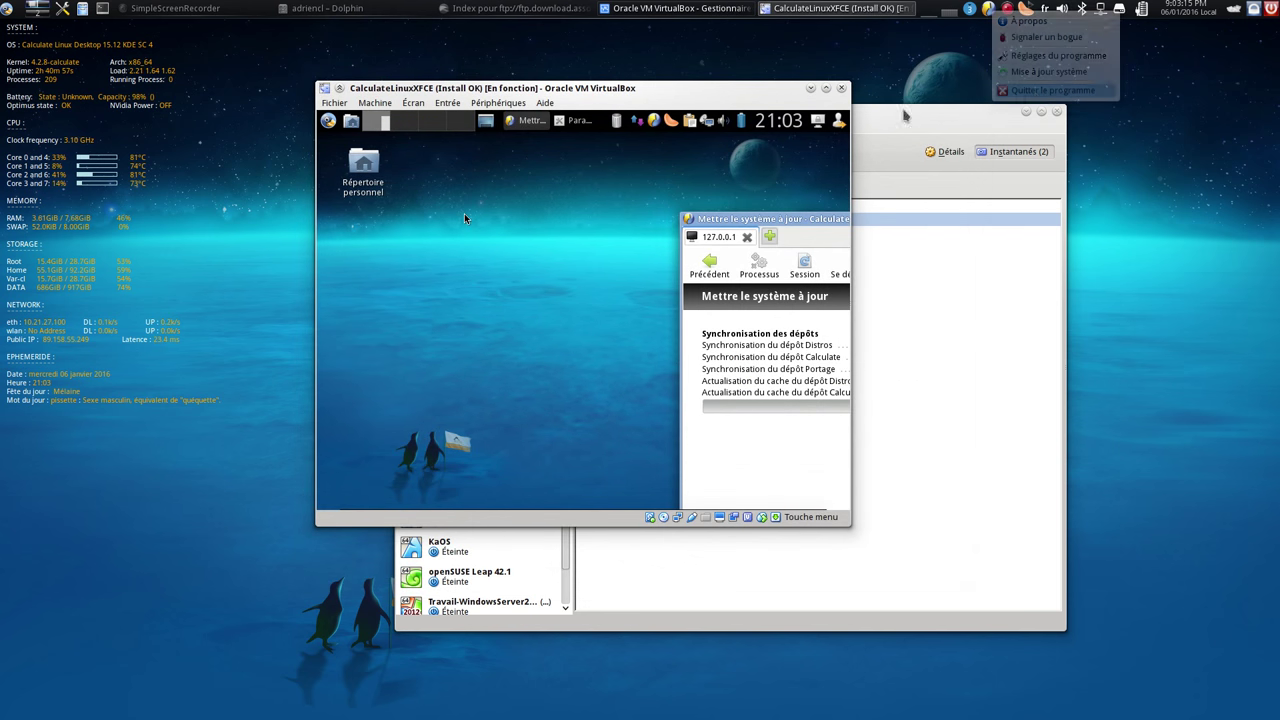
pyautogui.click(604, 388)
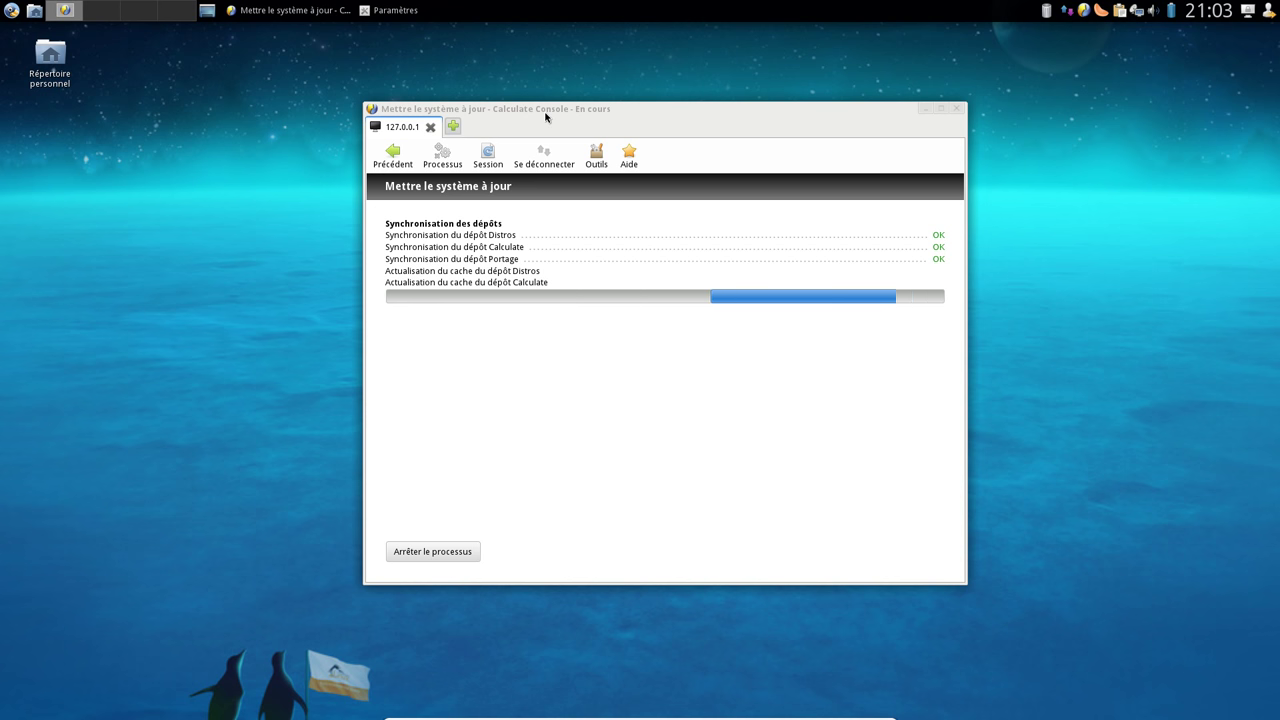
pyautogui.moveTo(546, 117); pyautogui.dragTo(726, 138)
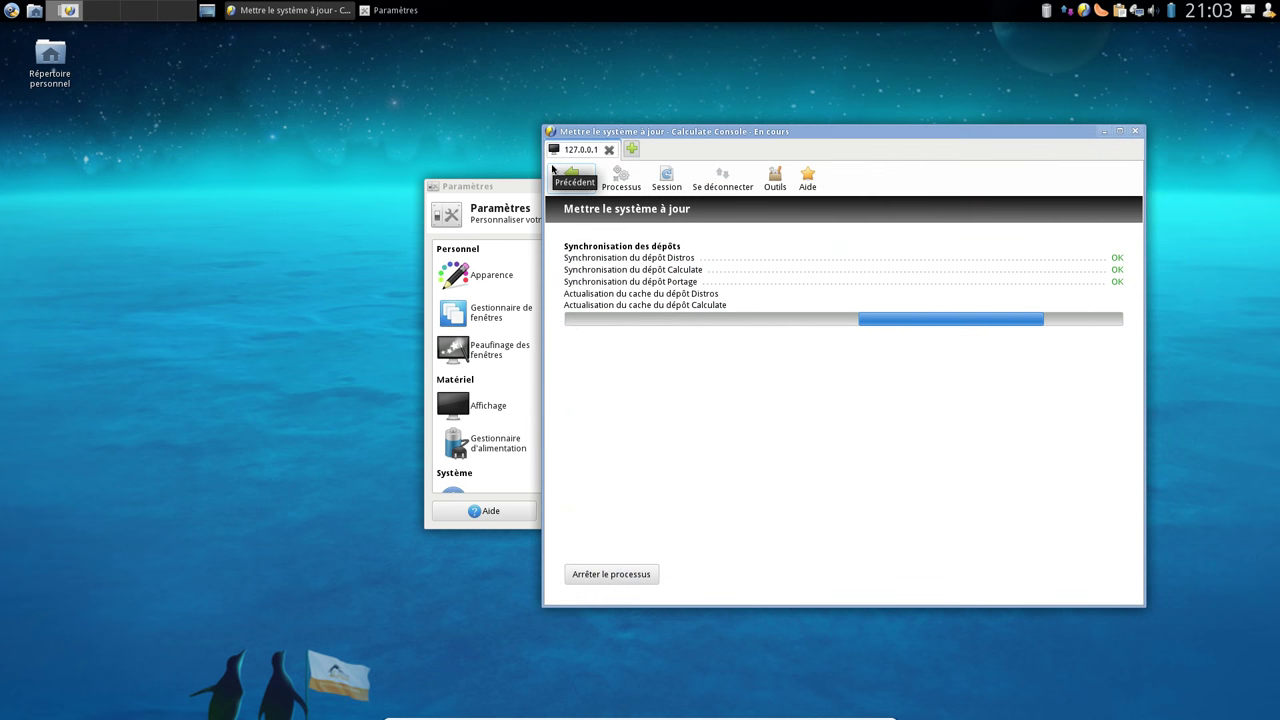
pyautogui.moveTo(482, 194); pyautogui.dragTo(482, 122)
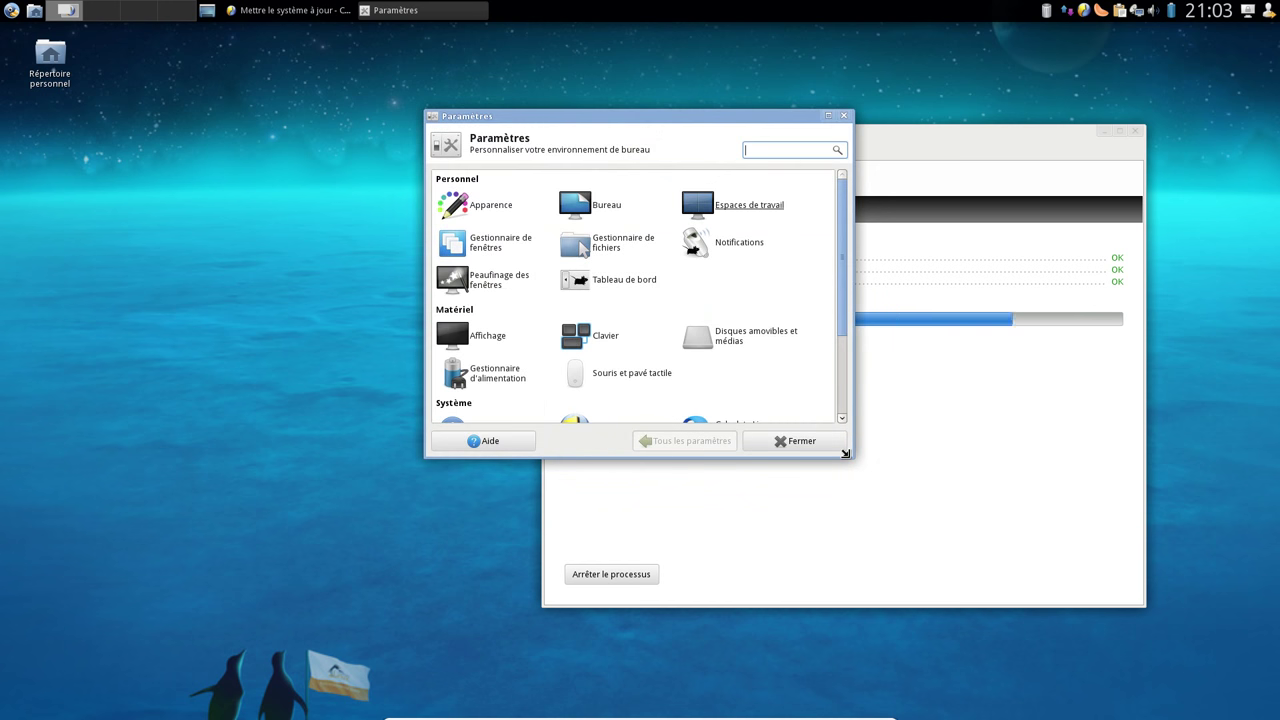
pyautogui.moveTo(852, 456); pyautogui.dragTo(1090, 589)
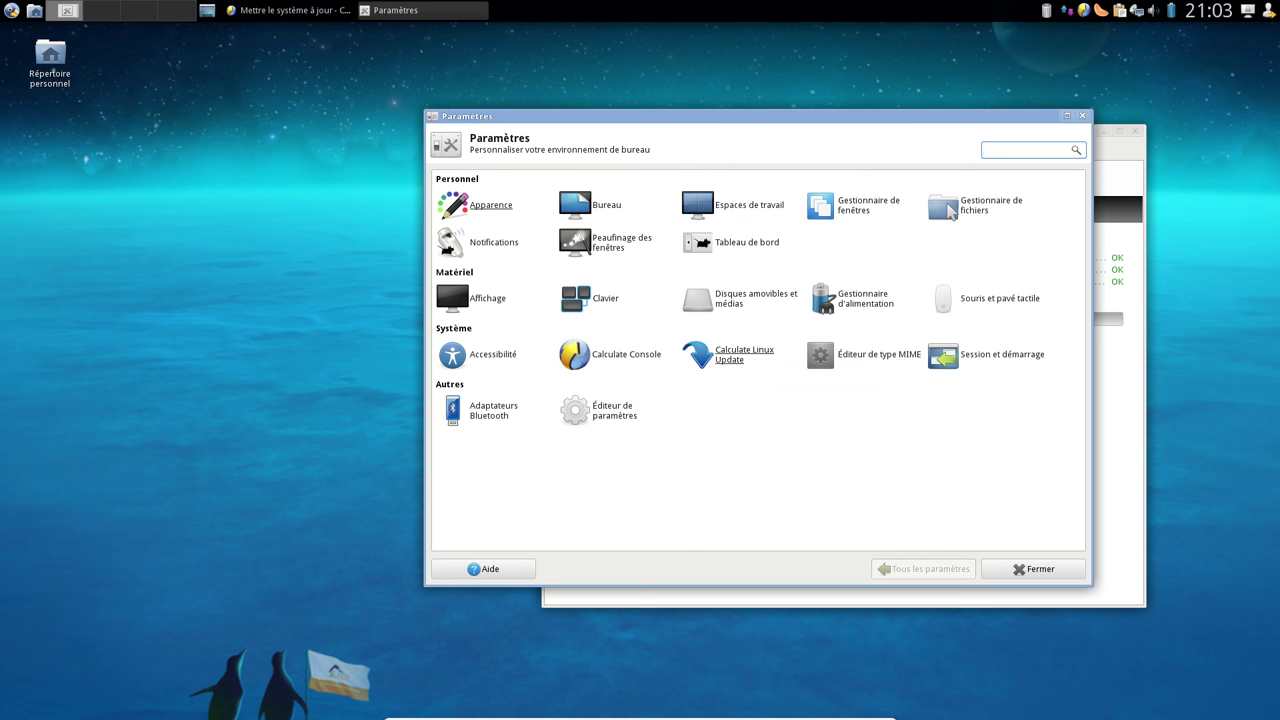
# In Apparence, try the MurrezaWarm and Xfce-redmondxp styles, then reselect the Calculate style
pyautogui.click(499, 210)
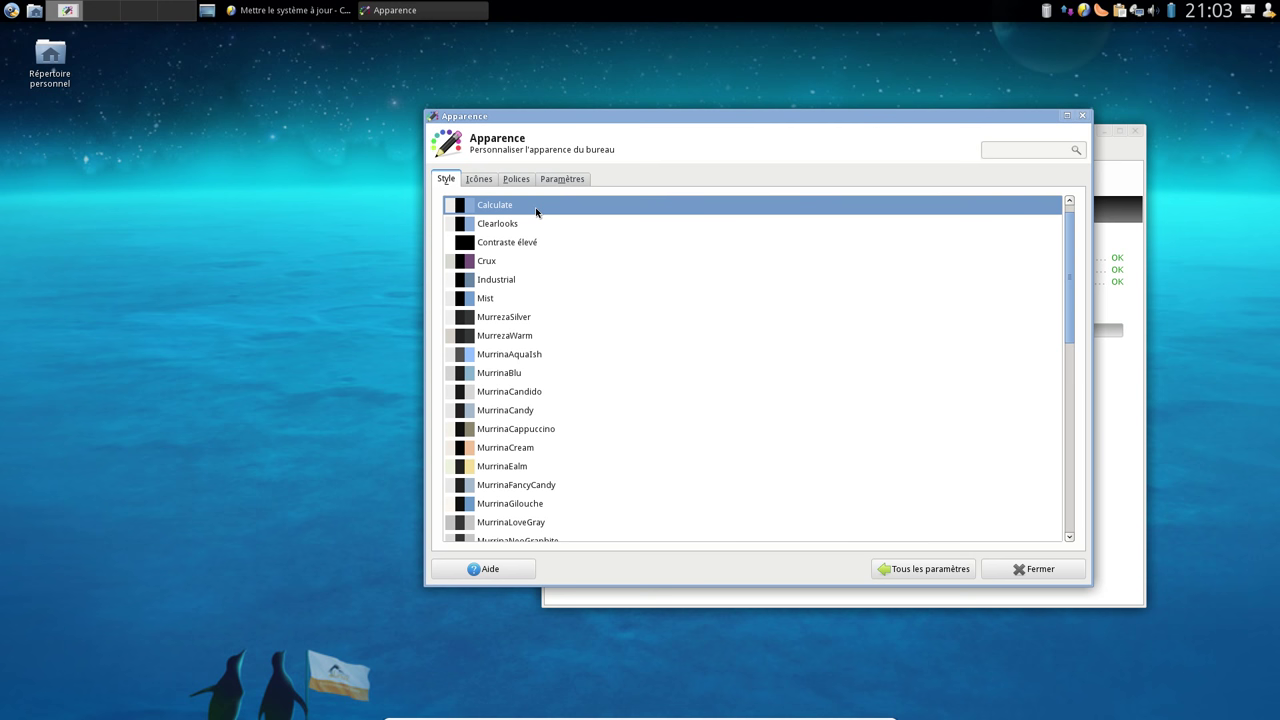
pyautogui.click(538, 343)
pyautogui.scroll(-5, 634, 380)
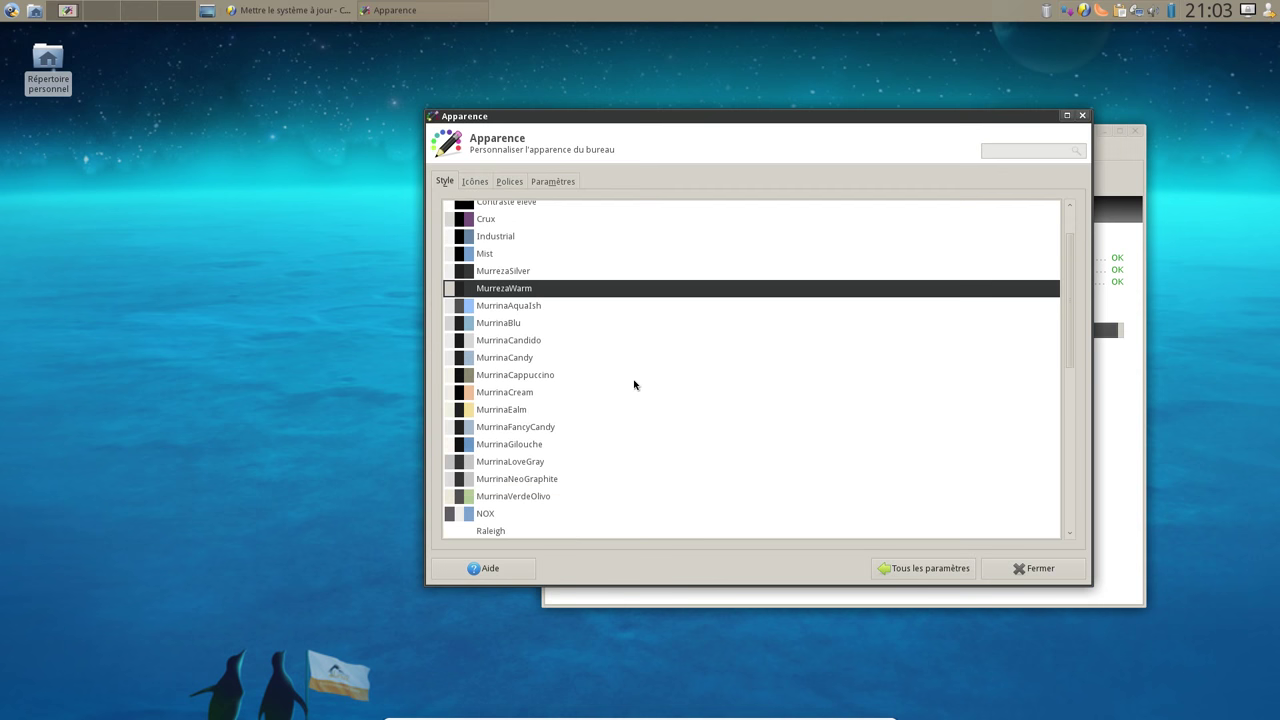
pyautogui.scroll(-4, 517, 397)
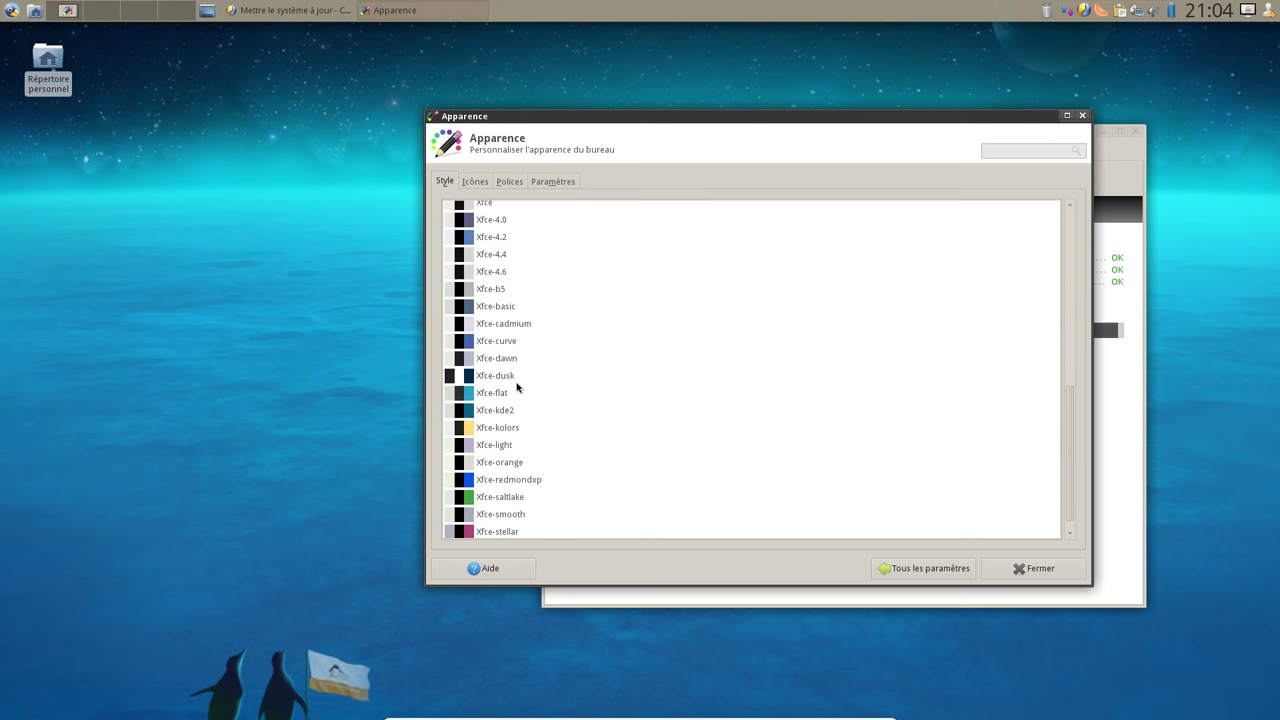
pyautogui.scroll(-2, 505, 400)
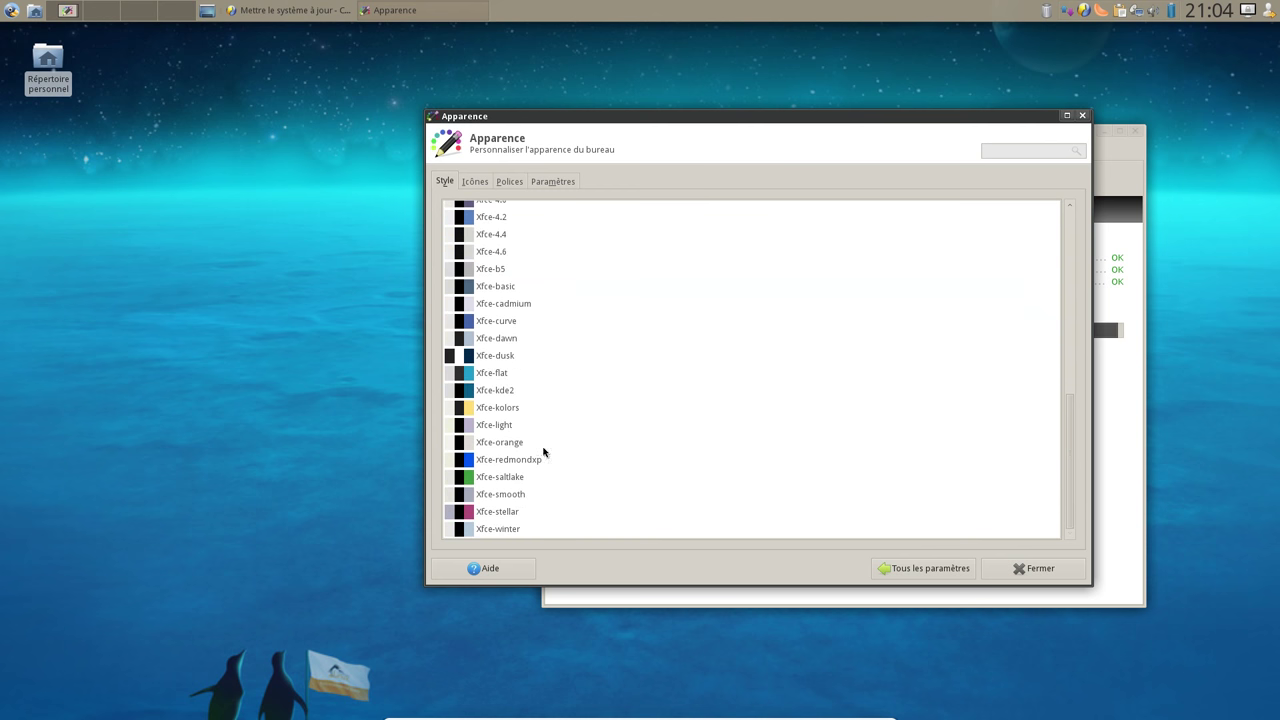
pyautogui.click(540, 459)
pyautogui.scroll(5, 543, 266)
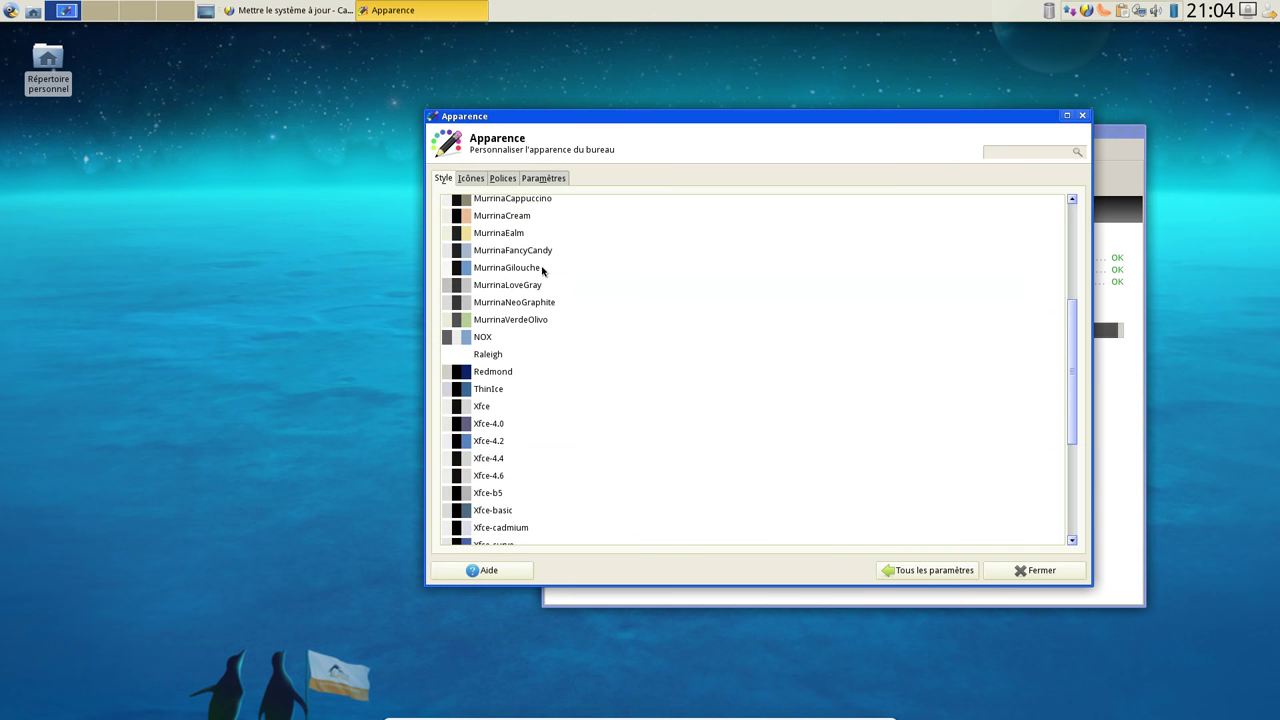
pyautogui.scroll(5, 540, 386)
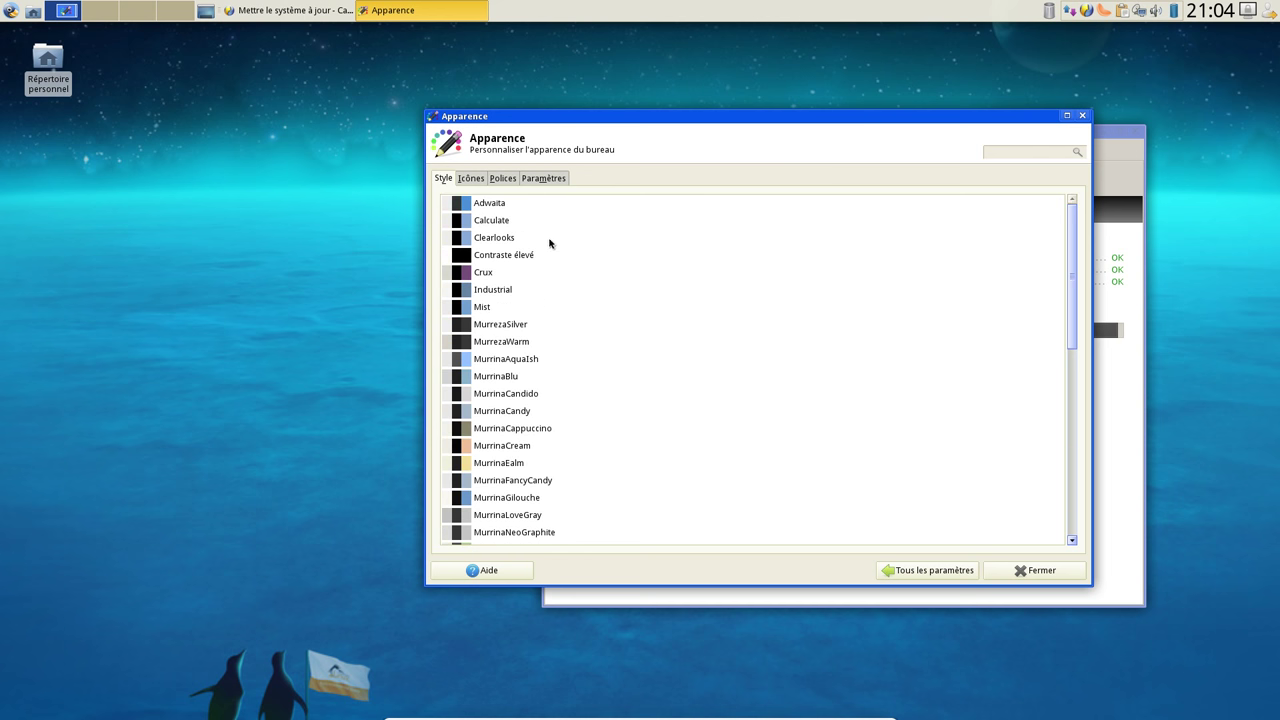
pyautogui.click(495, 221)
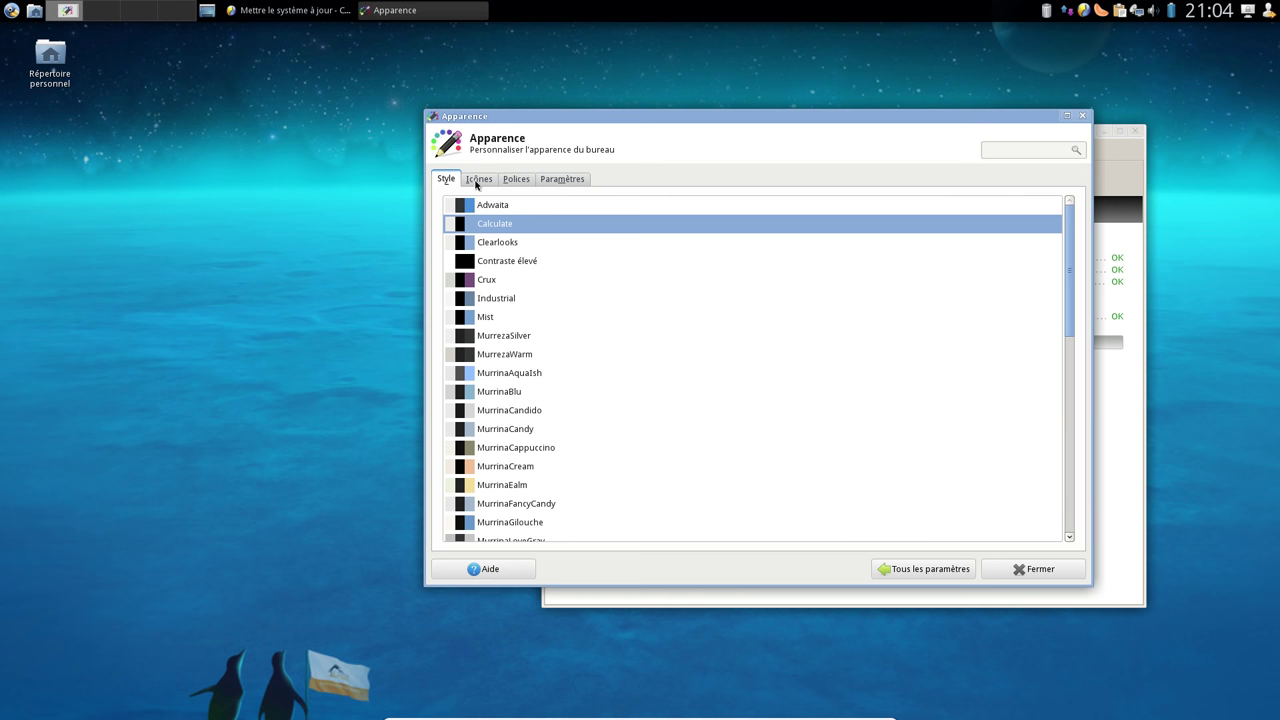
# Try the Adwaita, GNOME and elementary icon themes, keep Calculate, and view the Polices tab
pyautogui.click(477, 181)
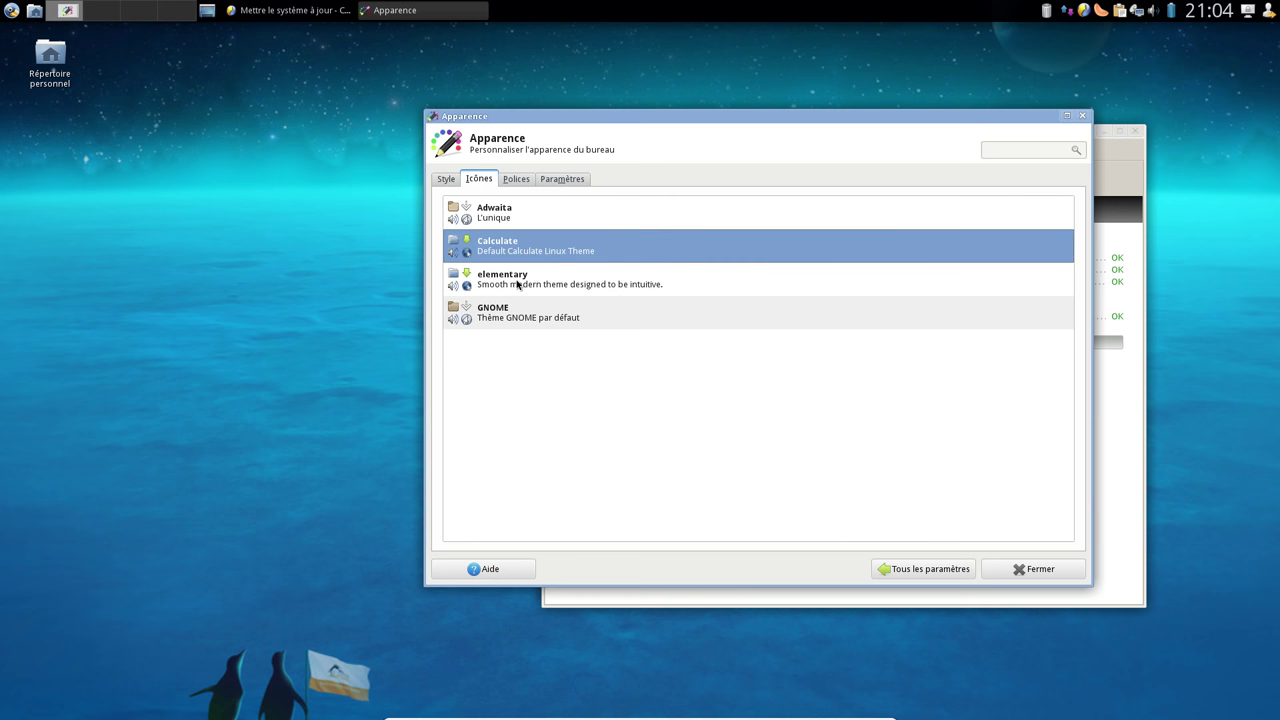
pyautogui.click(505, 214)
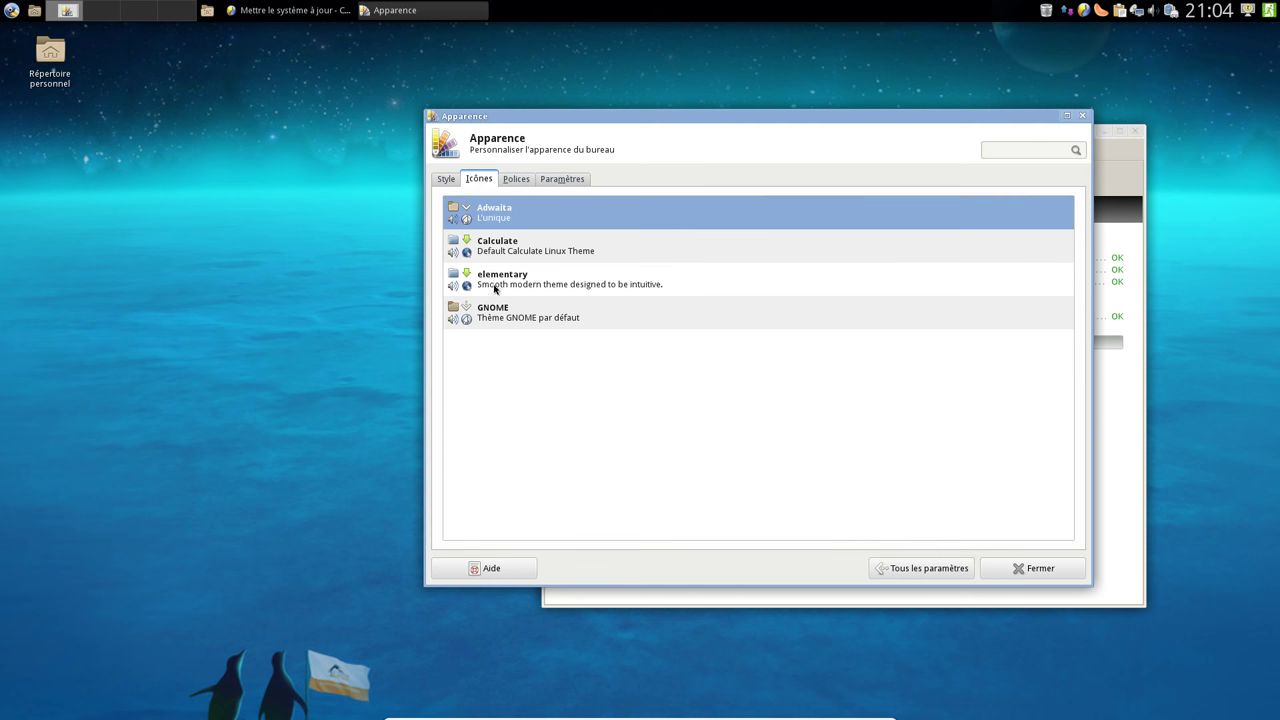
pyautogui.click(503, 320)
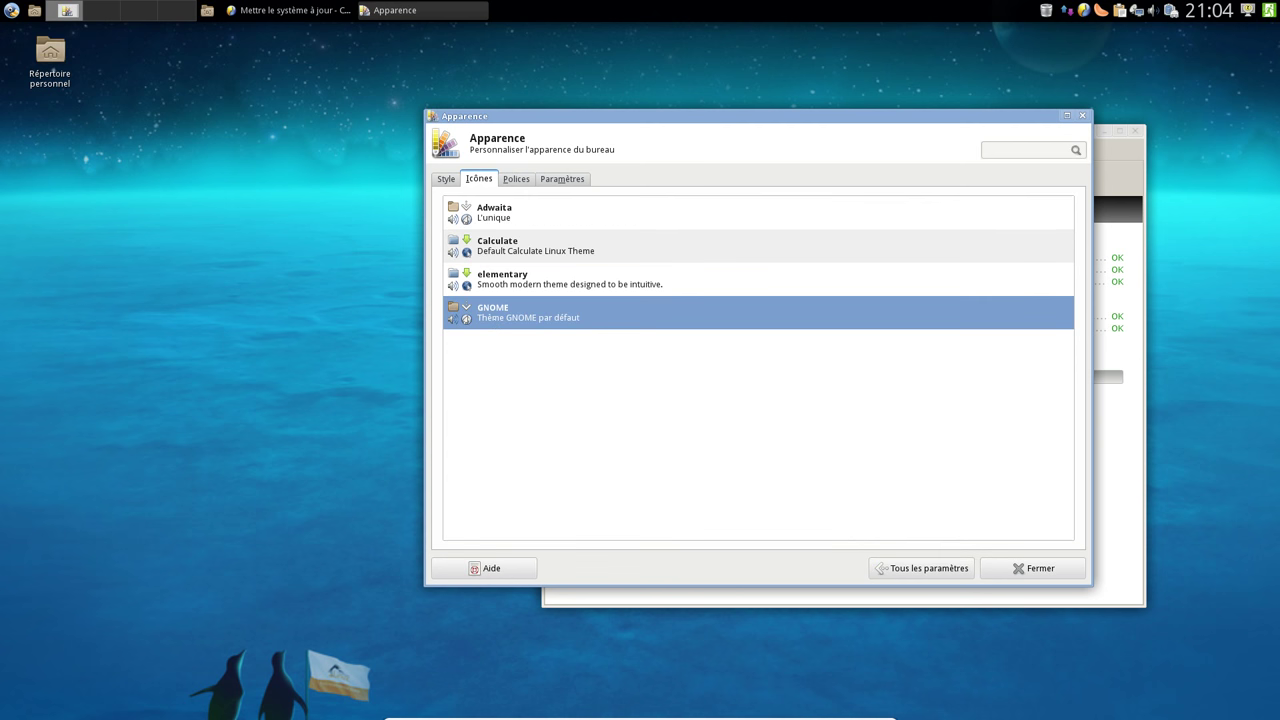
pyautogui.click(518, 252)
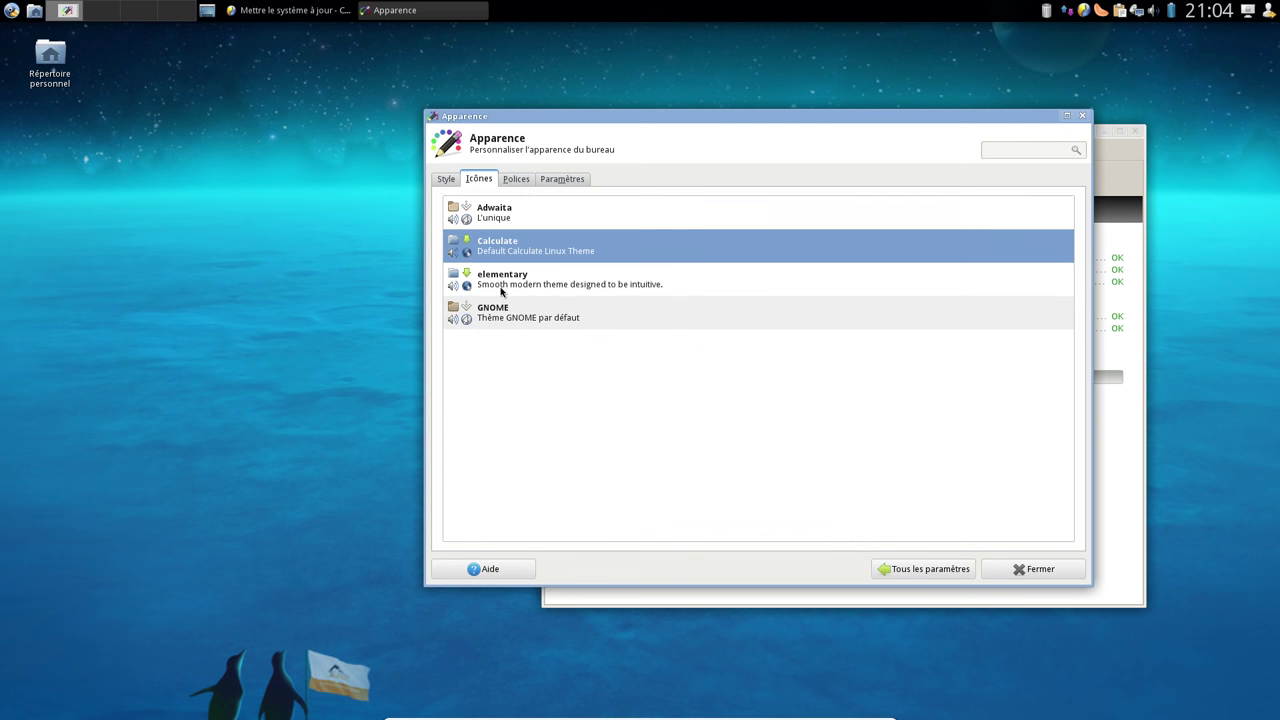
pyautogui.click(519, 282)
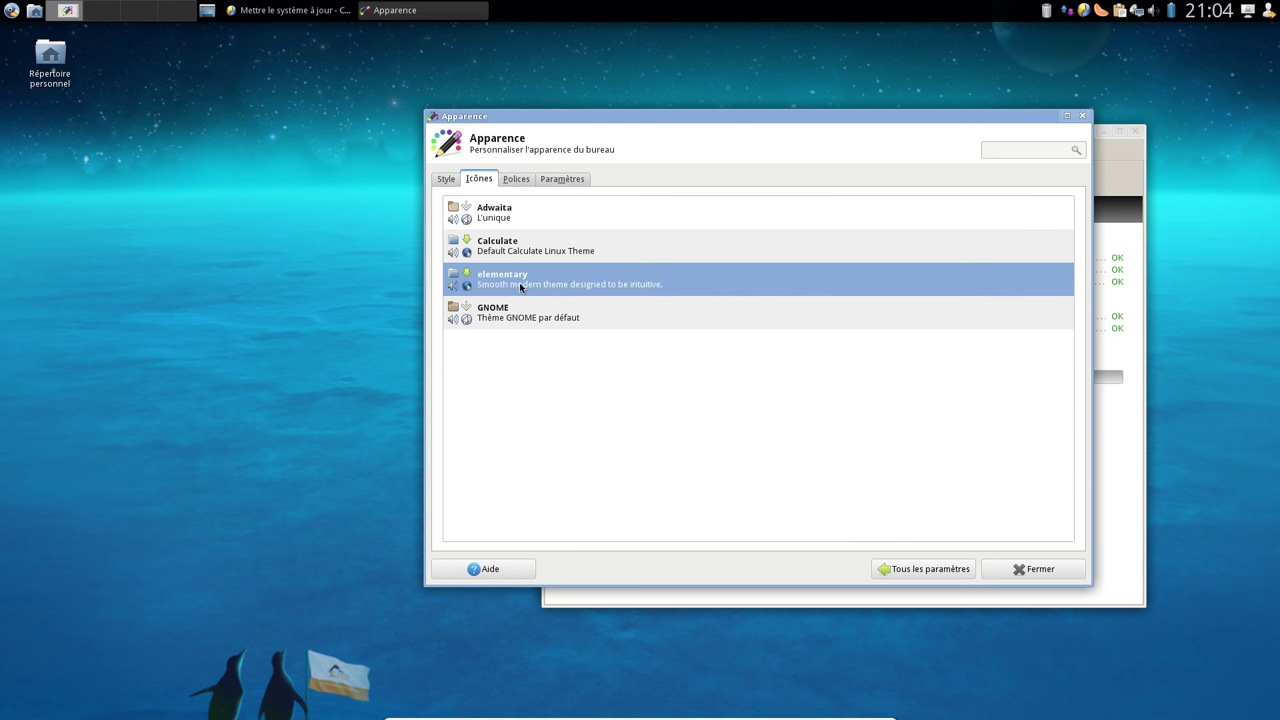
pyautogui.click(523, 250)
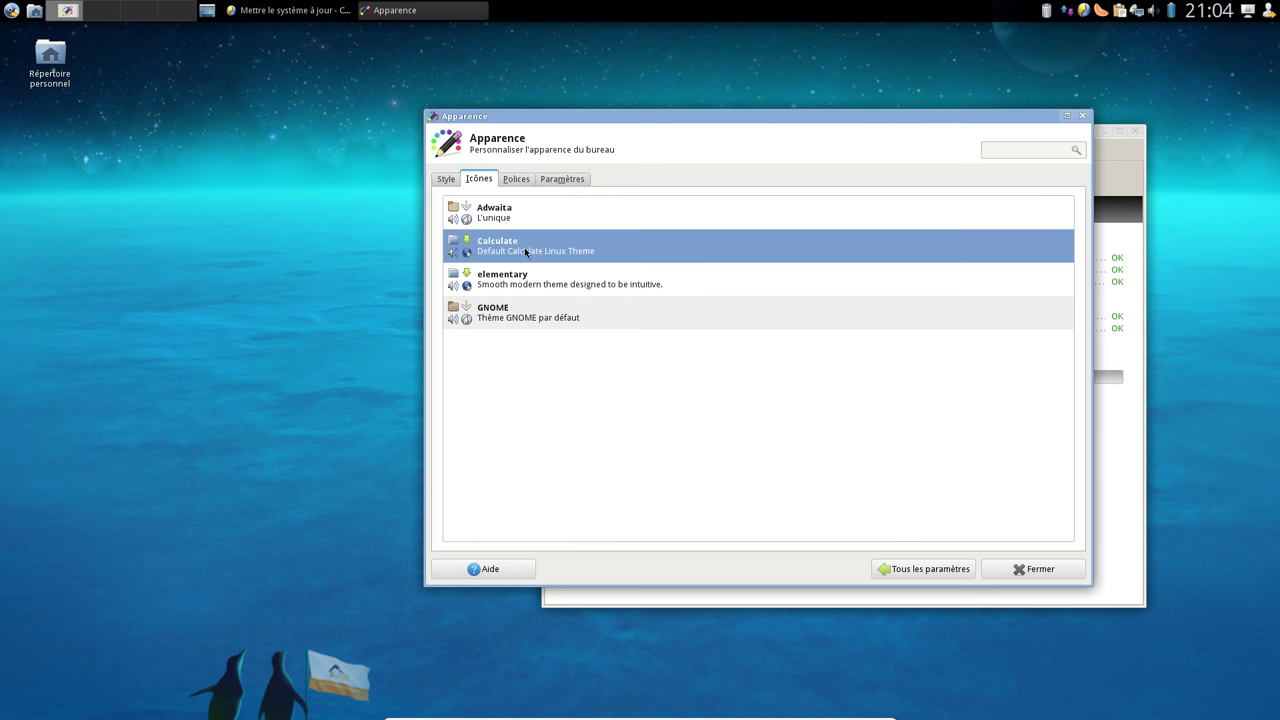
pyautogui.click(519, 179)
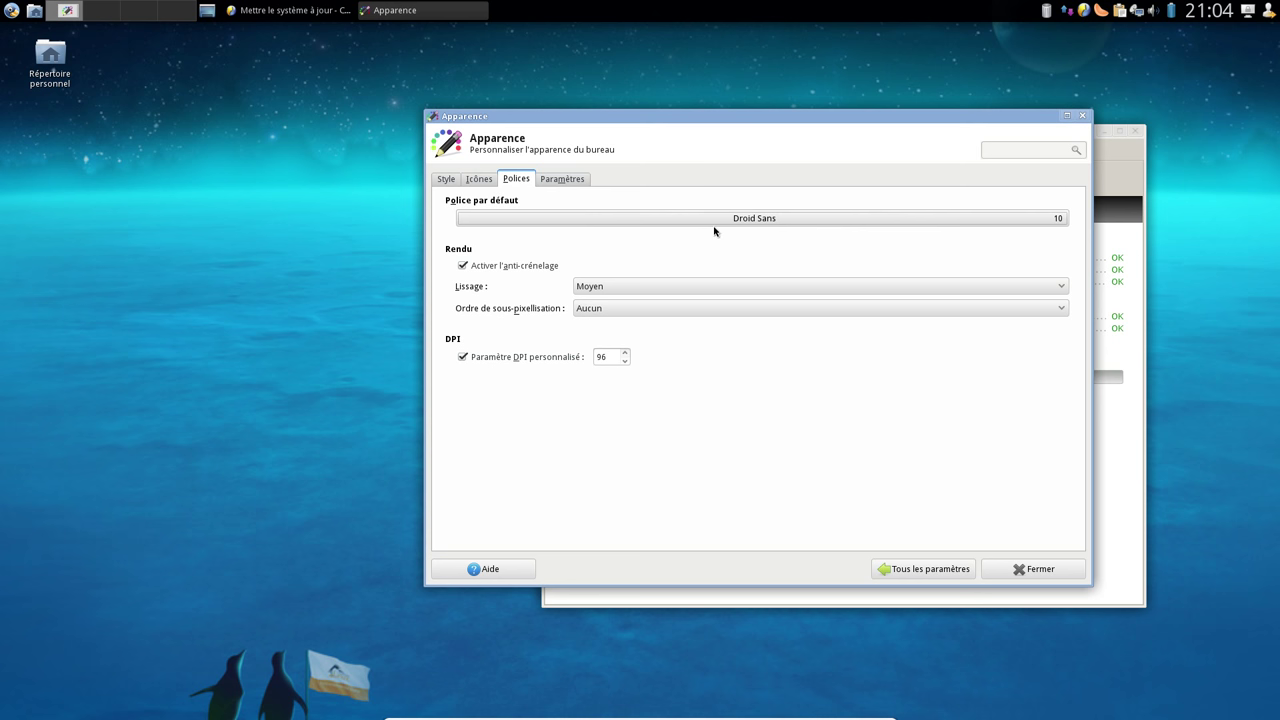
# Try the Texte toolbar style, set it back to Icônes, then open the Bureau settings
pyautogui.click(564, 182)
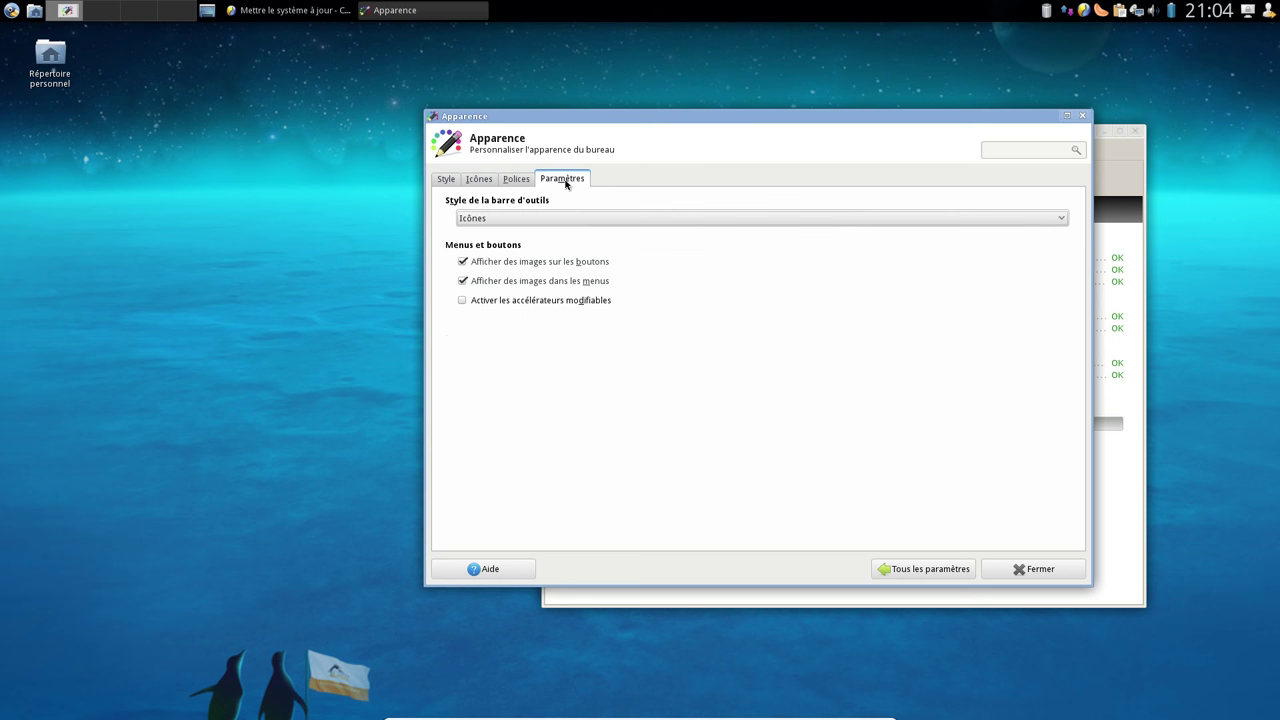
pyautogui.click(548, 219)
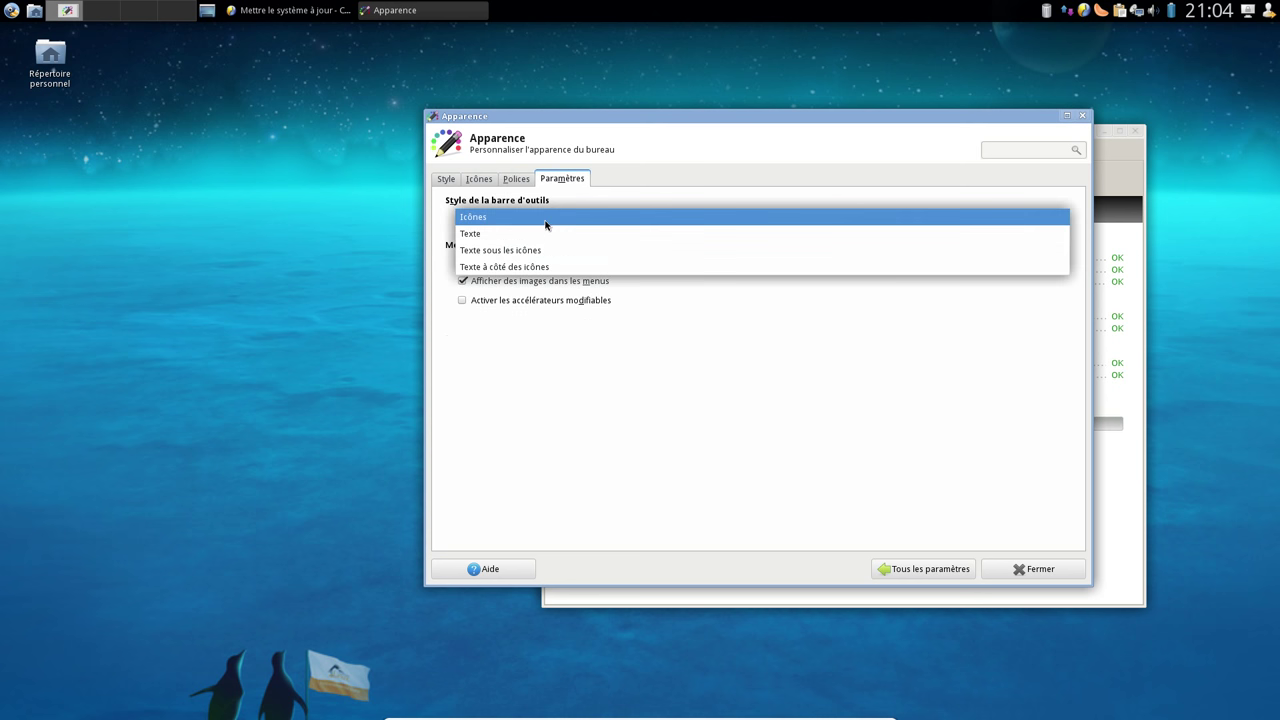
pyautogui.click(546, 220)
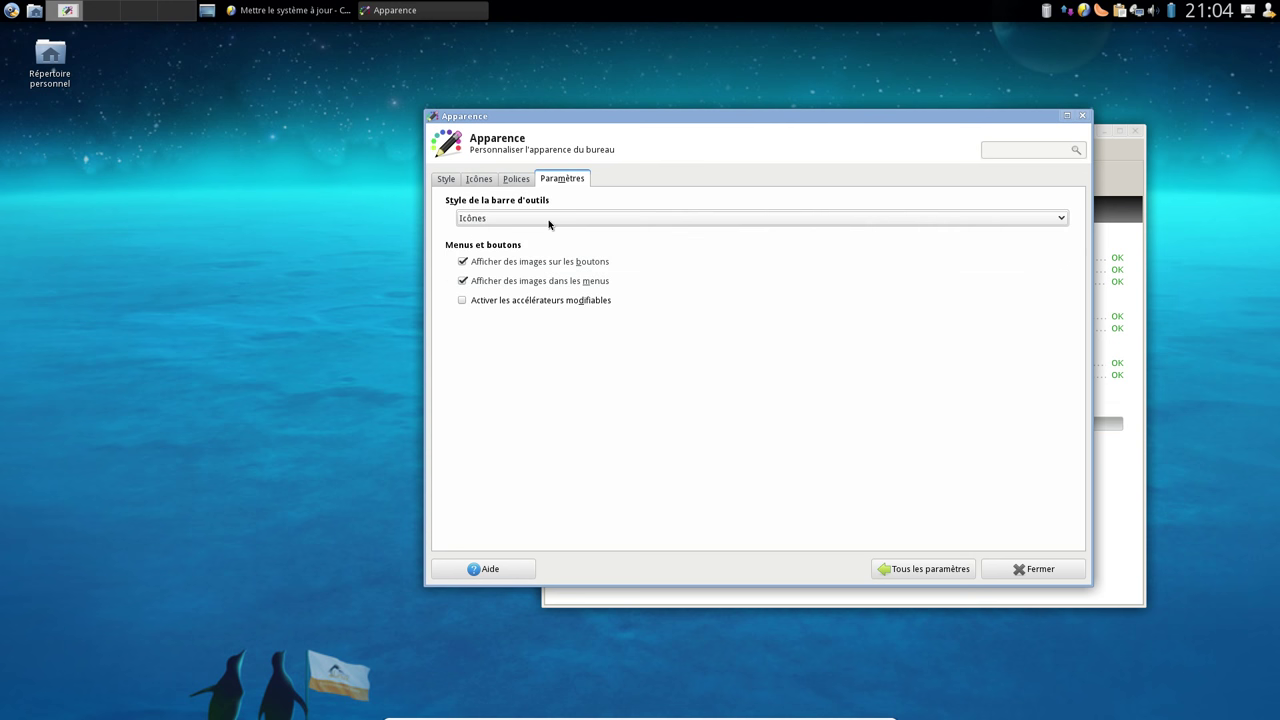
pyautogui.click(548, 219)
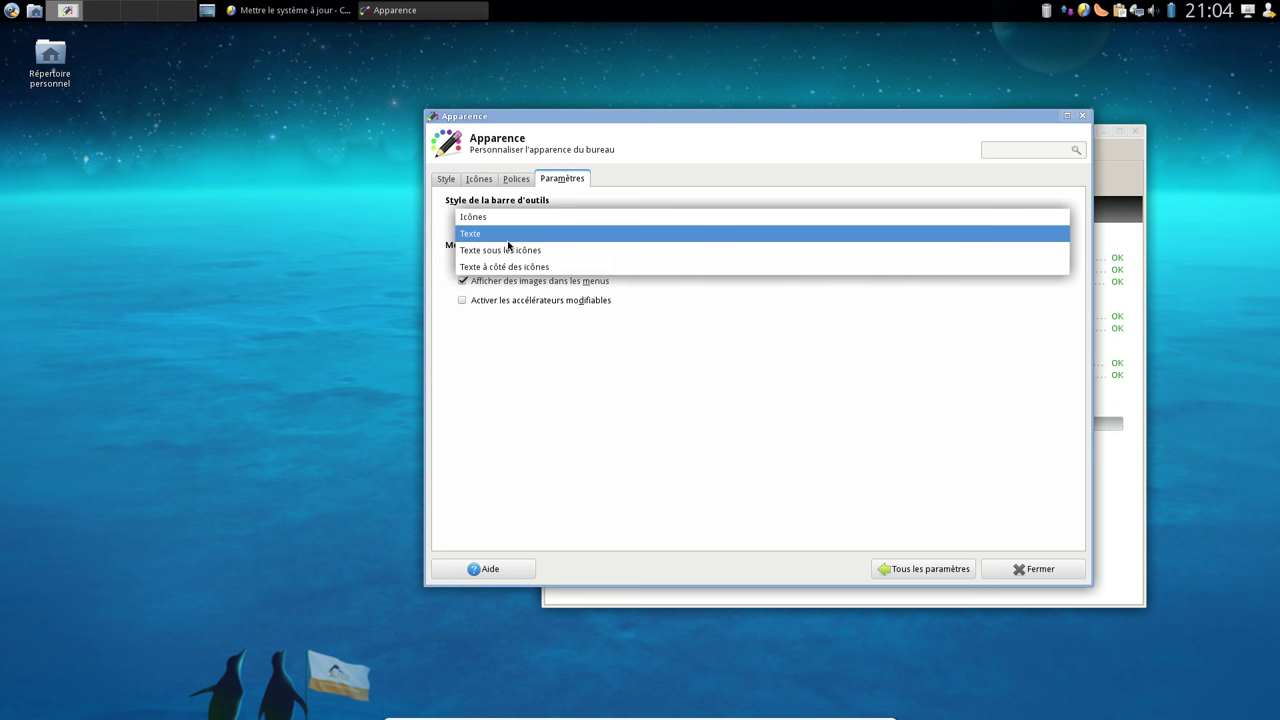
pyautogui.click(510, 233)
pyautogui.click(517, 219)
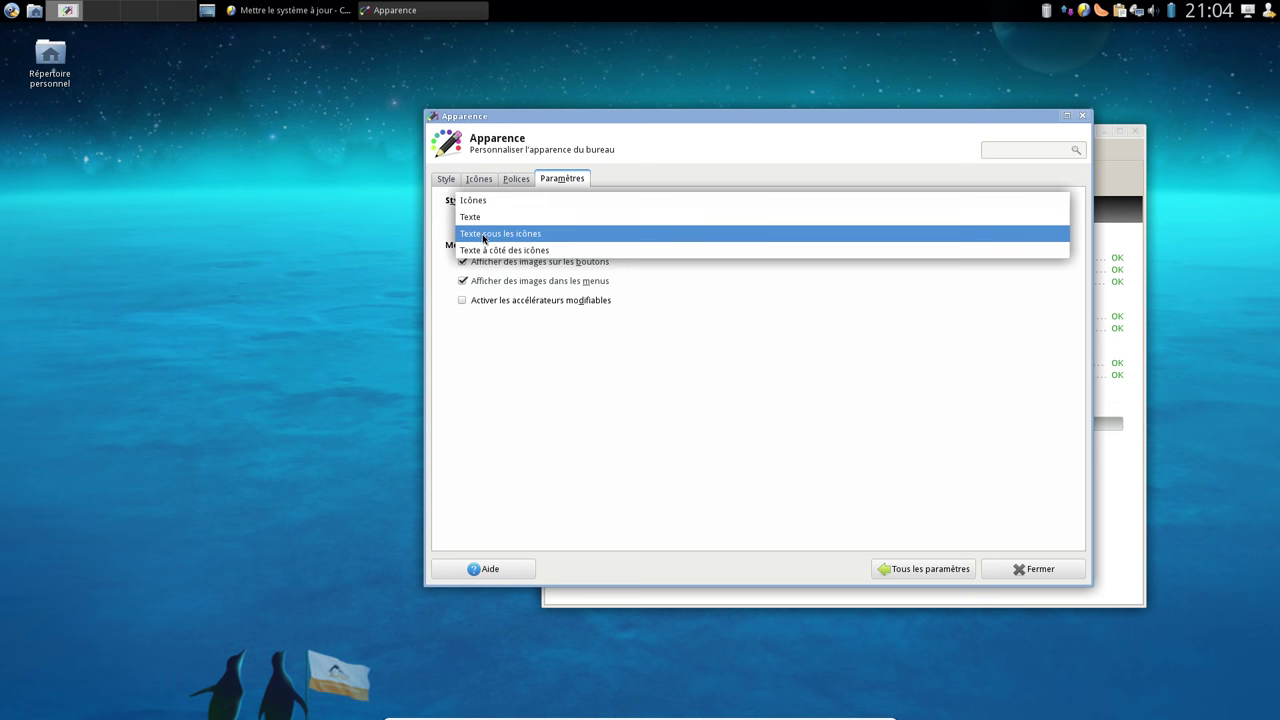
pyautogui.click(495, 205)
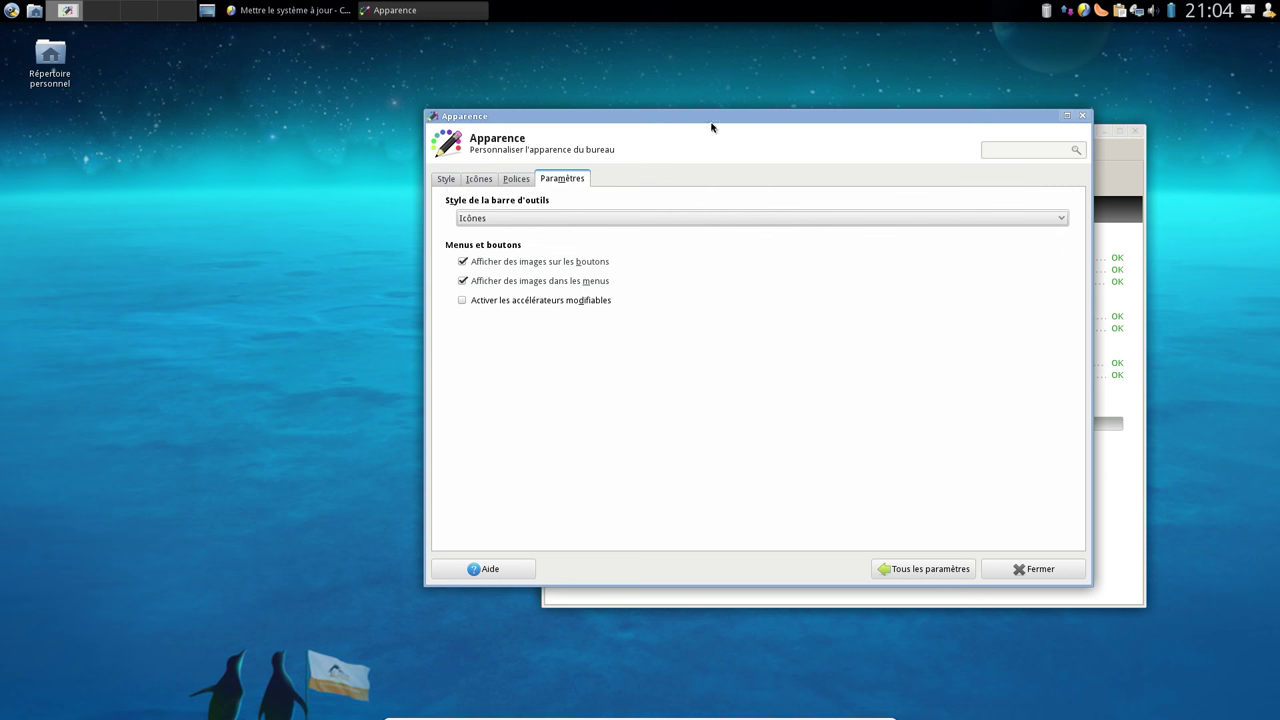
pyautogui.click(930, 569)
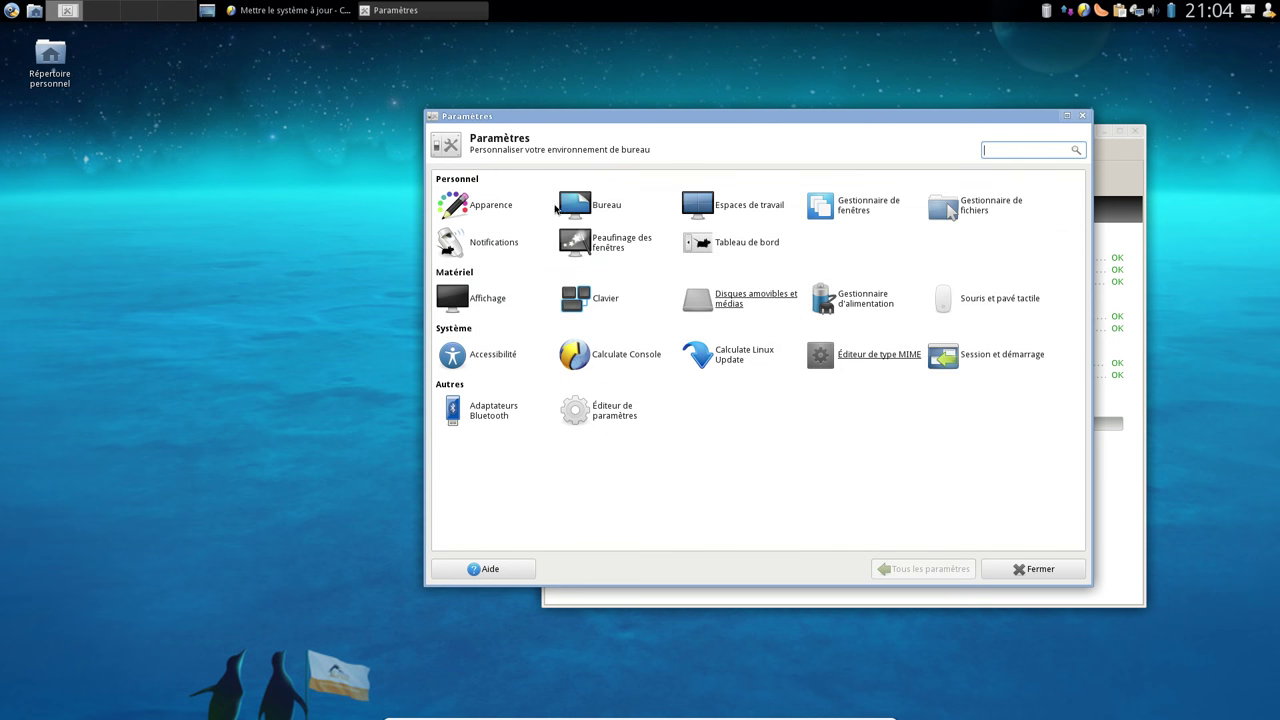
pyautogui.click(607, 207)
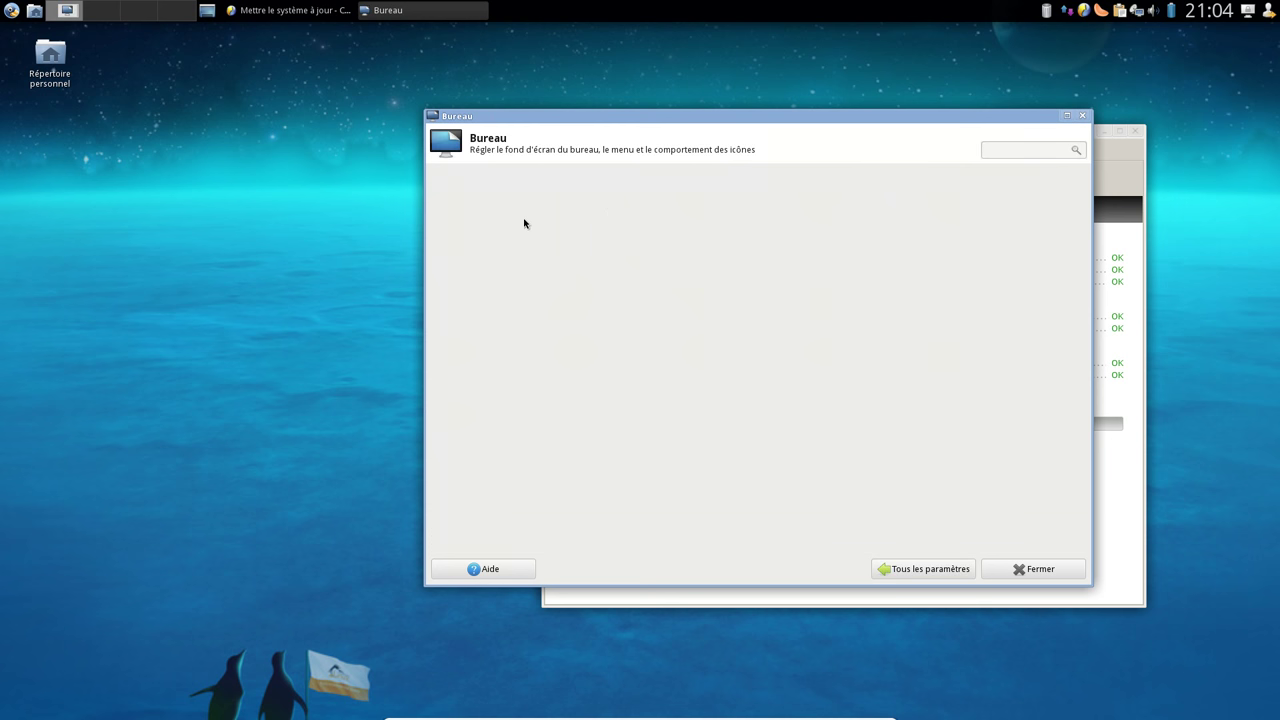
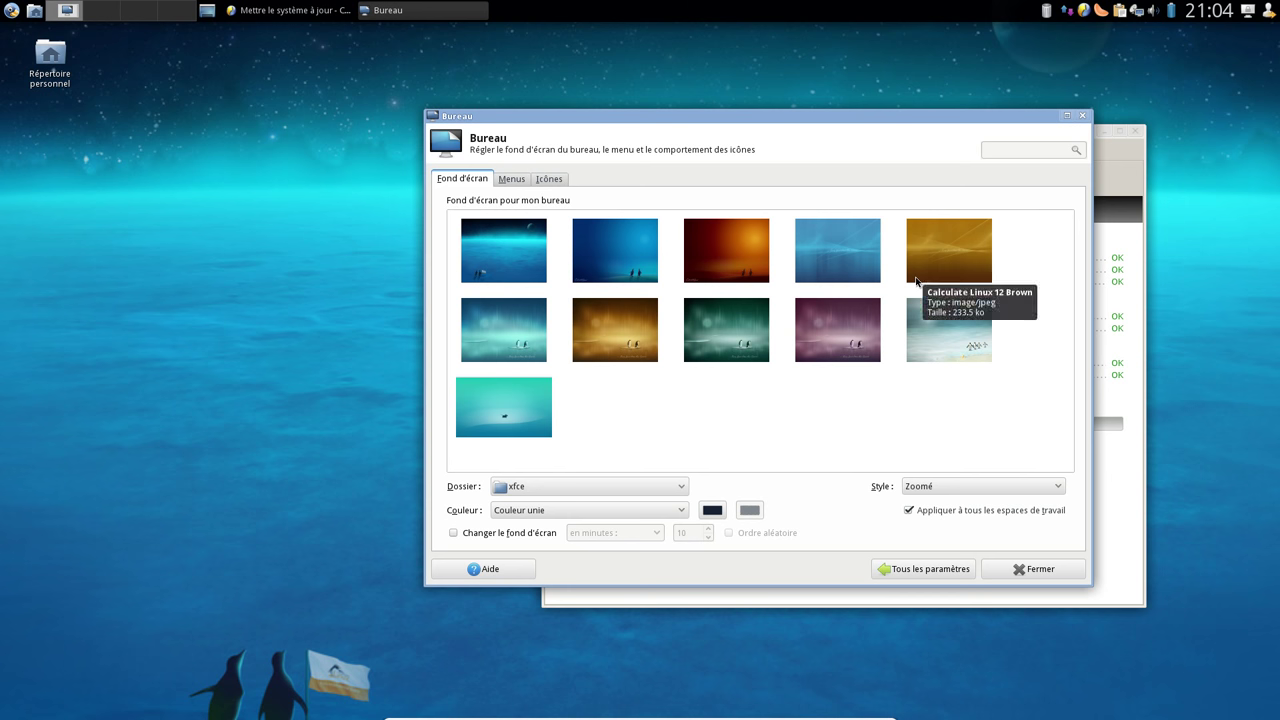
# Preview the light-blue, pale and purple penguin wallpapers, then restore the starry blue wallpaper
pyautogui.click(629, 261)
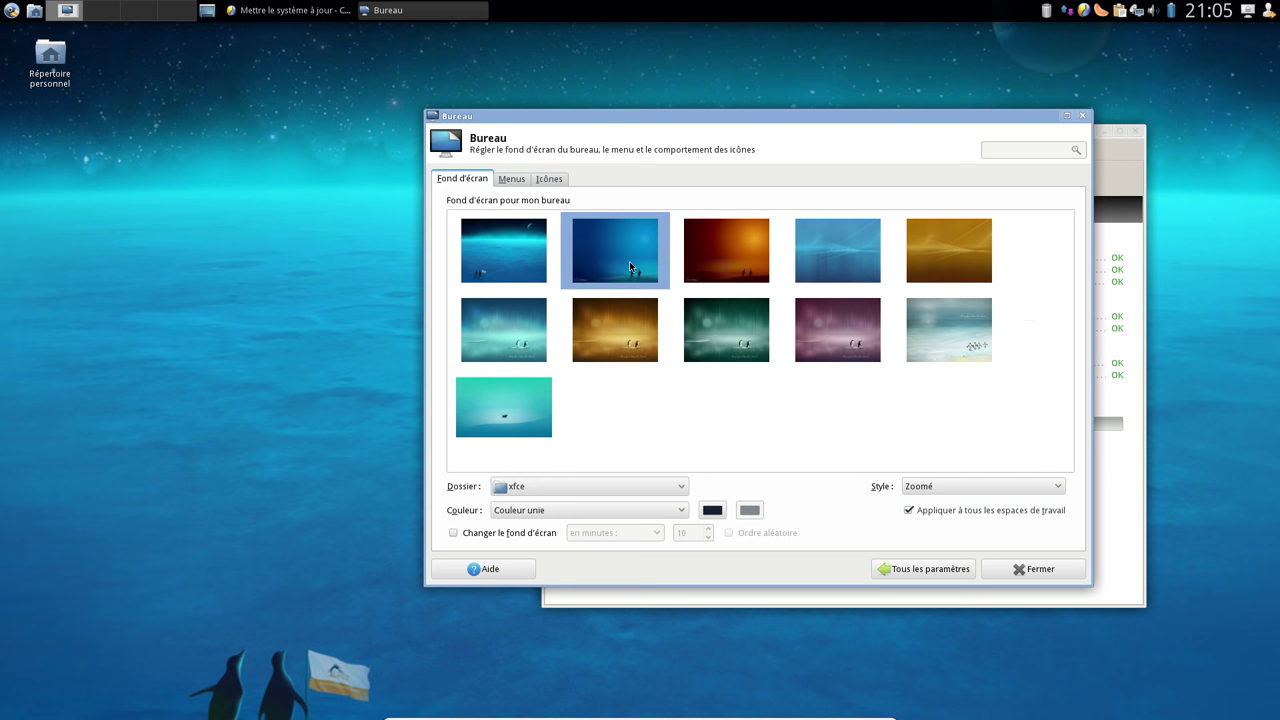
pyautogui.click(868, 272)
pyautogui.click(932, 322)
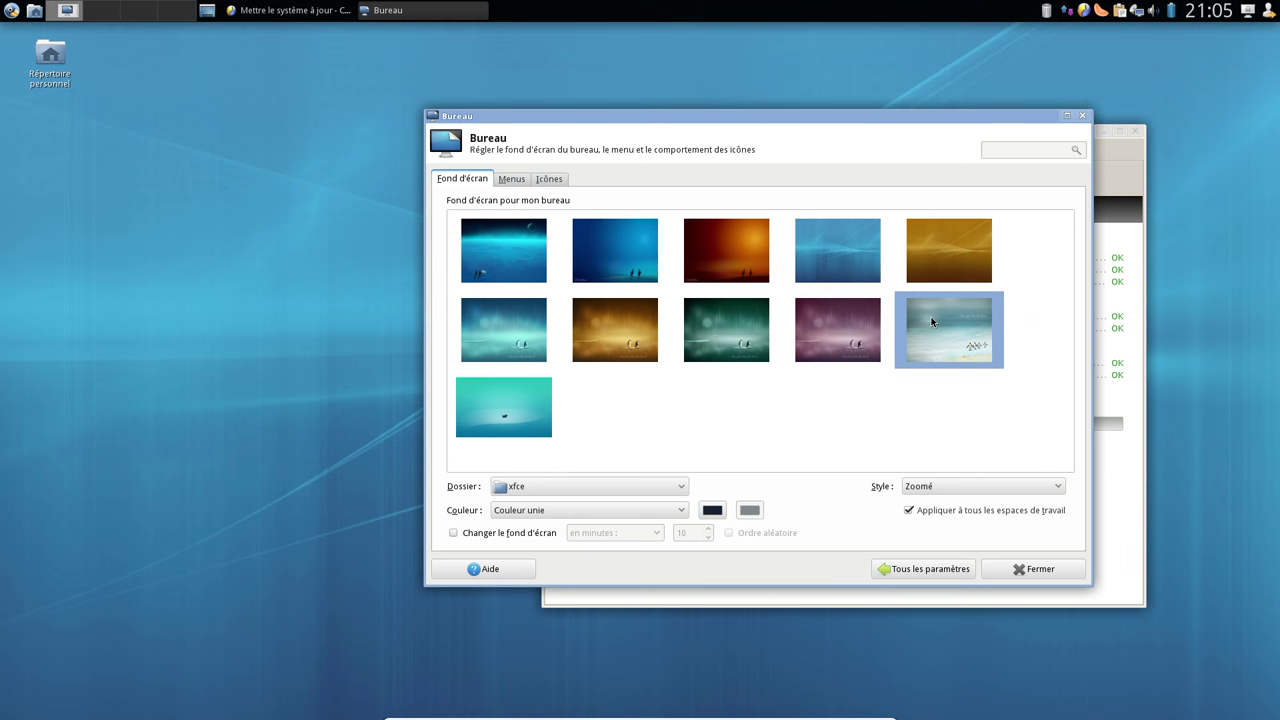
pyautogui.click(853, 333)
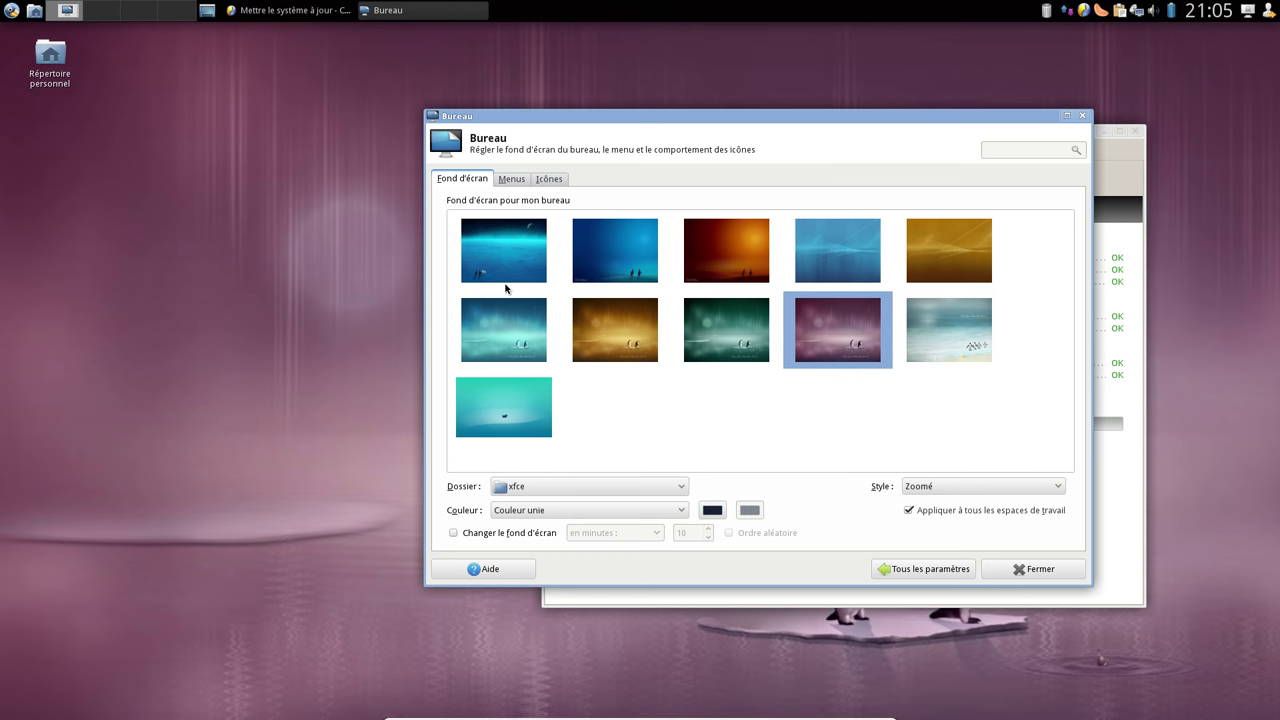
pyautogui.click(505, 284)
pyautogui.click(513, 179)
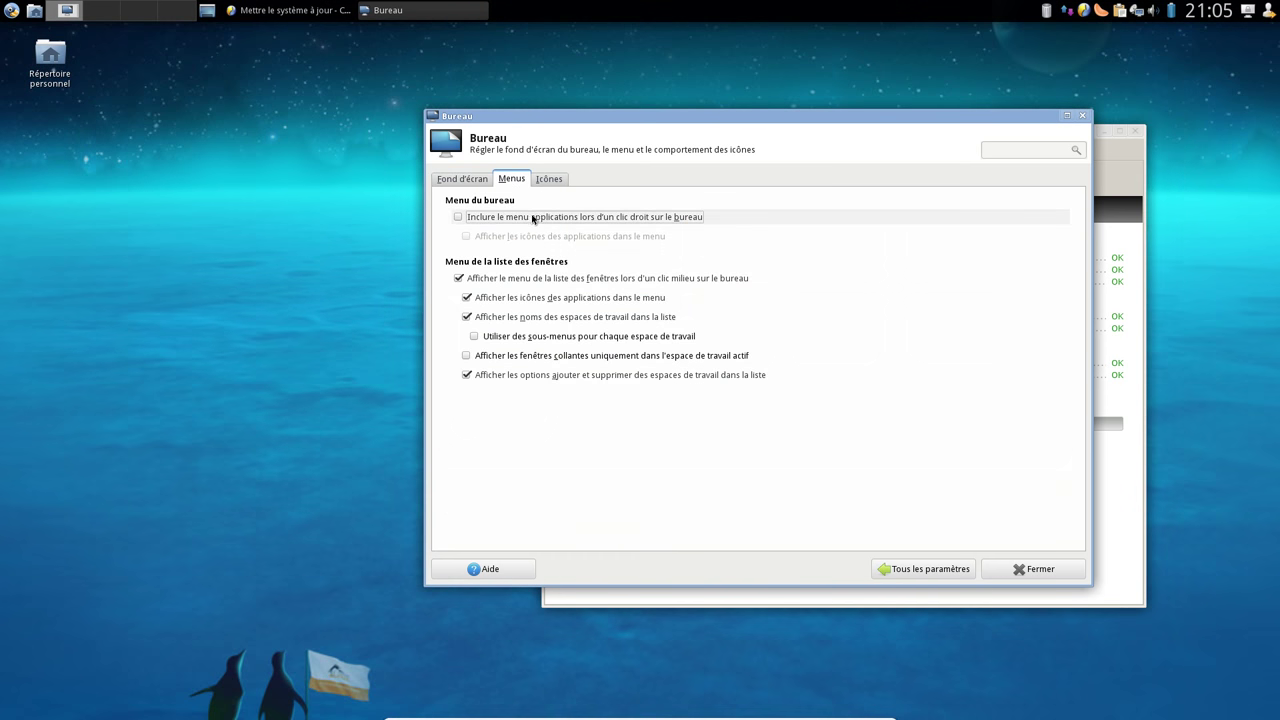
# Include the applications menu in the desktop right-click menu and check it on the desktop
pyautogui.click(531, 217)
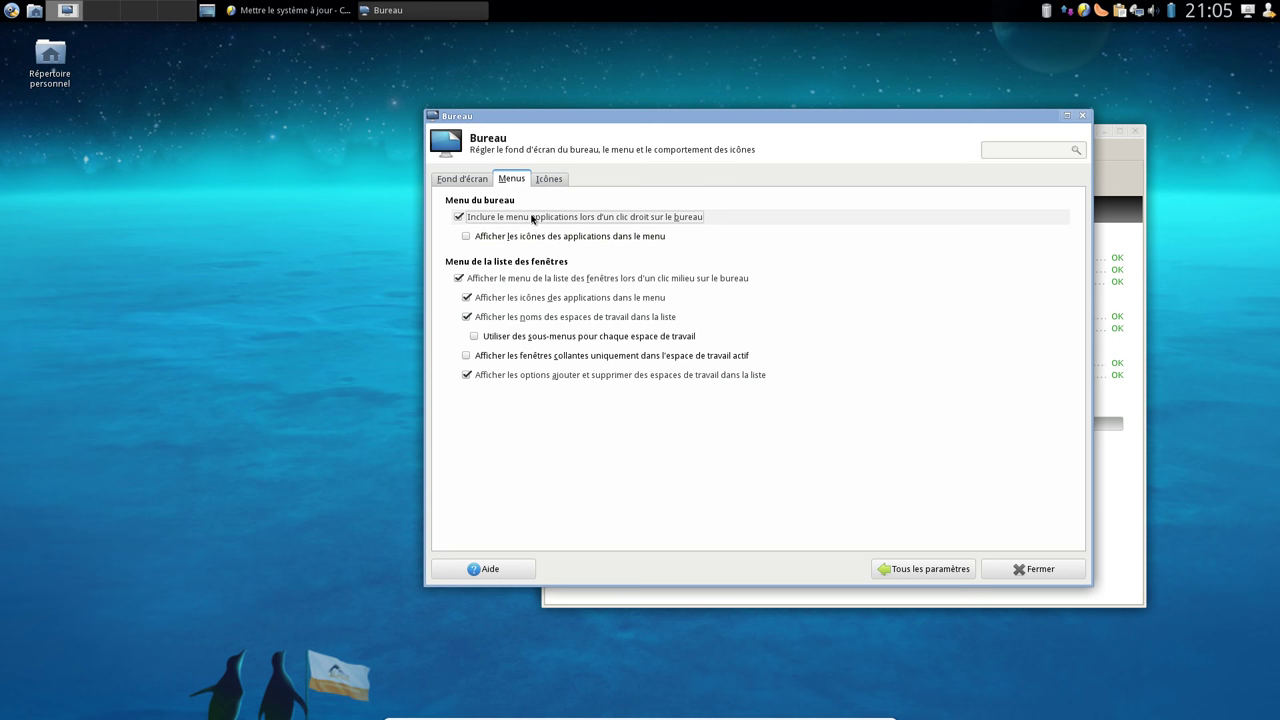
pyautogui.rightClick(196, 187)
pyautogui.moveTo(255, 428)
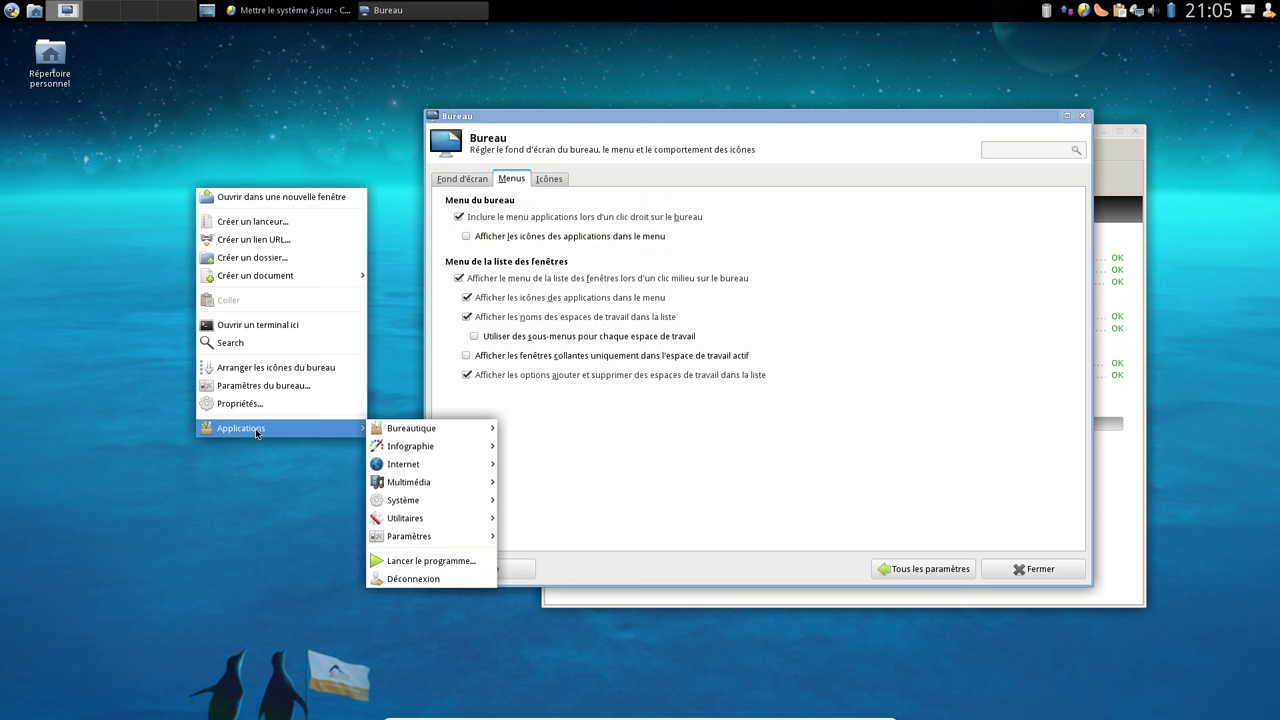
pyautogui.moveTo(436, 532)
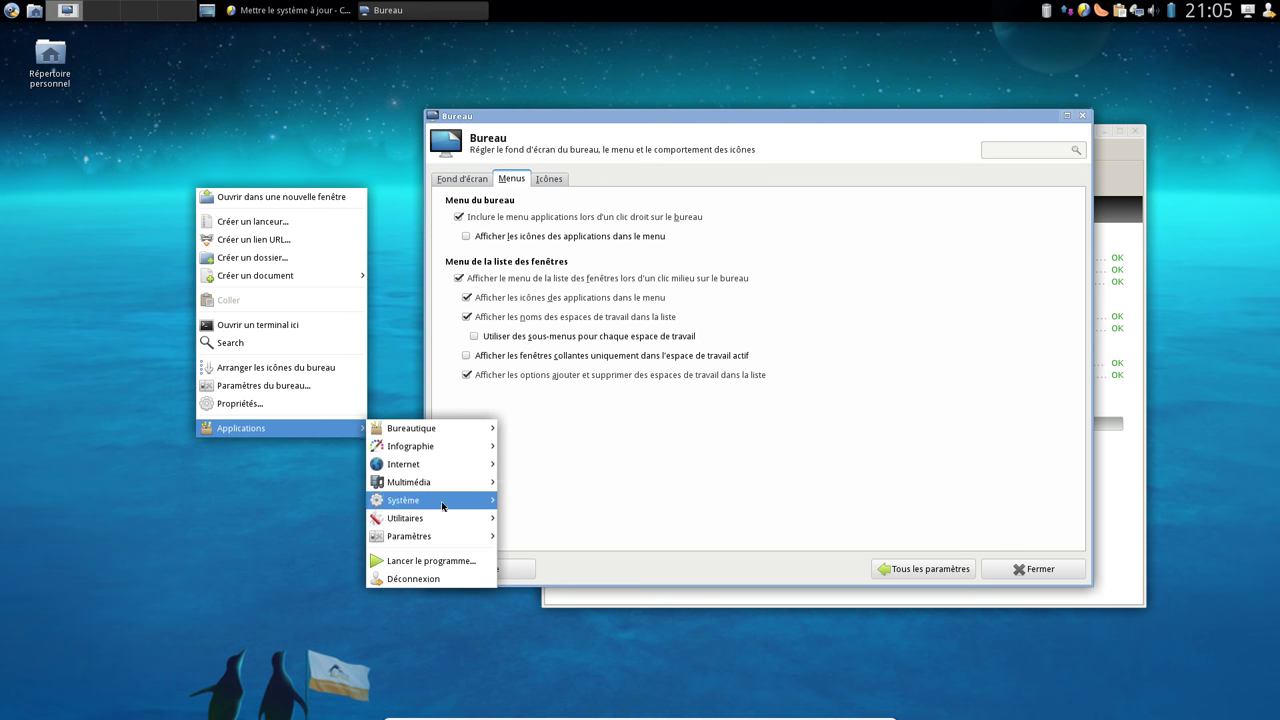
pyautogui.moveTo(440, 447)
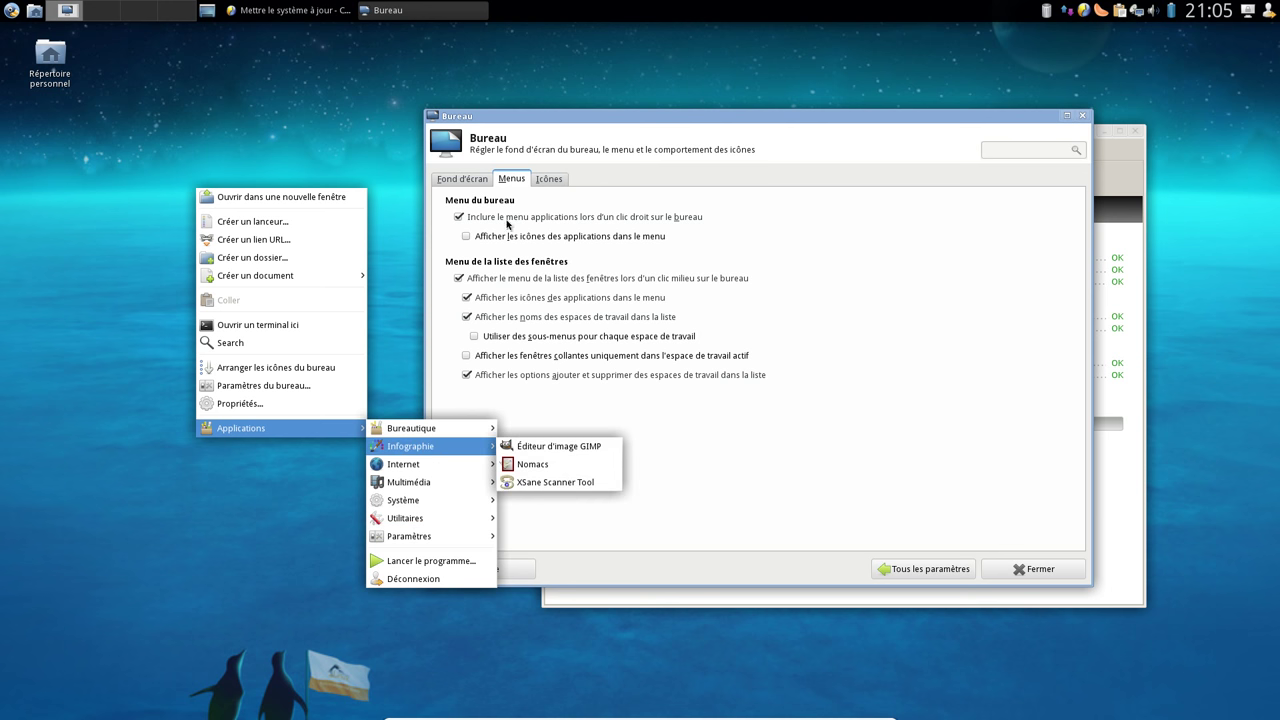
pyautogui.click(505, 240)
# Toggle application icons in the desktop menu on and off, comparing the right-click menu each time
pyautogui.click(505, 237)
pyautogui.rightClick(188, 219)
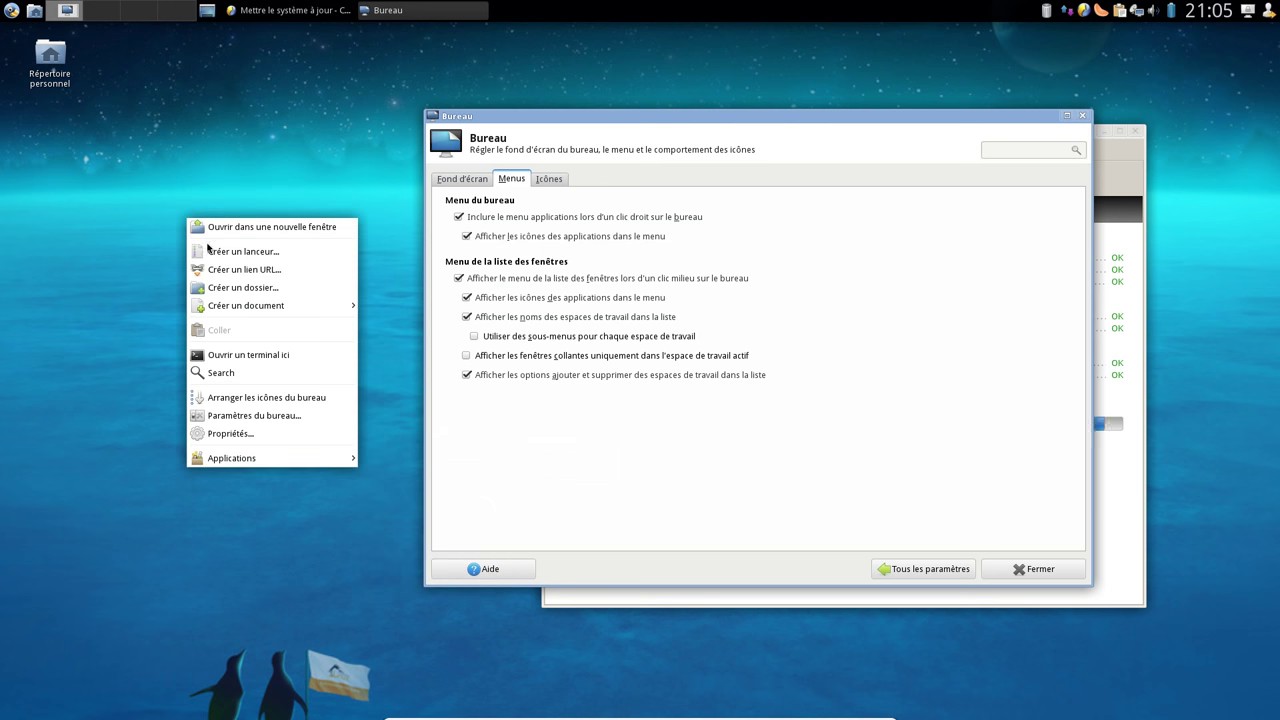
pyautogui.moveTo(245, 459)
pyautogui.moveTo(408, 458)
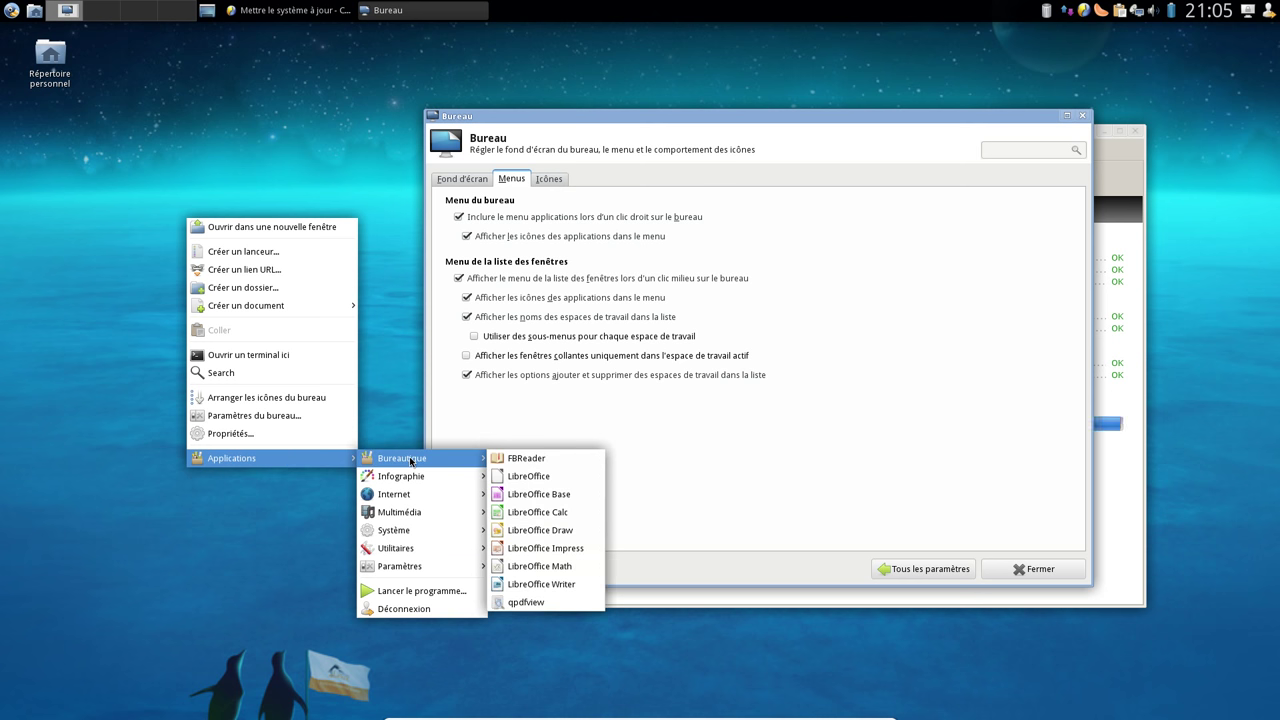
pyautogui.click(510, 236)
pyautogui.click(512, 238)
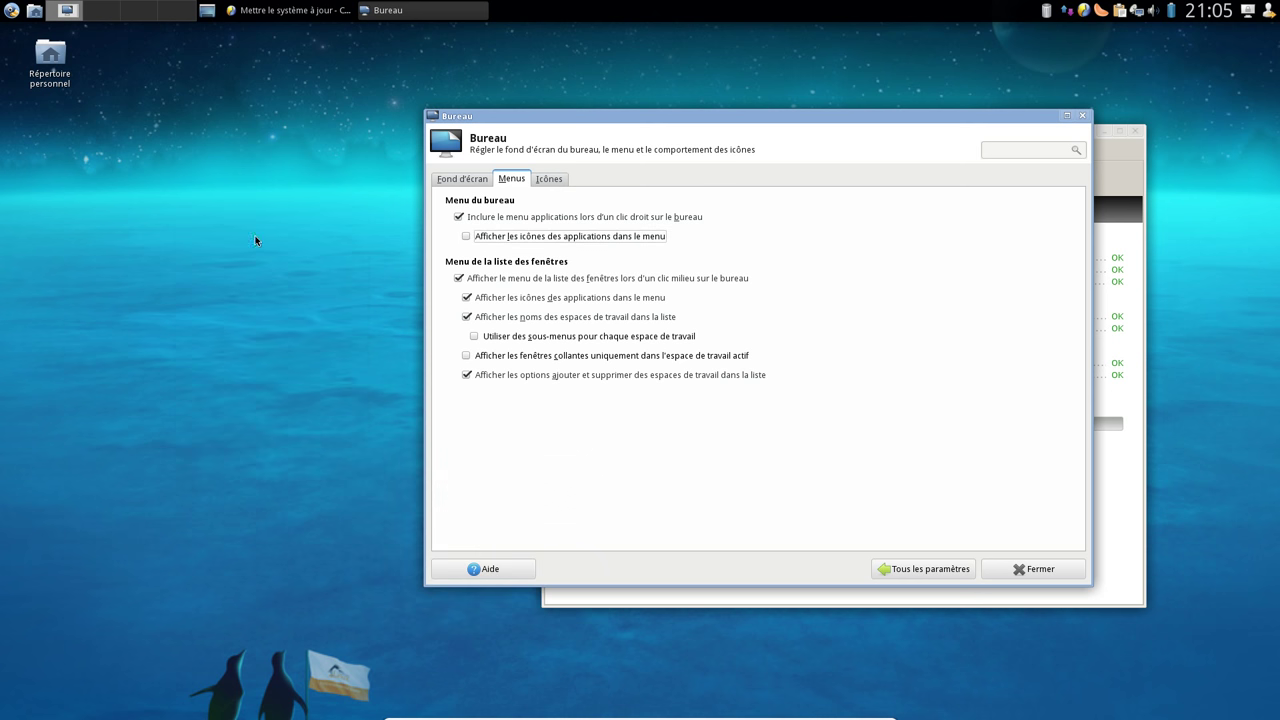
pyautogui.rightClick(222, 233)
pyautogui.moveTo(297, 468)
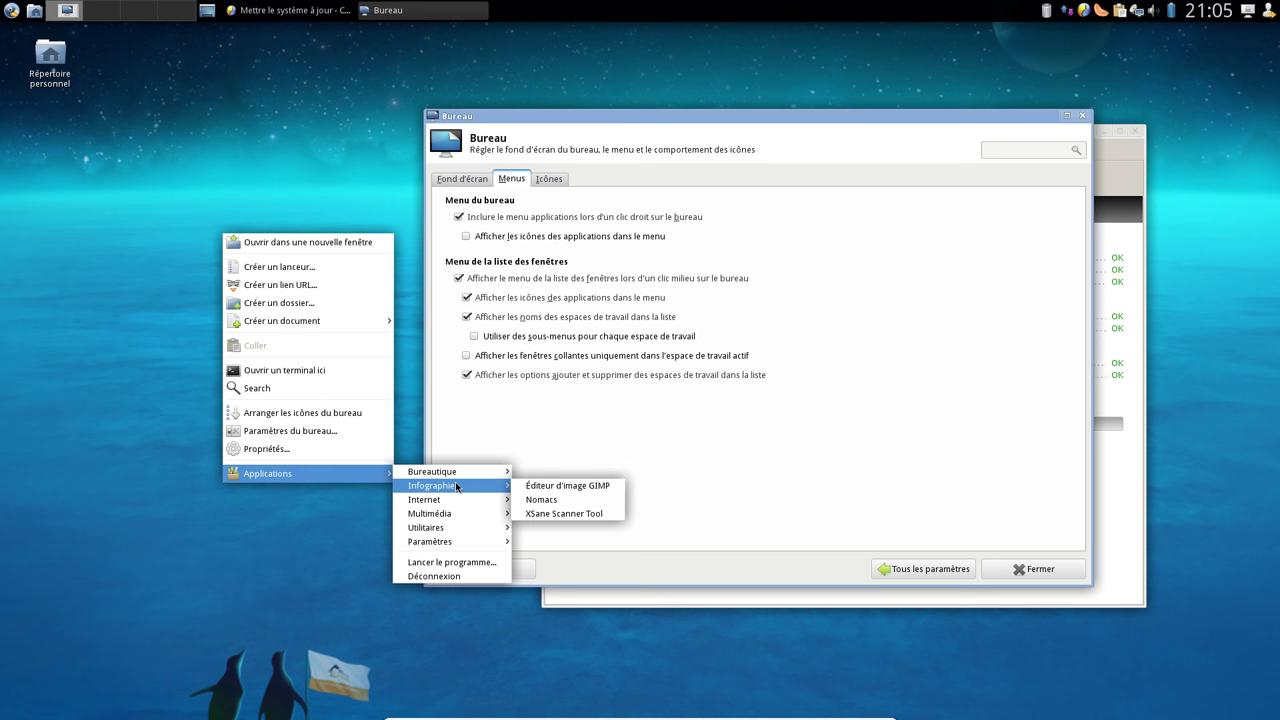
pyautogui.click(502, 237)
# Re-enable application icons in the desktop menu and confirm them in the right-click menu
pyautogui.click(502, 237)
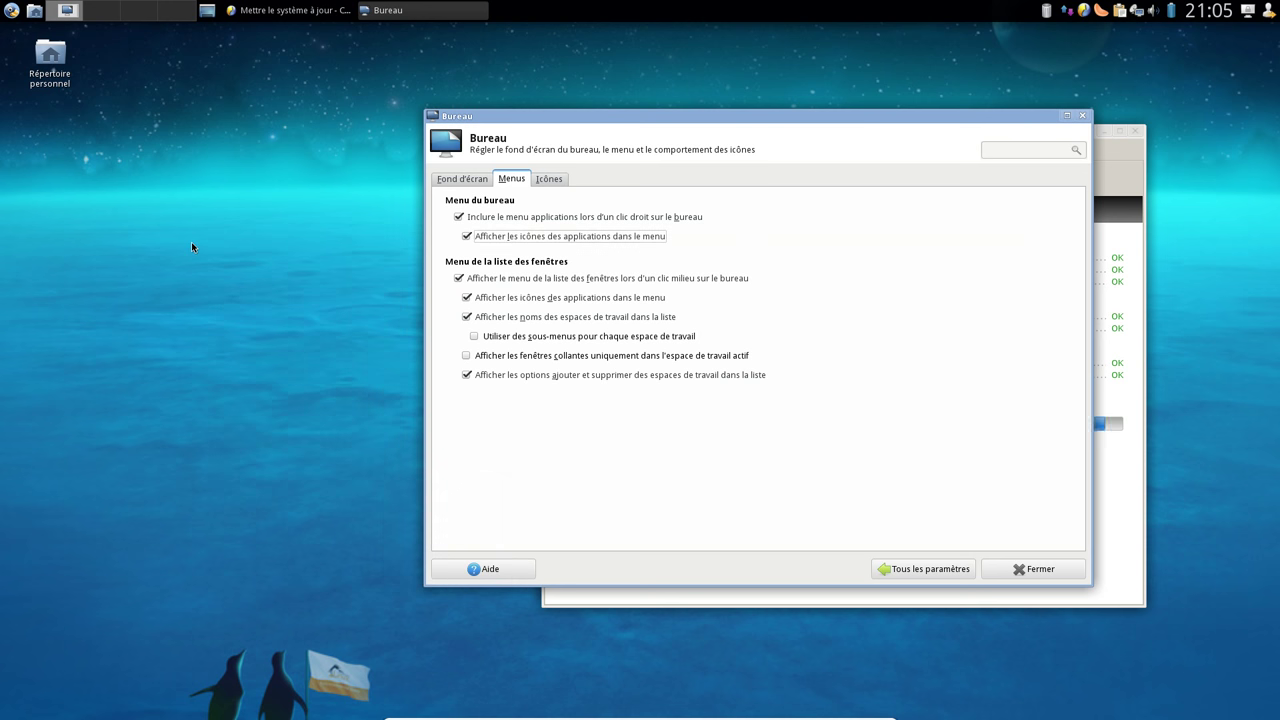
pyautogui.rightClick(191, 241)
pyautogui.moveTo(240, 482)
pyautogui.moveTo(410, 482)
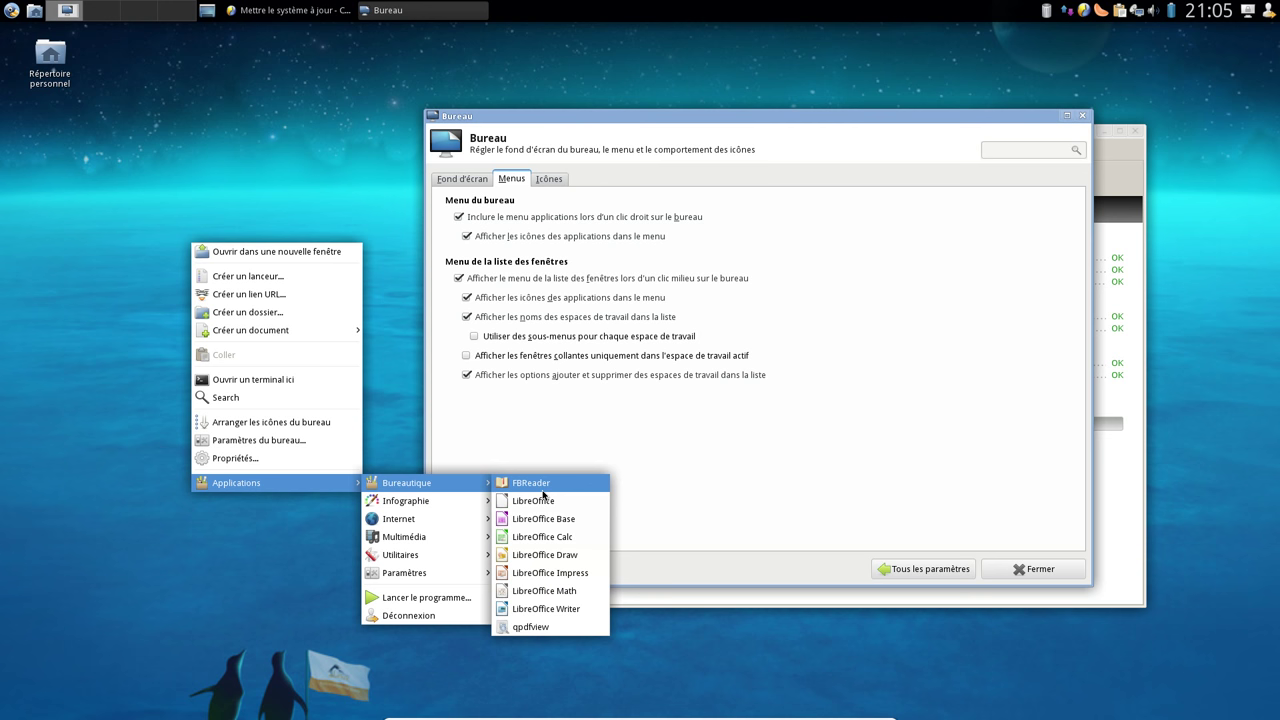
pyautogui.click(547, 175)
pyautogui.click(561, 179)
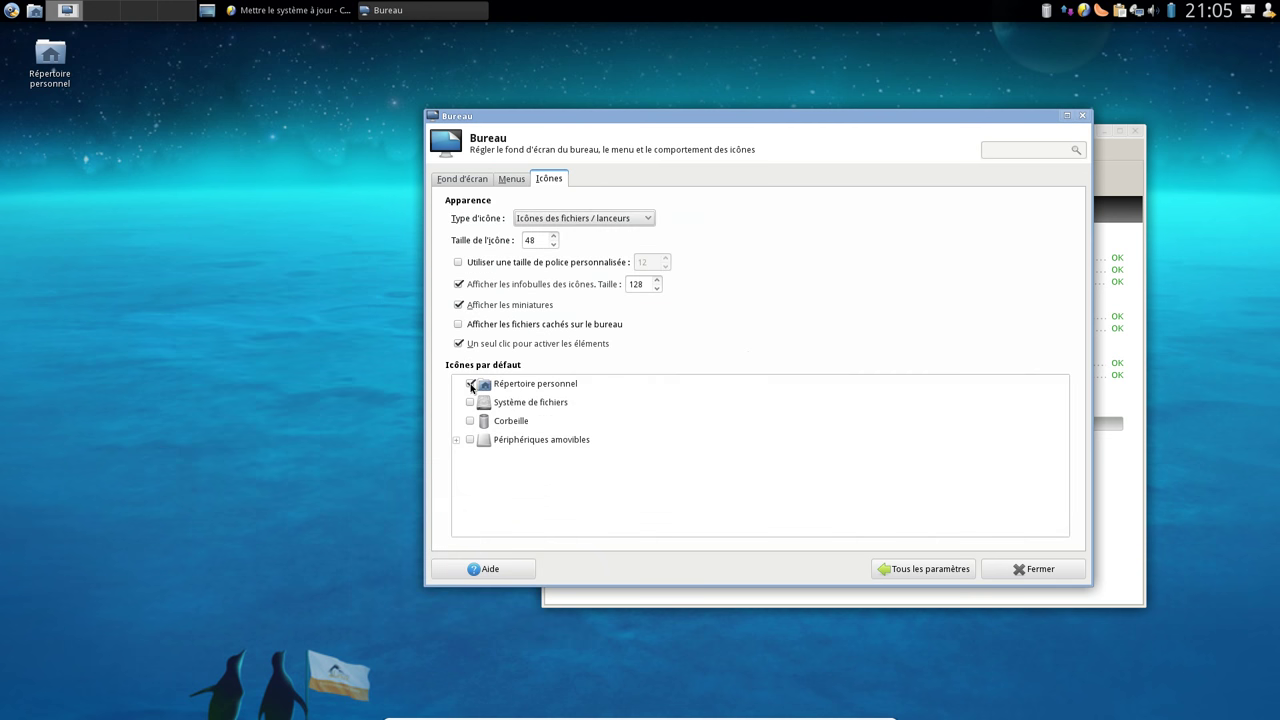
# Show the Répertoire personnel and Corbeille desktop icons, leaving Système de fichiers unchecked
pyautogui.click(471, 385)
pyautogui.click(471, 385)
pyautogui.click(470, 402)
pyautogui.click(470, 421)
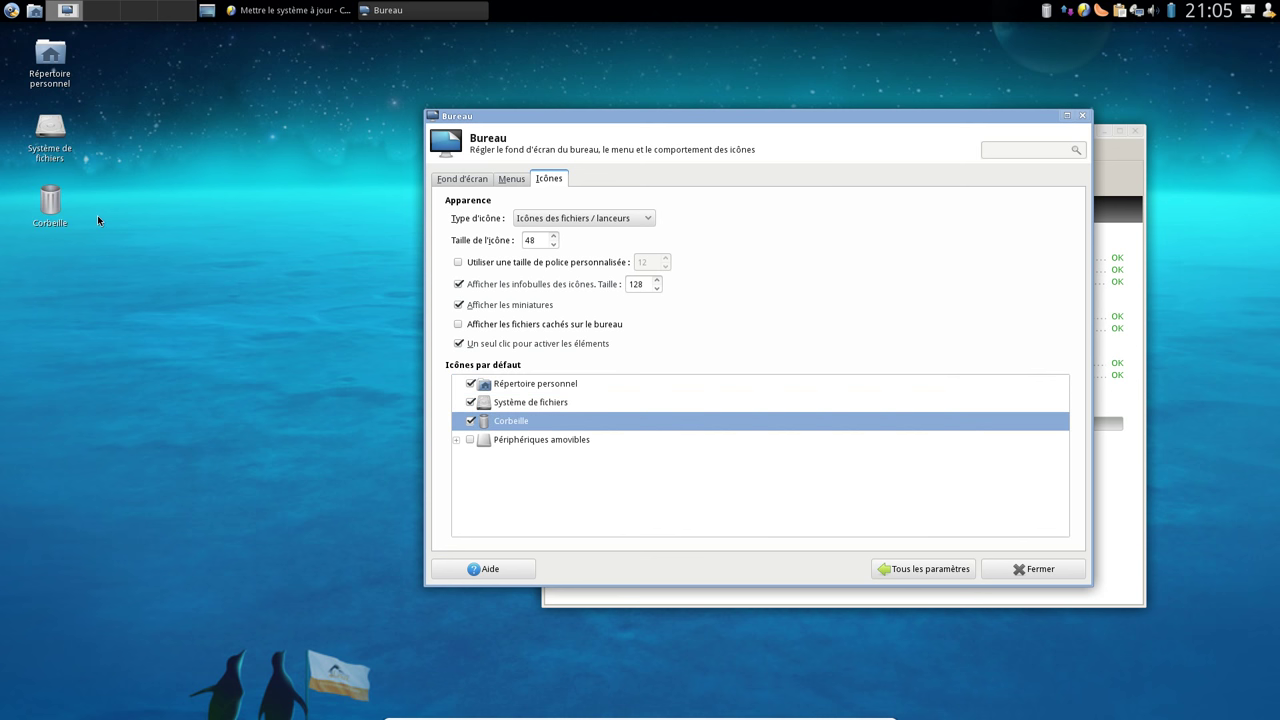
pyautogui.click(470, 402)
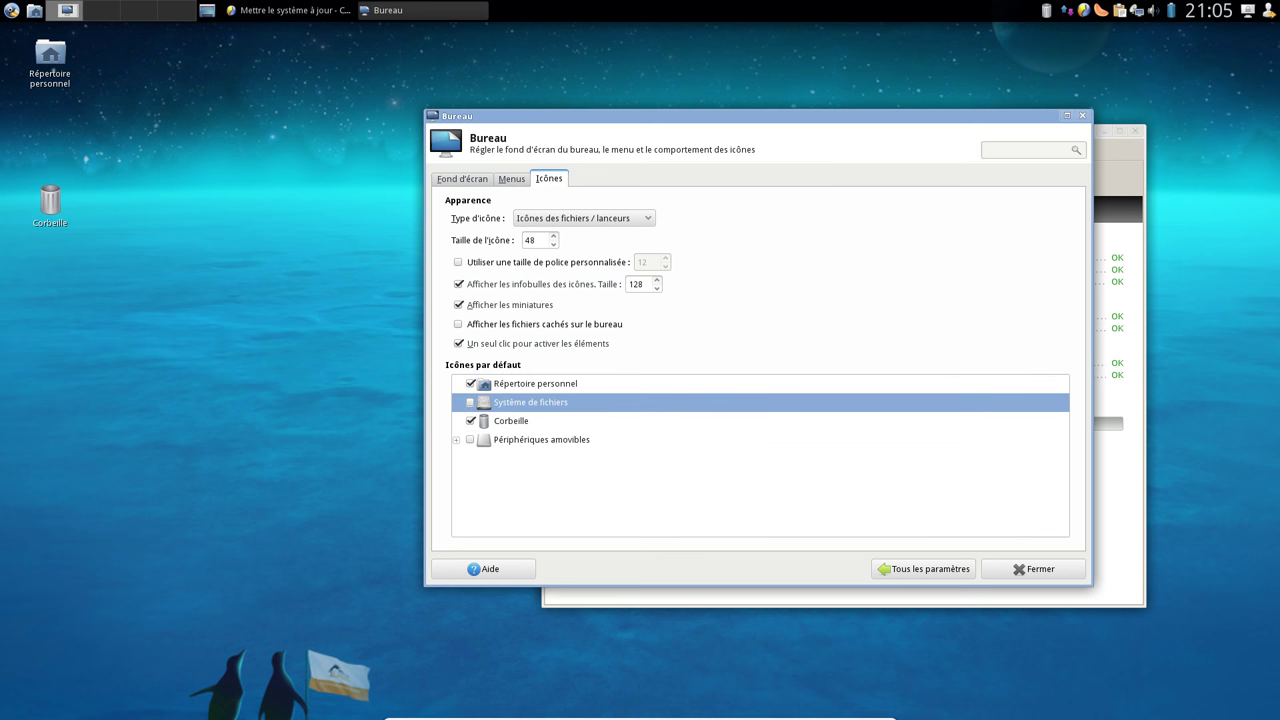
# Expand and collapse the Périphériques amovibles entries, then leave the VM's full-screen mode
pyautogui.click(456, 440)
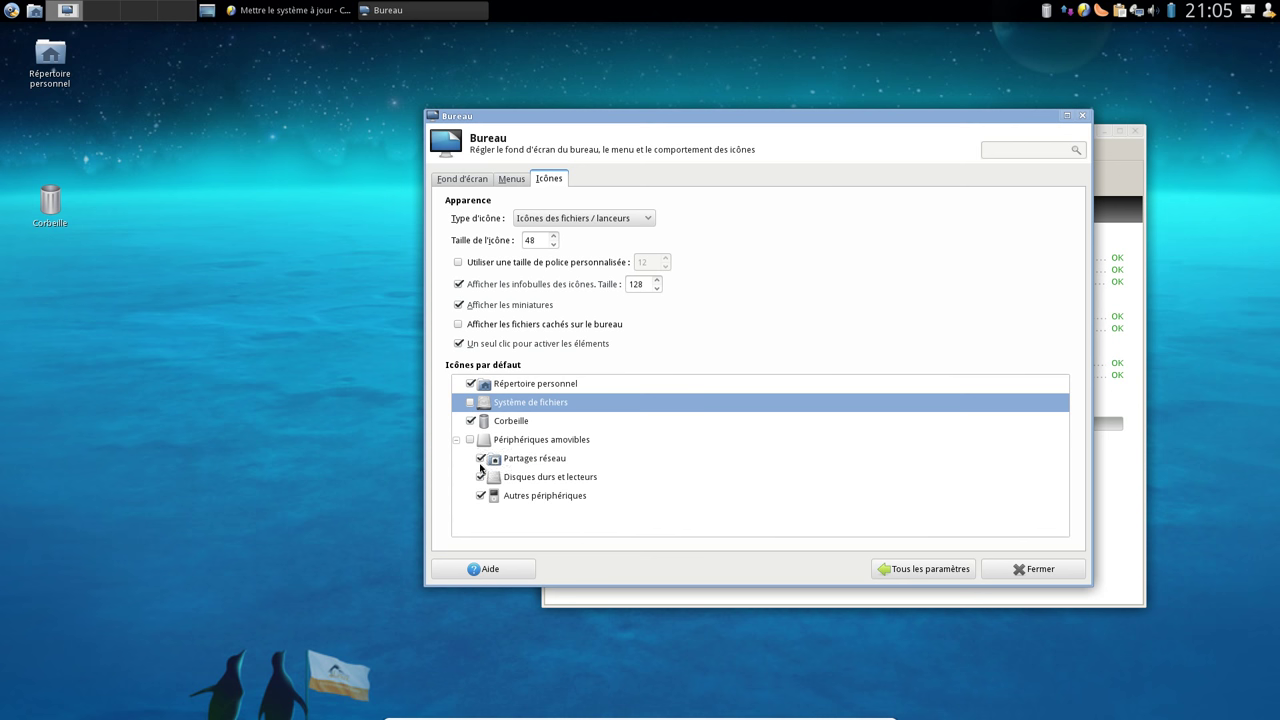
pyautogui.click(480, 480)
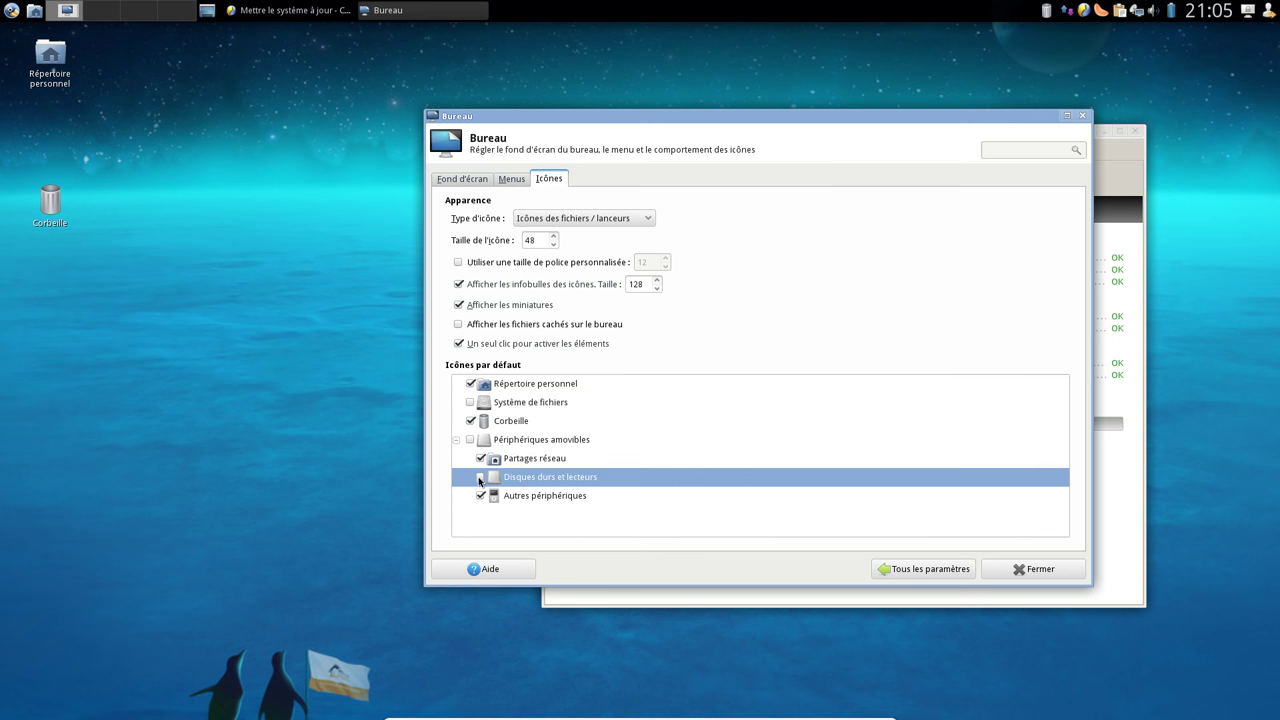
pyautogui.click(457, 441)
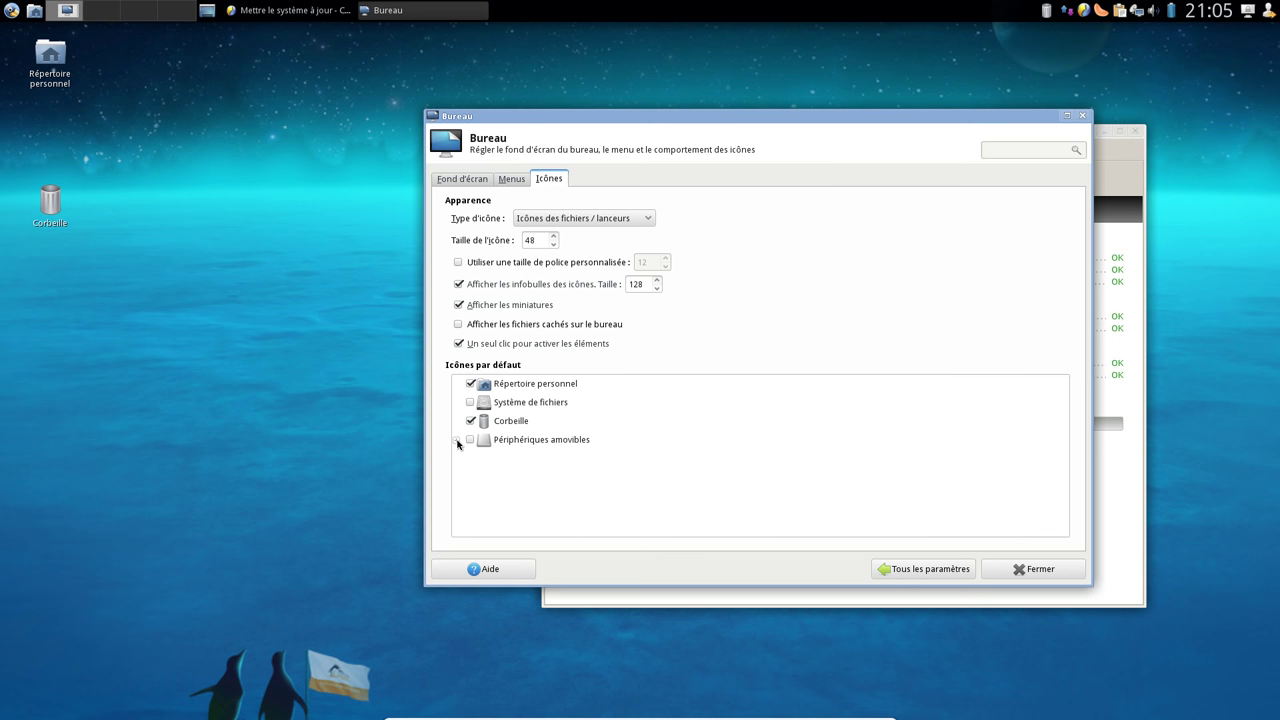
pyautogui.click(457, 441)
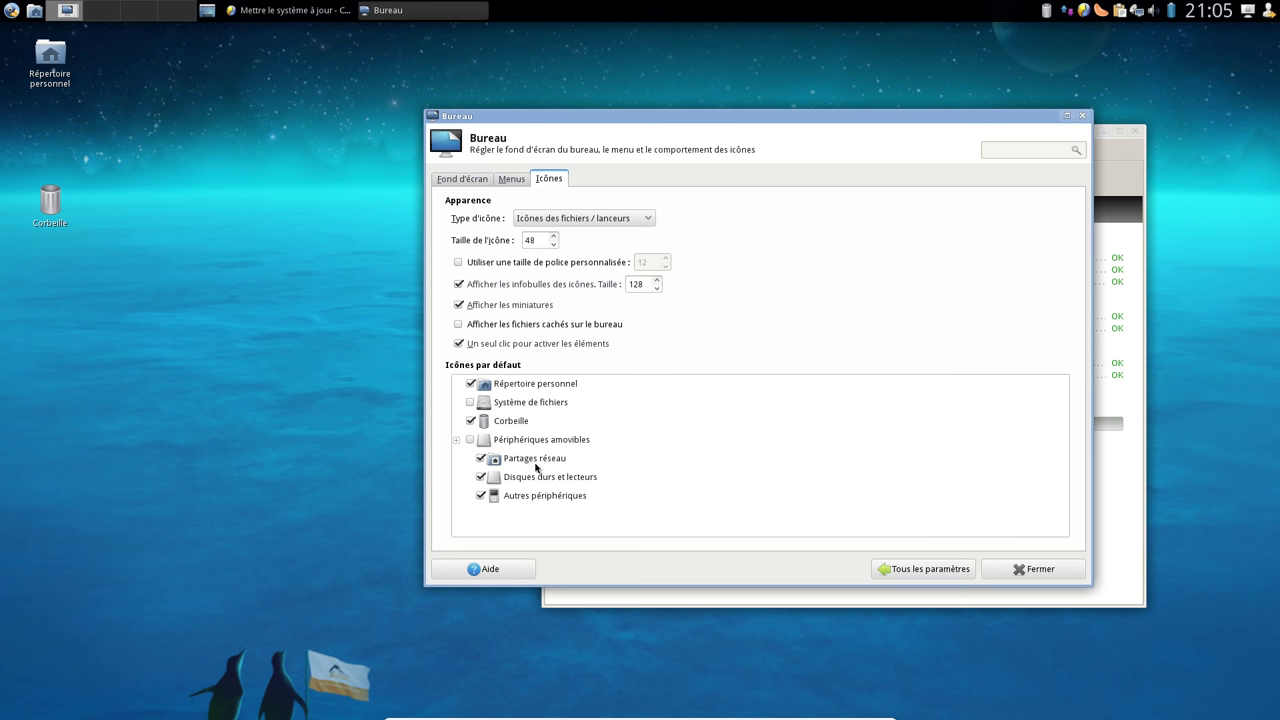
pyautogui.click(457, 441)
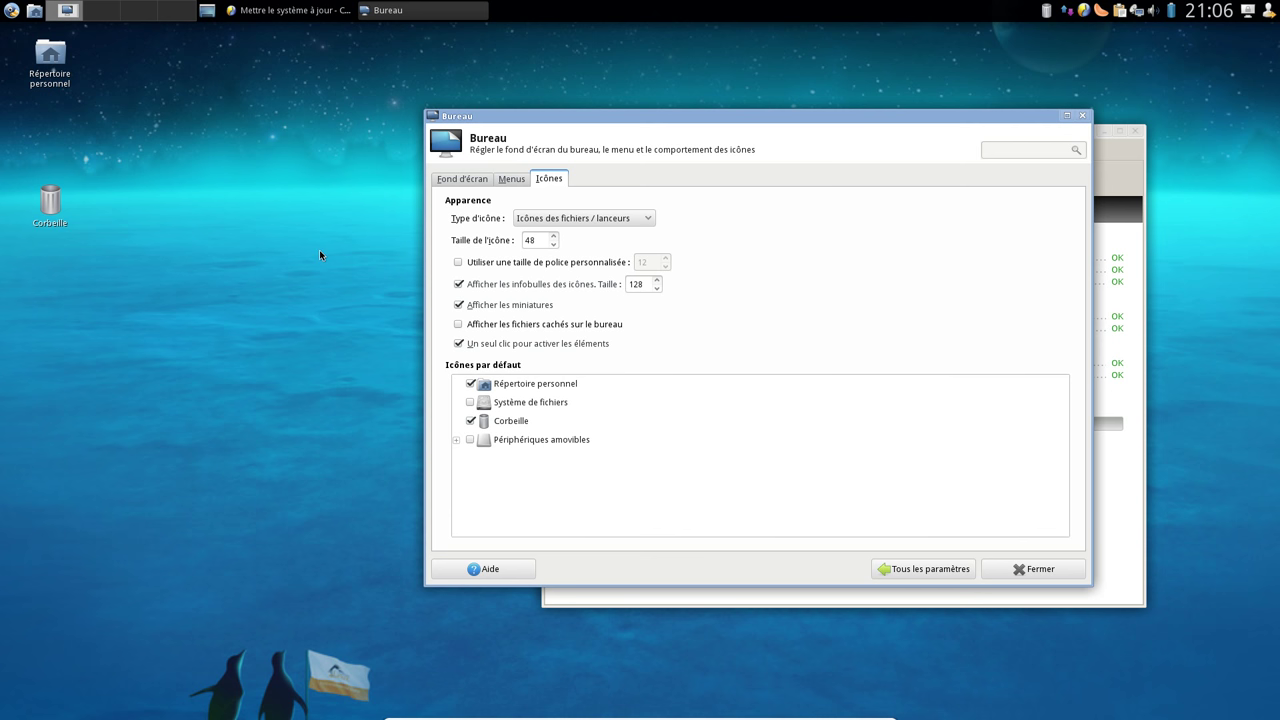
pyautogui.hotkey('ctrl', 'f')
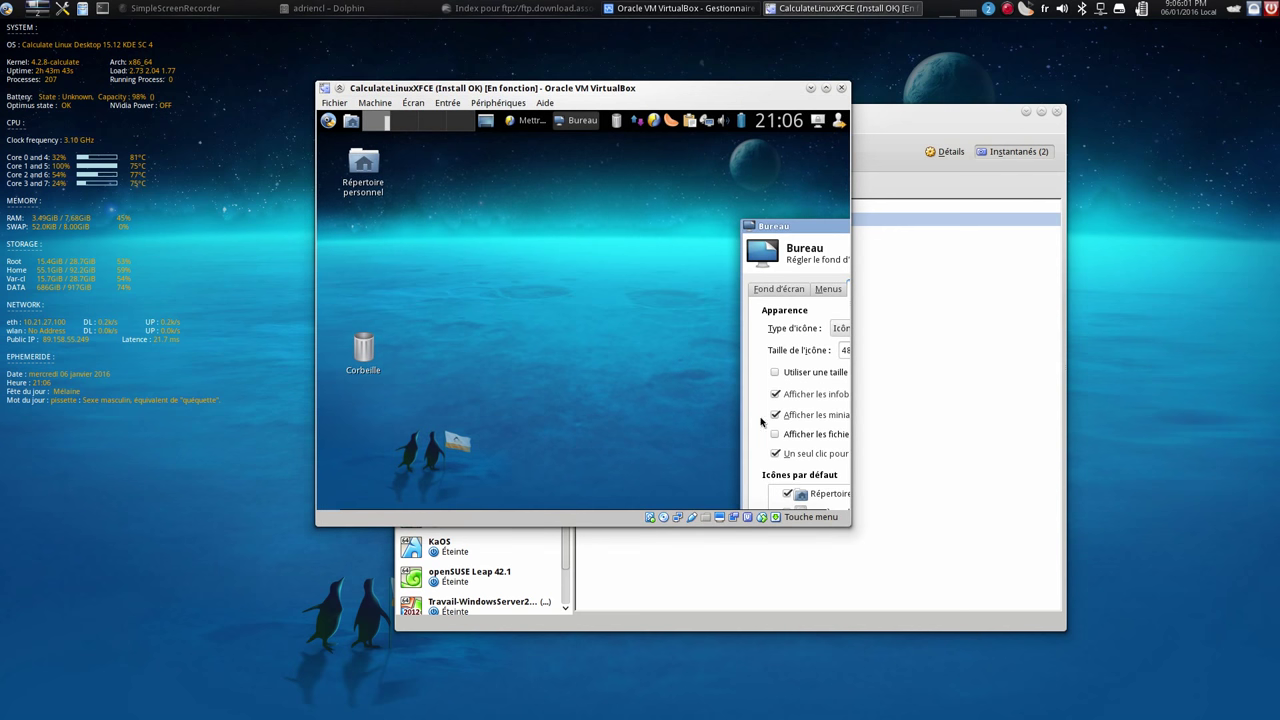
# Try attaching the Android phone from the VM's USB devices list, dismissing the connection error
pyautogui.click(690, 518)
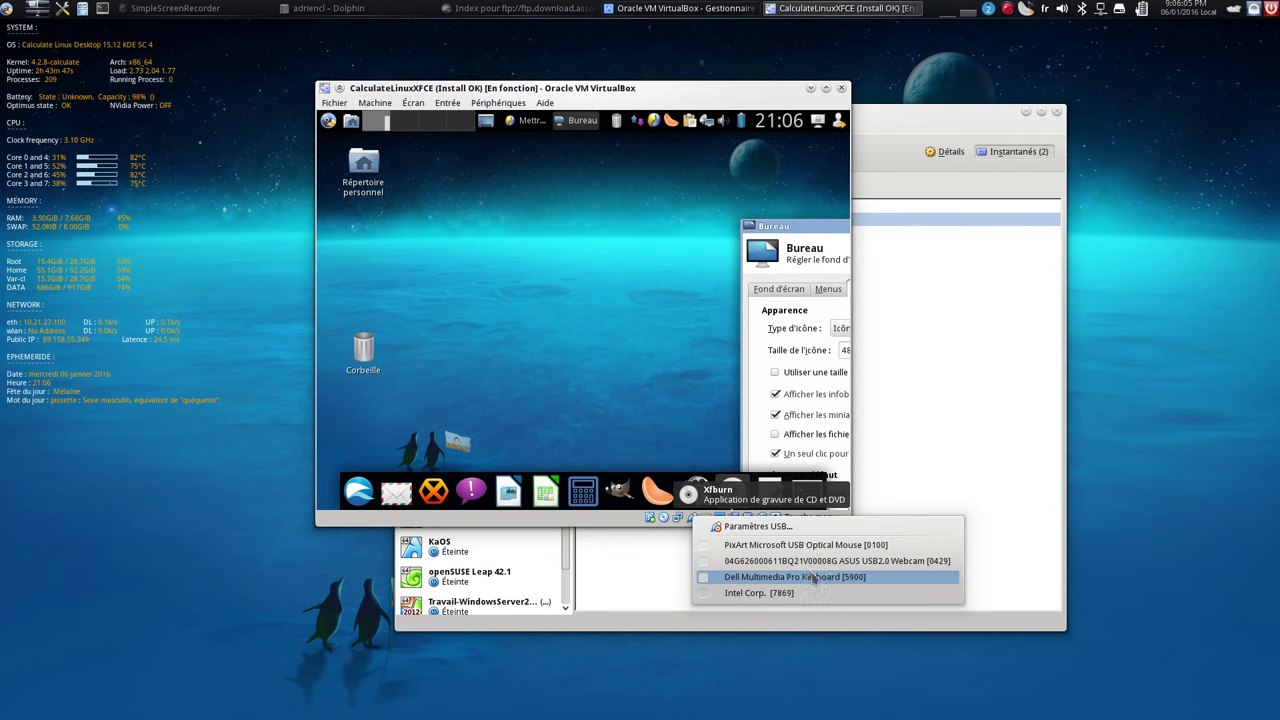
pyautogui.click(560, 522)
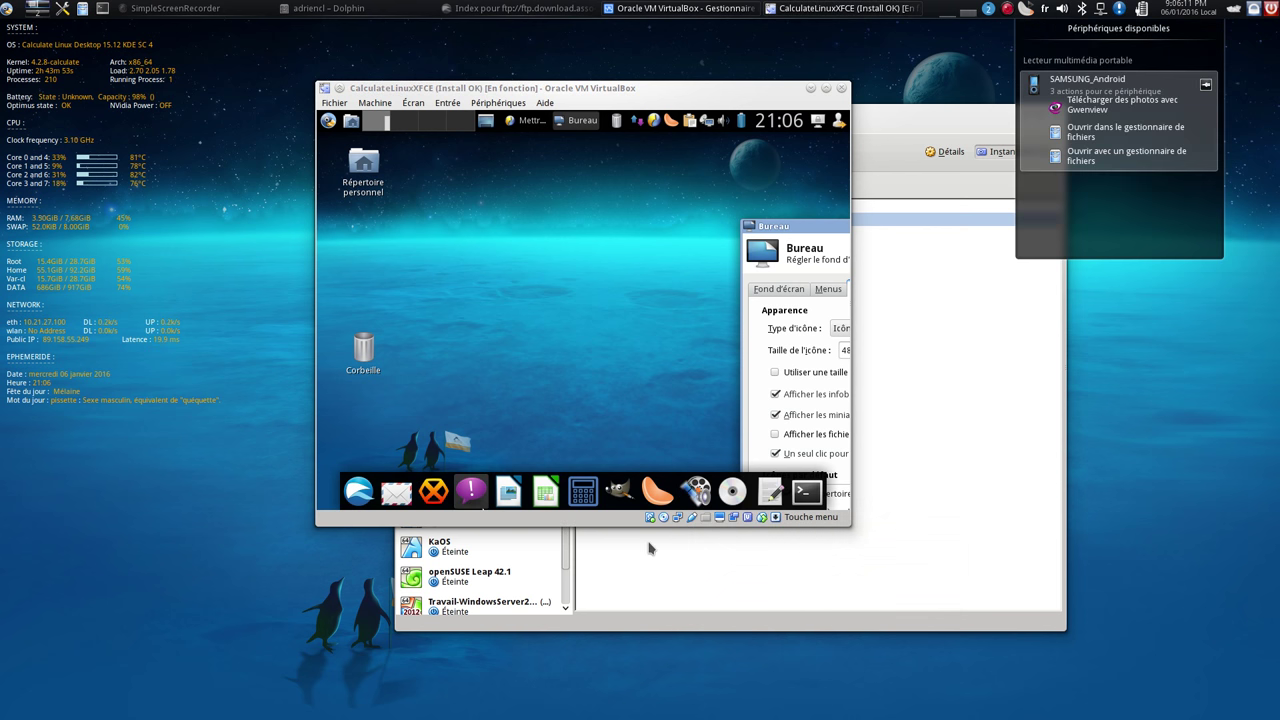
pyautogui.click(691, 519)
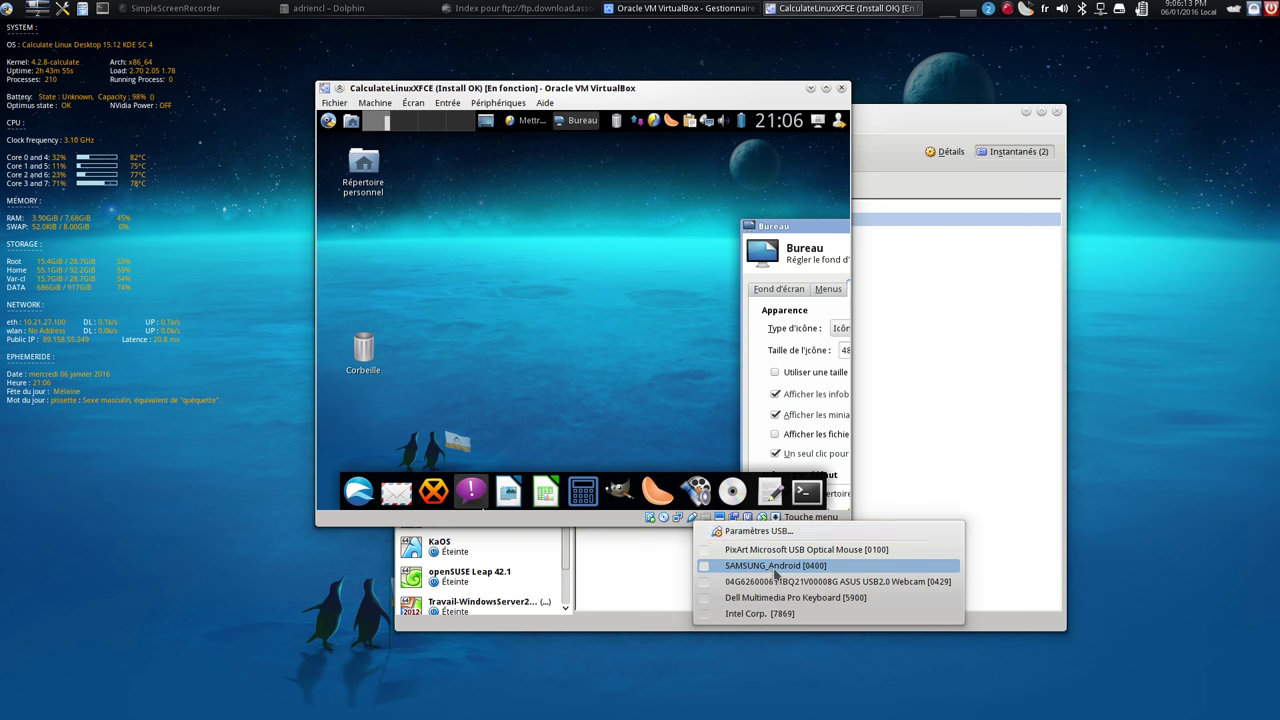
pyautogui.click(775, 572)
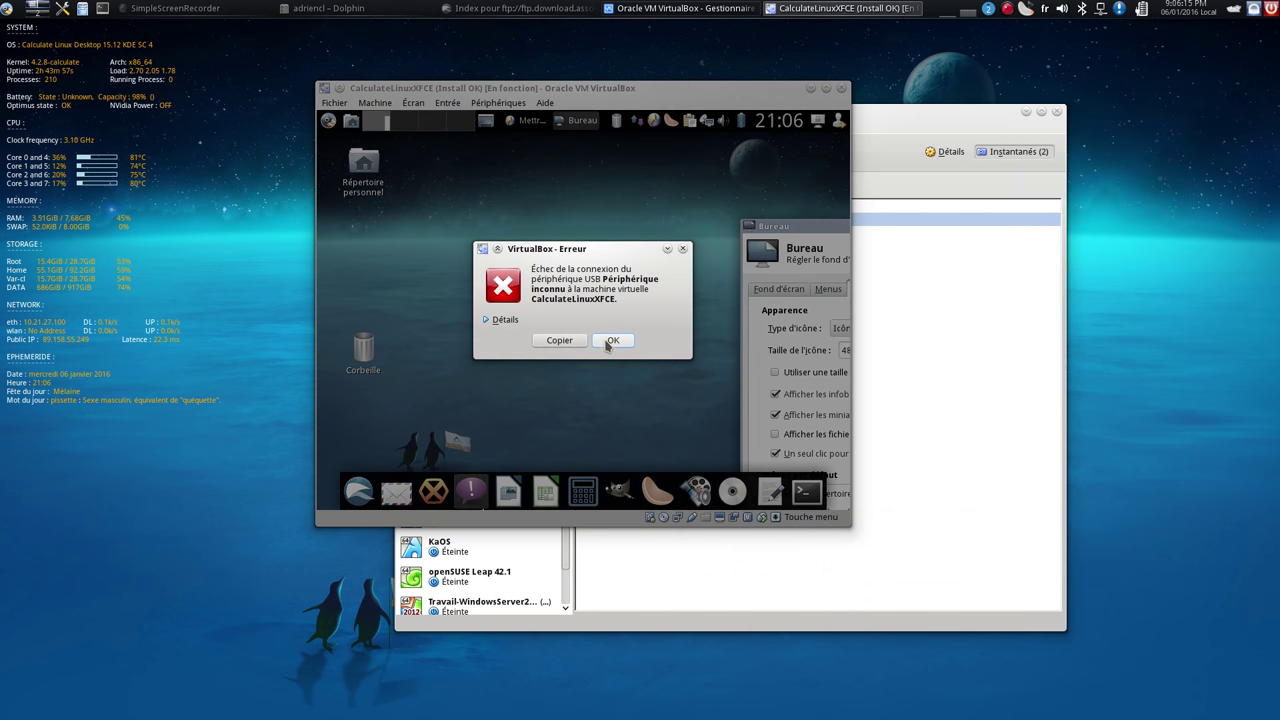
pyautogui.click(610, 341)
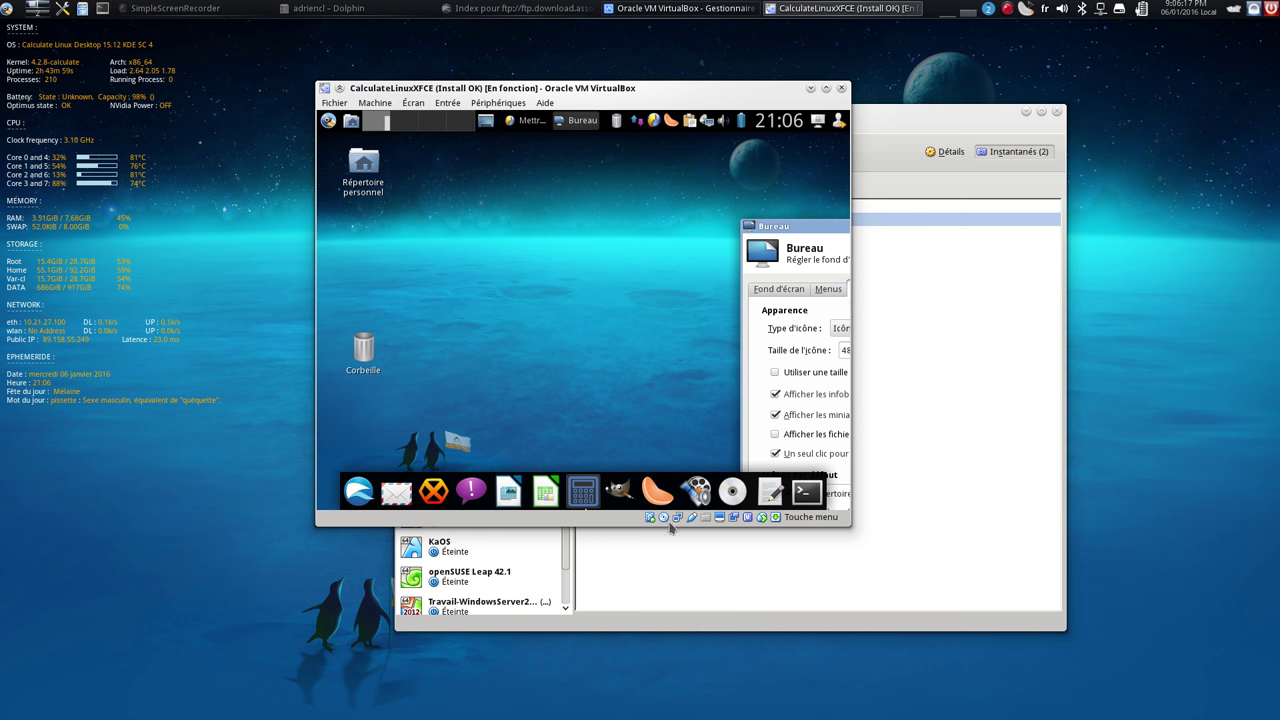
pyautogui.click(689, 518)
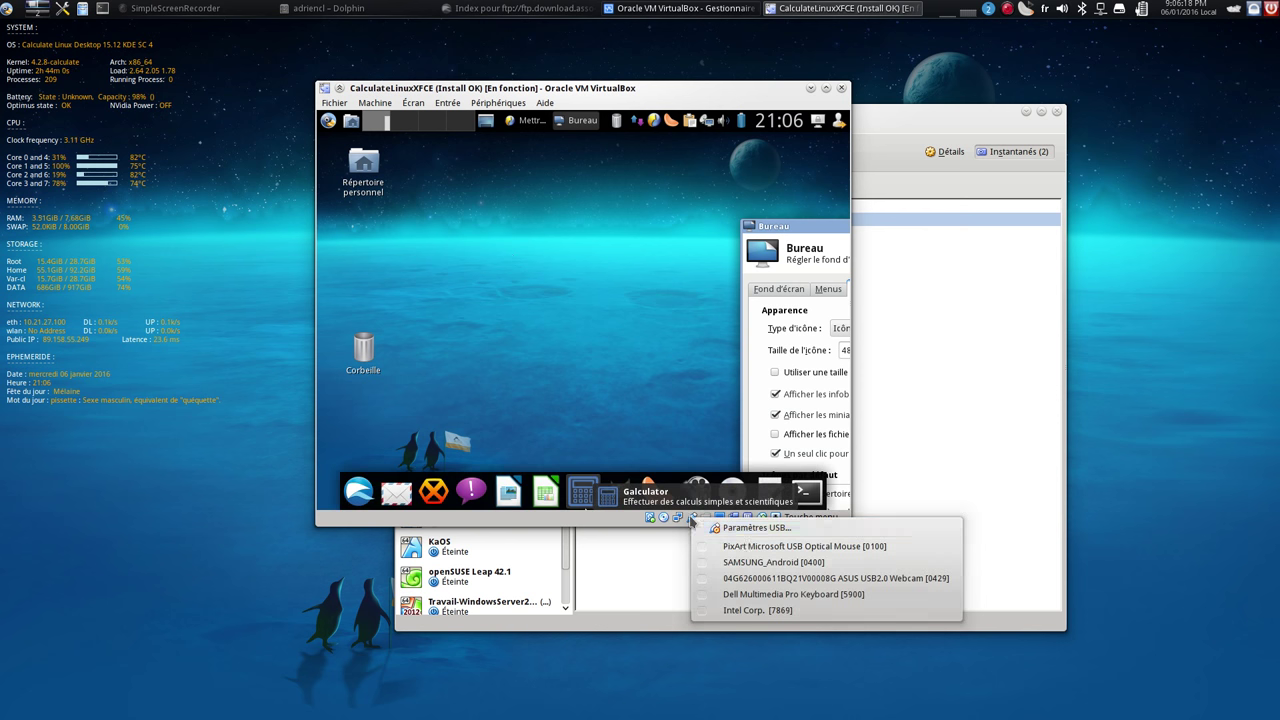
pyautogui.click(755, 564)
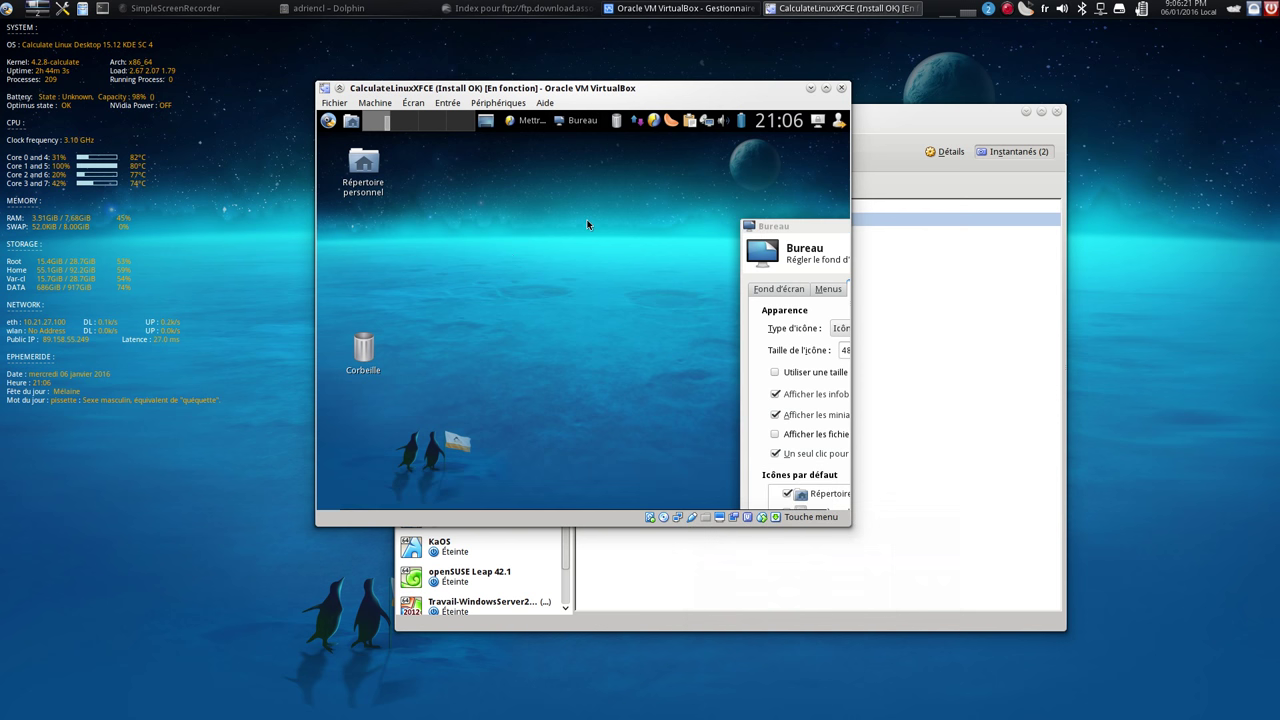
# Check the home folder in full screen, then attach SAMSUNG_Android to the guest and return to full screen
pyautogui.hotkey('ctrl', 'f')
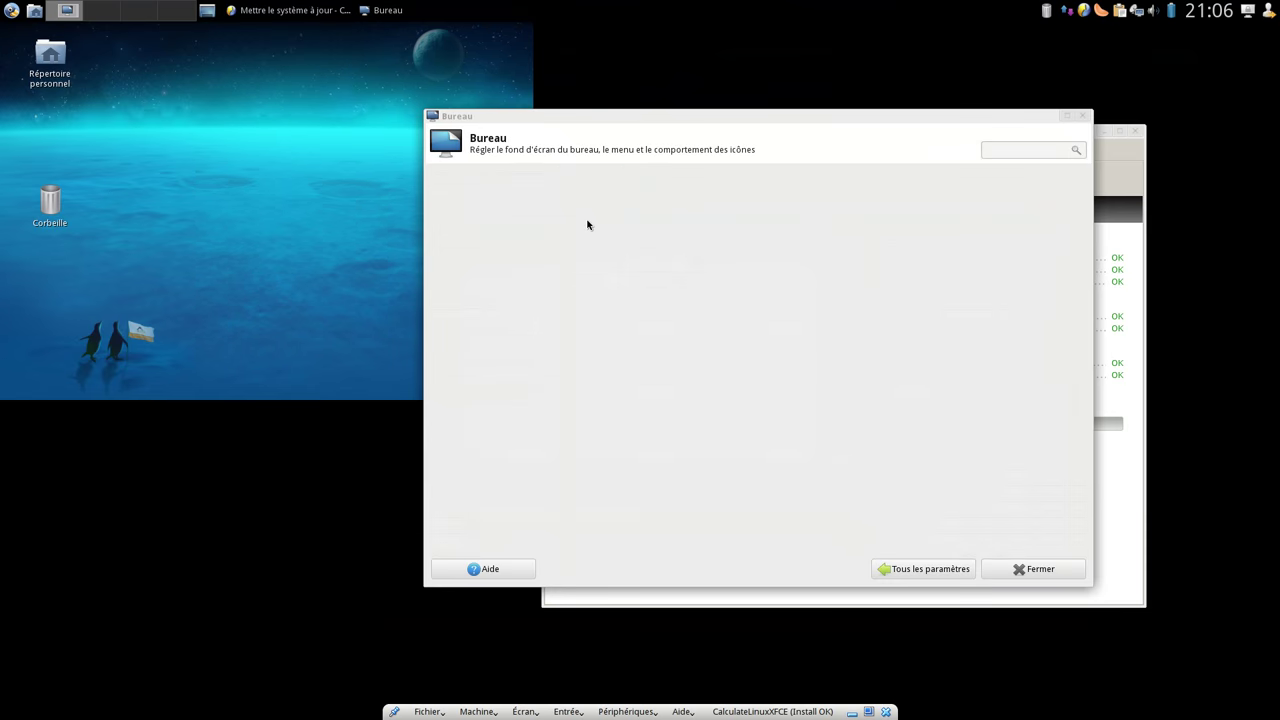
pyautogui.click(48, 56)
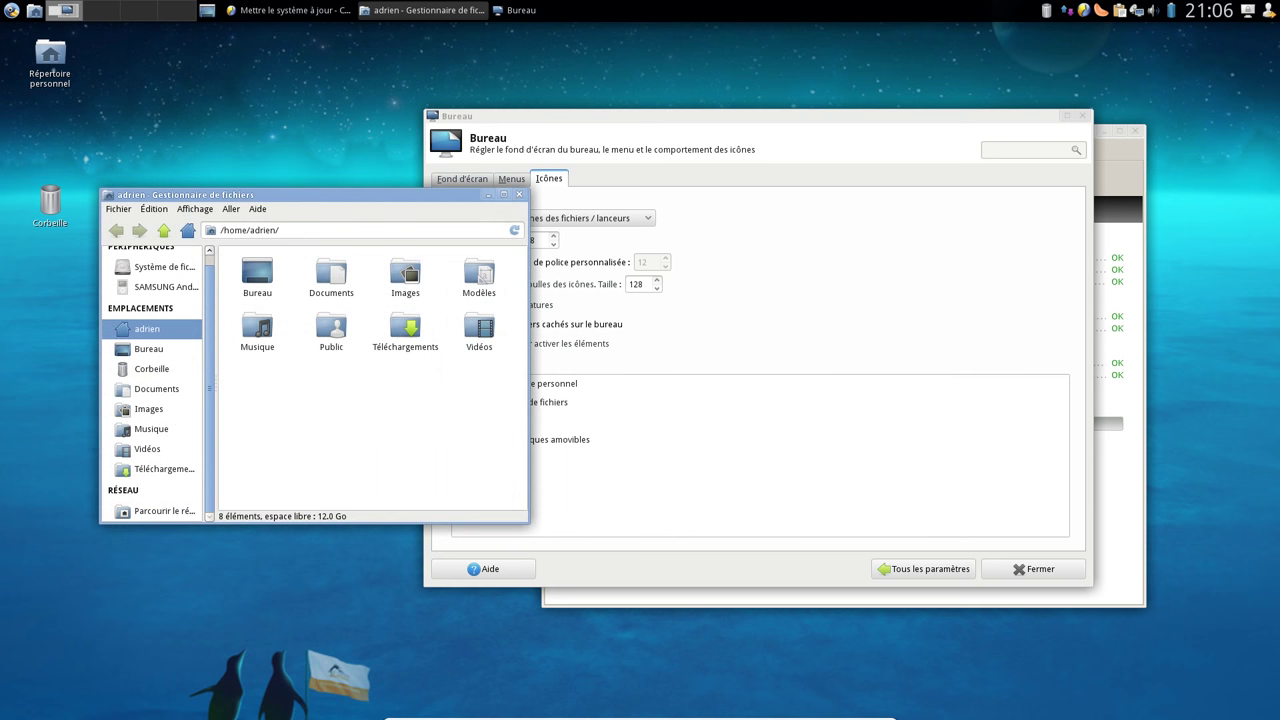
pyautogui.click(517, 195)
pyautogui.hotkey('ctrl', 'f')
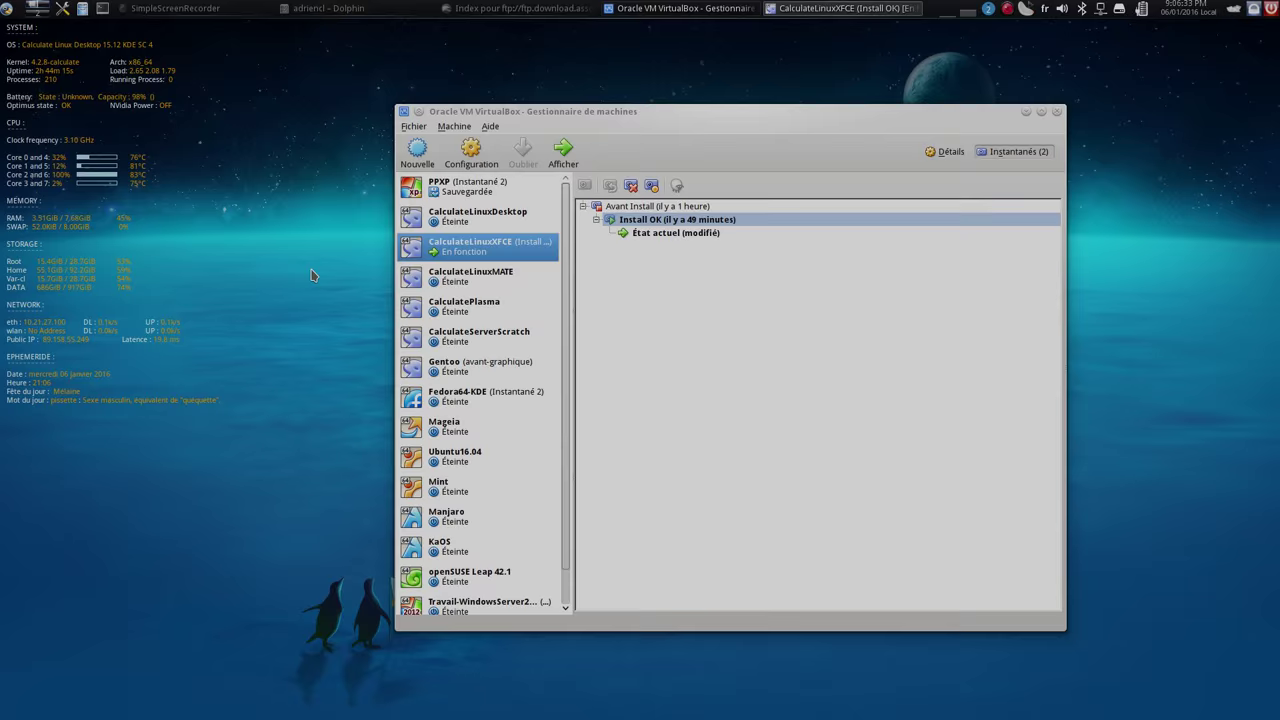
pyautogui.click(692, 519)
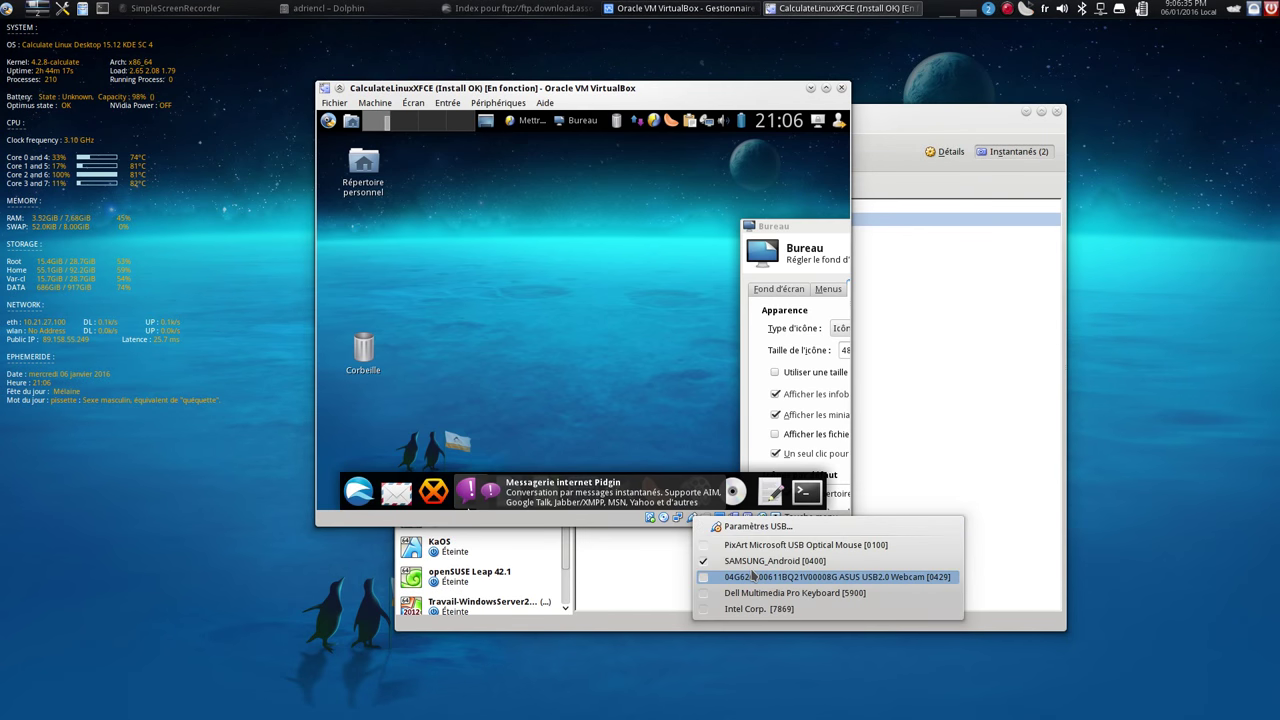
pyautogui.click(625, 292)
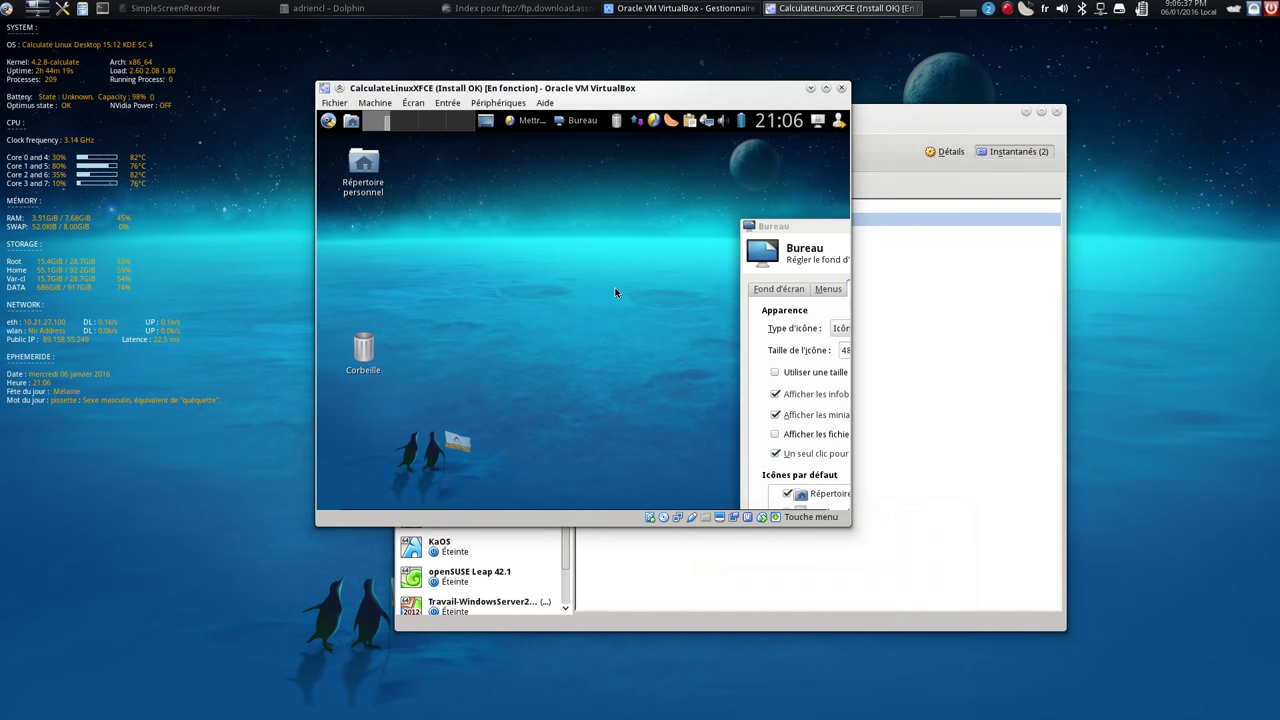
pyautogui.hotkey('ctrl', 'f')
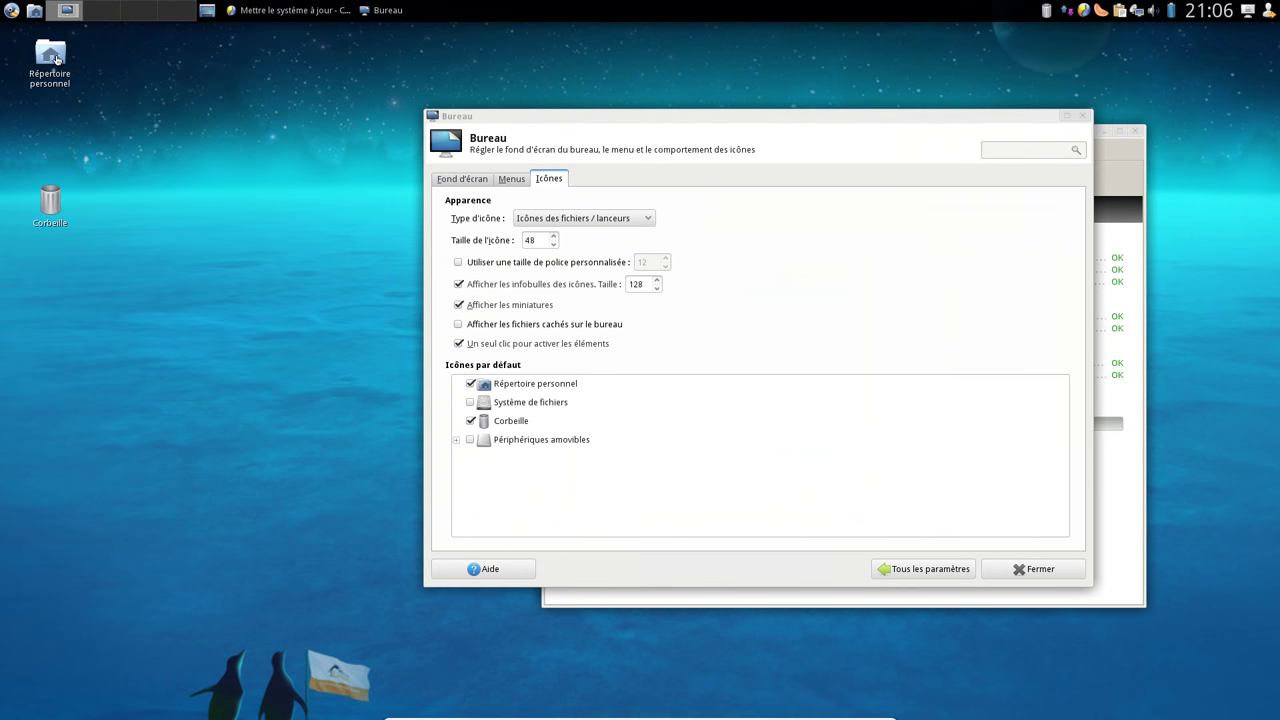
# Try mounting the SAMSUNG Android phone from the home folder, dismissing the mount failure
pyautogui.click(55, 60)
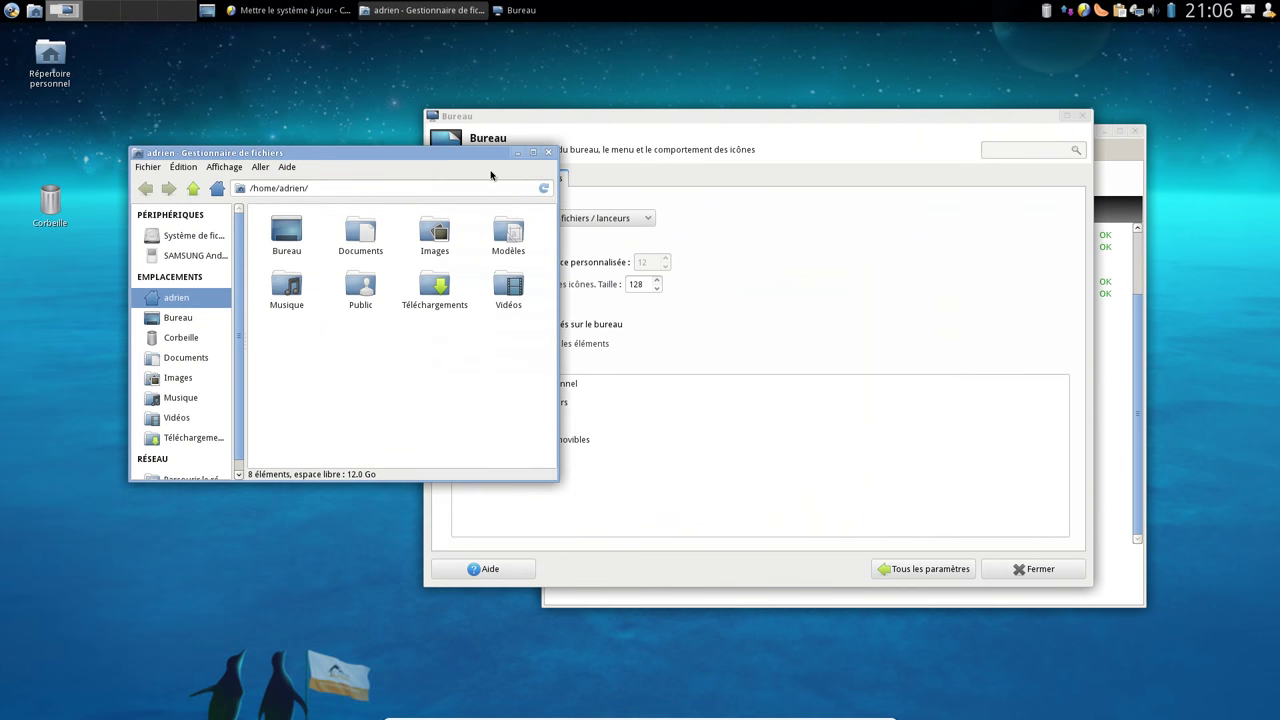
pyautogui.scroll(-1, 196, 410)
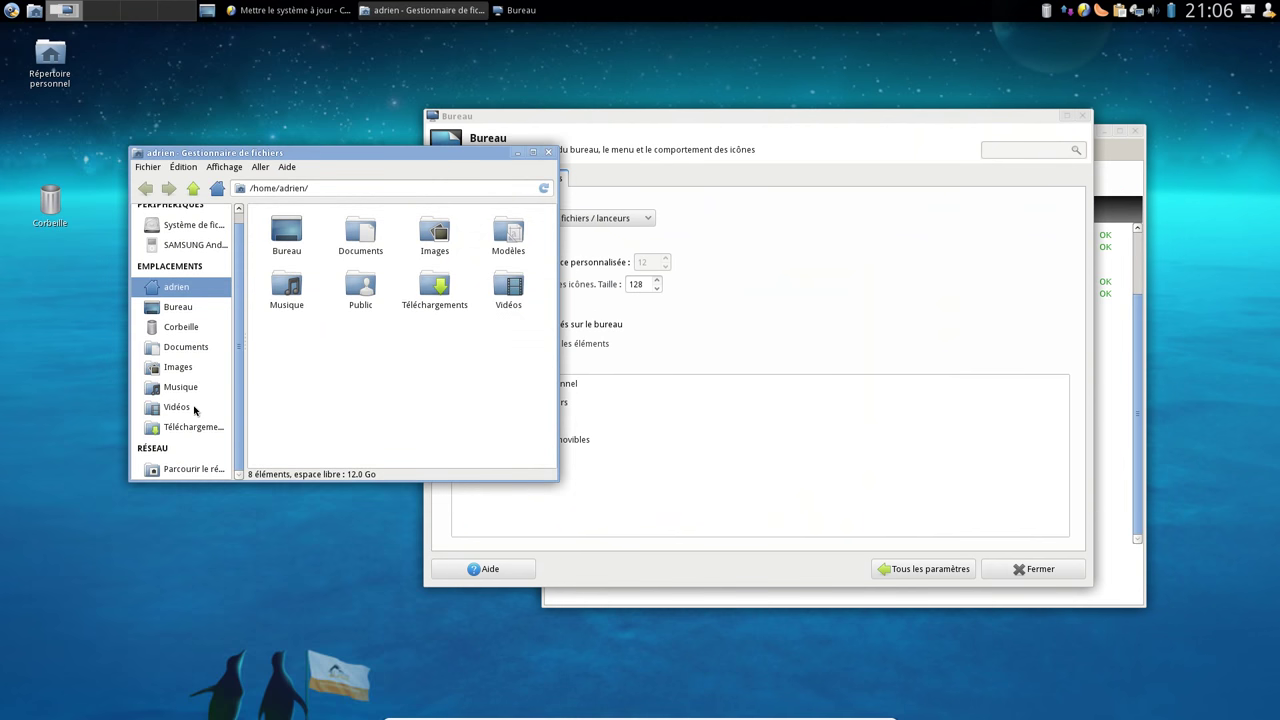
pyautogui.click(189, 245)
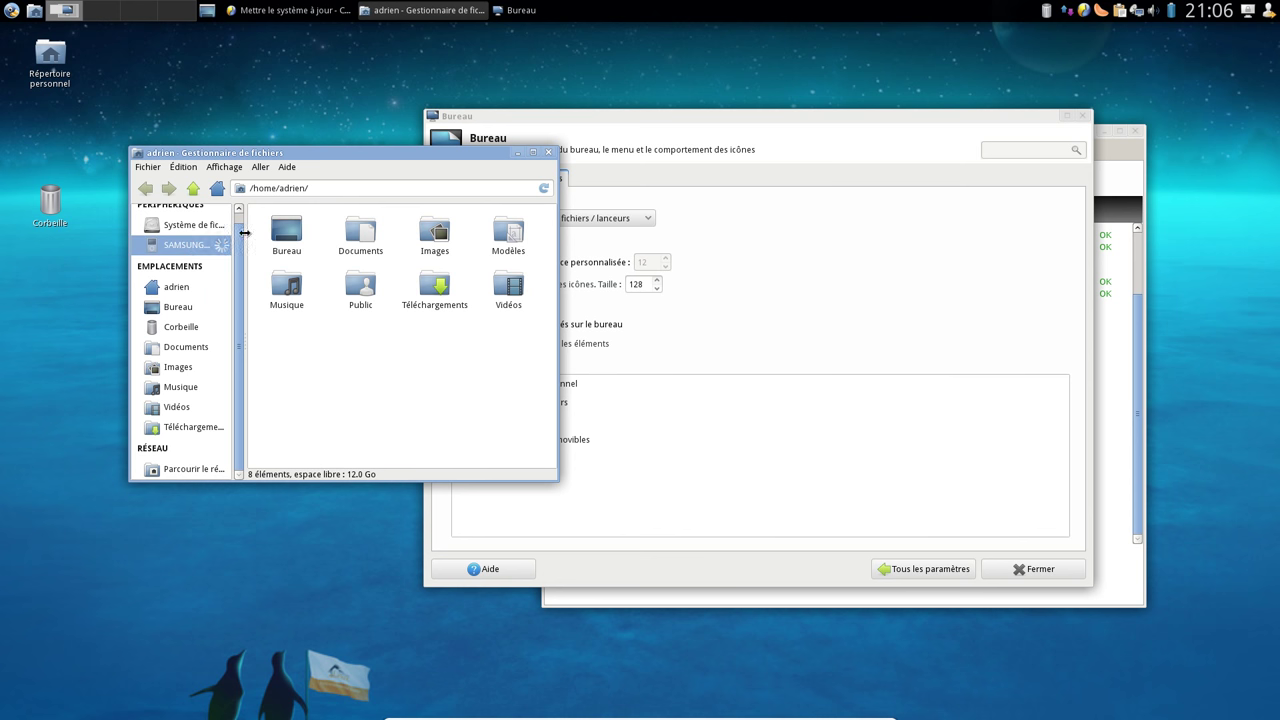
pyautogui.moveTo(244, 237); pyautogui.dragTo(258, 232)
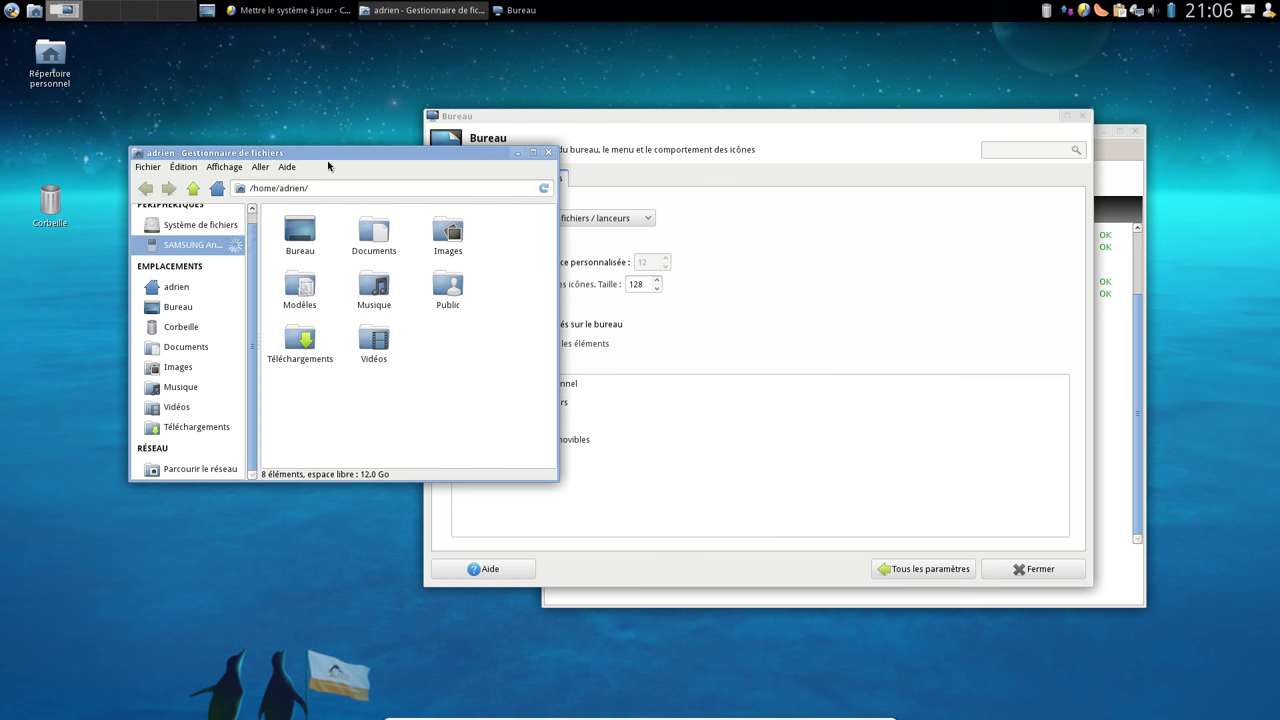
pyautogui.click(186, 224)
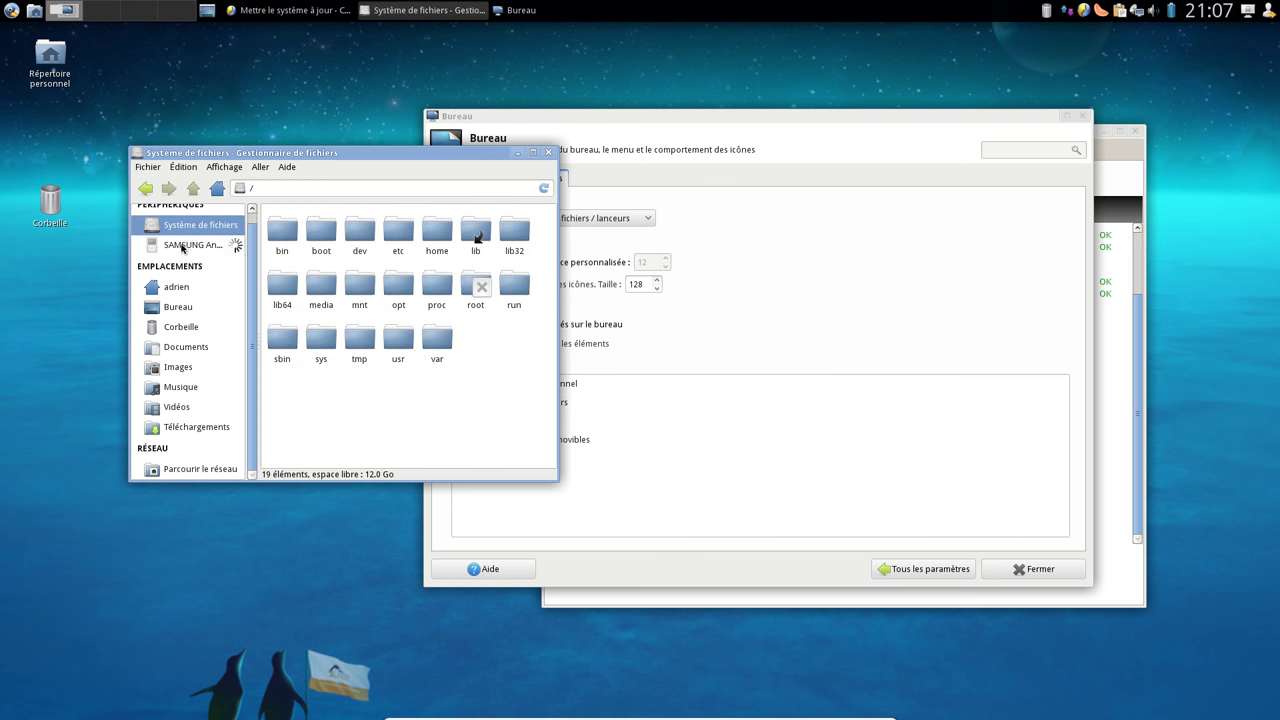
pyautogui.click(440, 362)
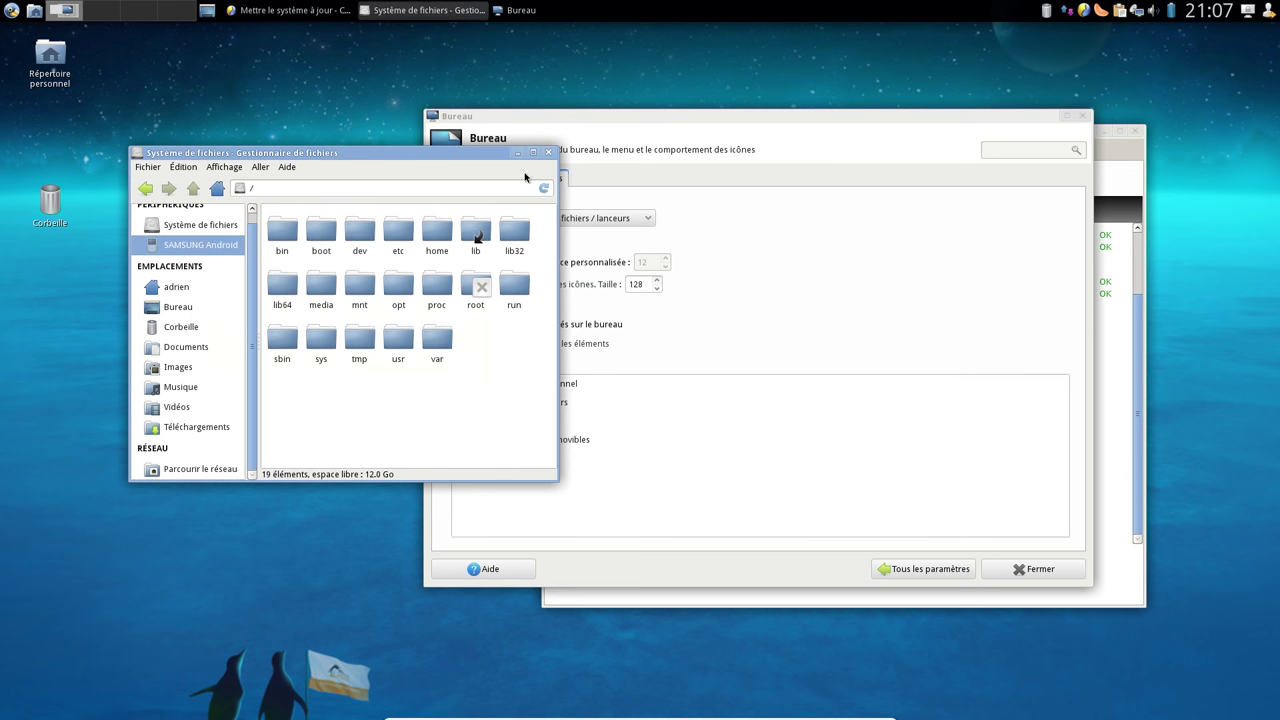
pyautogui.click(548, 152)
# Reopen the home folder, dismiss the mount failure again, and return to the settings overview
pyautogui.click(50, 55)
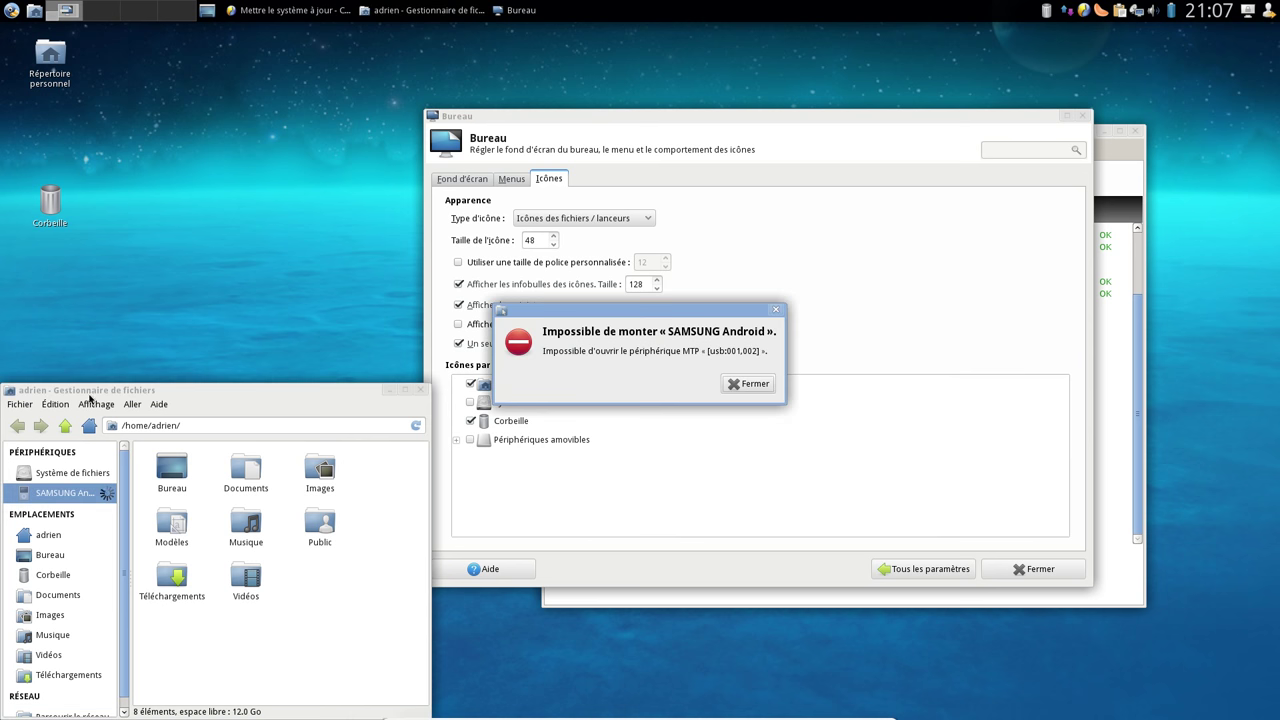
pyautogui.moveTo(92, 390); pyautogui.dragTo(152, 240)
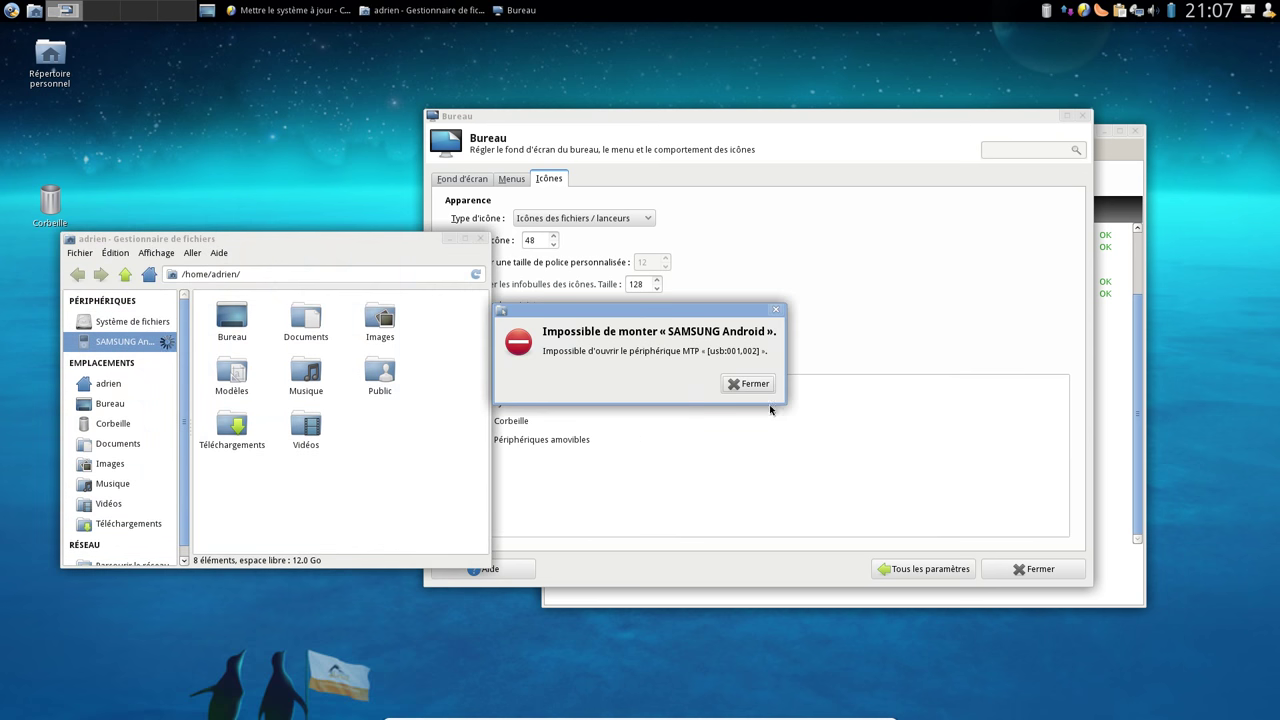
pyautogui.click(749, 384)
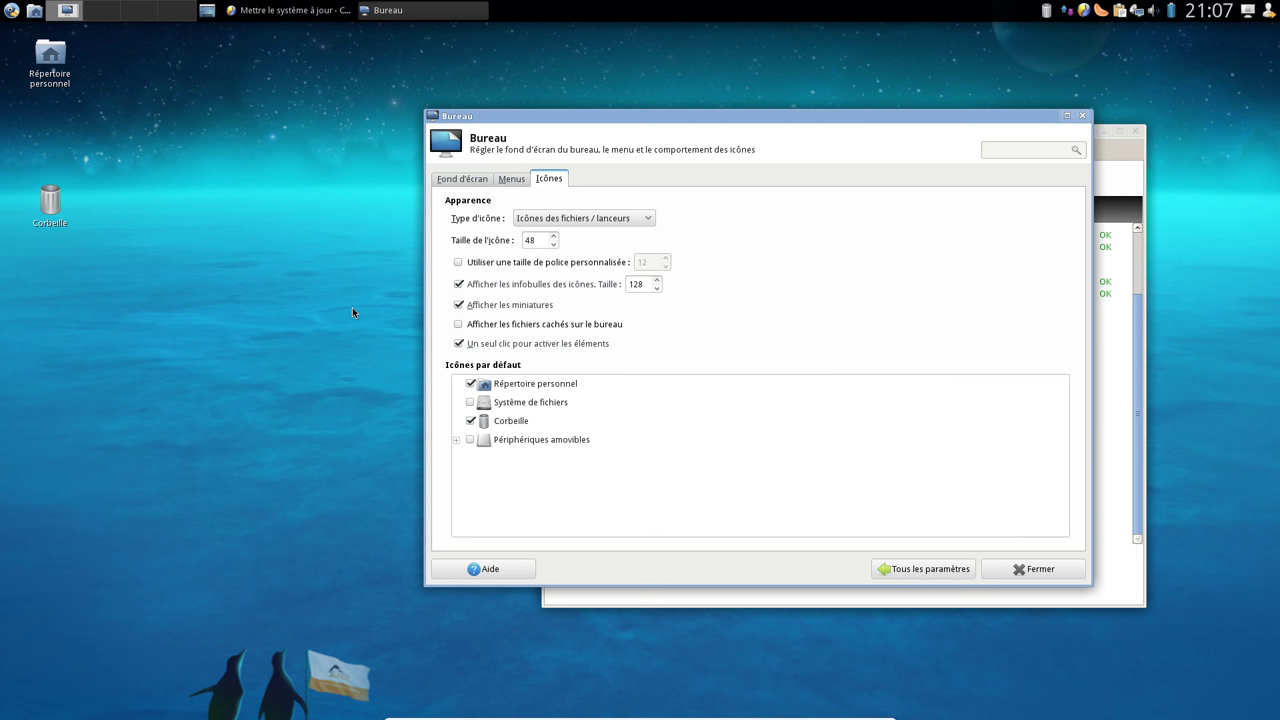
pyautogui.click(289, 110)
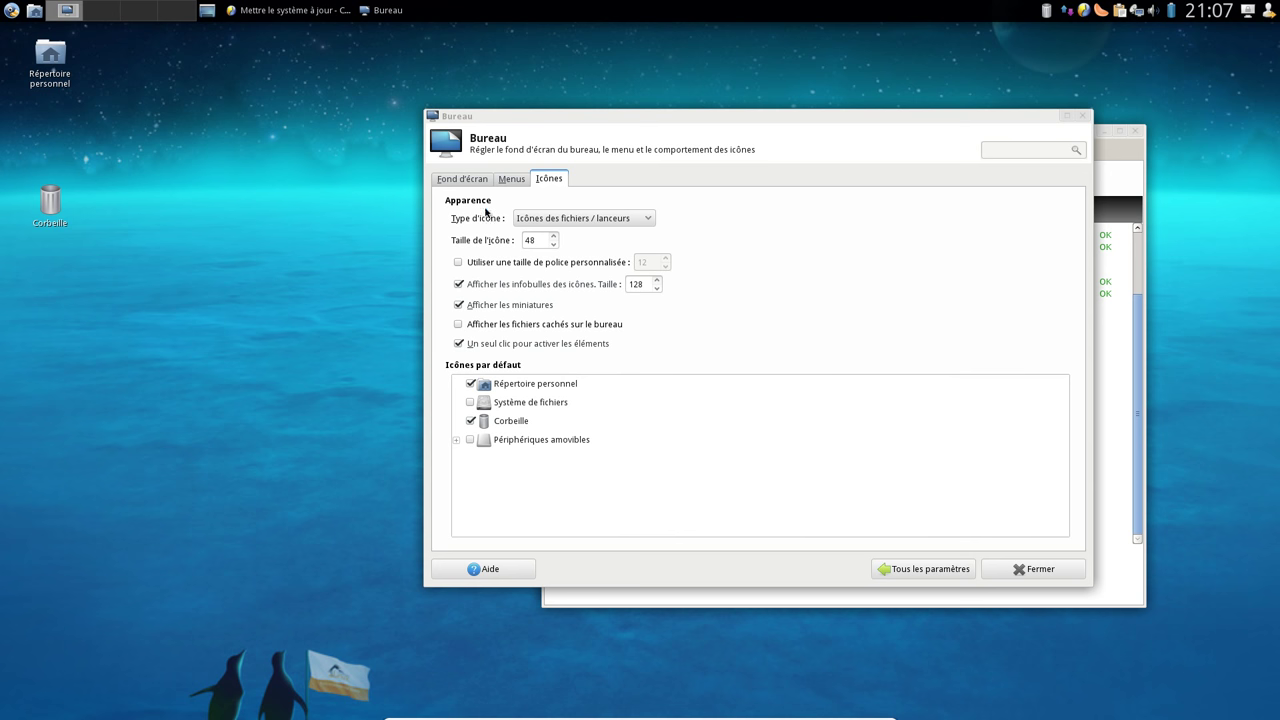
pyautogui.click(924, 568)
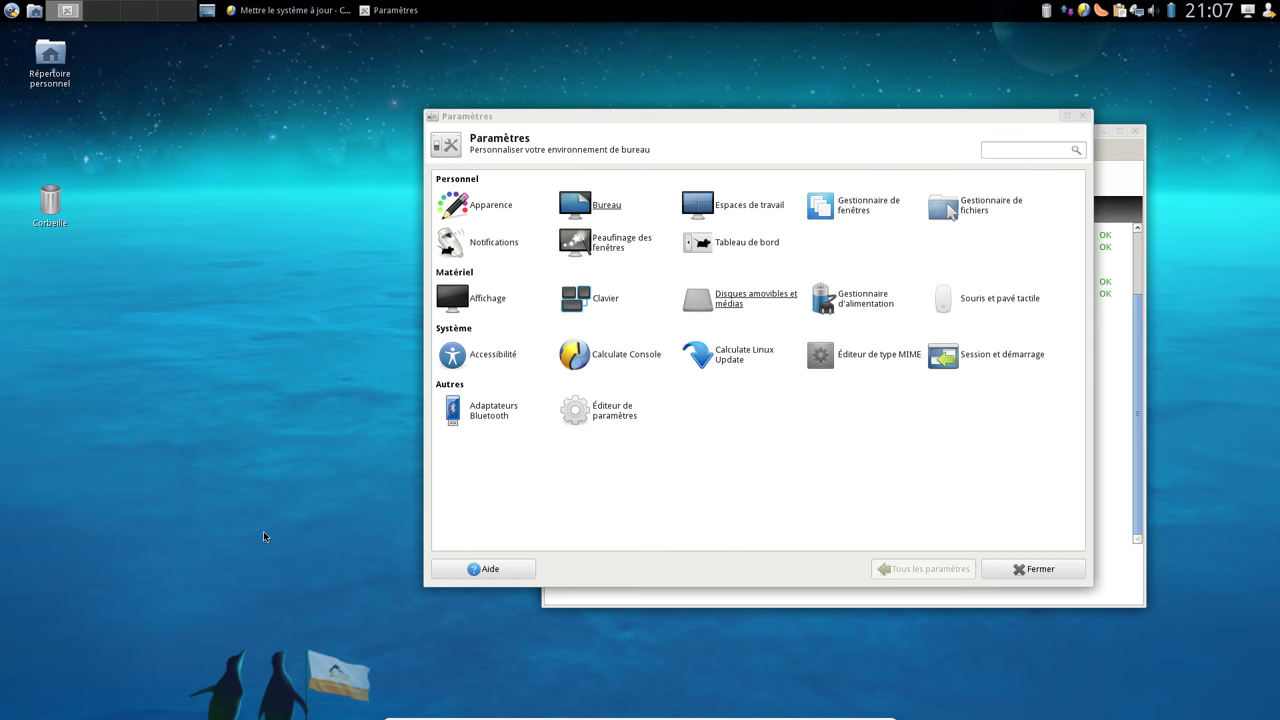
# Reconnect the SAMSUNG Android phone to the guest from the VM's USB devices list
pyautogui.press('Control_R+f')
pyautogui.click(692, 518)
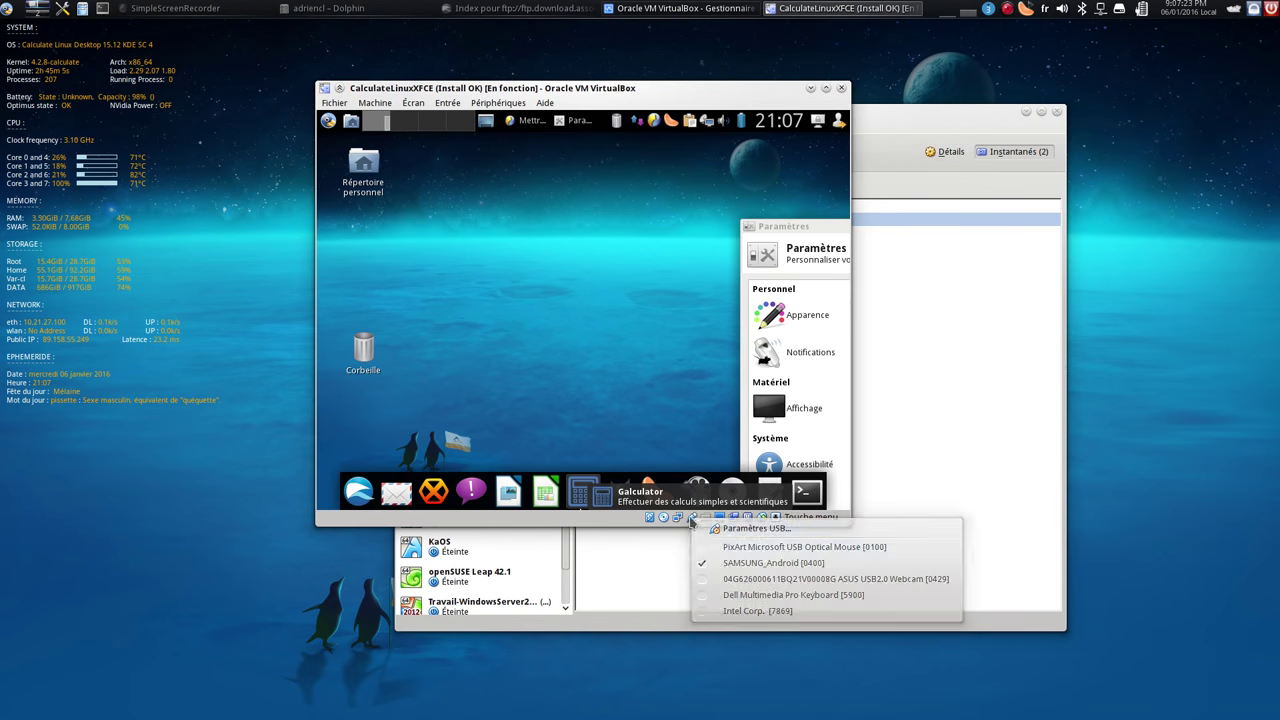
pyautogui.click(720, 570)
pyautogui.click(695, 520)
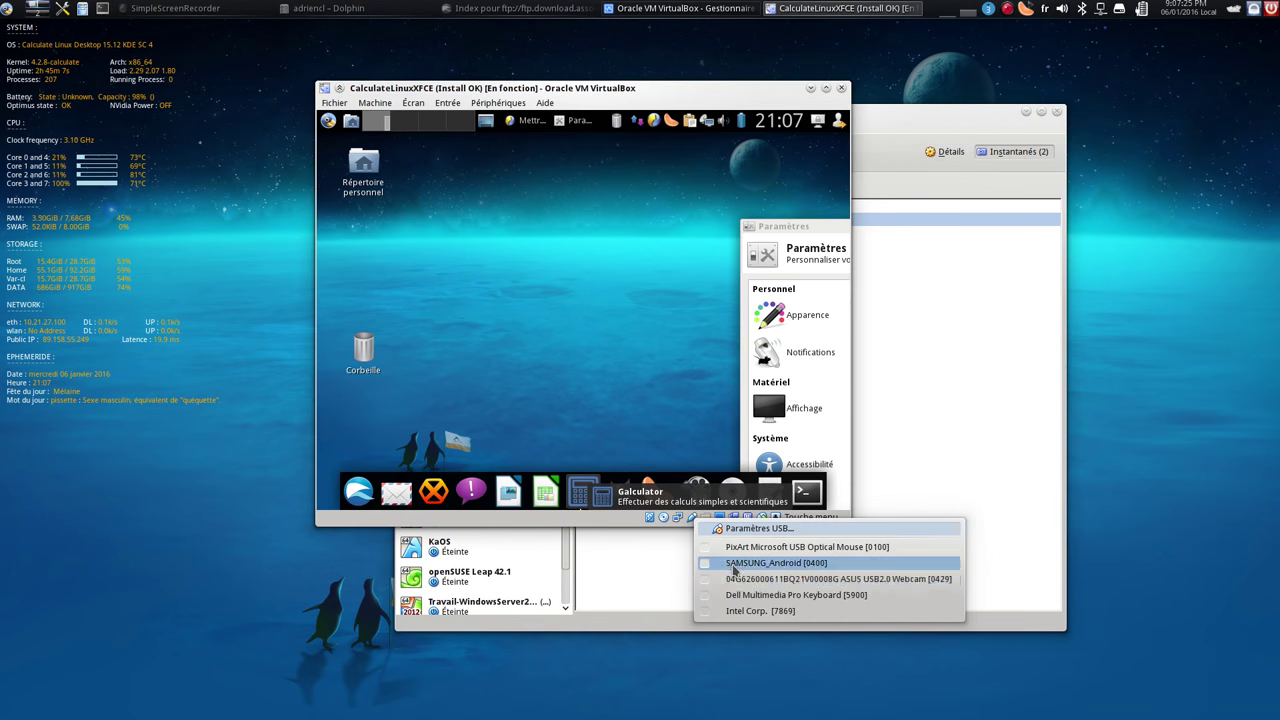
pyautogui.click(718, 560)
# Browse the phone's storage into Phone and then Music in Thunar, and close the file manager
pyautogui.doubleClick(363, 167)
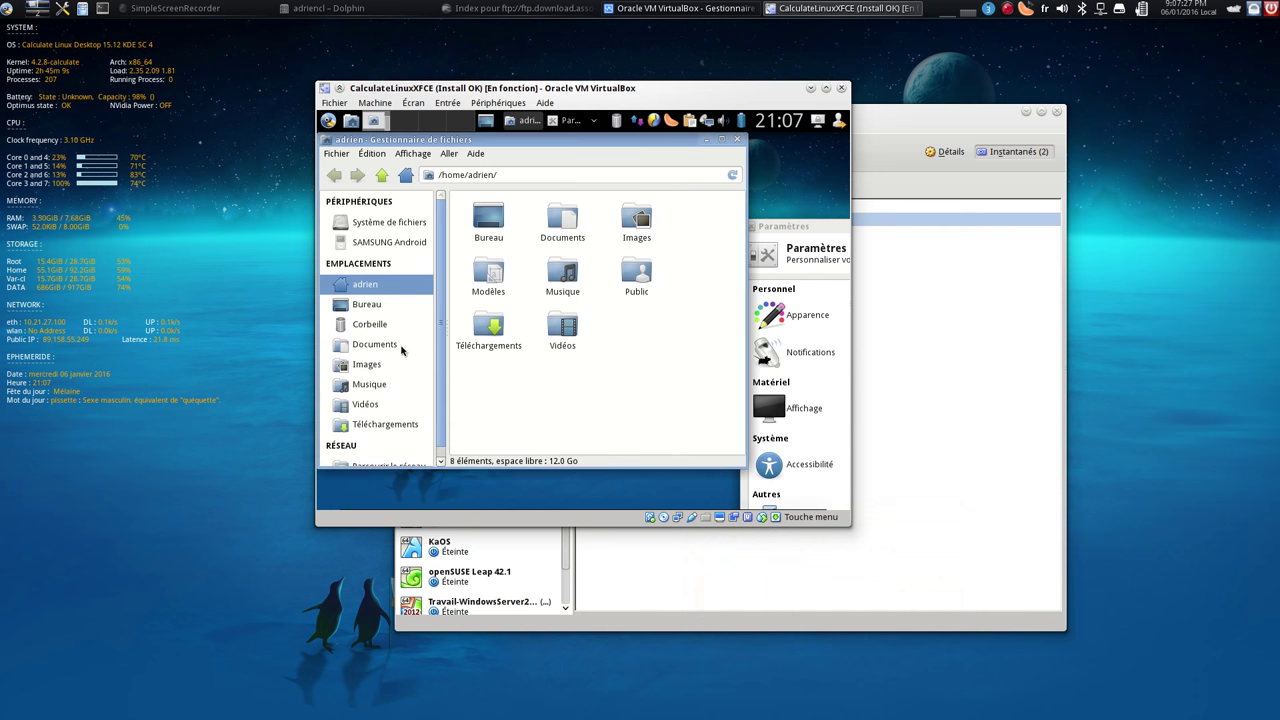
pyautogui.click(385, 250)
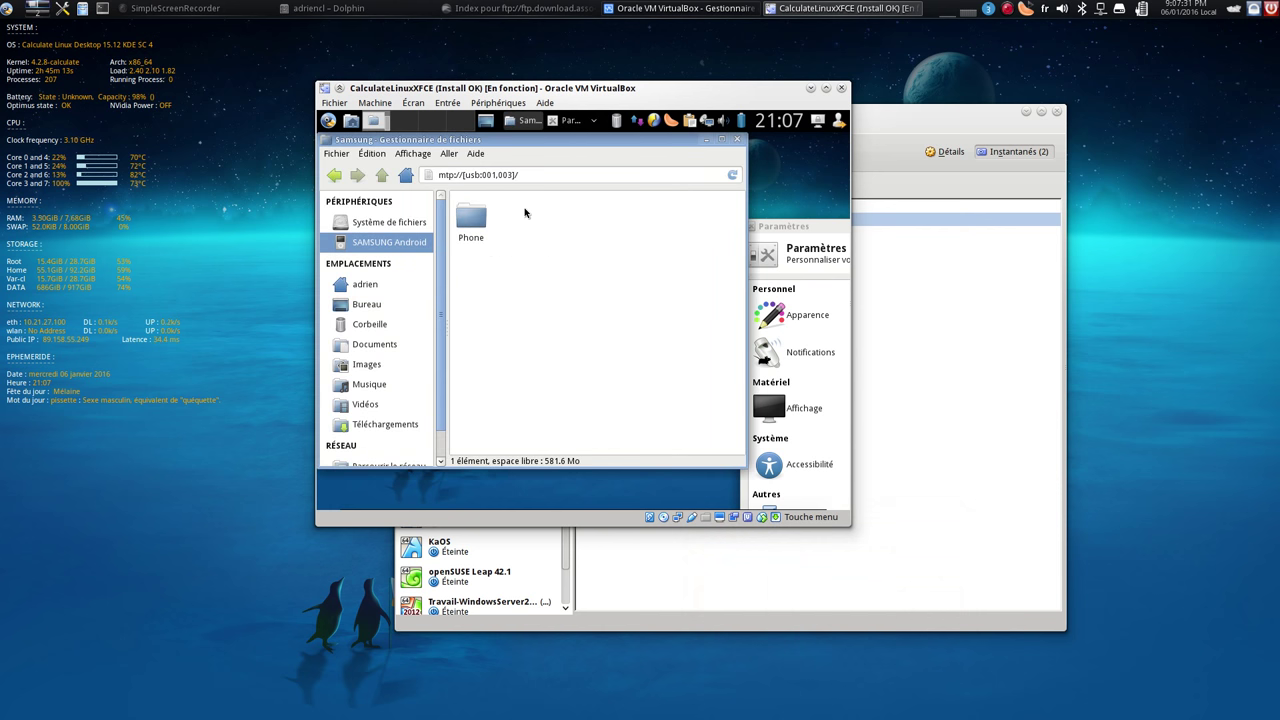
pyautogui.hotkey('ctrl', 'f')
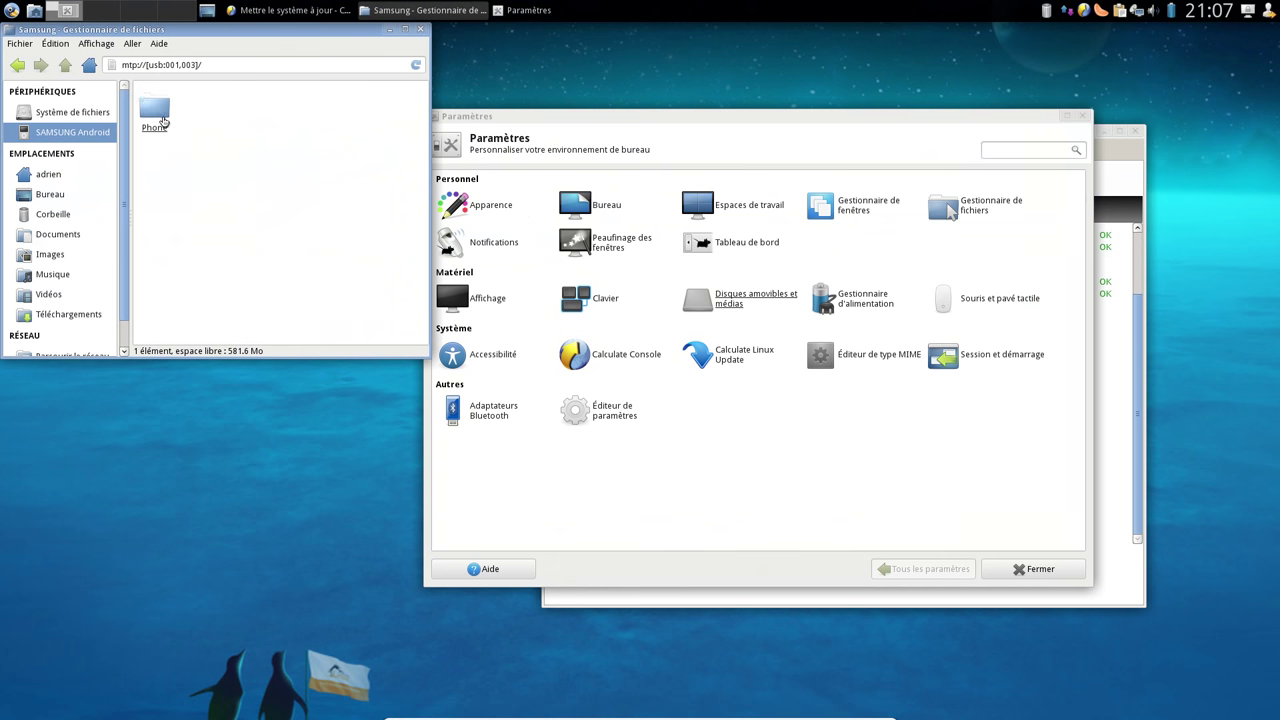
pyautogui.doubleClick(155, 112)
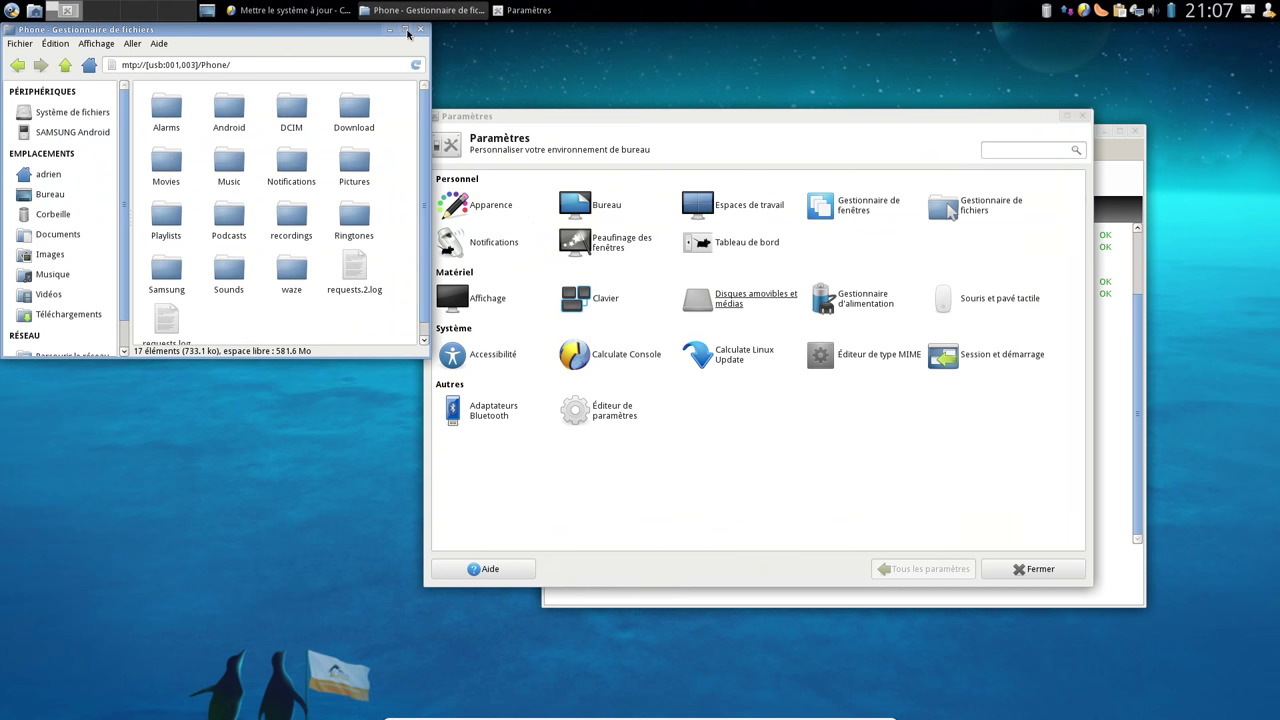
pyautogui.click(405, 30)
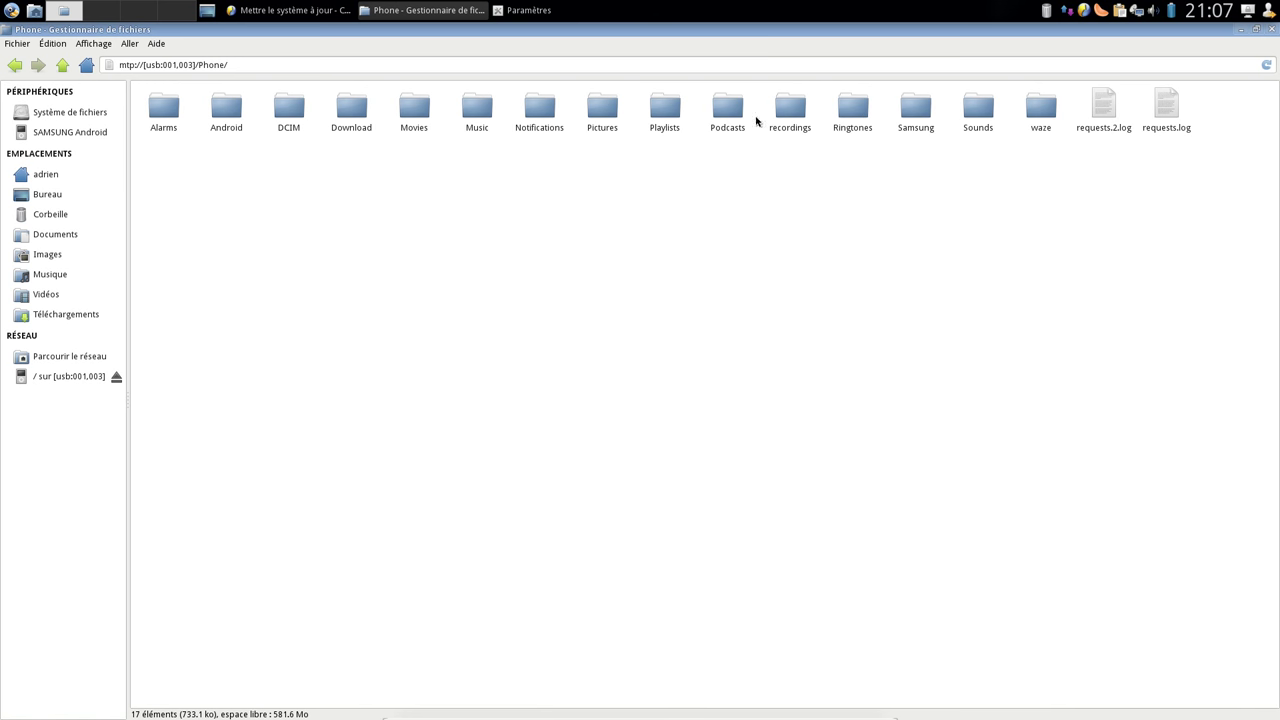
pyautogui.doubleClick(477, 110)
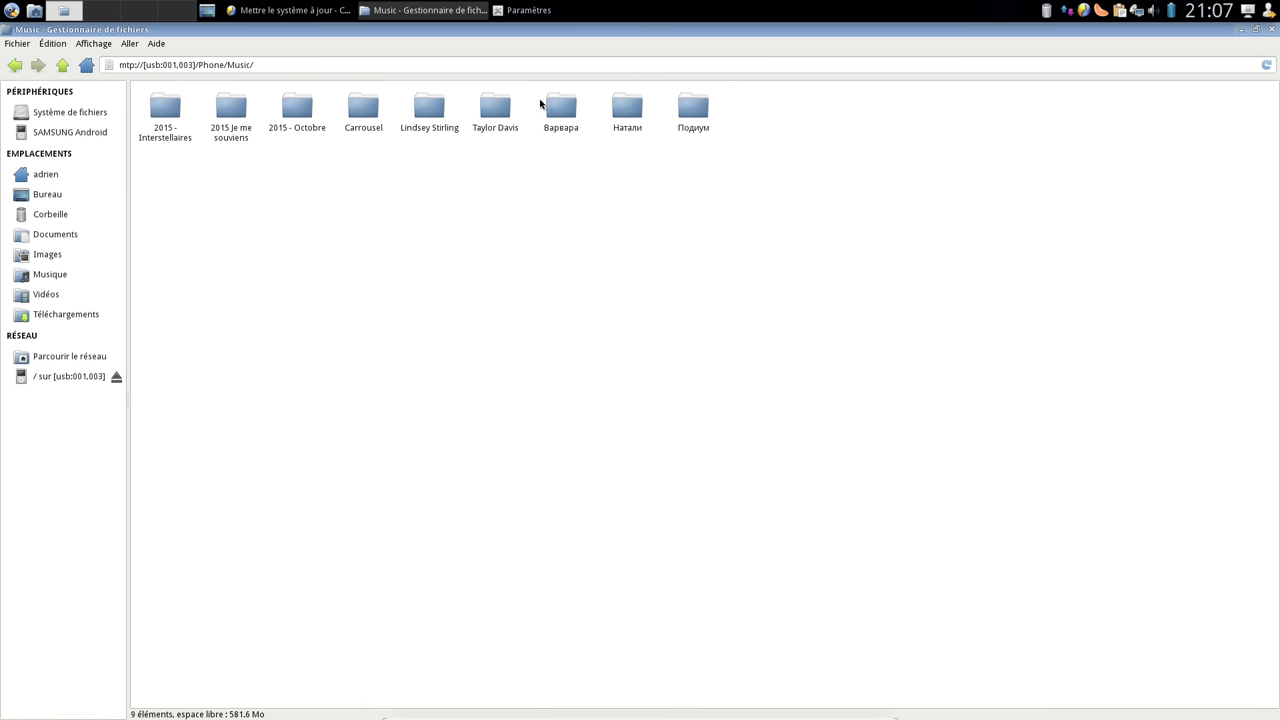
pyautogui.click(1271, 31)
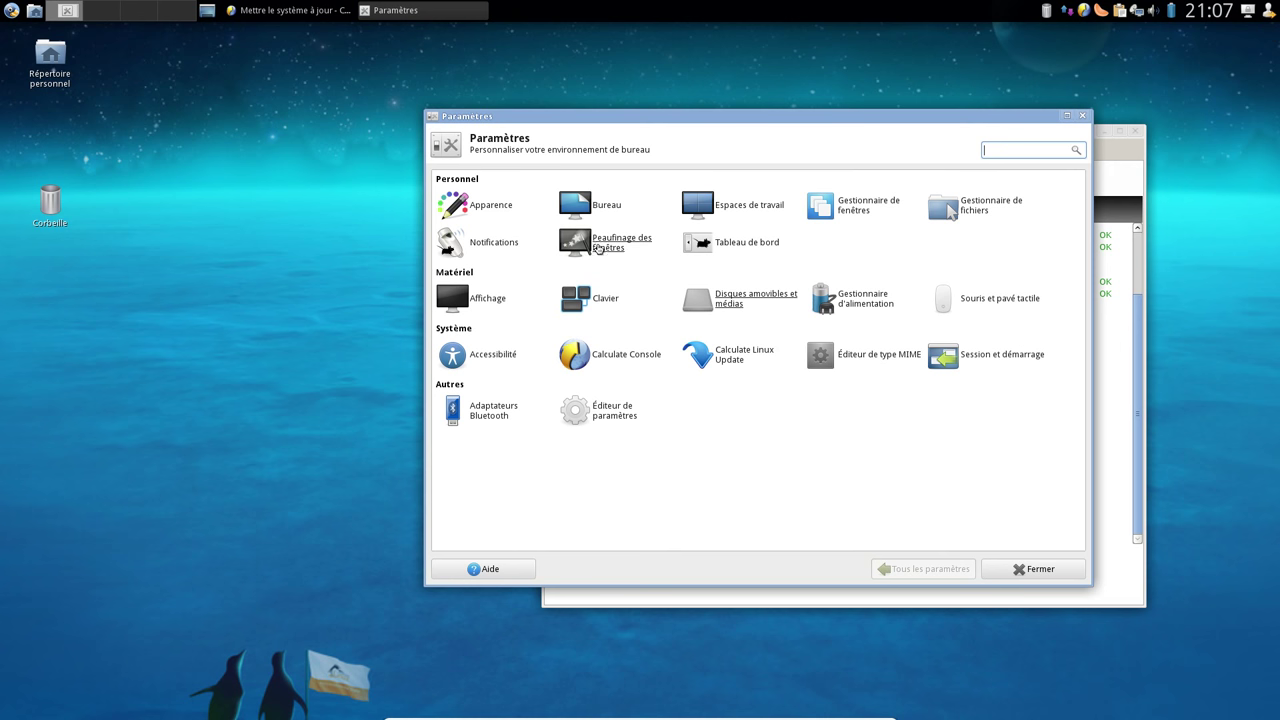
# Lower the workspace count to 2 in Espaces de travail, glance at the Marges tab, and return to the overview
pyautogui.click(726, 212)
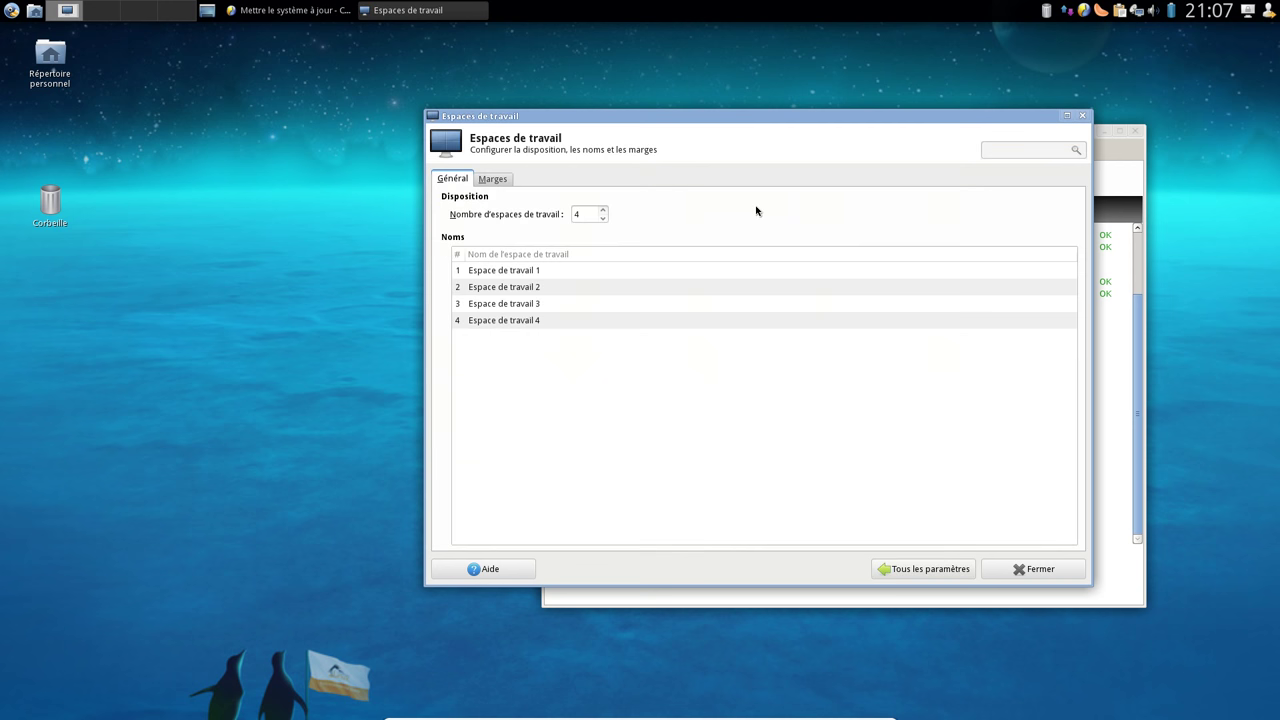
pyautogui.click(501, 276)
pyautogui.click(530, 290)
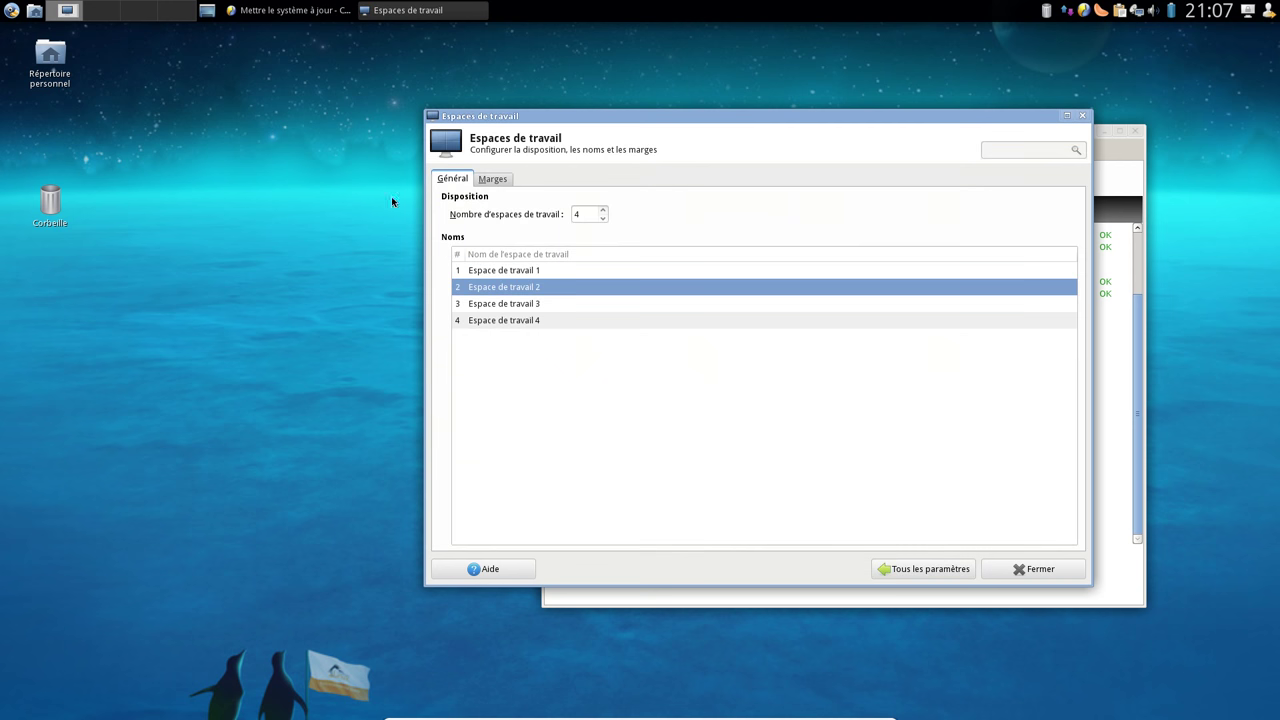
pyautogui.click(603, 218)
pyautogui.click(603, 218)
pyautogui.click(486, 180)
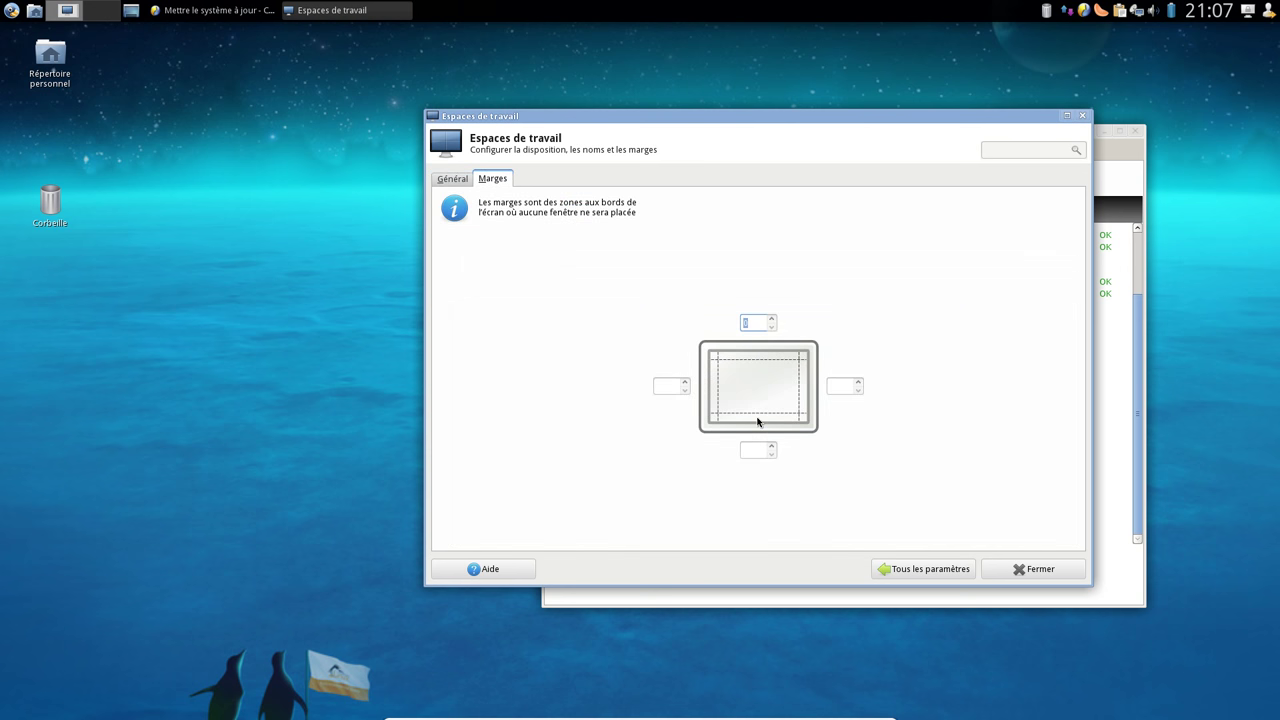
pyautogui.click(922, 568)
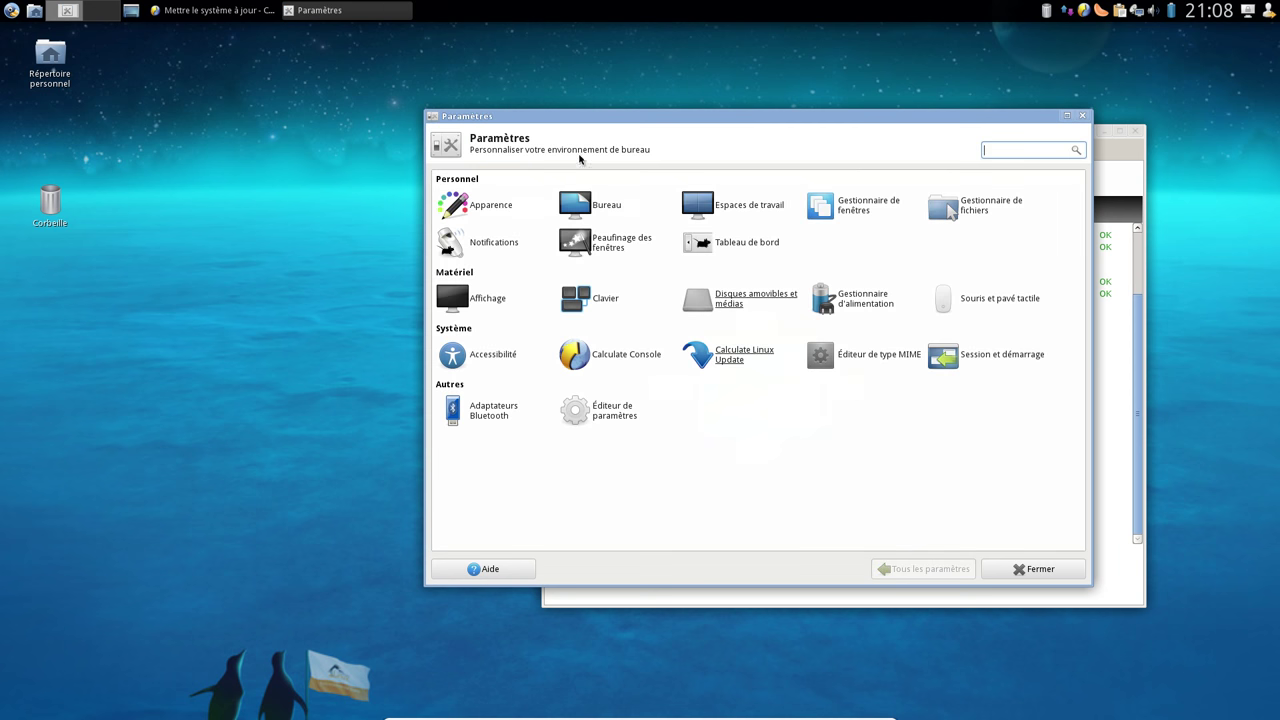
# Clear the settings windows aside and centre the Calculate Console update window
pyautogui.moveTo(950, 124); pyautogui.dragTo(580, 149)
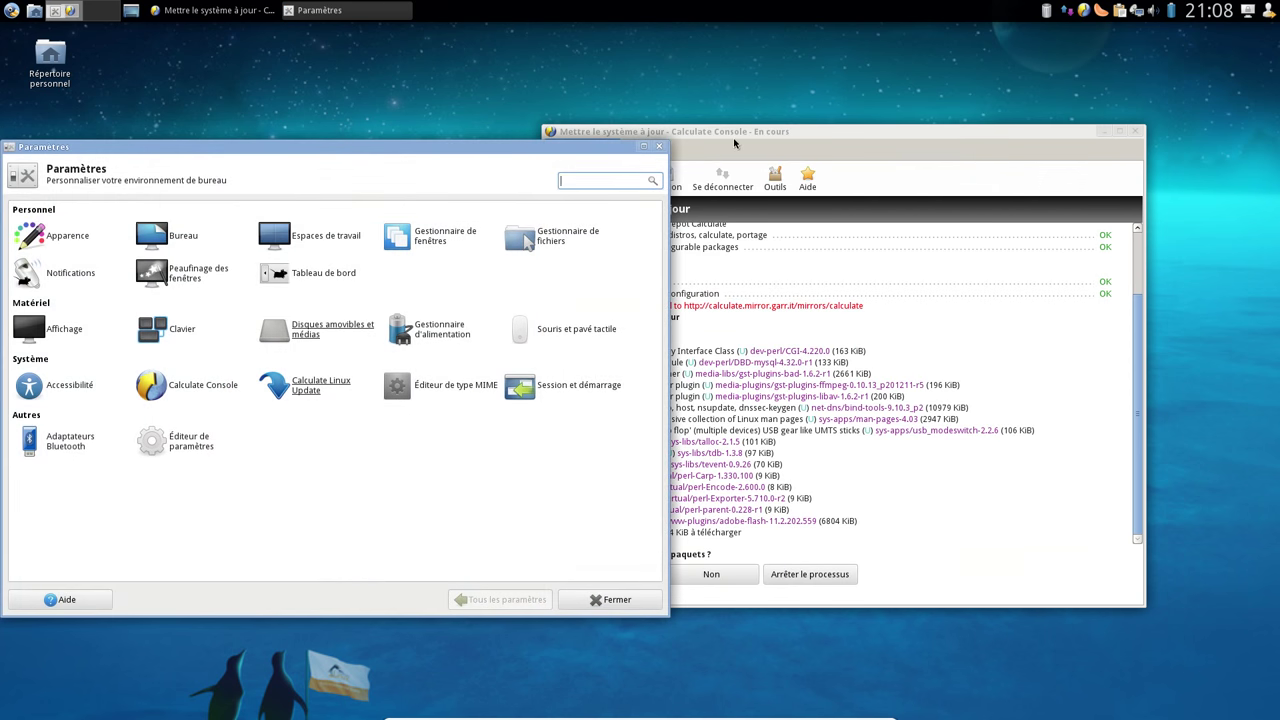
pyautogui.moveTo(736, 140); pyautogui.dragTo(864, 122)
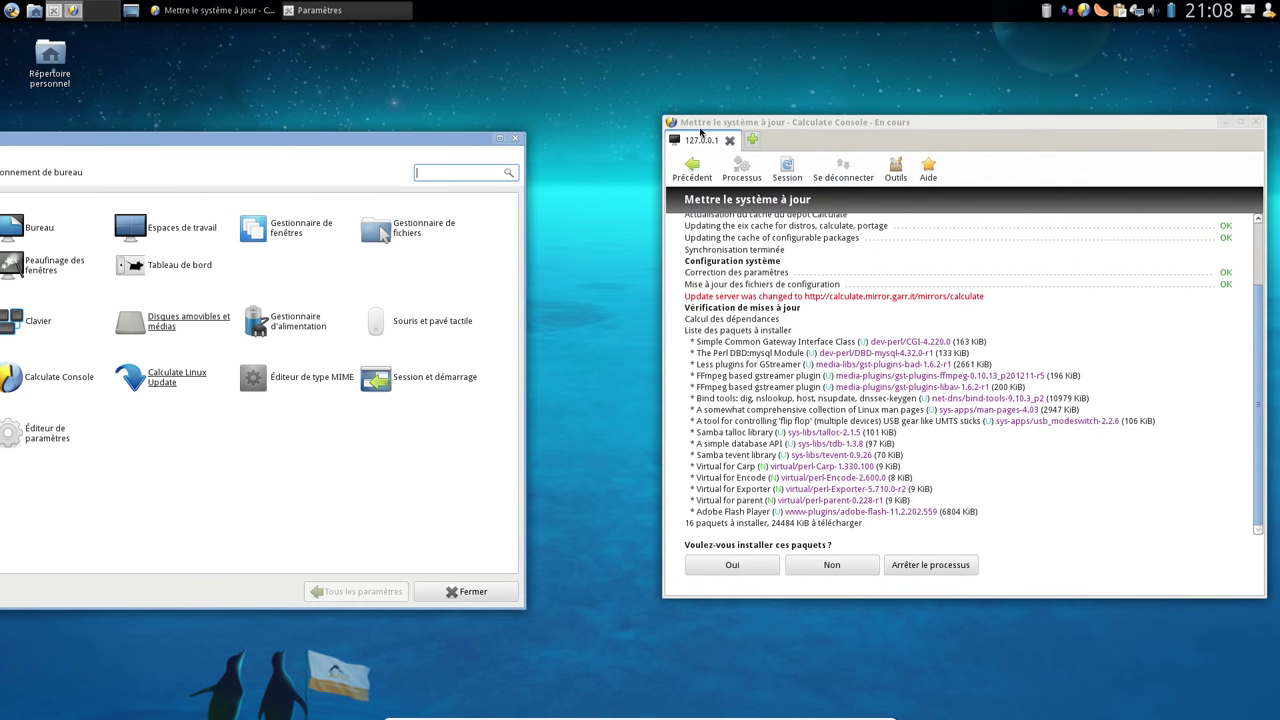
pyautogui.moveTo(785, 125); pyautogui.dragTo(975, 175)
pyautogui.click(243, 141)
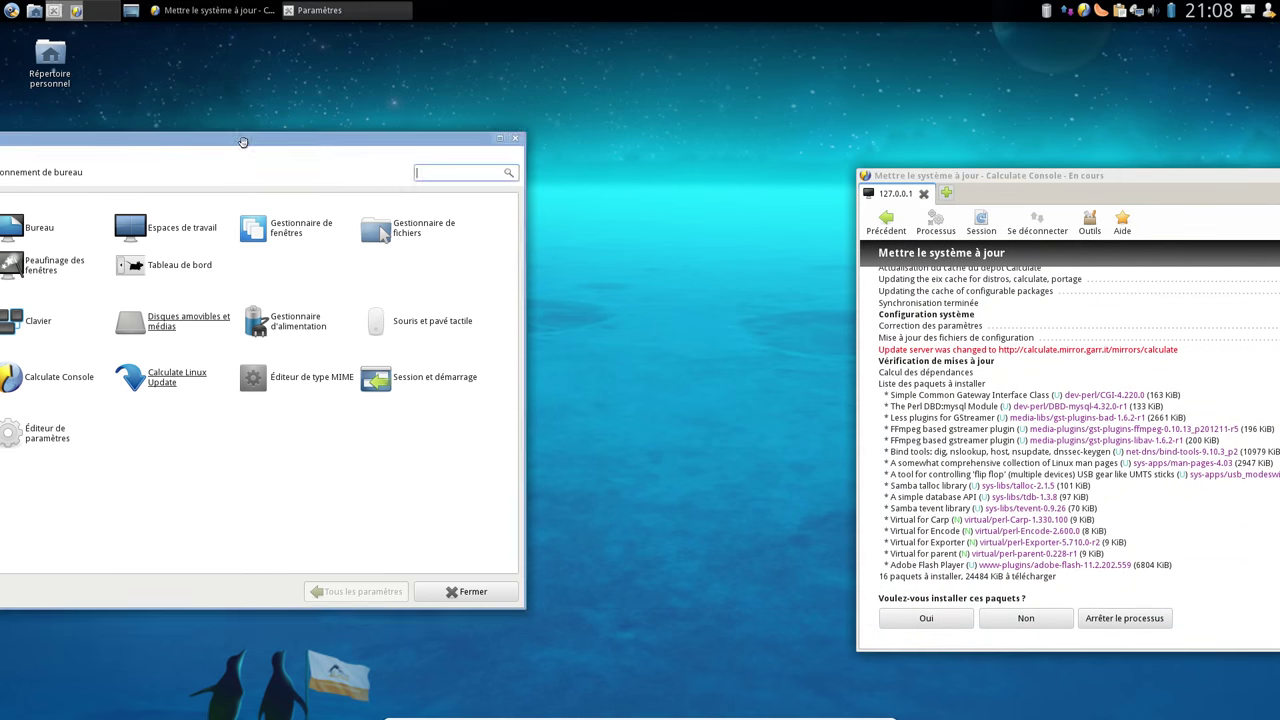
pyautogui.moveTo(243, 141); pyautogui.dragTo(163, 170)
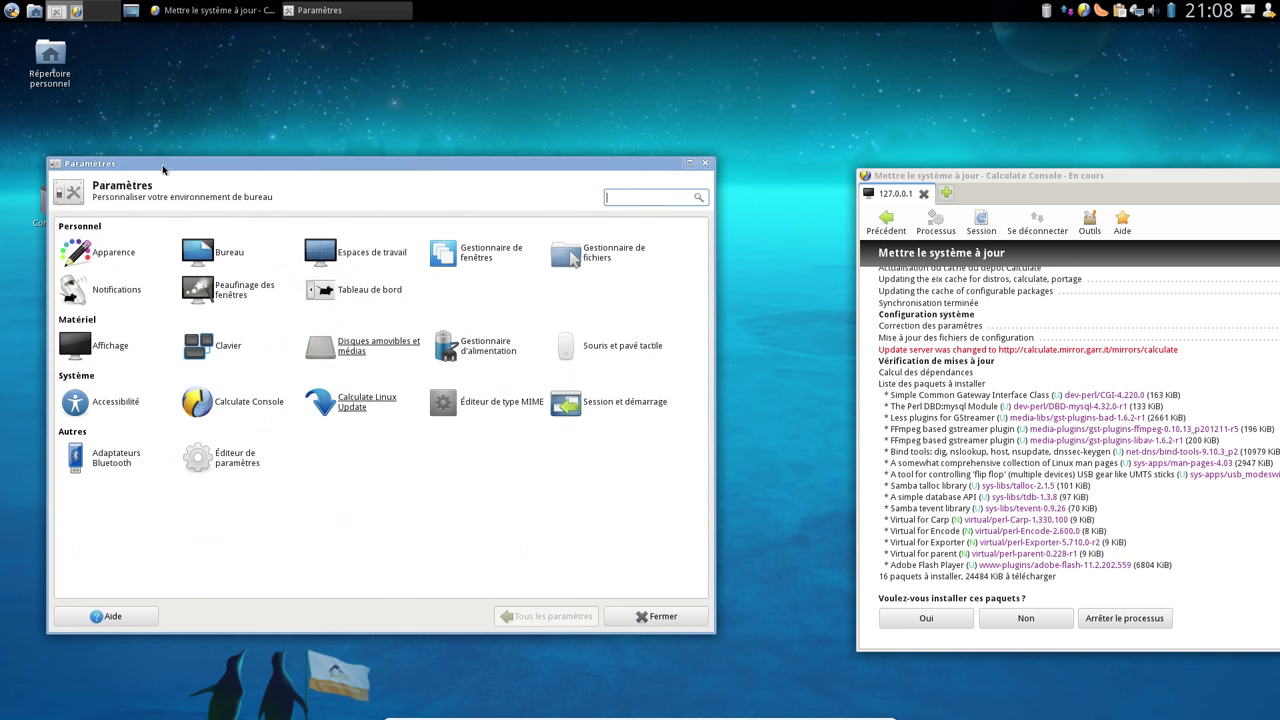
pyautogui.click(77, 15)
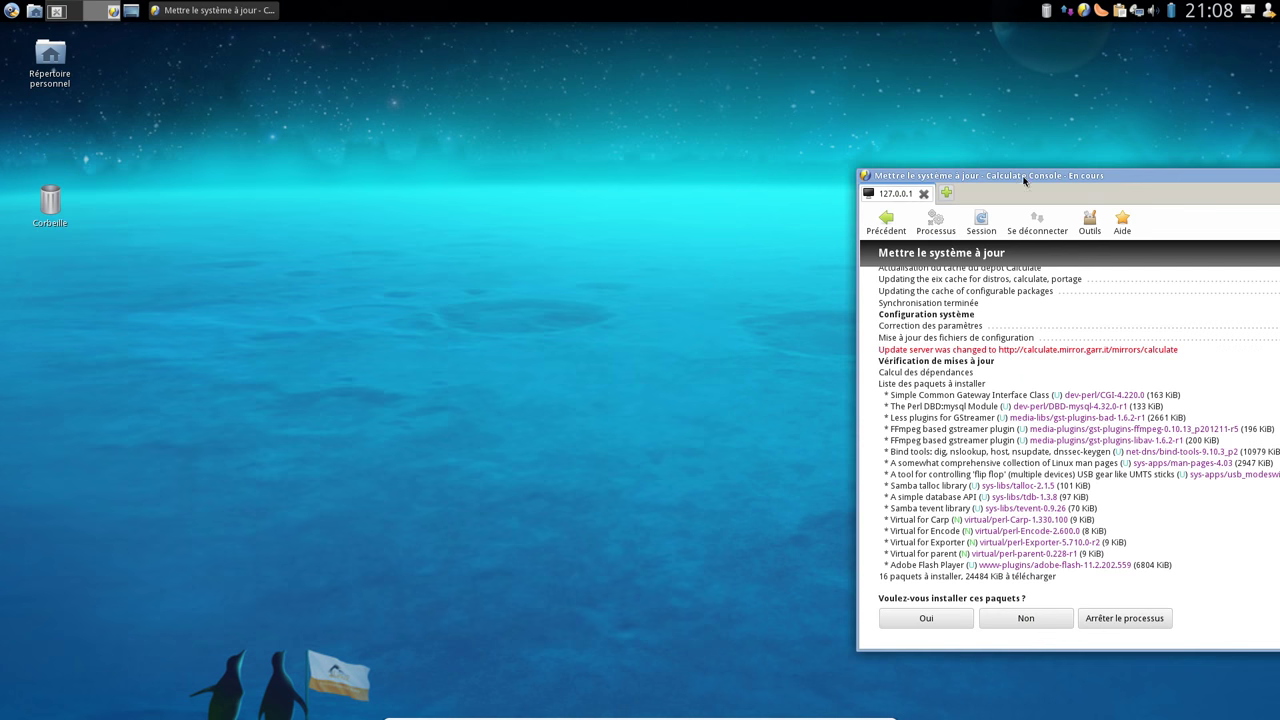
pyautogui.moveTo(1043, 175); pyautogui.dragTo(627, 125)
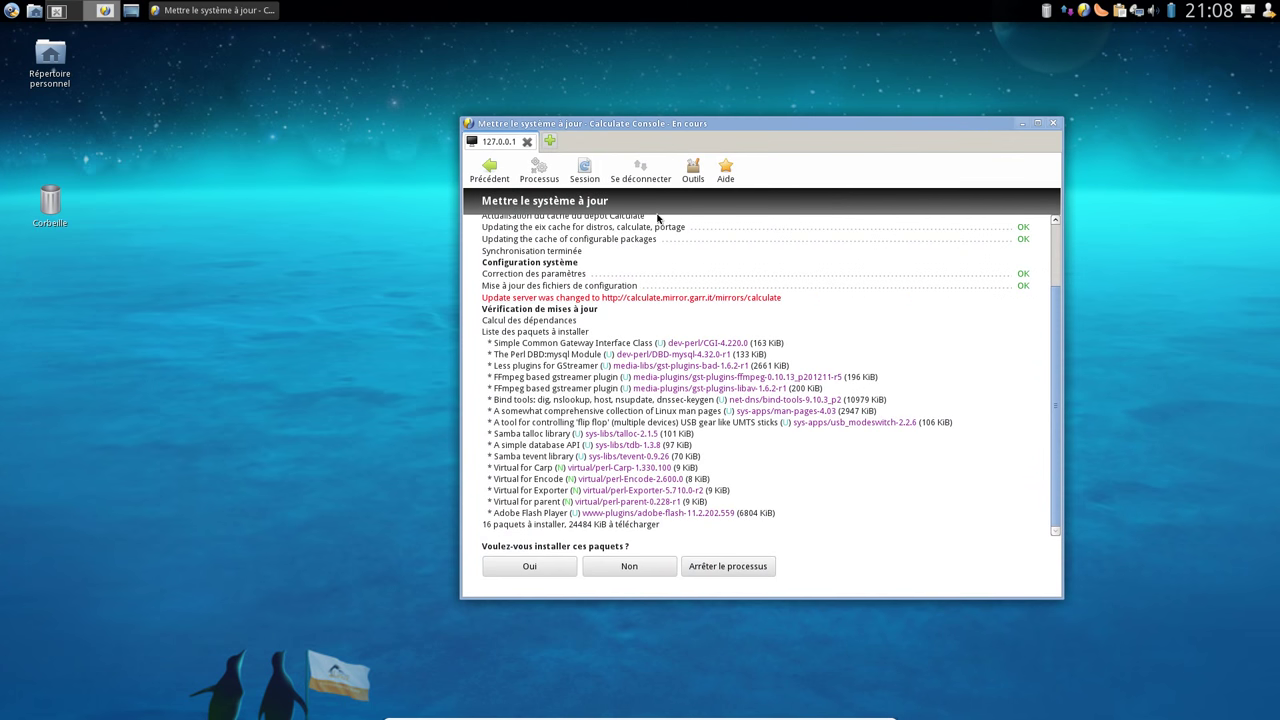
# Review the update messages and package list, then approve installing the 16 packages
pyautogui.scroll(3, 730, 400)
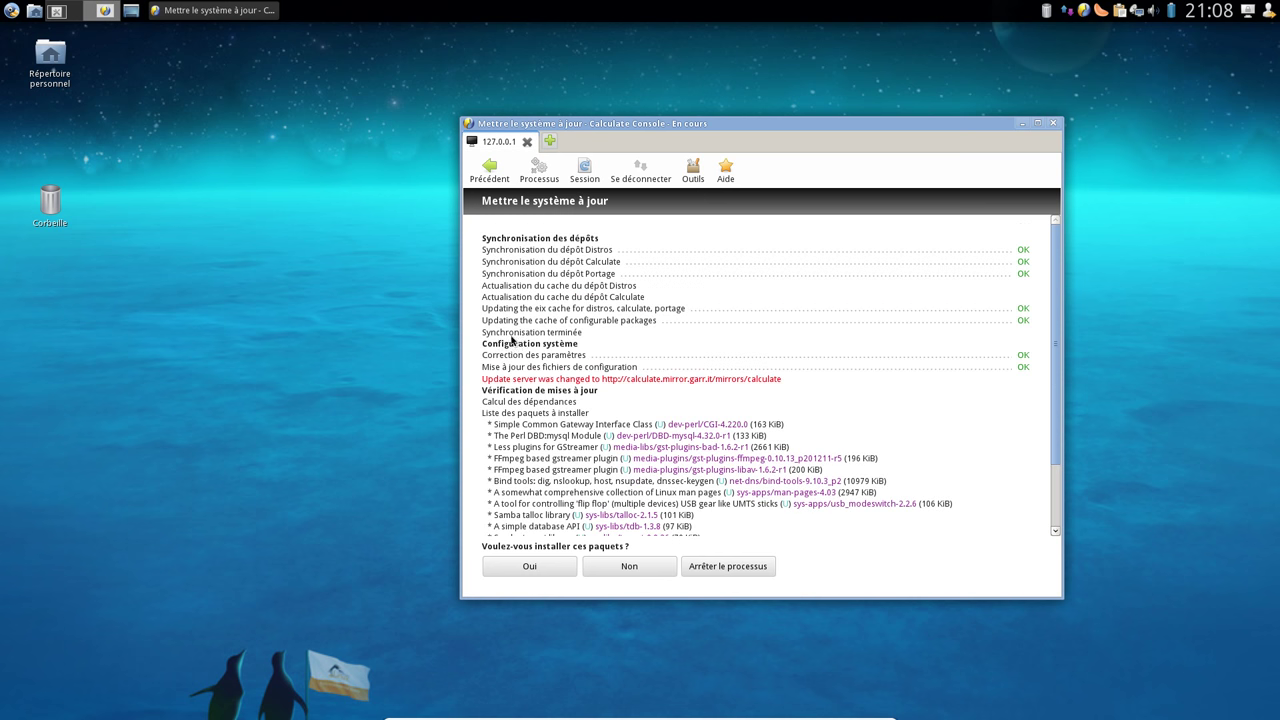
pyautogui.scroll(-3, 512, 341)
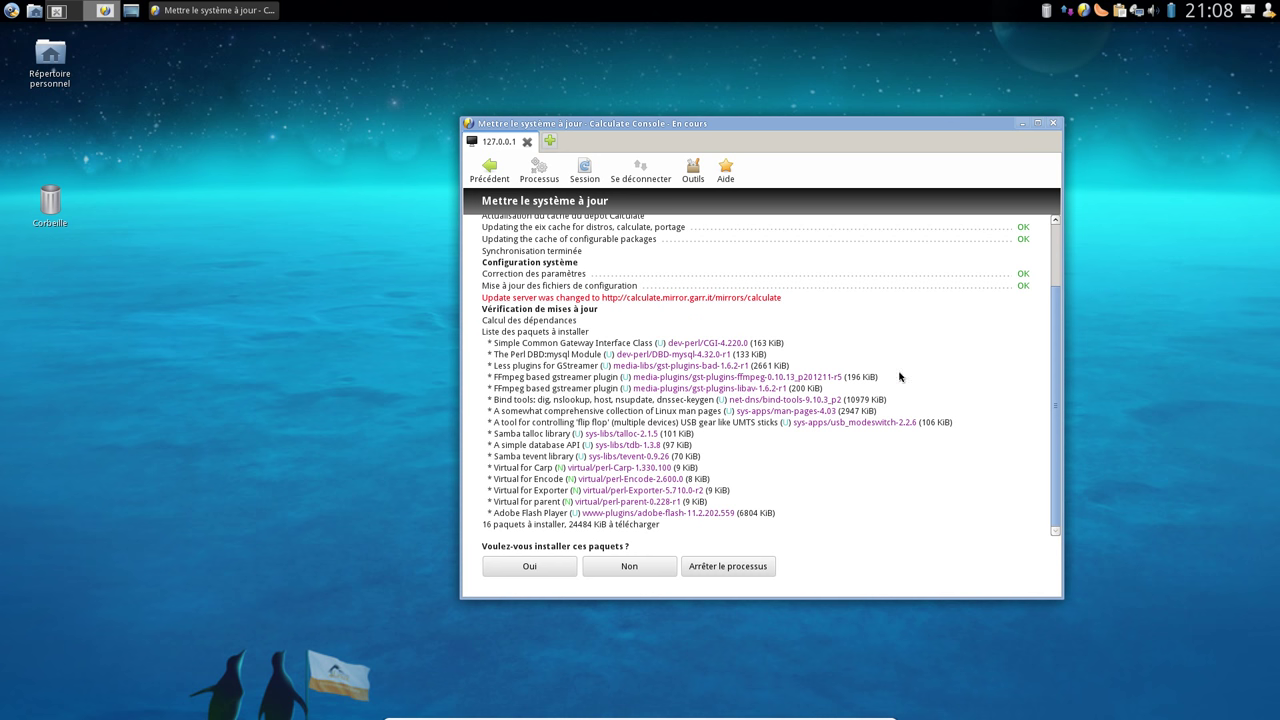
pyautogui.moveTo(483, 302); pyautogui.dragTo(785, 302)
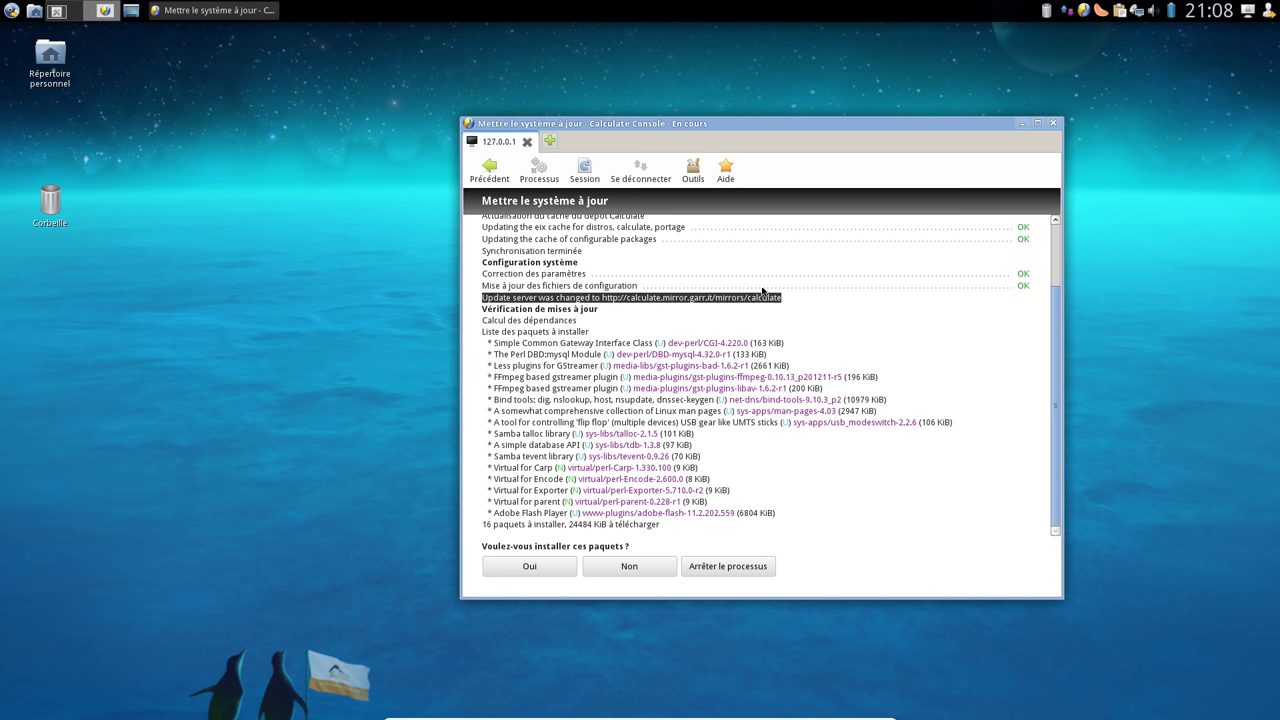
pyautogui.click(551, 308)
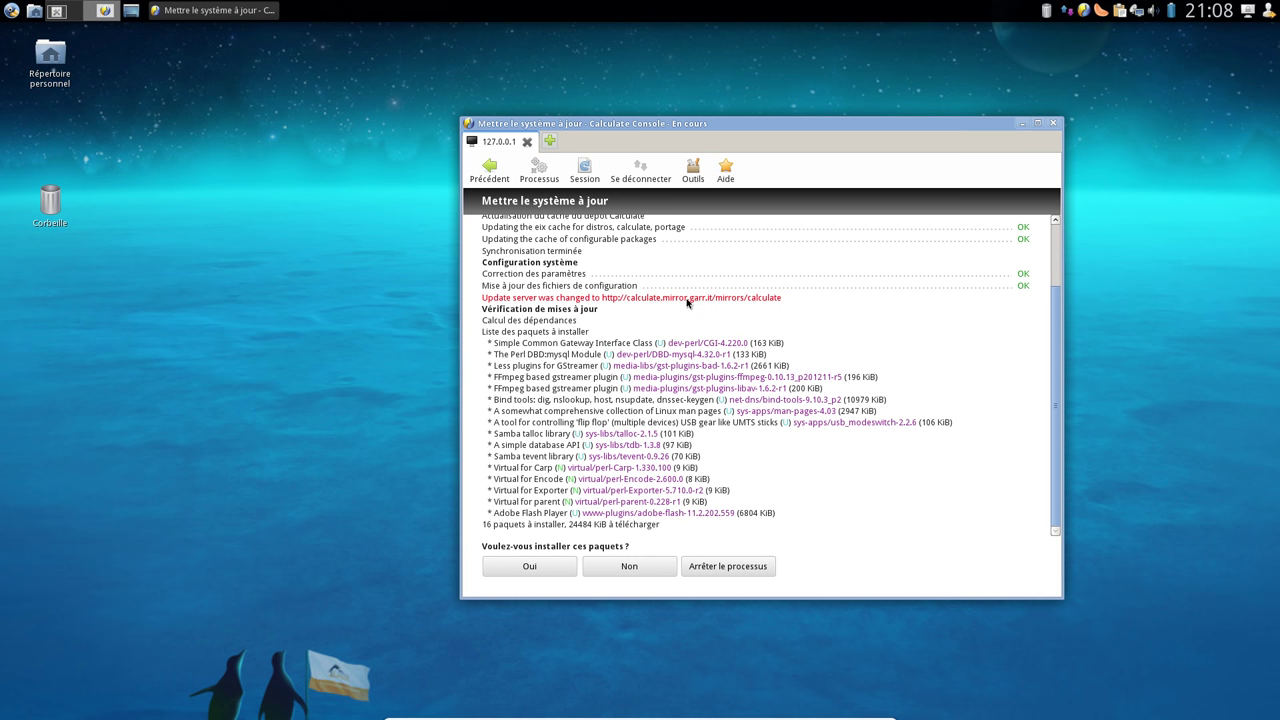
pyautogui.click(688, 300)
pyautogui.moveTo(712, 300); pyautogui.dragTo(703, 300)
pyautogui.click(538, 568)
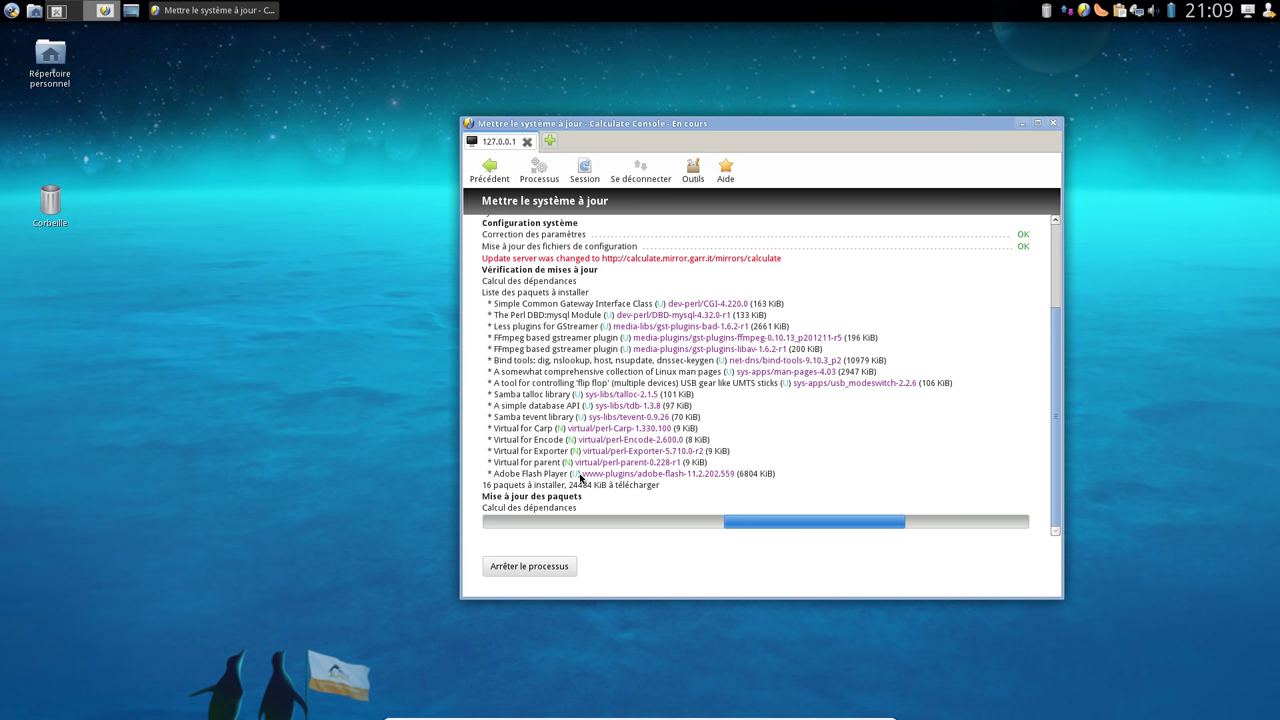
# Inspect the Adobe Flash package name, then reopen the Paramètres settings manager centred on screen
pyautogui.moveTo(582, 474); pyautogui.dragTo(732, 477)
pyautogui.click(732, 477)
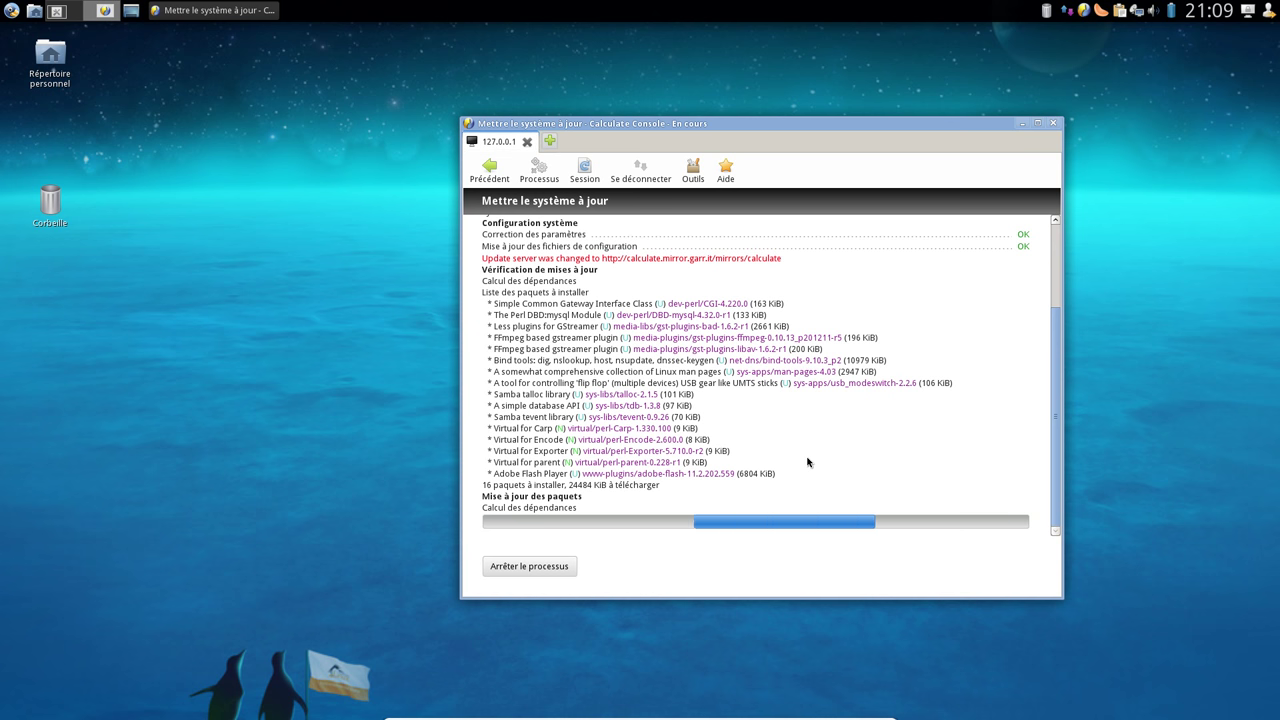
pyautogui.click(62, 12)
pyautogui.moveTo(608, 163); pyautogui.dragTo(895, 80)
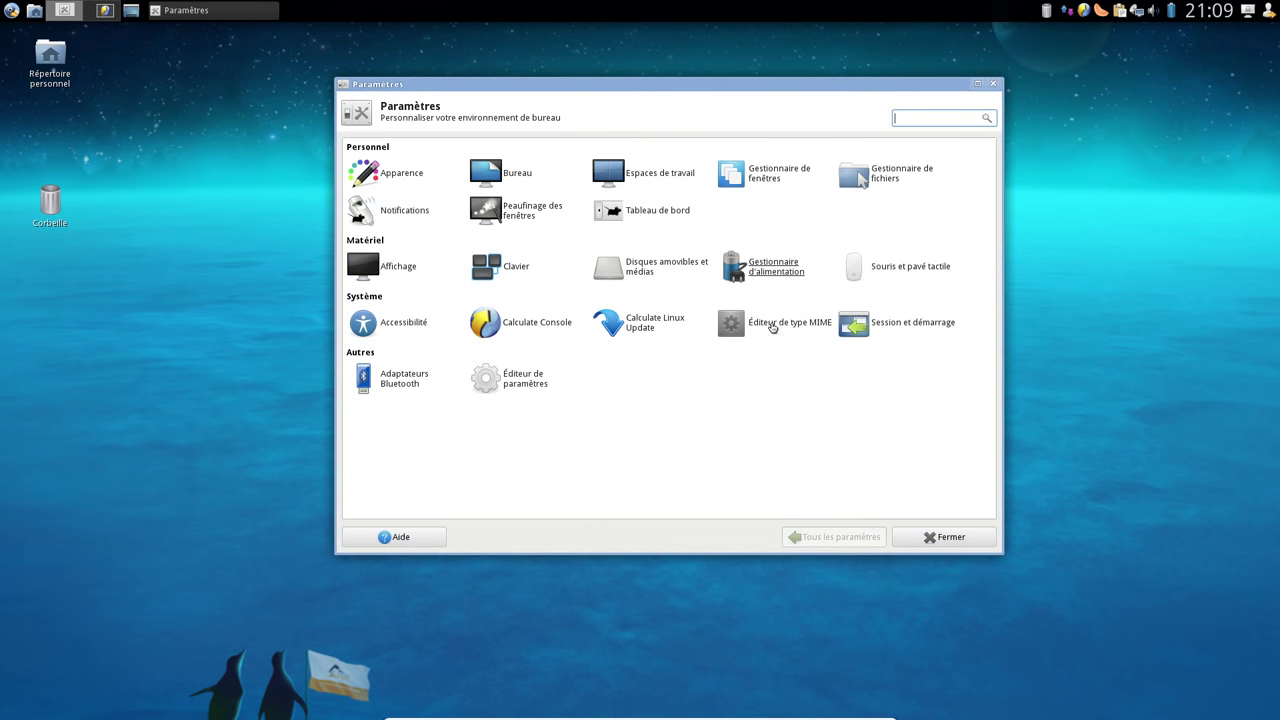
# Preview window themes from Default-4.8 through Gnububble, Keramik and Koynacity in Gestionnaire de fenêtres
pyautogui.click(776, 185)
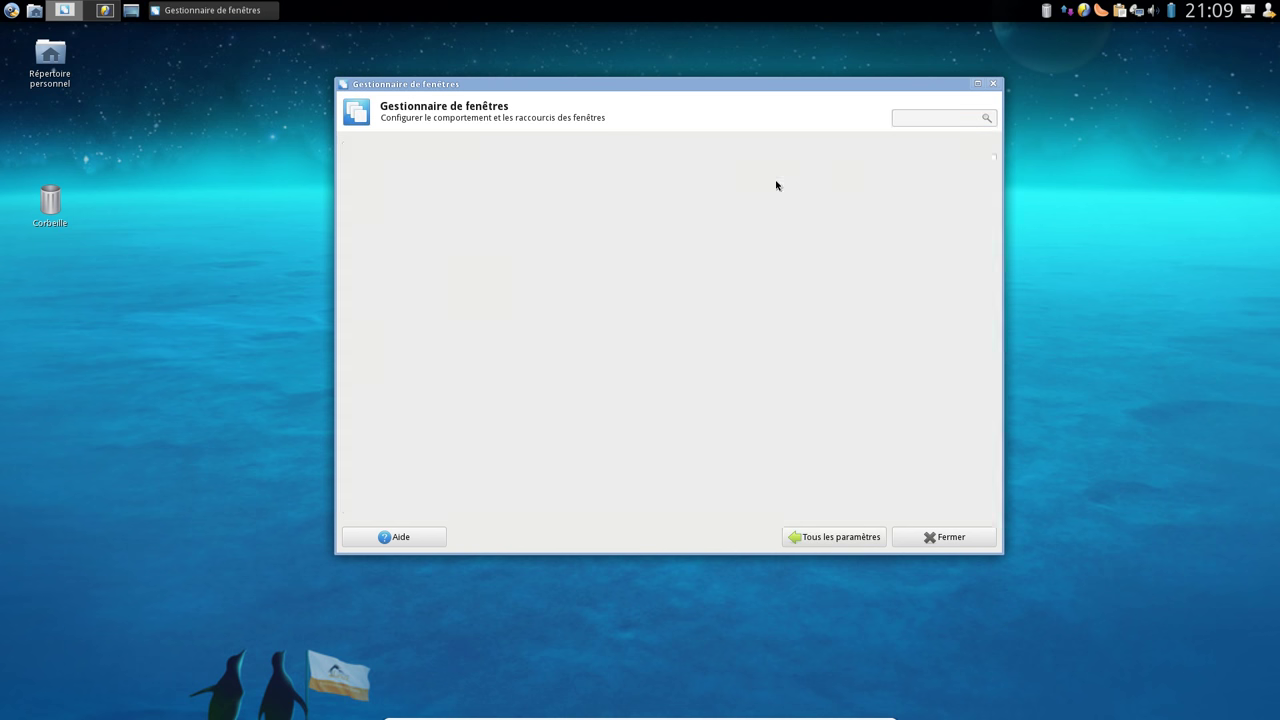
pyautogui.click(409, 204)
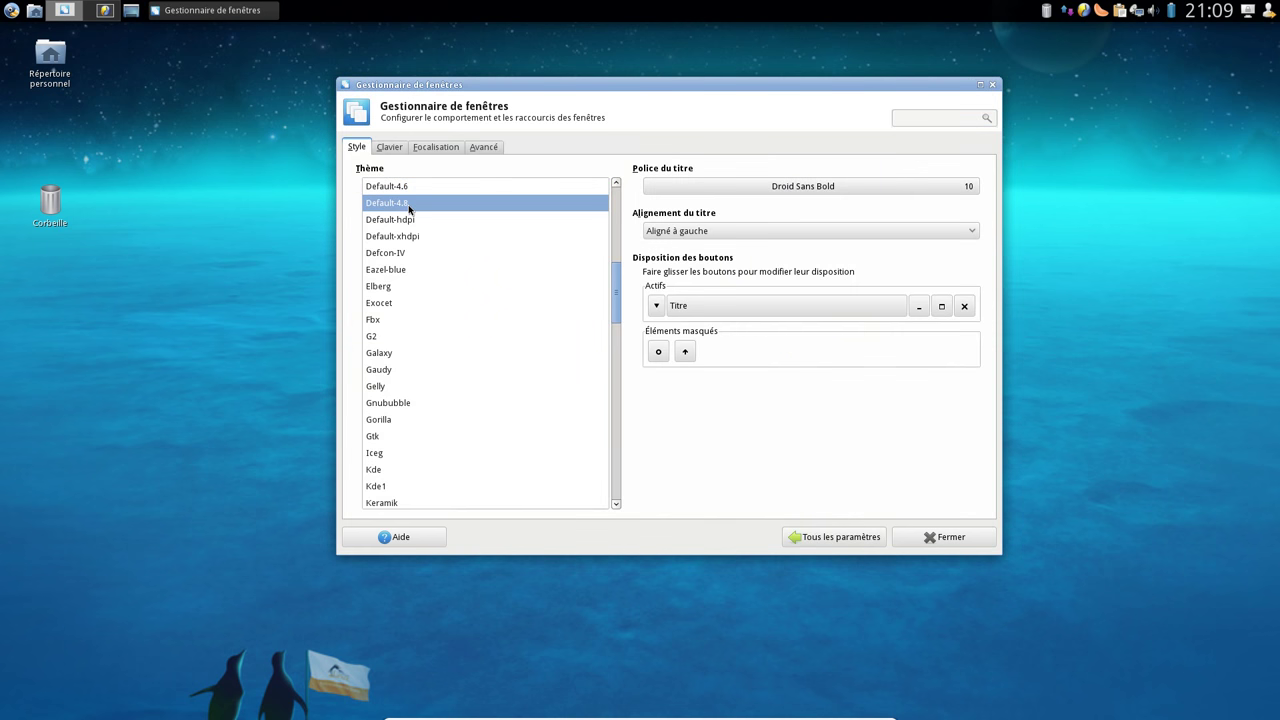
pyautogui.click(409, 220)
pyautogui.click(490, 419)
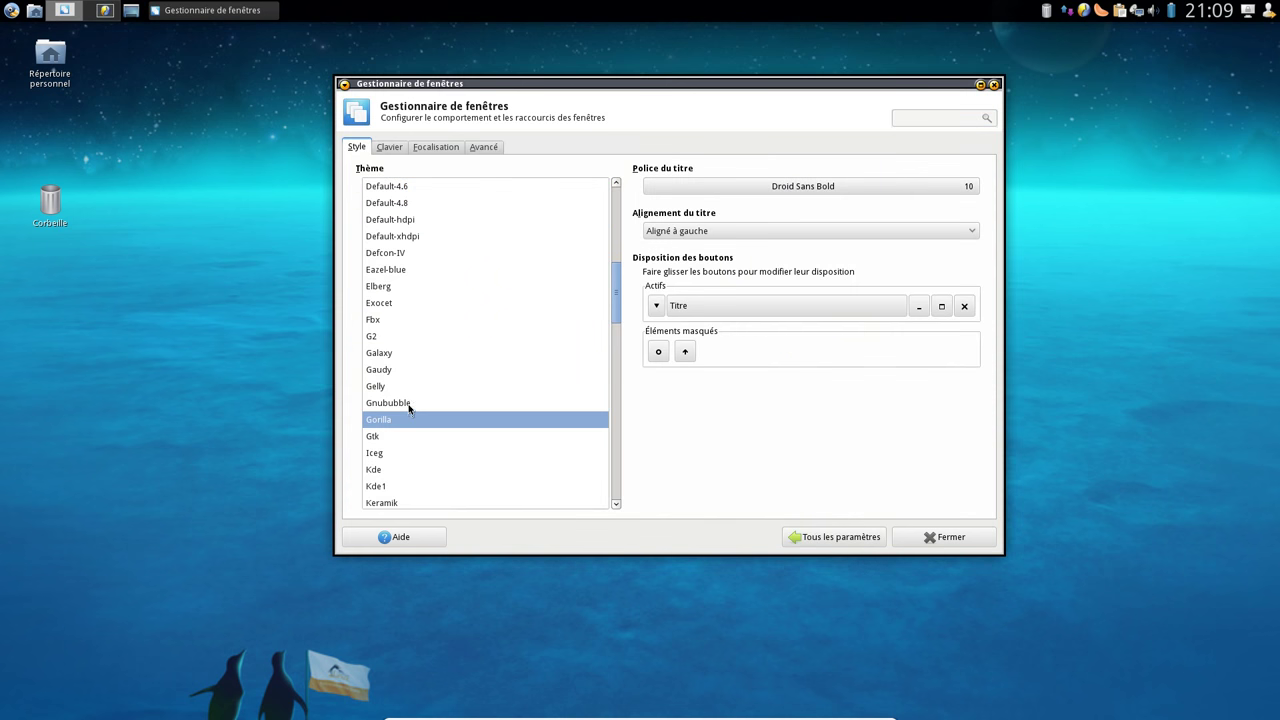
pyautogui.click(414, 404)
pyautogui.scroll(-2, 418, 405)
pyautogui.click(403, 436)
pyautogui.click(405, 419)
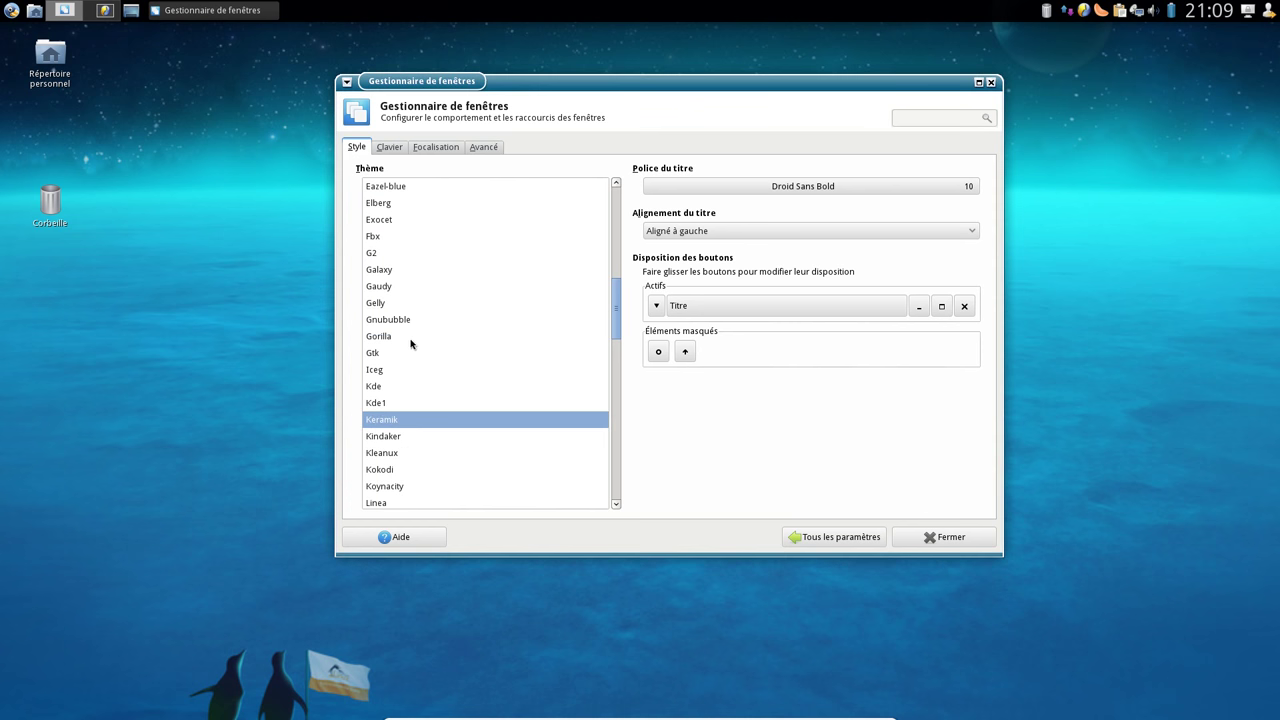
pyautogui.click(414, 338)
pyautogui.click(429, 488)
# Preview the Microgui, Microdeck, Perl, Platinum and Adept themes, then return to Default
pyautogui.scroll(-3, 429, 488)
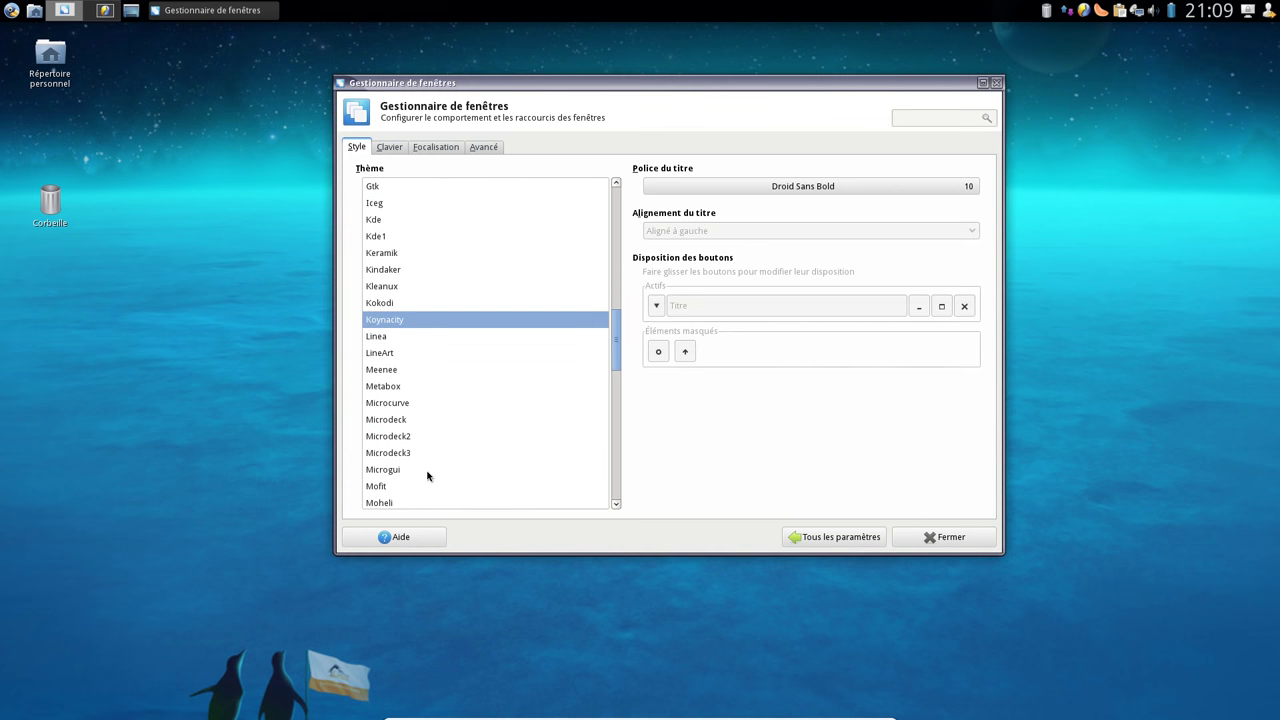
pyautogui.click(431, 470)
pyautogui.click(414, 419)
pyautogui.scroll(-3, 420, 440)
pyautogui.click(416, 438)
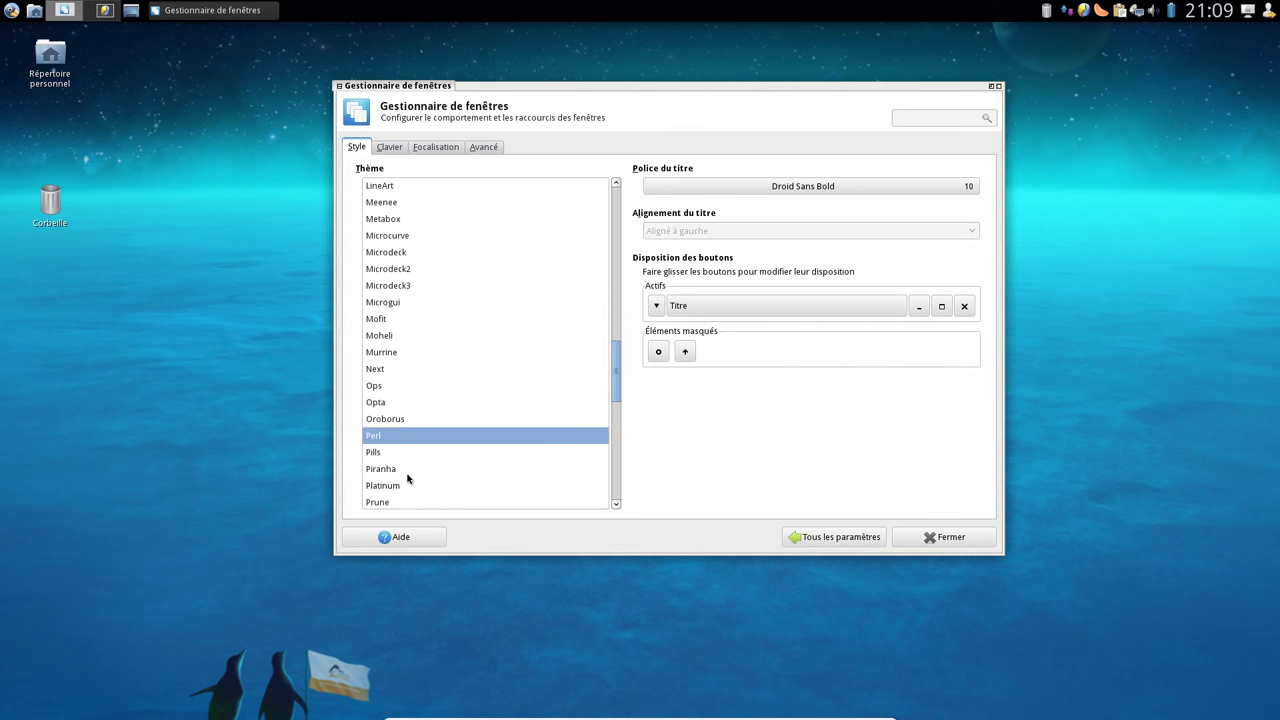
pyautogui.click(408, 483)
pyautogui.scroll(12, 520, 268)
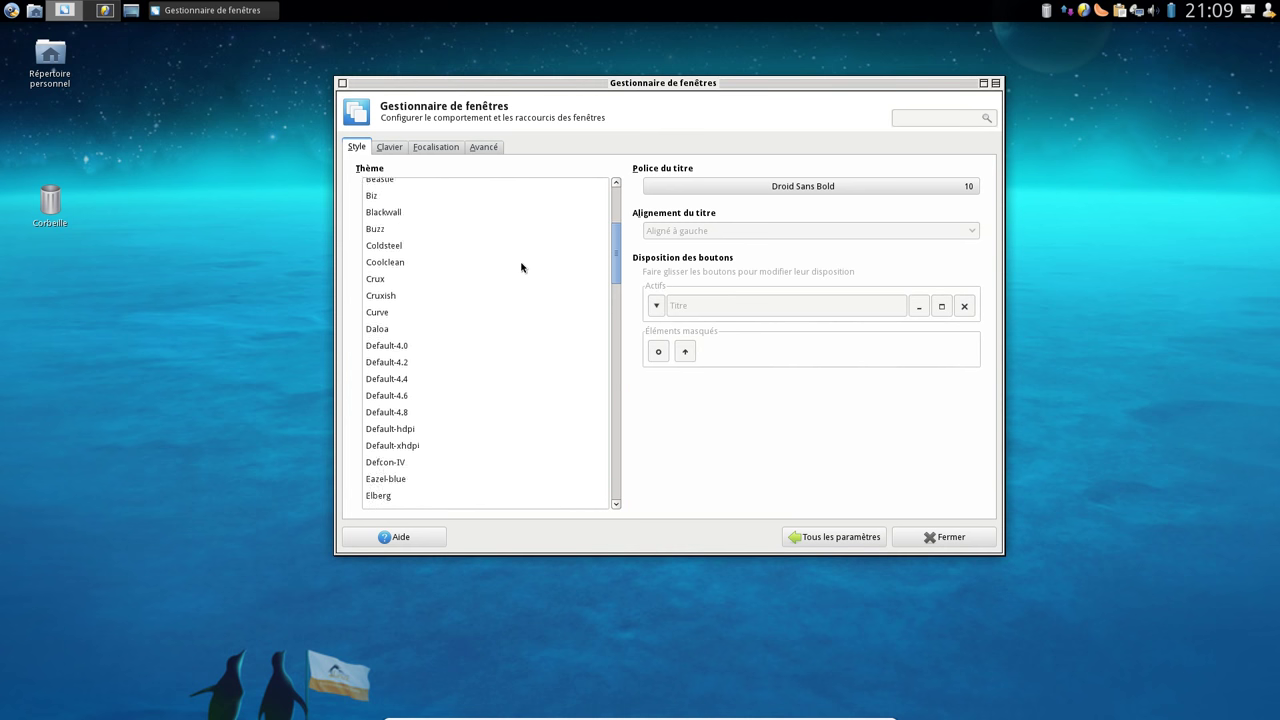
pyautogui.scroll(4, 521, 267)
pyautogui.click(401, 201)
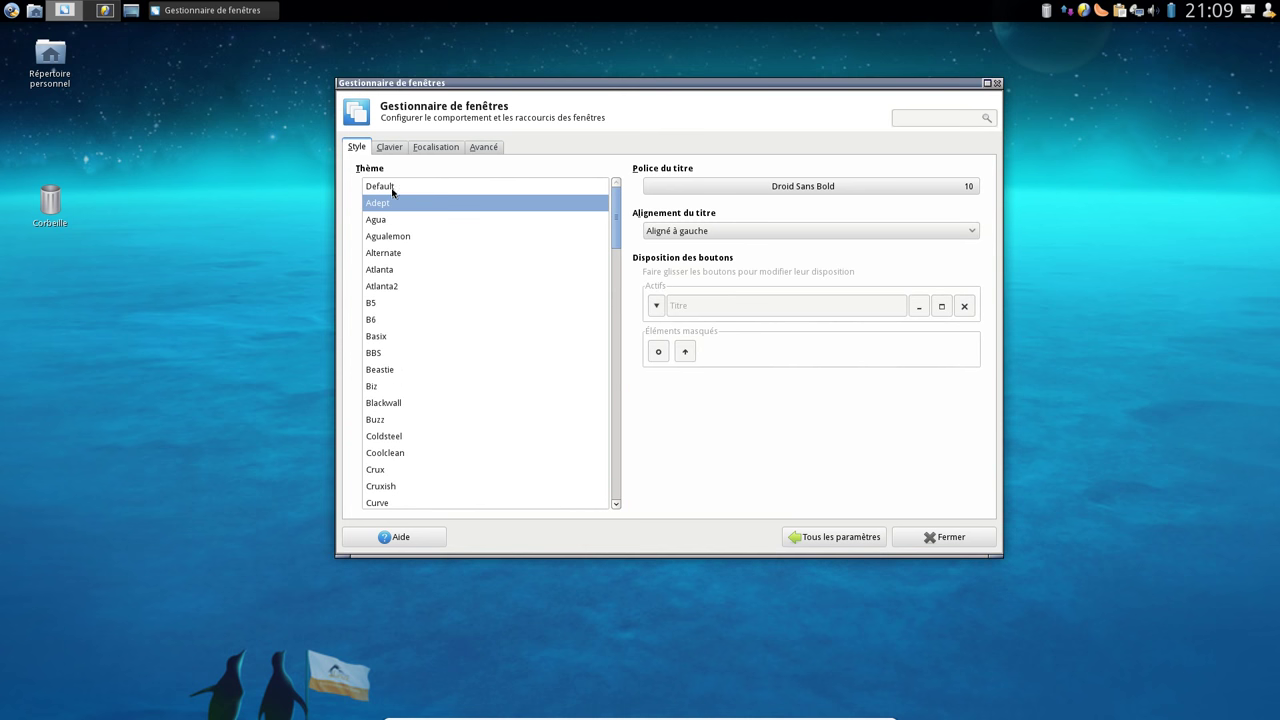
pyautogui.click(393, 188)
# View the xfce4-panel information from the panel's options menu
pyautogui.rightClick(425, 11)
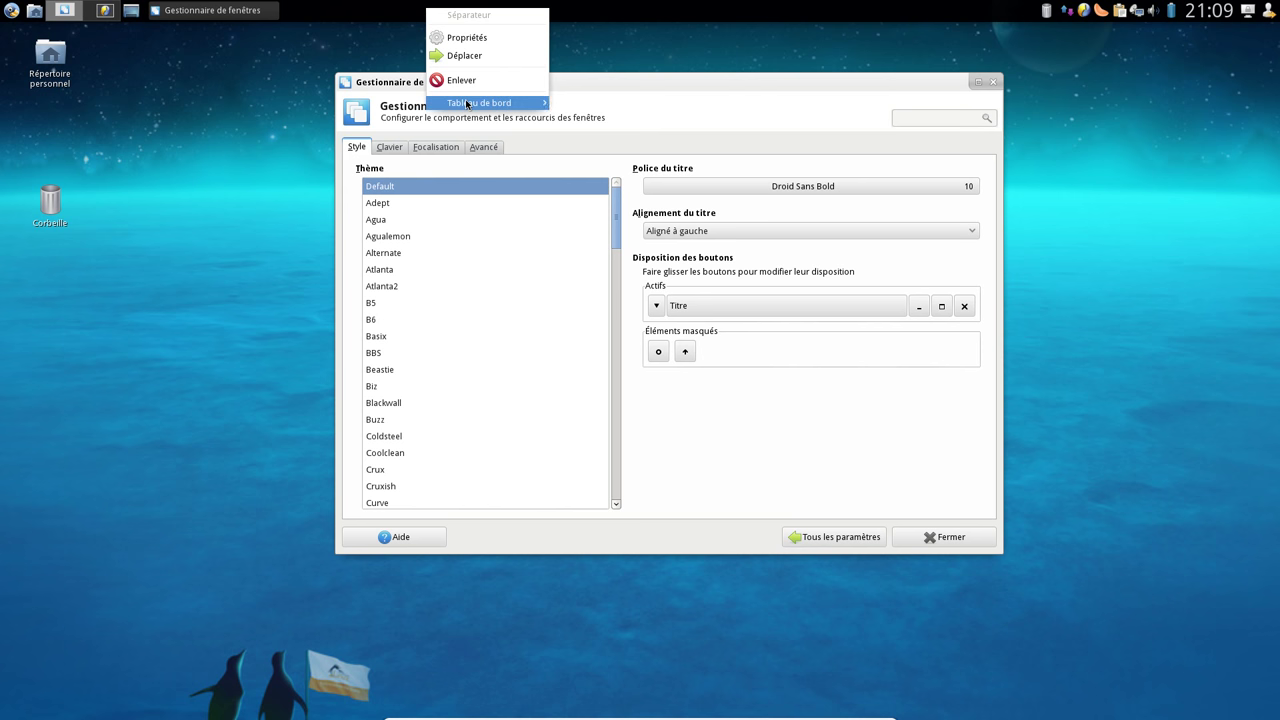
pyautogui.moveTo(465, 99)
pyautogui.click(540, 10)
pyautogui.rightClick(540, 10)
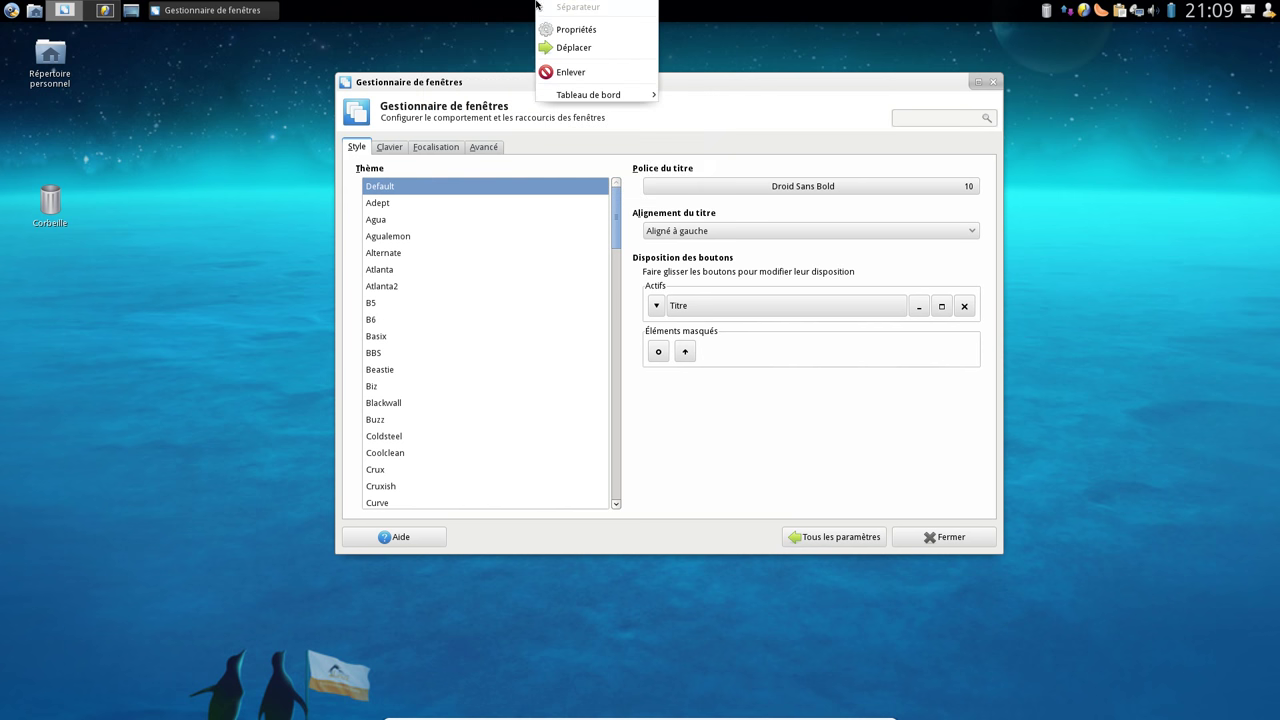
pyautogui.moveTo(600, 94)
pyautogui.click(719, 181)
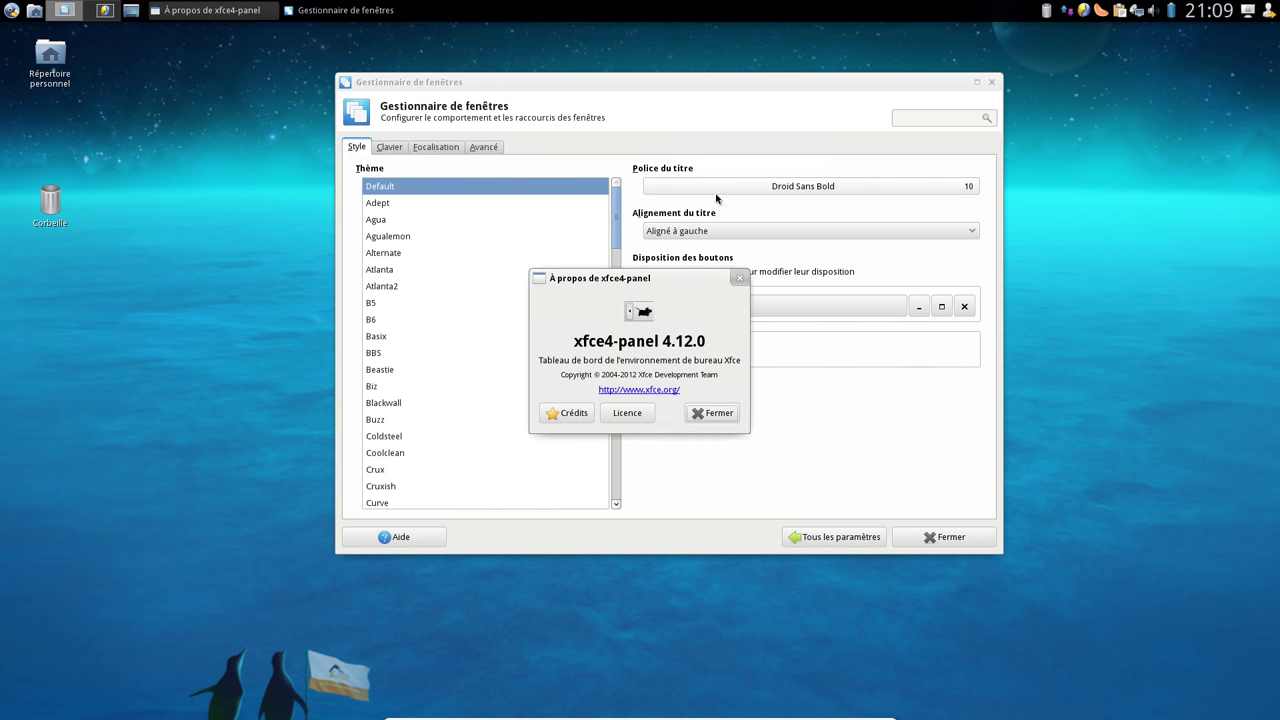
pyautogui.click(711, 413)
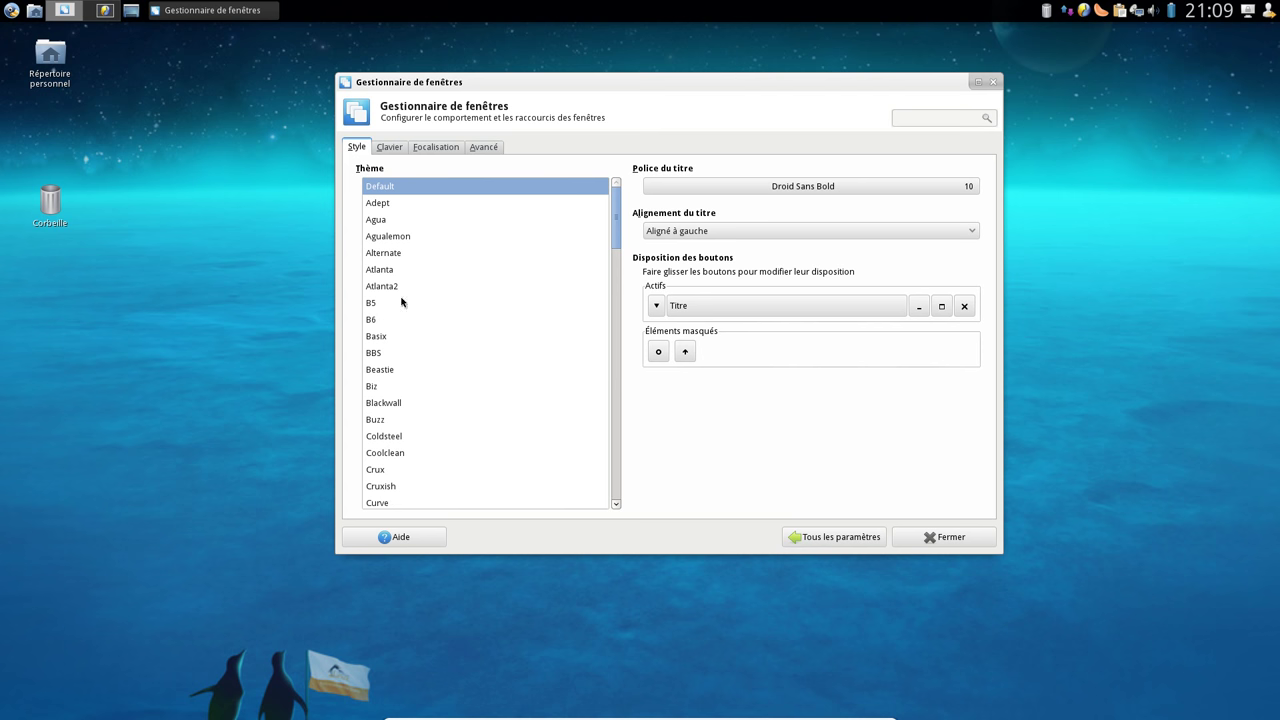
# Settle on the Default-4.6 window theme and set the Droid Sans Bold title font to size 12
pyautogui.click(401, 240)
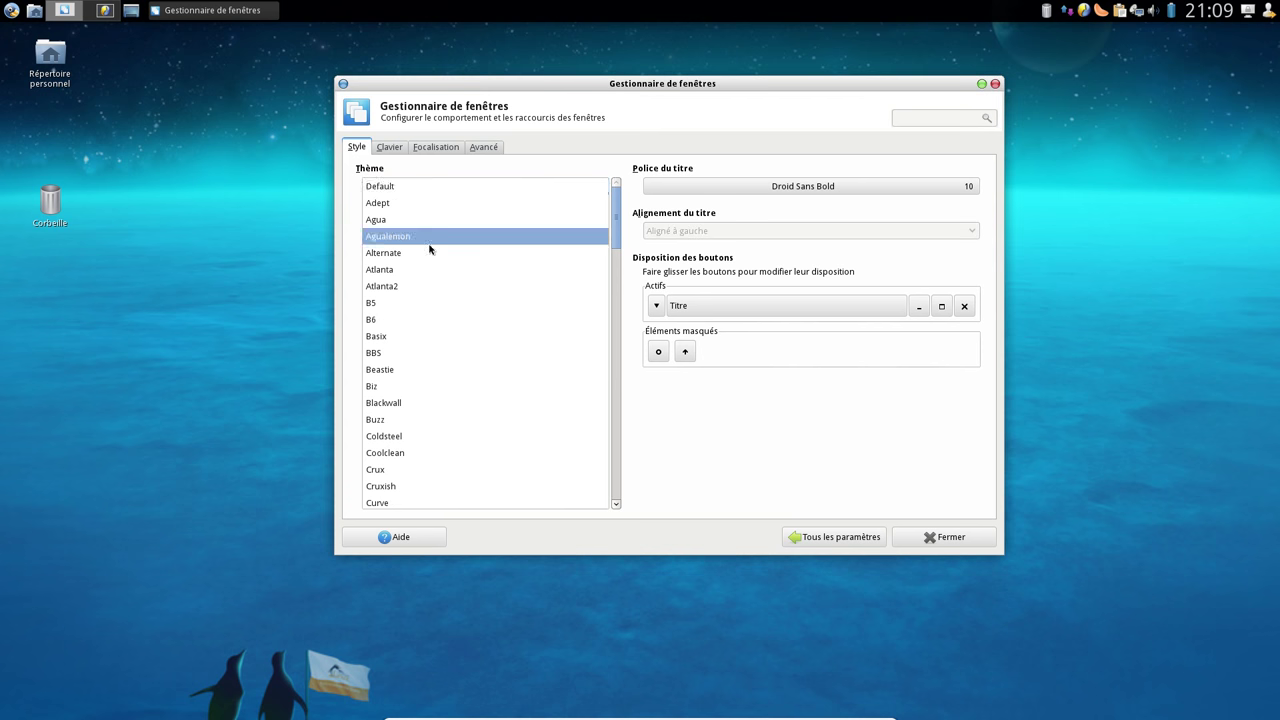
pyautogui.scroll(-5, 428, 316)
pyautogui.click(407, 354)
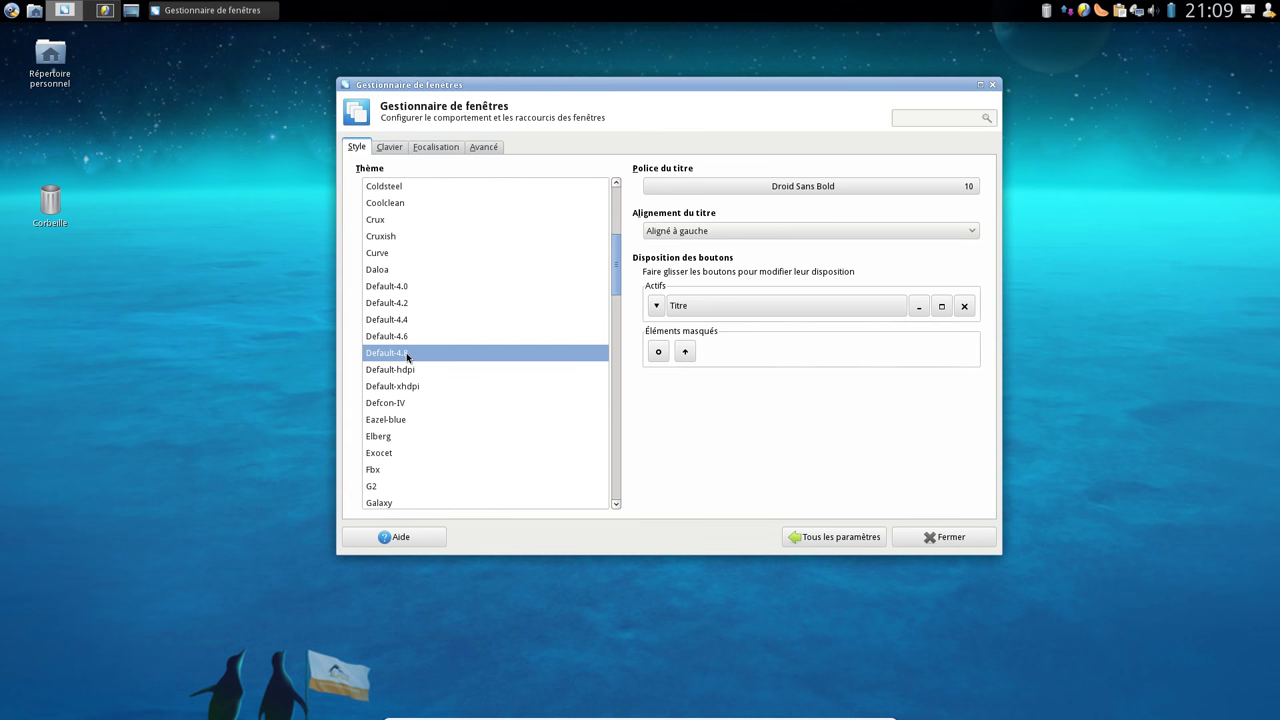
pyautogui.click(408, 336)
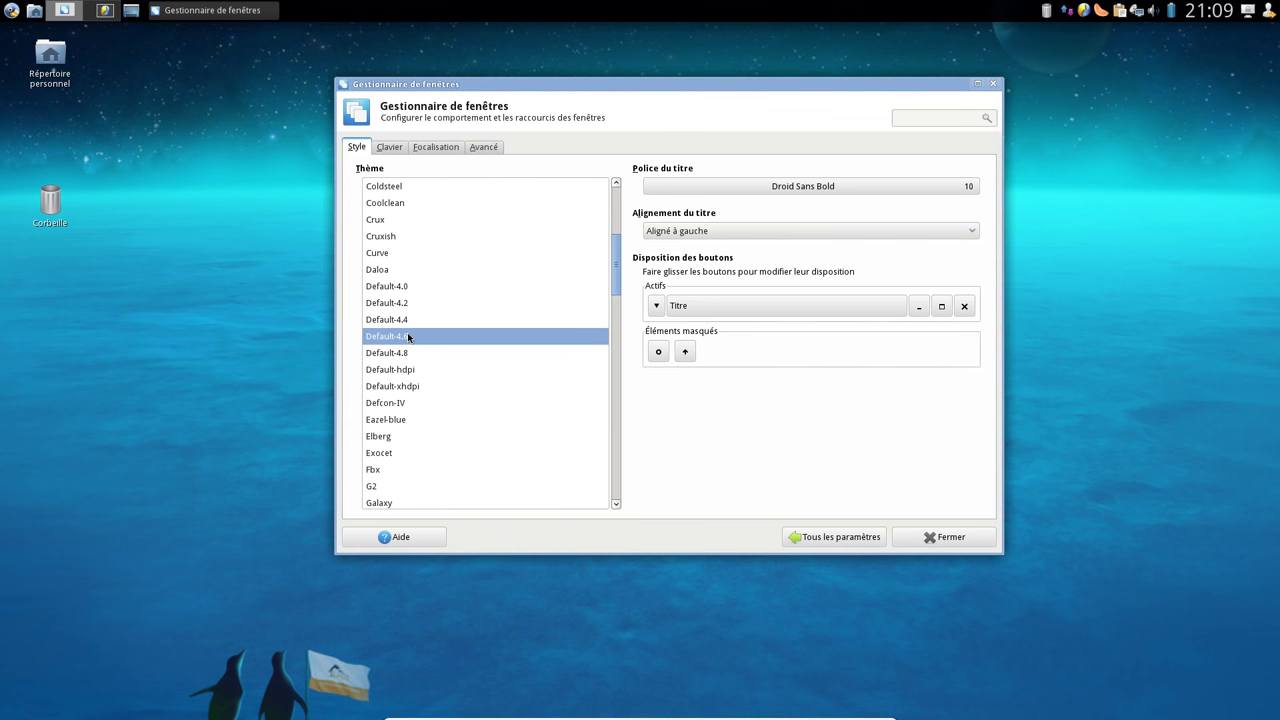
pyautogui.click(789, 184)
pyautogui.click(795, 353)
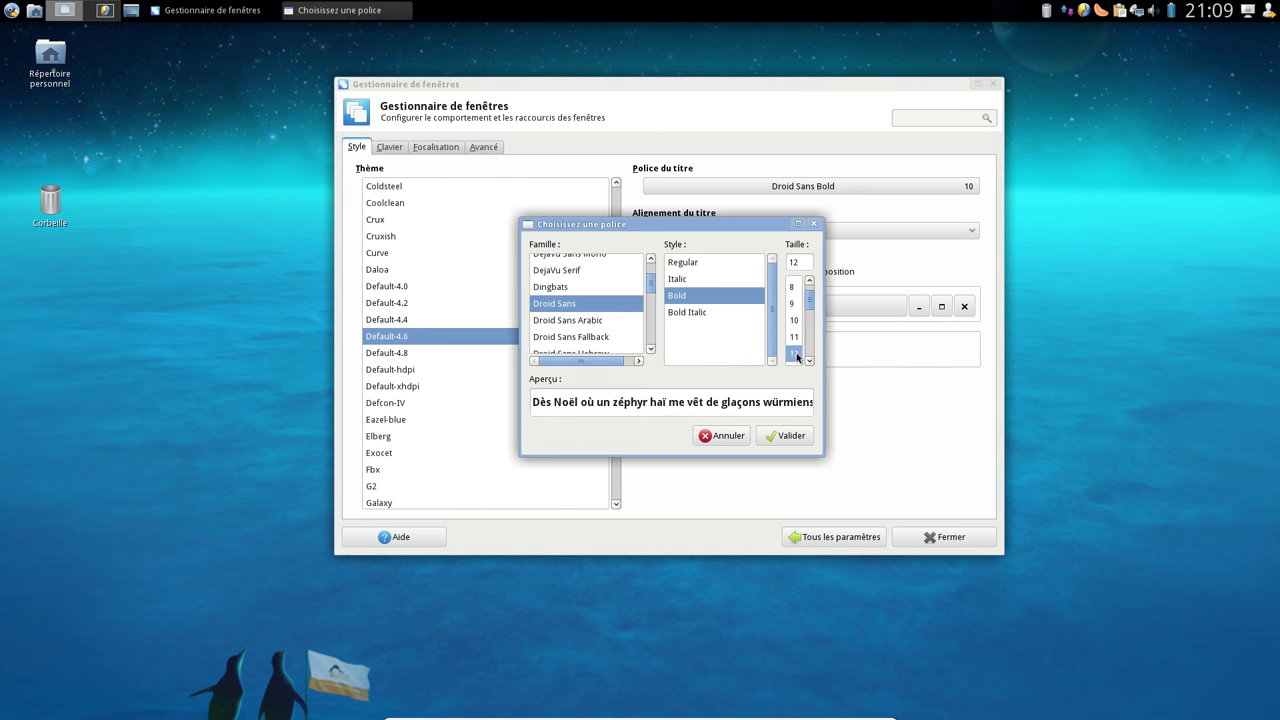
pyautogui.click(788, 437)
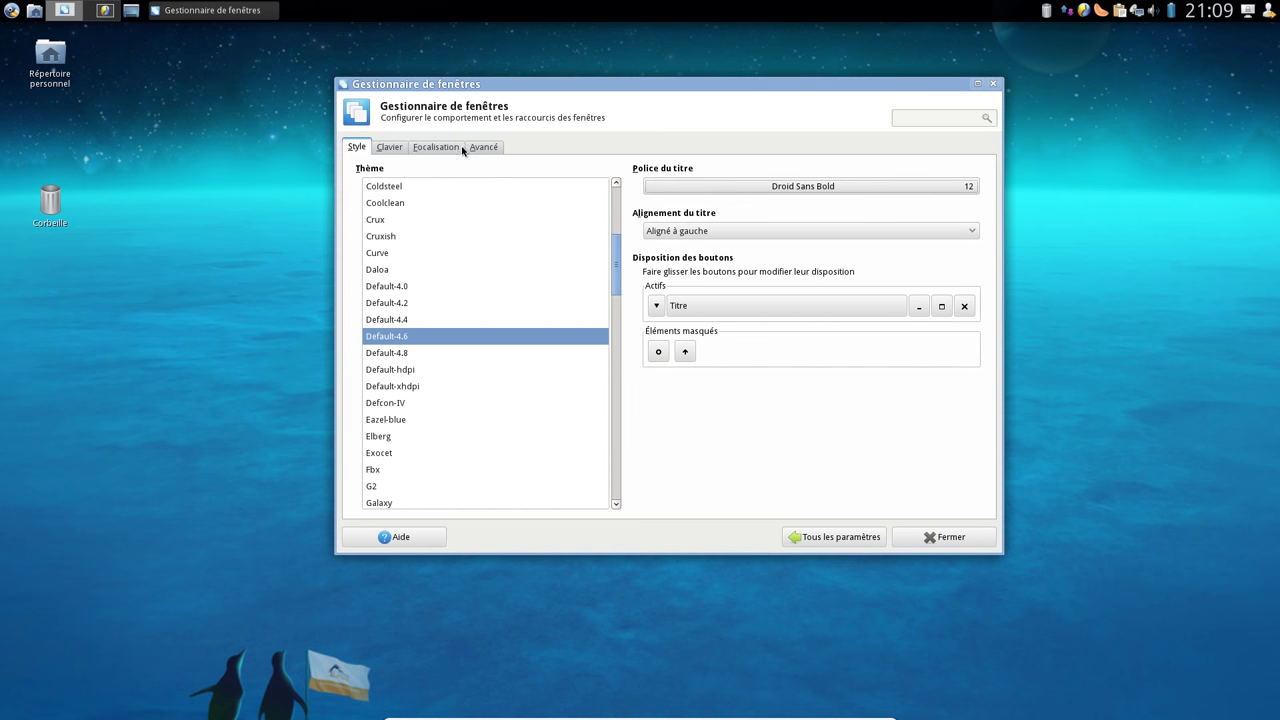
# Browse the shortcut, focus and Avancé tabs, leaving window snapping to screen edges on
pyautogui.click(387, 147)
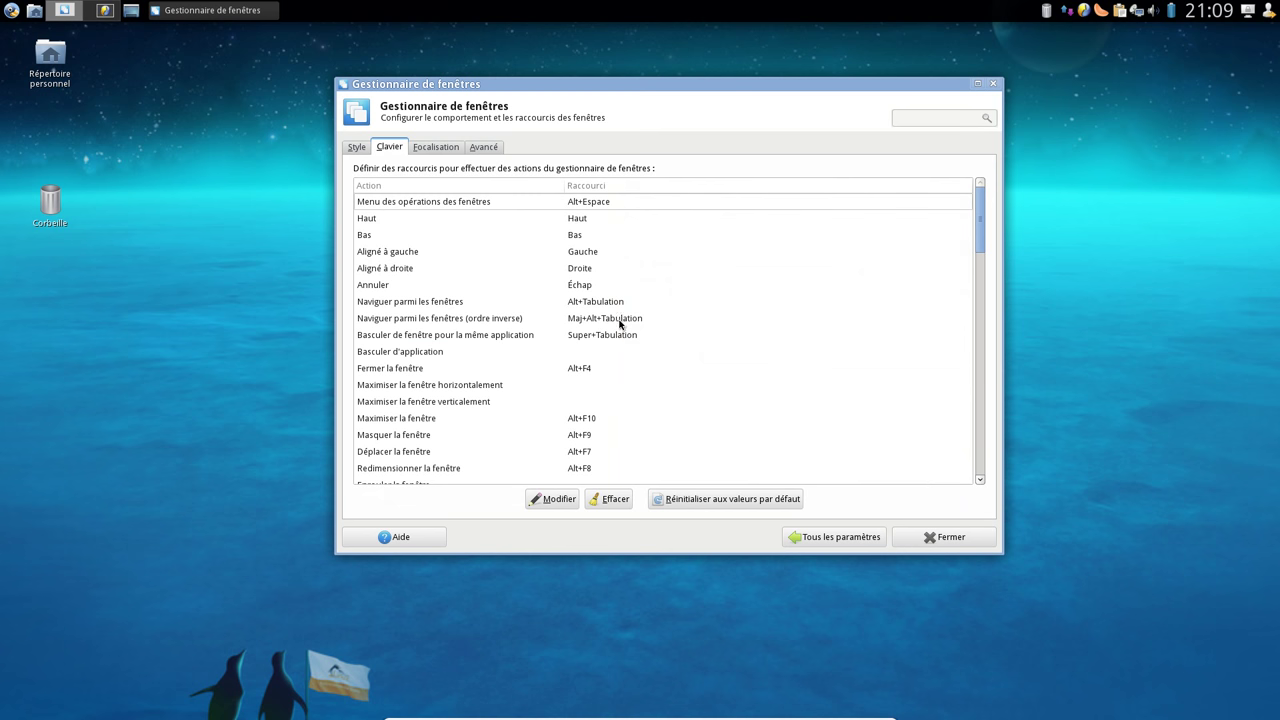
pyautogui.click(449, 149)
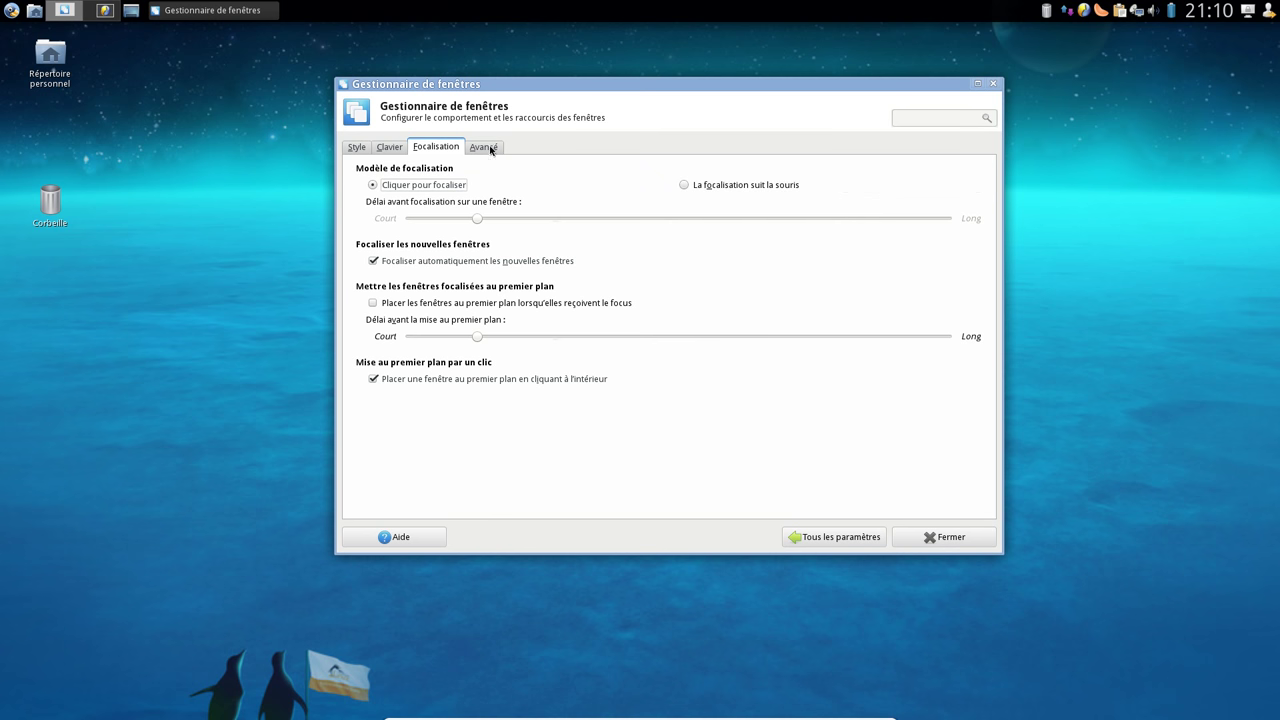
pyautogui.click(489, 149)
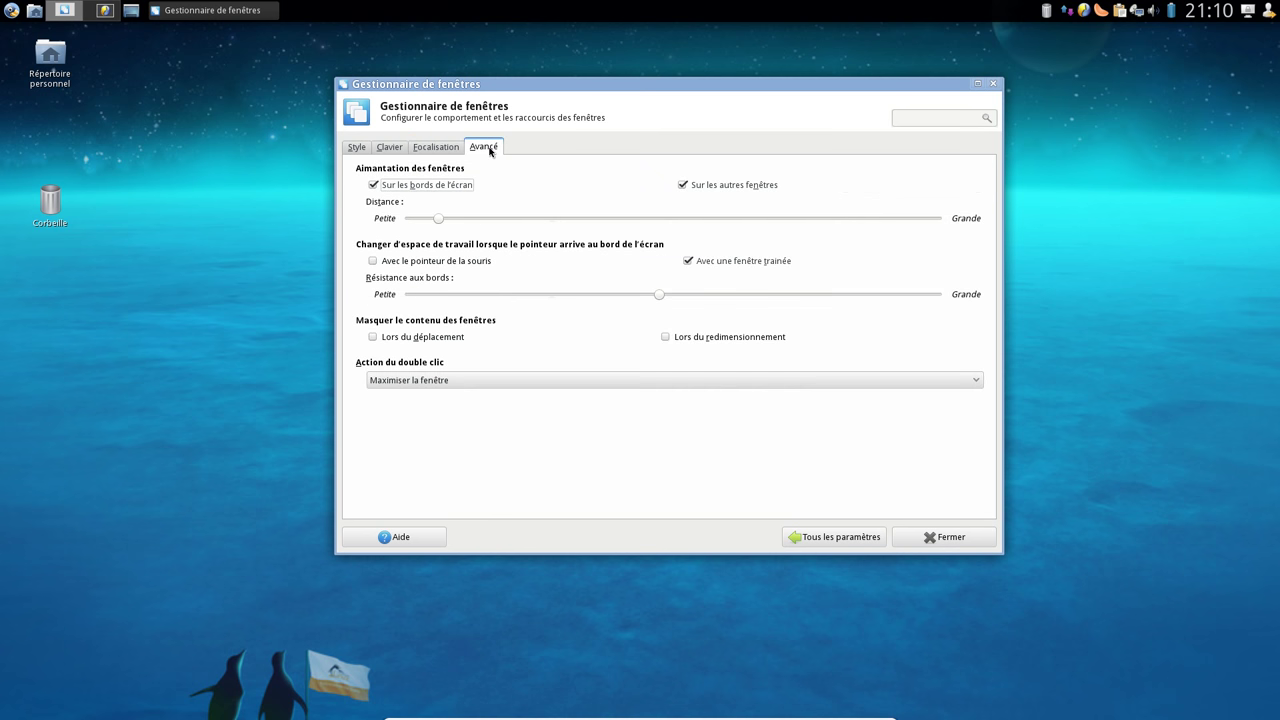
pyautogui.moveTo(525, 79); pyautogui.dragTo(469, 167)
pyautogui.click(415, 235)
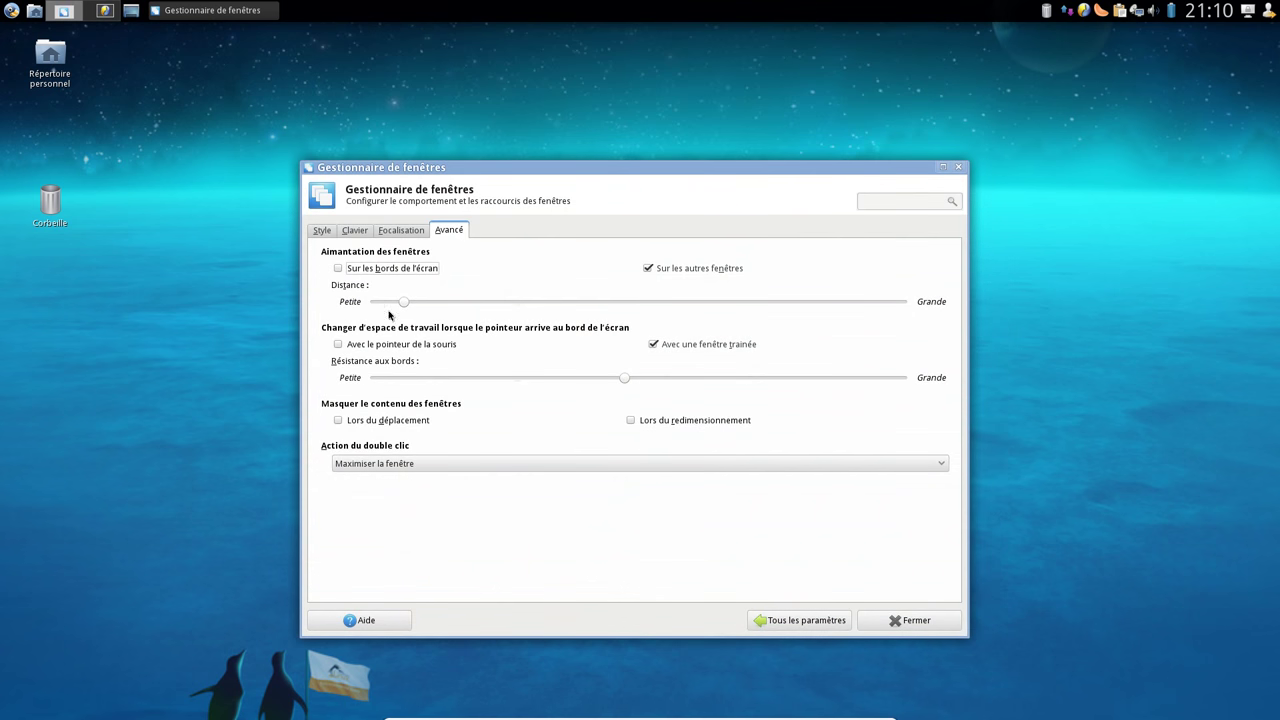
pyautogui.click(383, 272)
# Try Enrouler as the double-click action, then restore it to Maximiser la fenêtre
pyautogui.doubleClick(467, 169)
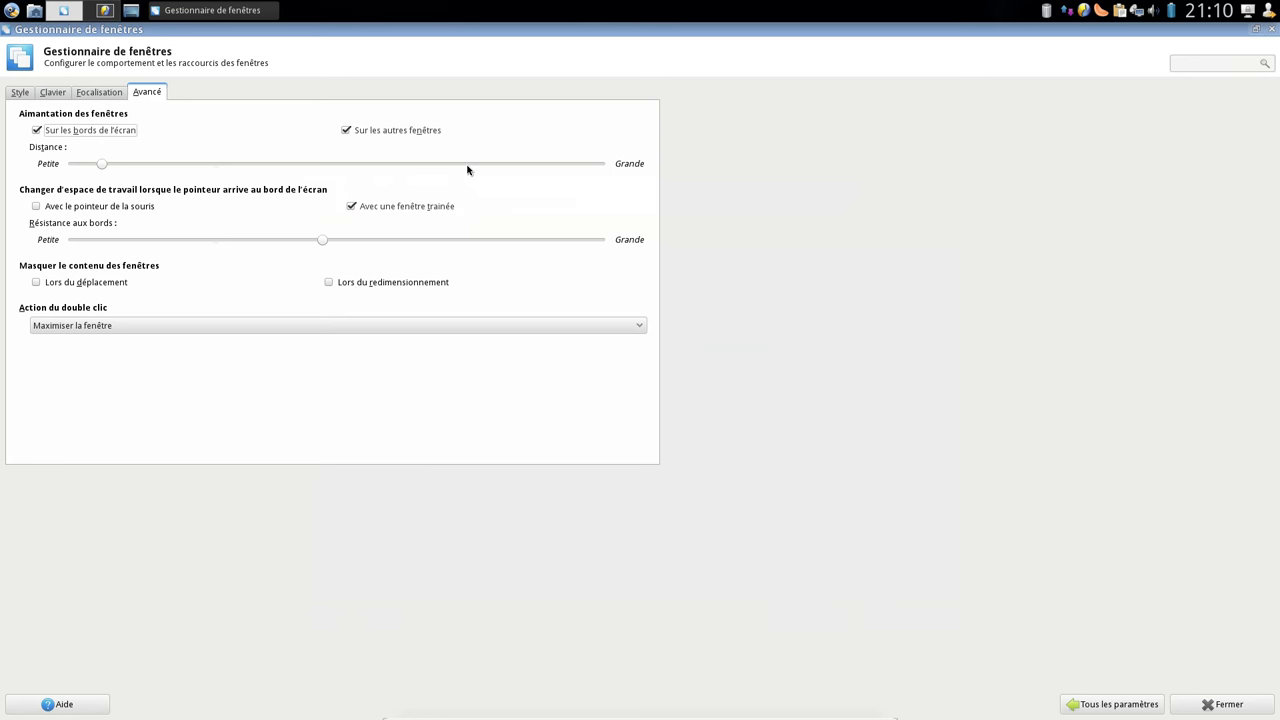
pyautogui.doubleClick(507, 39)
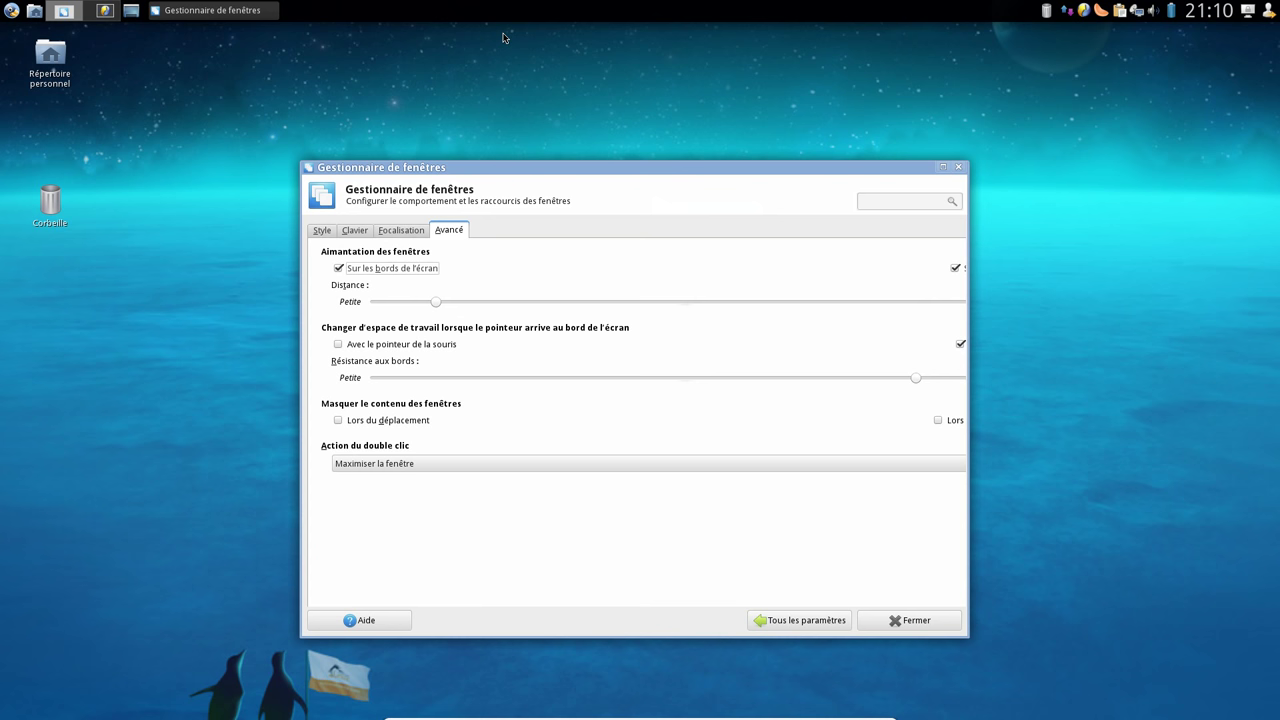
pyautogui.click(398, 465)
pyautogui.click(401, 428)
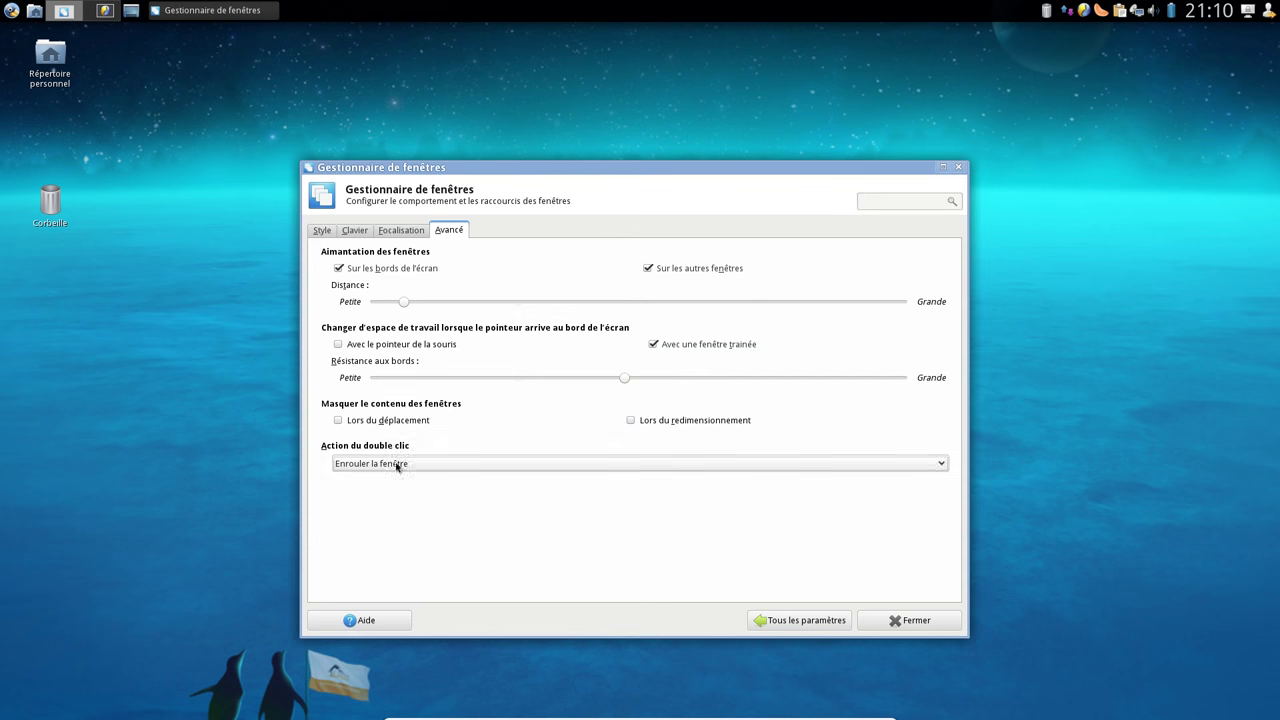
pyautogui.click(398, 463)
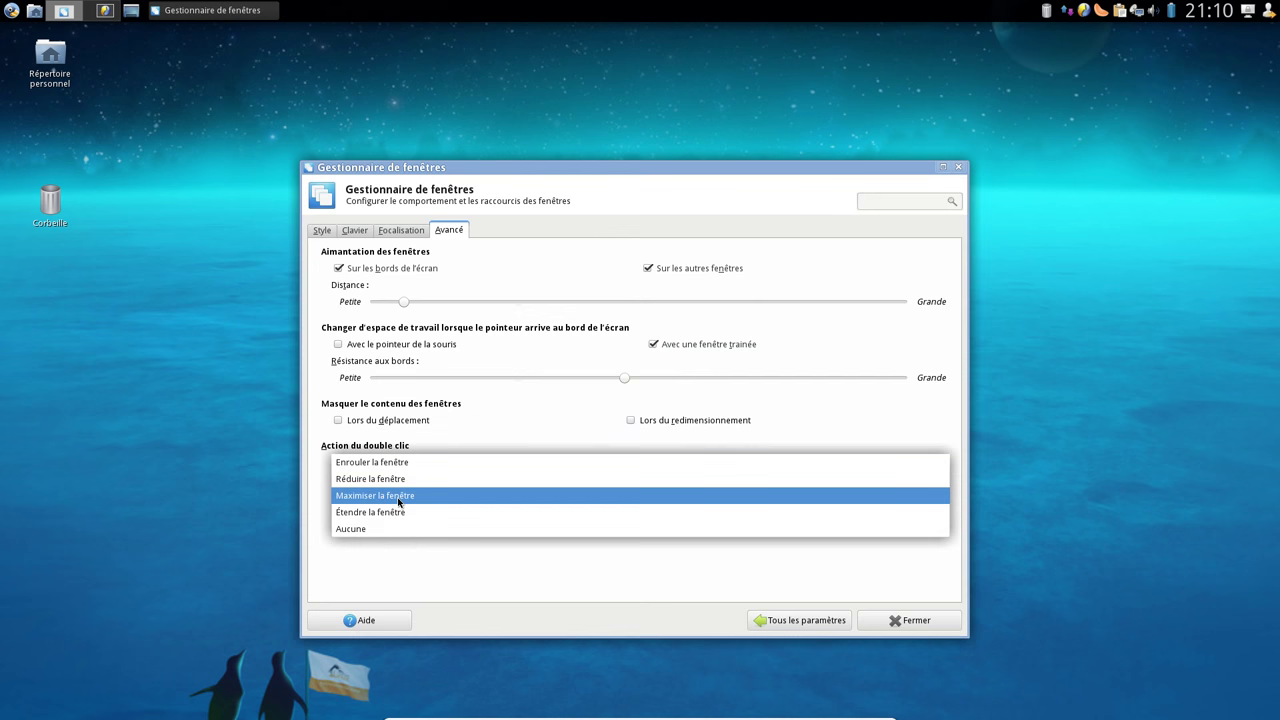
pyautogui.click(399, 500)
pyautogui.click(800, 620)
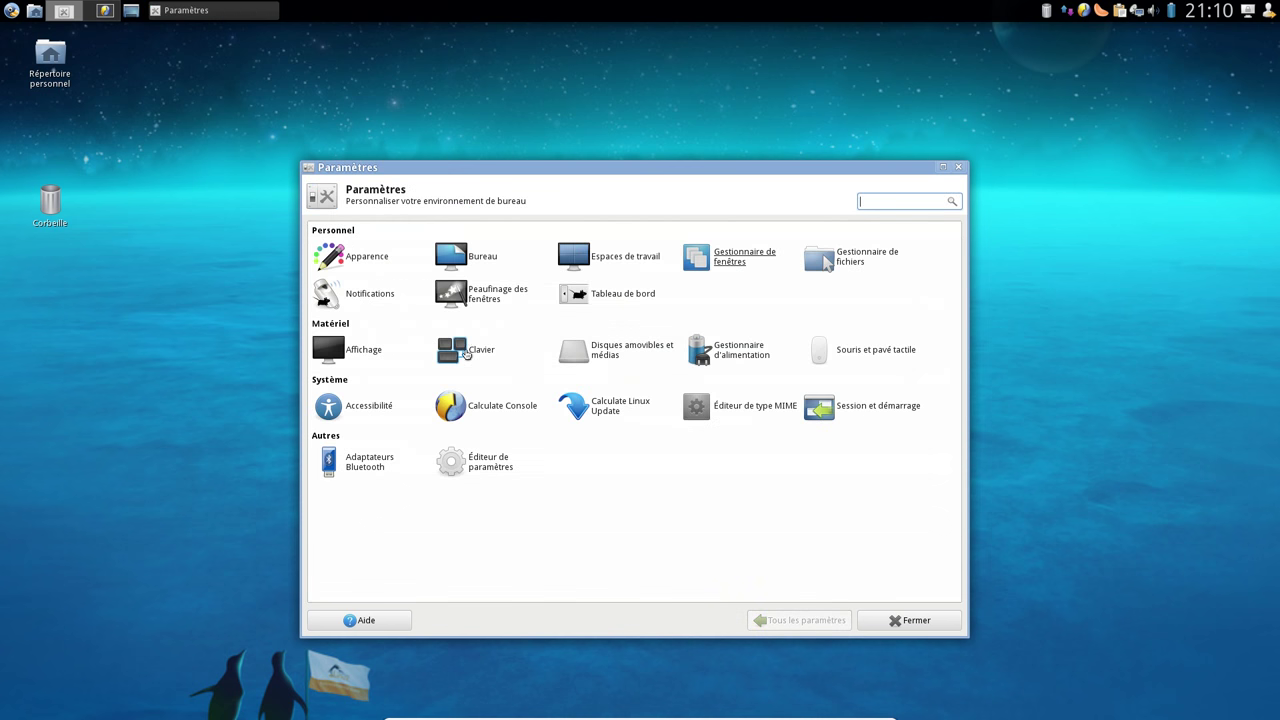
# Review the Notifications settings, keeping the default position at Supérieur droit
pyautogui.click(380, 294)
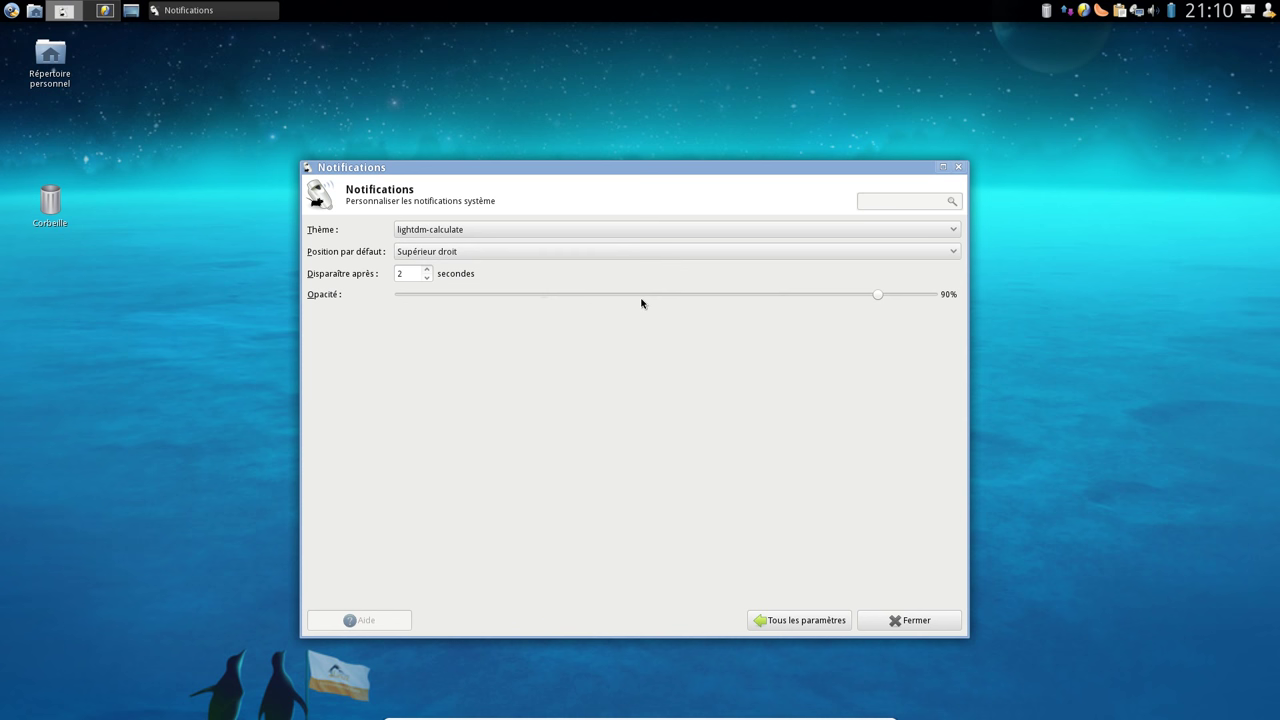
pyautogui.click(437, 256)
pyautogui.click(464, 252)
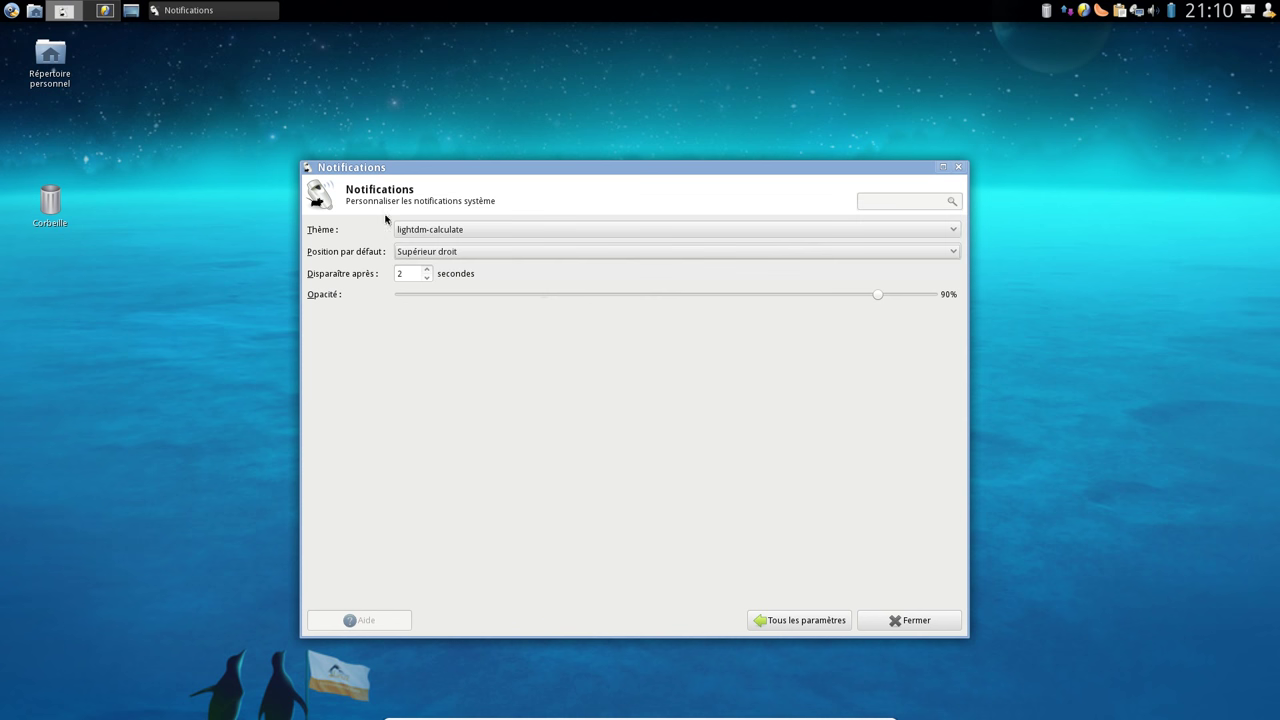
pyautogui.click(806, 620)
# Look over Peaufinage des fenêtres unchanged, then go to the Tableau de bord settings
pyautogui.click(494, 300)
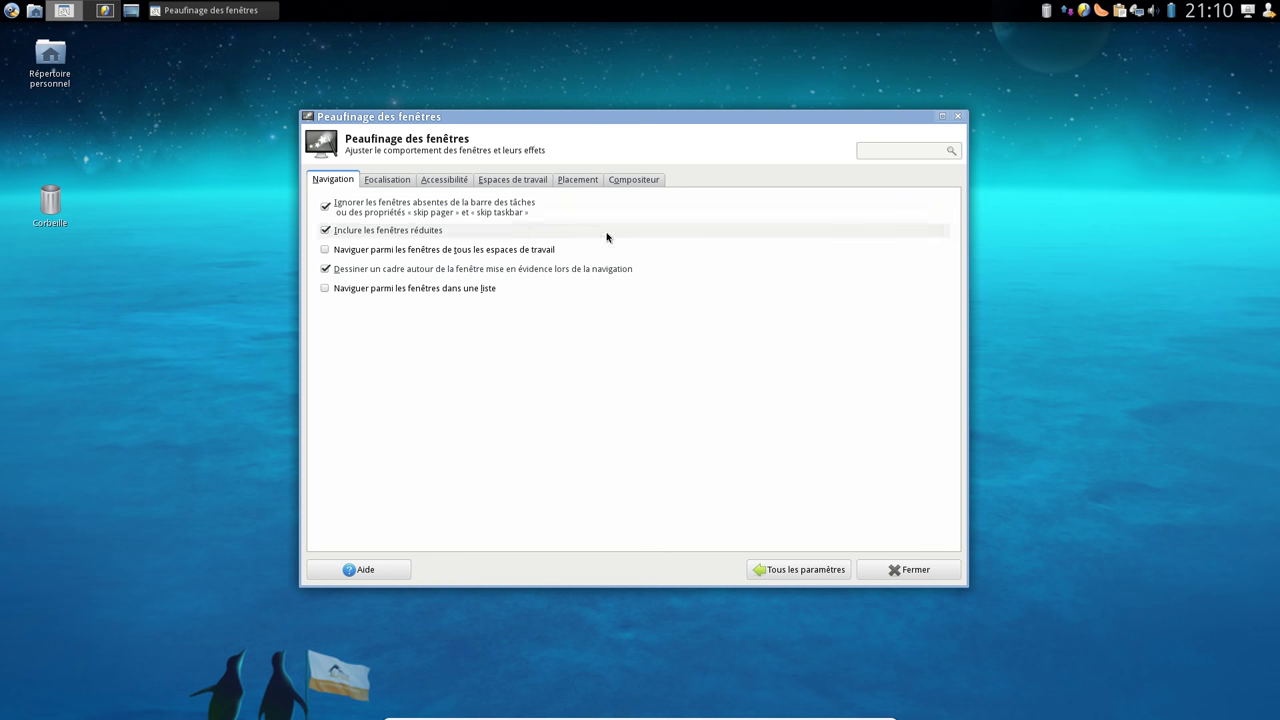
pyautogui.click(822, 569)
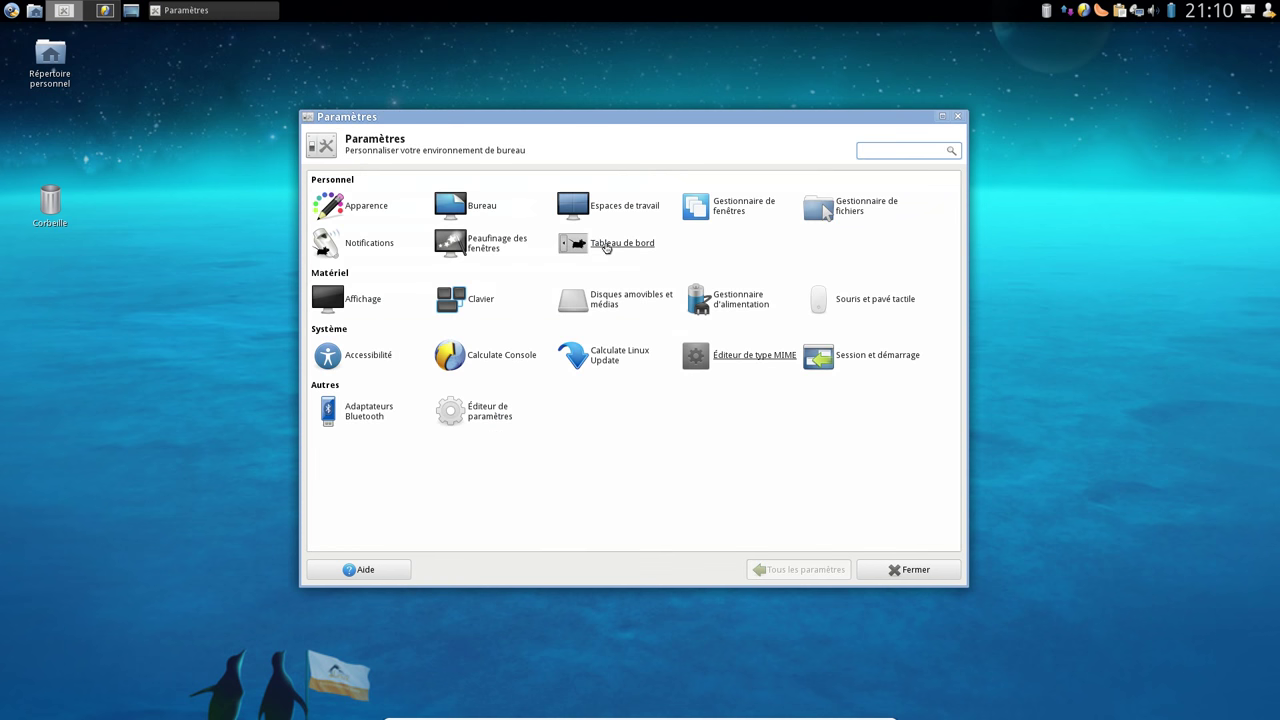
pyautogui.click(606, 245)
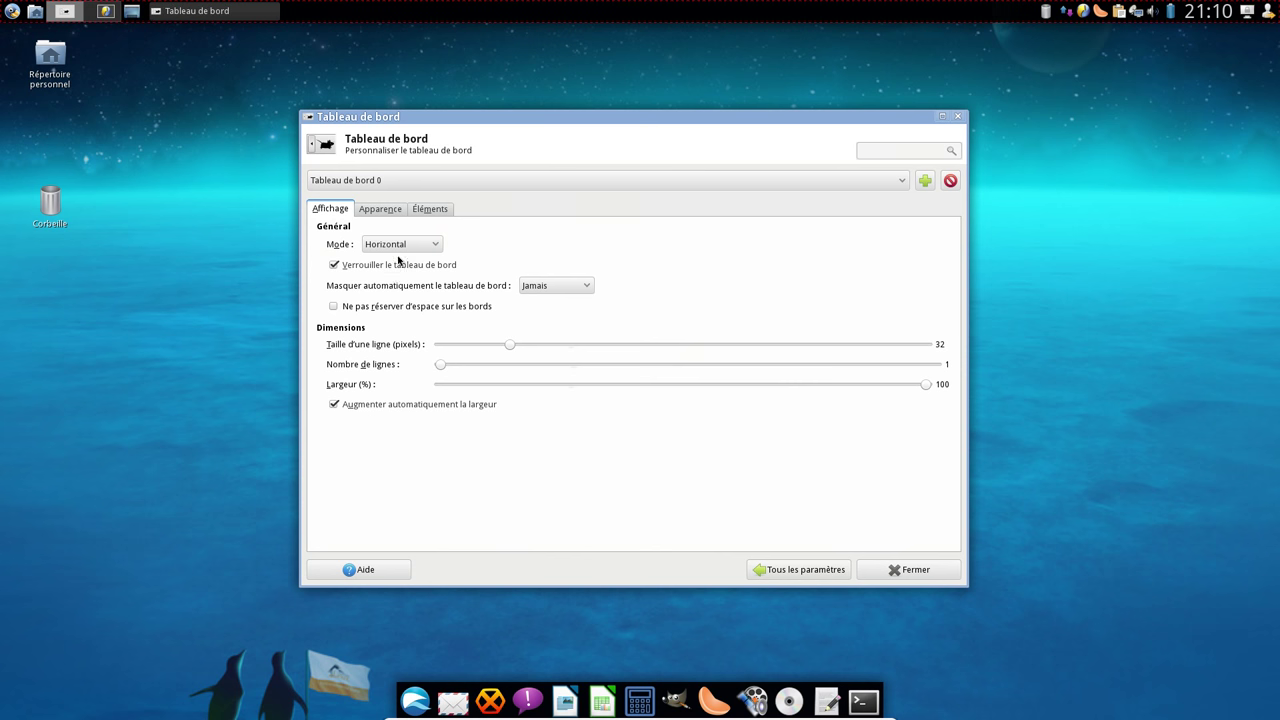
# Select Tableau de bord 1 and set its Masquer automatiquement option to Jamais
pyautogui.click(410, 182)
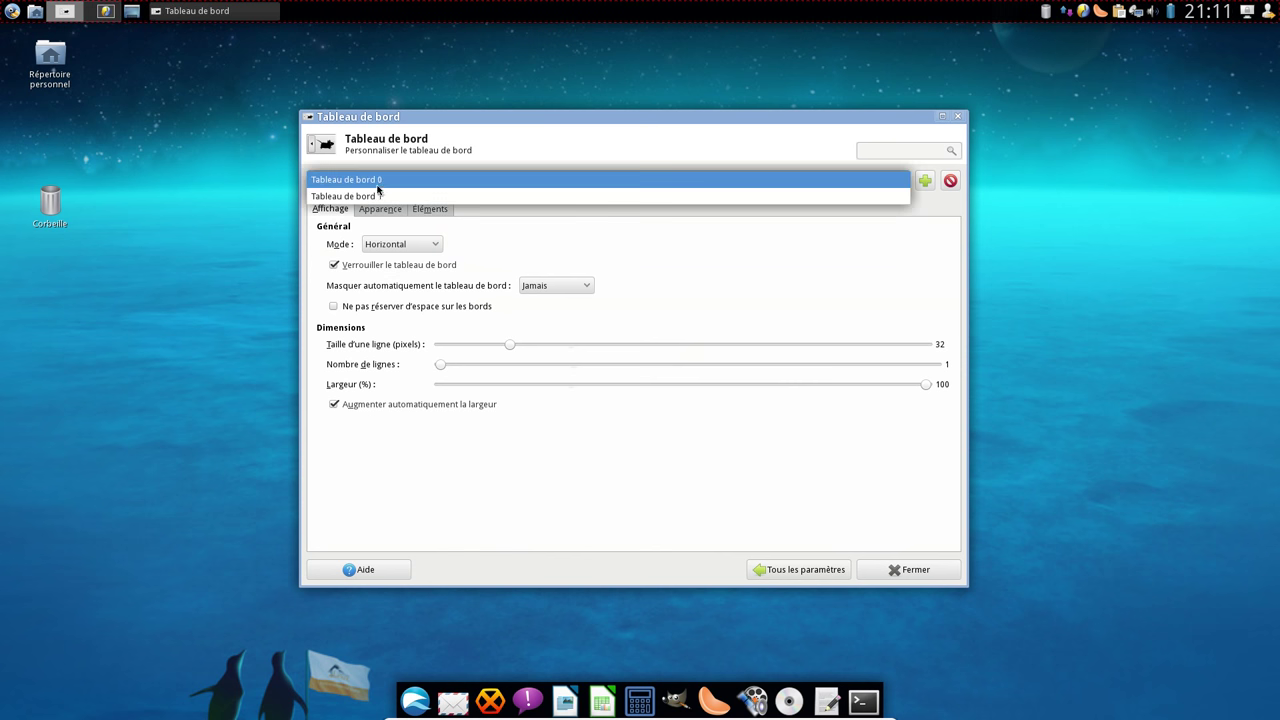
pyautogui.click(375, 197)
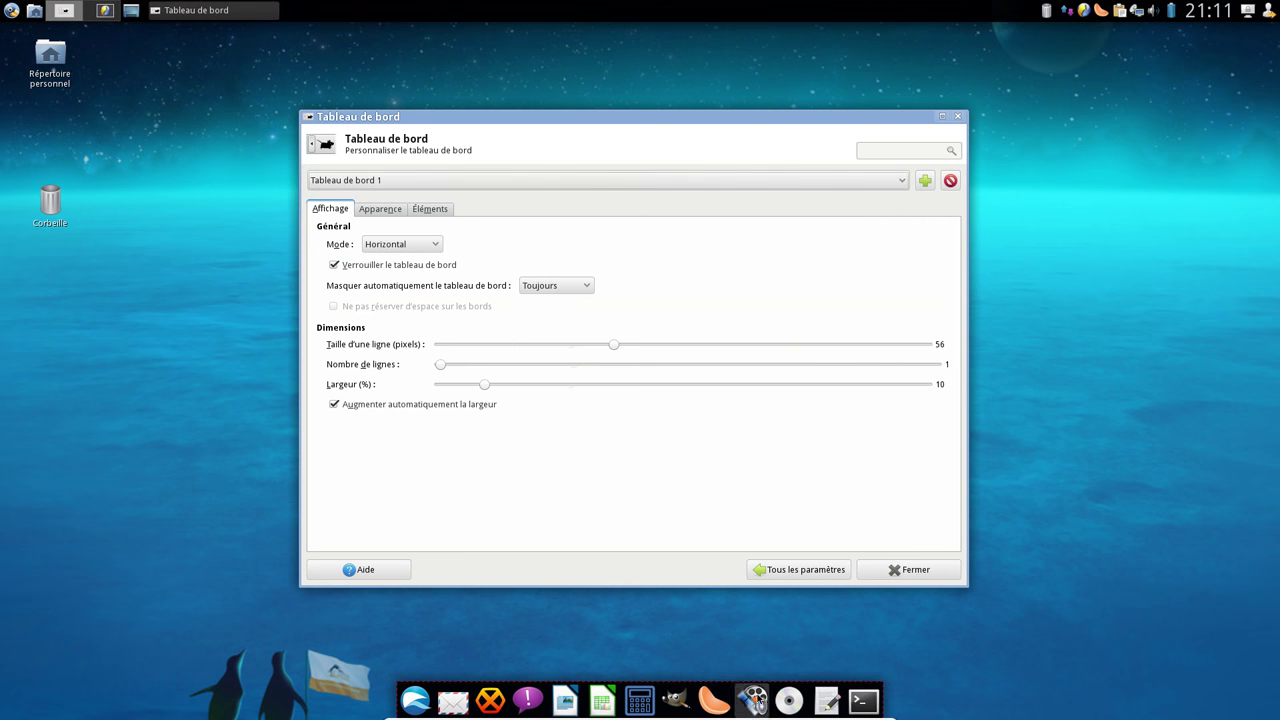
pyautogui.click(818, 572)
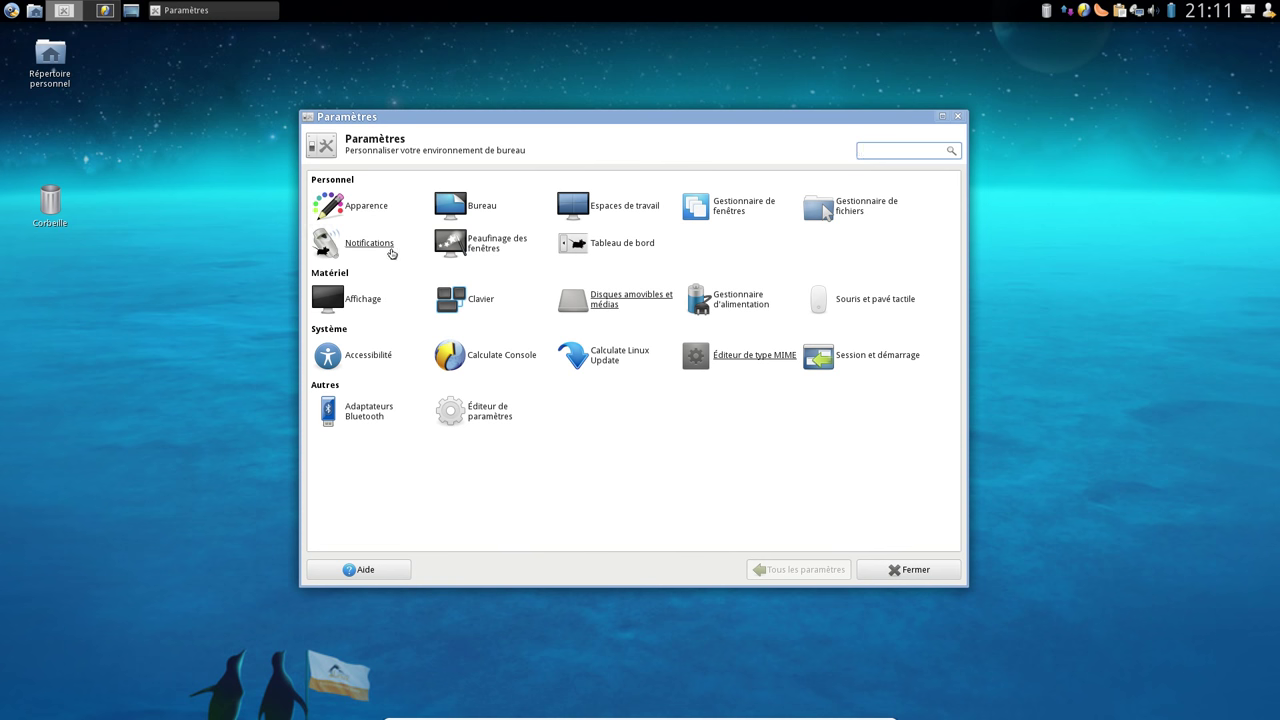
pyautogui.click(628, 252)
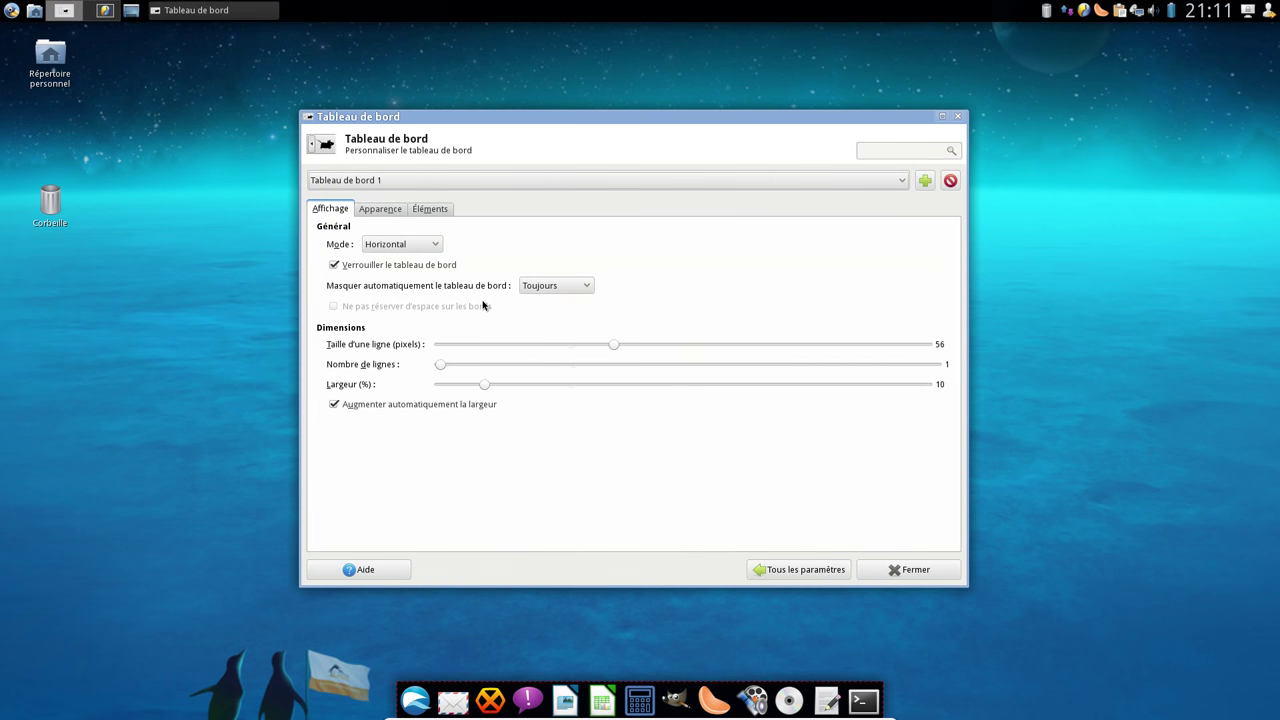
pyautogui.click(551, 285)
pyautogui.click(550, 250)
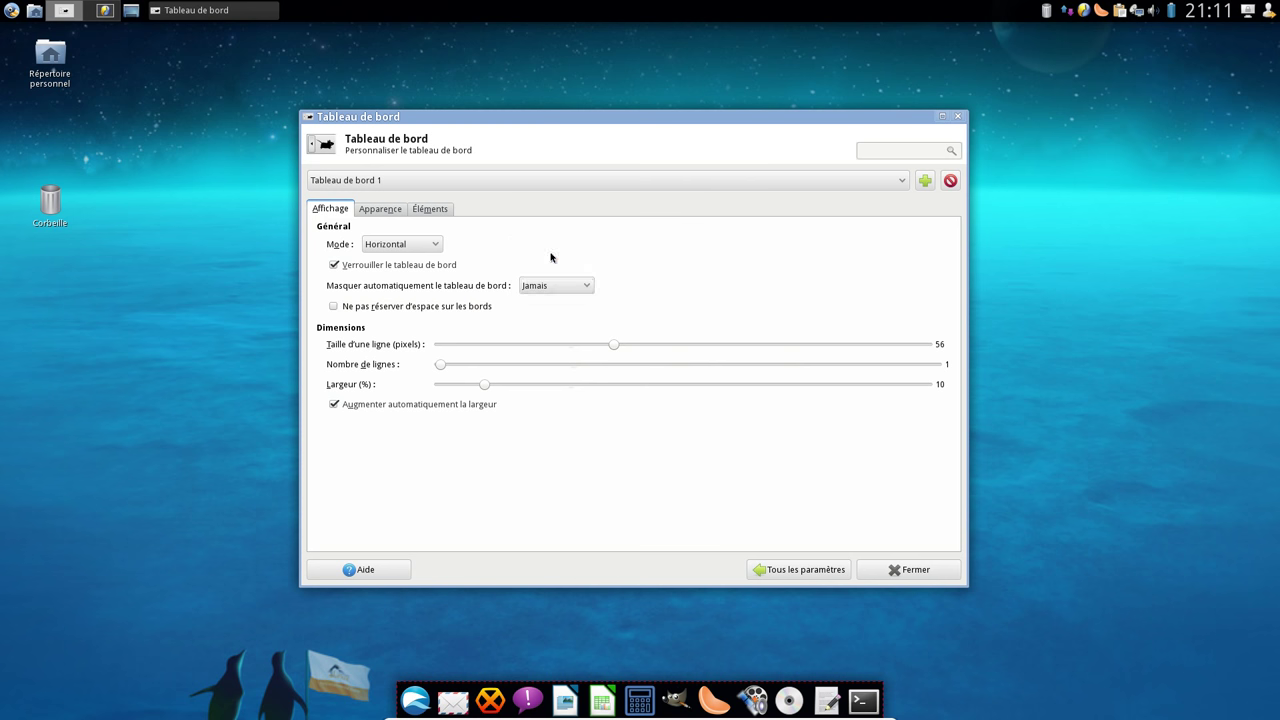
pyautogui.click(830, 566)
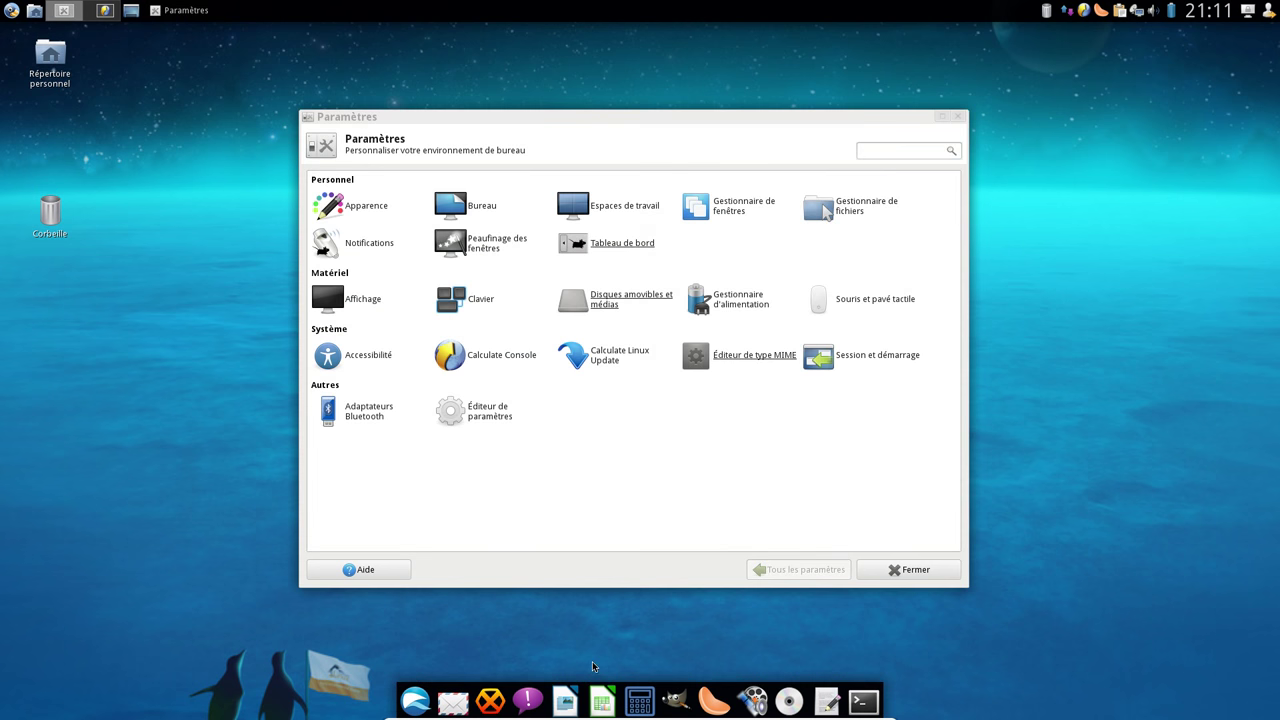
# Set Tableau de bord 1's auto-hide back to Toujours
pyautogui.click(630, 246)
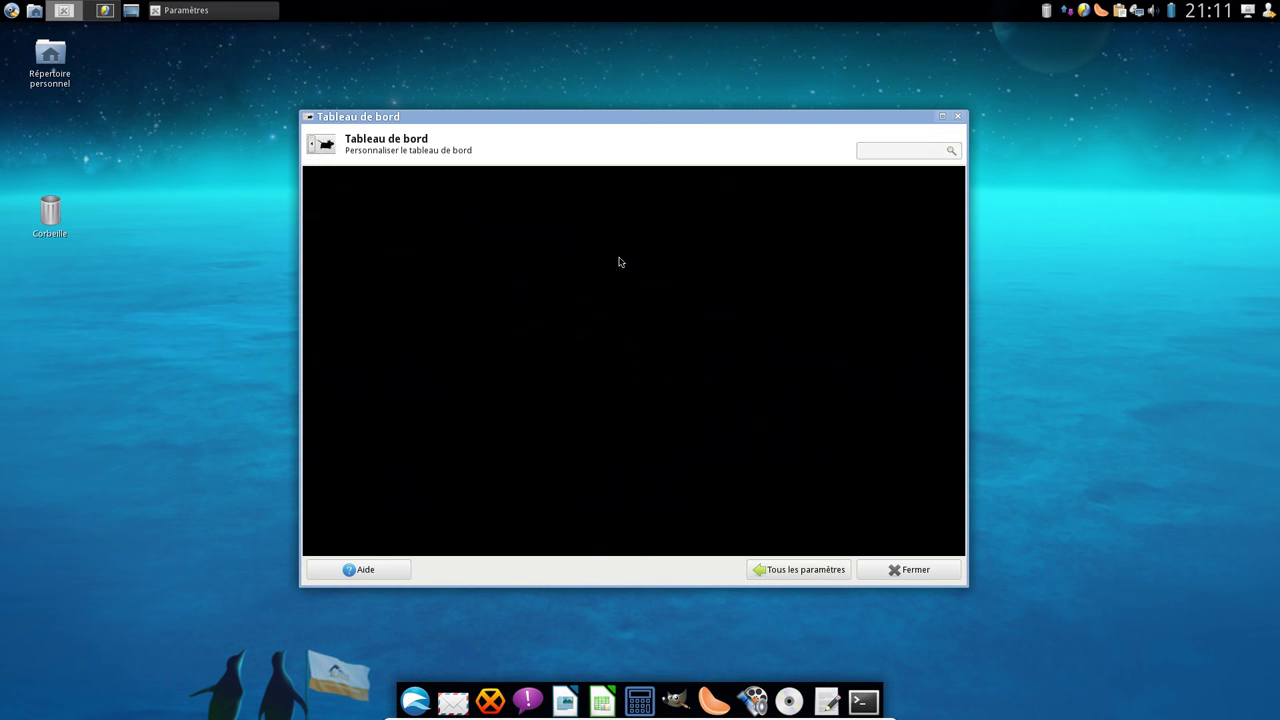
pyautogui.click(395, 181)
pyautogui.click(400, 197)
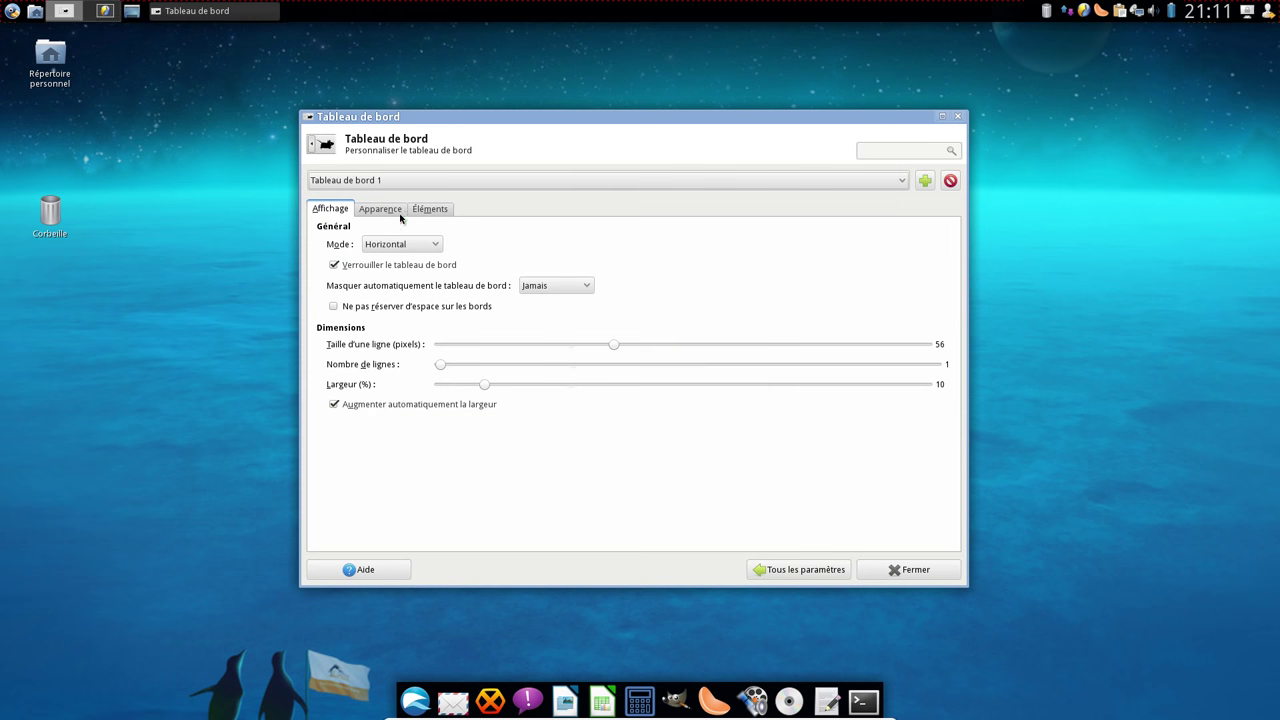
pyautogui.click(536, 285)
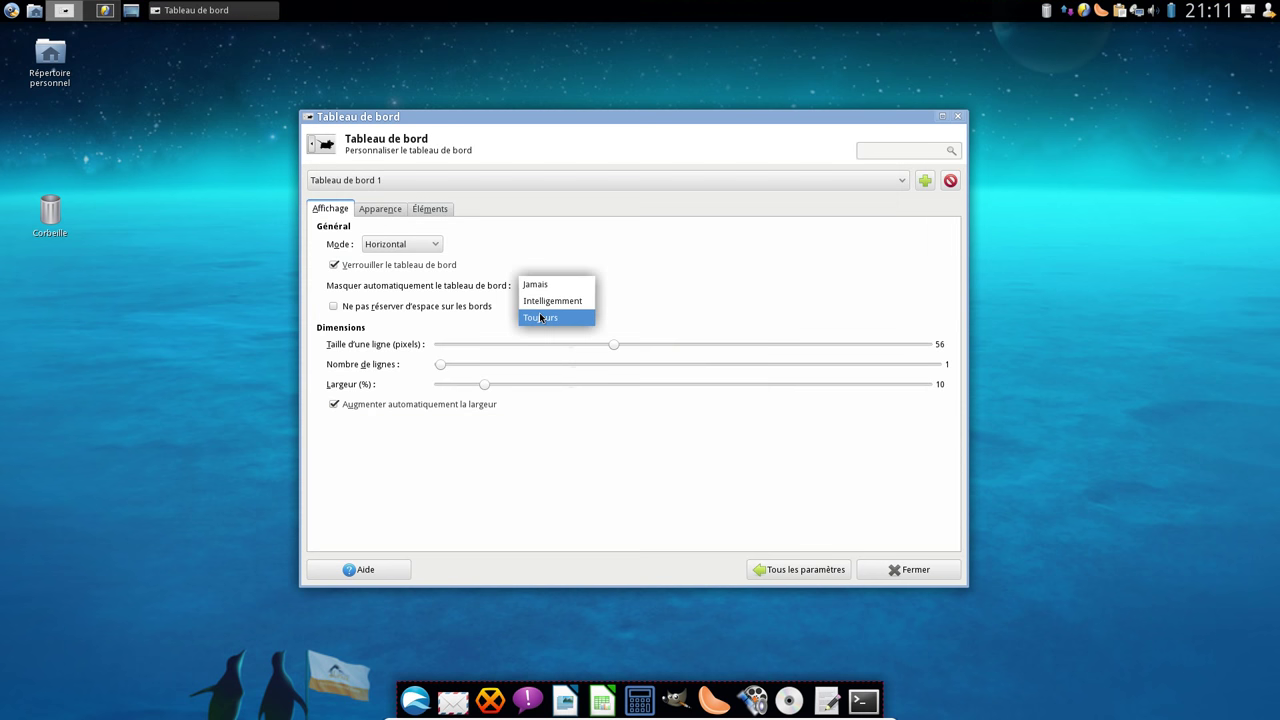
pyautogui.click(519, 318)
pyautogui.click(790, 578)
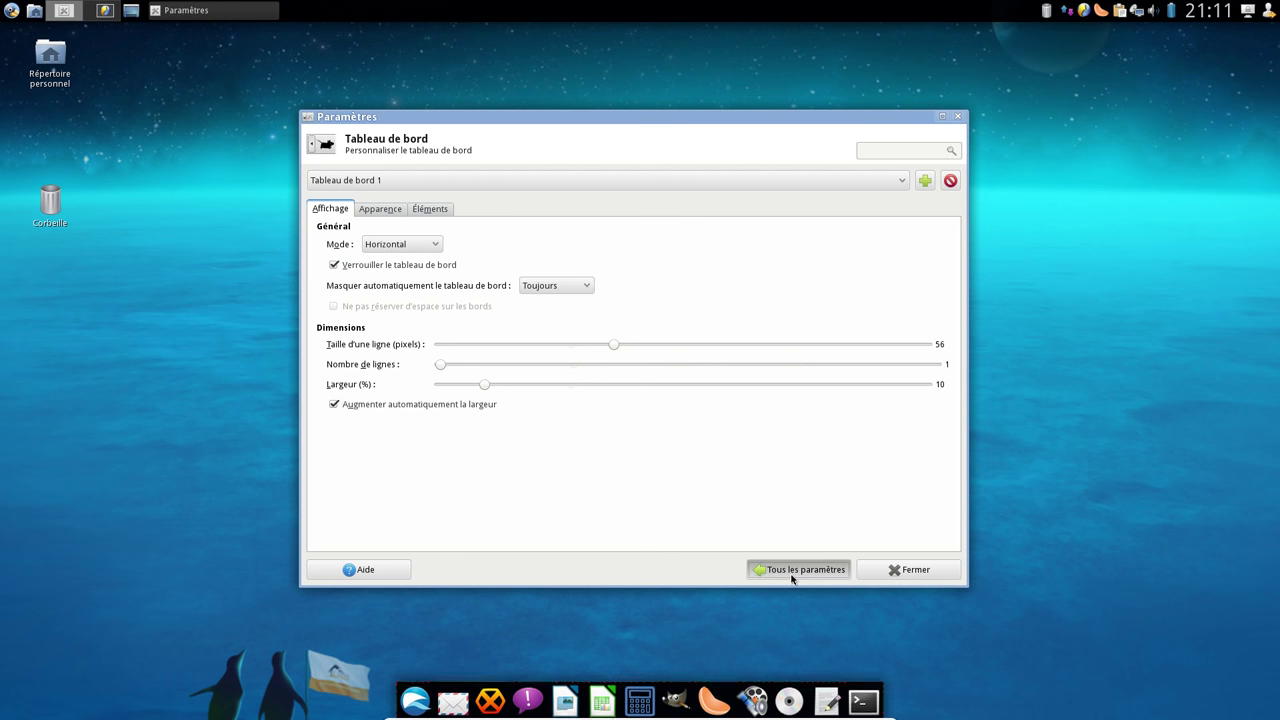
# Check the 1920x1080 Affichage settings unchanged, then go to the Clavier keyboard page
pyautogui.click(370, 298)
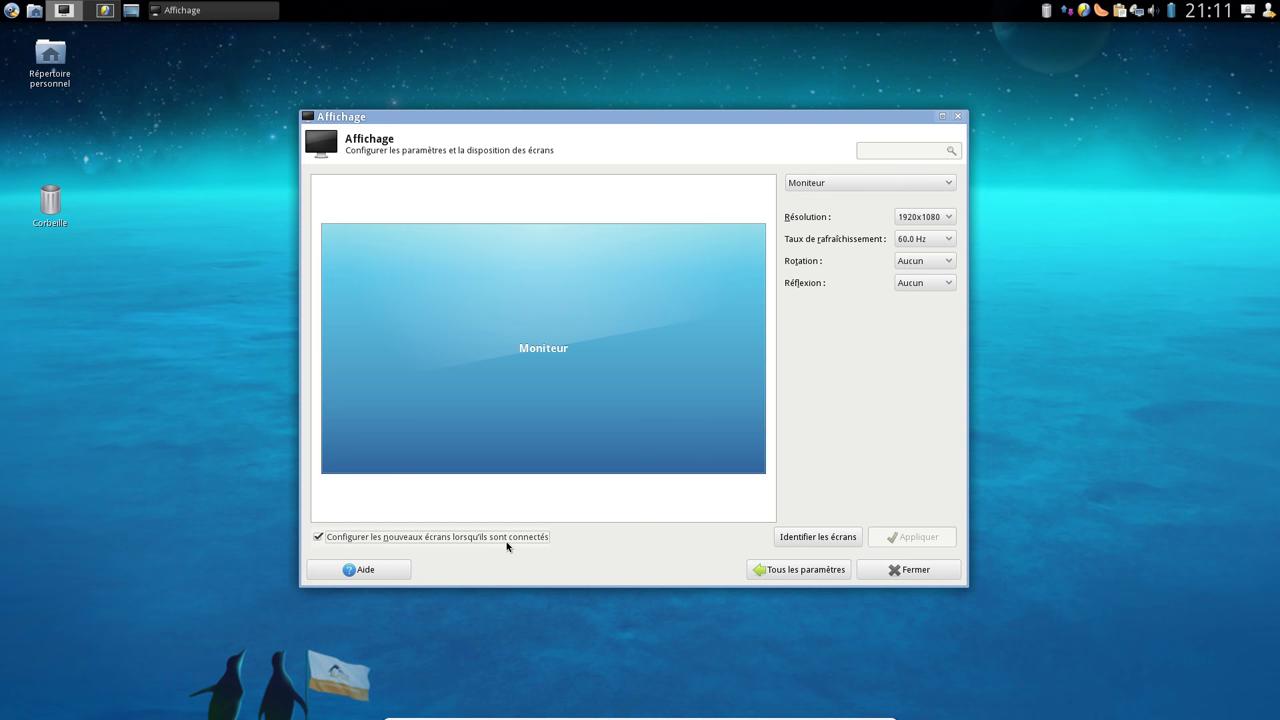
pyautogui.click(790, 570)
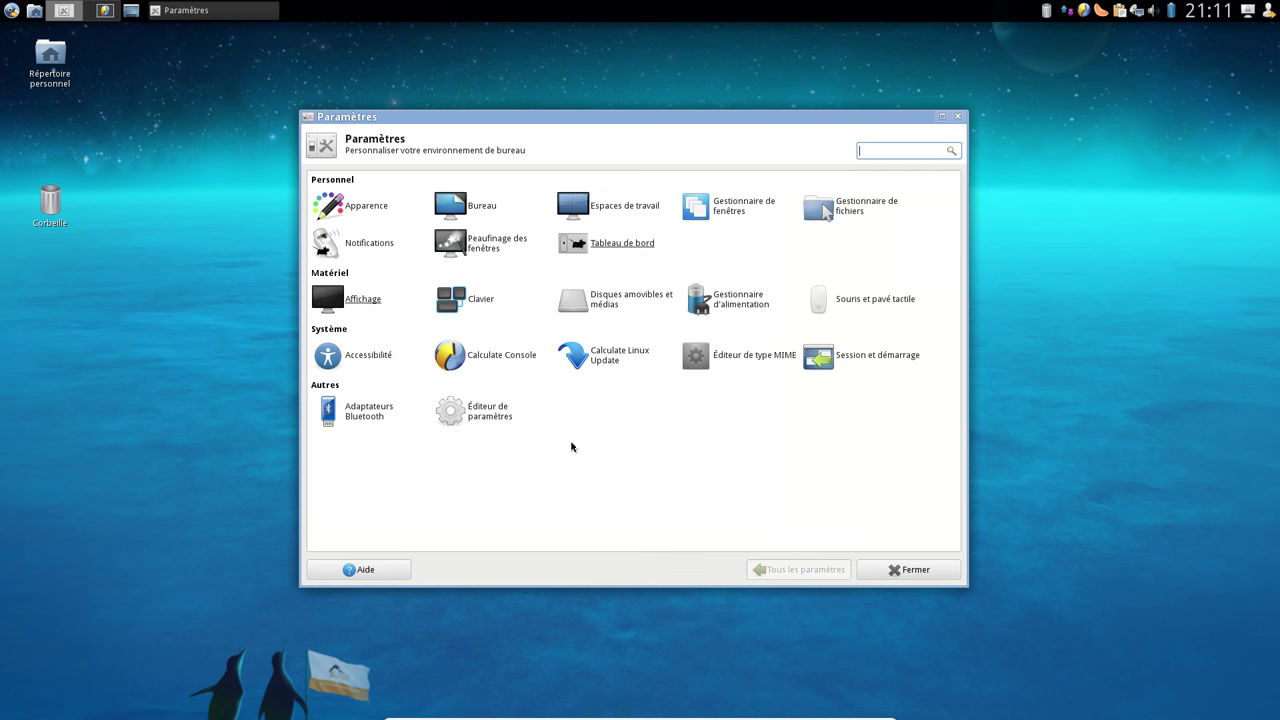
pyautogui.click(478, 310)
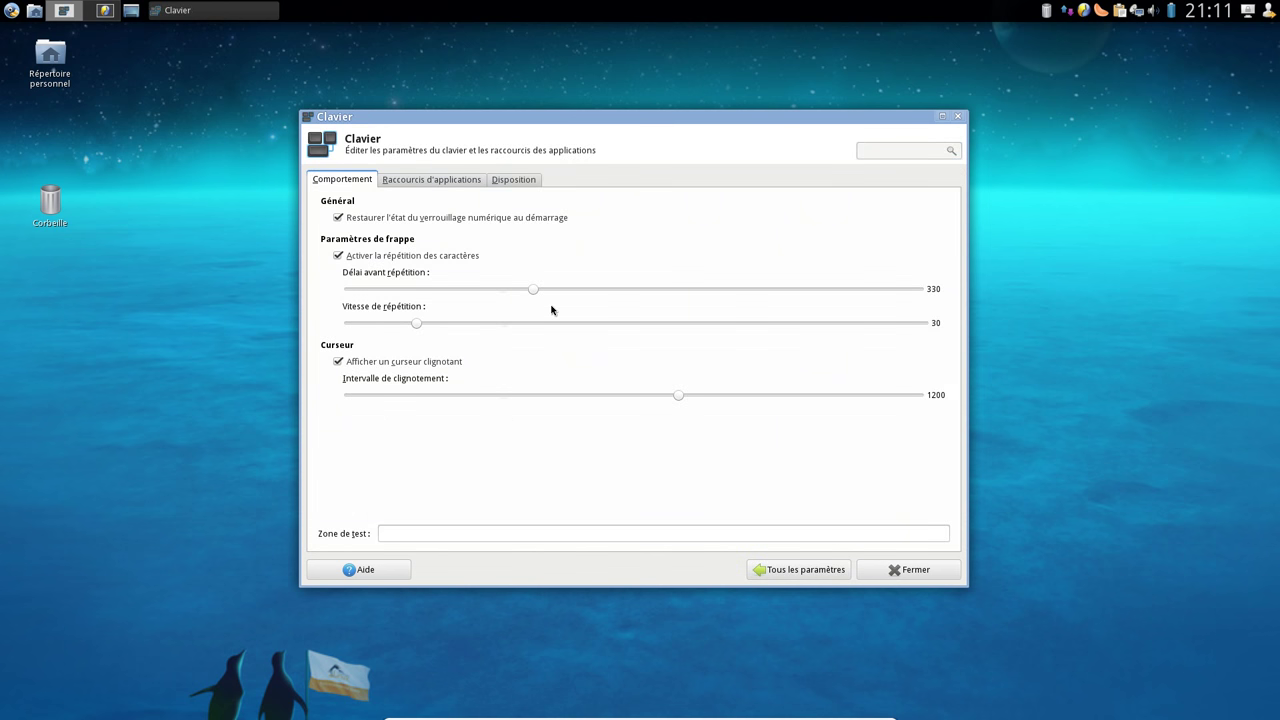
pyautogui.click(476, 185)
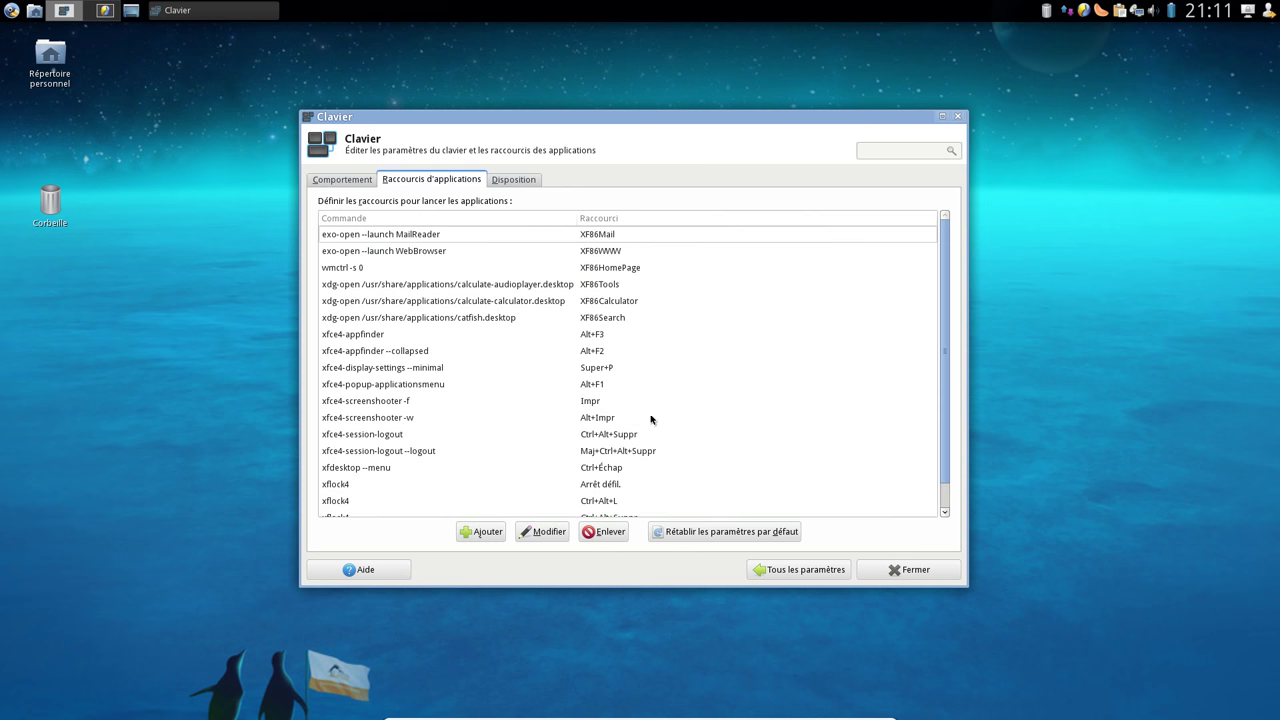
pyautogui.click(509, 184)
pyautogui.click(326, 203)
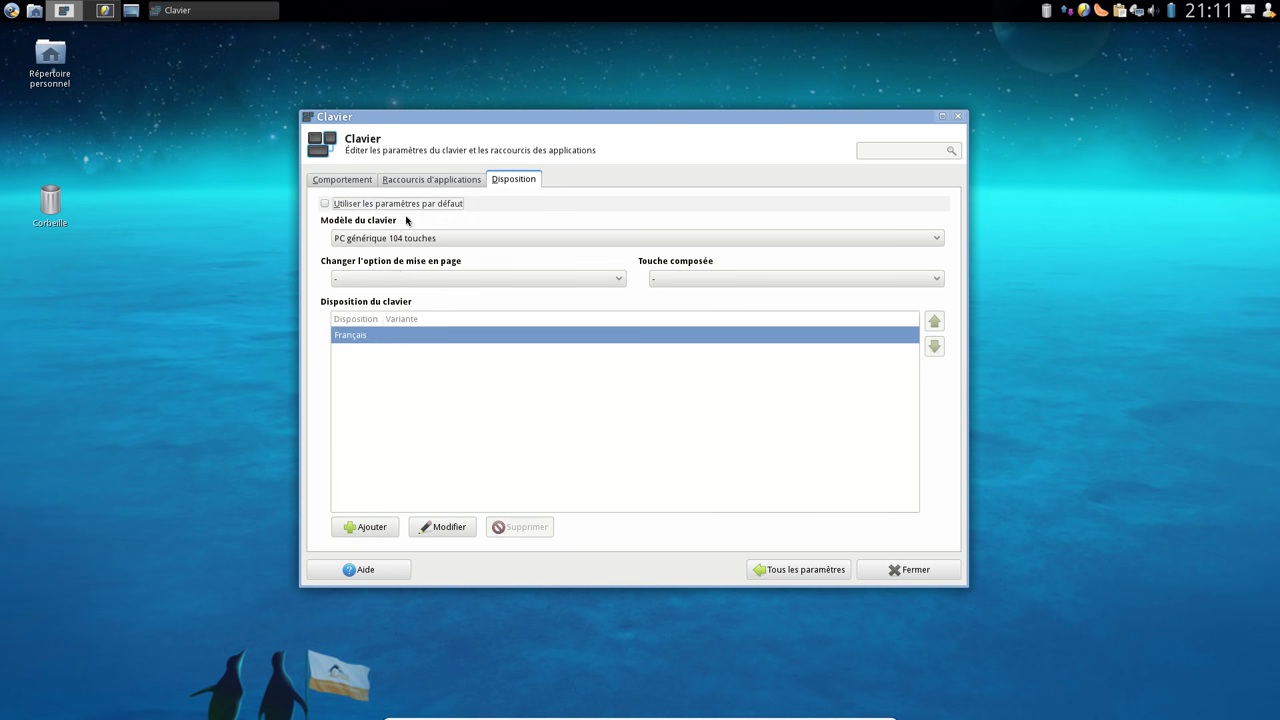
pyautogui.click(372, 527)
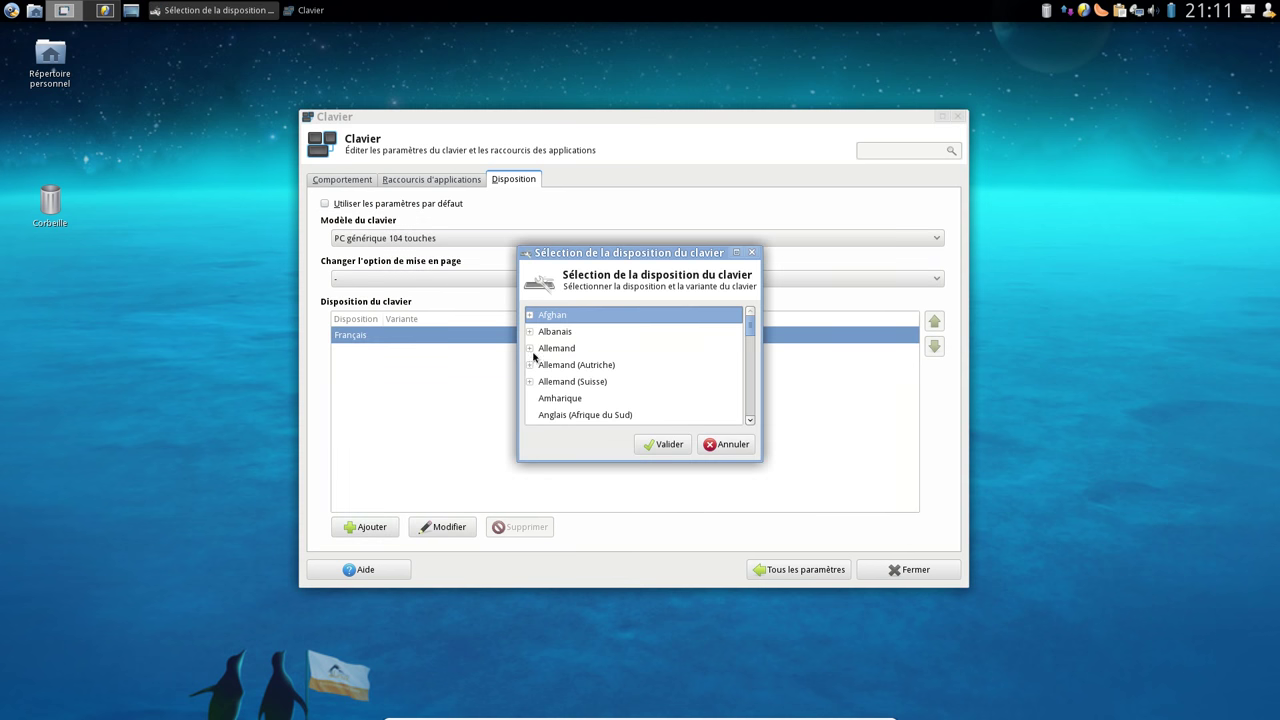
pyautogui.scroll(-4, 539, 341)
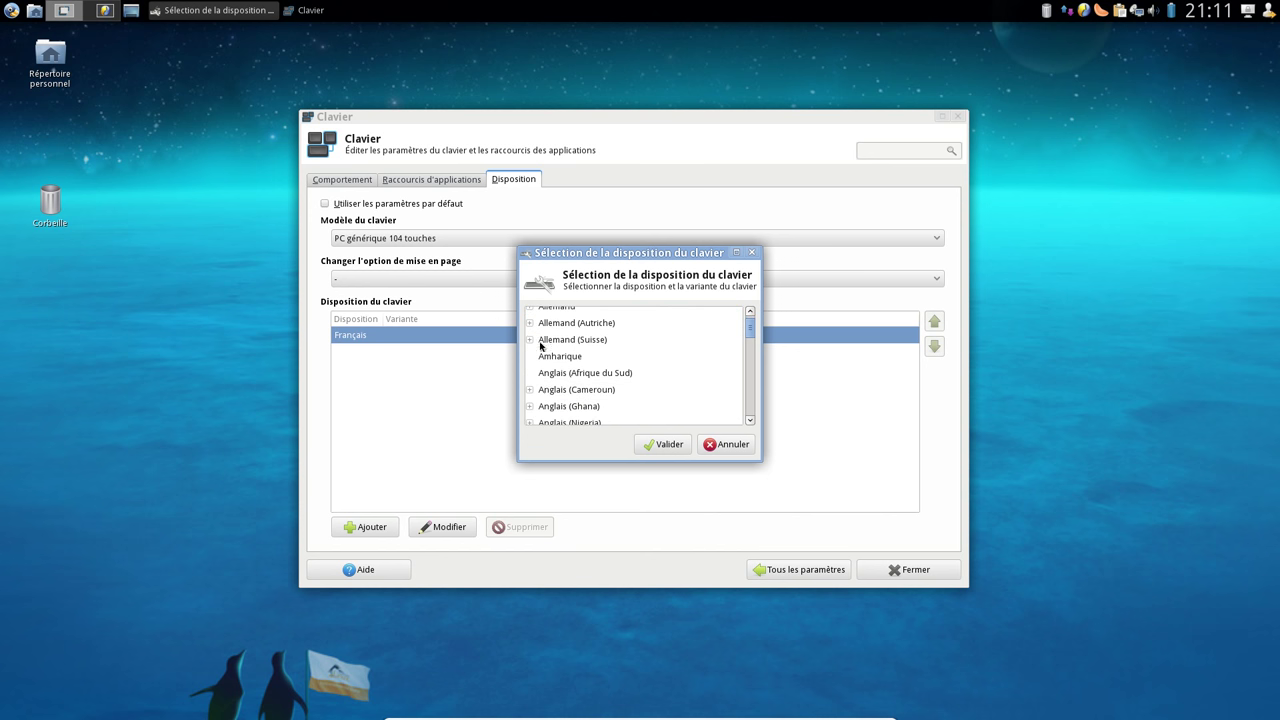
pyautogui.click(530, 394)
pyautogui.scroll(-5, 608, 408)
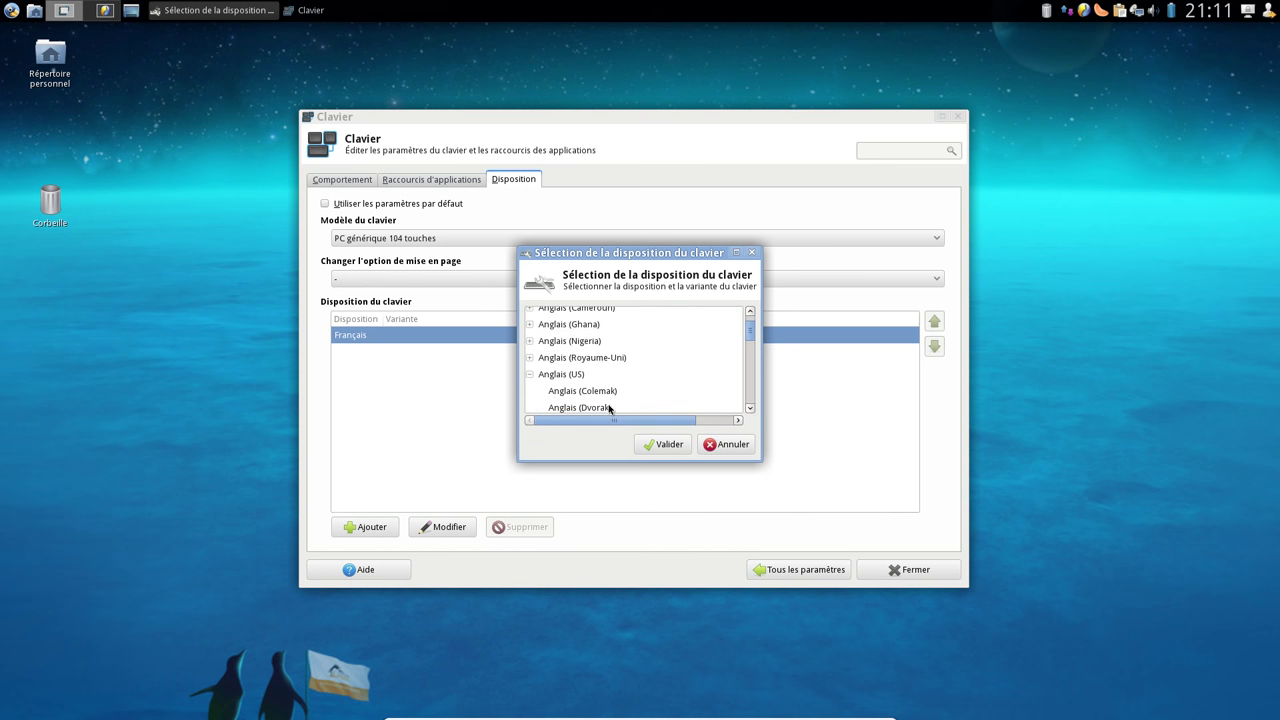
pyautogui.scroll(-2, 608, 408)
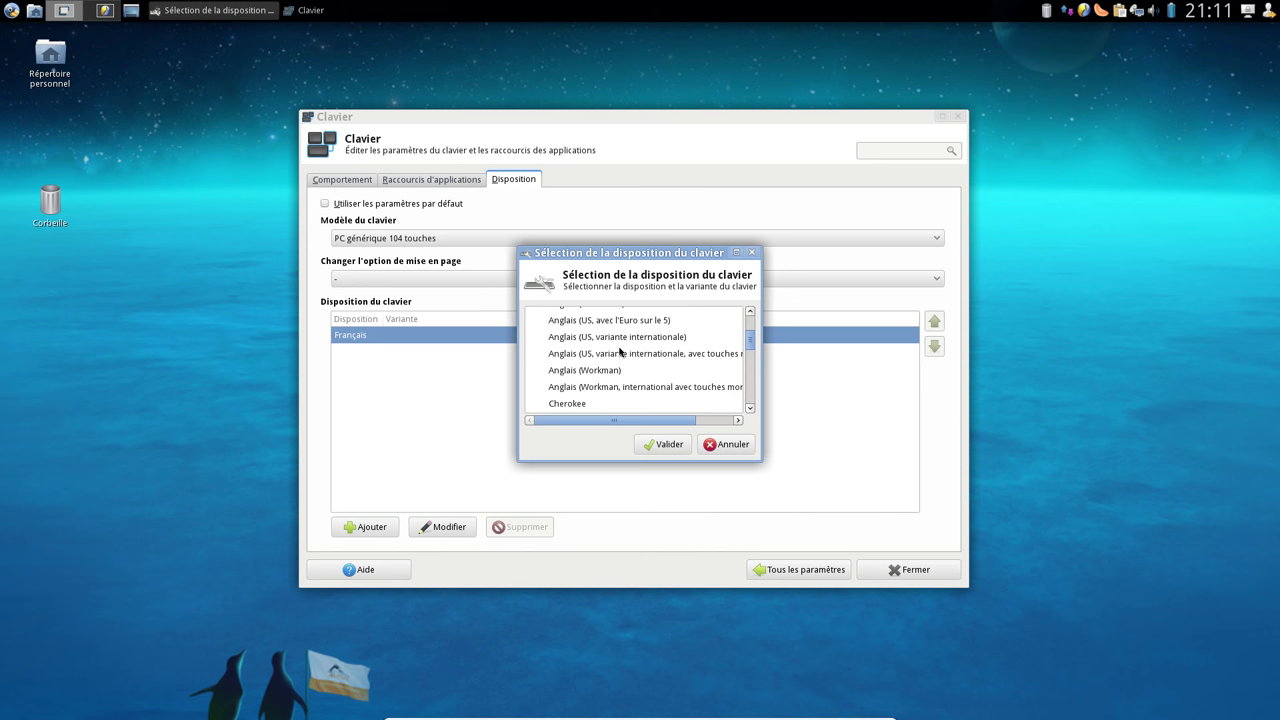
pyautogui.scroll(-2, 662, 343)
pyautogui.scroll(5, 646, 360)
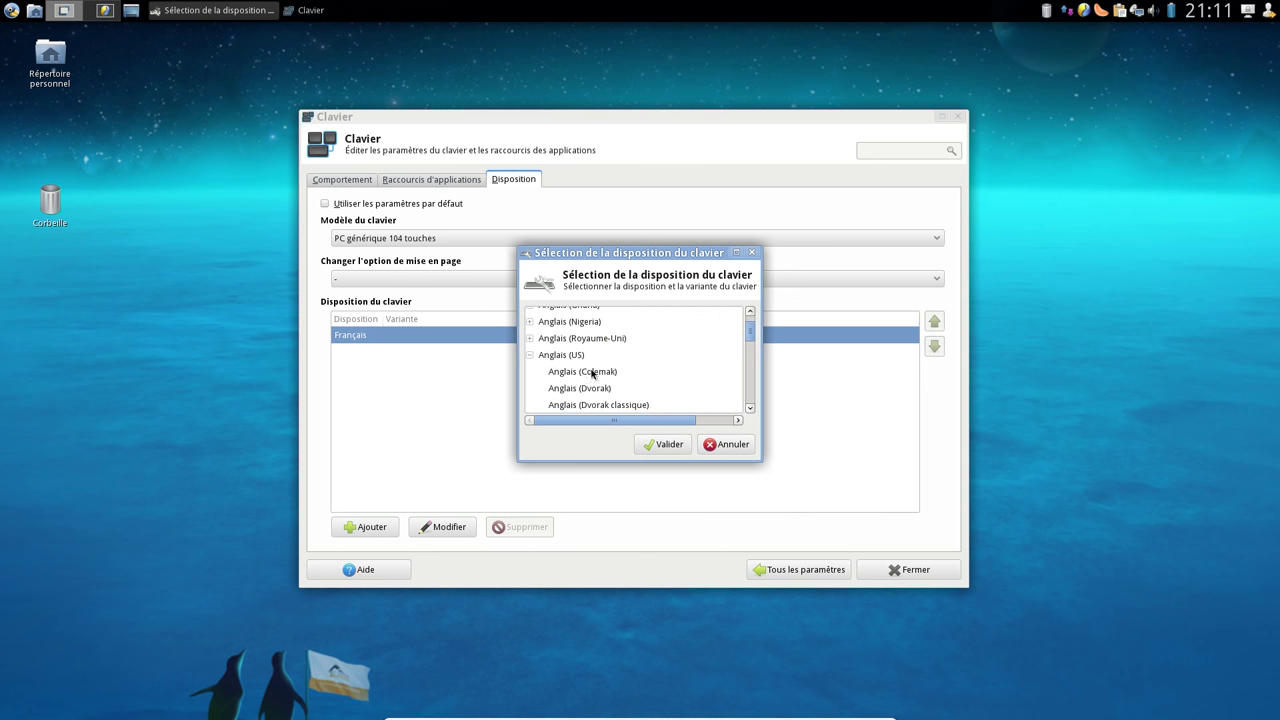
pyautogui.scroll(-4, 592, 374)
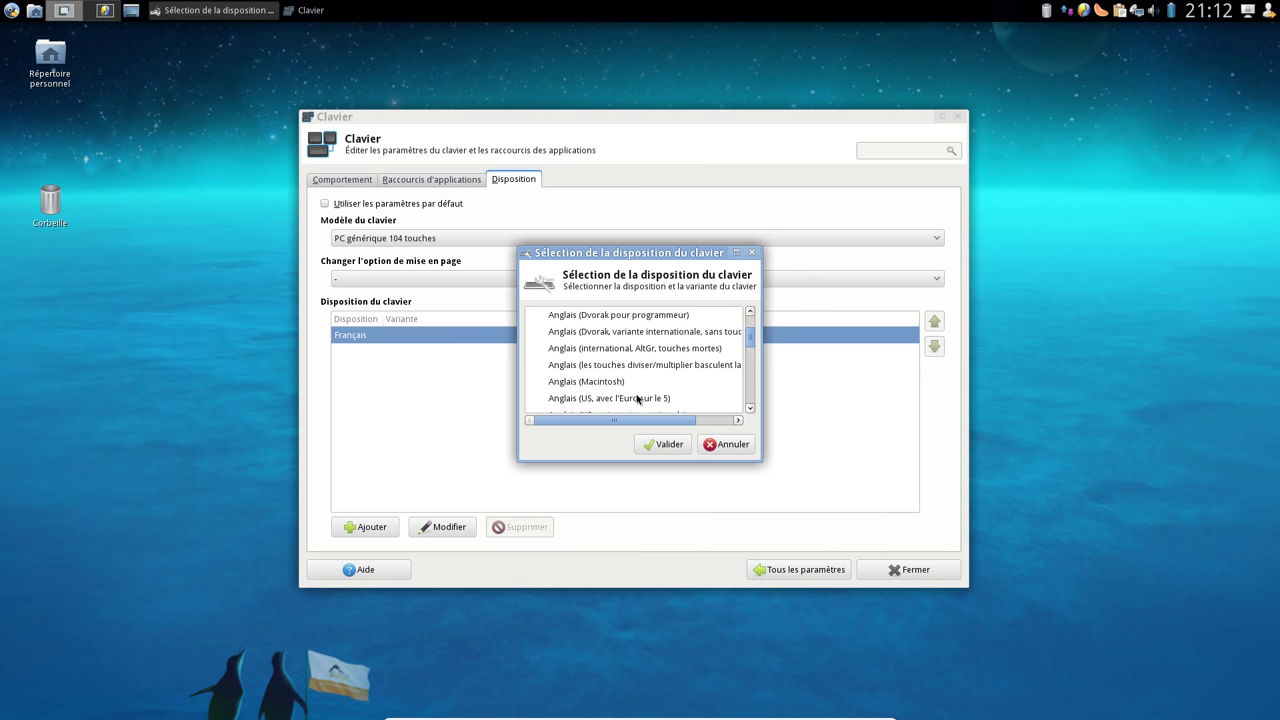
pyautogui.scroll(-1, 637, 400)
pyautogui.click(653, 376)
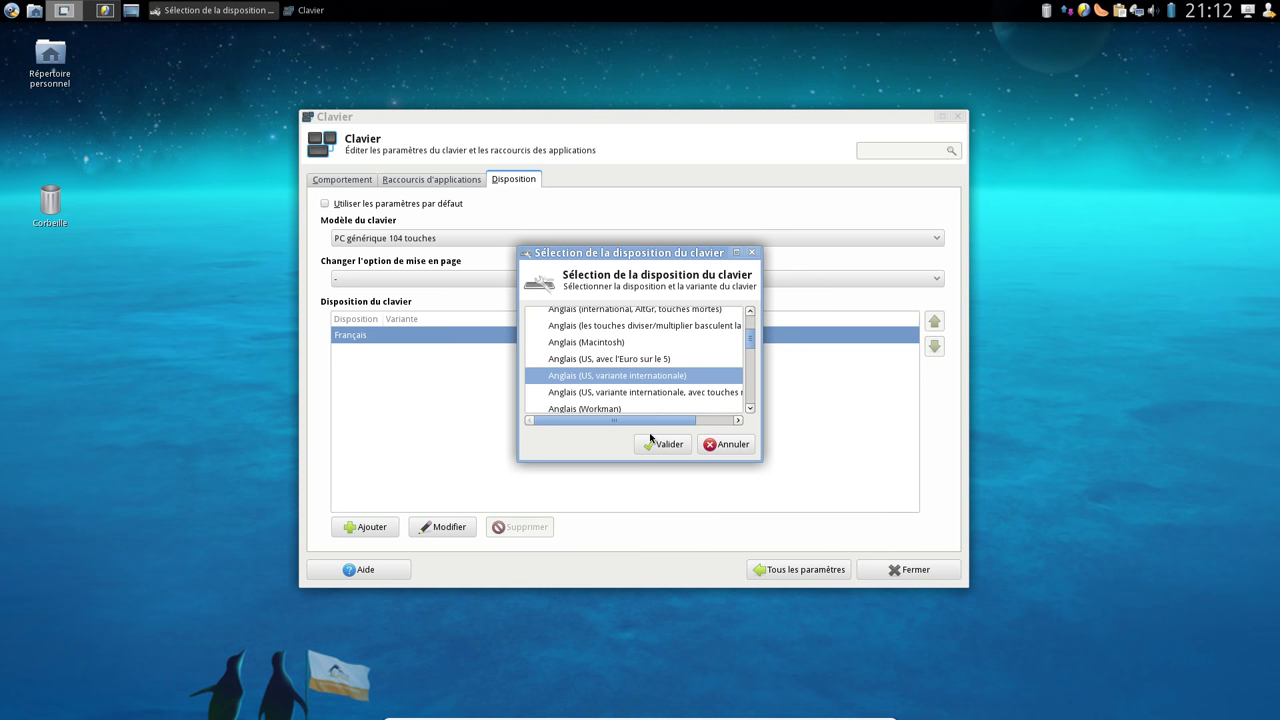
pyautogui.click(660, 444)
pyautogui.click(805, 569)
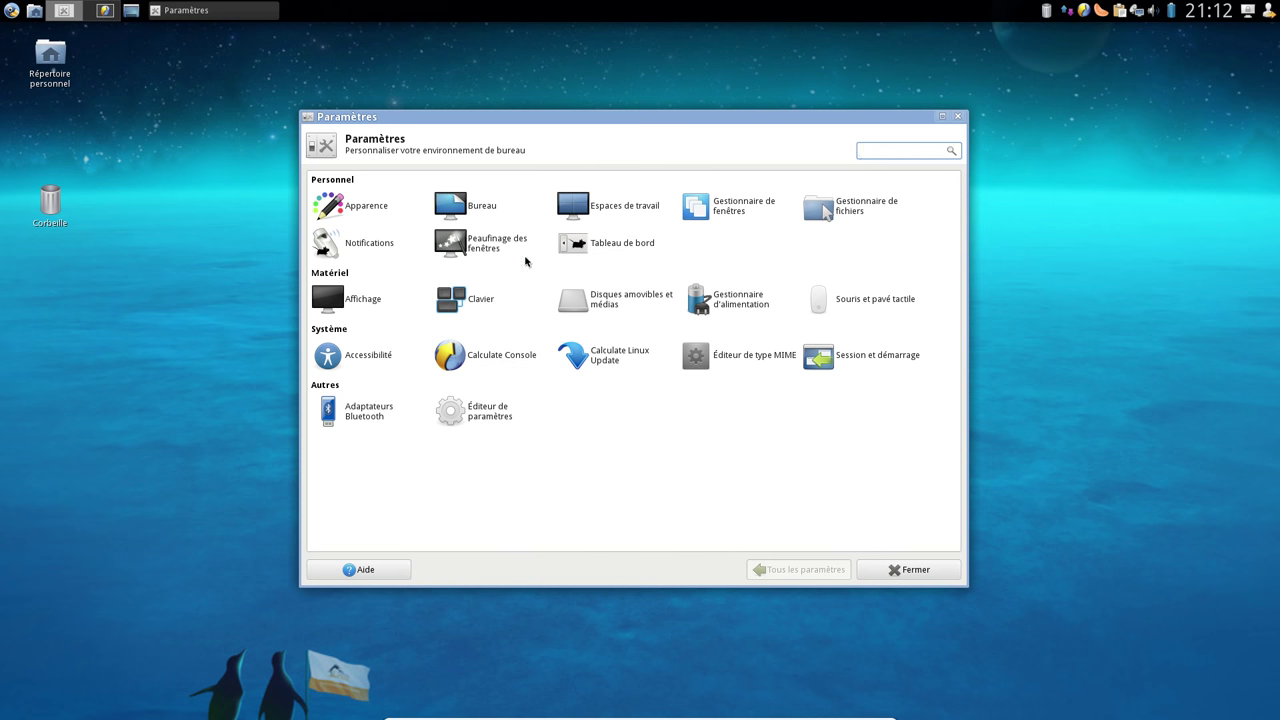
pyautogui.click(490, 308)
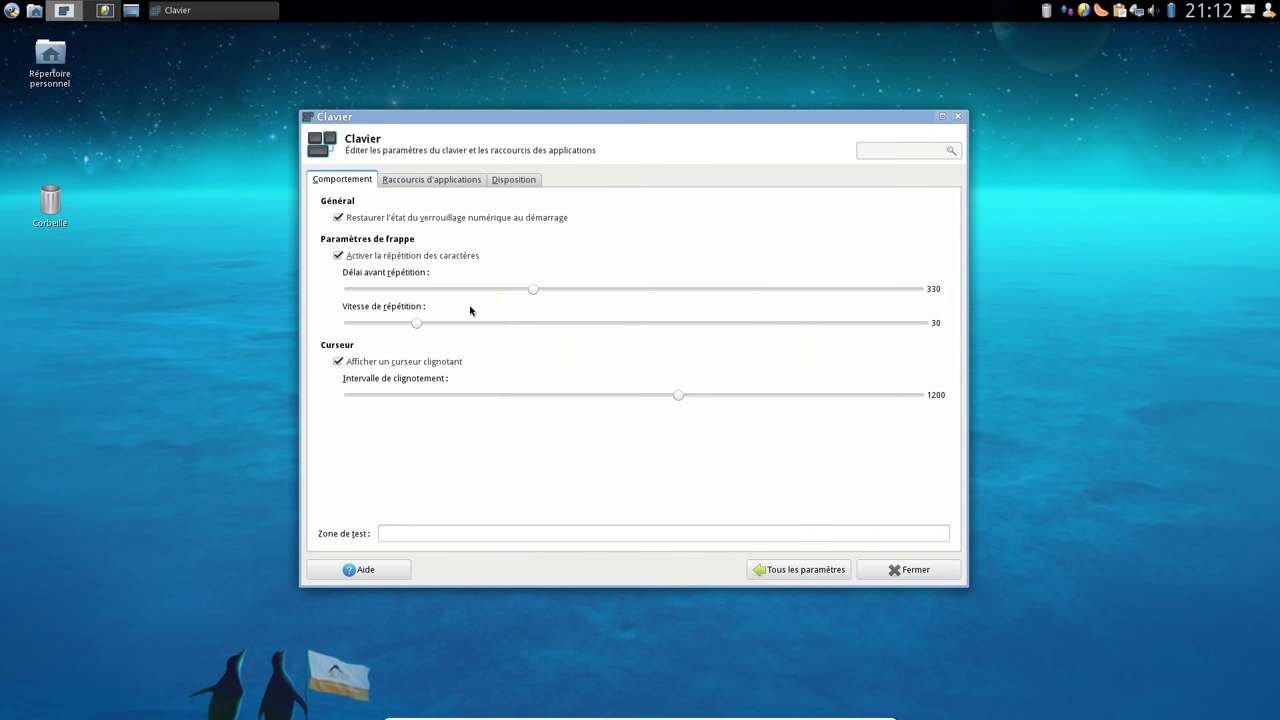
pyautogui.click(437, 183)
pyautogui.click(514, 183)
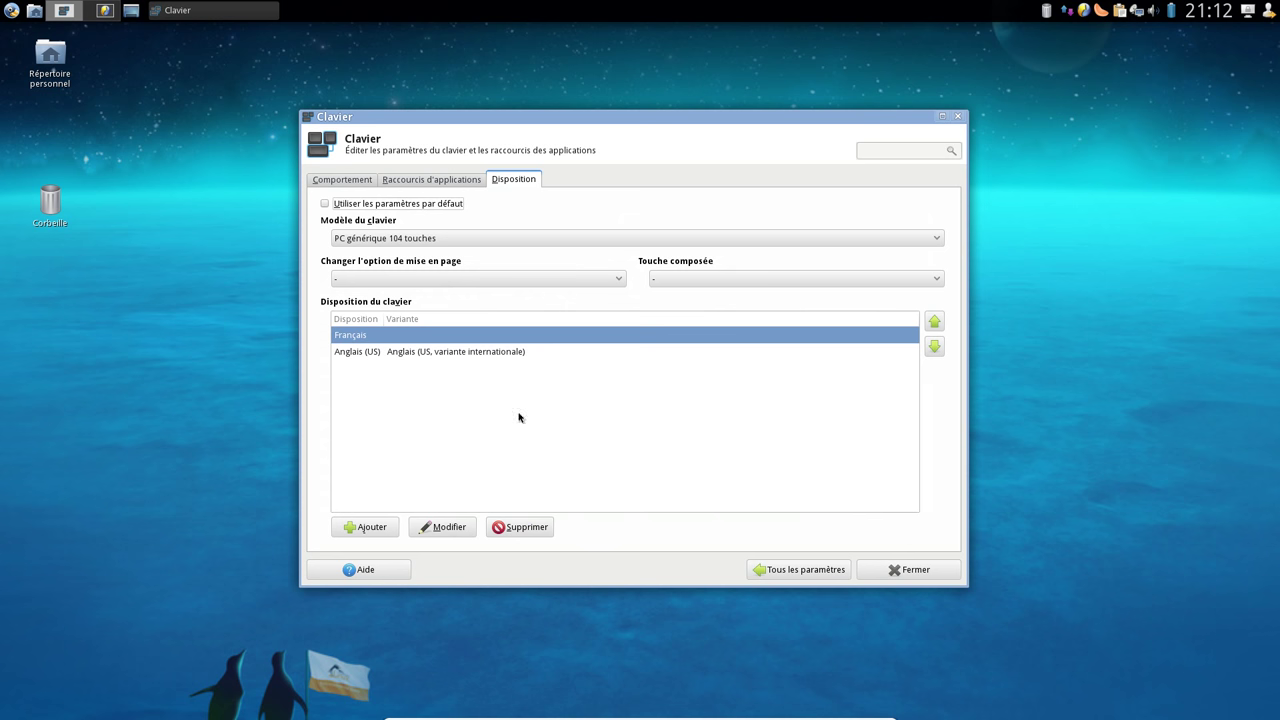
pyautogui.click(465, 289)
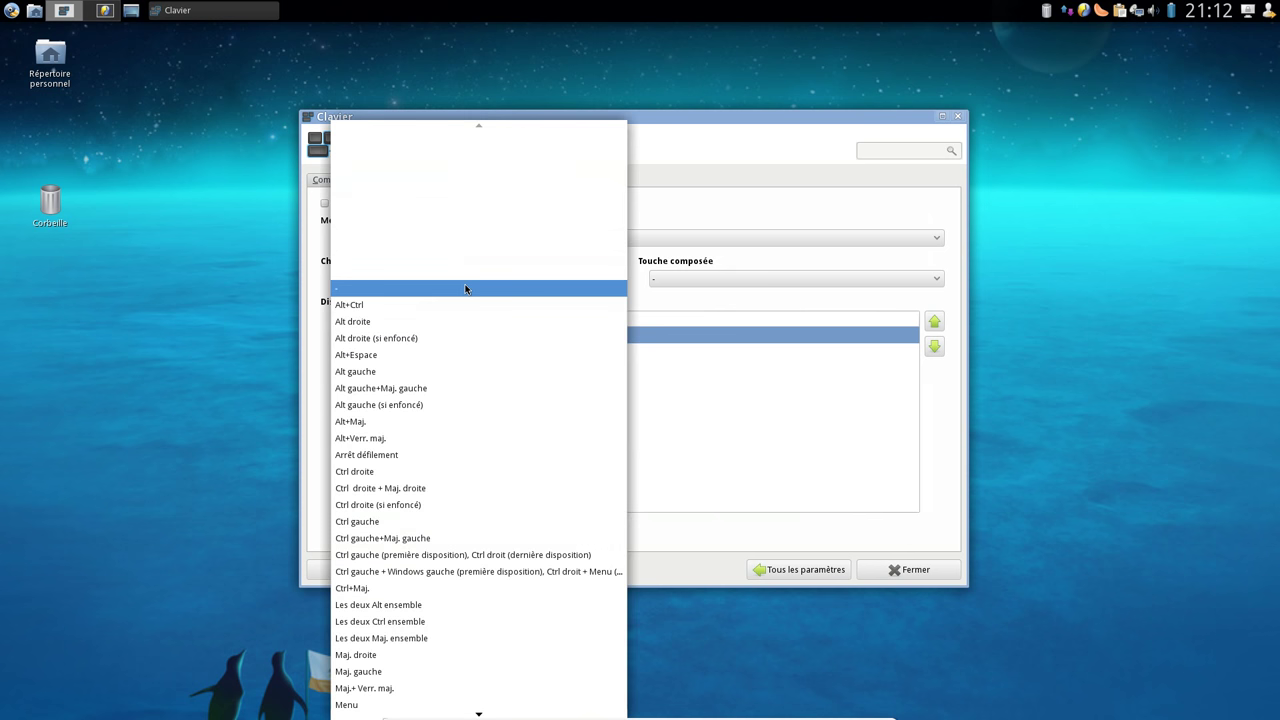
pyautogui.click(753, 276)
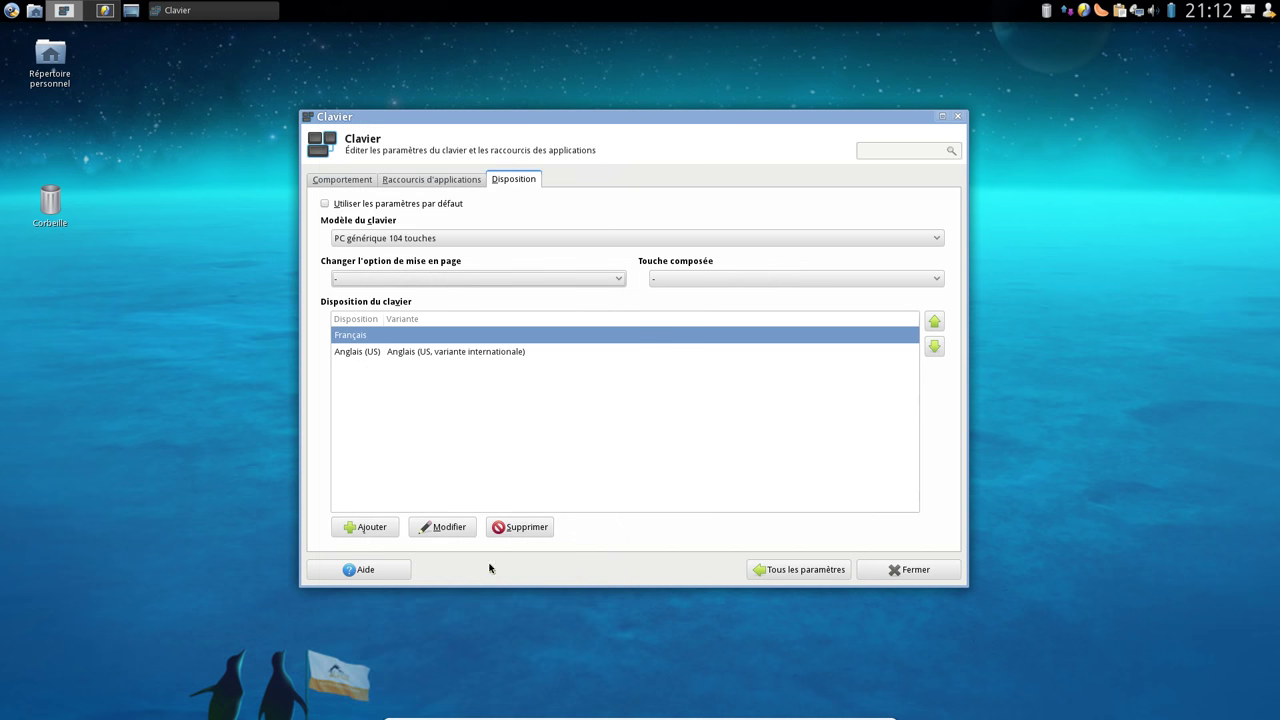
pyautogui.click(812, 569)
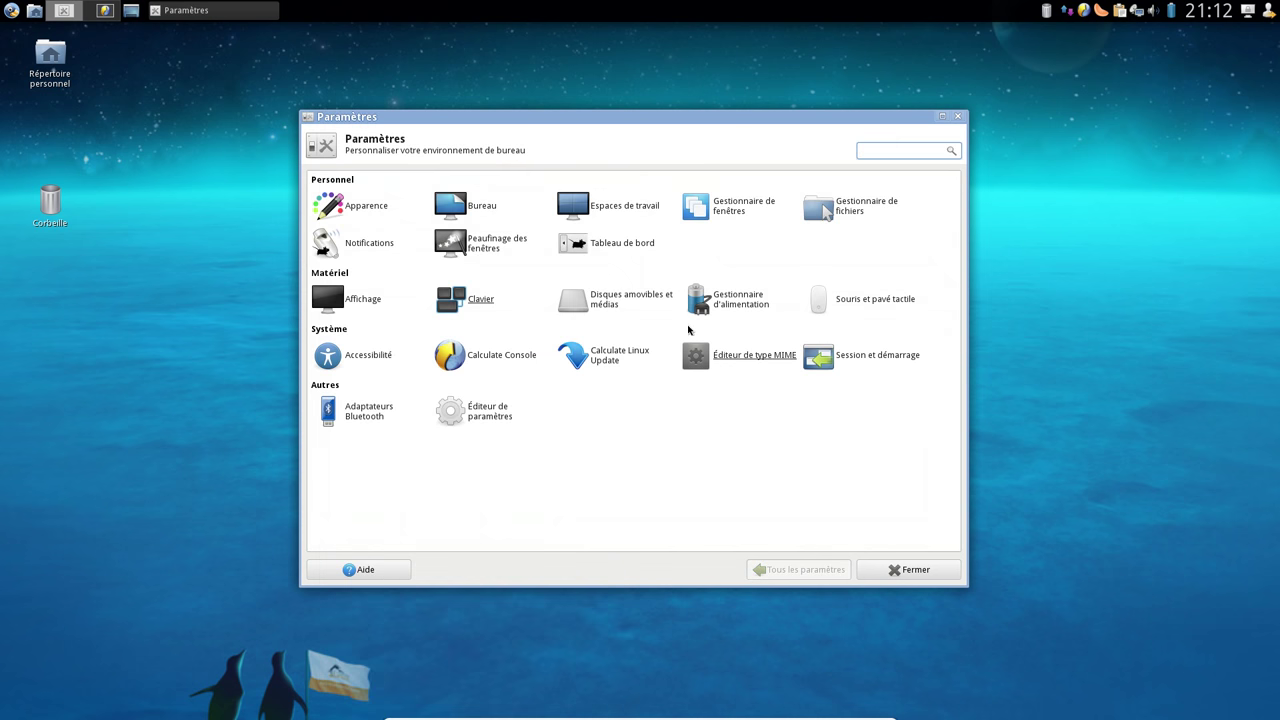
pyautogui.click(646, 304)
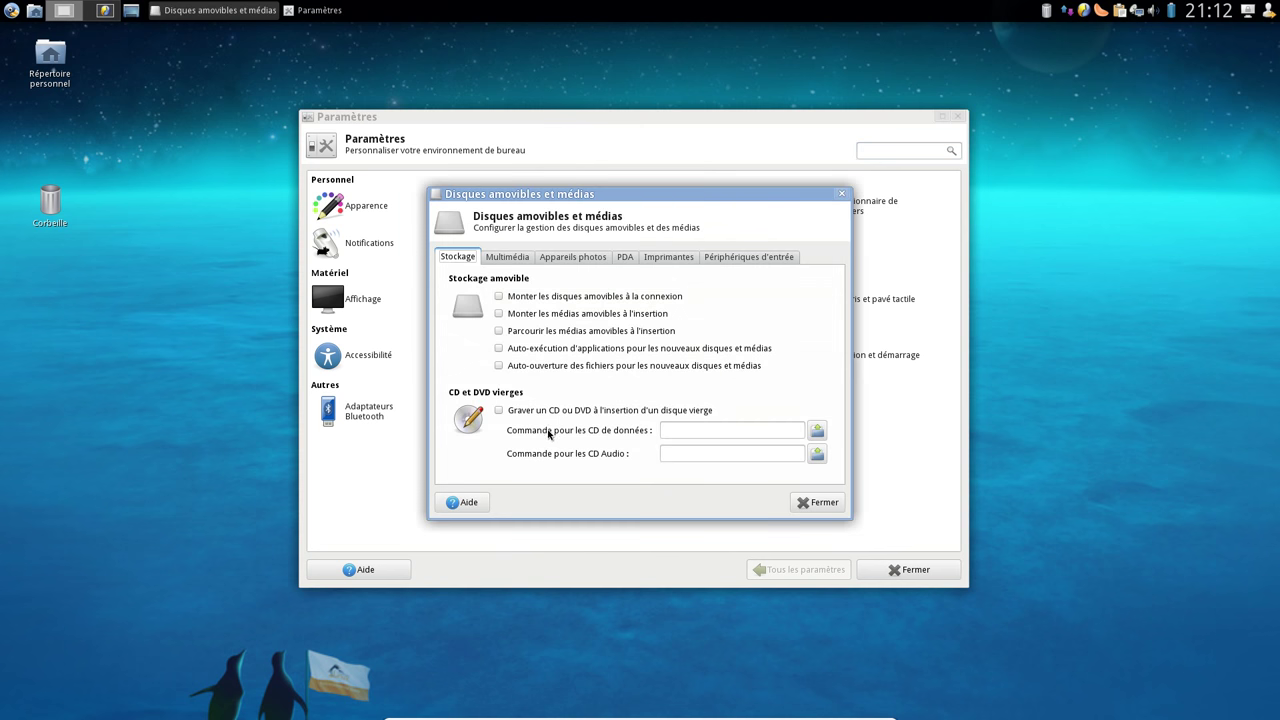
pyautogui.click(508, 258)
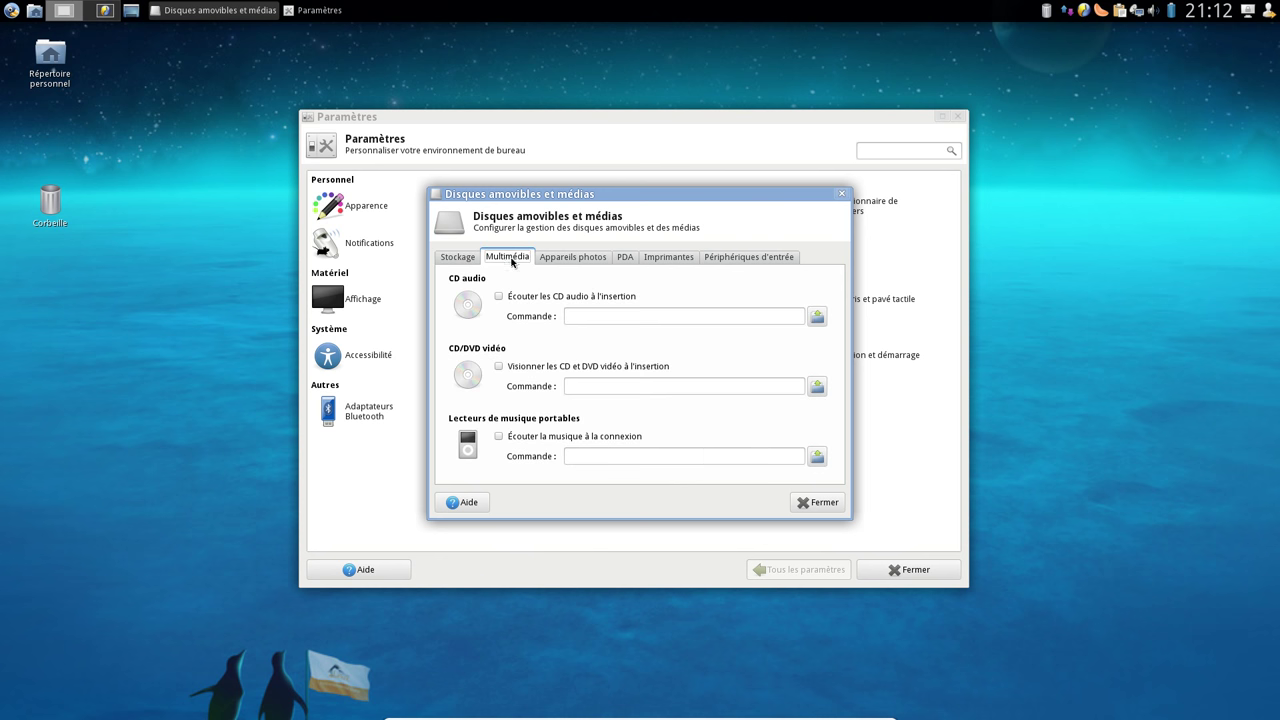
pyautogui.click(567, 260)
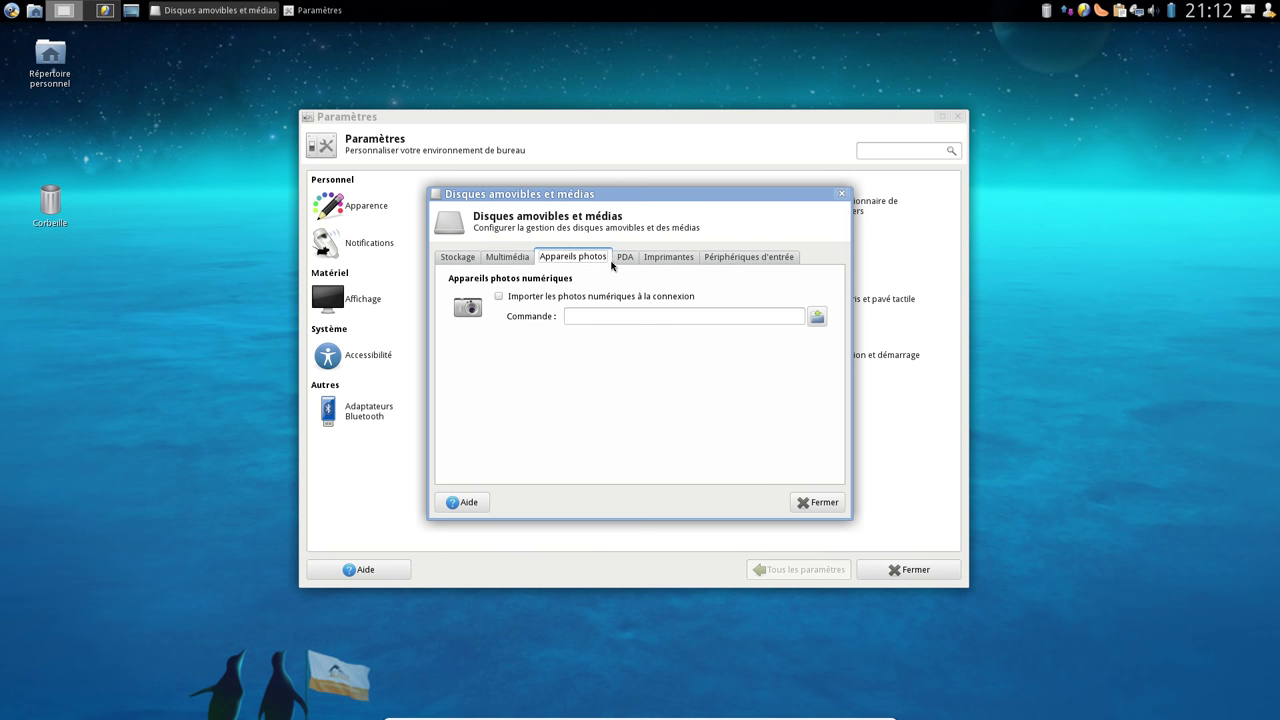
pyautogui.click(634, 262)
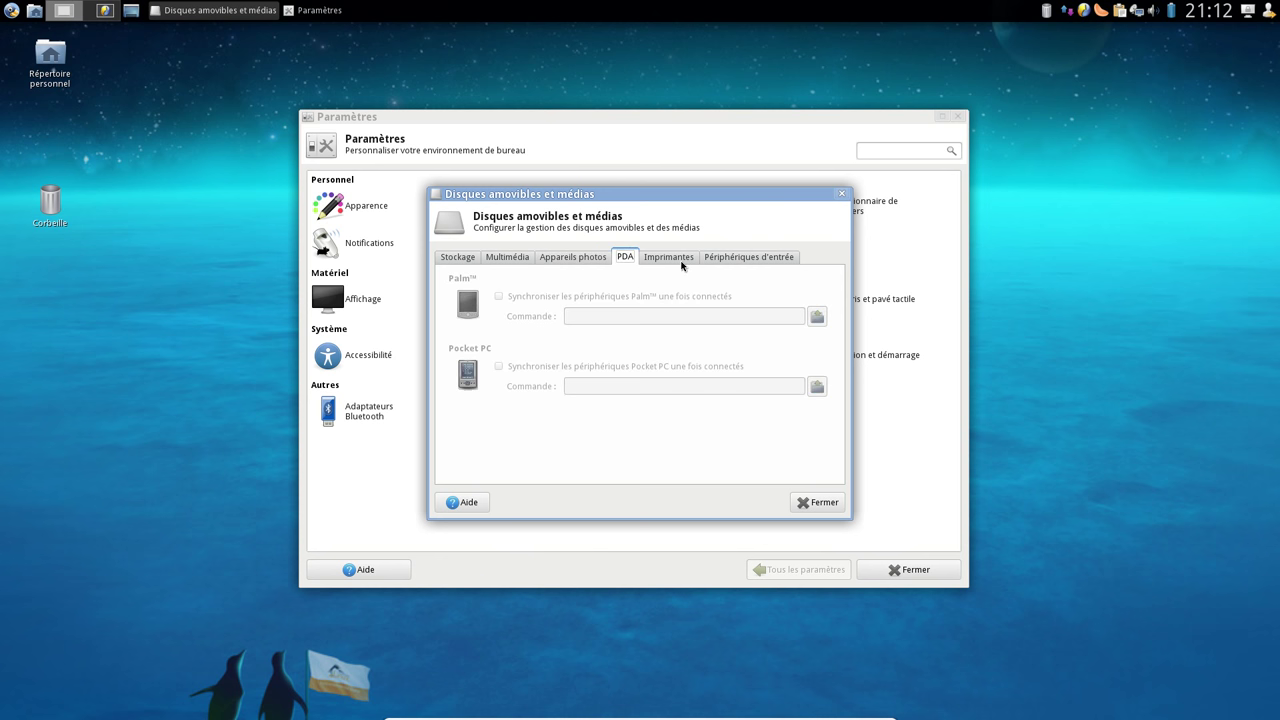
pyautogui.click(682, 264)
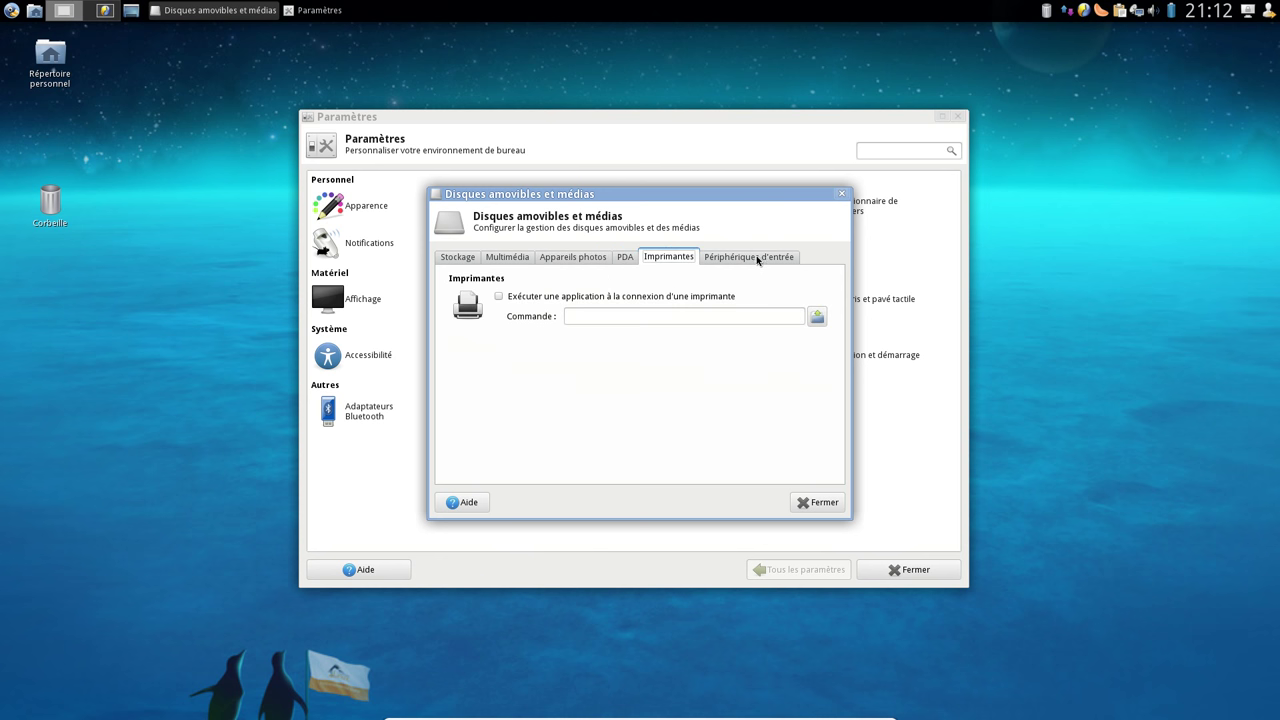
pyautogui.click(757, 258)
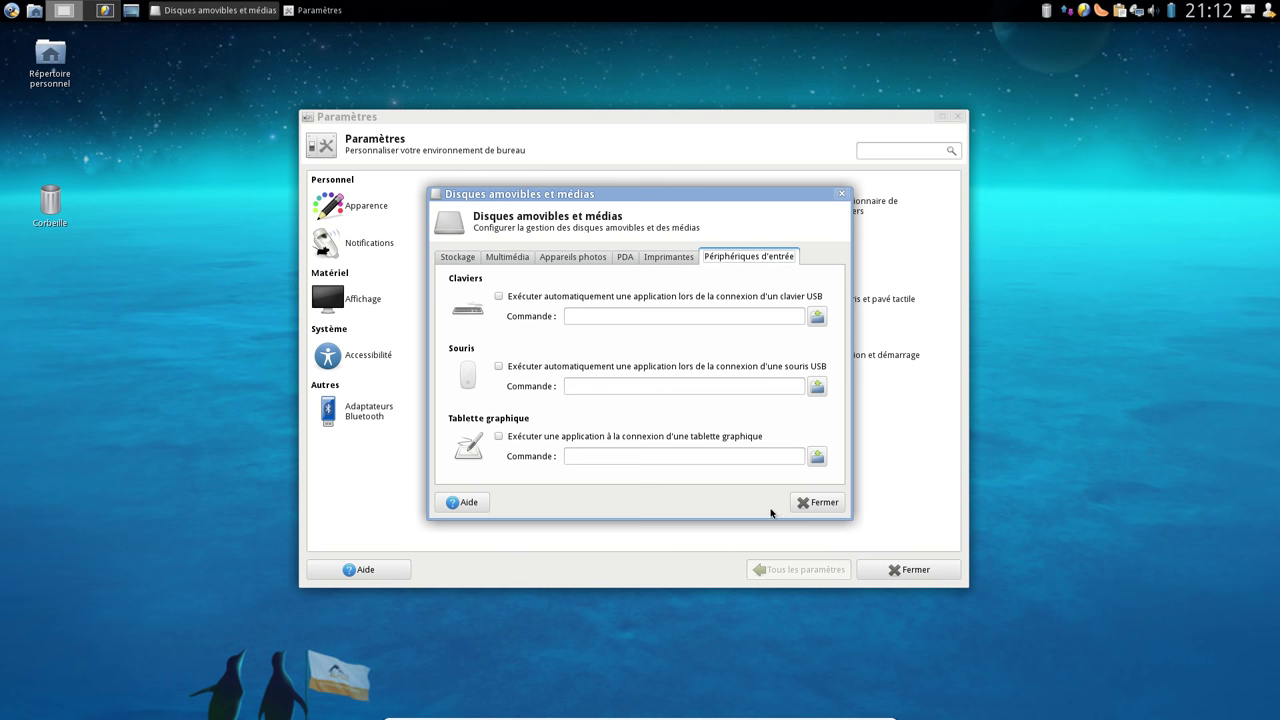
pyautogui.click(815, 503)
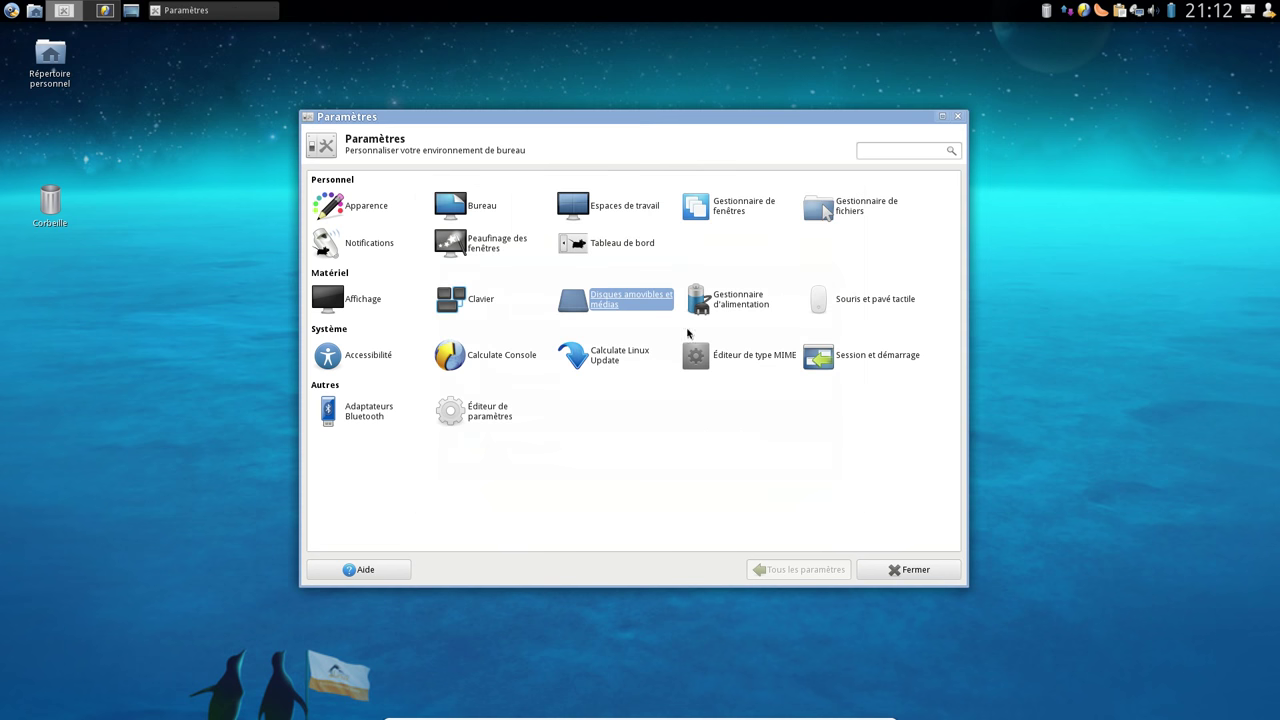
pyautogui.click(729, 300)
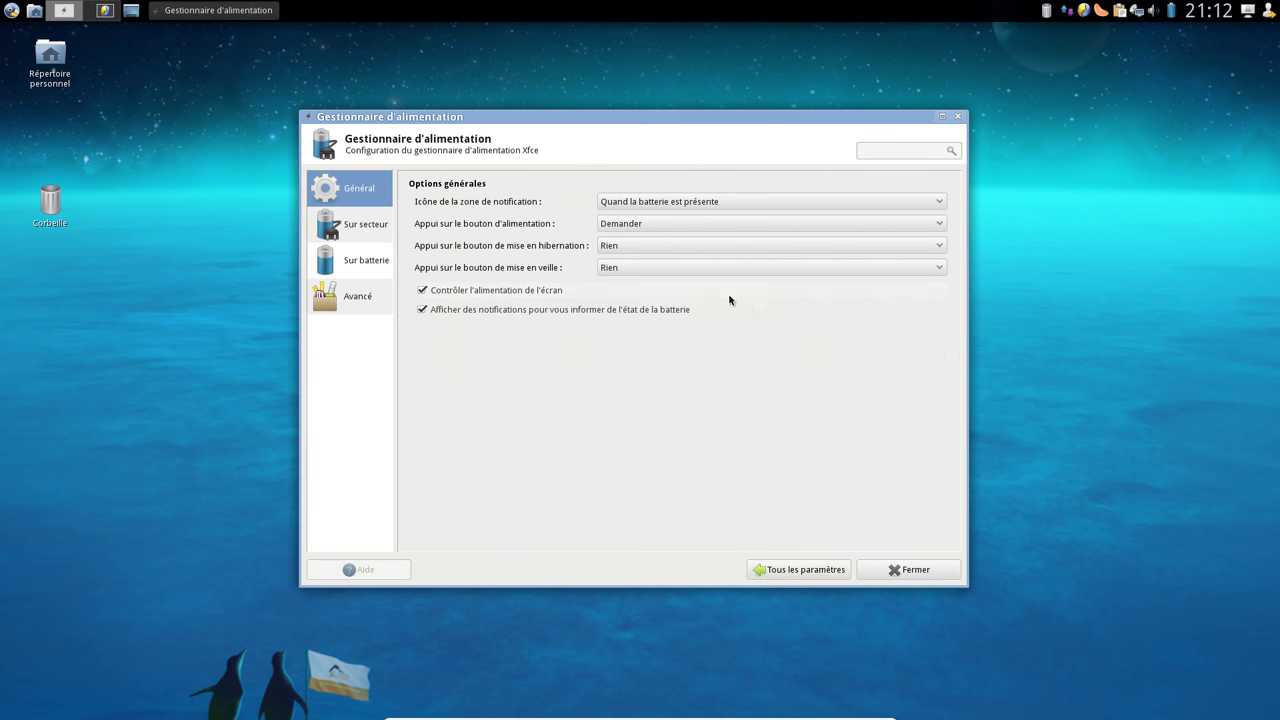
pyautogui.click(380, 230)
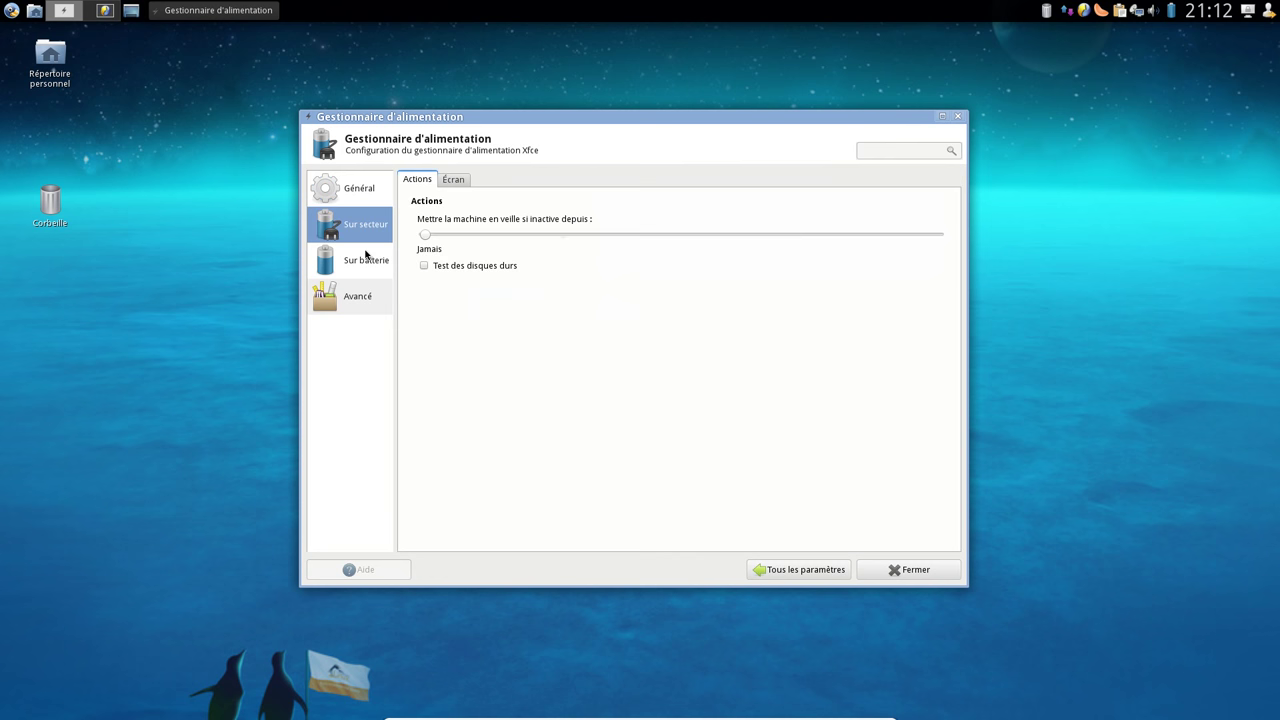
pyautogui.click(366, 258)
pyautogui.click(368, 305)
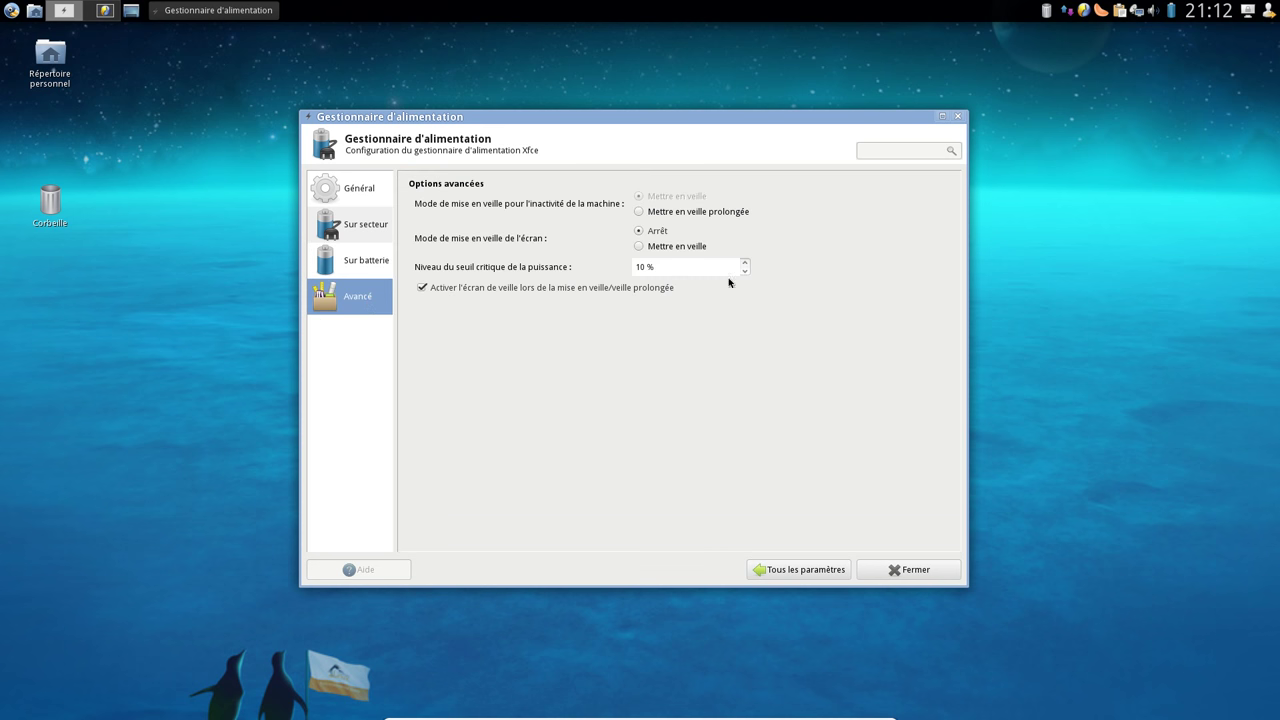
pyautogui.click(769, 571)
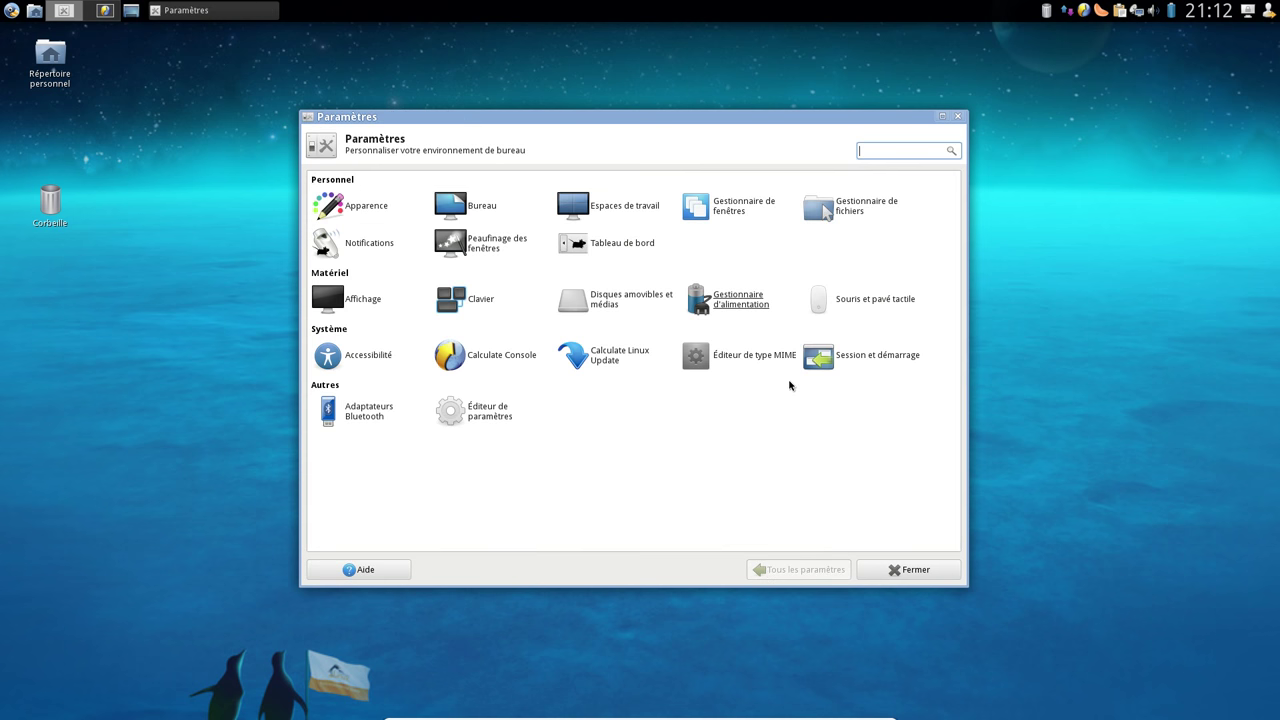
pyautogui.click(862, 300)
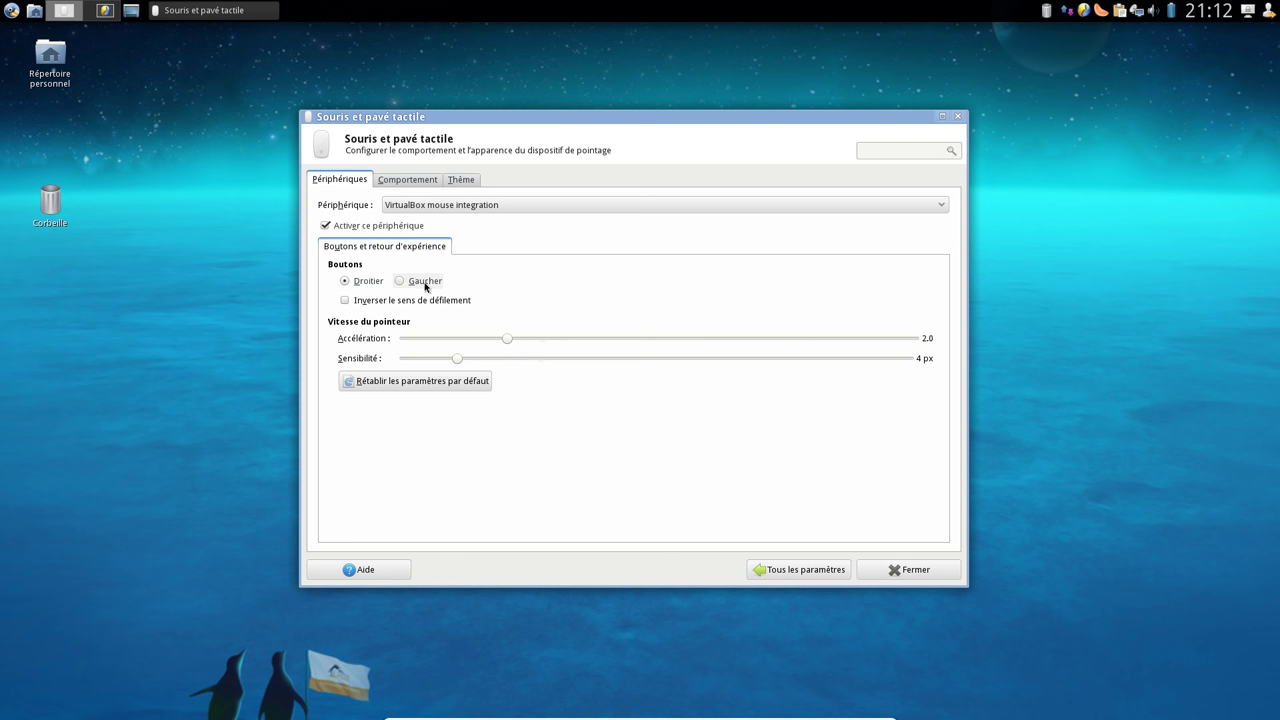
# Browse the mouse tabs, preview Adwaita and keep Calculate as cursor theme, then open the home folder
pyautogui.click(420, 183)
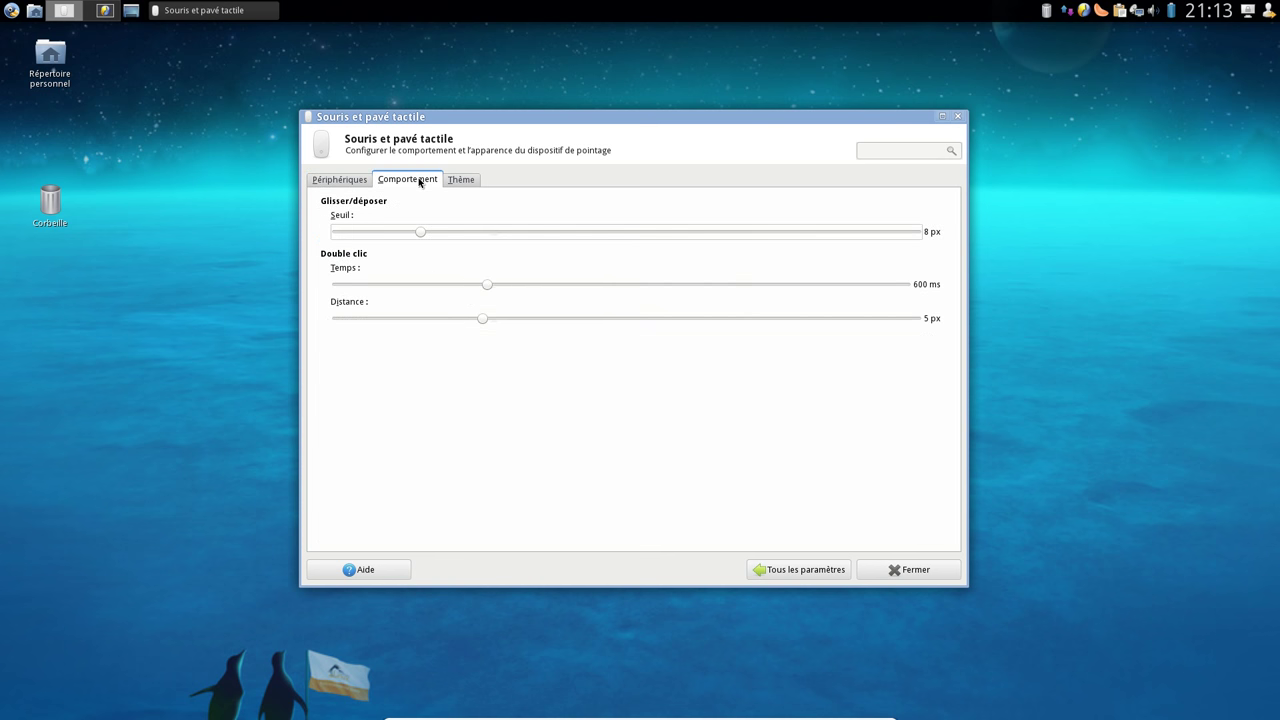
pyautogui.click(462, 181)
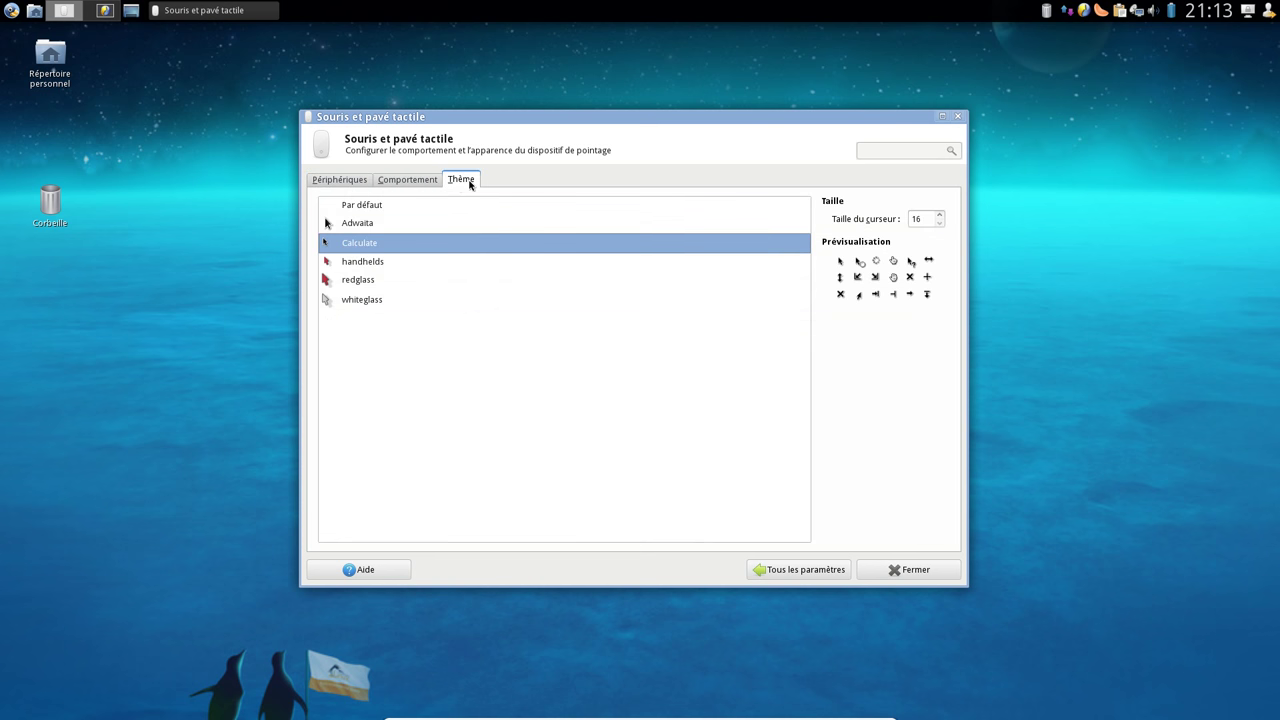
pyautogui.click(360, 224)
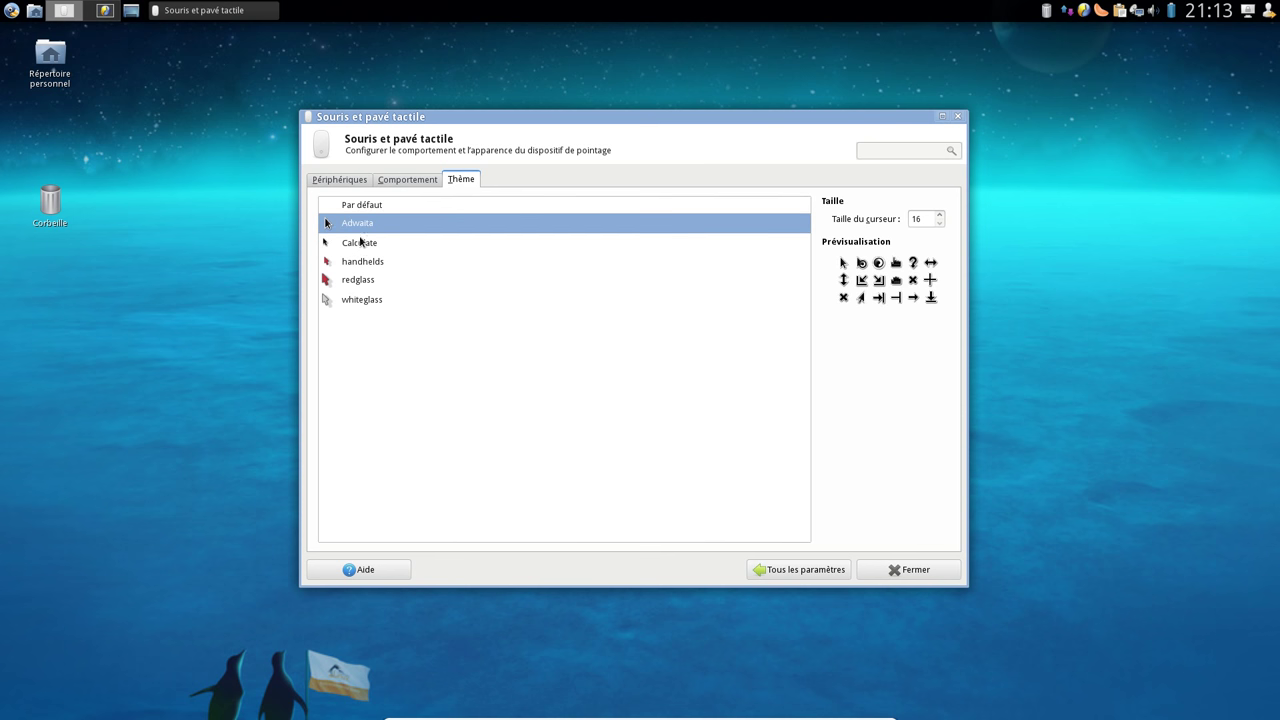
pyautogui.click(366, 243)
pyautogui.click(348, 184)
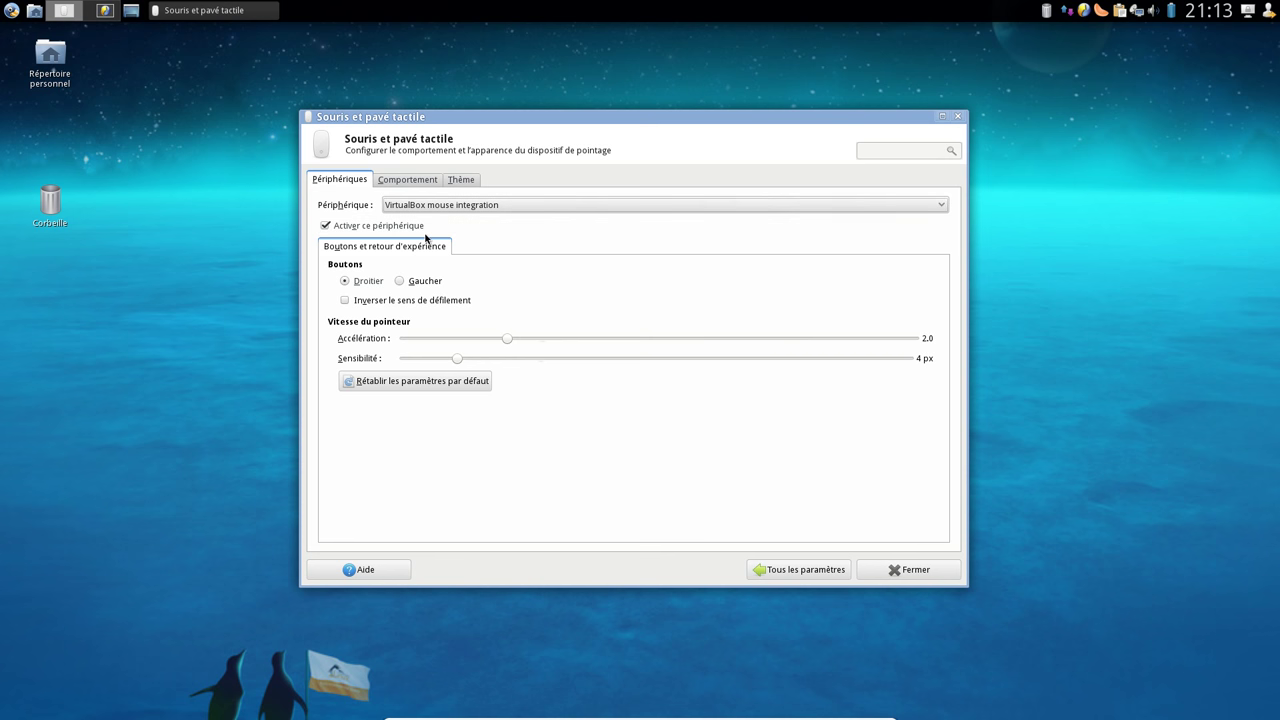
pyautogui.click(409, 179)
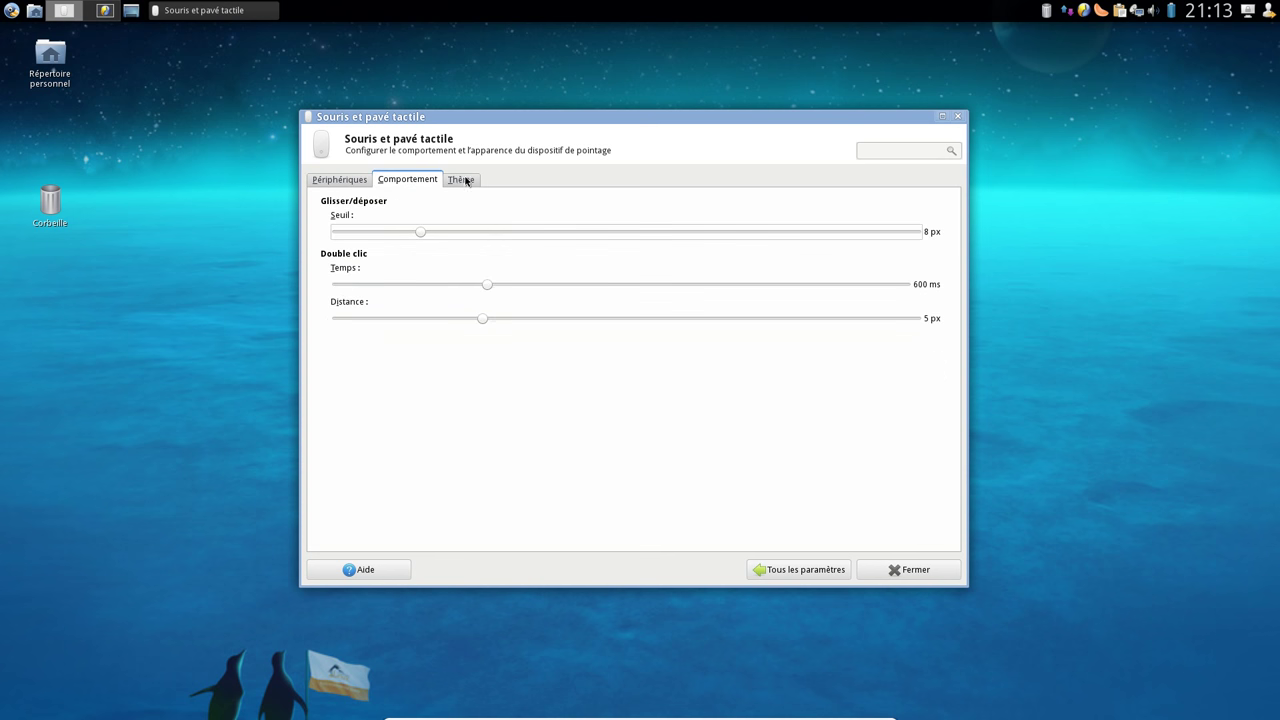
pyautogui.click(462, 180)
pyautogui.doubleClick(62, 70)
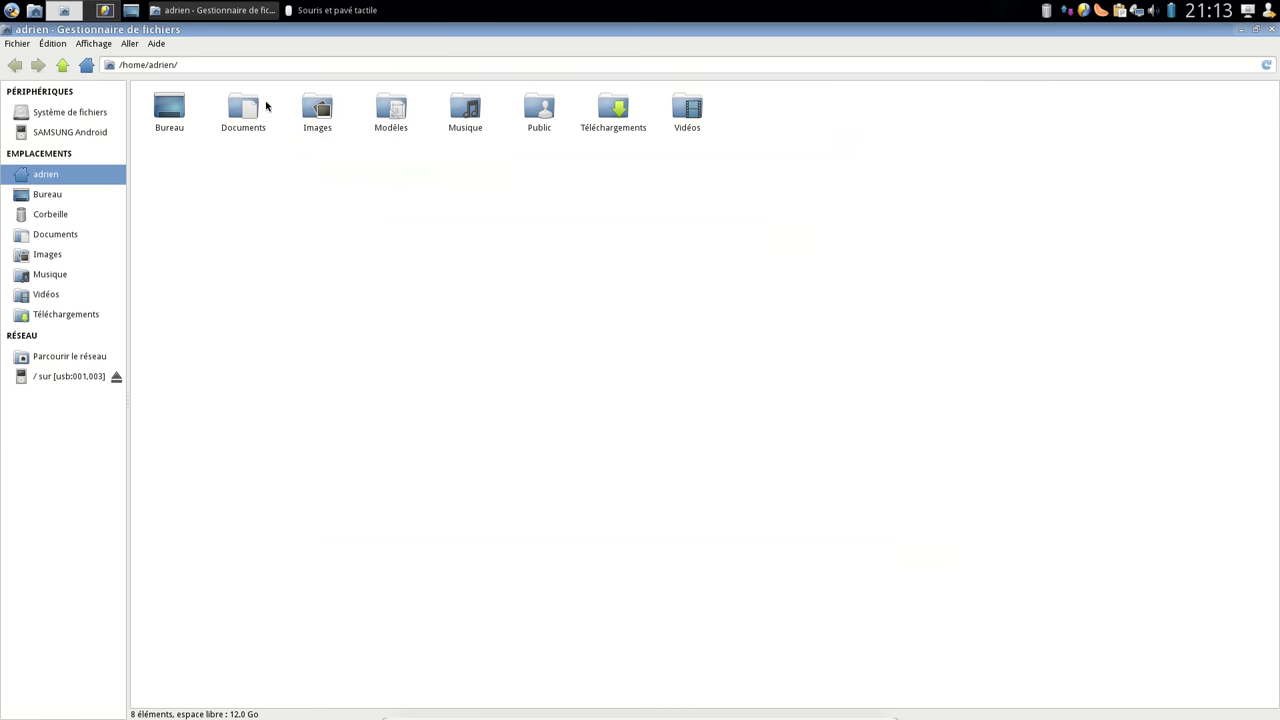
# In Thunar Préférences, set Comportement to Double clic pour activer les éléments
pyautogui.doubleClick(294, 32)
pyautogui.moveTo(922, 388); pyautogui.dragTo(436, 133)
pyautogui.doubleClick(777, 252)
pyautogui.click(492, 157)
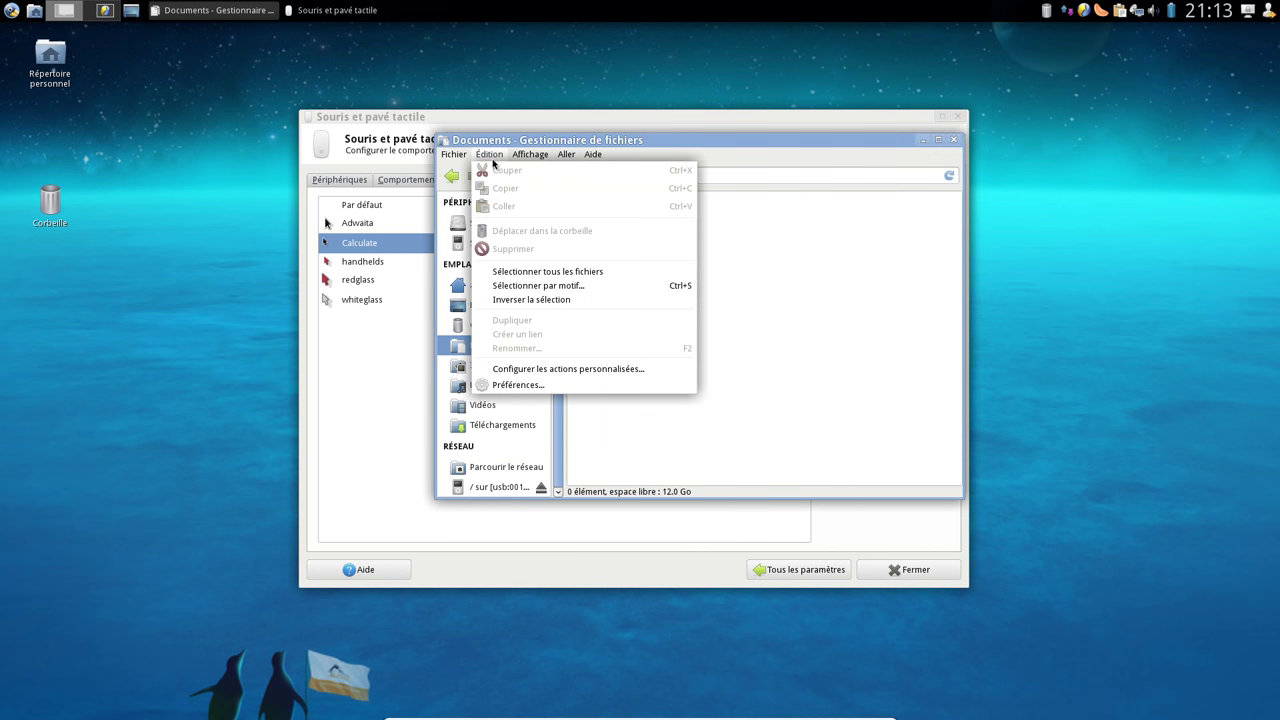
pyautogui.click(520, 388)
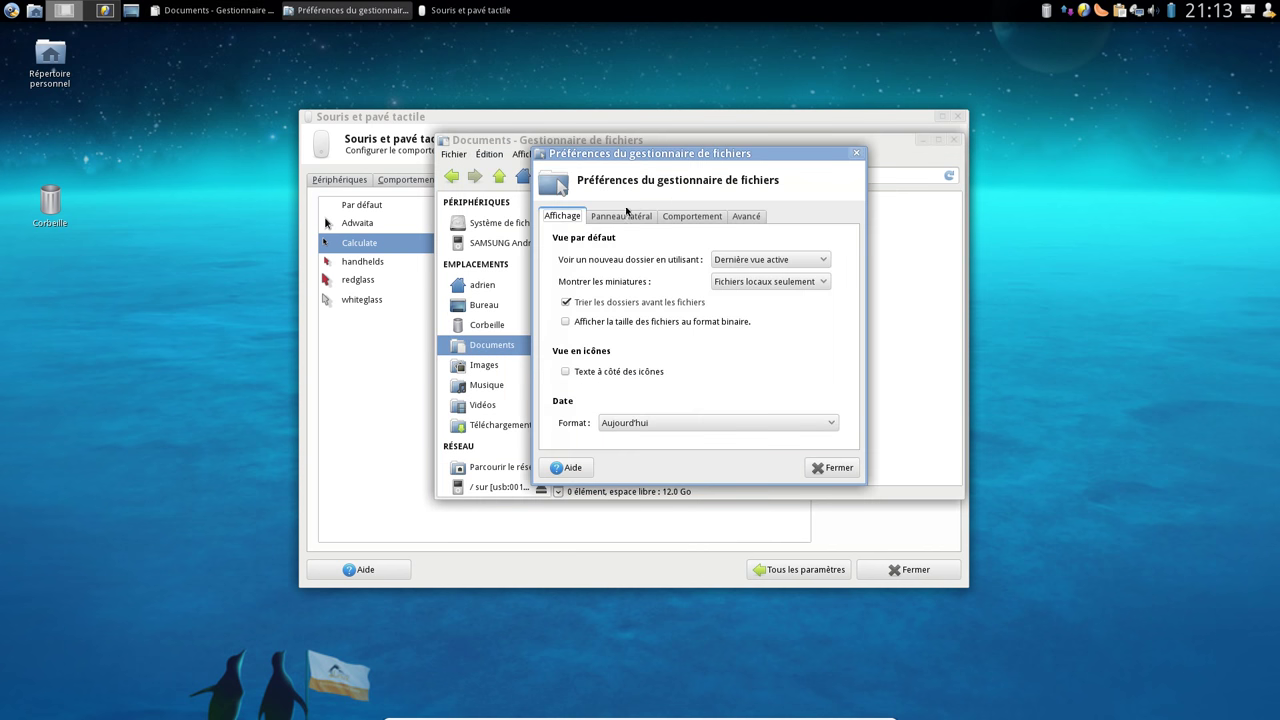
pyautogui.click(689, 217)
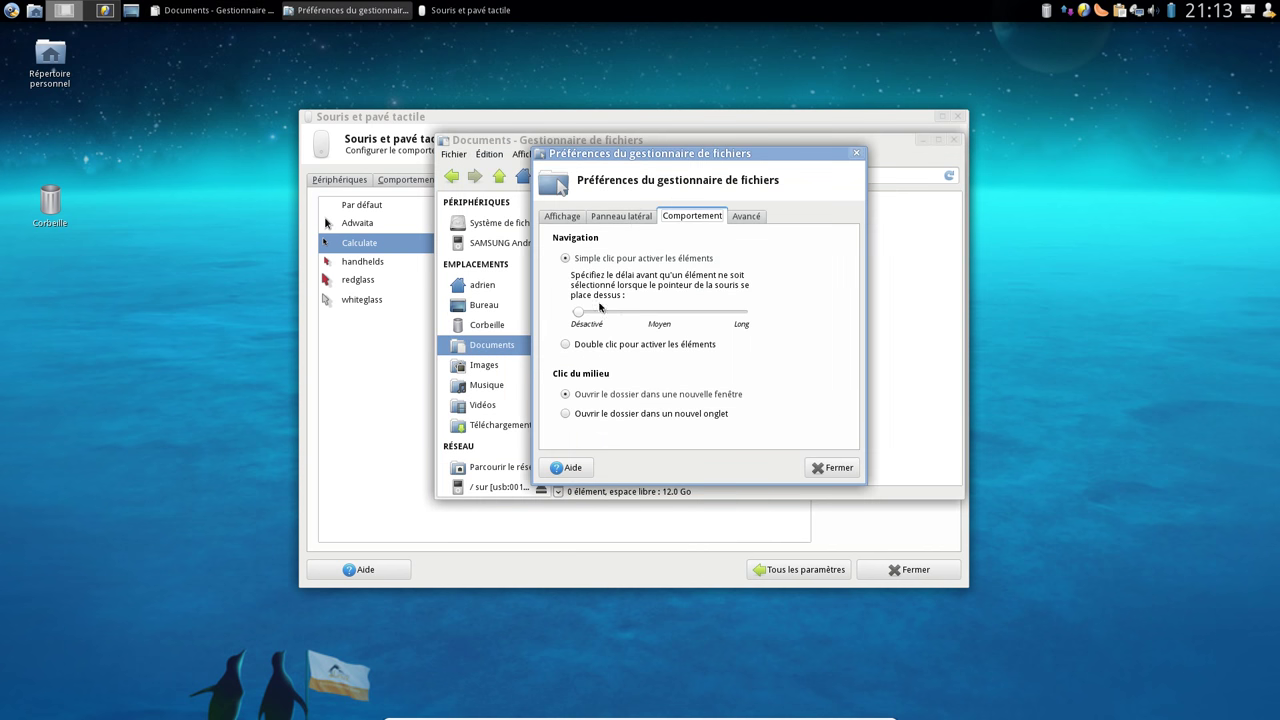
pyautogui.click(566, 345)
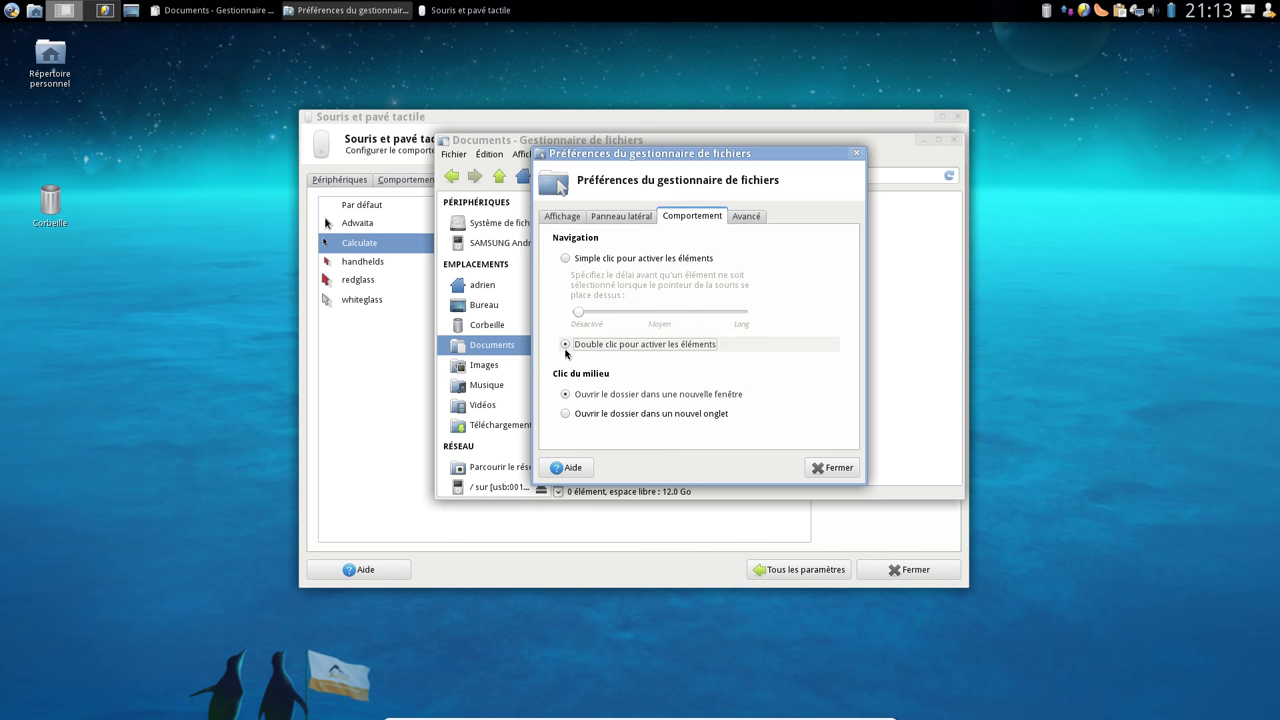
pyautogui.click(832, 468)
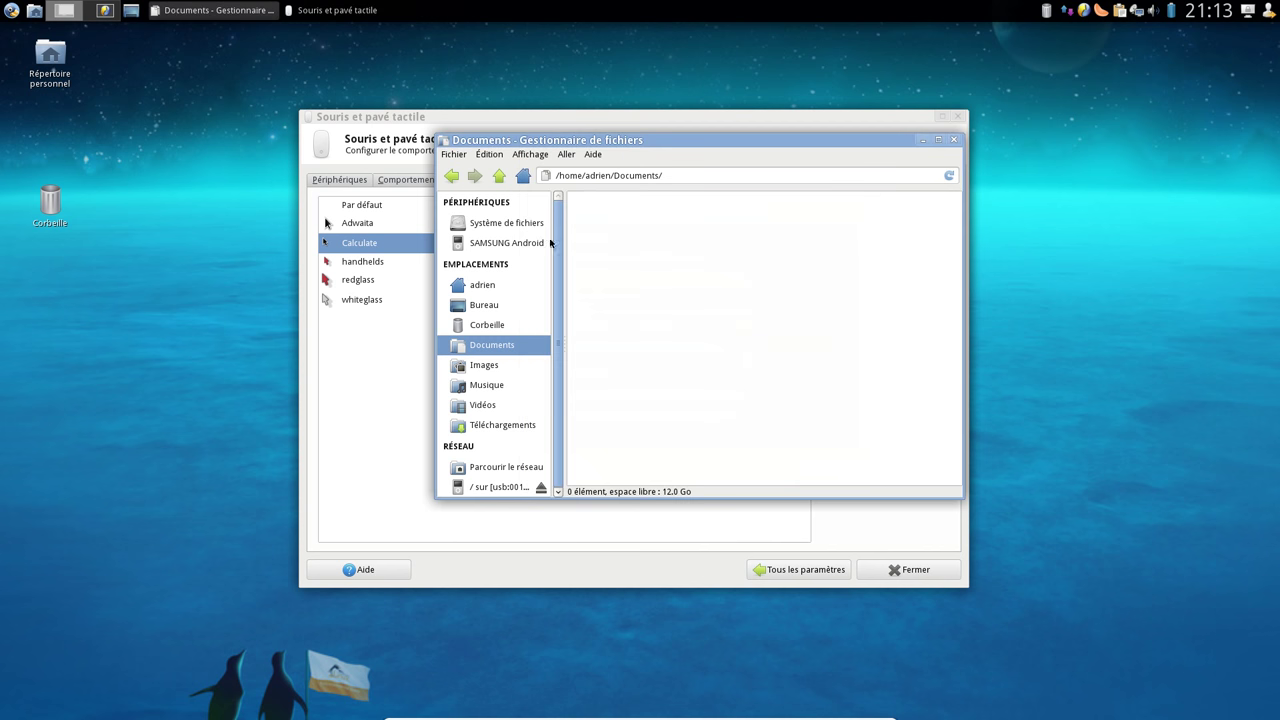
# Browse the trash and the file system to /mnt/64Bit, then close Thunar
pyautogui.click(490, 327)
pyautogui.click(493, 224)
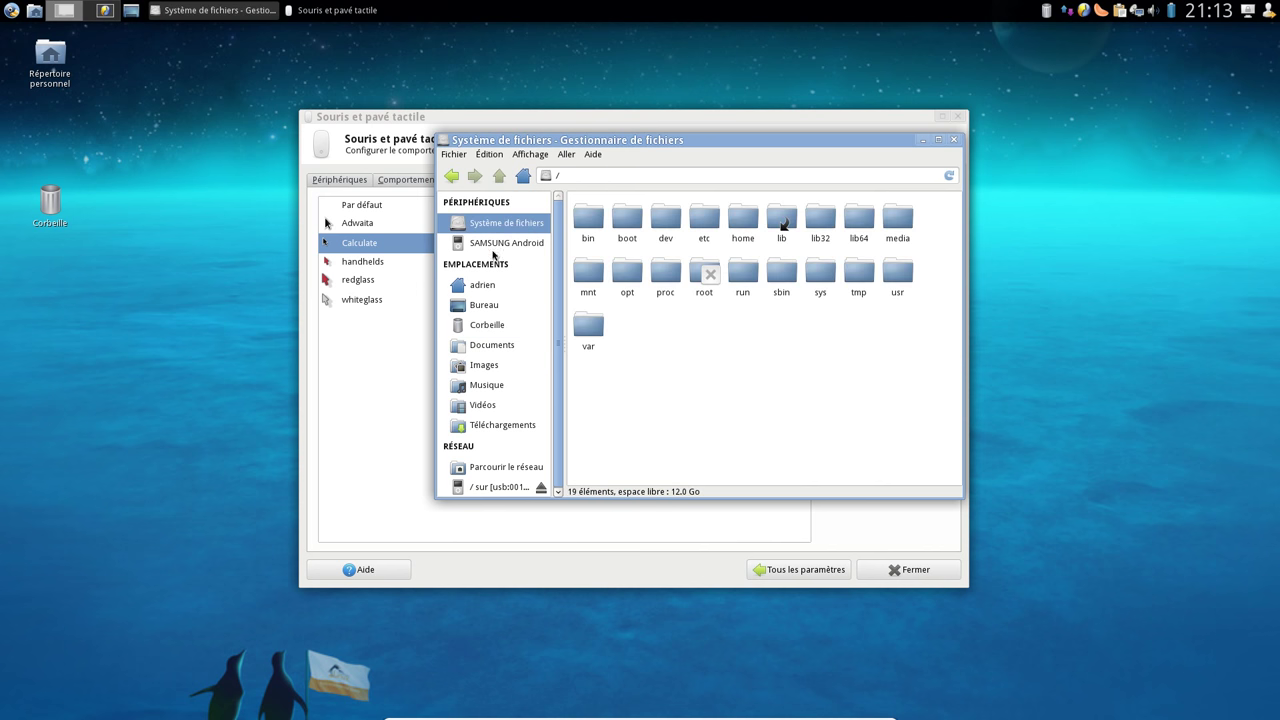
pyautogui.doubleClick(588, 272)
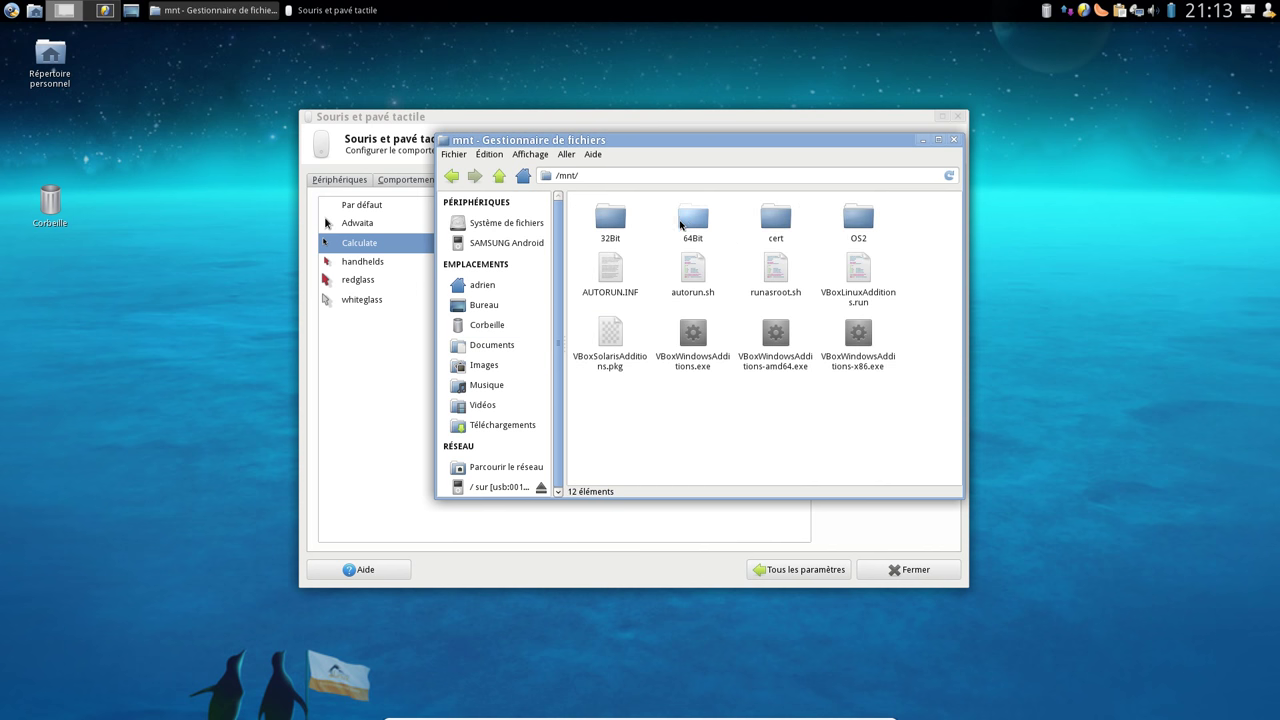
pyautogui.doubleClick(690, 220)
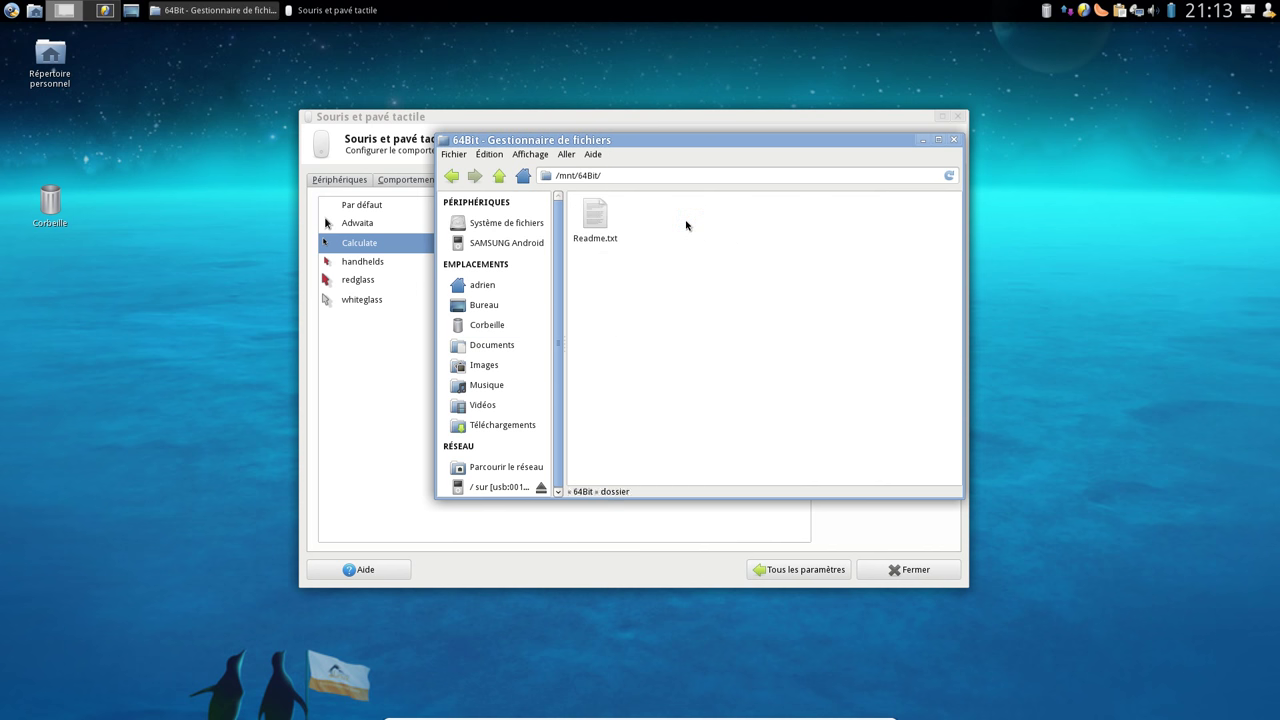
pyautogui.click(951, 140)
# View the Accessibilité Clavier and Souris tabs unchanged, then open the Éditeur de type MIME
pyautogui.click(819, 568)
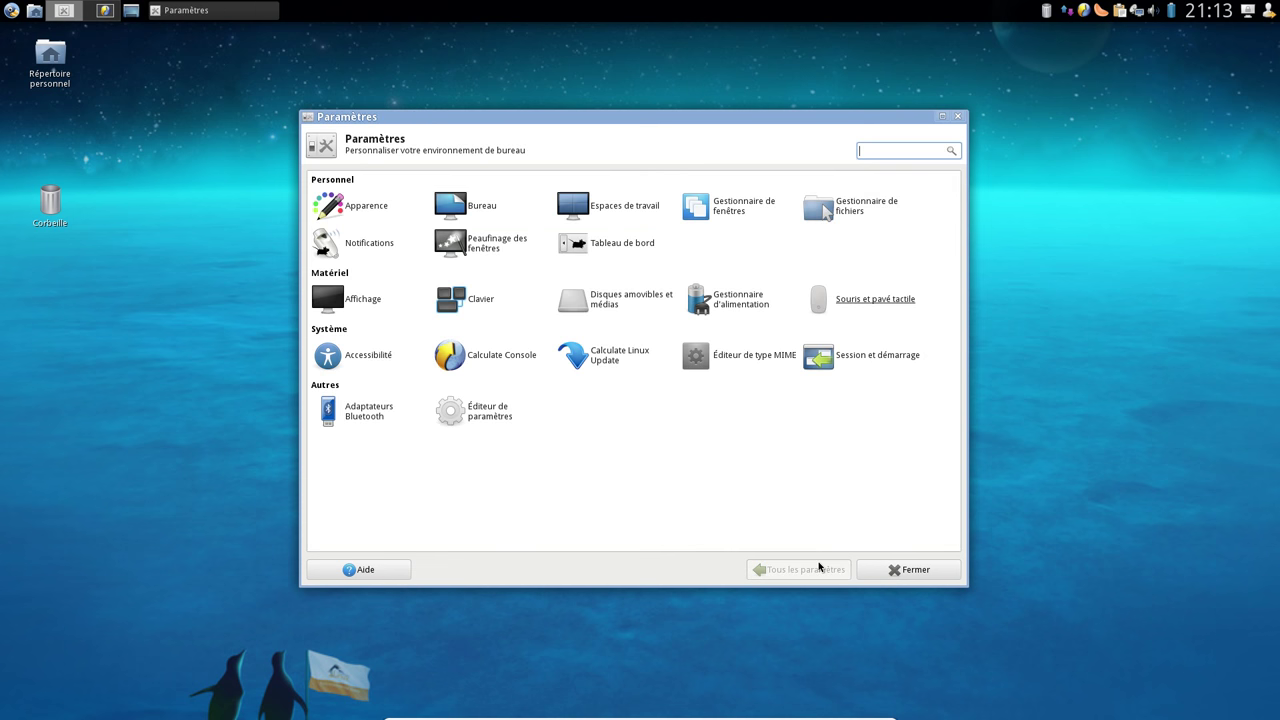
pyautogui.click(366, 360)
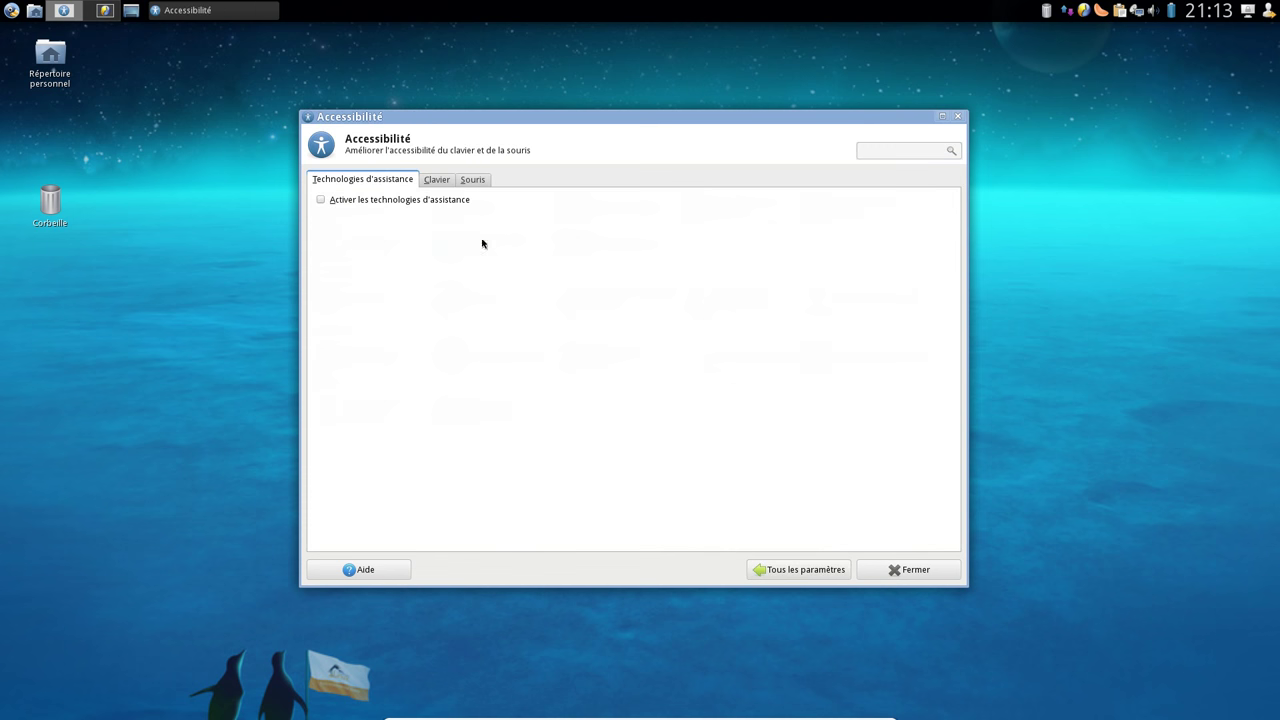
pyautogui.click(438, 185)
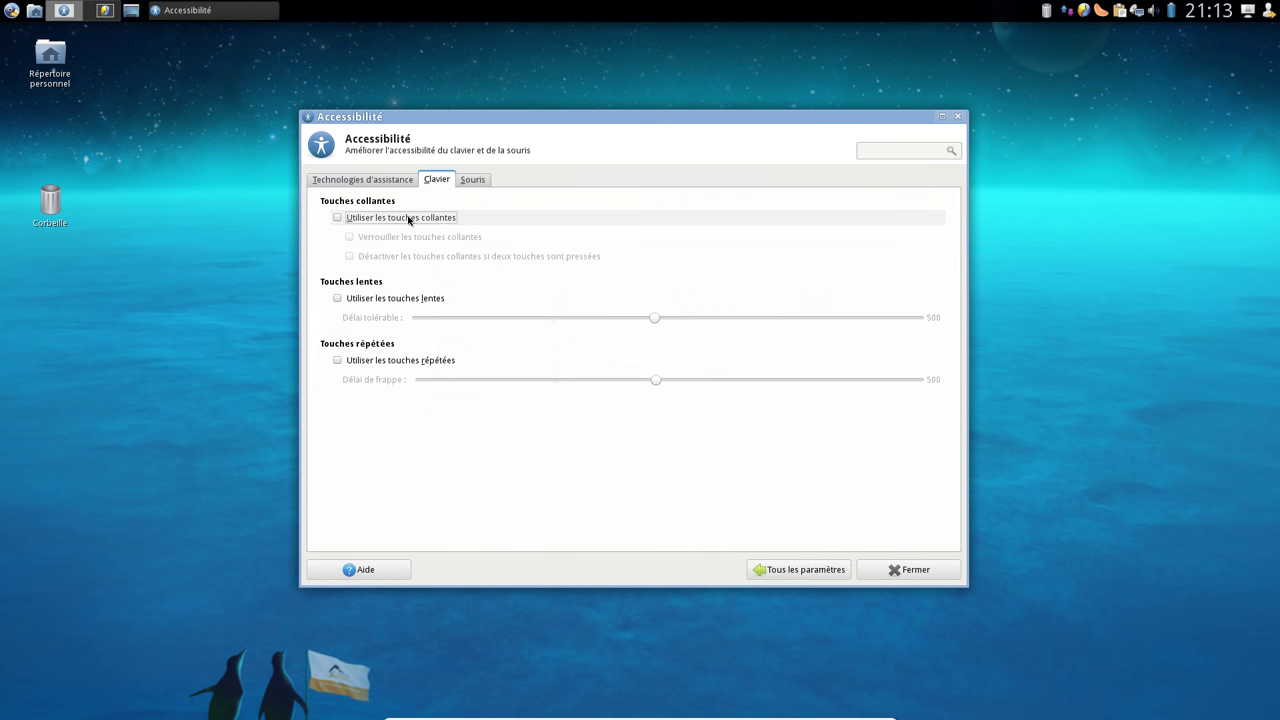
pyautogui.click(470, 185)
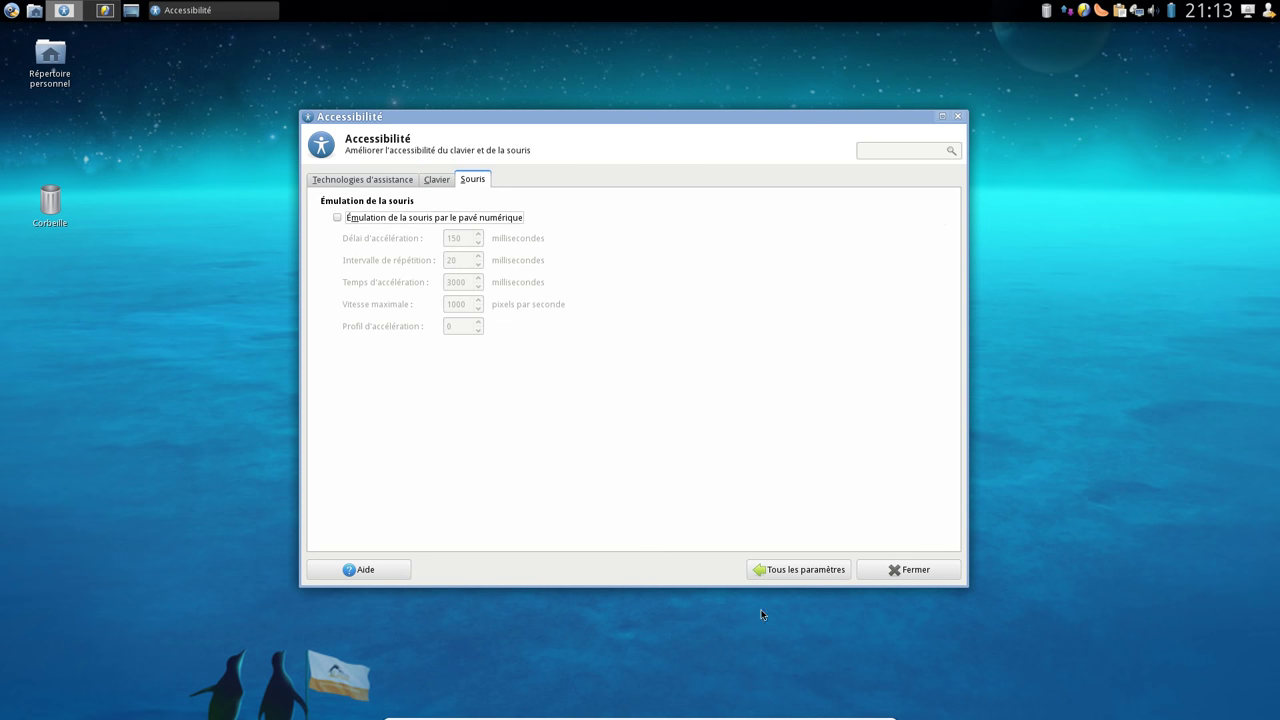
pyautogui.click(790, 571)
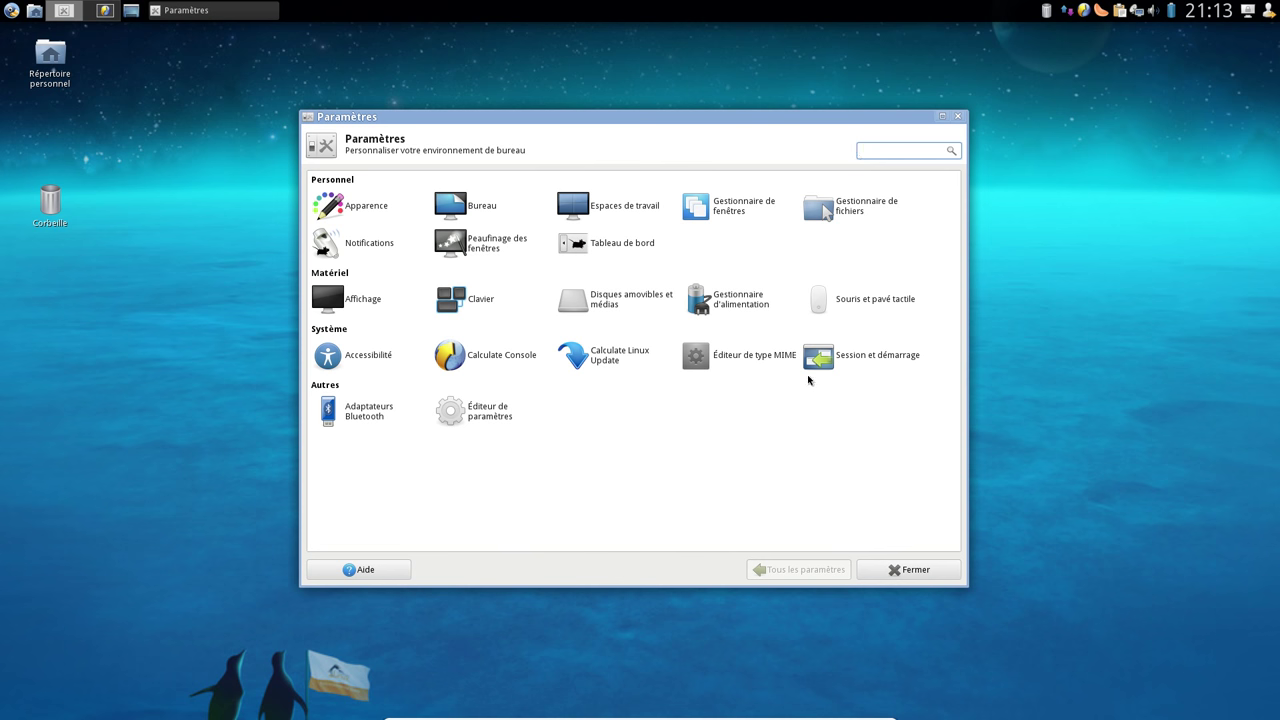
pyautogui.click(766, 360)
# Filter MIME types by 'html', keep QupZilla for text/html, and close the editor
pyautogui.moveTo(993, 452); pyautogui.dragTo(746, 271)
pyautogui.click(737, 401)
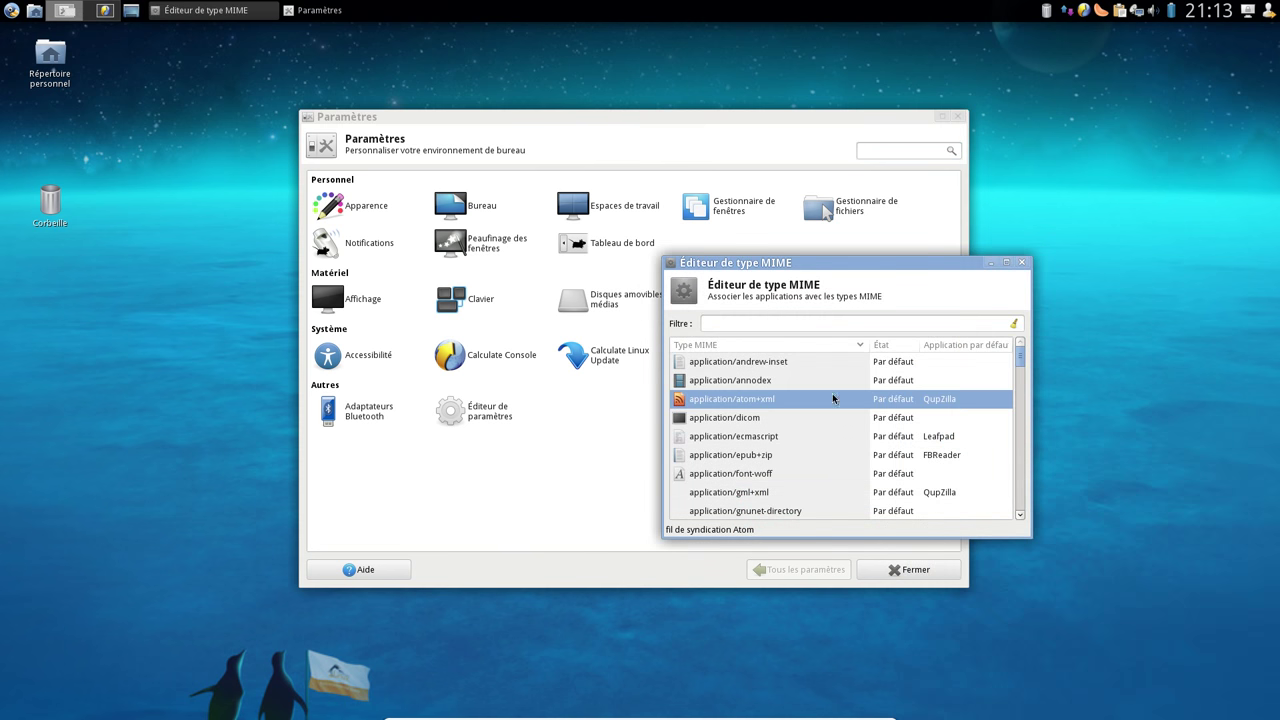
pyautogui.click(756, 321)
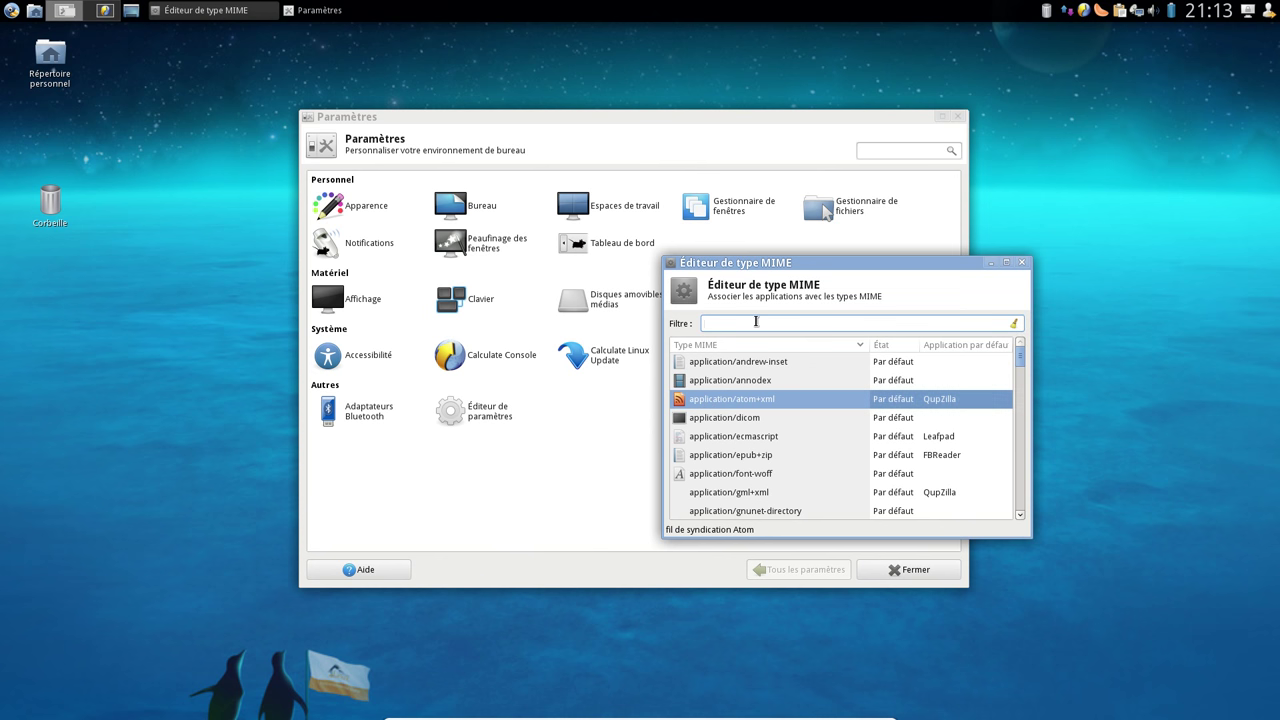
pyautogui.write('html')
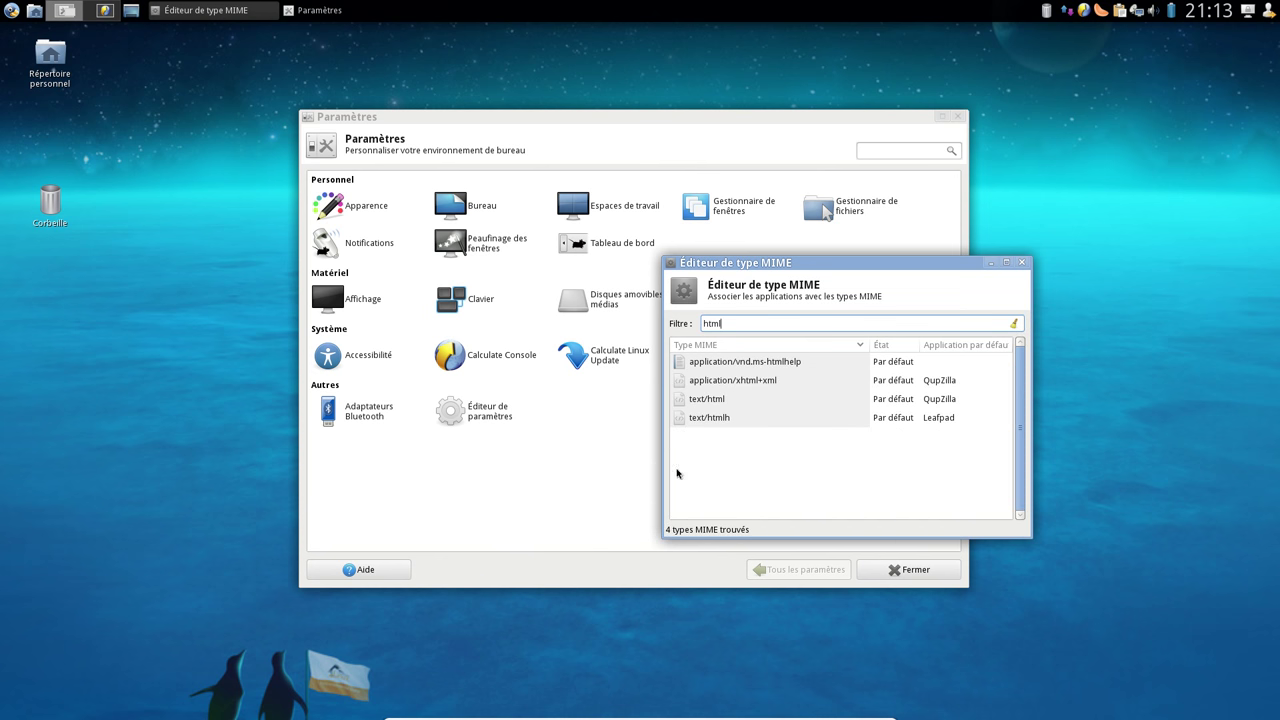
pyautogui.click(714, 400)
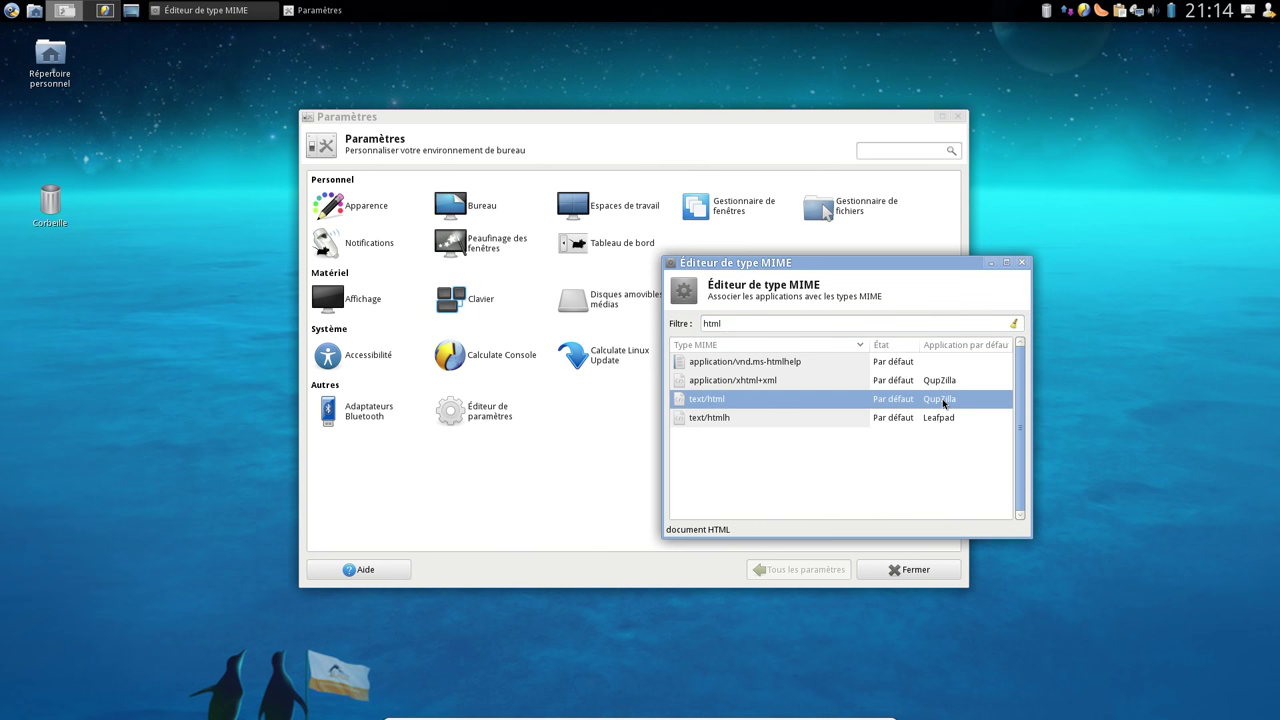
pyautogui.click(943, 403)
pyautogui.click(943, 403)
pyautogui.click(945, 404)
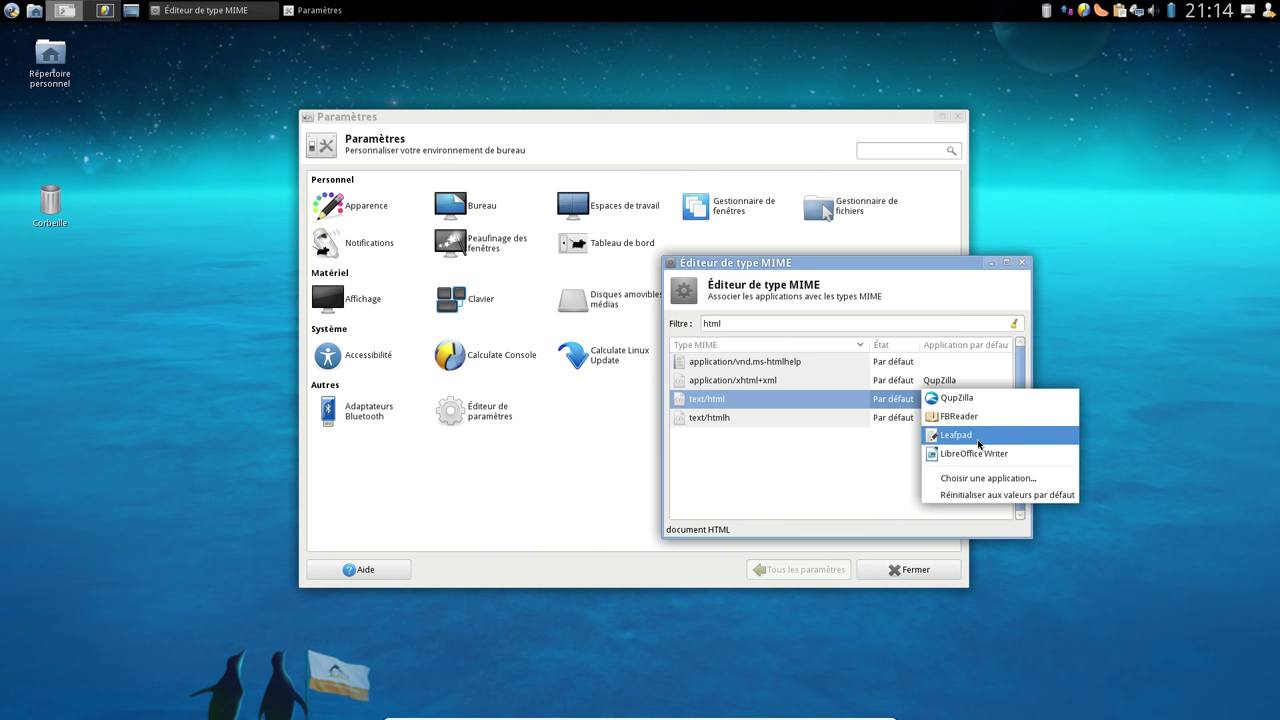
pyautogui.click(831, 460)
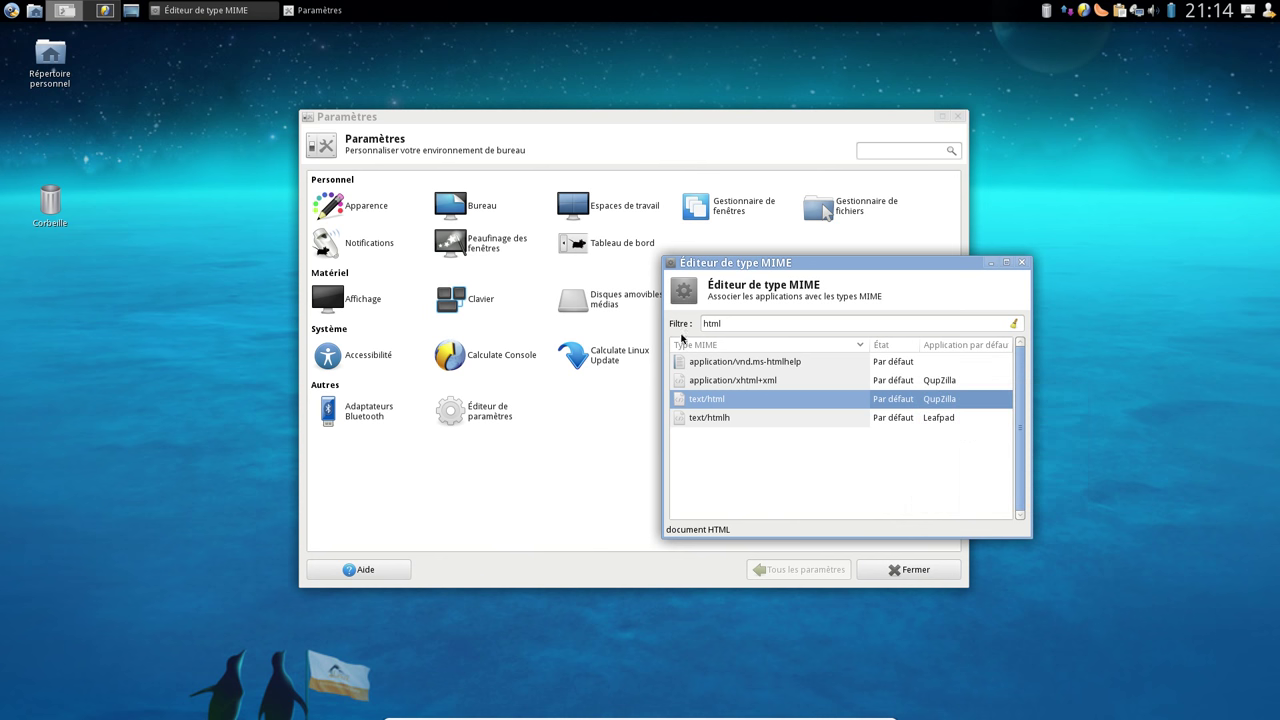
pyautogui.click(1022, 263)
# Uncheck Applet Blueman under Démarrage automatique d'application in Session et démarrage
pyautogui.click(860, 362)
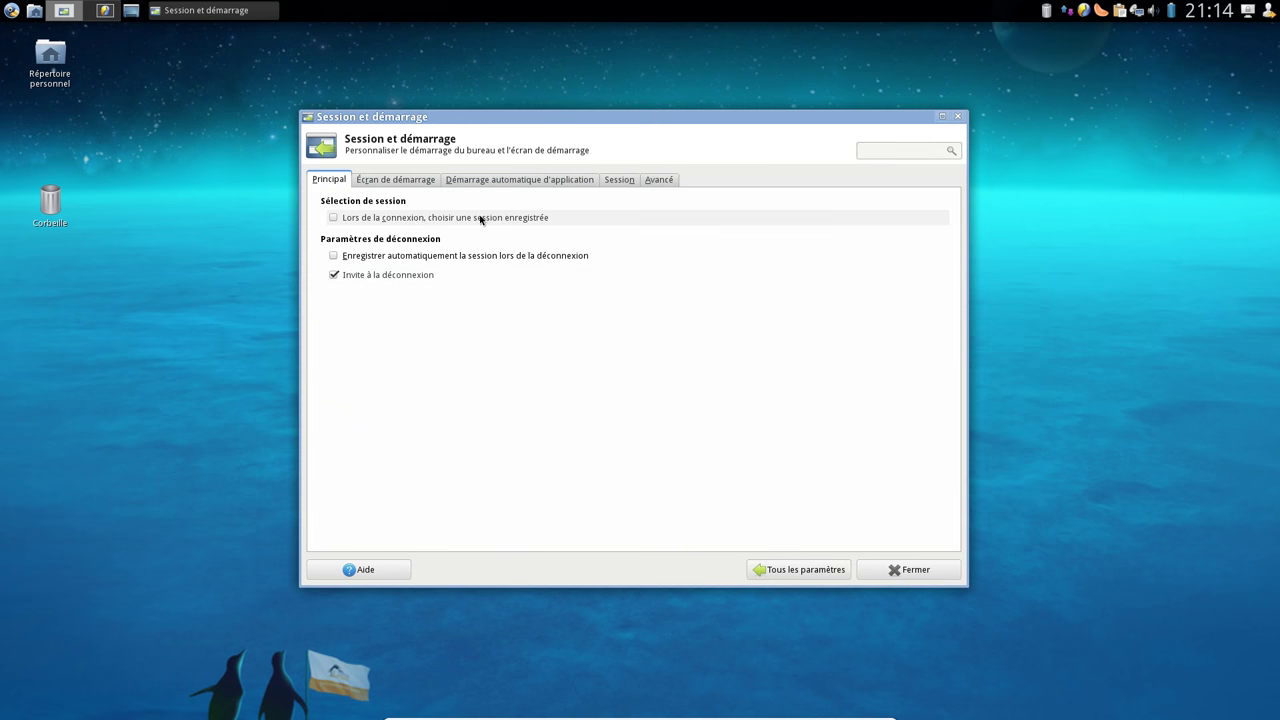
pyautogui.click(409, 184)
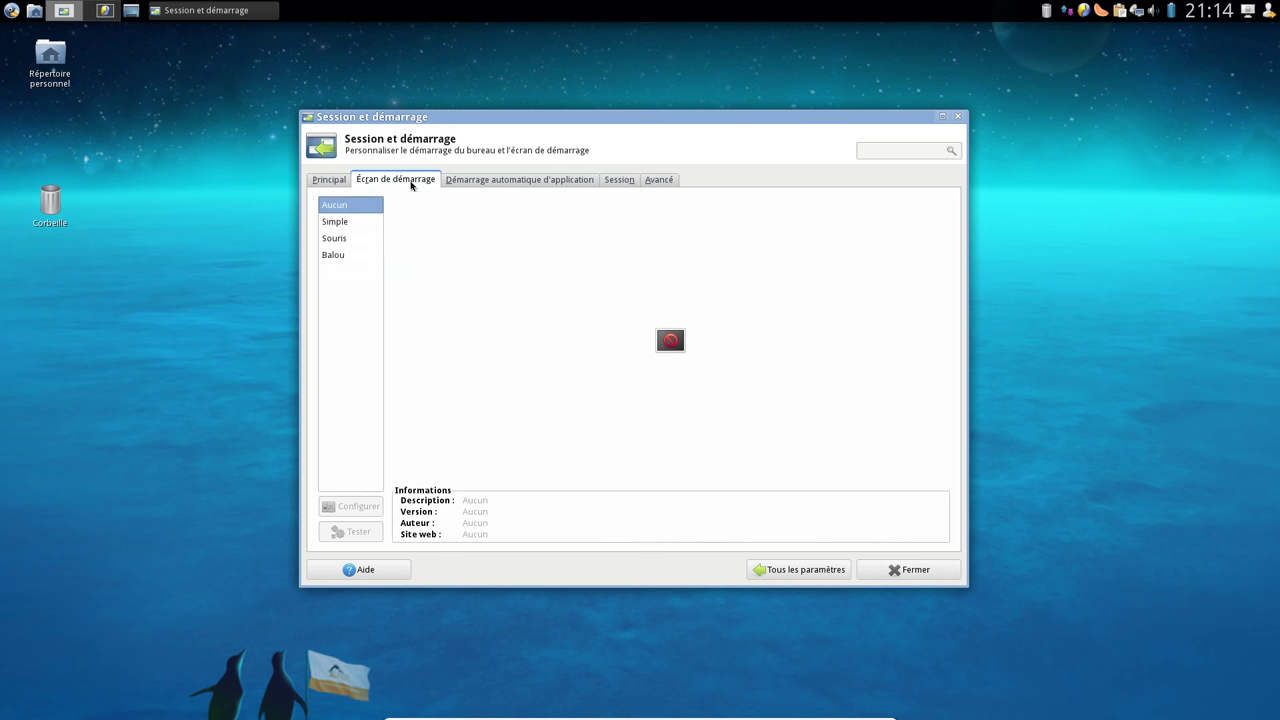
pyautogui.click(491, 181)
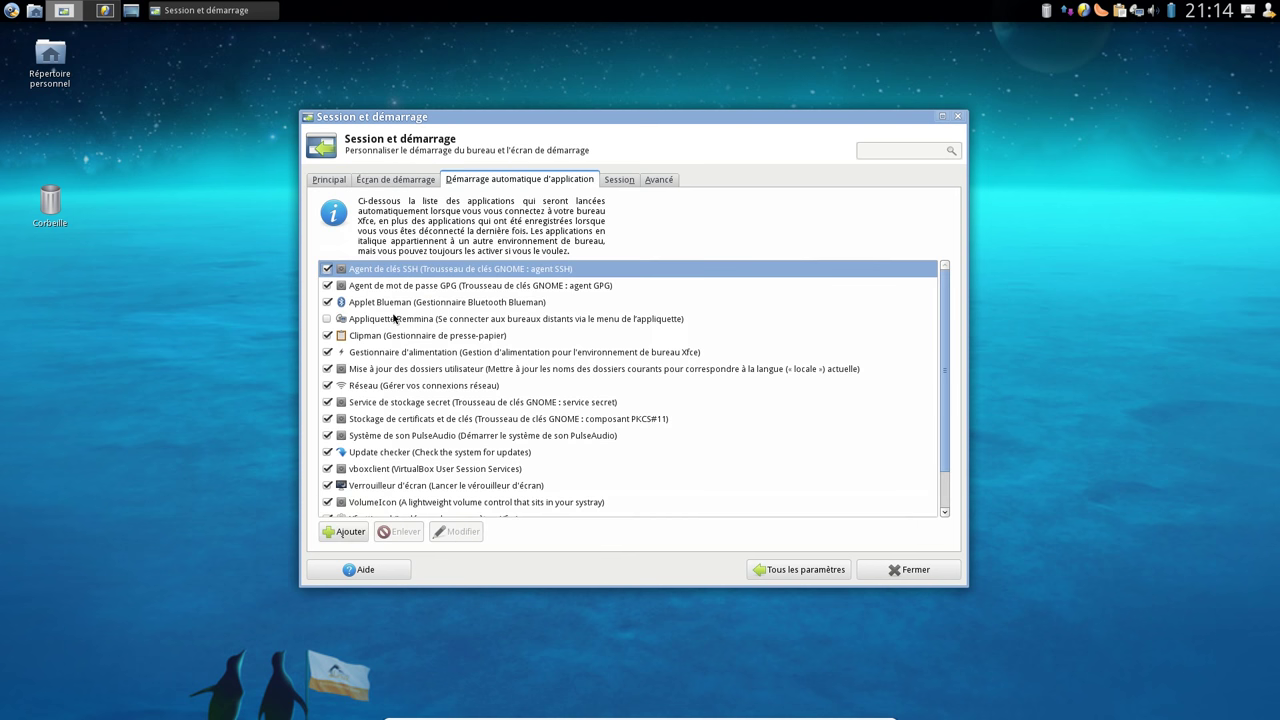
pyautogui.click(327, 302)
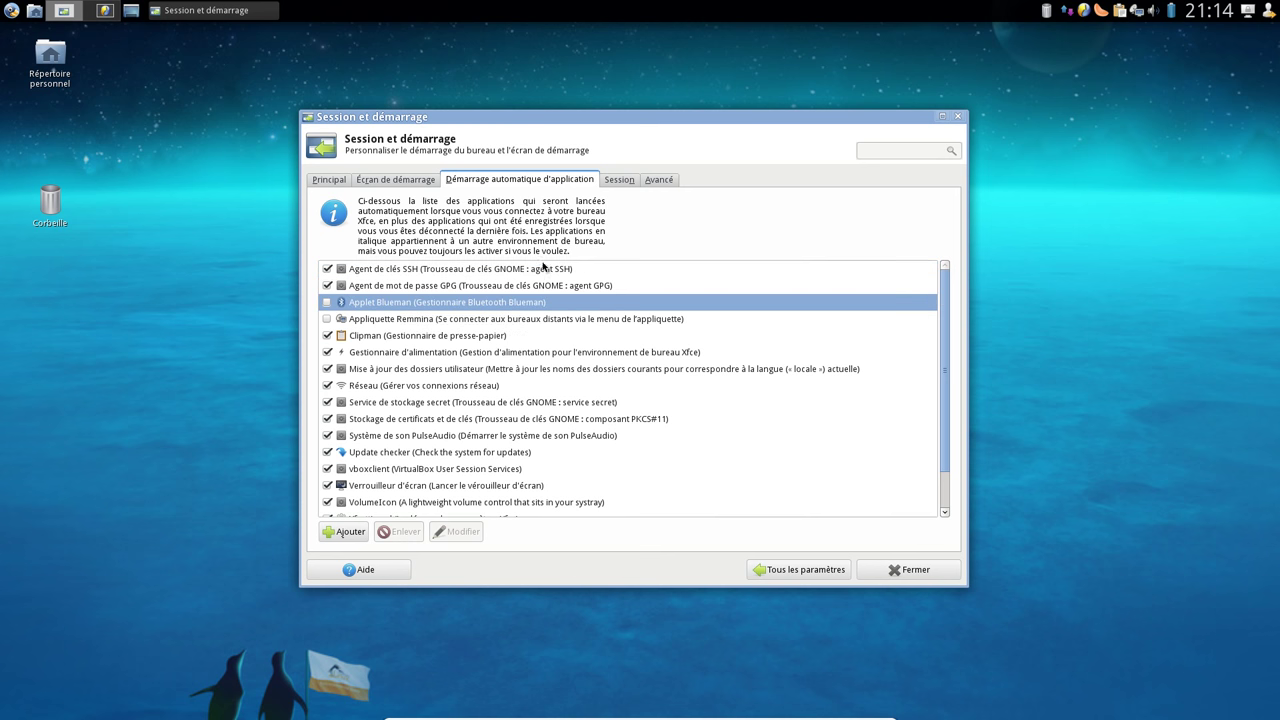
# Look over the Session and Avancé tabs, then close the settings manager
pyautogui.click(620, 181)
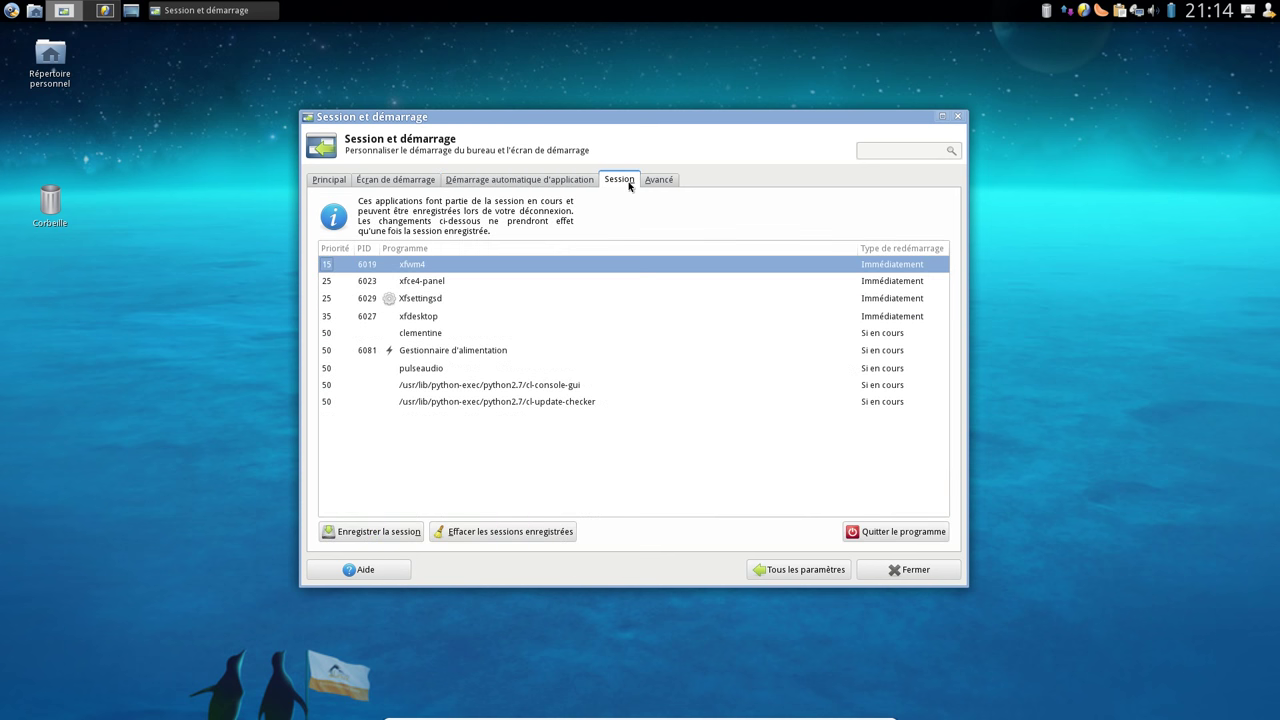
pyautogui.click(430, 386)
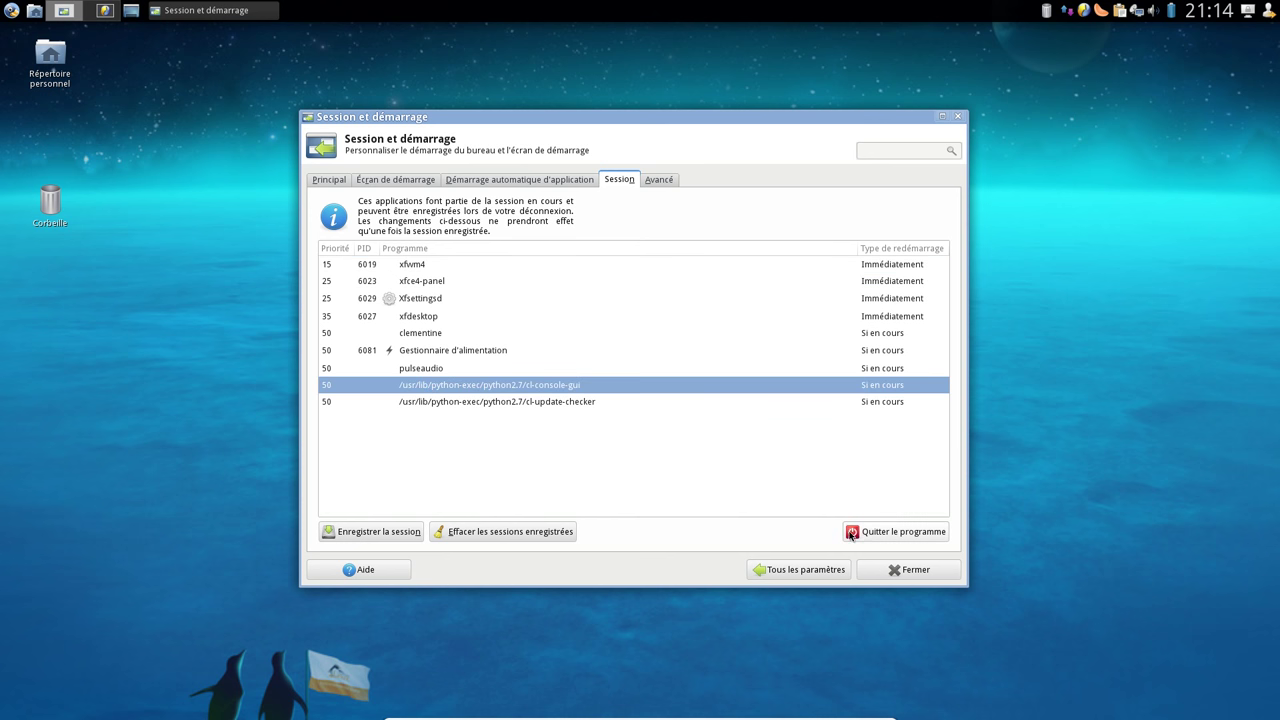
pyautogui.click(550, 403)
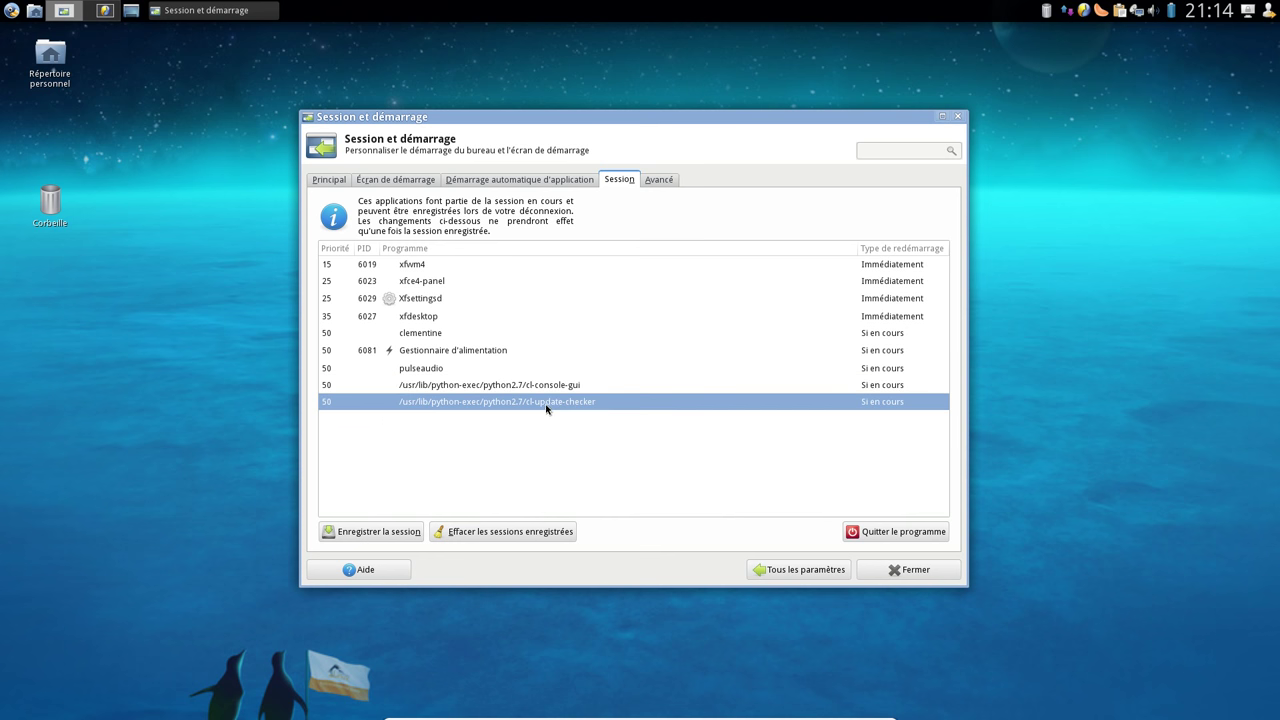
pyautogui.click(666, 183)
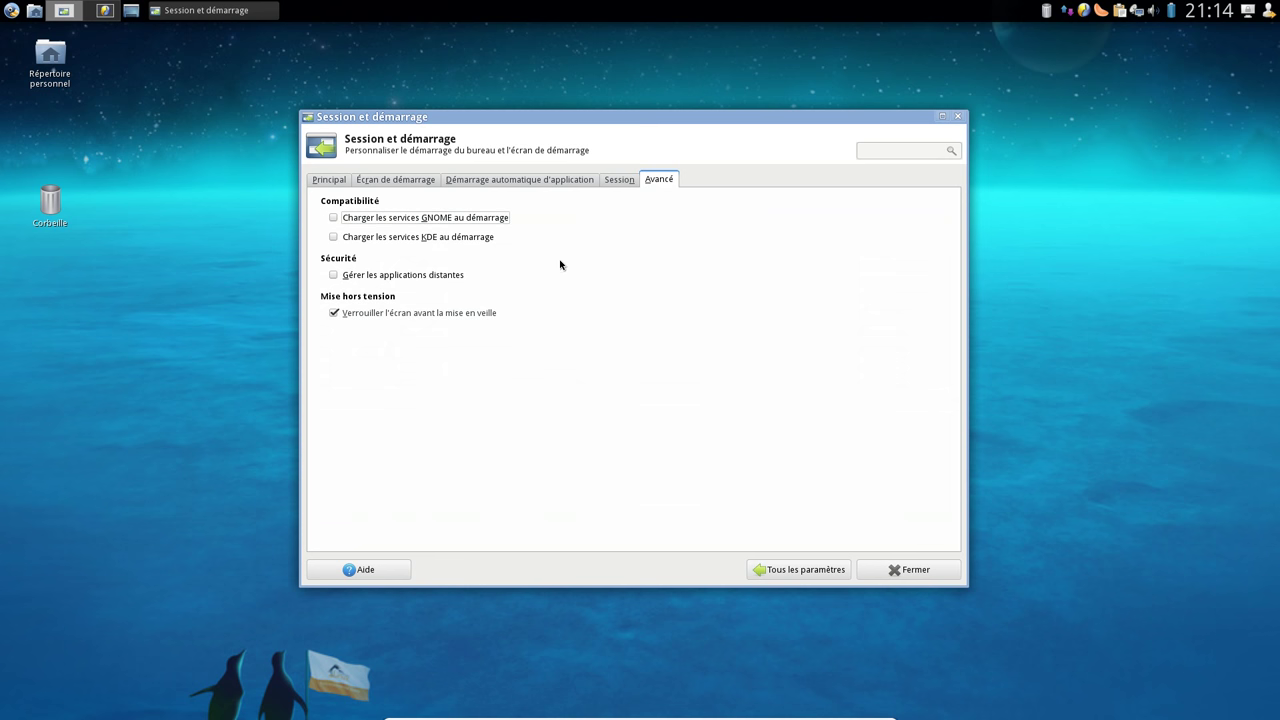
pyautogui.click(796, 567)
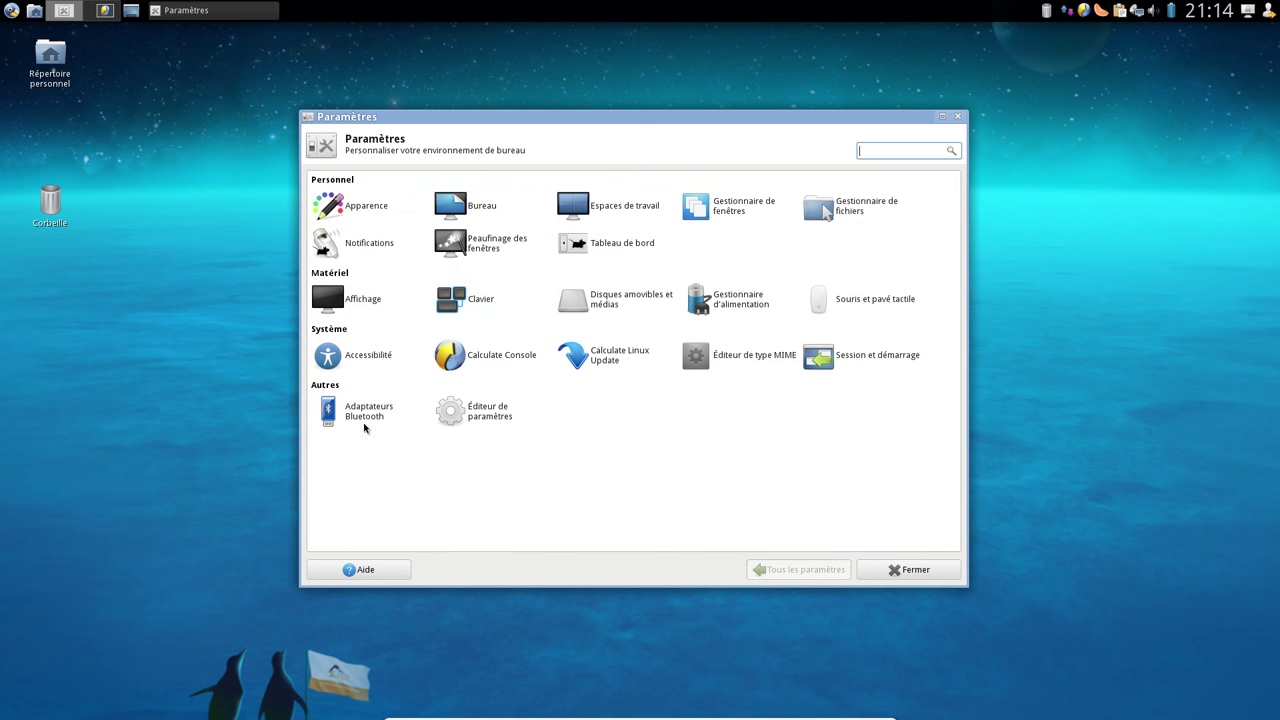
pyautogui.click(903, 570)
pyautogui.click(104, 11)
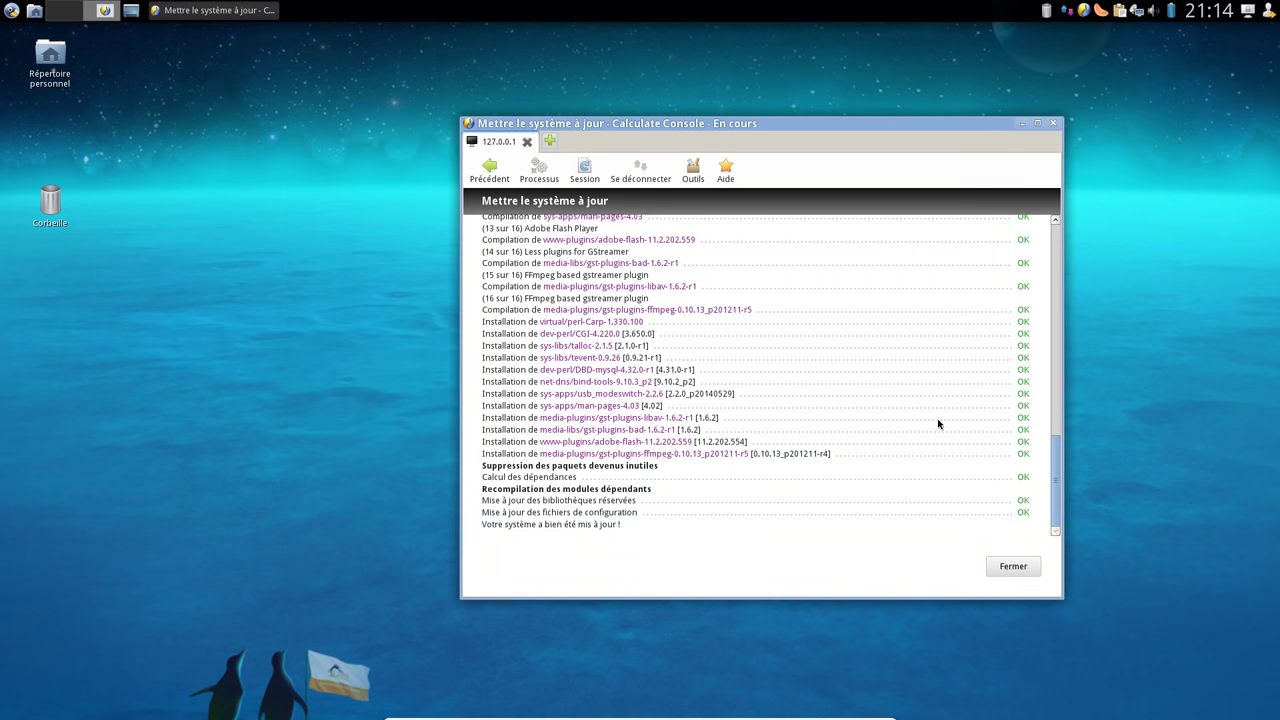
# Scroll through the 16-package update log, reposition the window, and close the report
pyautogui.scroll(10, 720, 305)
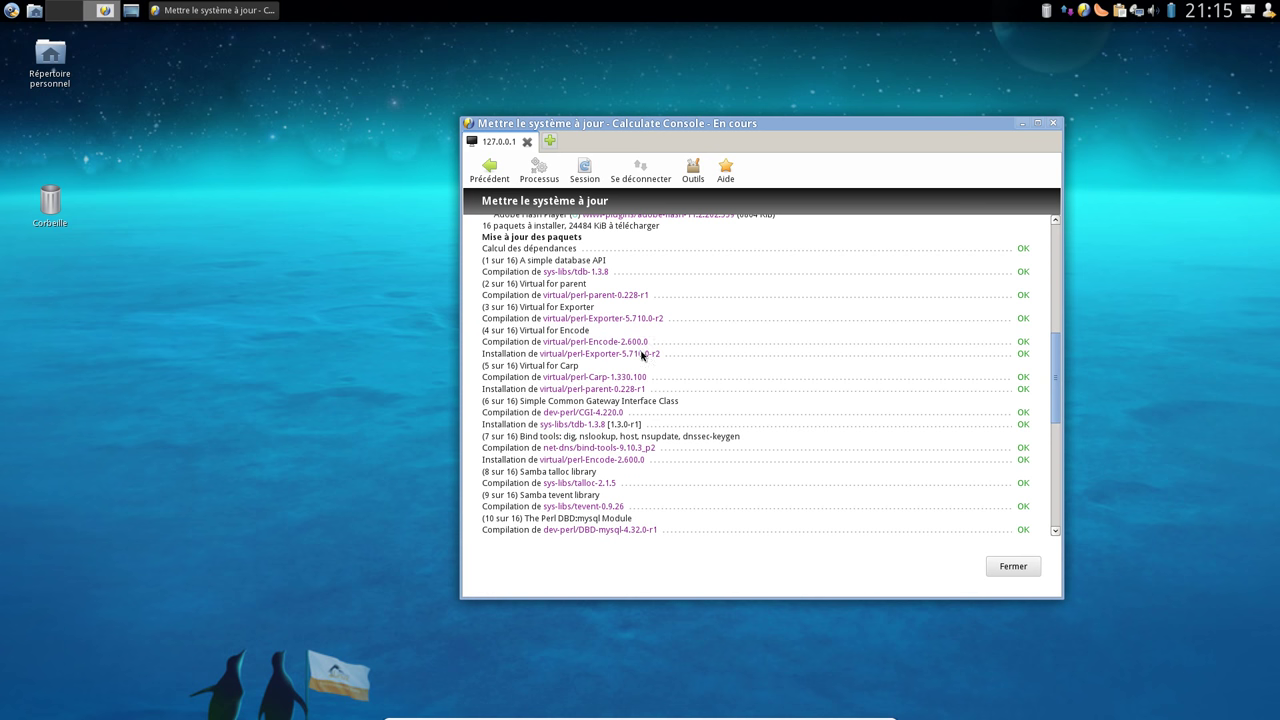
pyautogui.scroll(-6, 643, 356)
pyautogui.moveTo(787, 128); pyautogui.dragTo(667, 108)
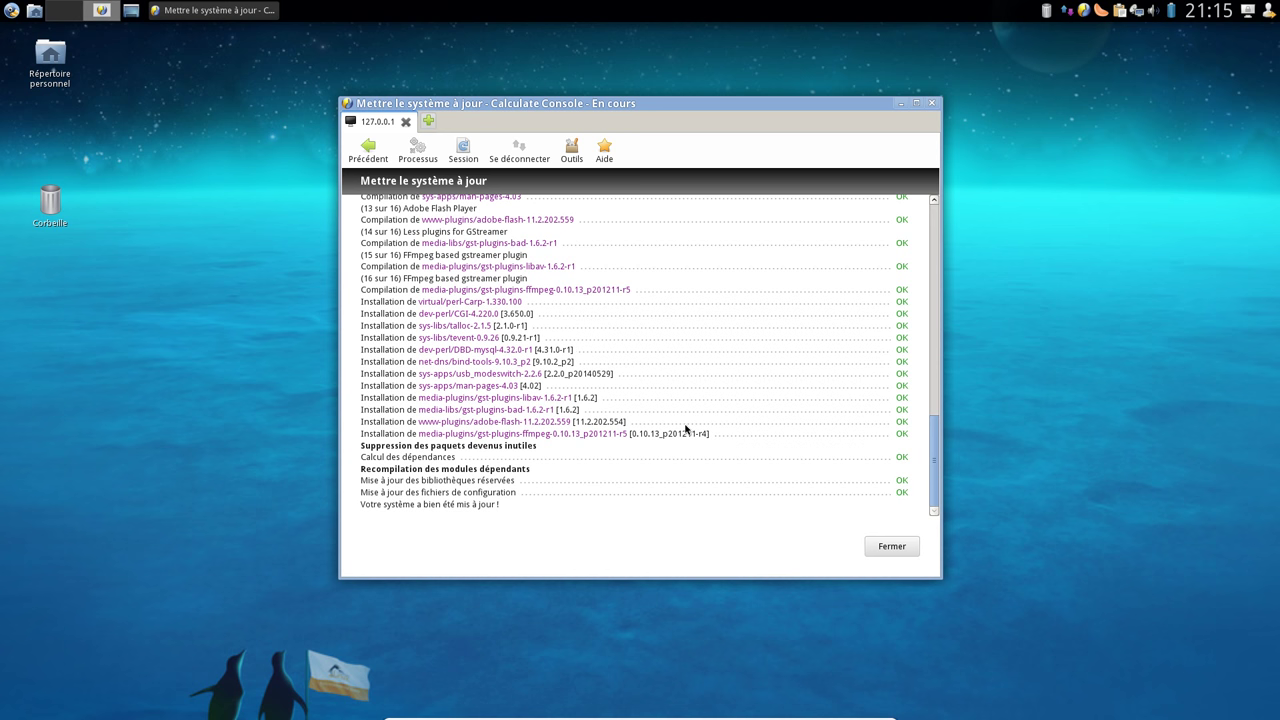
pyautogui.click(891, 548)
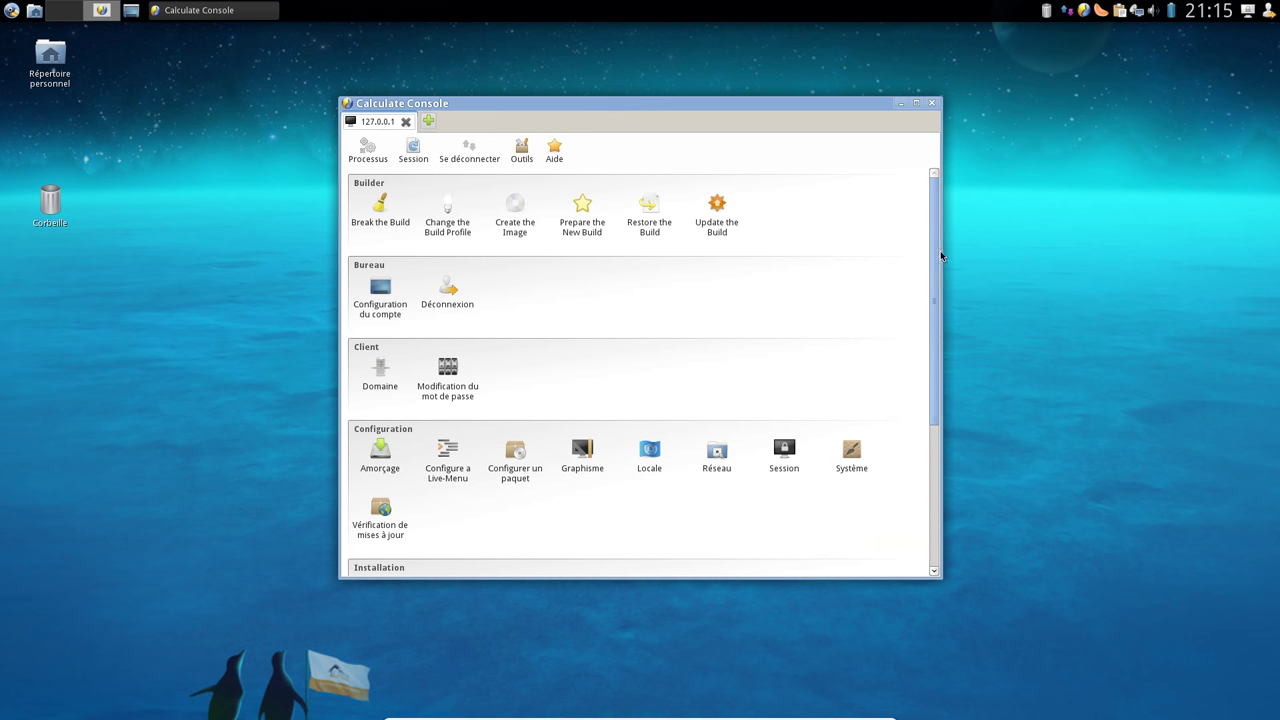
# Close Calculate Console and open a terminal in the home folder, centred on screen
pyautogui.click(931, 104)
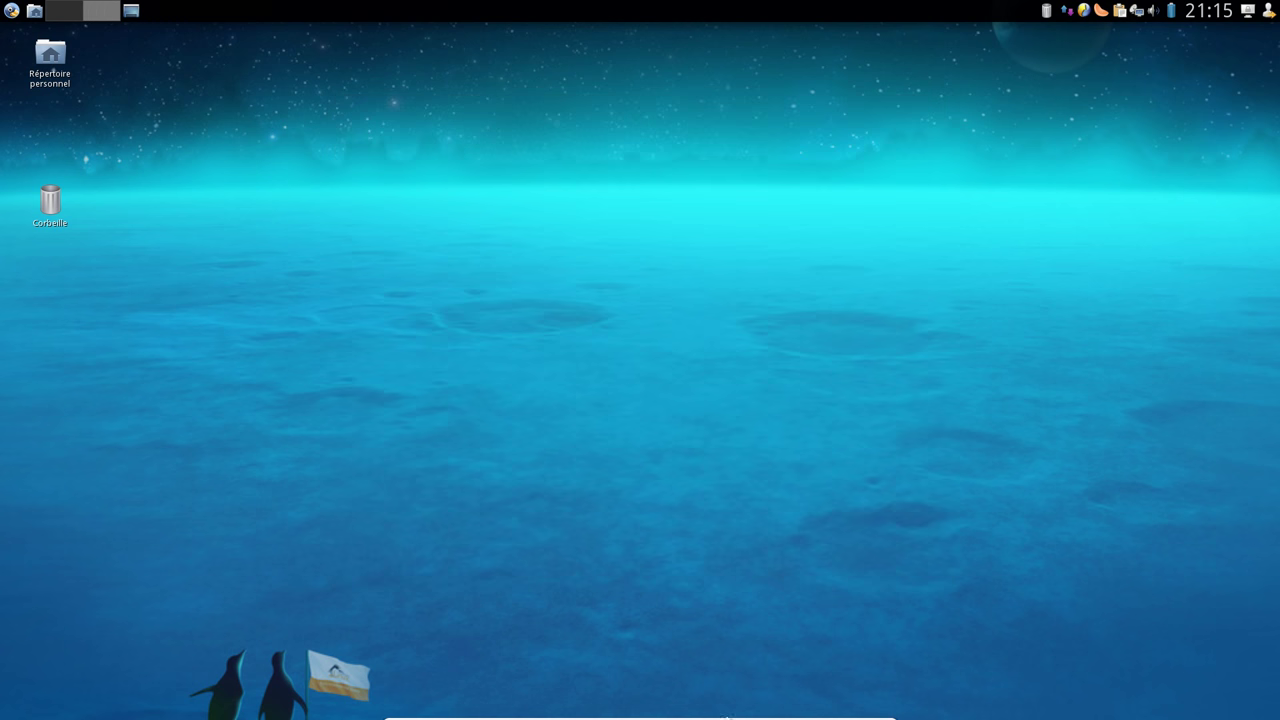
pyautogui.click(34, 10)
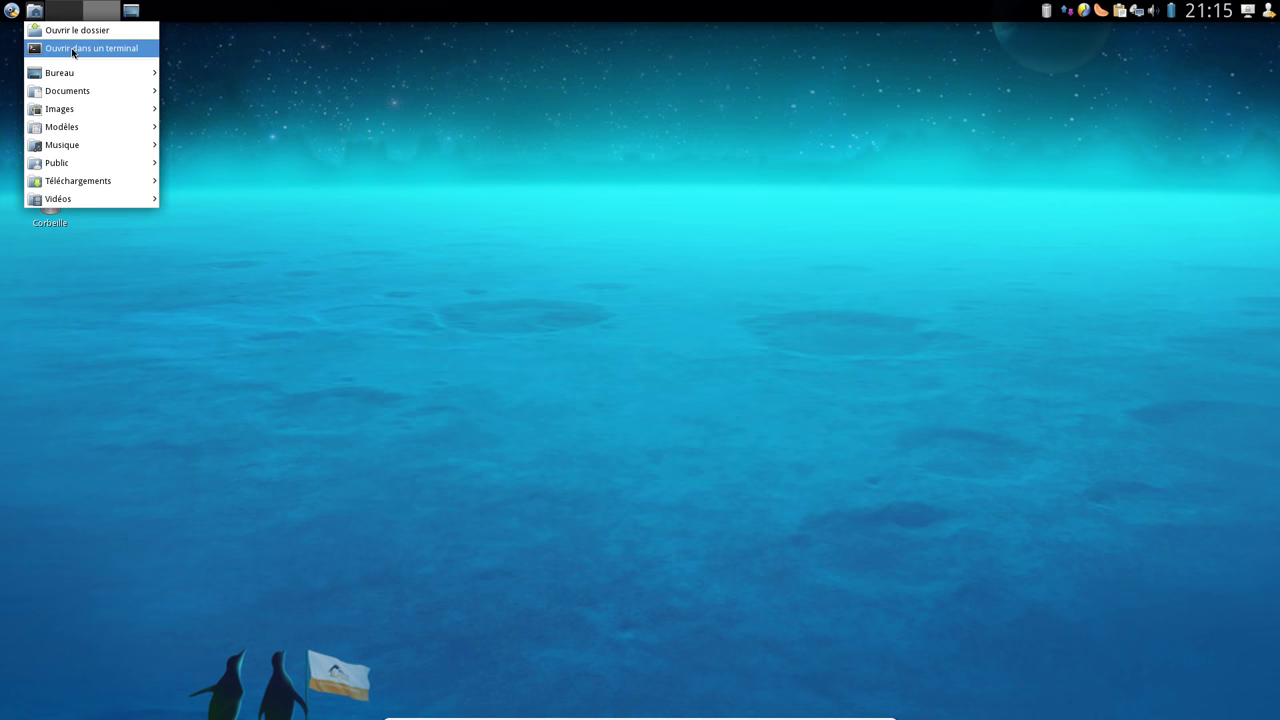
pyautogui.click(73, 50)
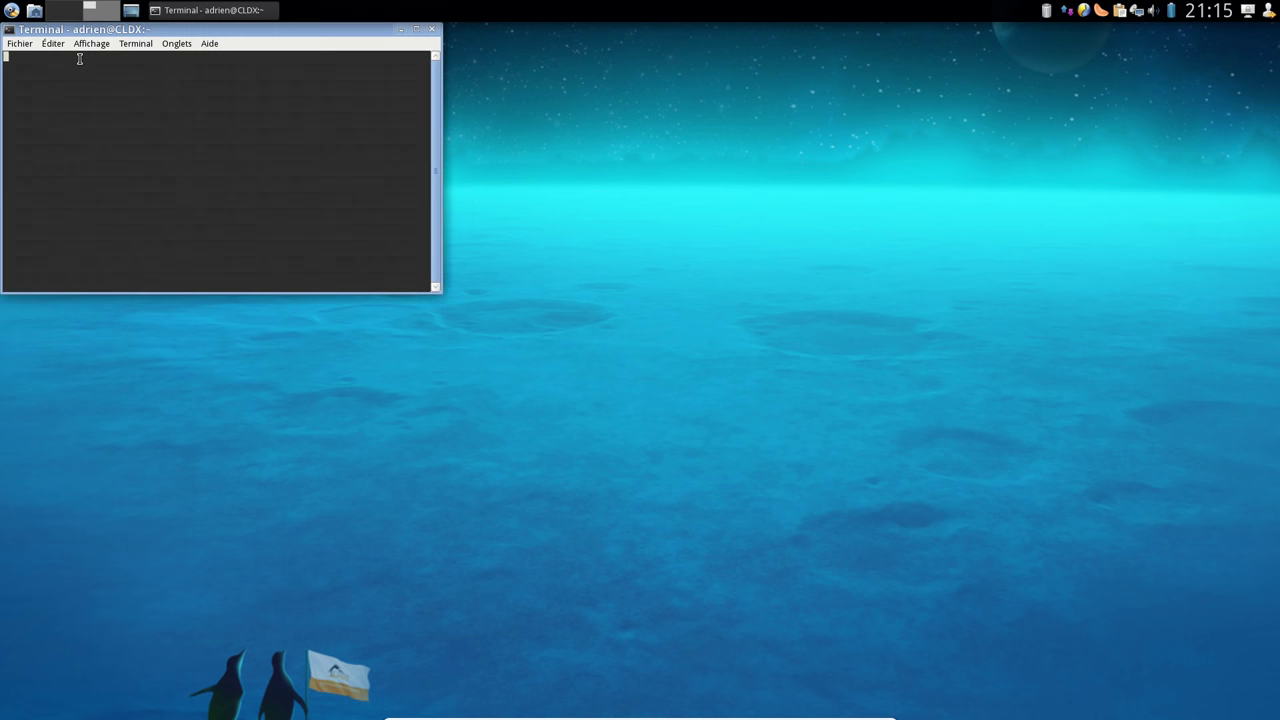
pyautogui.moveTo(333, 32); pyautogui.dragTo(822, 300)
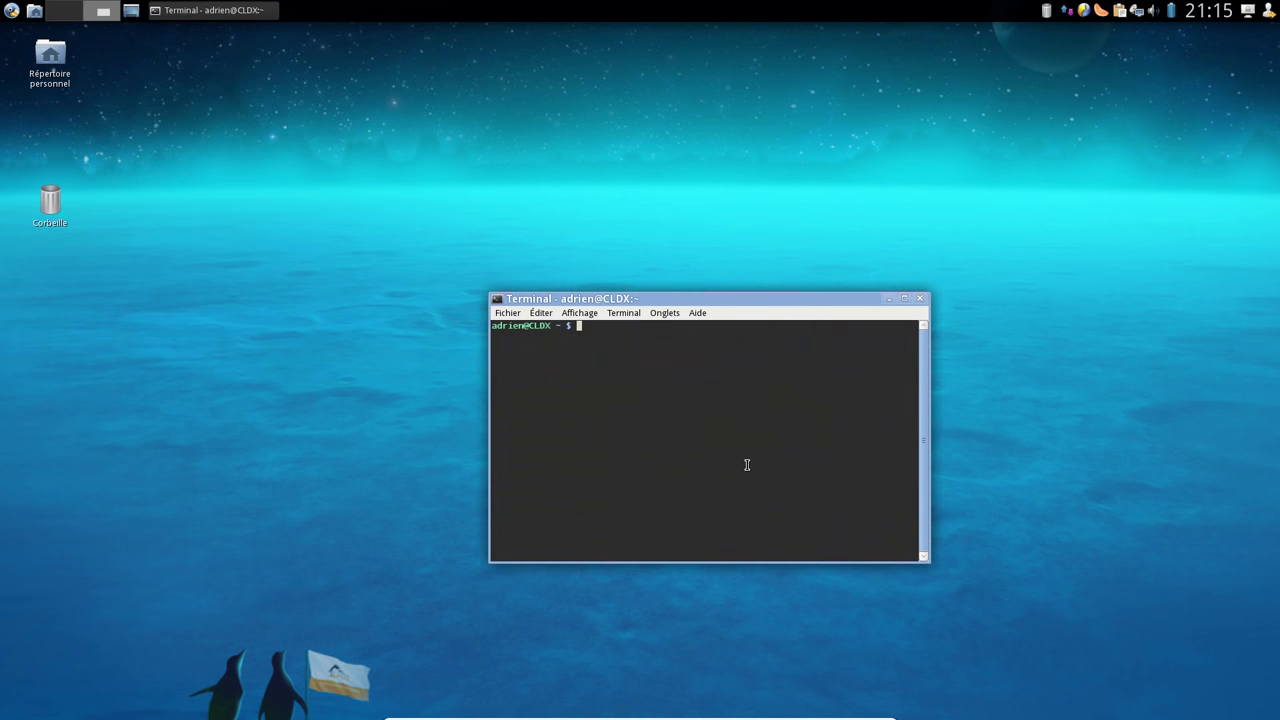
# Become root with su, start 'emerge -avq firefox', and enlarge the terminal window
pyautogui.write('su')
pyautogui.press('Return')
pyautogui.press('Return')
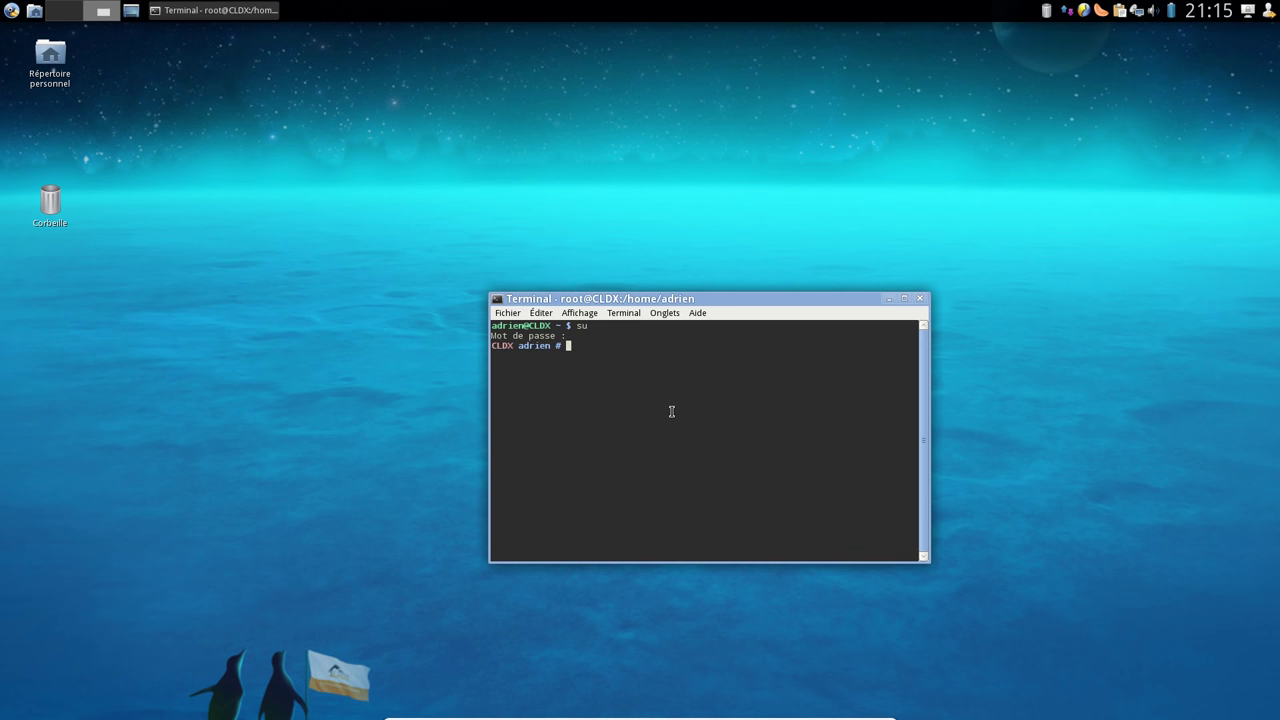
pyautogui.write('emerge -avq firefox')
pyautogui.press('Return')
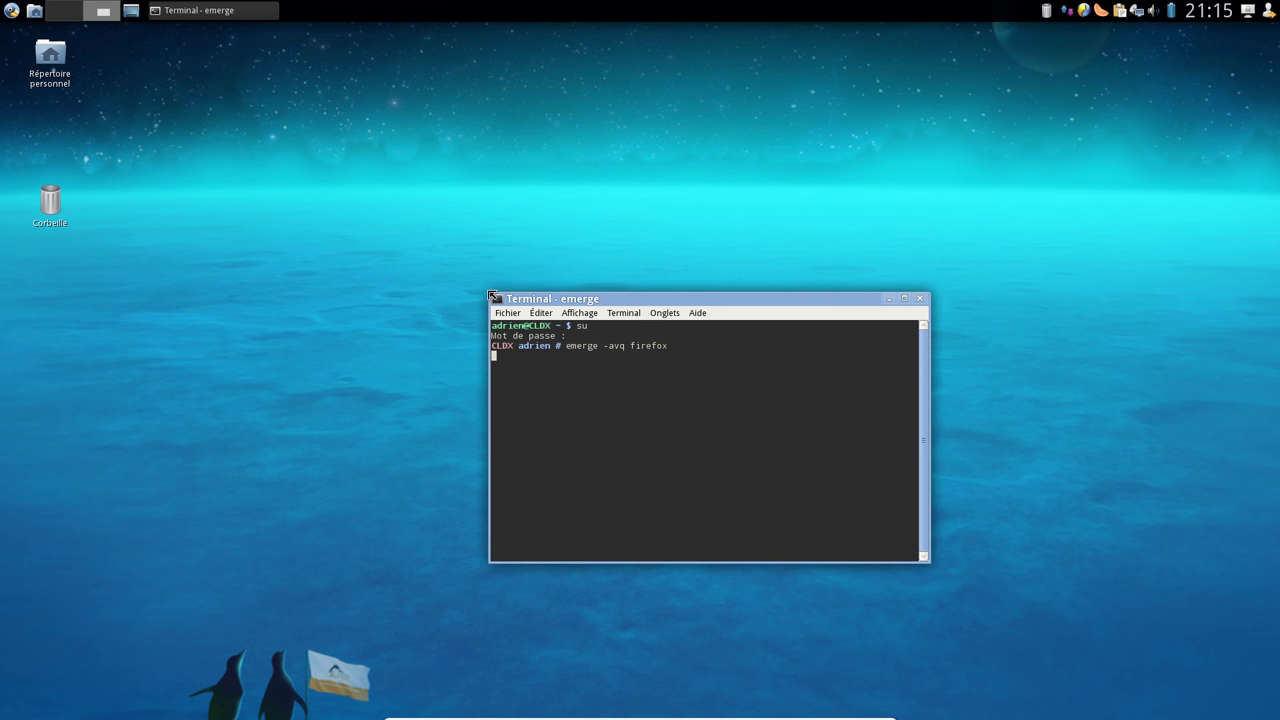
pyautogui.moveTo(488, 291); pyautogui.dragTo(281, 173)
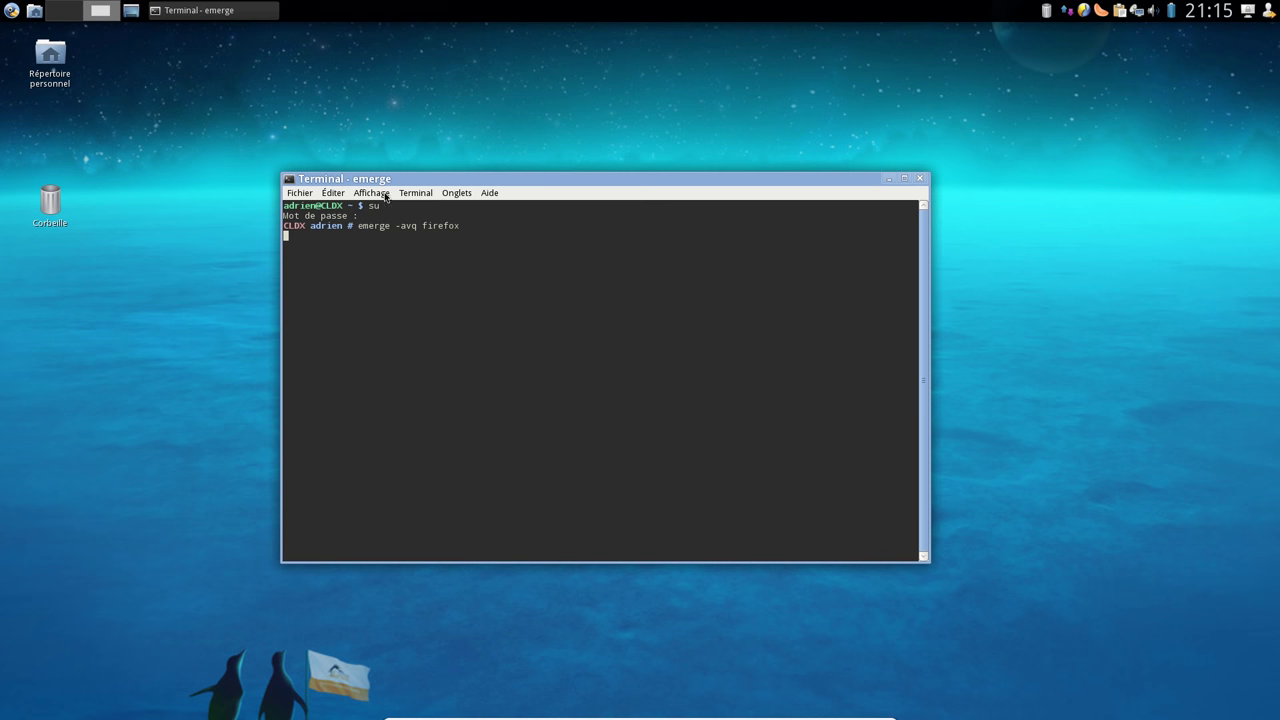
# Set the terminal font size to 14 in the Apparence preferences
pyautogui.click(336, 193)
pyautogui.click(372, 289)
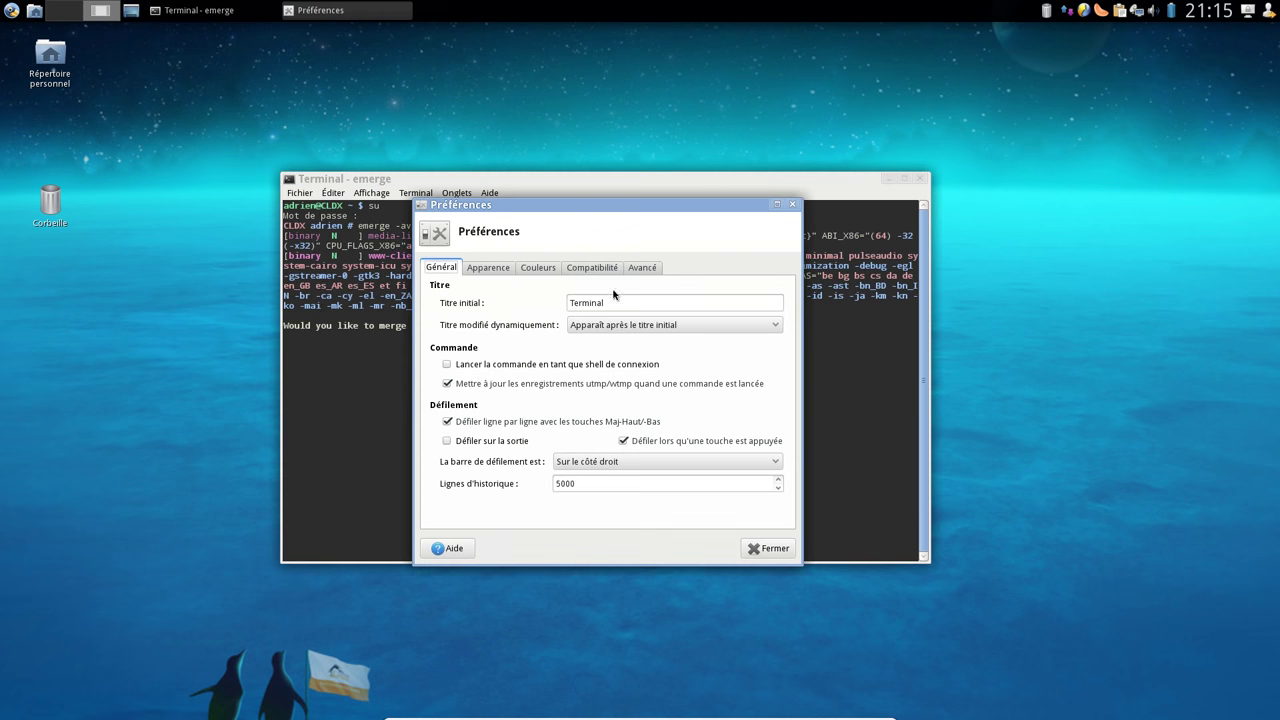
pyautogui.click(501, 270)
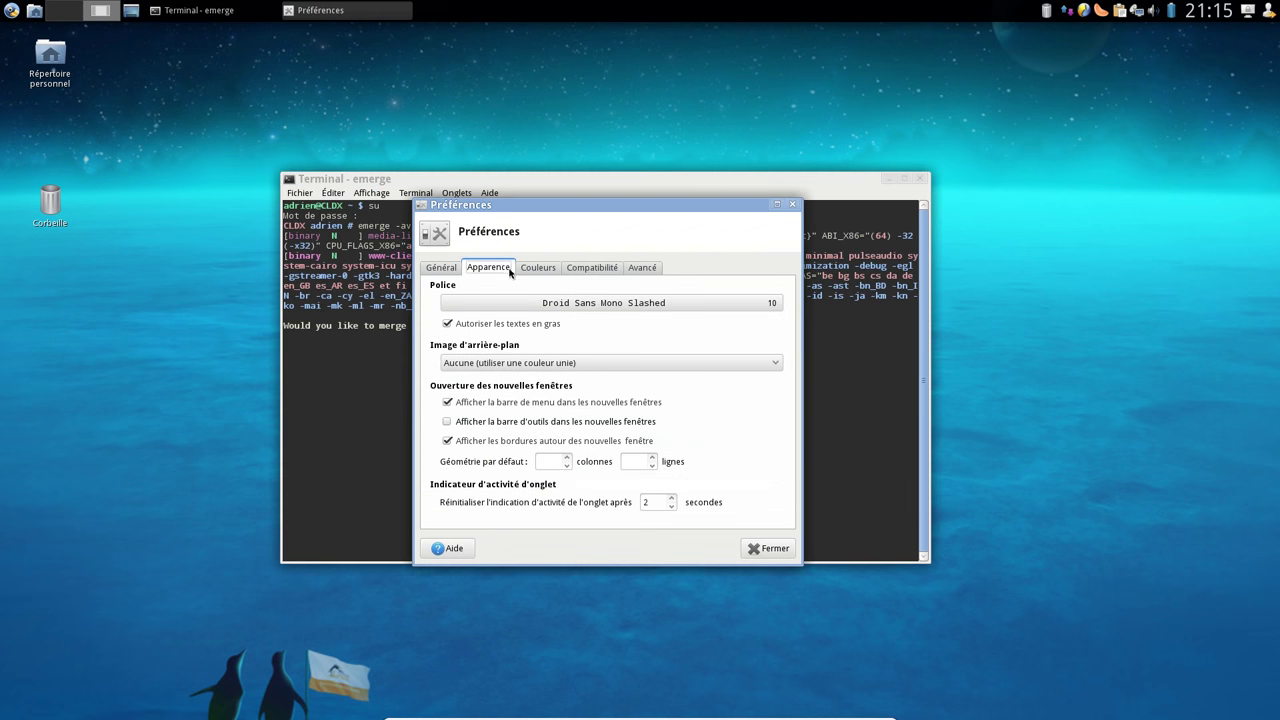
pyautogui.click(580, 305)
pyautogui.moveTo(733, 413); pyautogui.dragTo(732, 440)
pyautogui.click(722, 495)
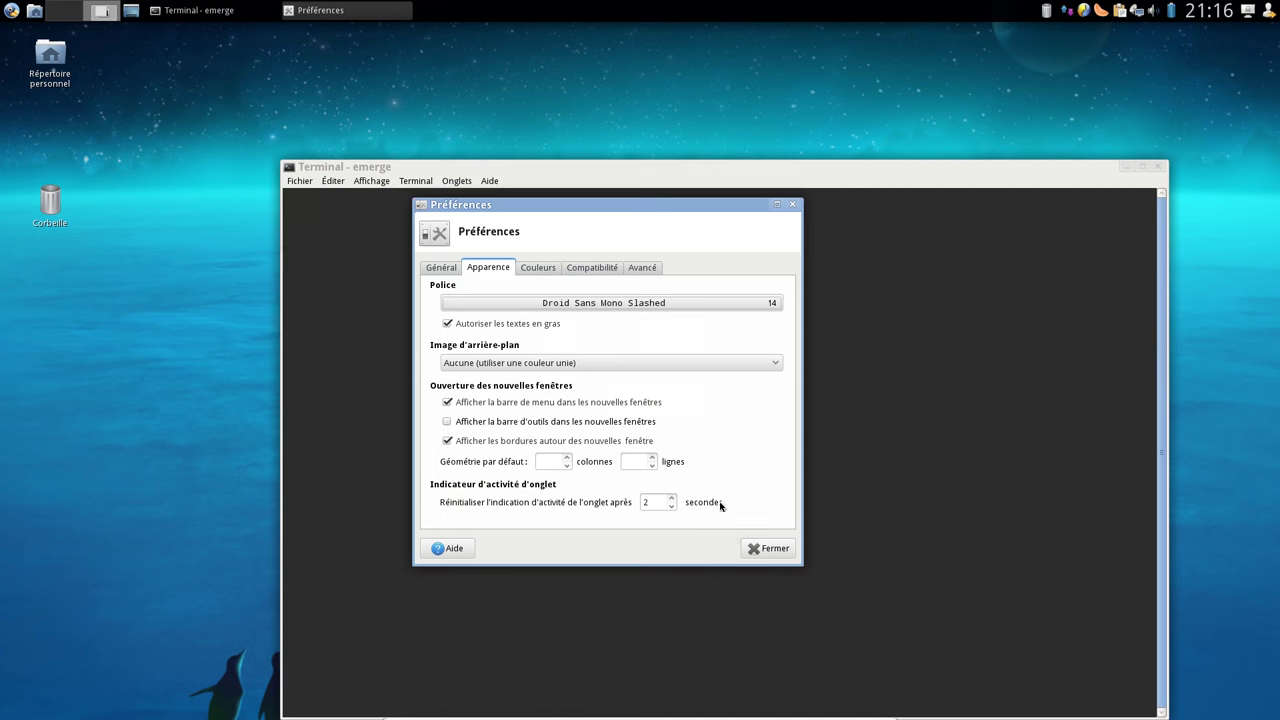
pyautogui.click(760, 548)
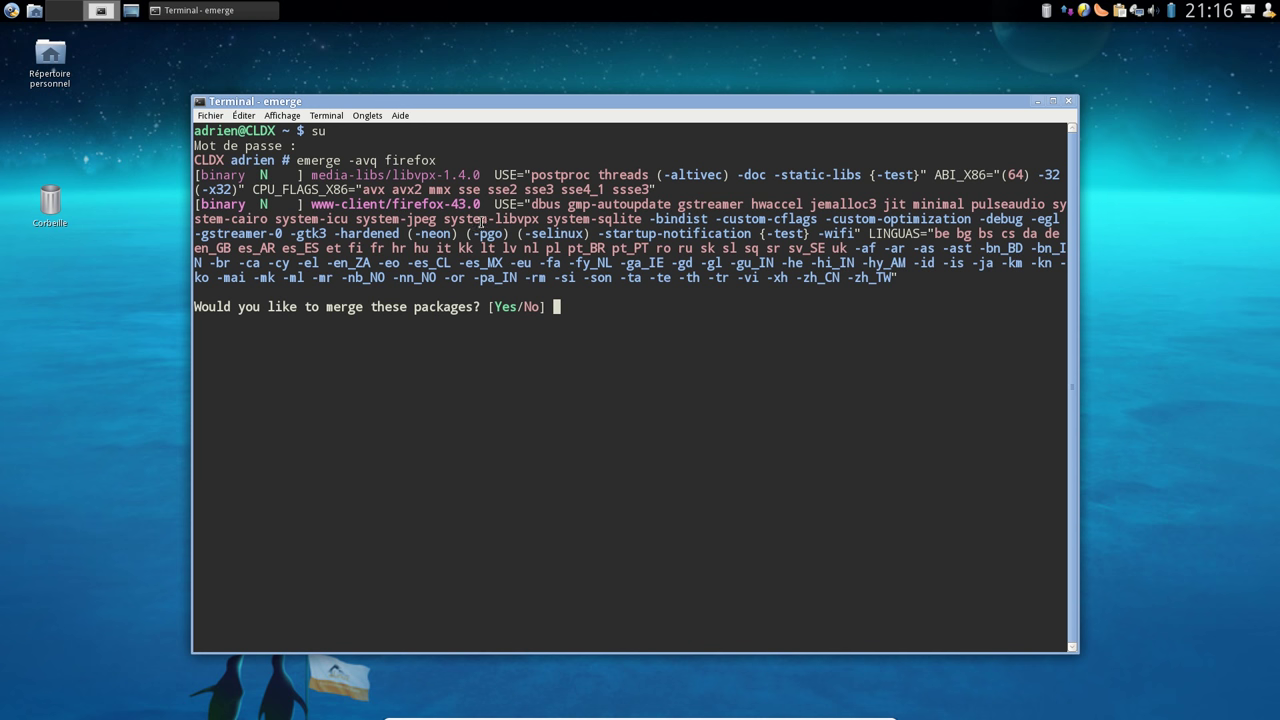
# Answer yes to emerge and follow firefox-43.0 and libvpx downloading and installing
pyautogui.write('yes')
pyautogui.press('Return')
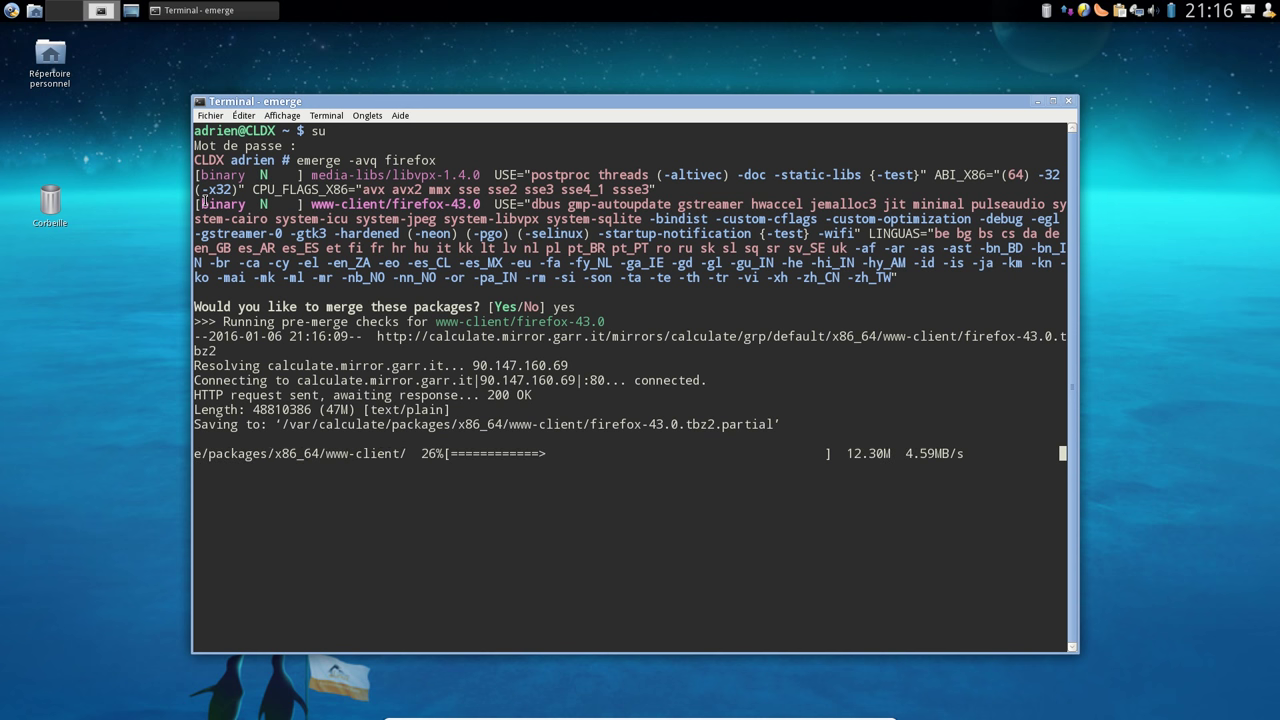
pyautogui.doubleClick(222, 204)
pyautogui.moveTo(428, 204); pyautogui.dragTo(443, 204)
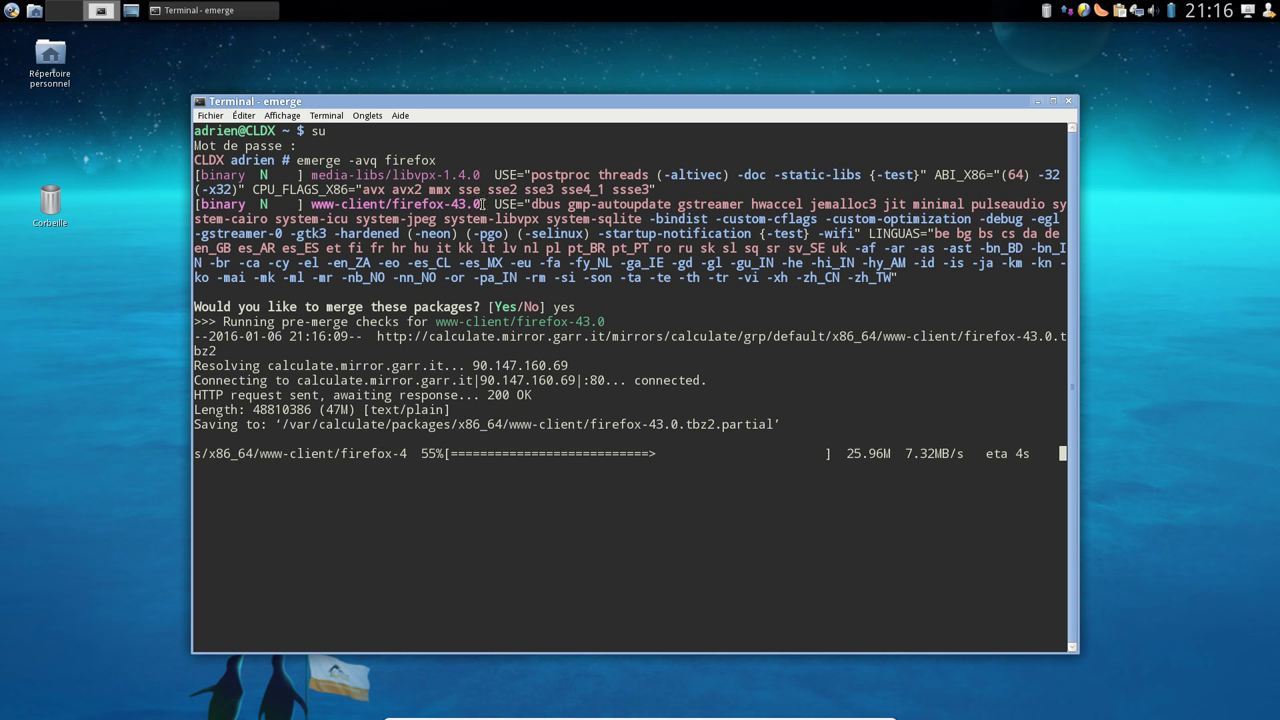
pyautogui.moveTo(201, 204); pyautogui.dragTo(481, 204)
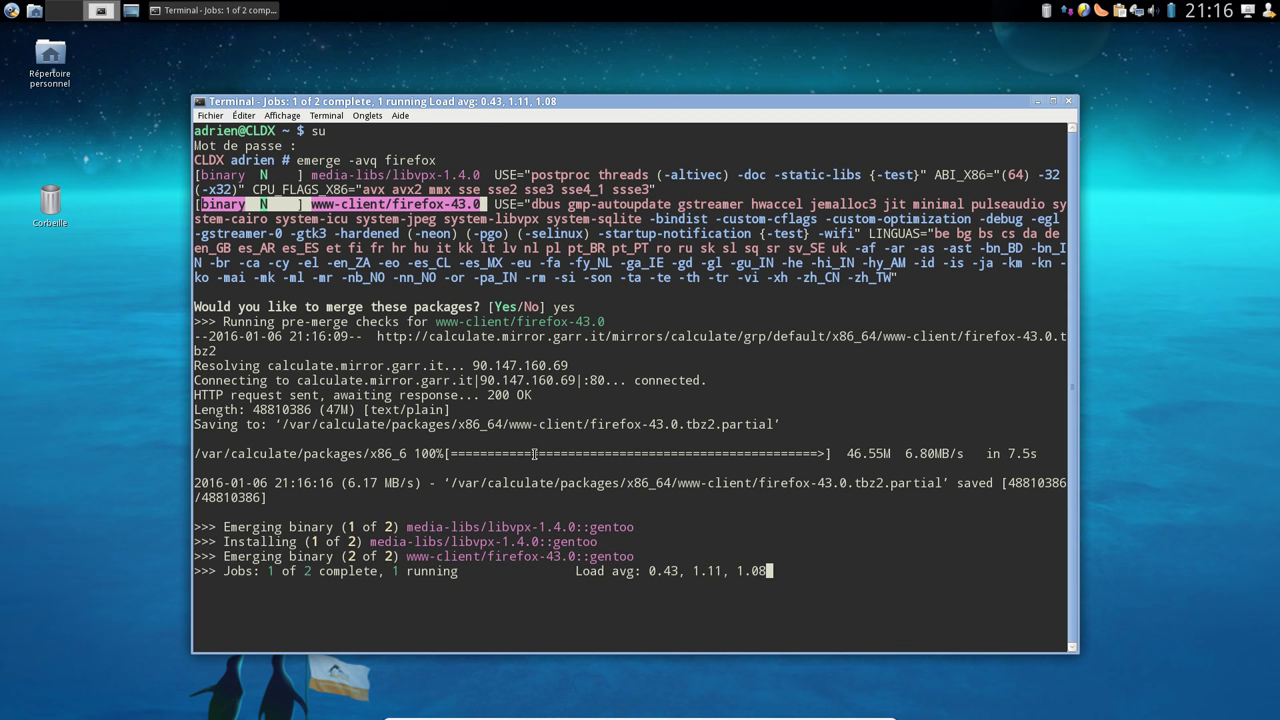
pyautogui.moveTo(509, 104); pyautogui.dragTo(517, 82)
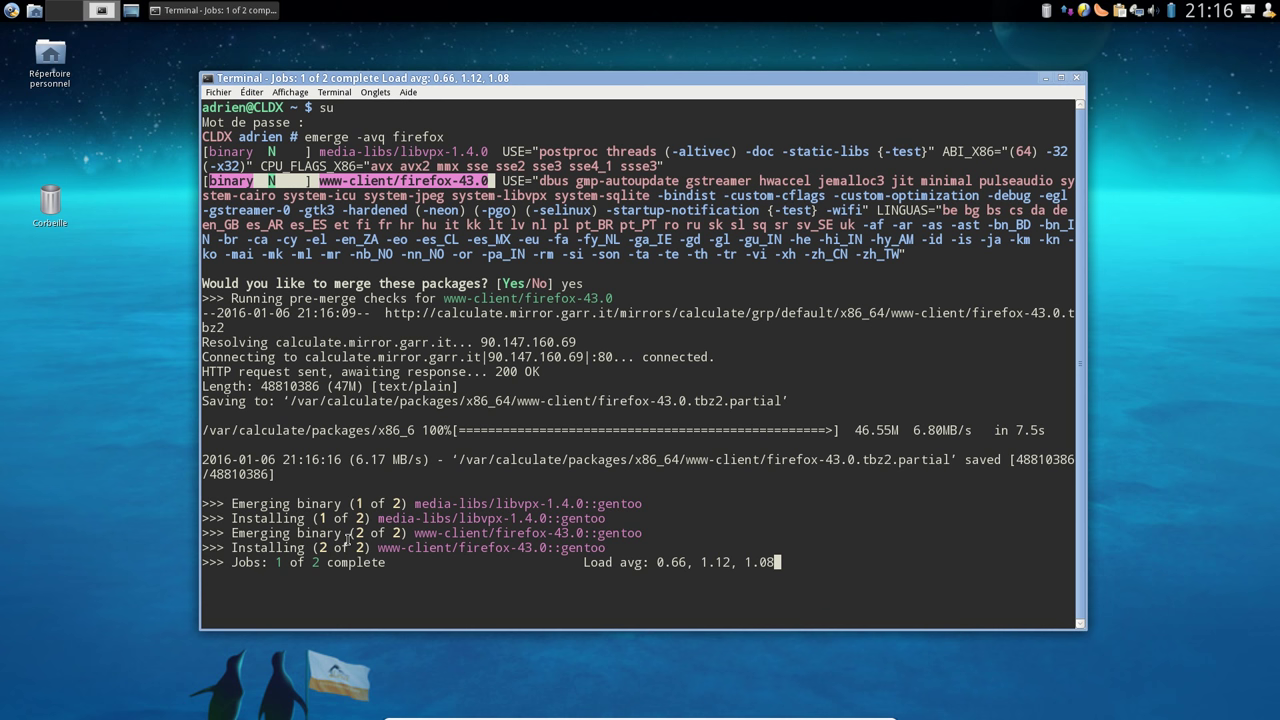
pyautogui.moveTo(252, 533); pyautogui.dragTo(407, 533)
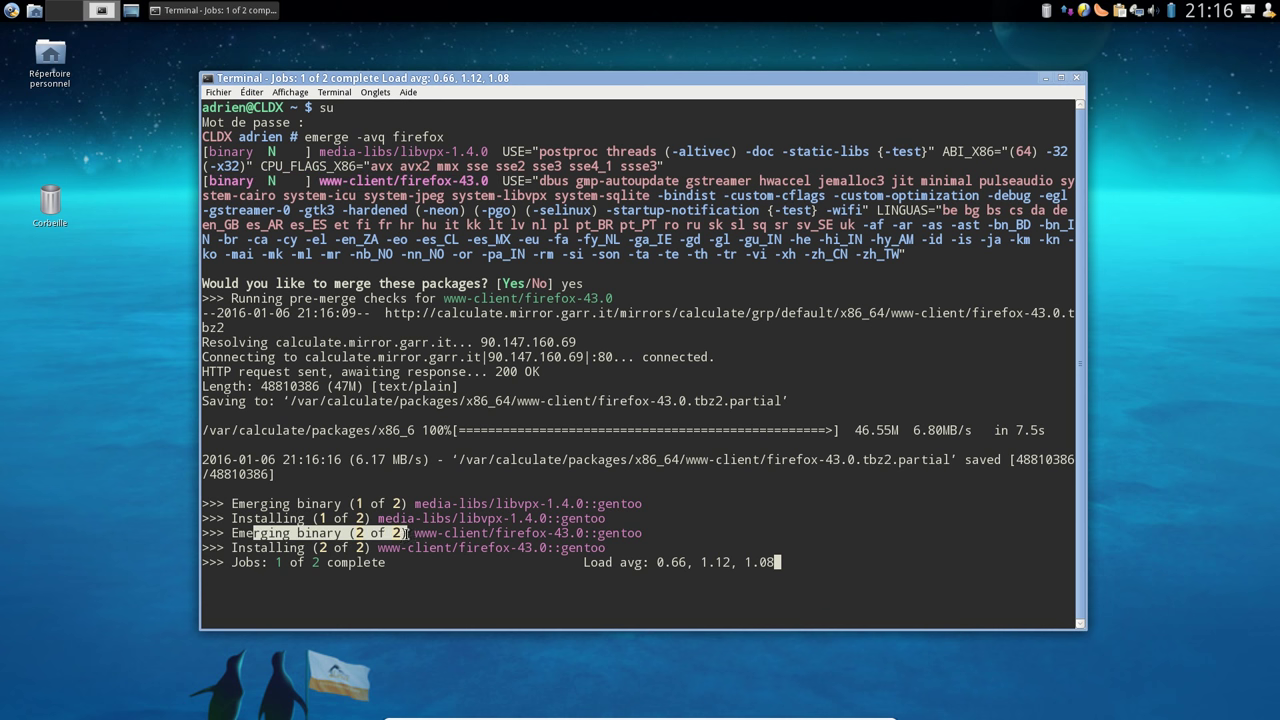
pyautogui.moveTo(260, 548); pyautogui.dragTo(409, 548)
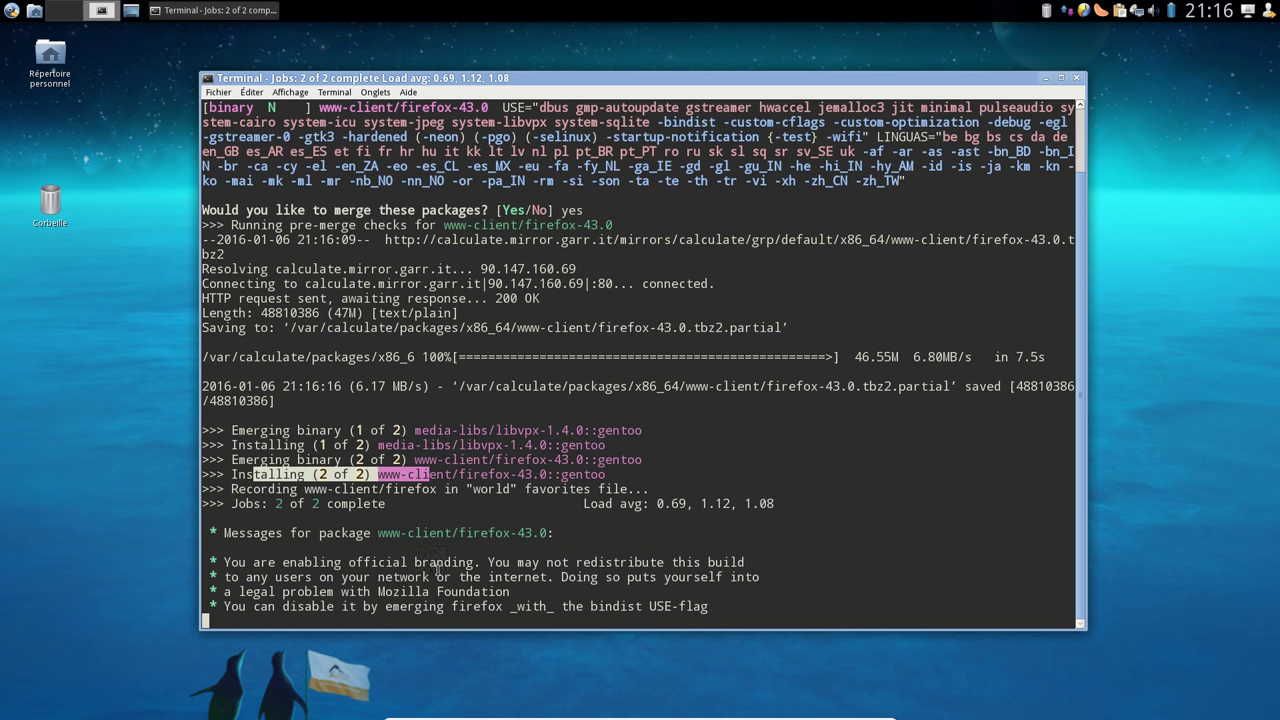
pyautogui.click(11, 10)
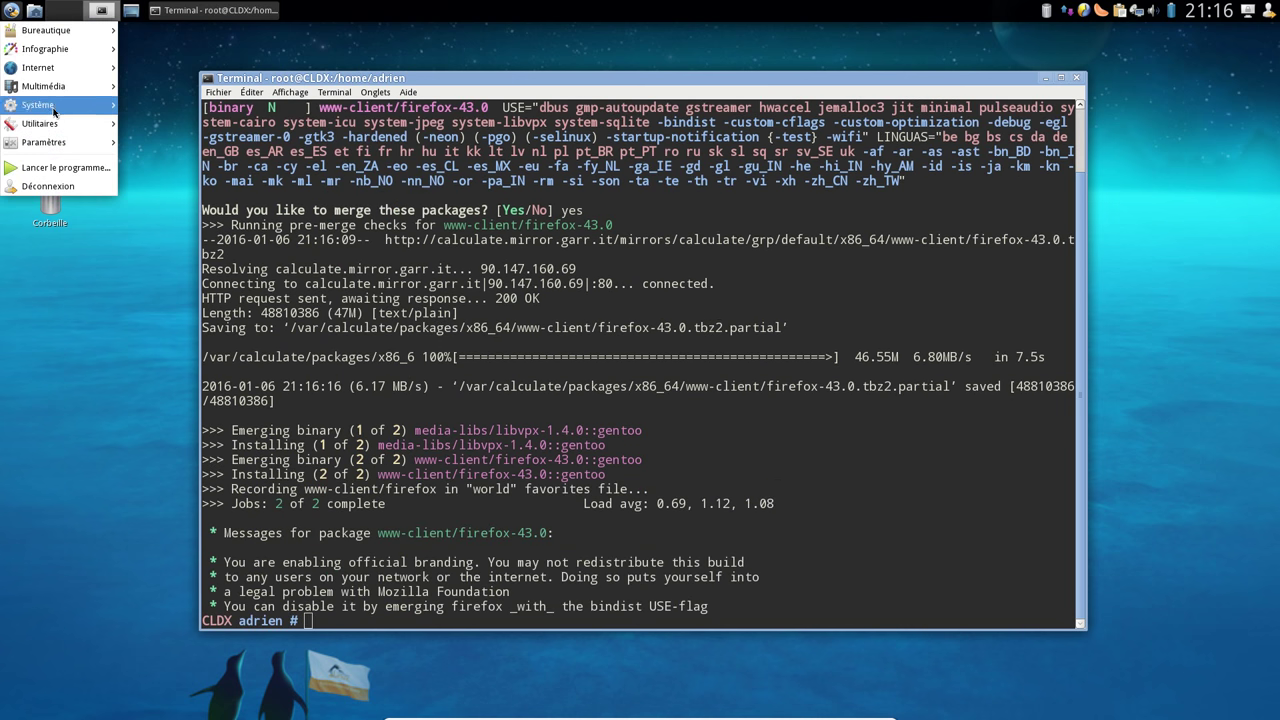
# Launch Mozilla Firefox and confirm in About Firefox that version 43.0 is running
pyautogui.moveTo(66, 78)
pyautogui.click(165, 161)
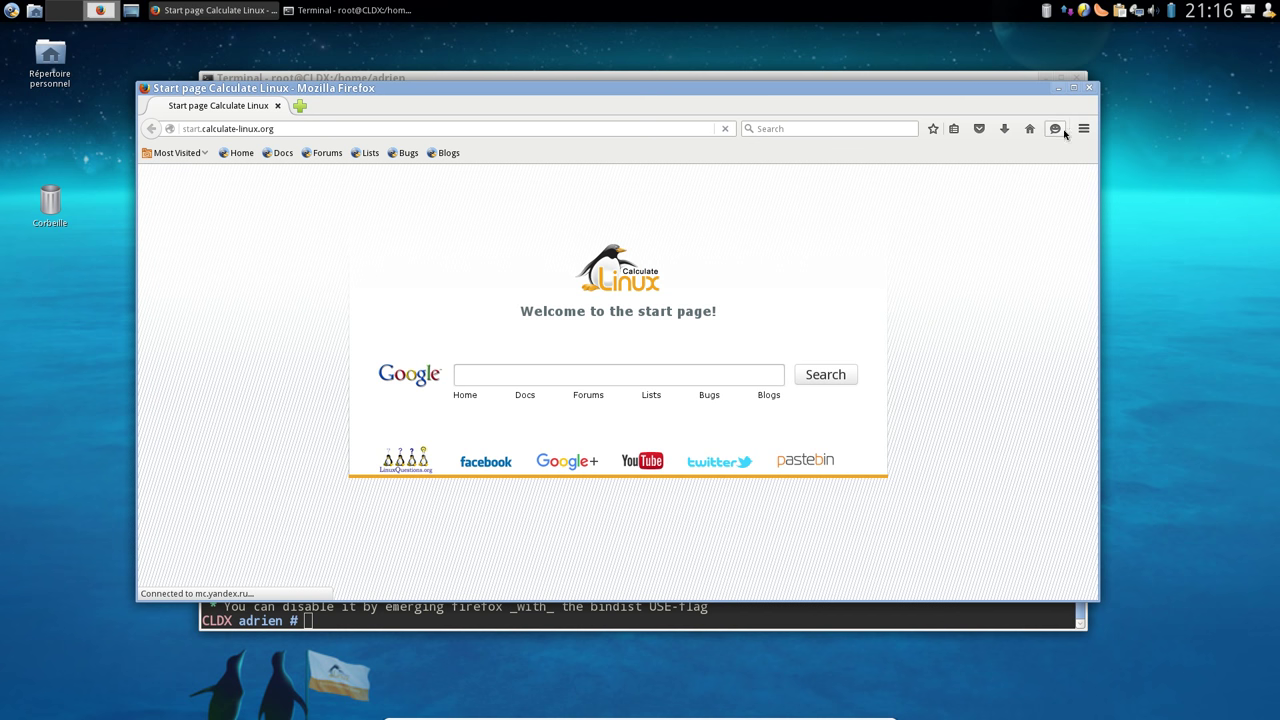
pyautogui.click(1083, 128)
pyautogui.click(1049, 466)
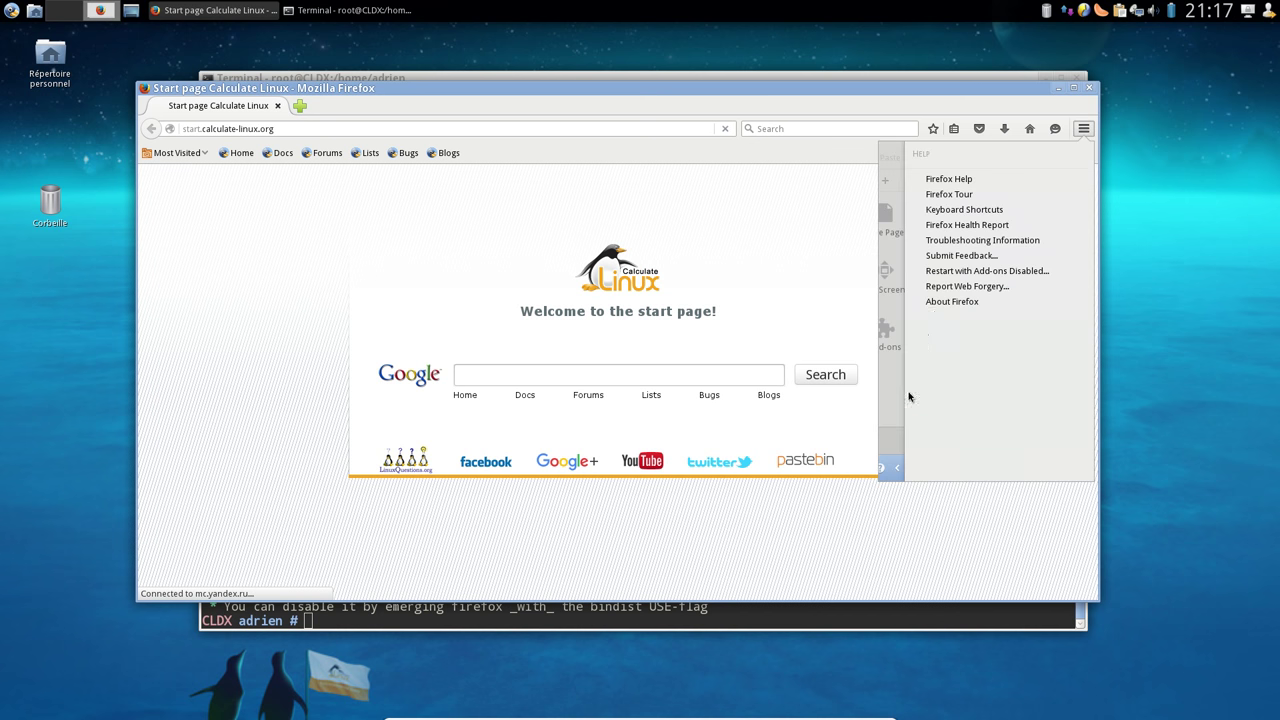
pyautogui.click(950, 301)
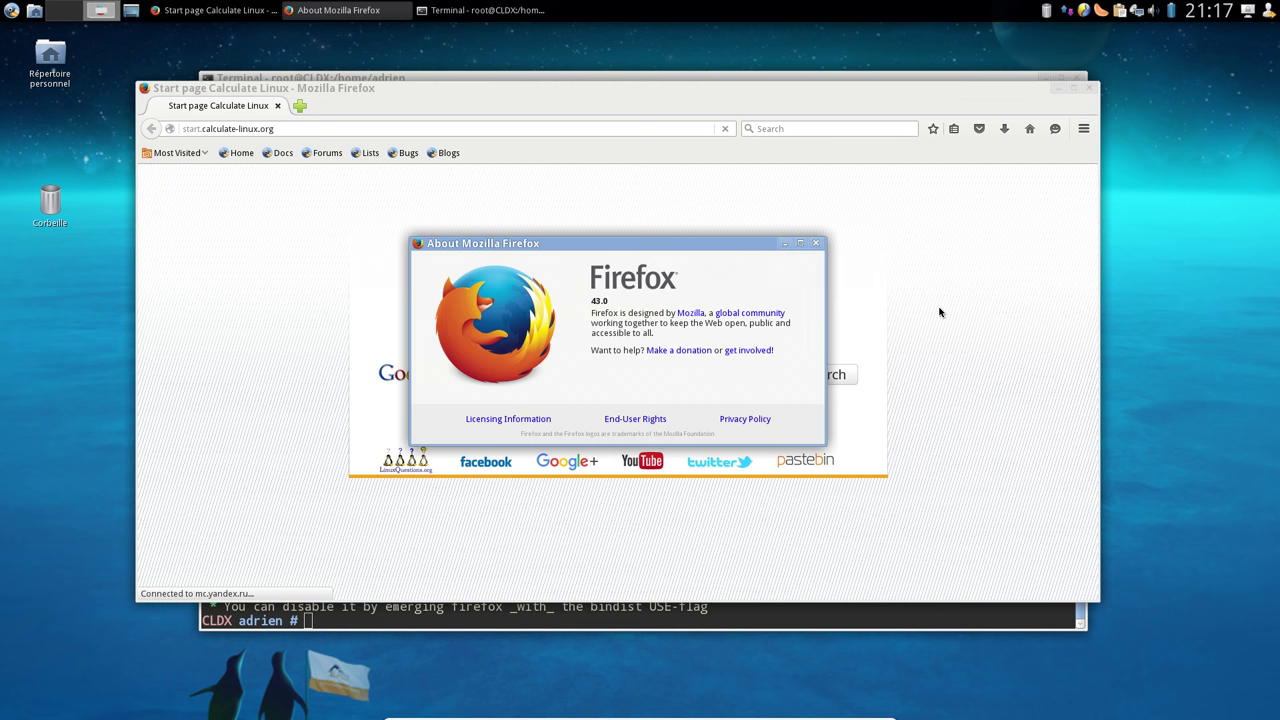
pyautogui.click(815, 244)
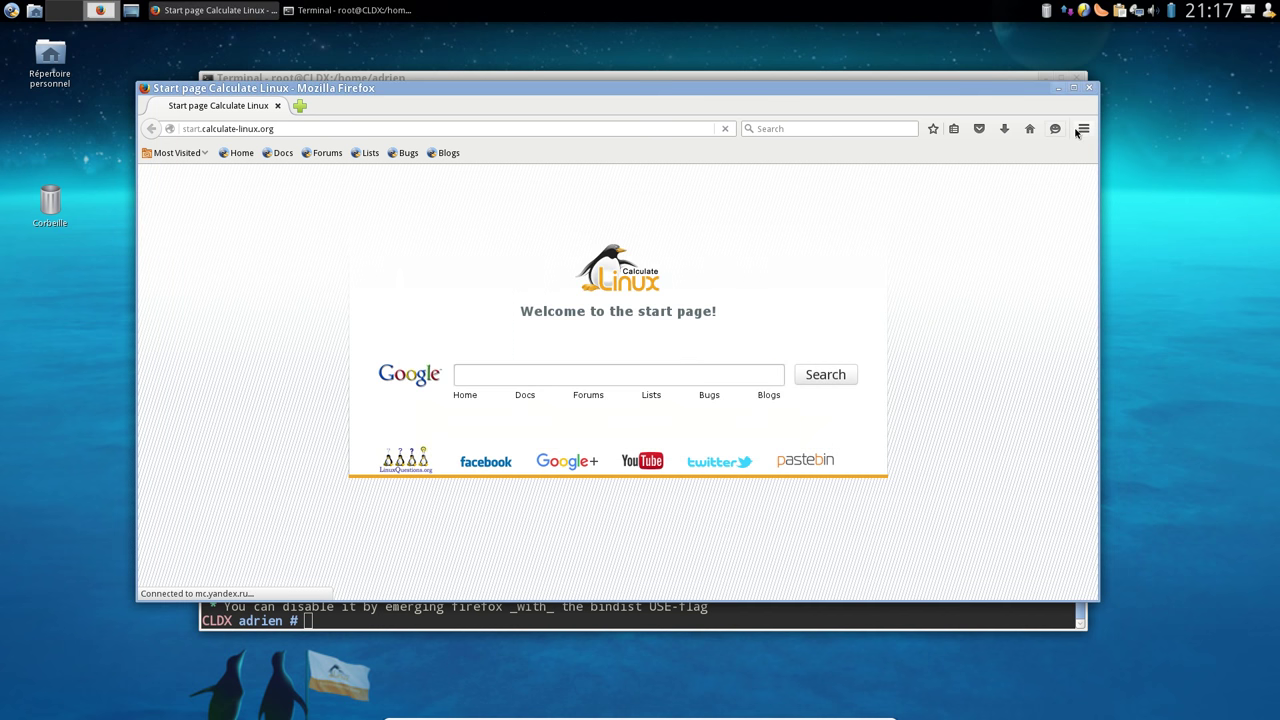
# Check the Français language pack is enabled in Add-ons Languages, then close Firefox
pyautogui.click(1083, 128)
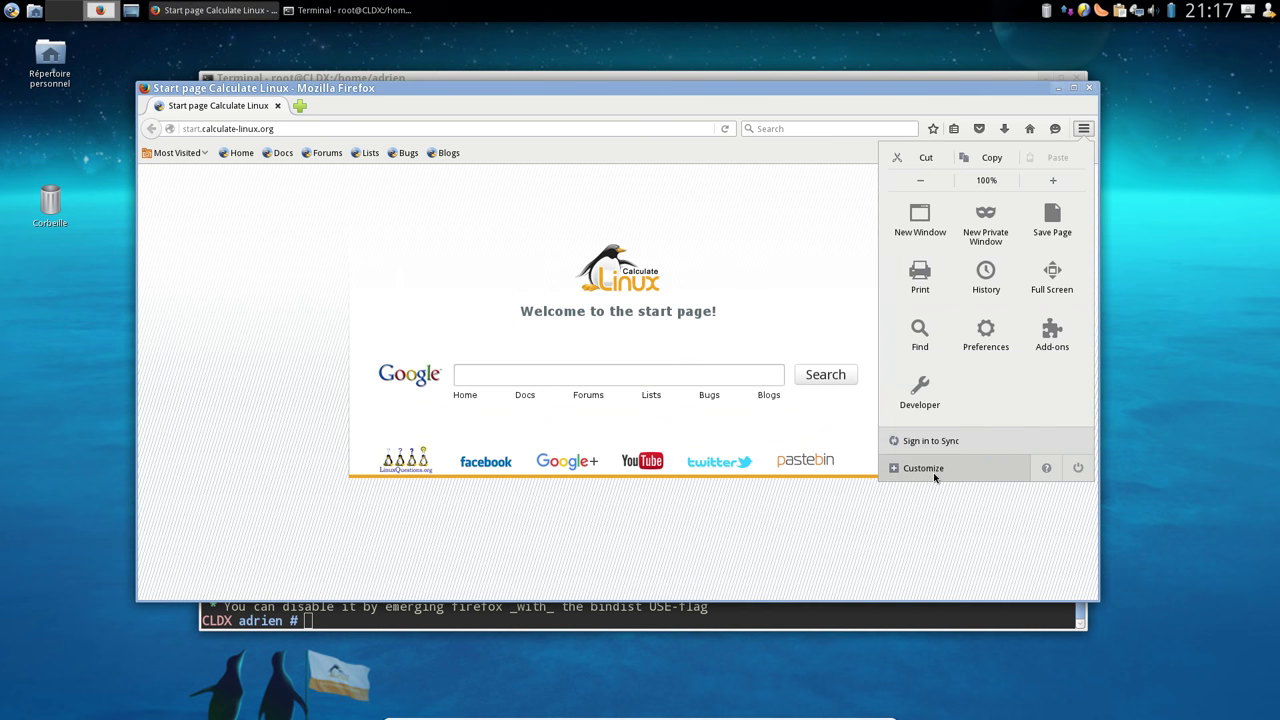
pyautogui.click(1052, 335)
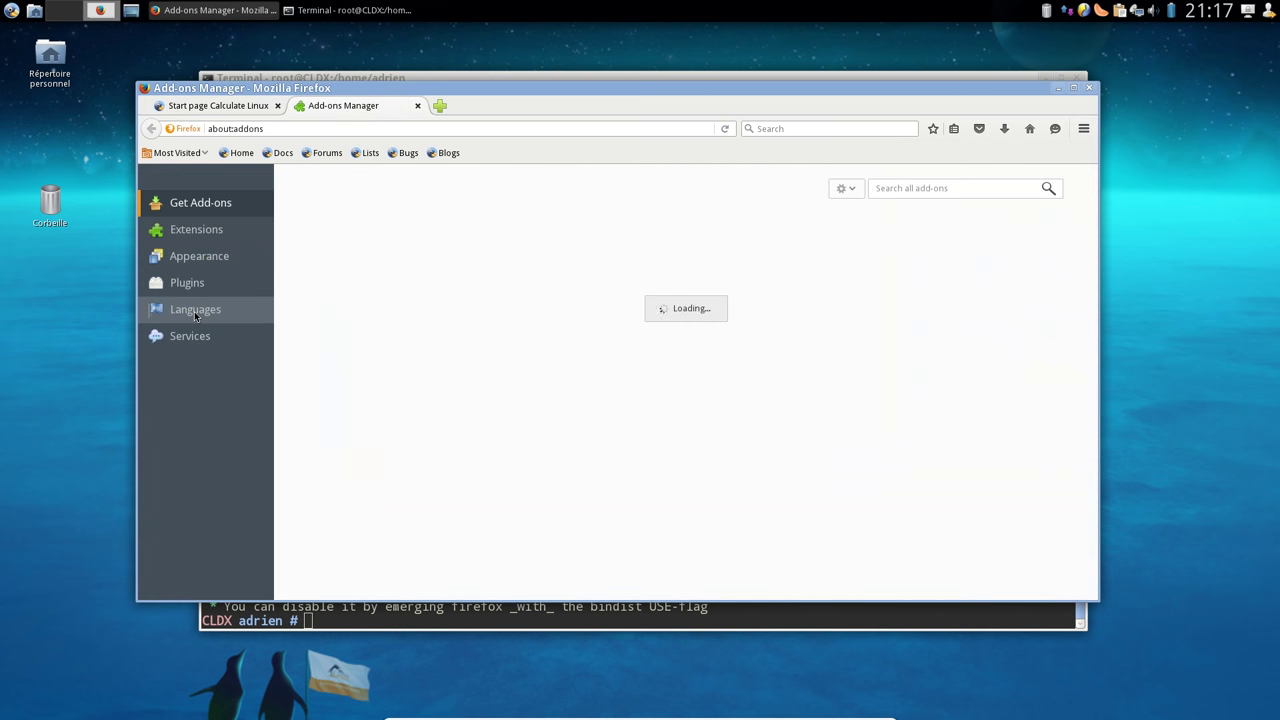
pyautogui.click(195, 311)
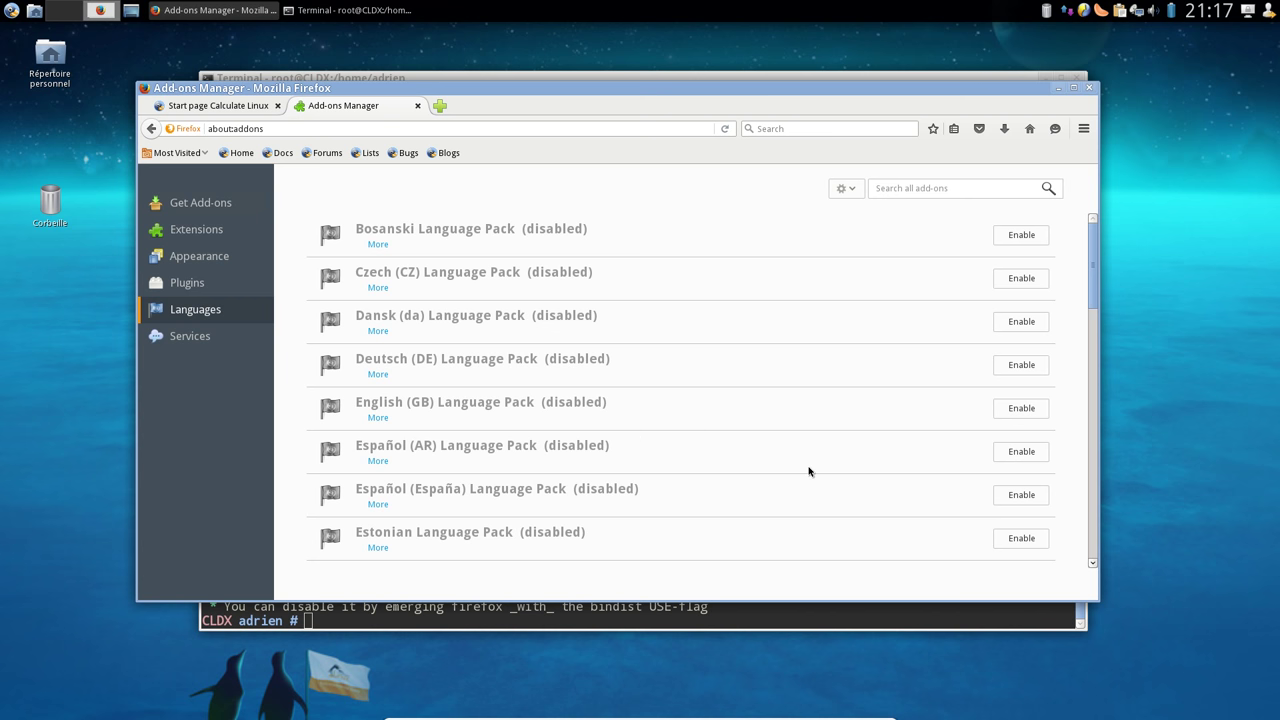
pyautogui.scroll(-3, 810, 472)
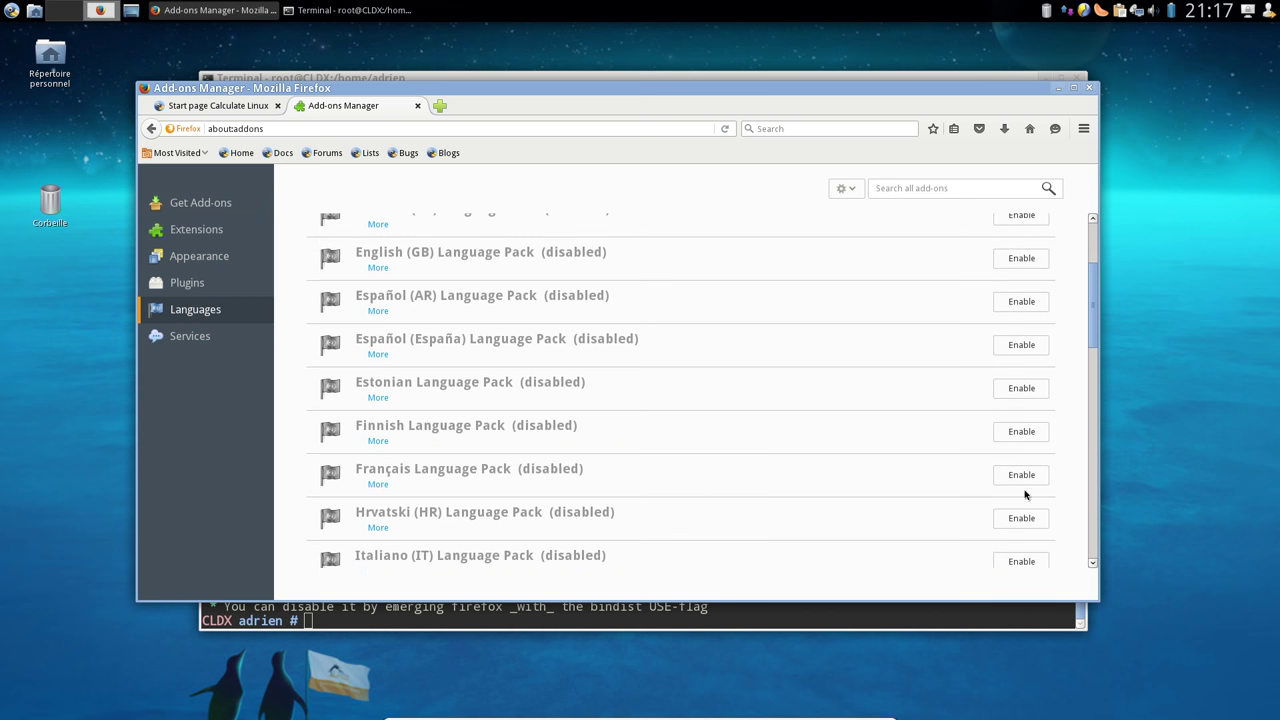
pyautogui.click(1090, 90)
# Relaunch Firefox, now in French, and enter Personnaliser mode from the main menu
pyautogui.click(11, 10)
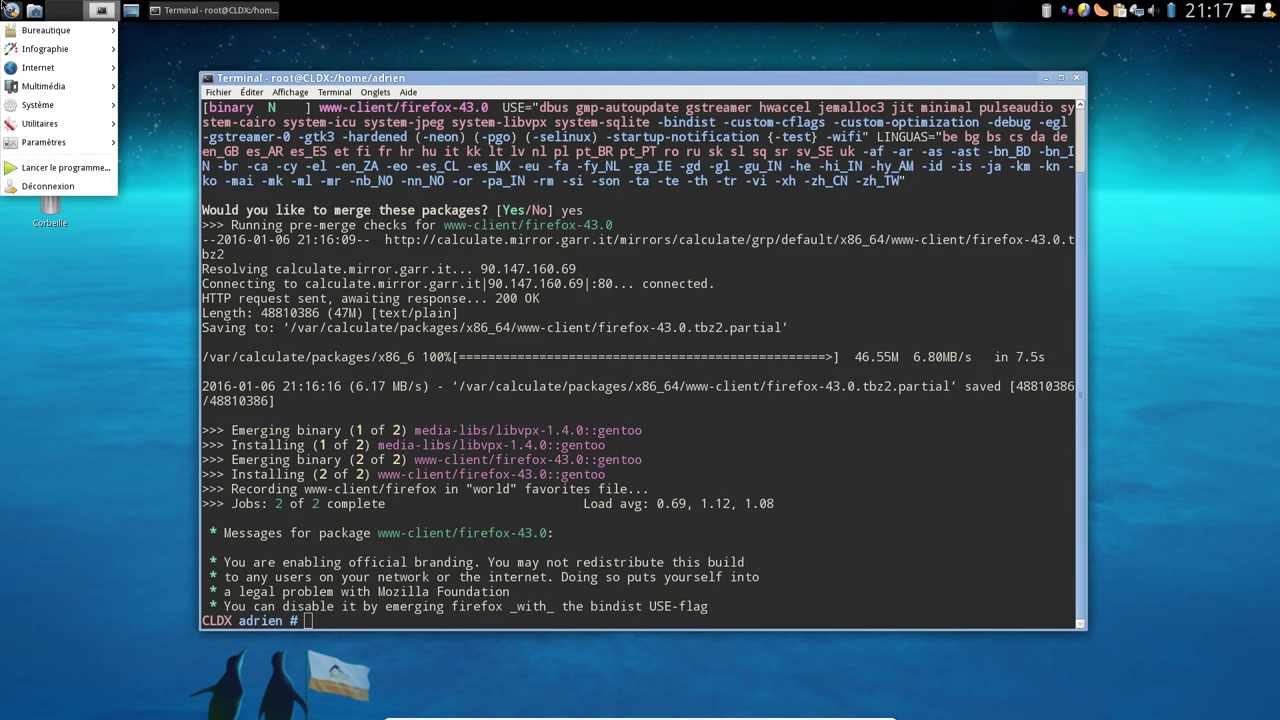
pyautogui.moveTo(106, 88)
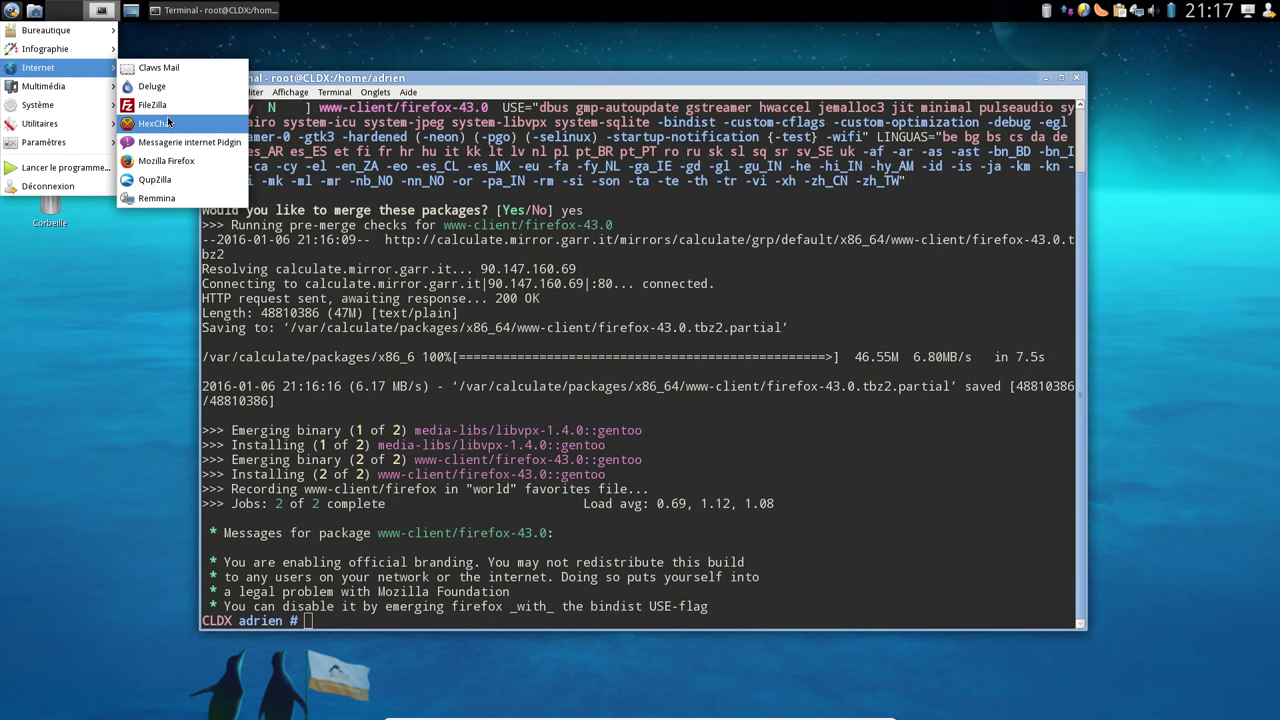
pyautogui.click(160, 164)
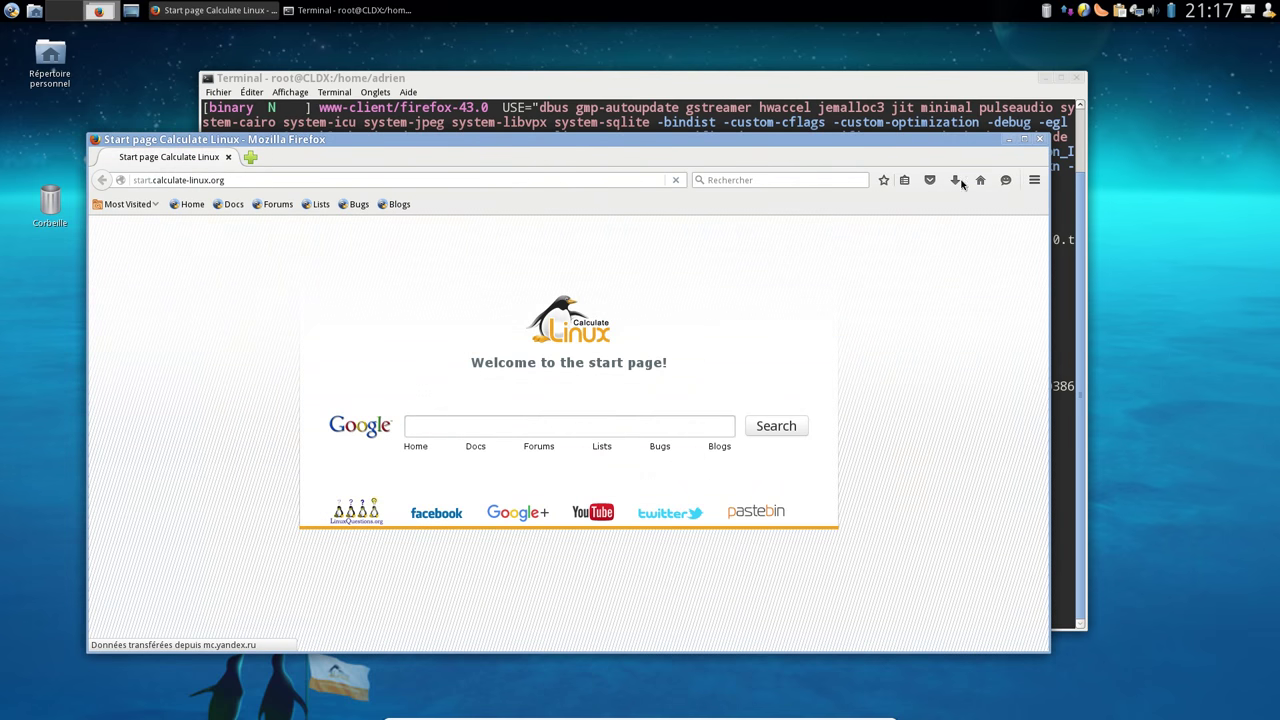
pyautogui.click(1033, 181)
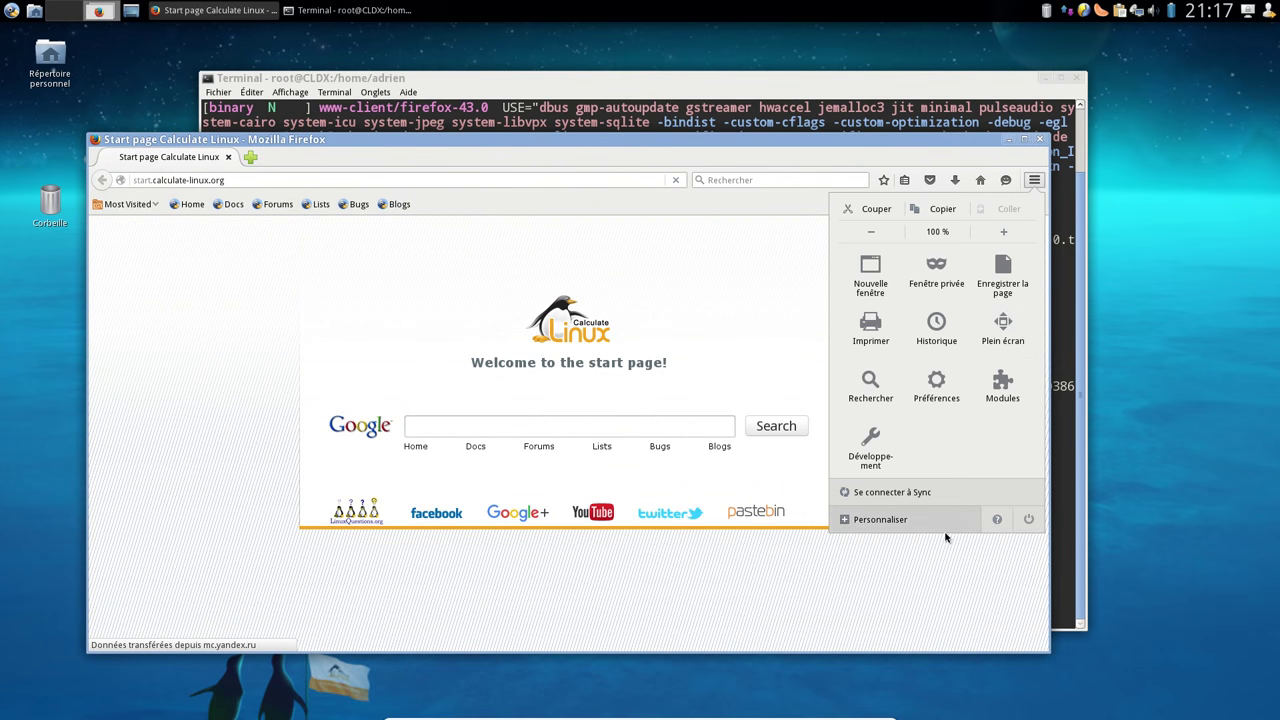
pyautogui.click(914, 530)
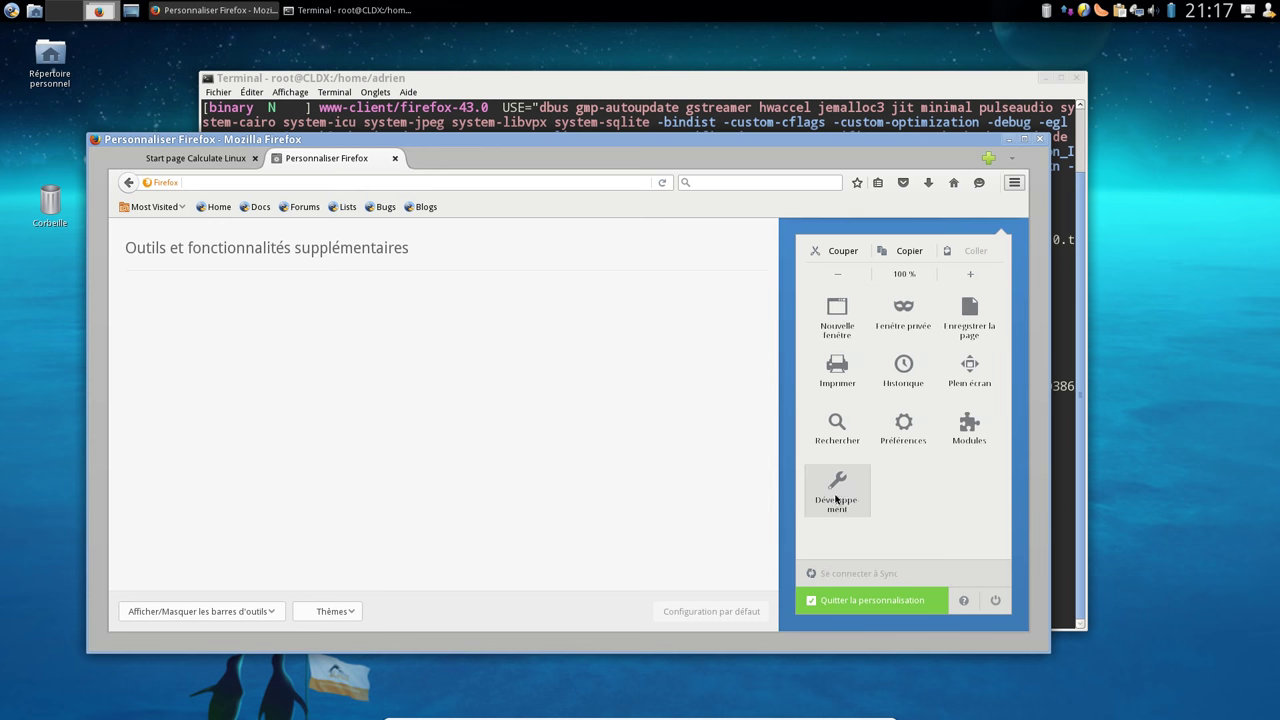
# Move Nouvelle fenêtre, edit controls, Fenêtre privée, Enregistrer la page, Imprimer, Historique and zoom into the palette
pyautogui.moveTo(840, 428); pyautogui.dragTo(770, 320)
pyautogui.moveTo(575, 362); pyautogui.dragTo(575, 360)
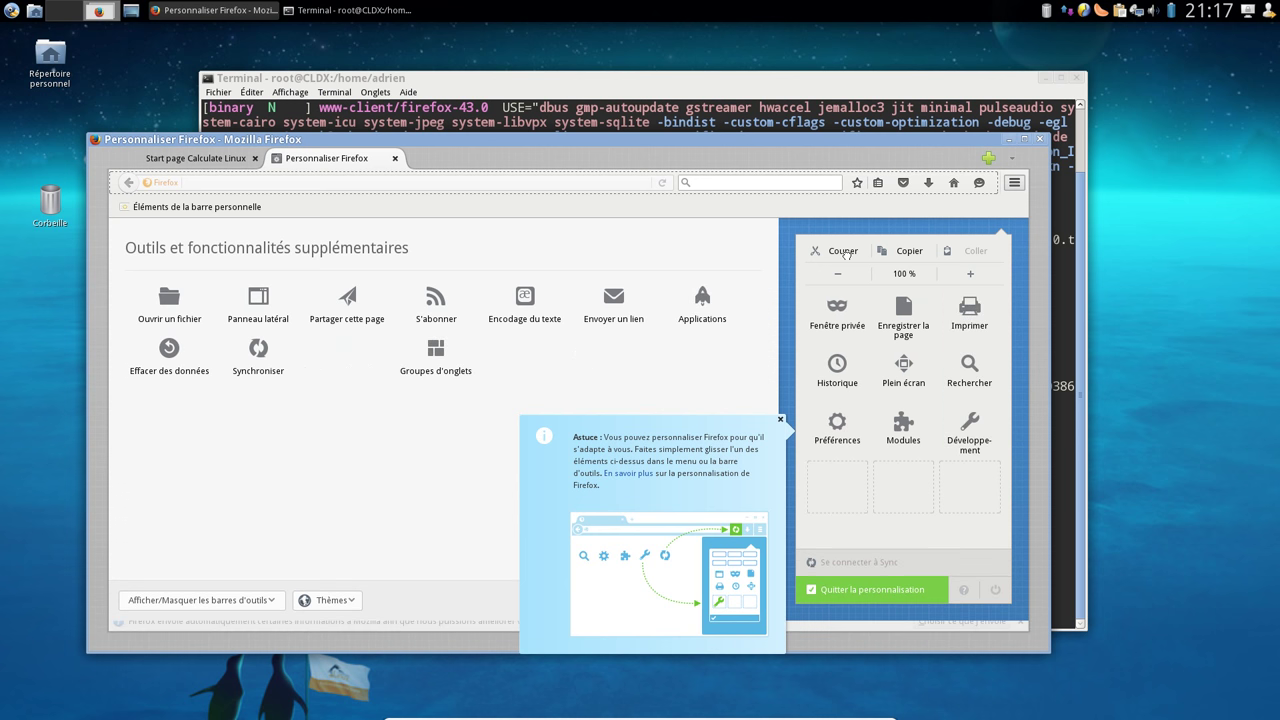
pyautogui.moveTo(843, 251); pyautogui.dragTo(745, 343)
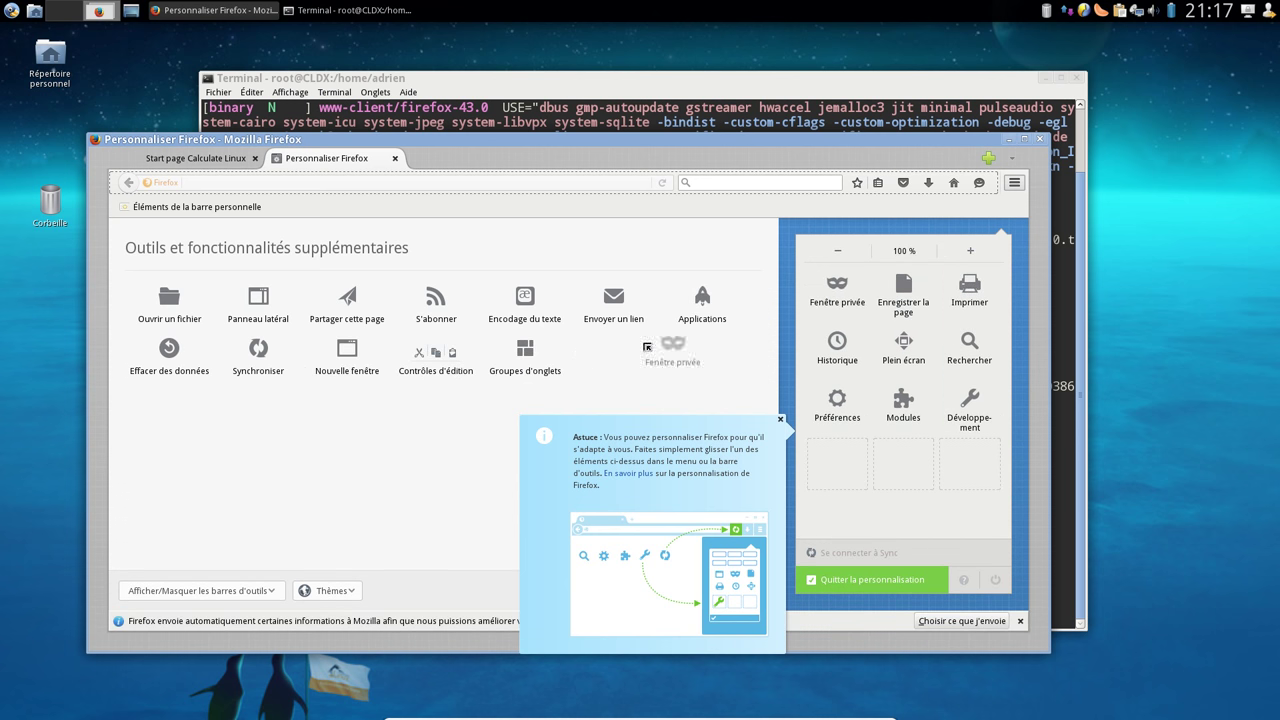
pyautogui.moveTo(647, 346); pyautogui.dragTo(650, 347)
pyautogui.moveTo(837, 290); pyautogui.dragTo(525, 355)
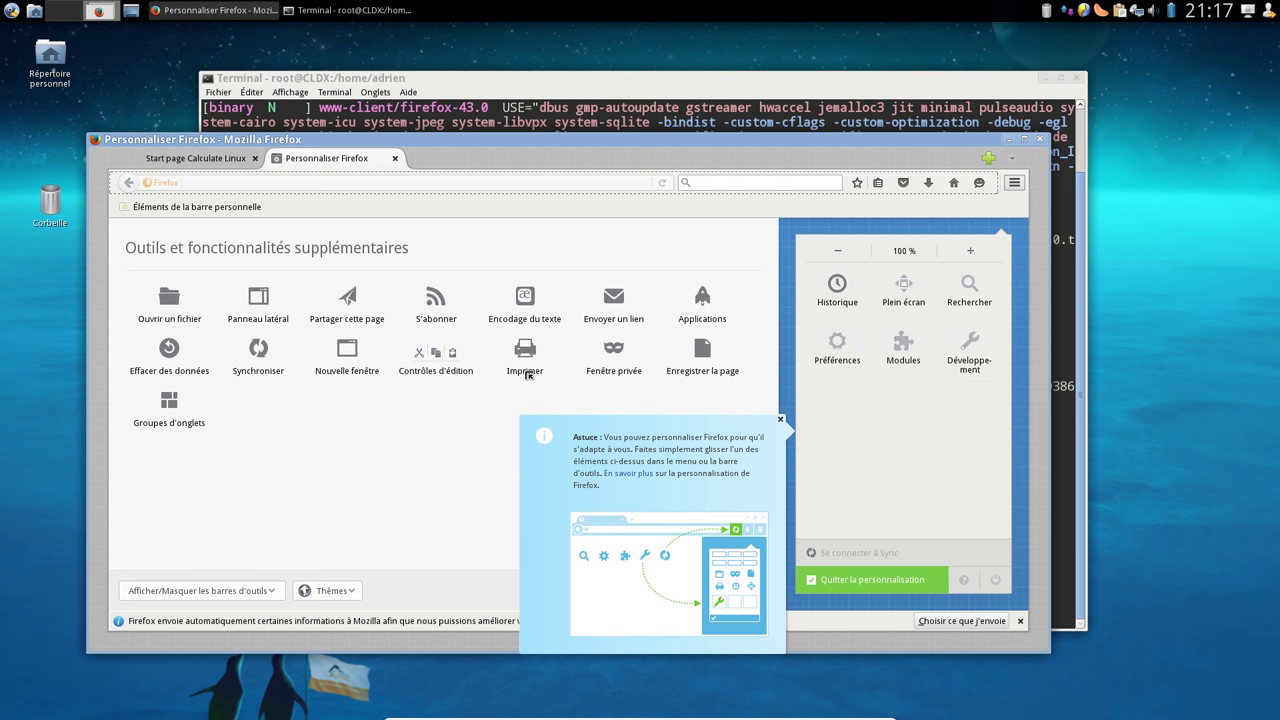
pyautogui.moveTo(878, 290); pyautogui.dragTo(824, 289)
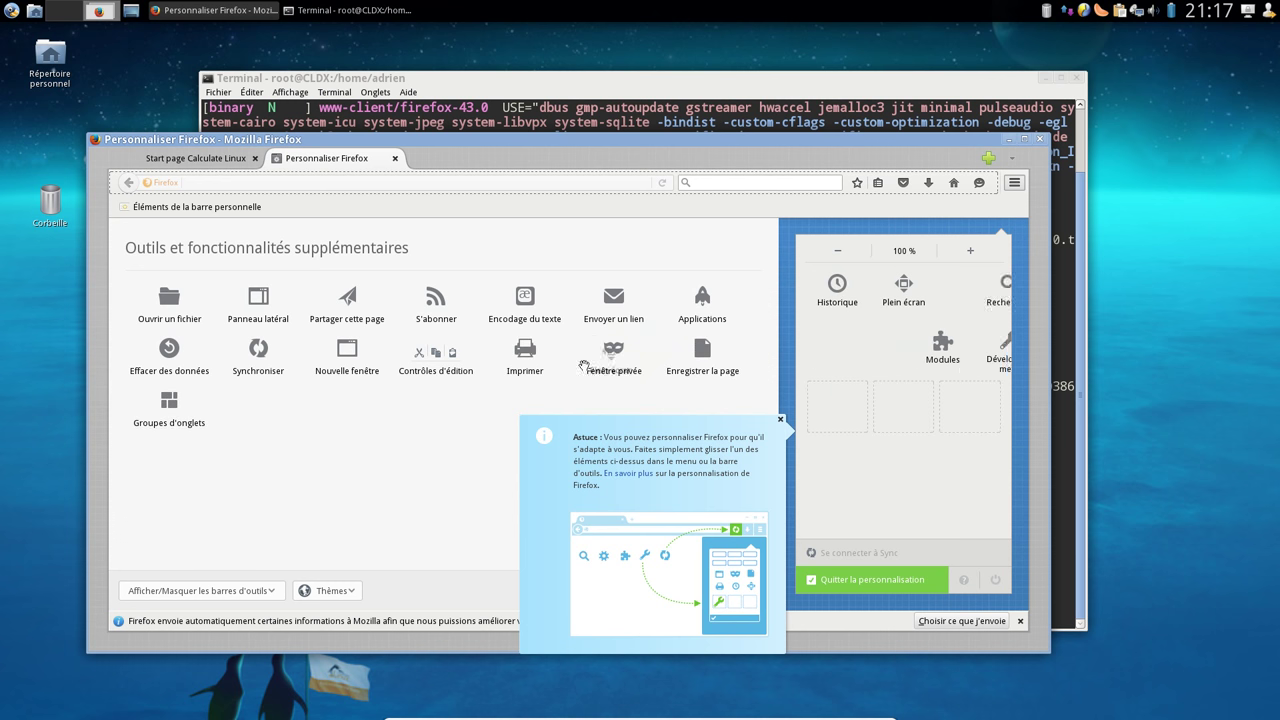
pyautogui.moveTo(713, 315); pyautogui.dragTo(175, 400)
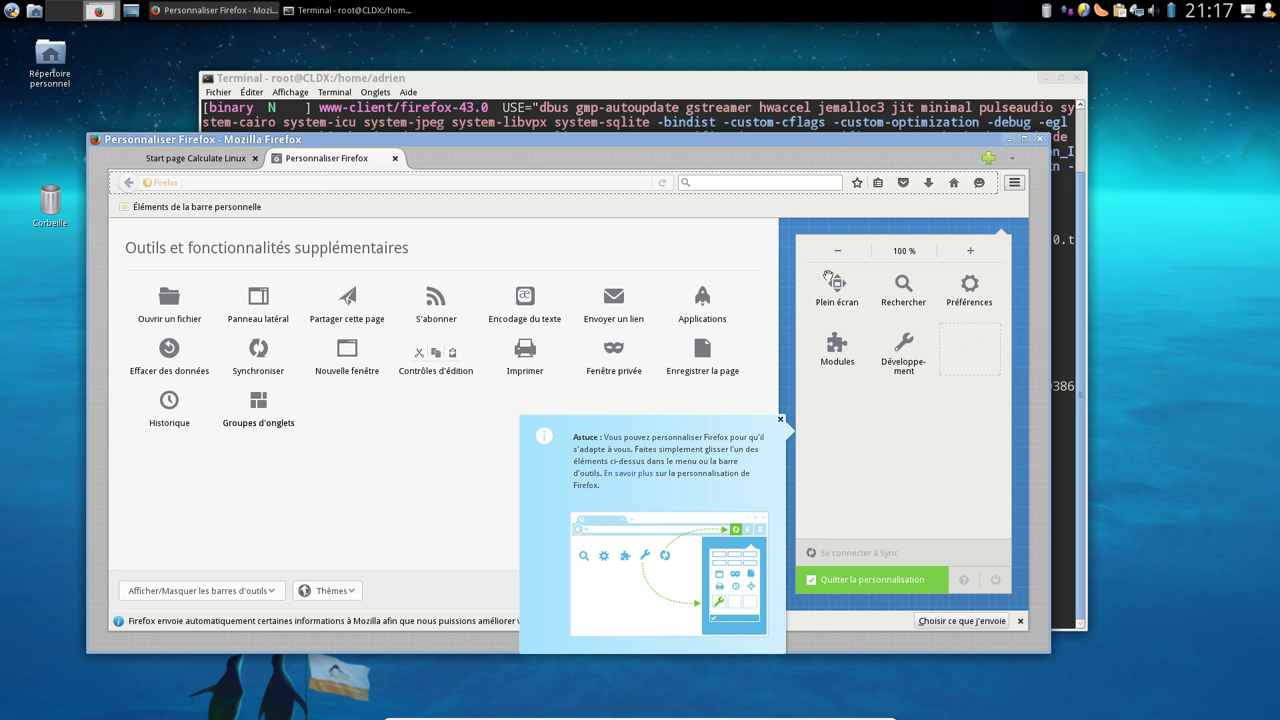
pyautogui.moveTo(549, 298); pyautogui.dragTo(606, 300)
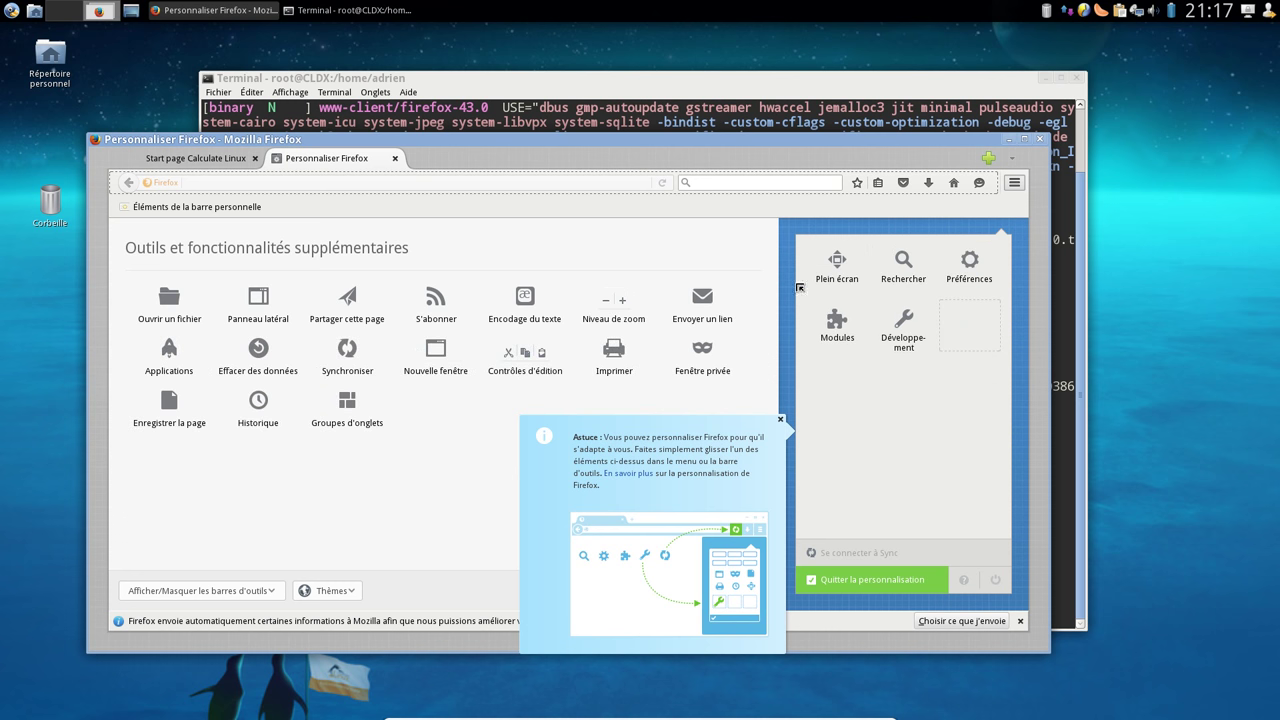